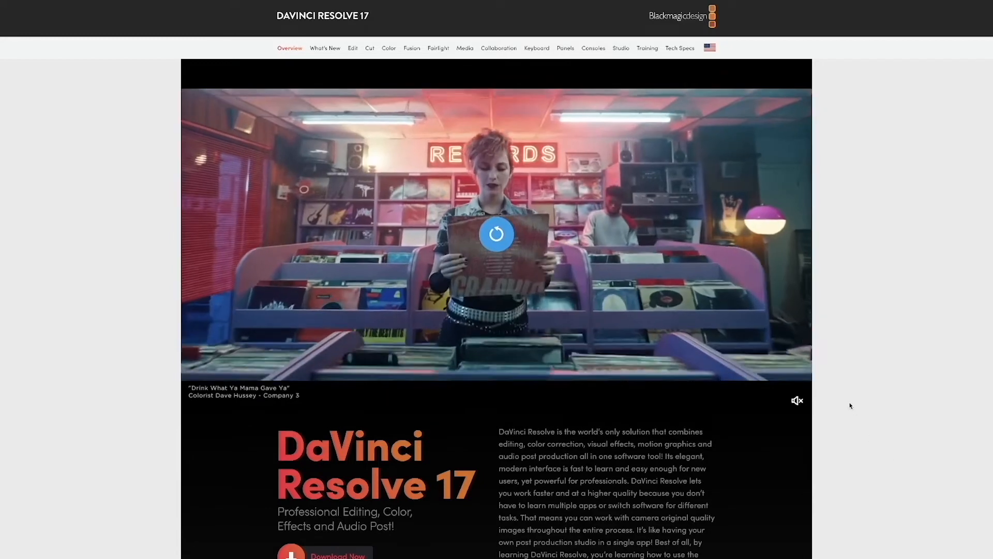
Open the download options for DaVinci Resolve 17 from the product overview page.
scroll(551, 448, down, 3)
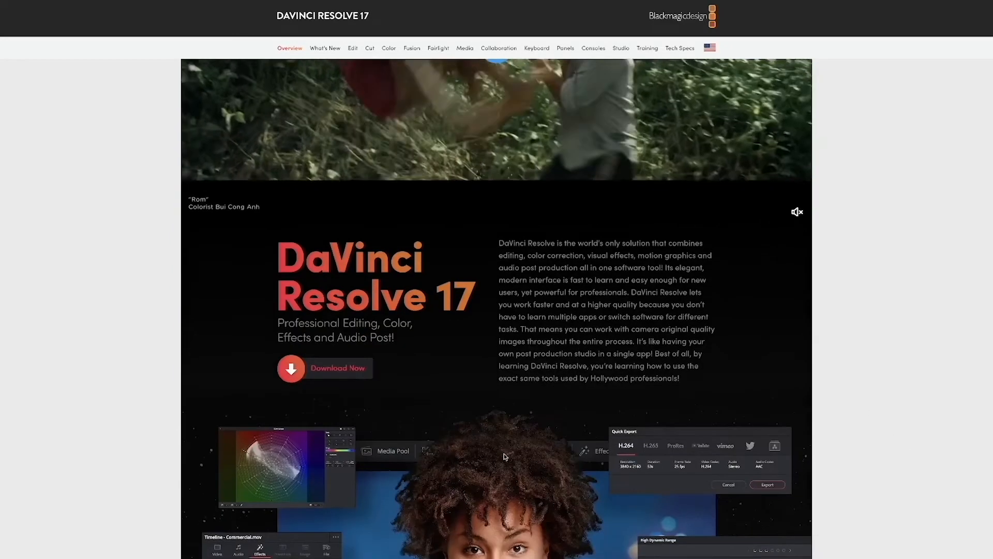
scroll(864, 425, up, 3)
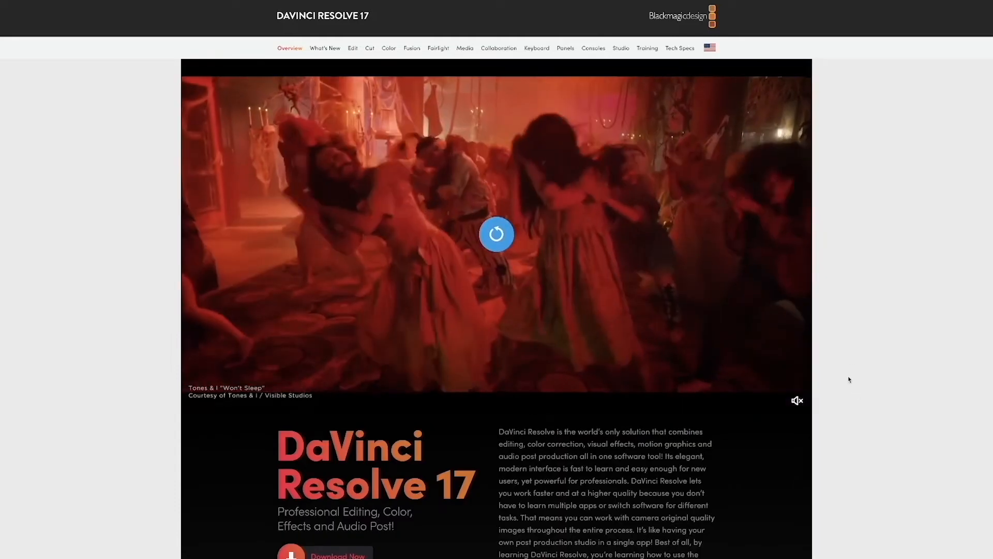
scroll(339, 359, down, 3)
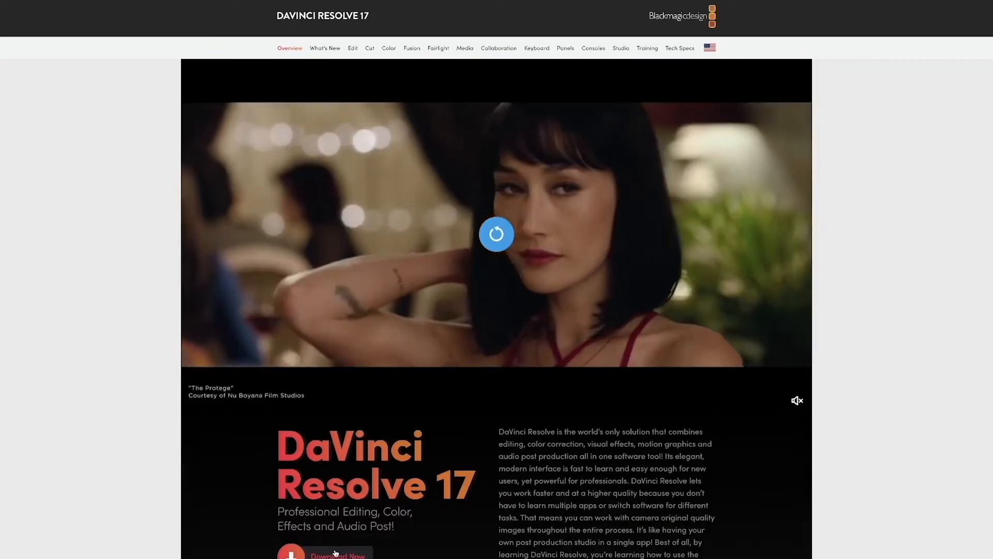
click(334, 553)
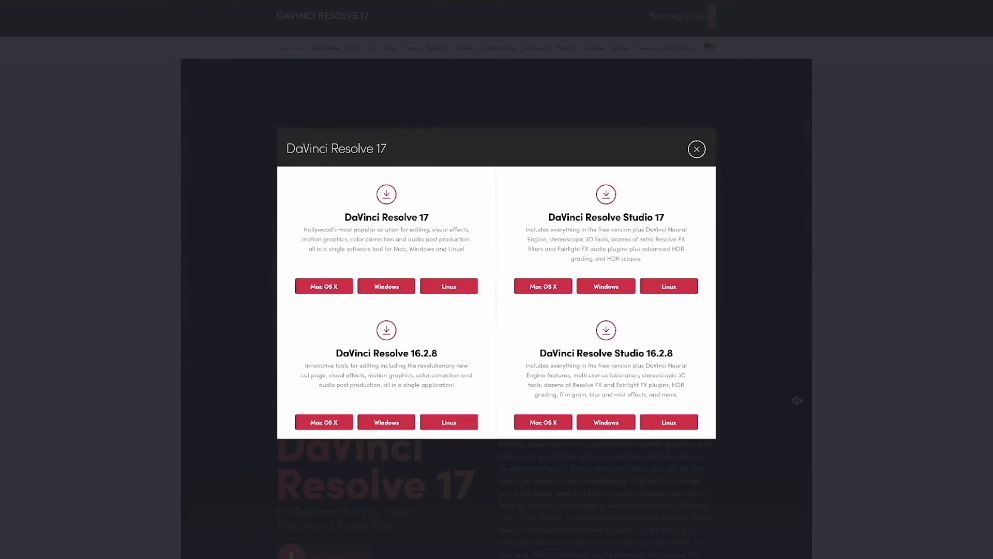
Highlight the DaVinci Resolve 17 and DaVinci Resolve Studio 17 titles to compare both editions, and close the download options.
triple_click(392, 220)
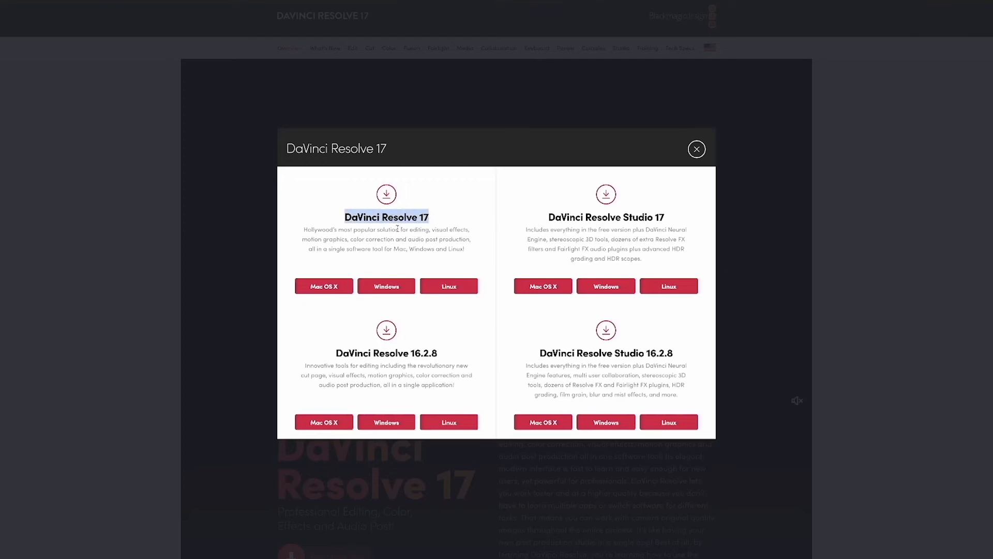
triple_click(398, 219)
triple_click(585, 217)
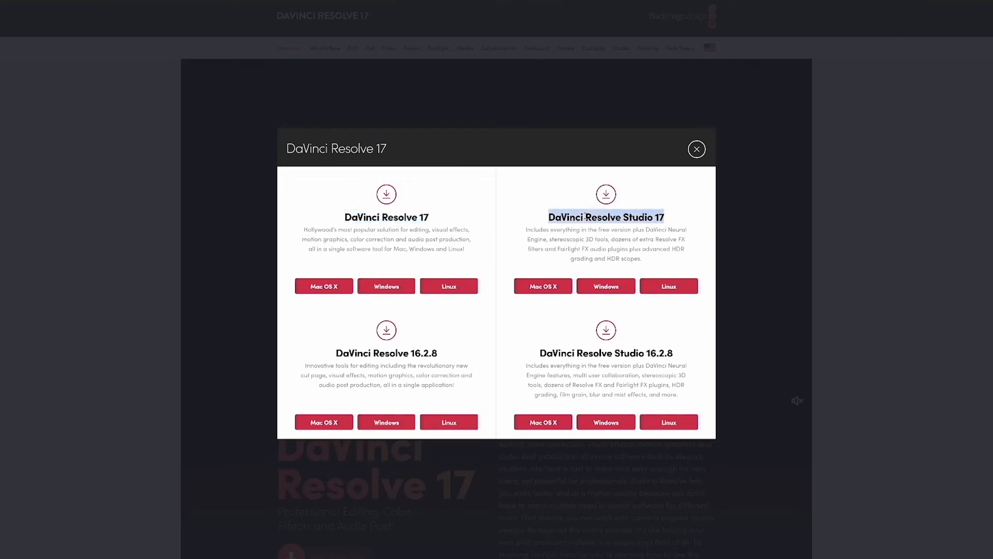
click(648, 218)
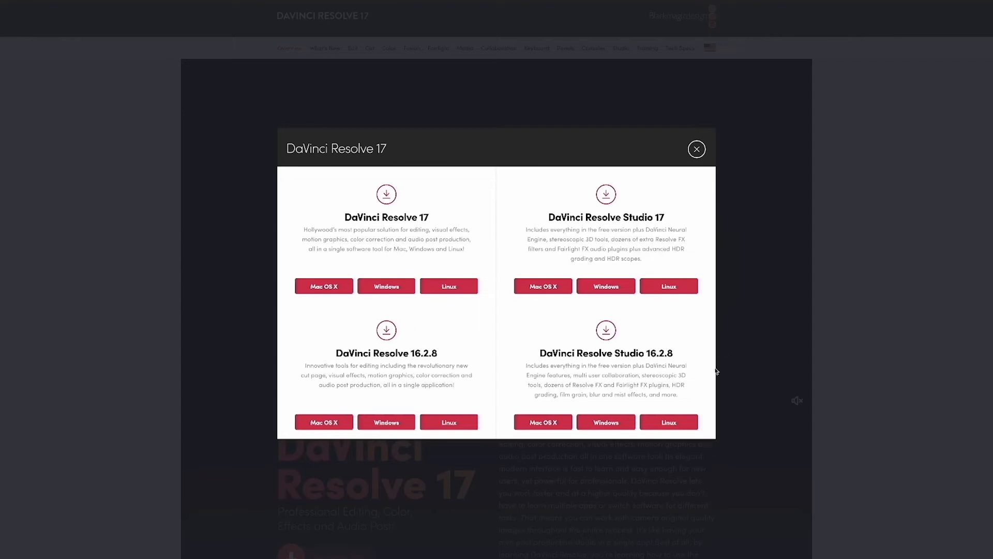
click(697, 149)
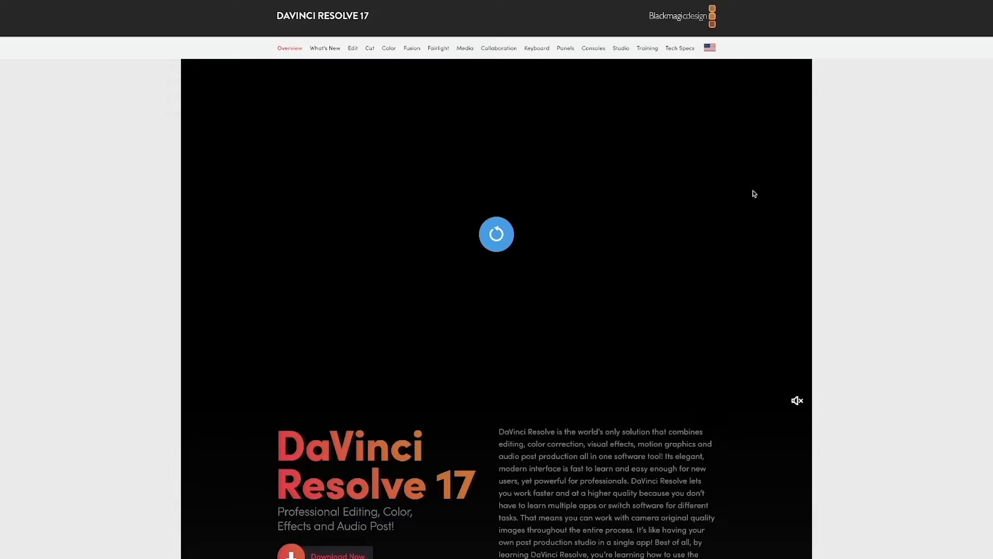
Look through the product overview page, including the What's New, All In One Solution, Edit and Cut sections.
scroll(669, 431, down, 10)
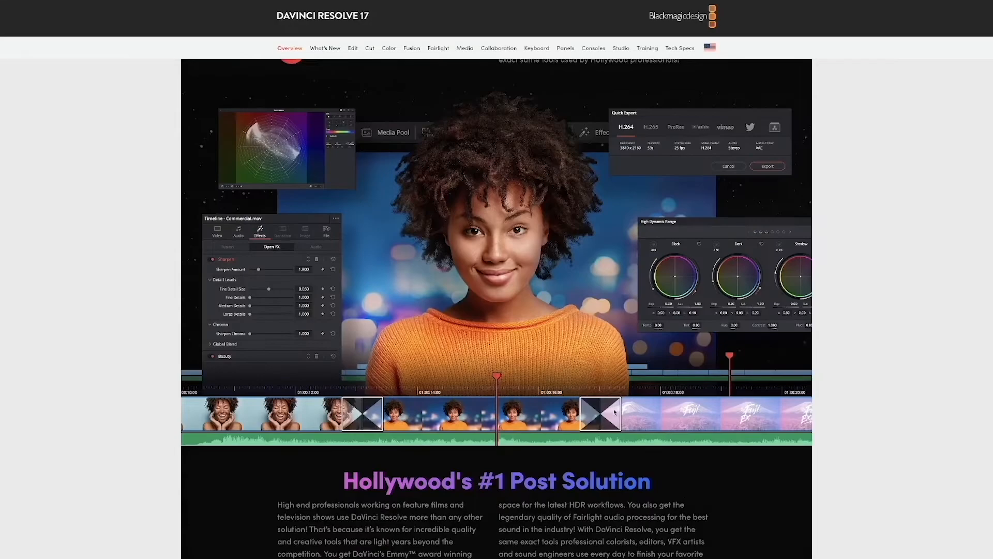
scroll(669, 431, up, 8)
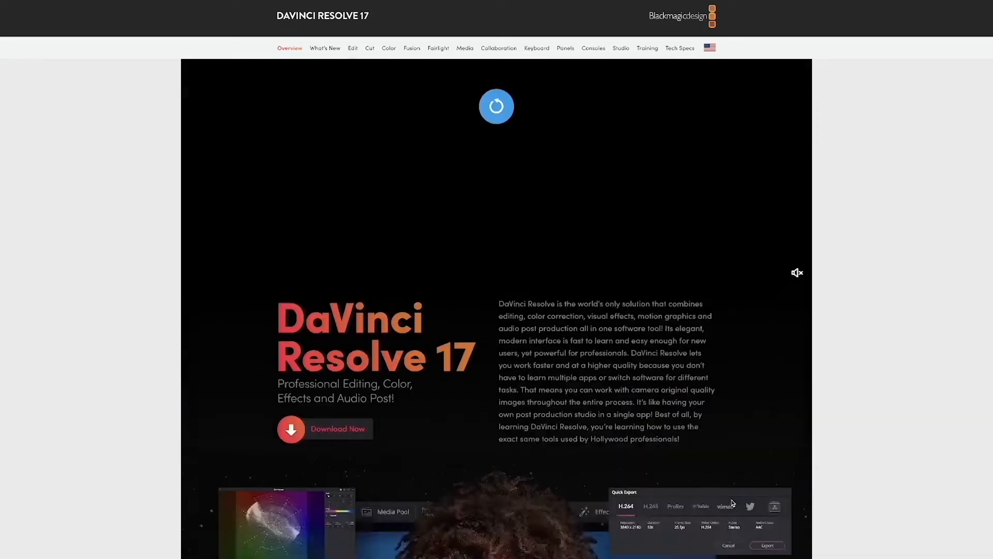
scroll(772, 518, down, 8)
scroll(772, 519, down, 15)
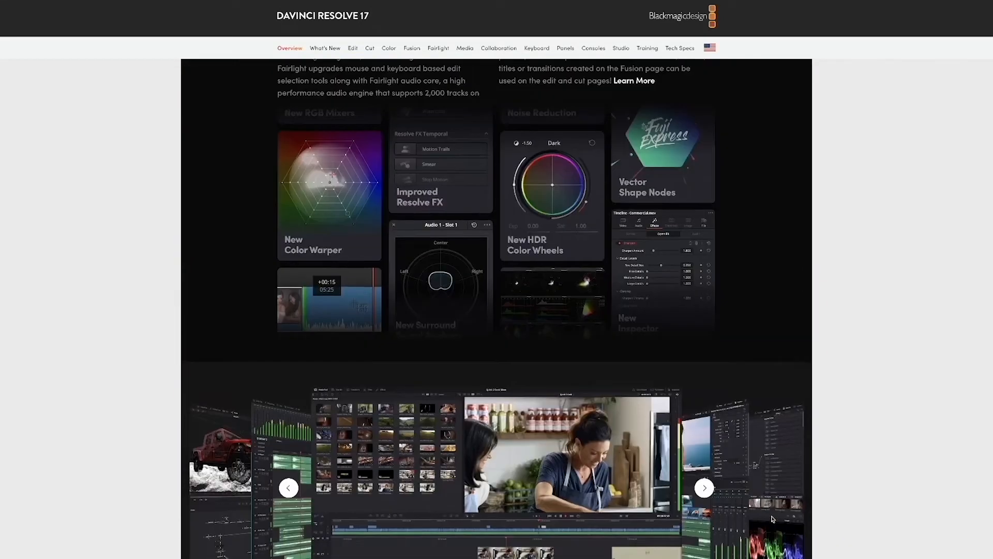
scroll(773, 519, down, 1)
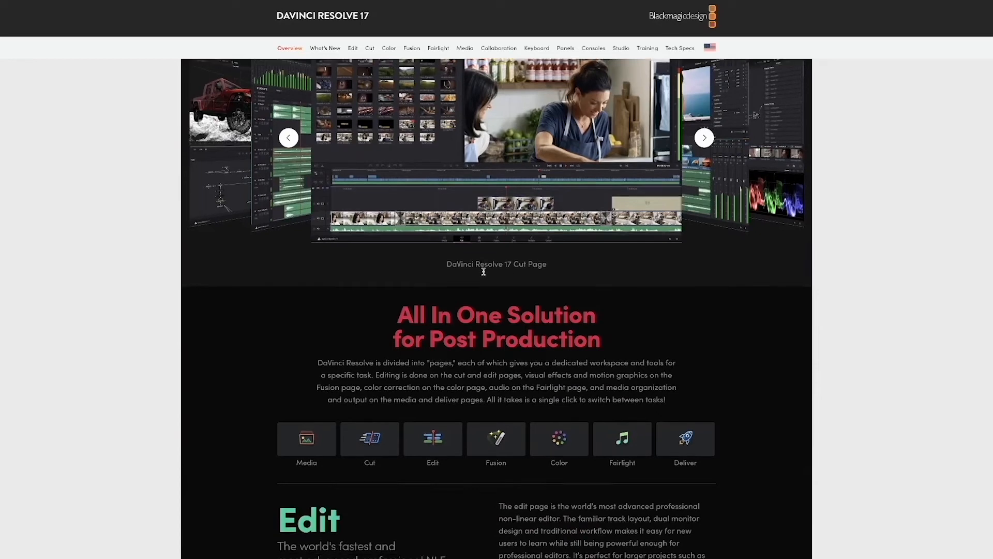
scroll(434, 361, down, 9)
scroll(487, 271, up, 7)
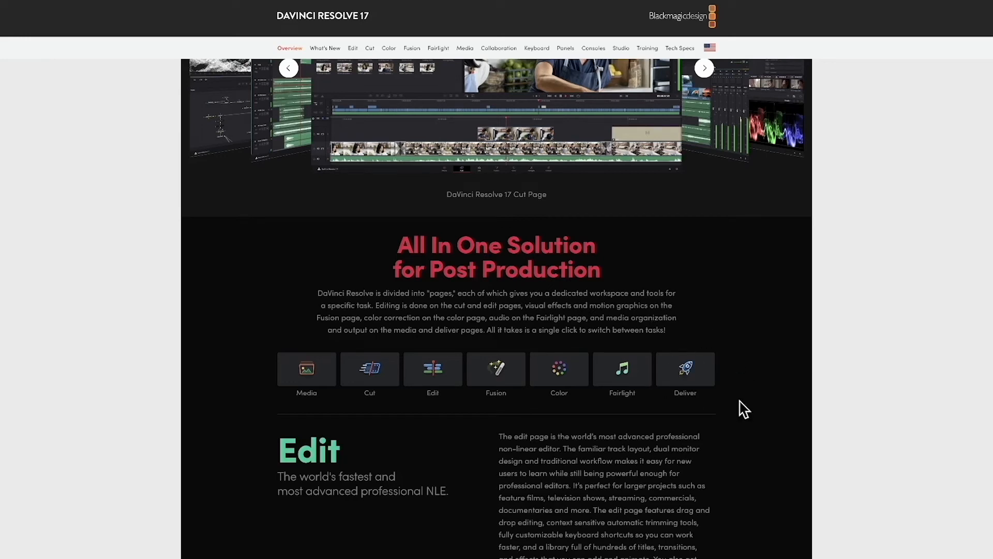
scroll(787, 398, up, 7)
scroll(753, 403, down, 8)
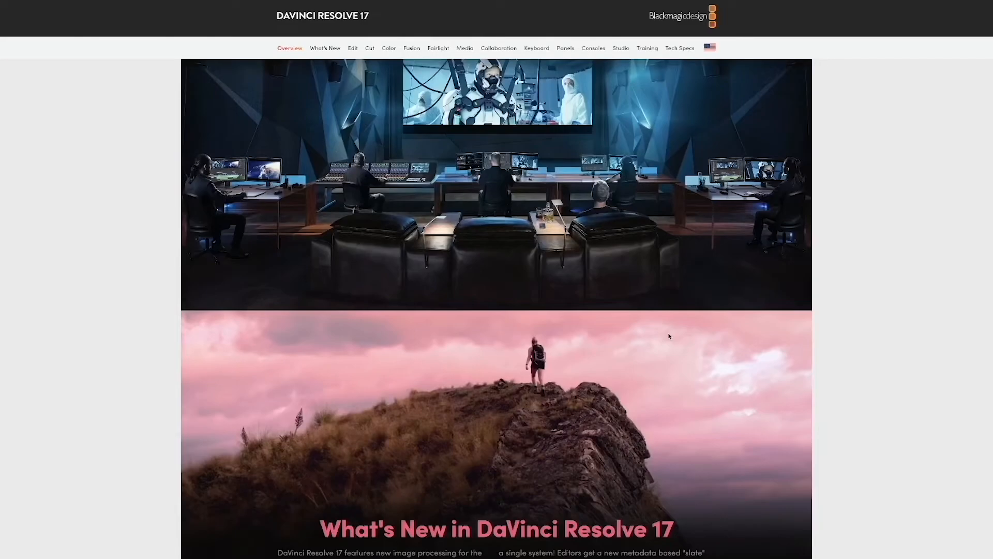
scroll(669, 336, up, 18)
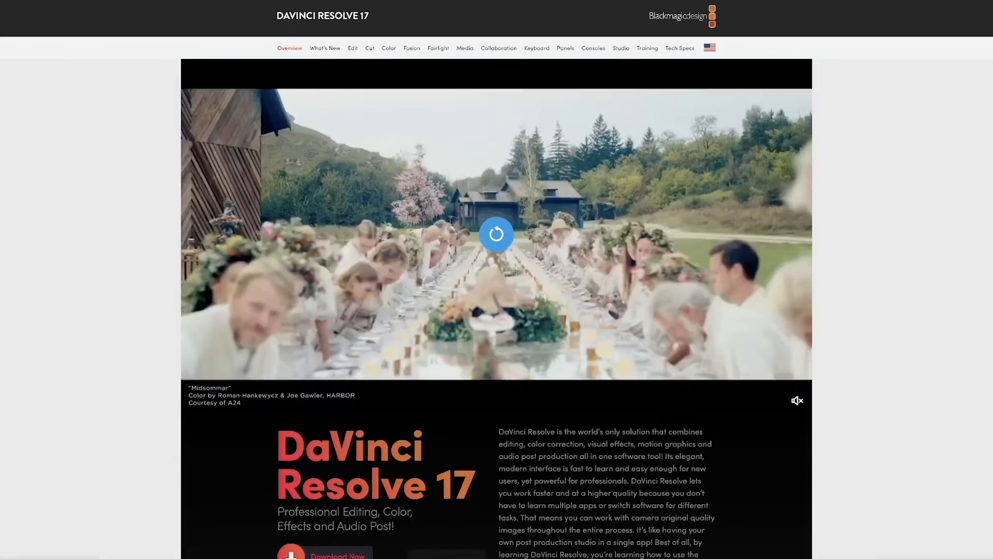
Review the system requirements text, highlighting the Mac OS memory and GPU requirements.
mouse_move(427, 557)
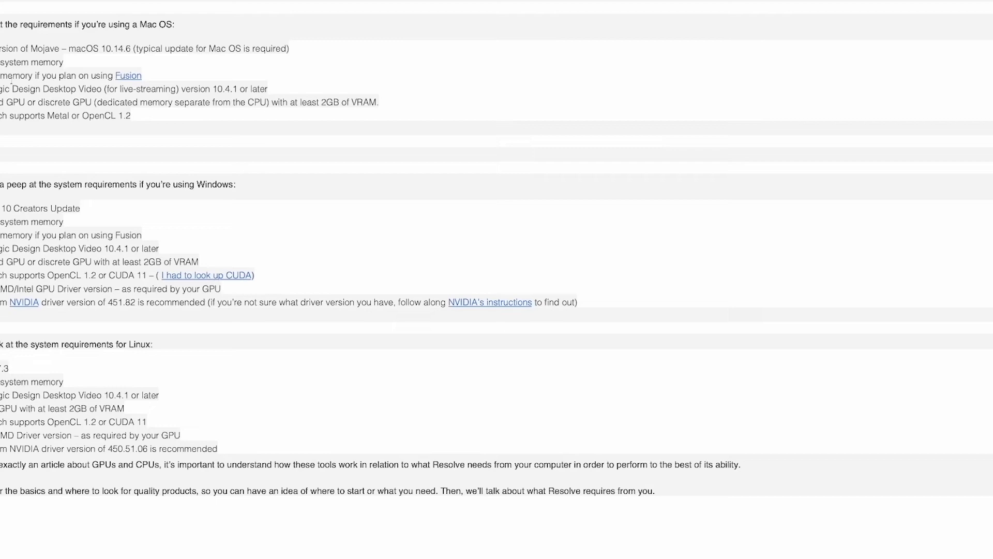
drag(155, 75, 3, 24)
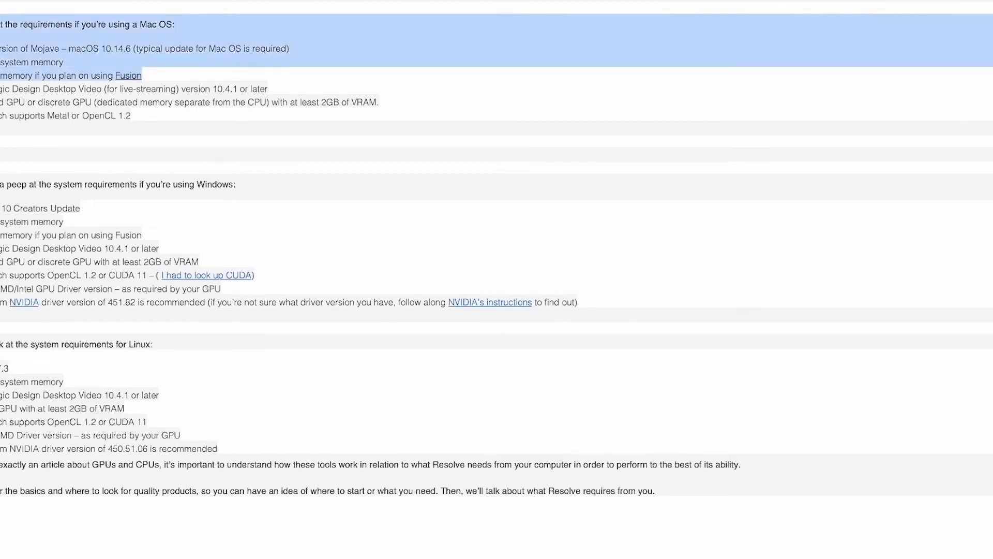
click(150, 138)
drag(150, 138, 2, 103)
click(187, 288)
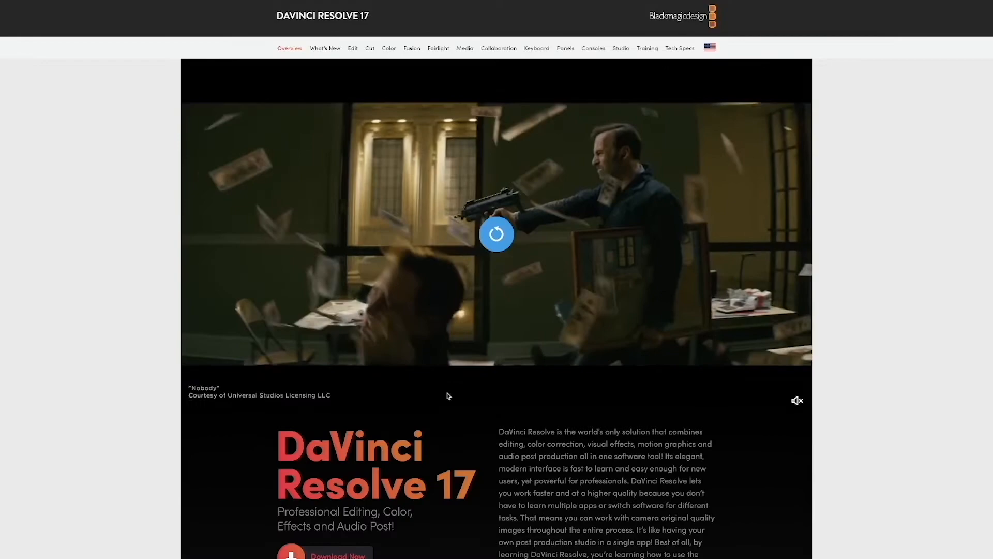
Download the free DaVinci Resolve 17 for Mac OS X and close the thank-you dialog.
scroll(360, 409, down, 3)
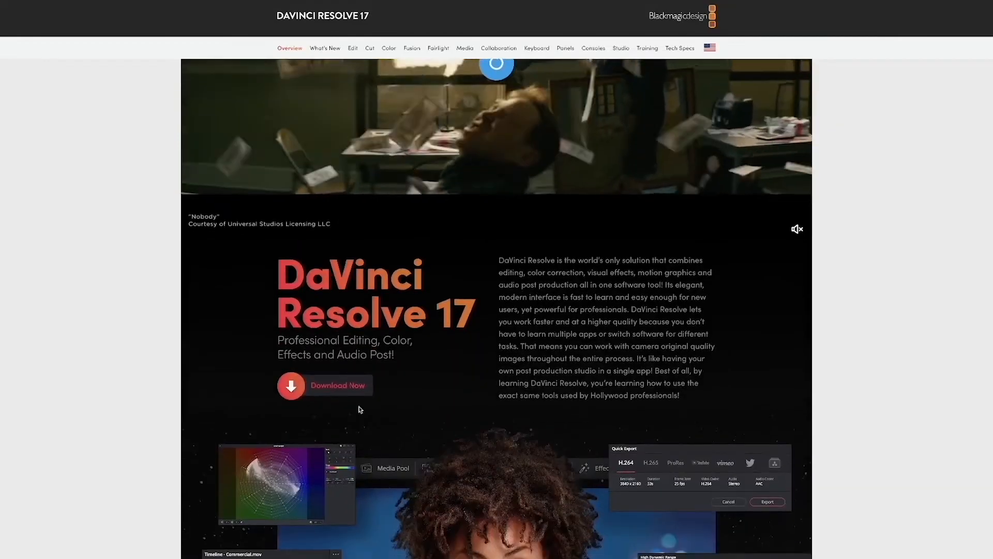
click(326, 387)
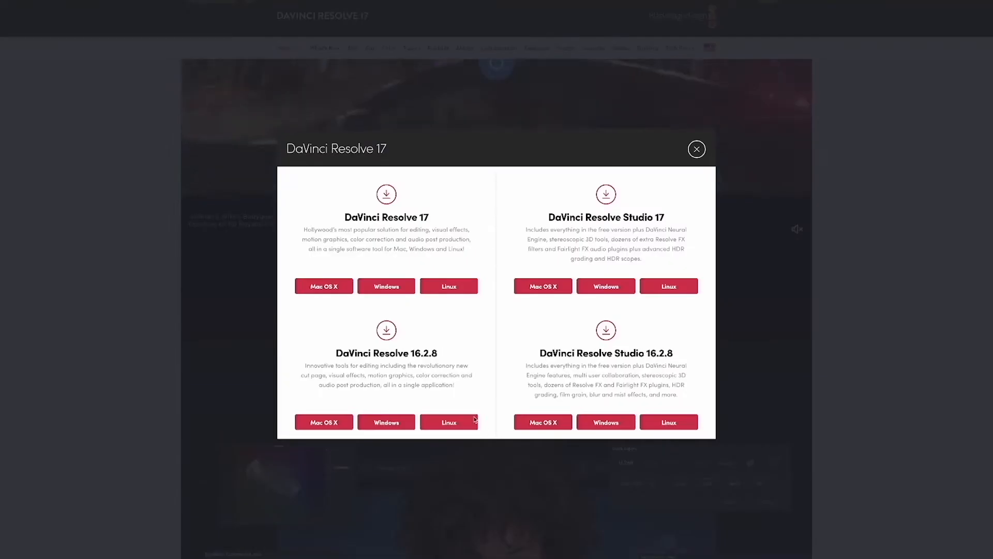
click(336, 288)
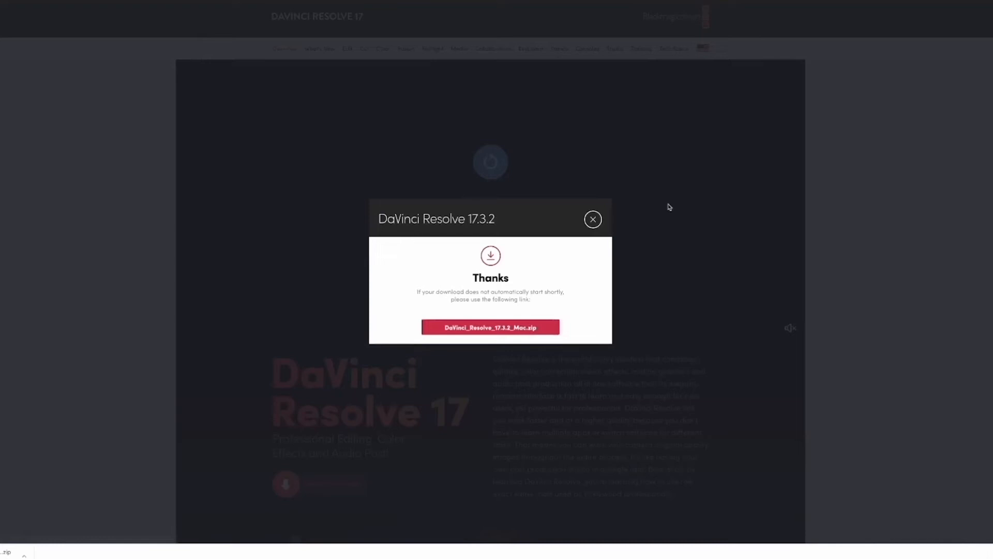
click(594, 221)
Browse the overview page's Hollywood's #1 Post Solution, What's New, All In One Solution and Edit sections.
scroll(593, 311, down, 15)
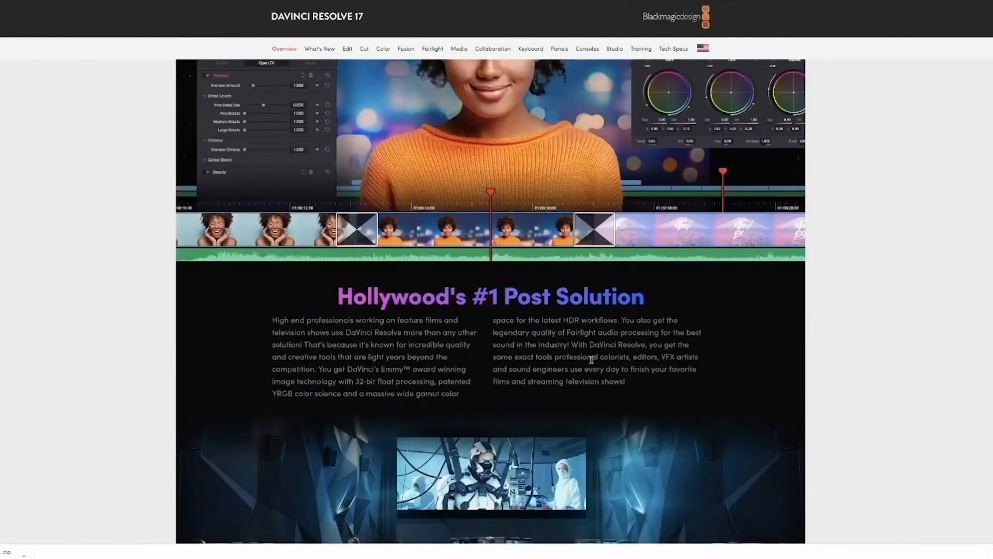
scroll(610, 422, down, 20)
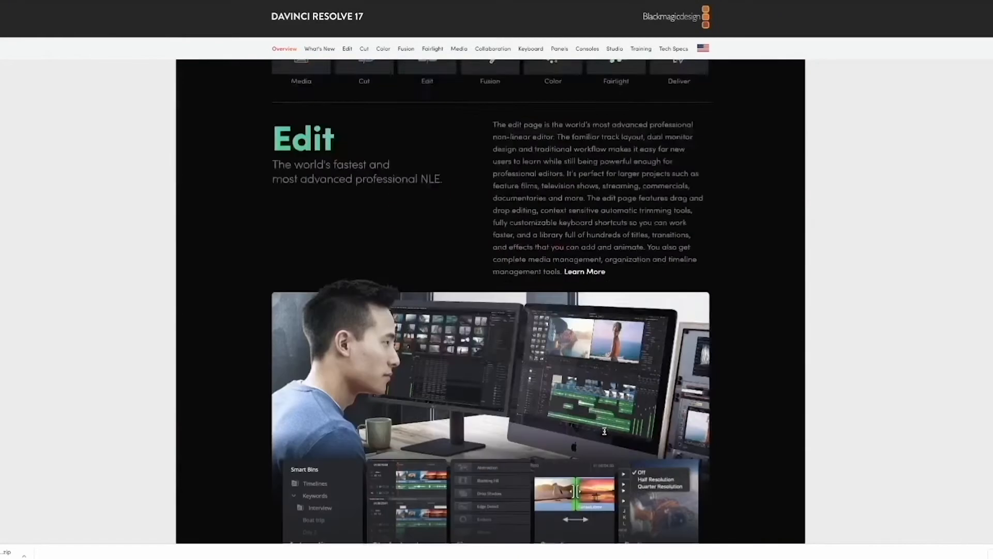
scroll(603, 433, up, 15)
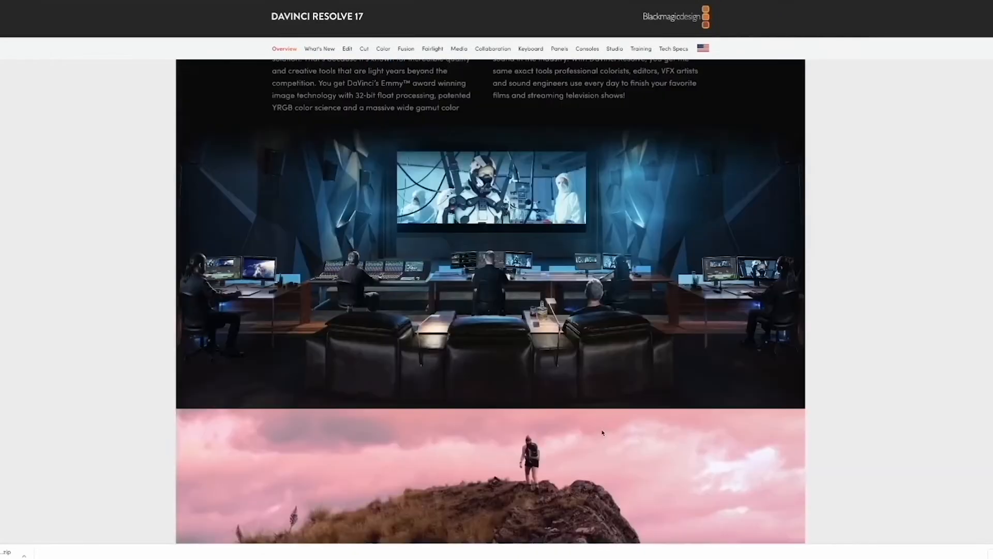
scroll(605, 402, up, 15)
scroll(914, 394, down, 10)
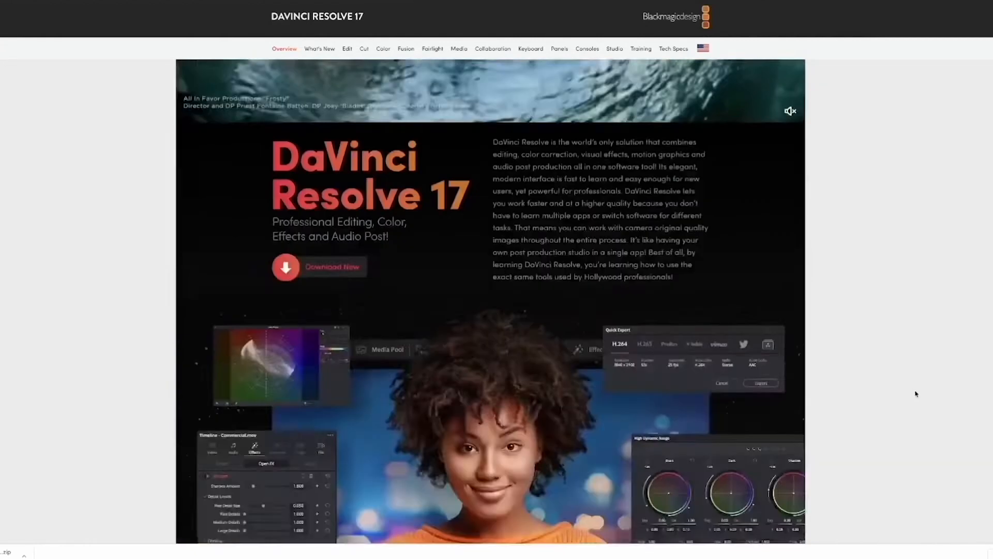
scroll(915, 394, down, 1)
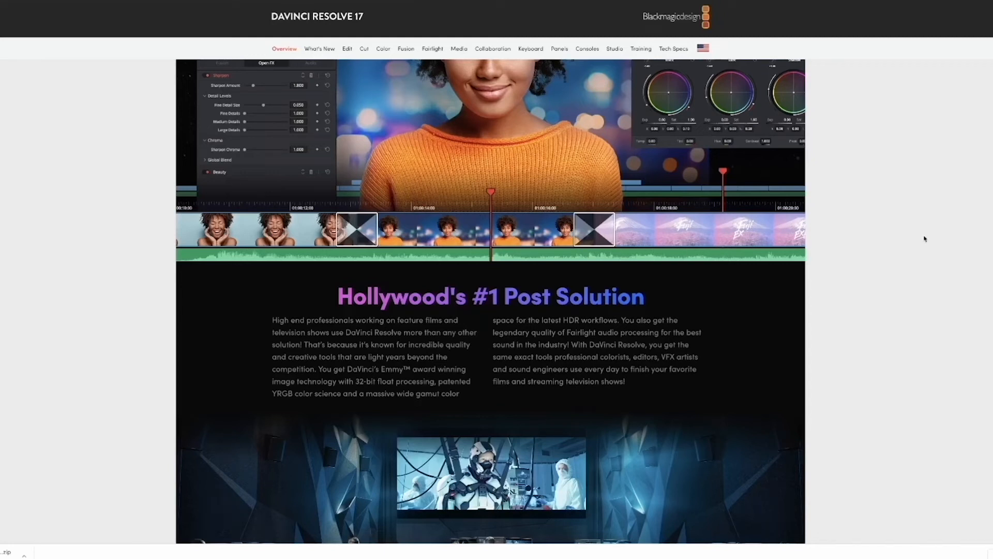
scroll(898, 335, down, 10)
scroll(898, 335, down, 8)
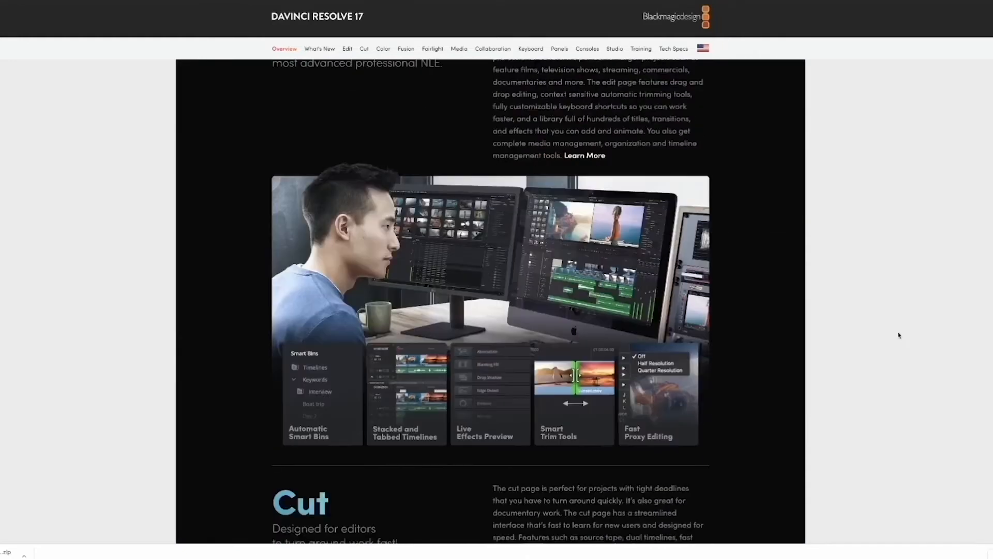
scroll(853, 257, up, 9)
scroll(853, 257, up, 15)
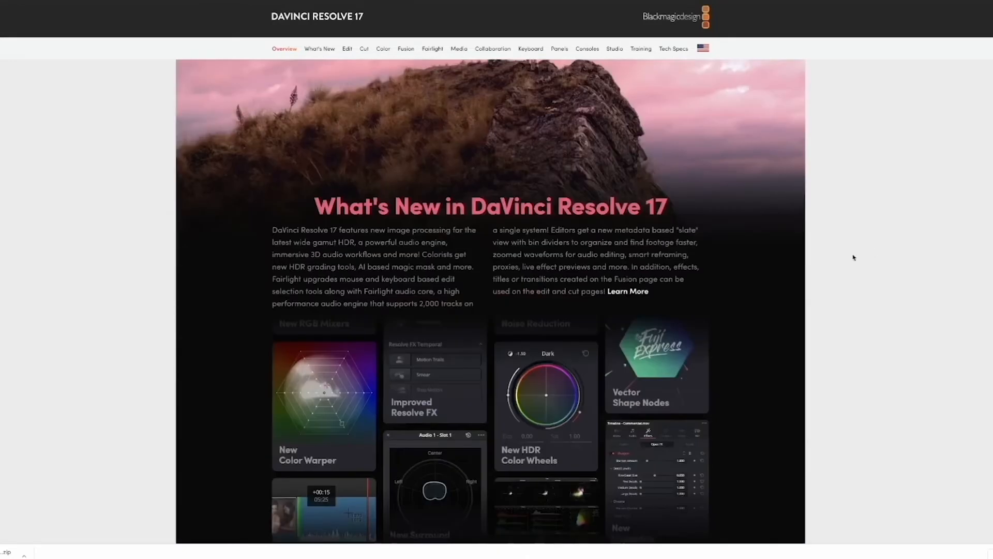
scroll(854, 257, down, 20)
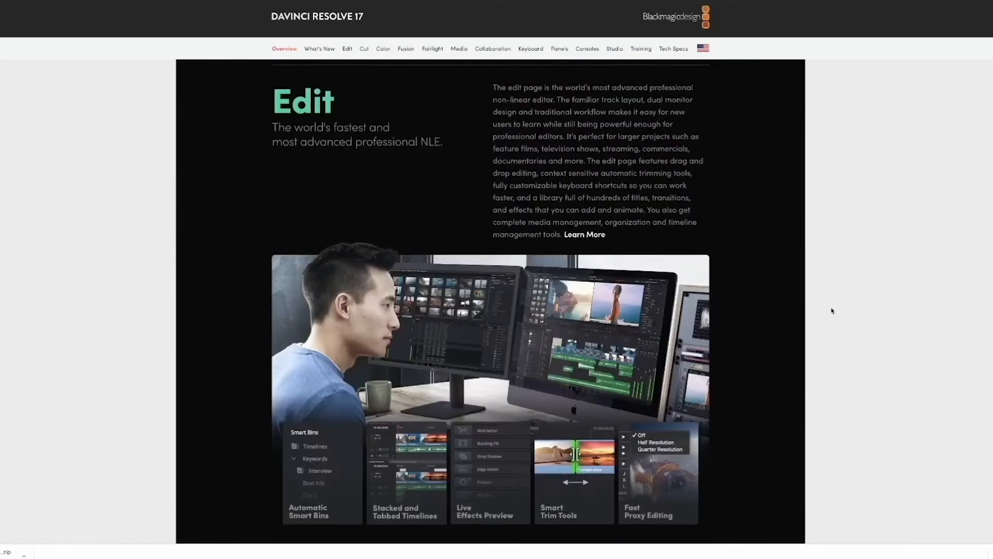
scroll(833, 310, up, 4)
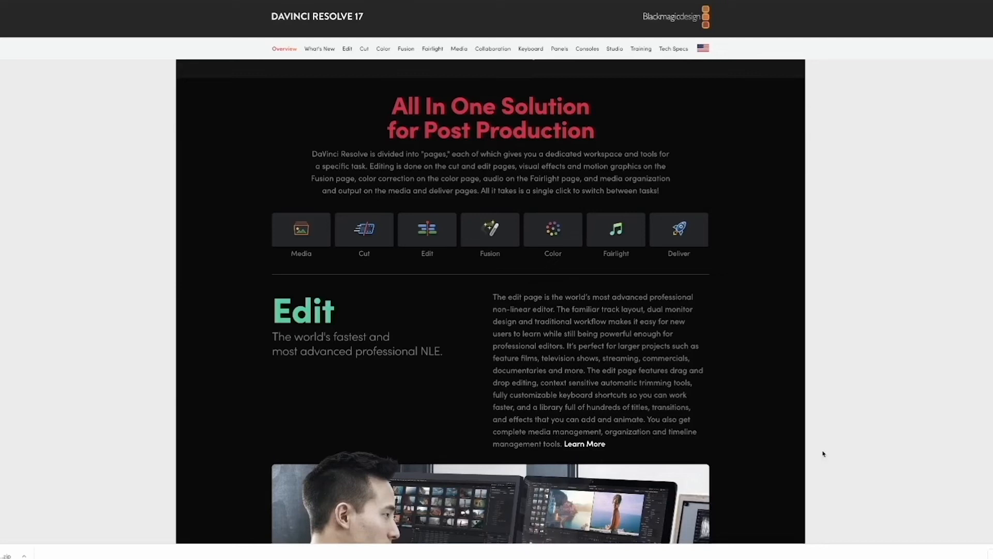
Show the downloaded DaVinci Resolve zip file in Finder, and reposition and enlarge the Finder window.
click(24, 555)
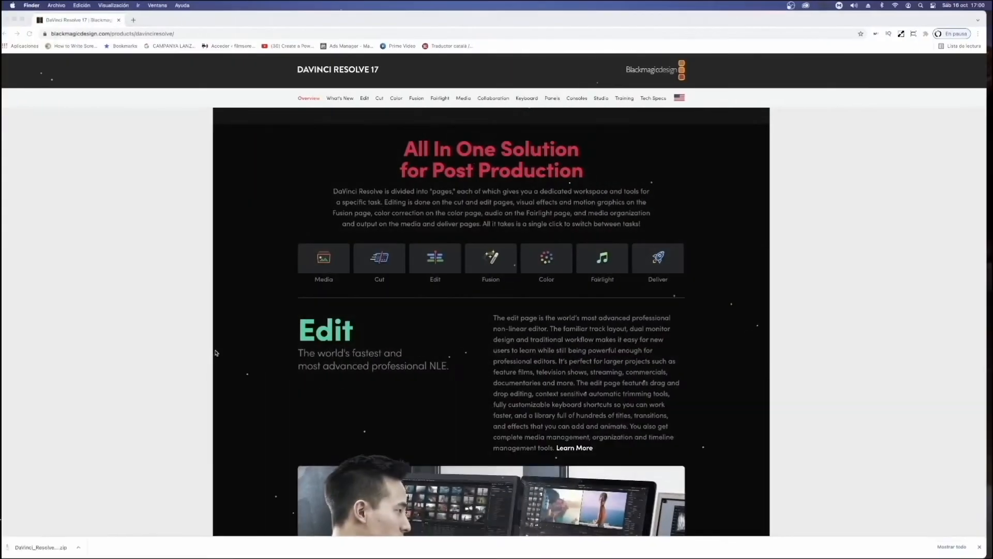
drag(554, 188, 589, 161)
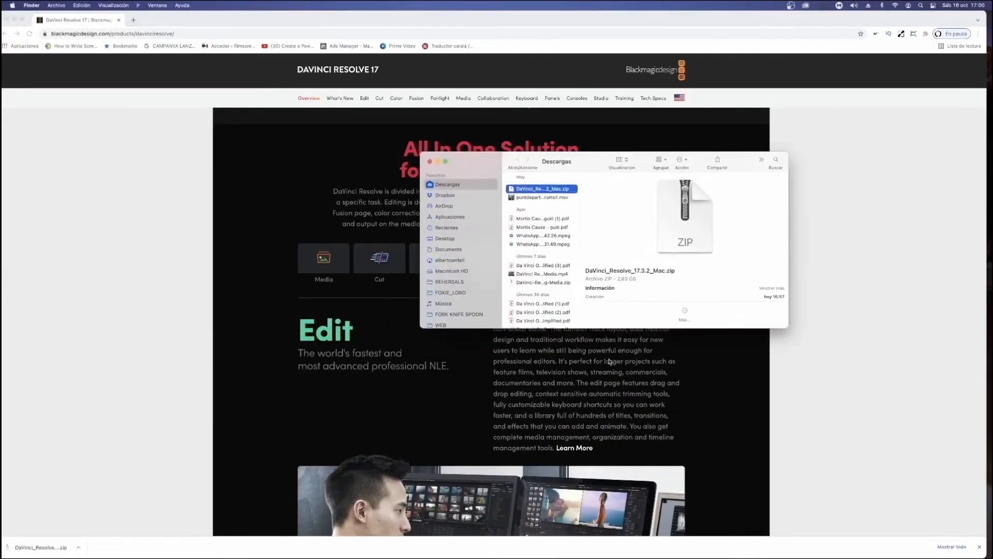
drag(787, 327, 957, 508)
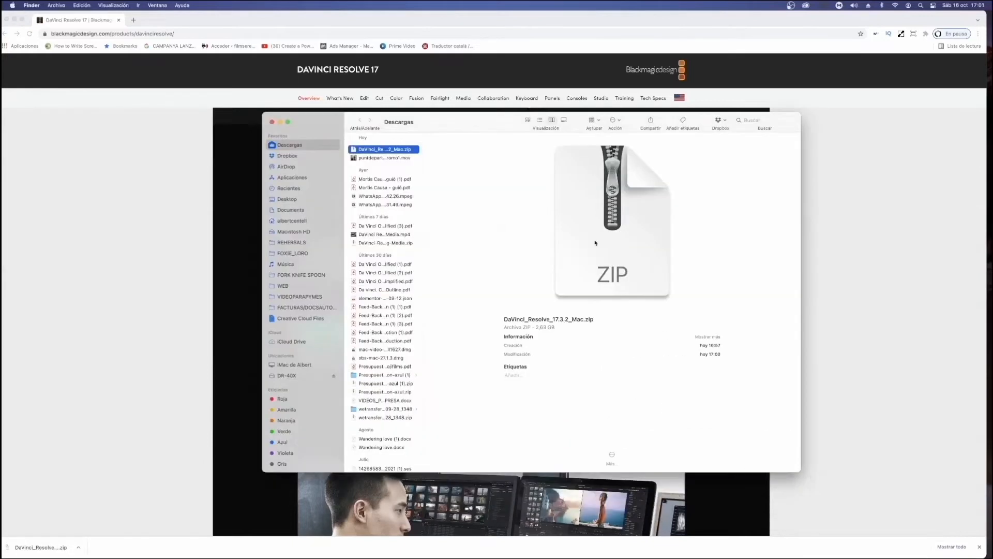
Open the DaVinci_Resolve_17.3.2_Mac.zip archive in the downloads folder to get to the Resolve installer.
click(364, 150)
right_click(364, 150)
mouse_move(393, 160)
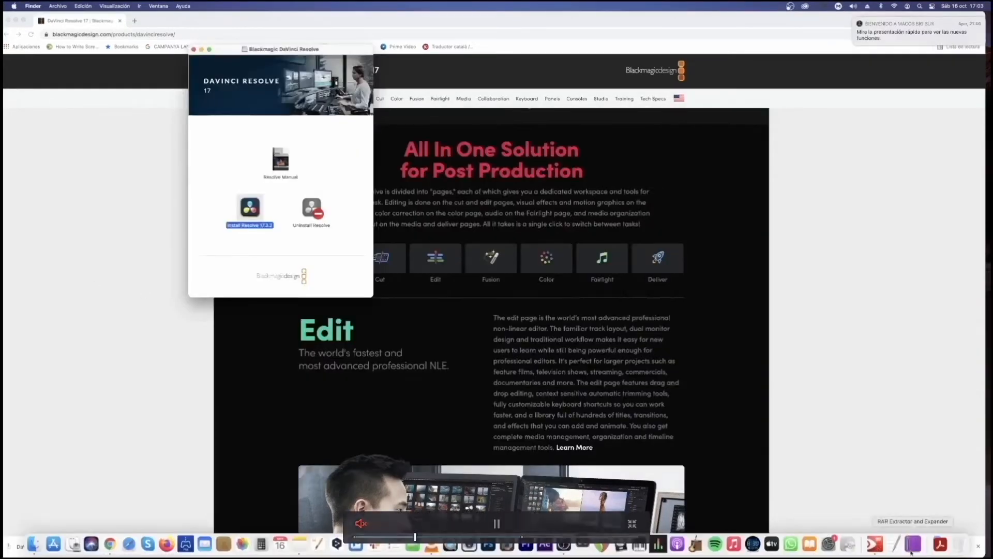
click(617, 211)
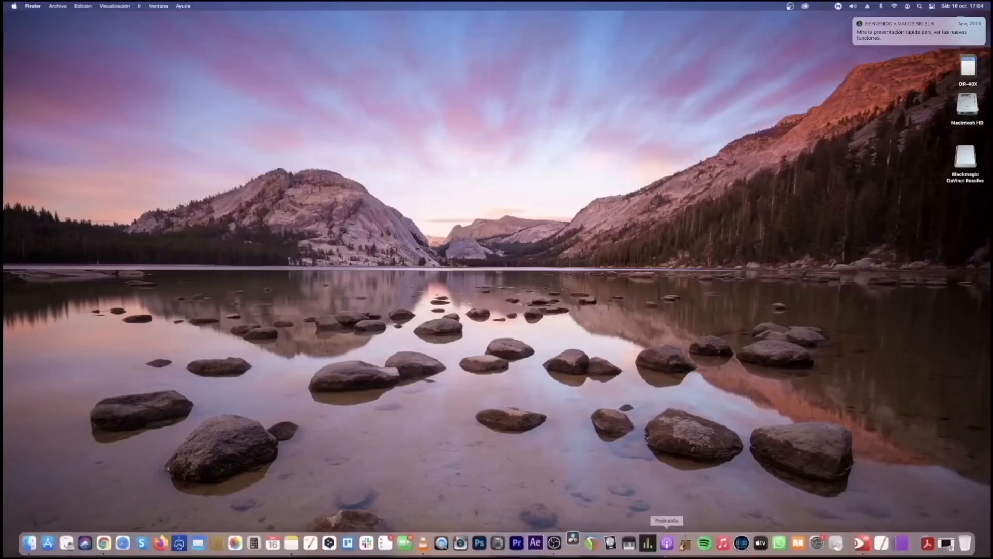
Launch DaVinci Resolve, start the Quick Setup and proceed past the quick system check.
click(628, 540)
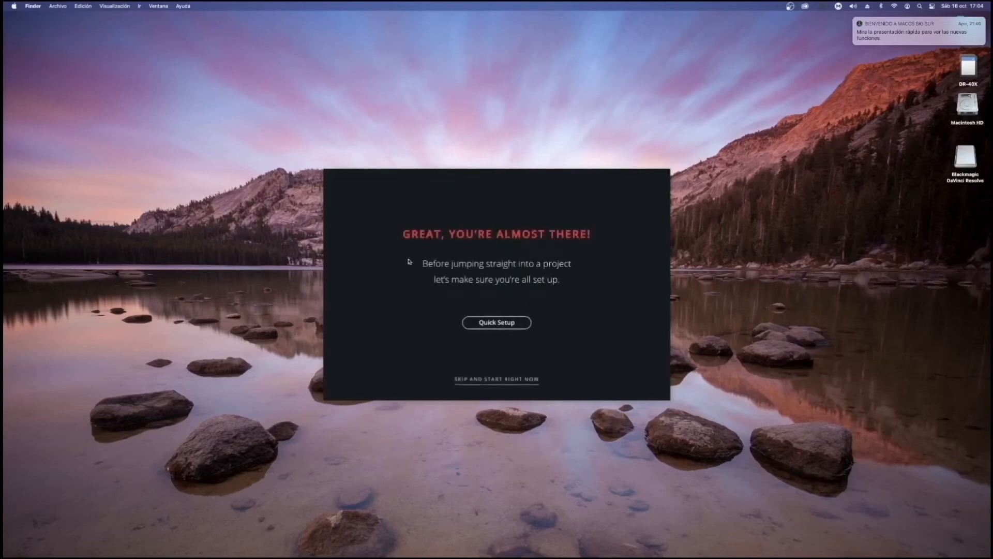
click(494, 324)
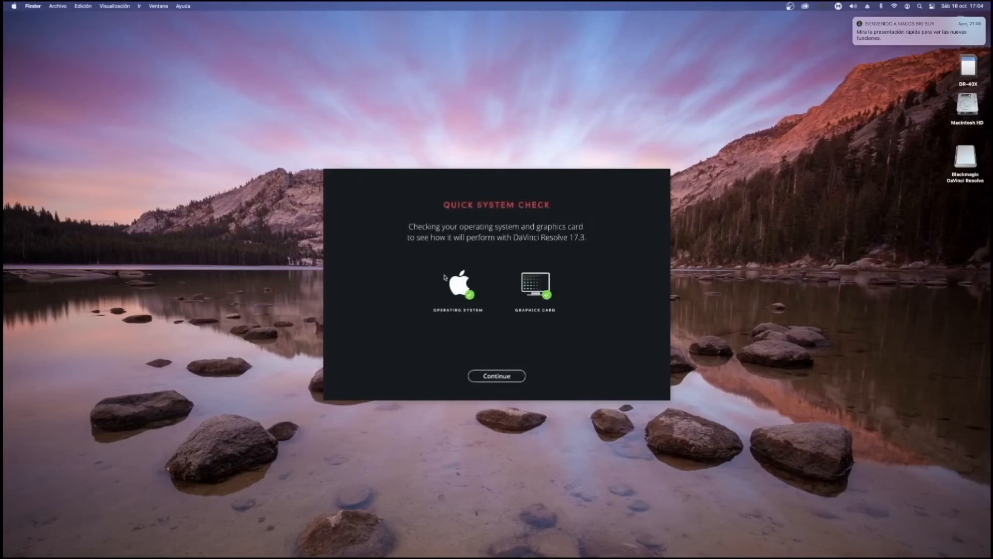
click(497, 375)
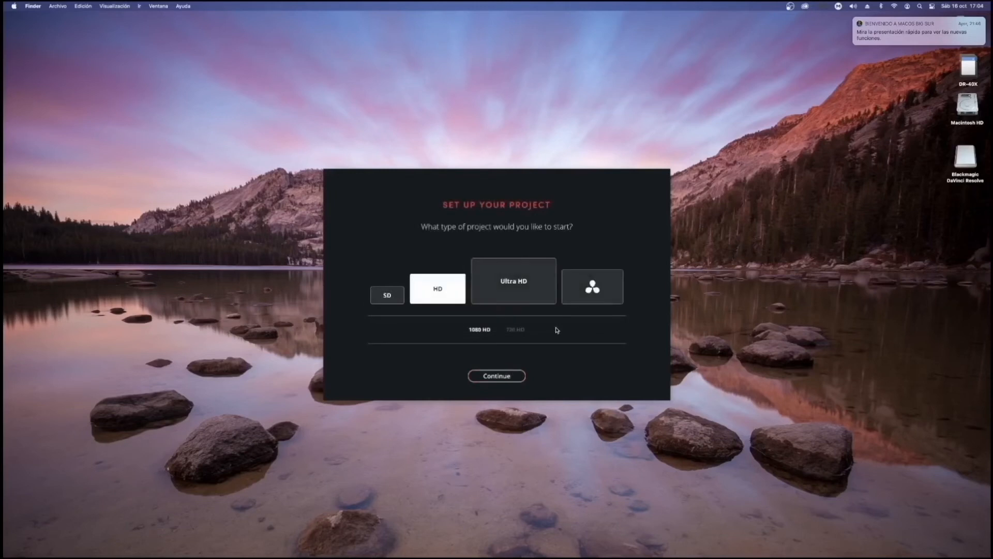
Compare the Ultra HD and HD project types, choose HD with 1080 HD, and continue the setup.
click(519, 279)
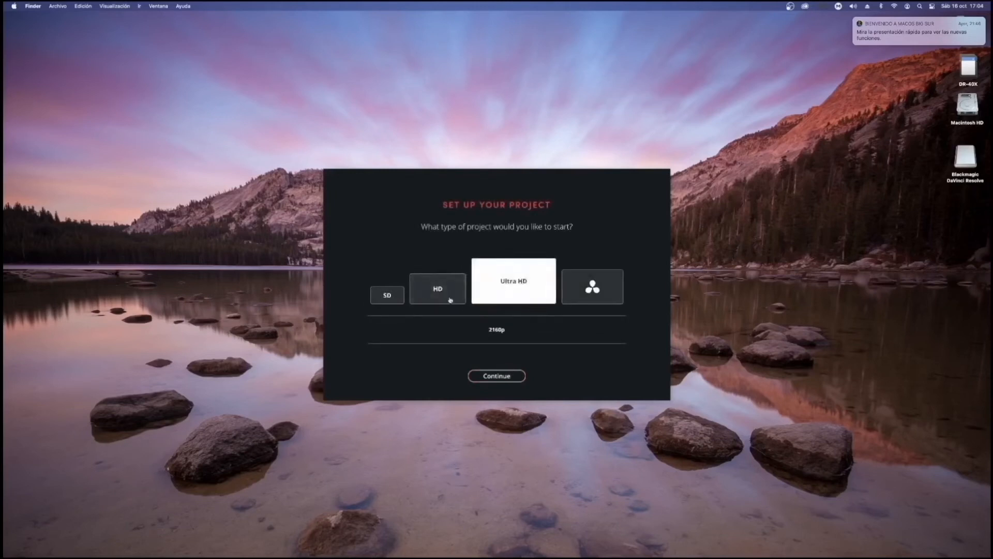
click(450, 300)
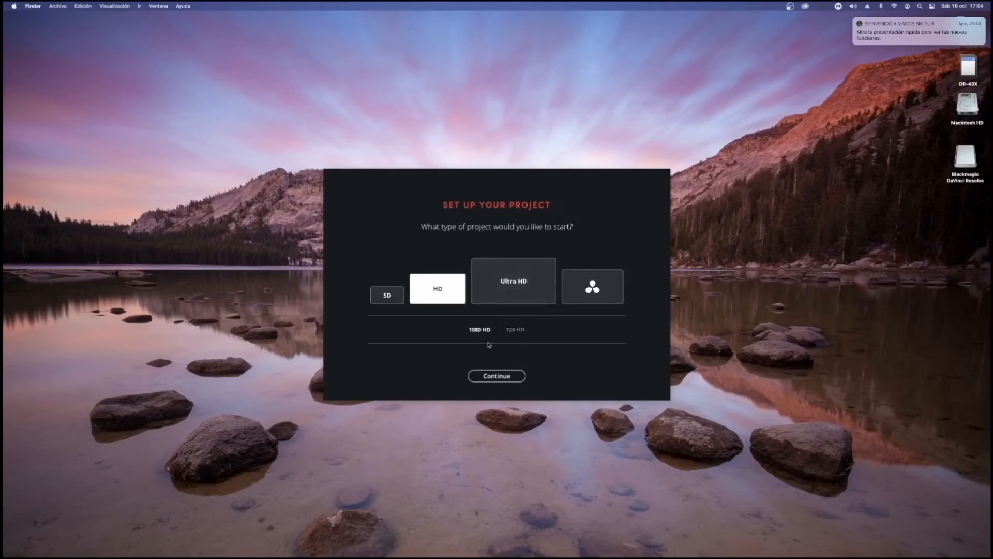
click(510, 275)
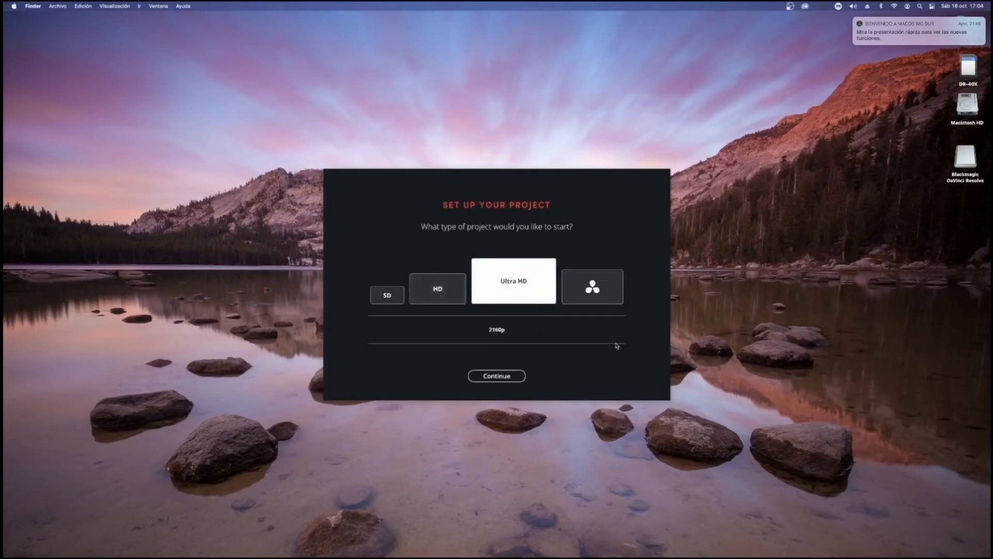
click(595, 302)
click(495, 286)
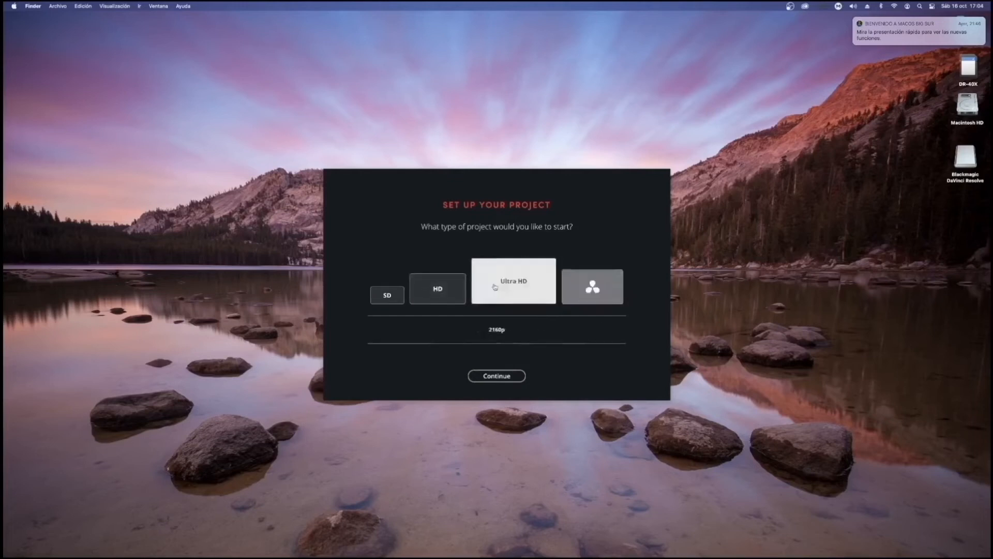
click(442, 292)
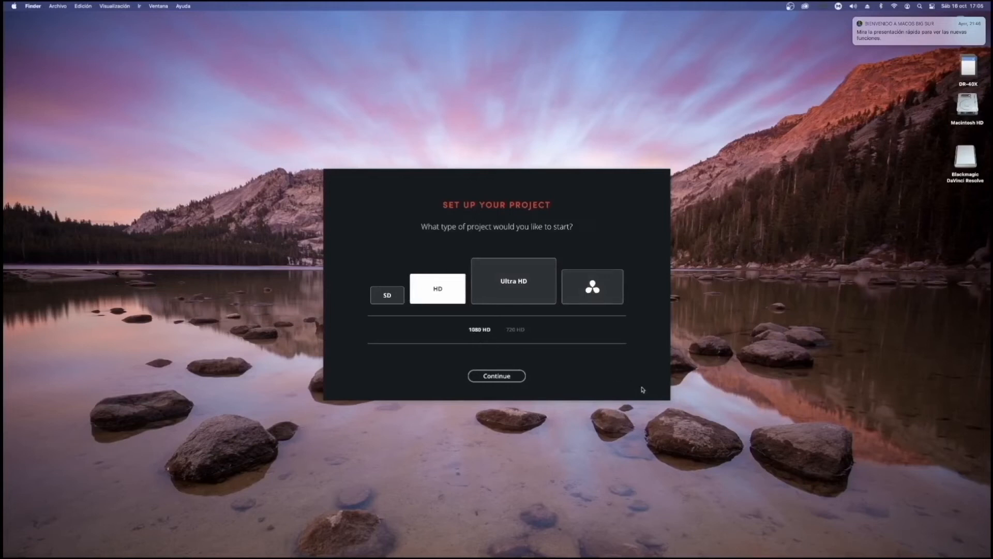
click(499, 274)
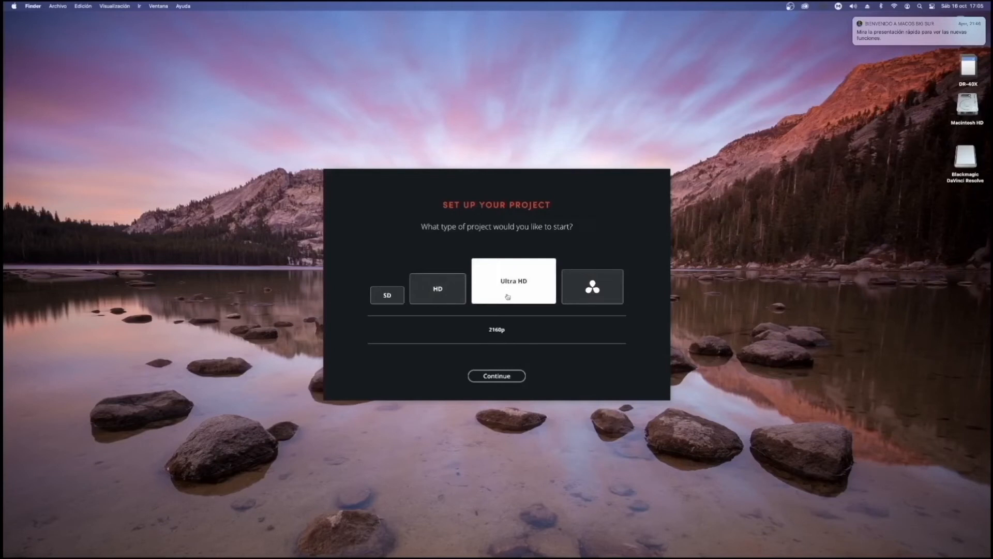
click(458, 298)
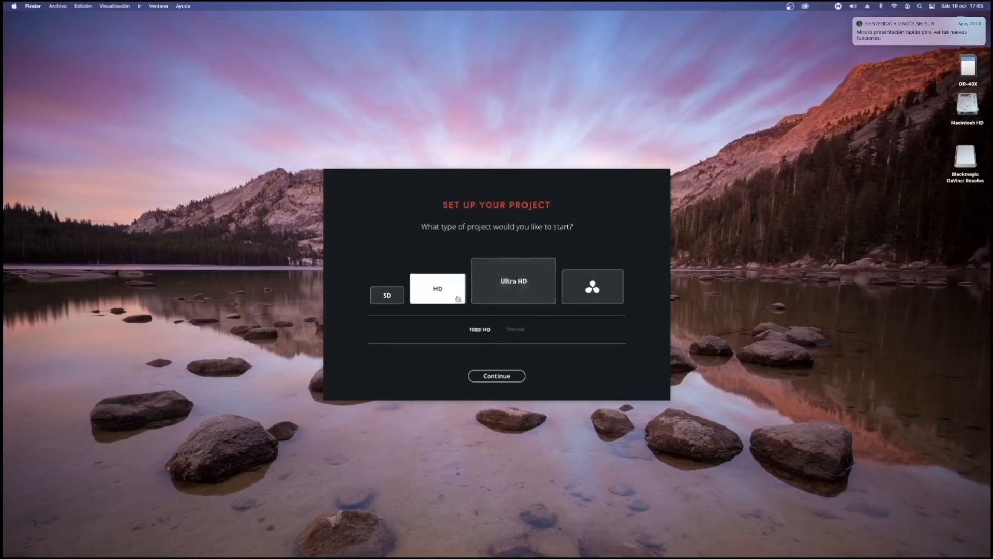
click(495, 376)
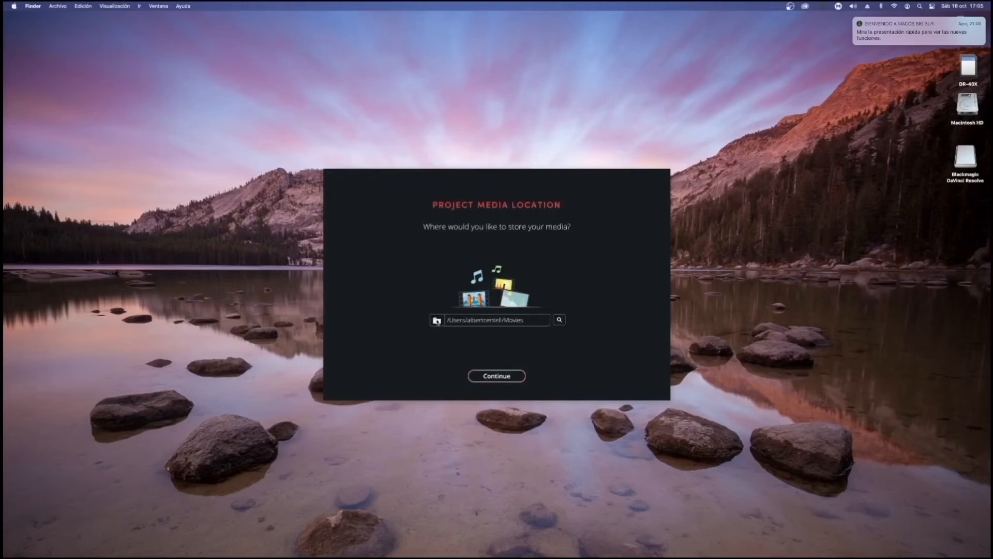
Accept the Movies folder as the project media location and select the DaVinci Resolve keyboard layout.
double_click(532, 324)
triple_click(516, 321)
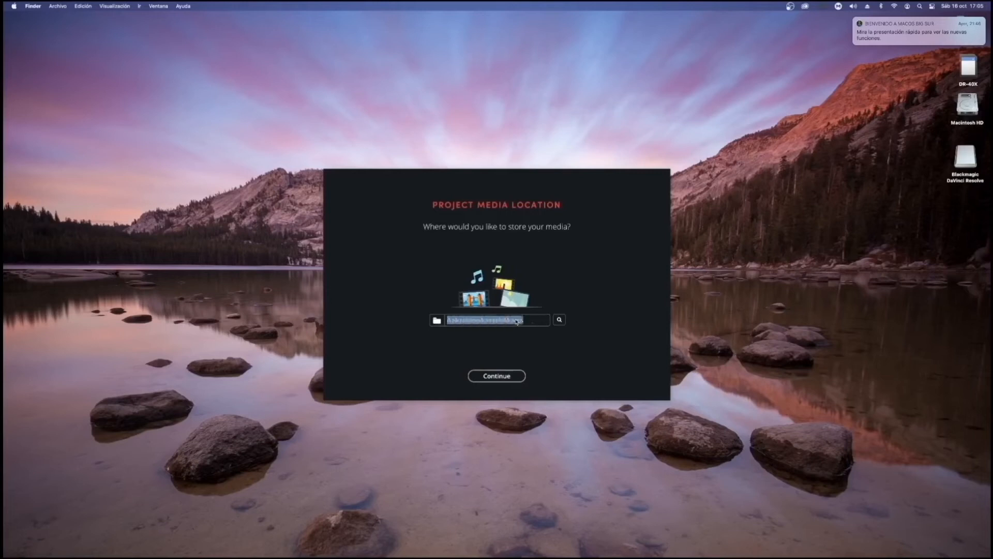
click(538, 345)
click(502, 377)
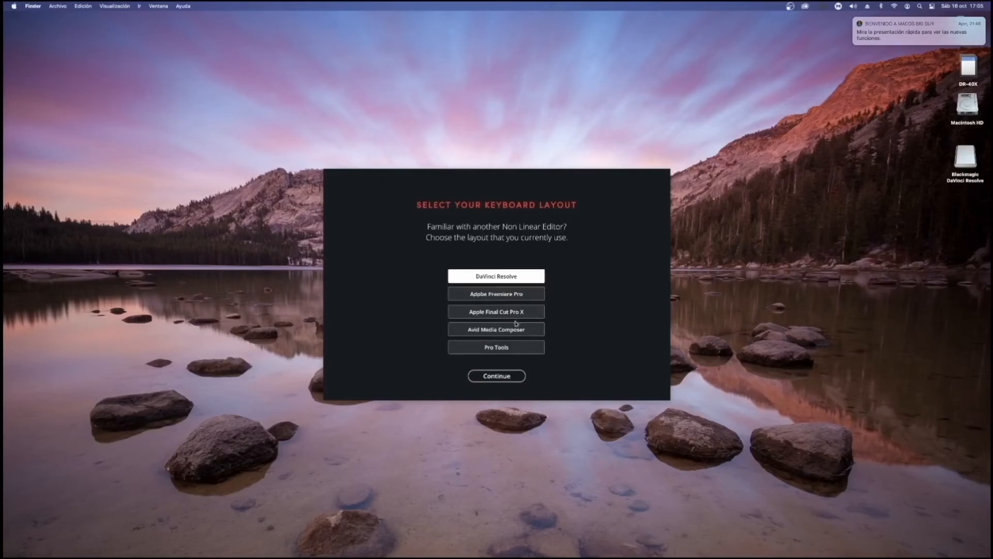
click(533, 295)
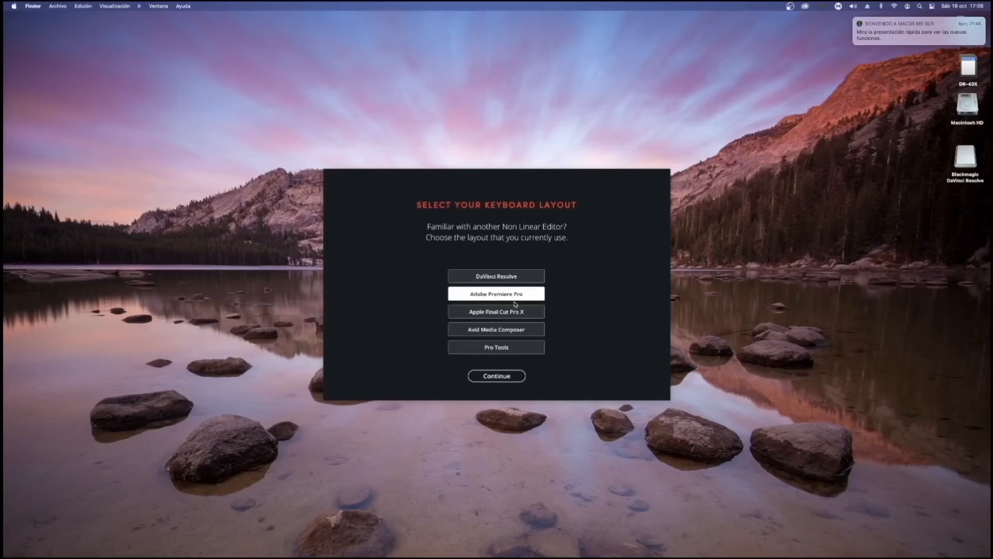
click(496, 277)
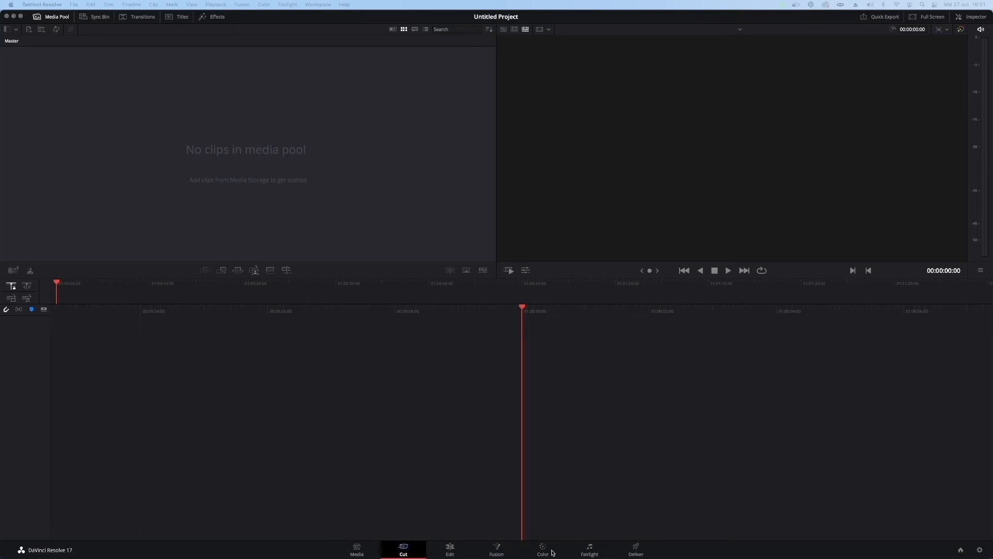
Examine the untitled project's Media, Edit and Cut pages by switching between them, and go on to the Fusion page.
mouse_move(327, 556)
click(525, 19)
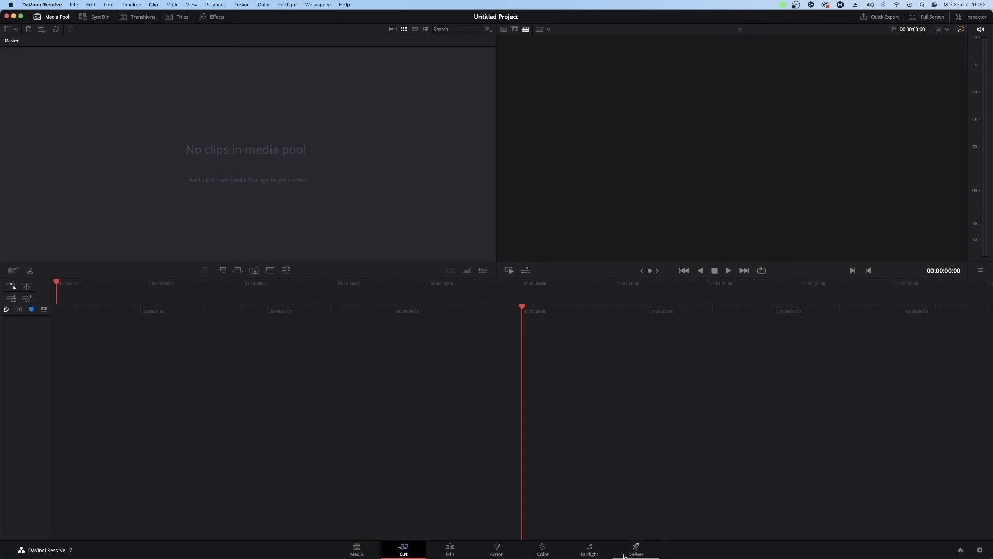
click(368, 548)
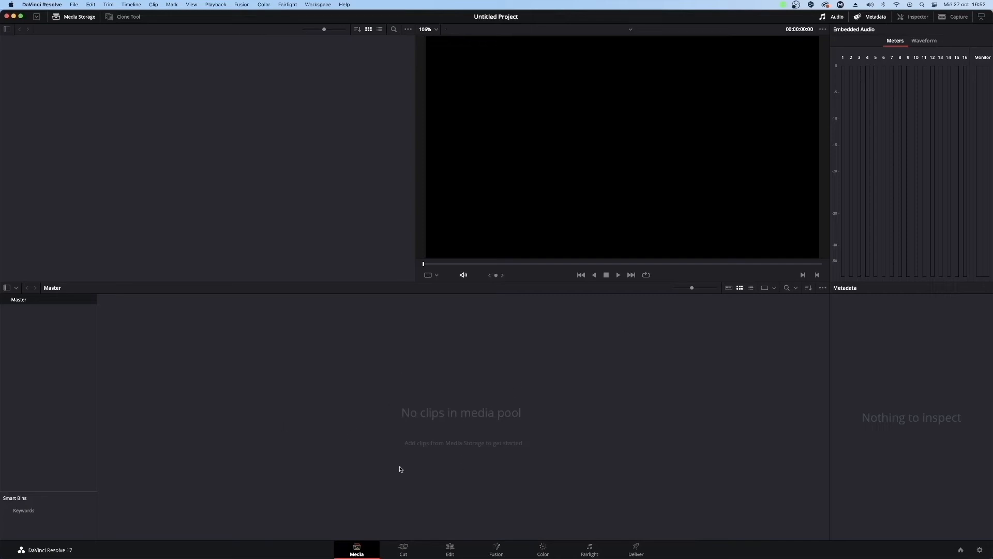
click(450, 550)
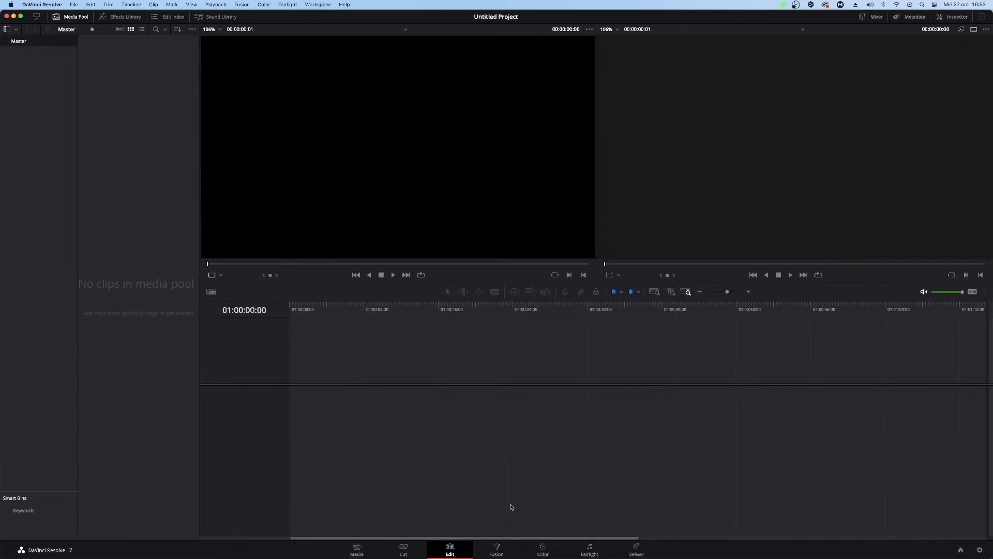
click(357, 549)
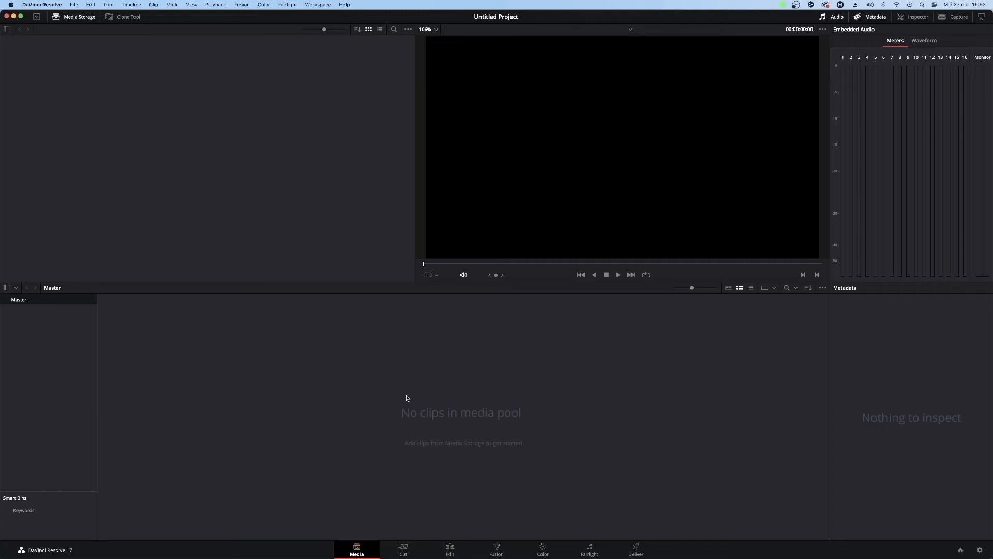
click(449, 549)
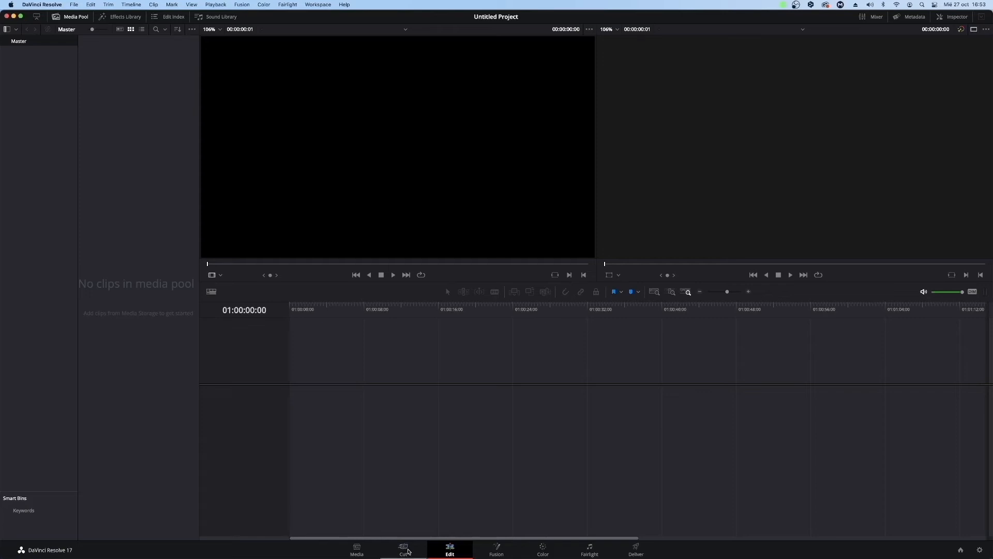
click(408, 551)
click(449, 551)
click(408, 552)
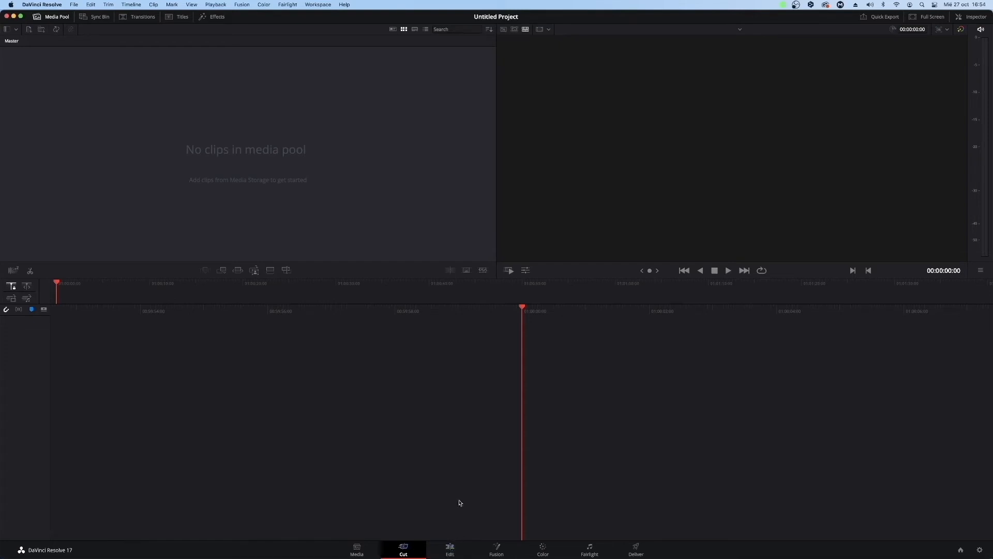
click(504, 555)
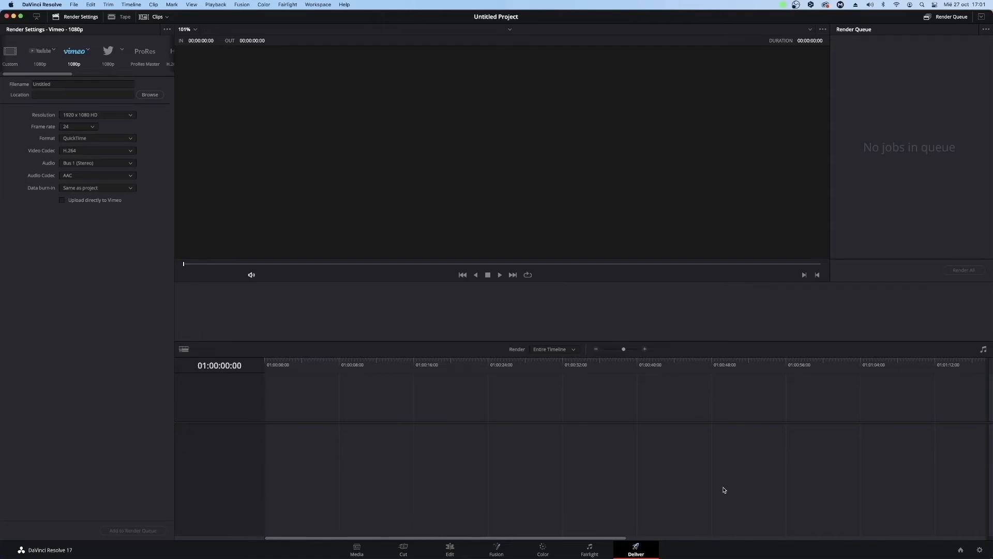
Review the Media, Cut, Edit, Fusion, Color, Fairlight and Deliver pages in workflow order.
click(355, 547)
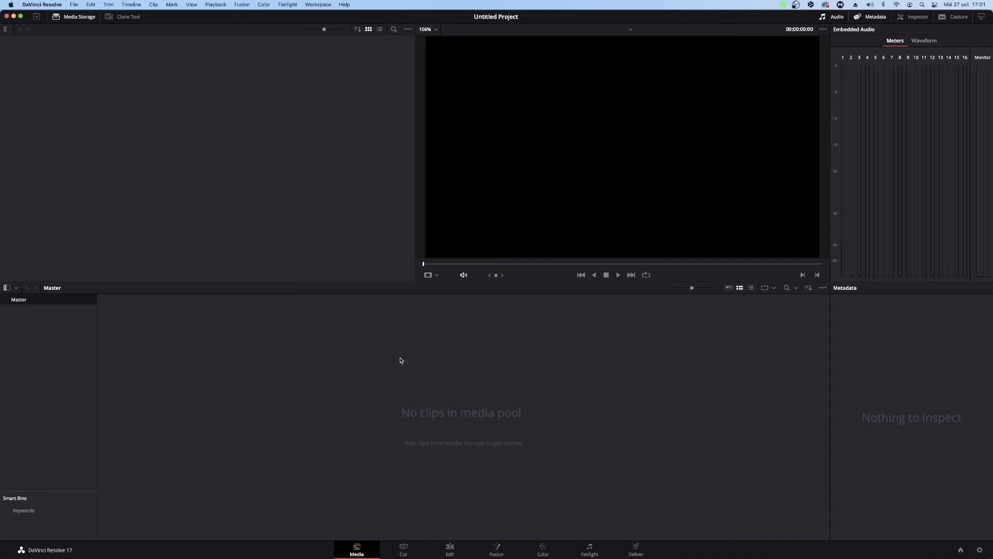
click(401, 550)
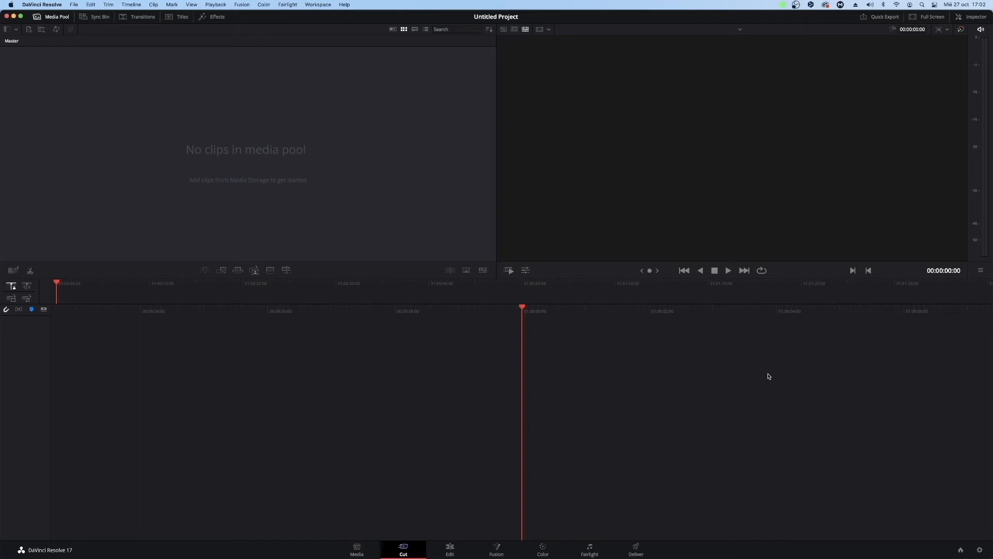
click(445, 555)
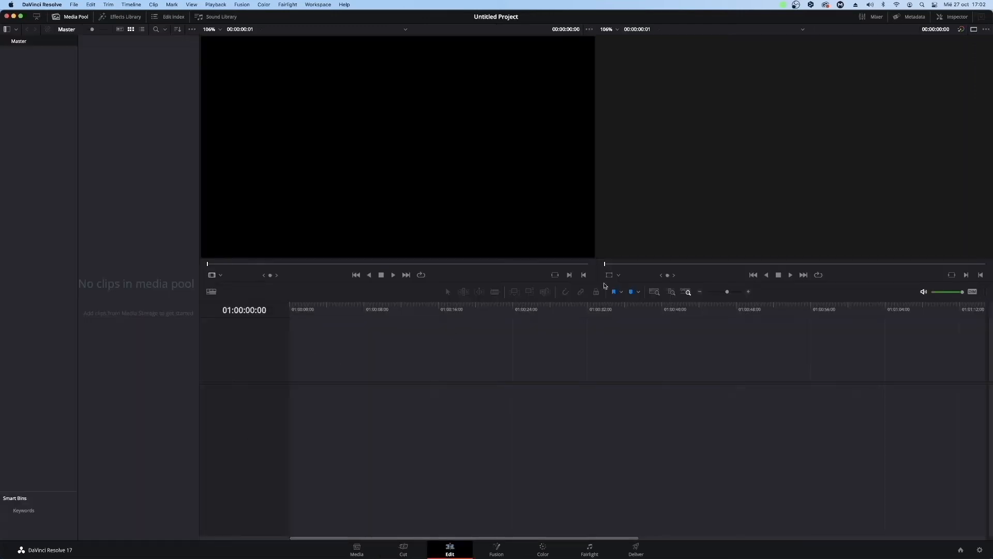
click(498, 552)
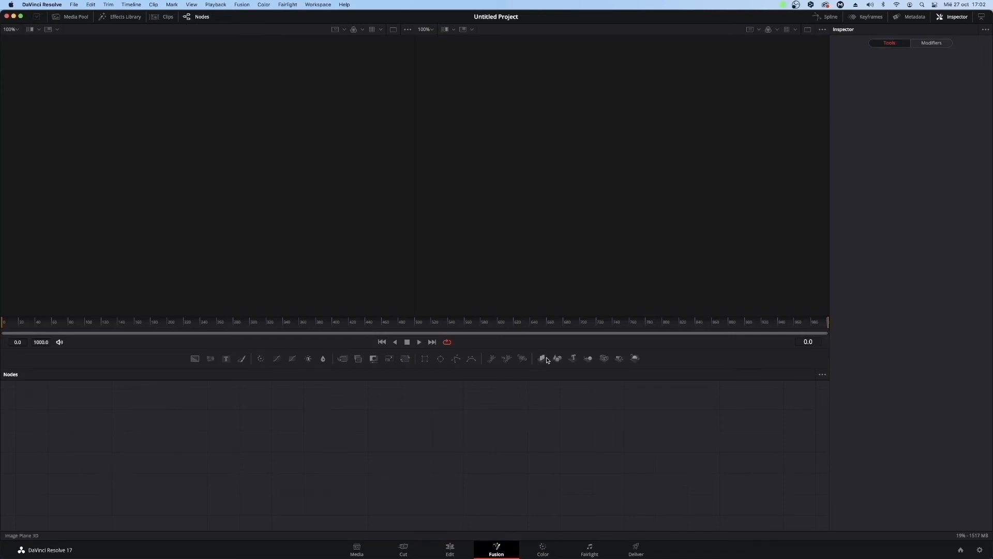
click(543, 549)
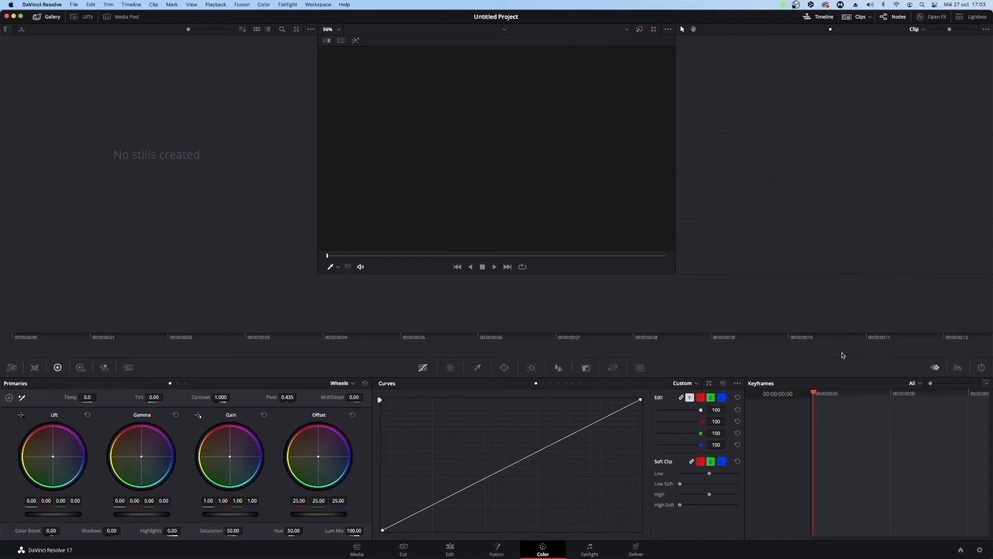
click(594, 546)
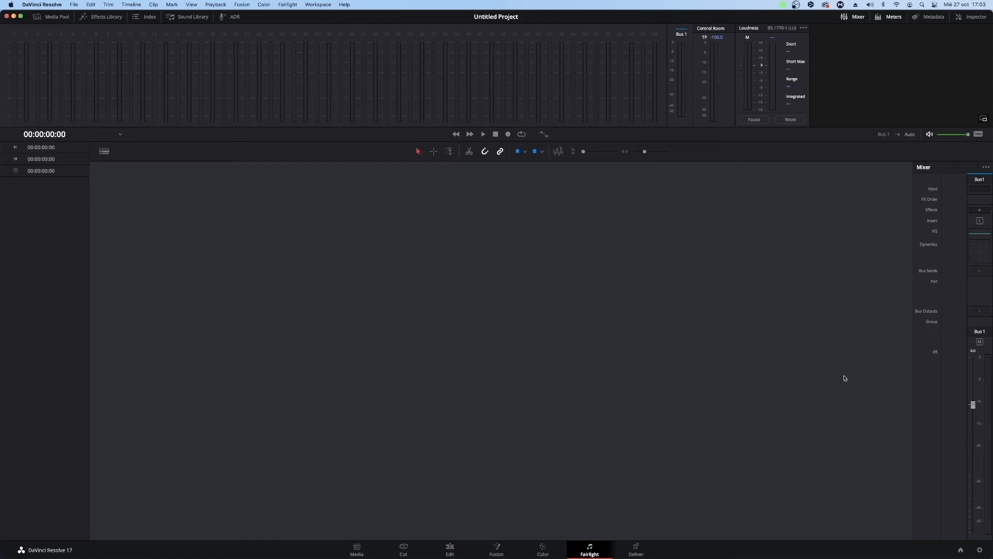
click(637, 550)
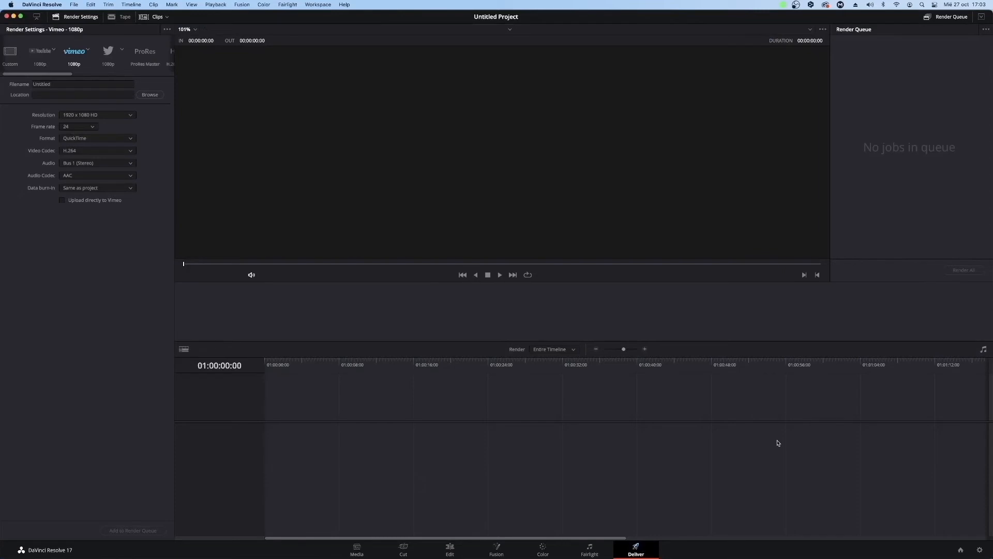
Return to the Edit page and compare it with the Cut and Media pages.
click(450, 549)
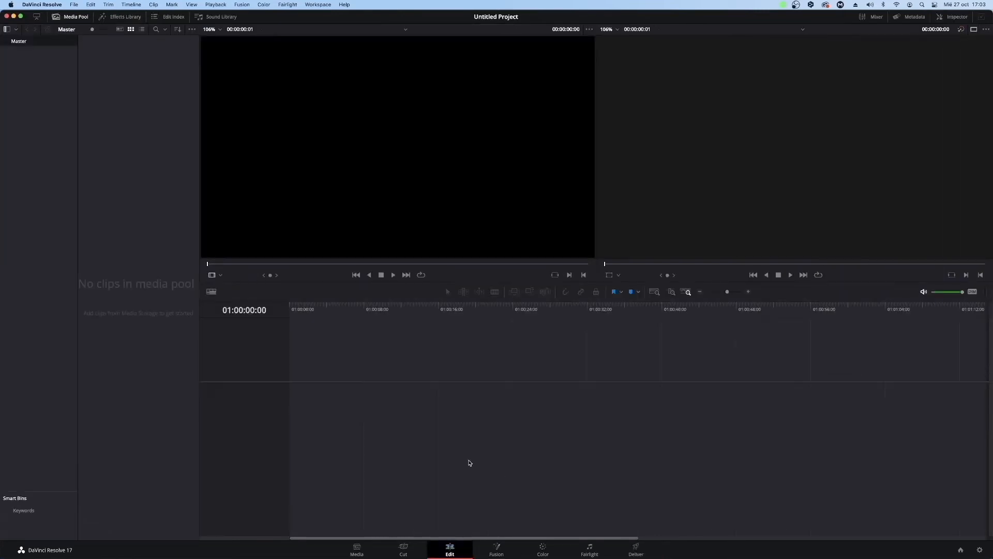
click(407, 553)
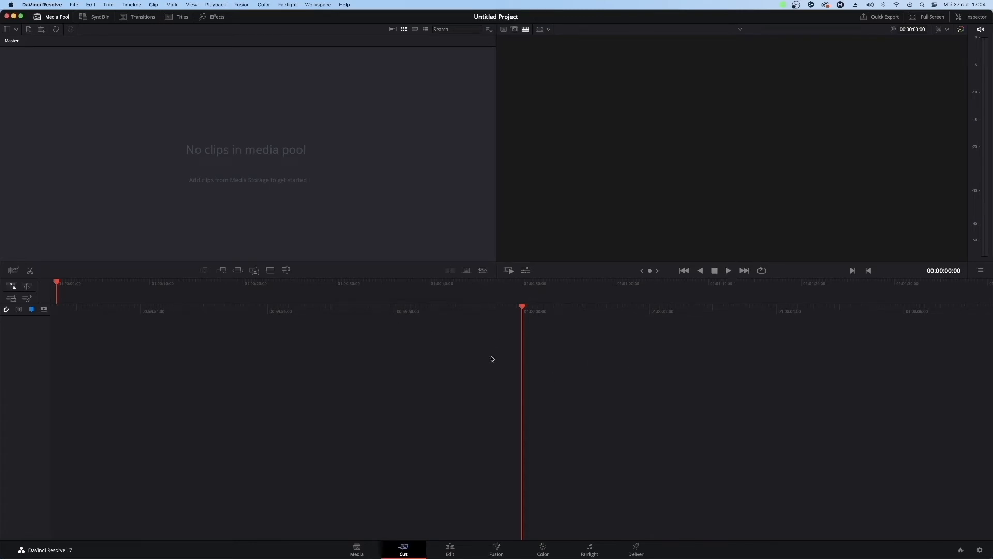
click(362, 547)
click(362, 554)
click(412, 550)
View the Cut page's bin list, and show and hide the storage locations list on the Media page.
click(7, 29)
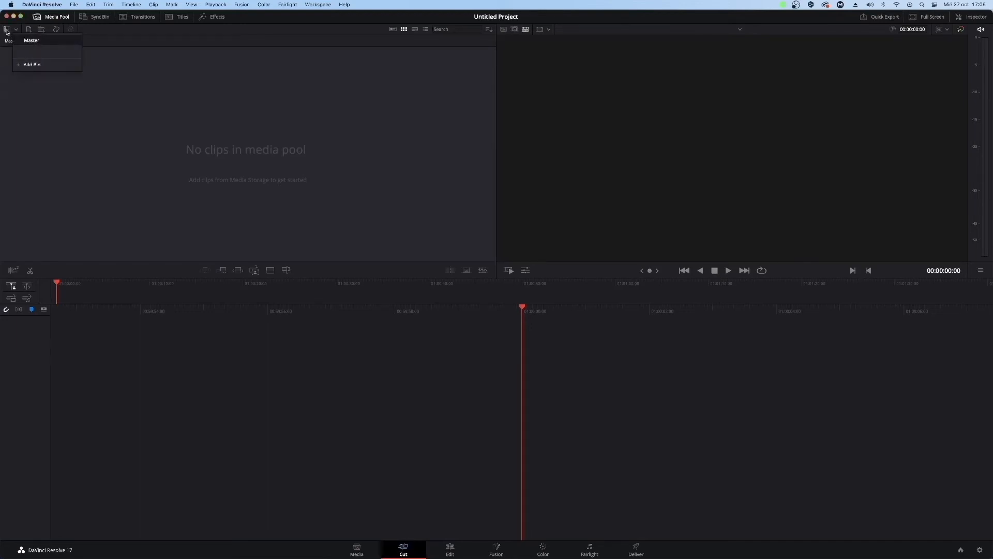
key(shift+2)
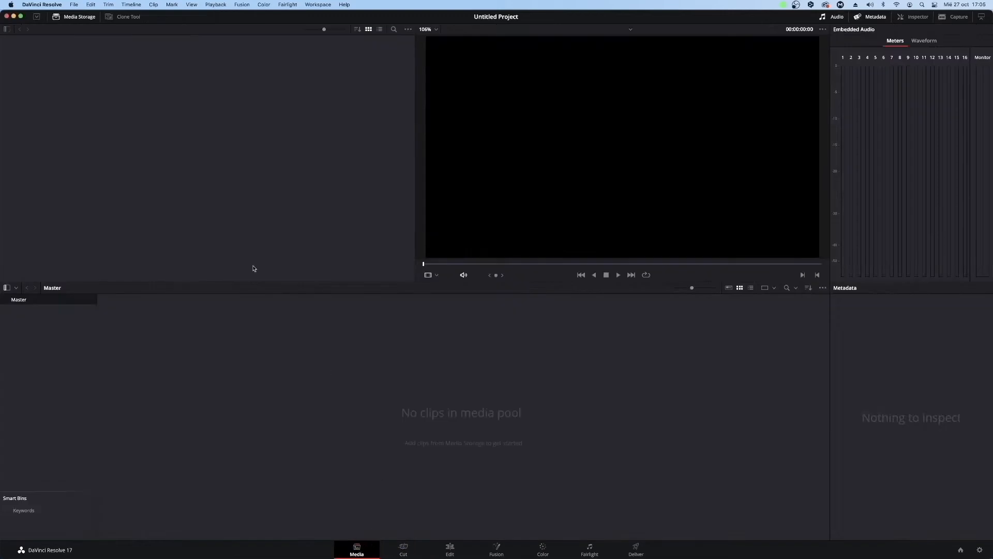
click(7, 30)
Show the storage locations list on the Media page and open the MUSIC folder of the DR-40X drive.
click(7, 30)
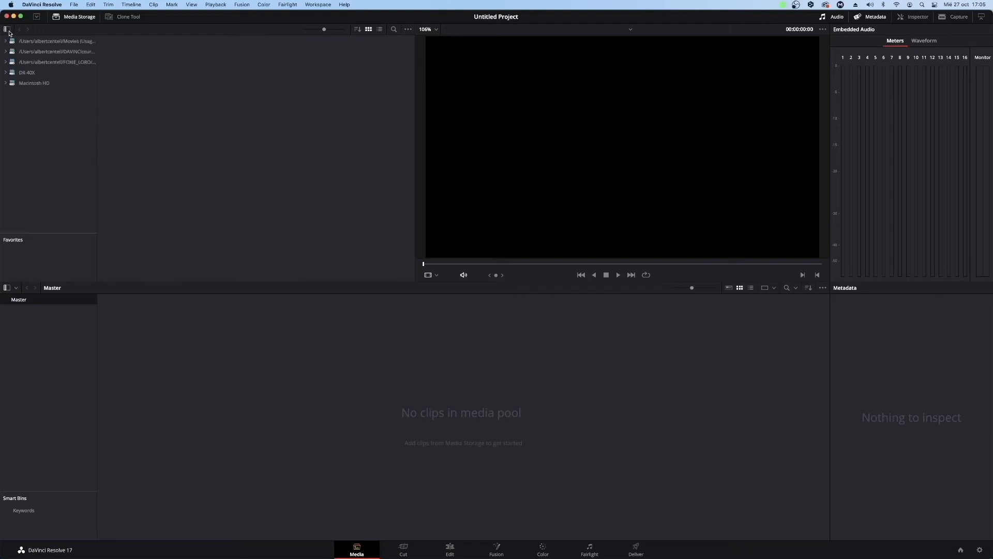
click(31, 74)
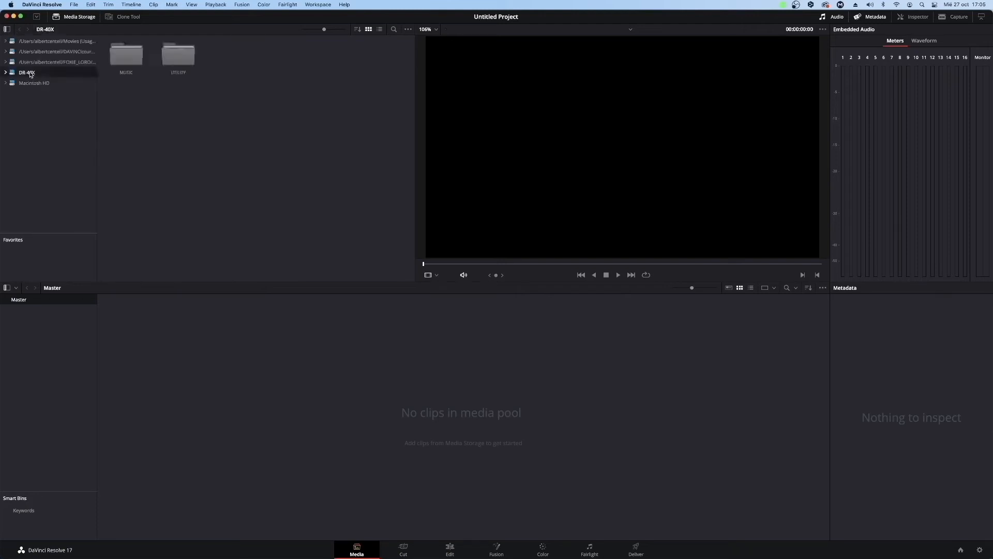
click(139, 64)
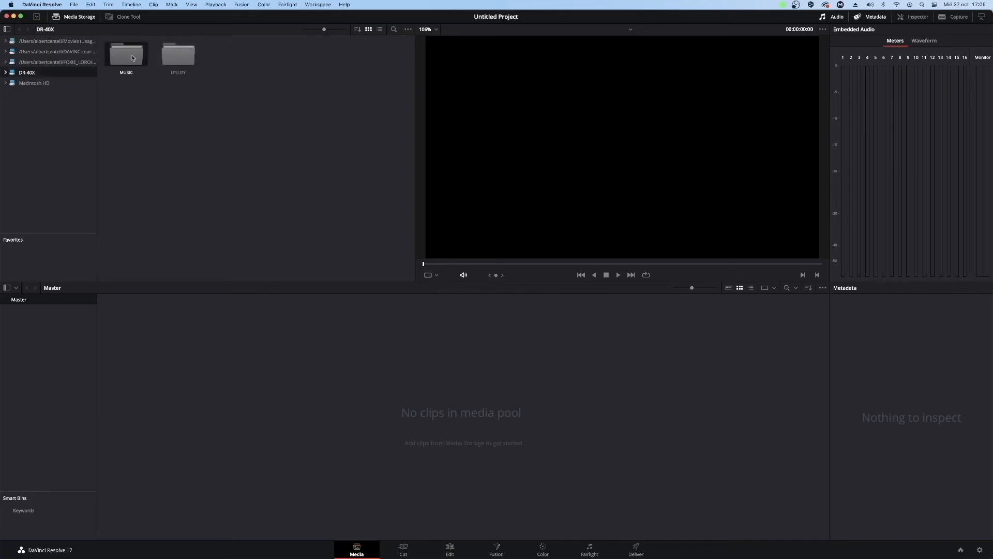
double_click(133, 58)
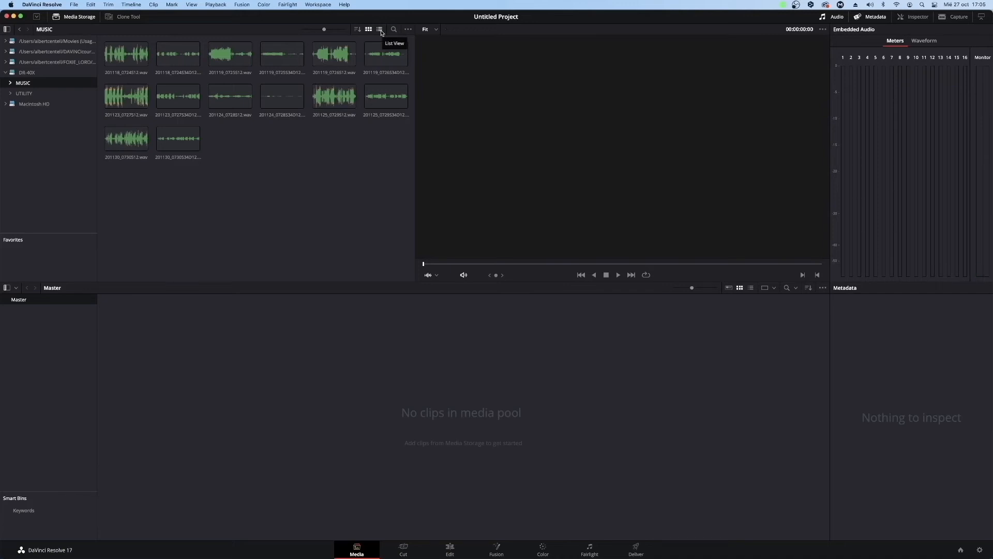
Compare the list view and thumbnail view of the audio files in the MUSIC folder, ending in thumbnail view.
click(380, 31)
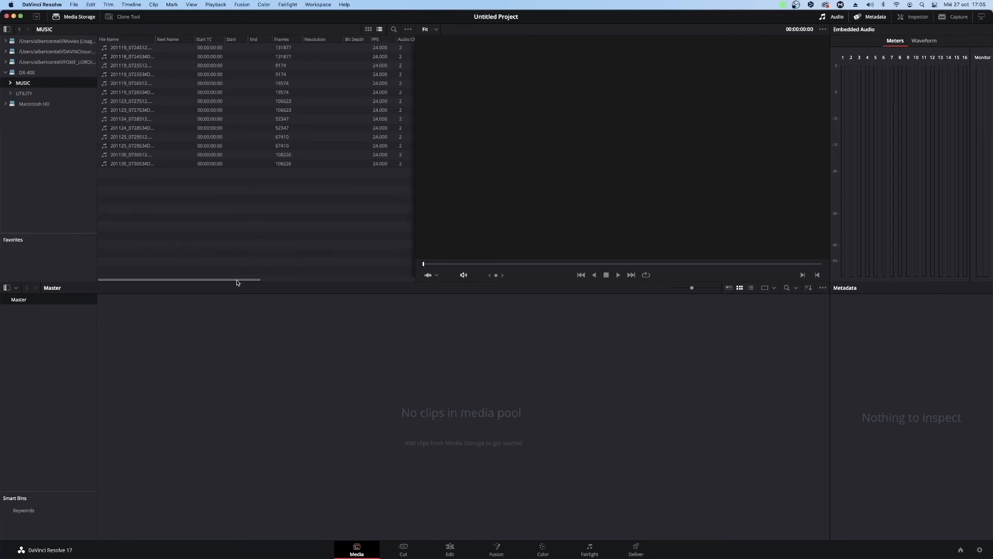
mouse_move(238, 279)
mouse_down()
mouse_move(393, 280)
mouse_move(243, 279)
mouse_up()
click(368, 28)
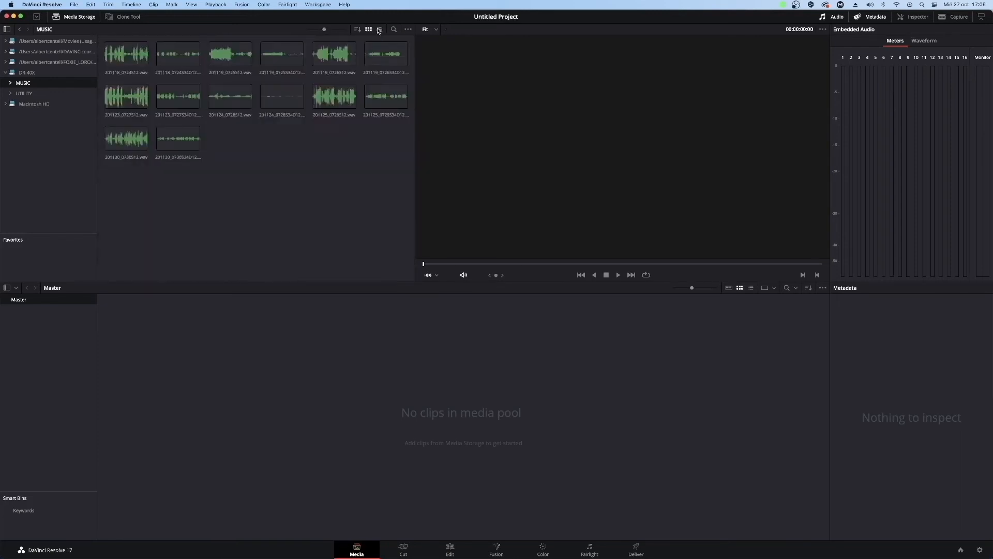
click(380, 30)
click(369, 29)
click(379, 29)
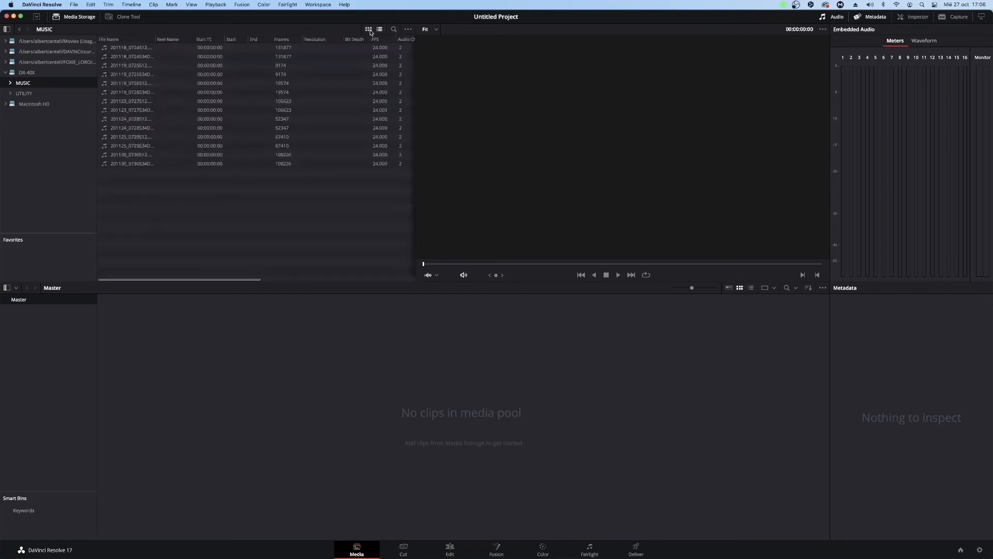
click(368, 29)
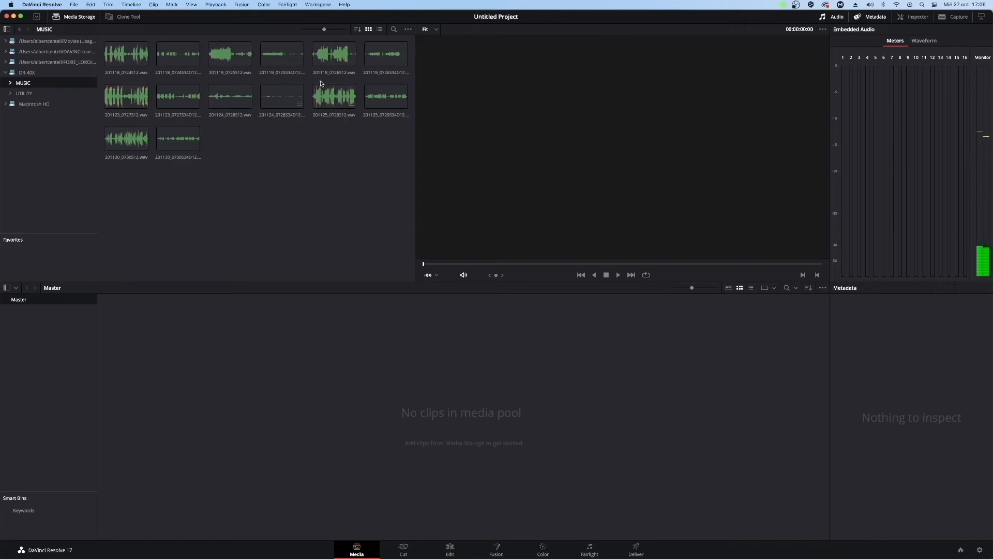
click(381, 30)
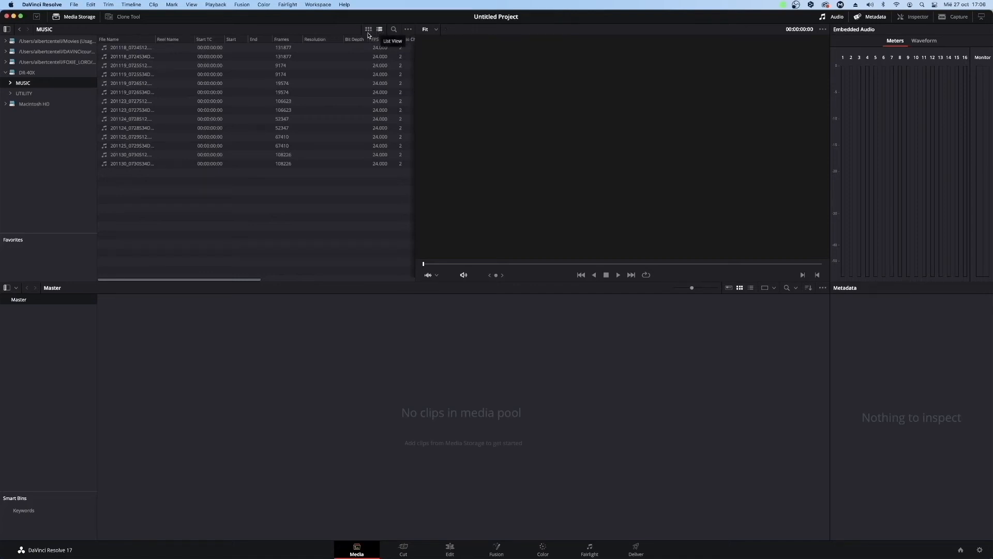
click(369, 30)
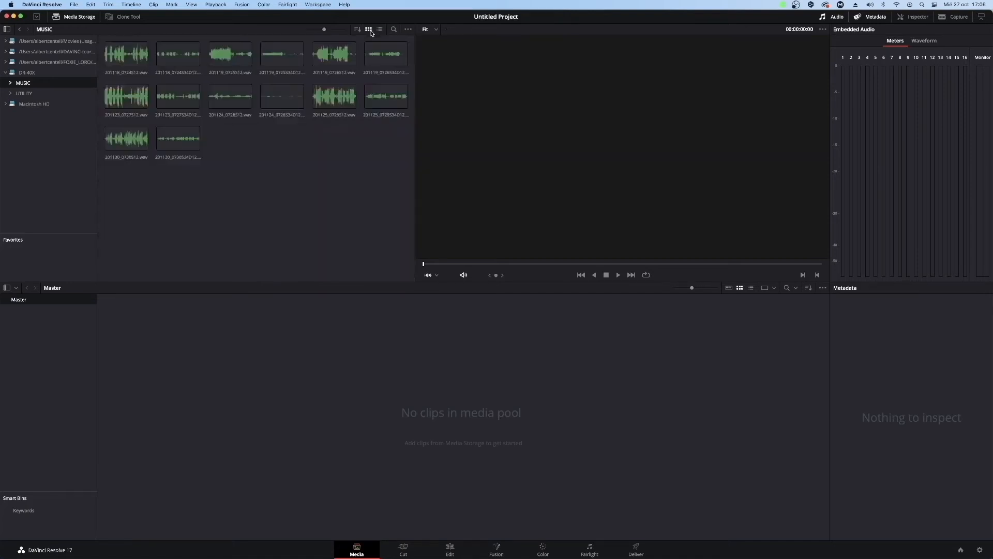
Set the Edit page's media pool to list view and return to the Media page.
click(450, 550)
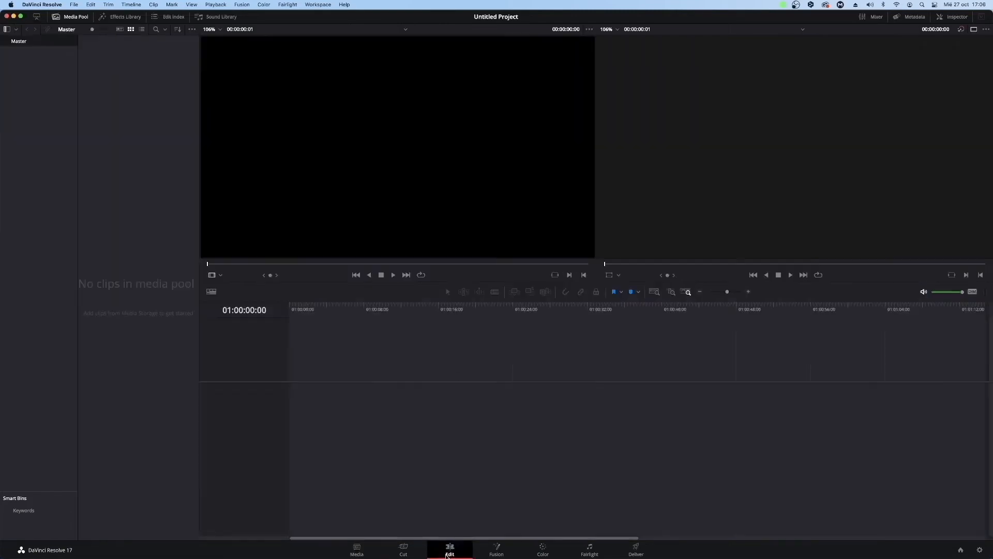
click(141, 29)
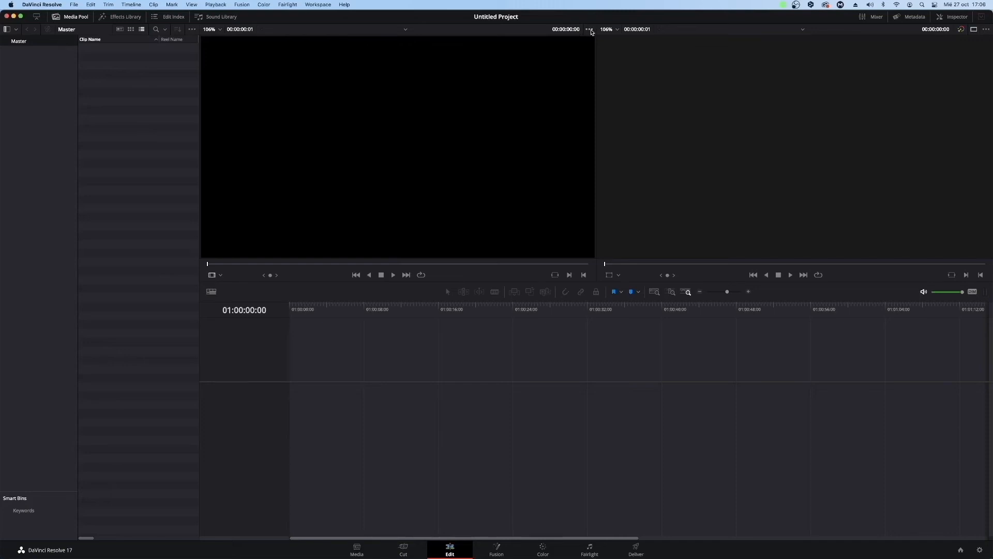
click(358, 549)
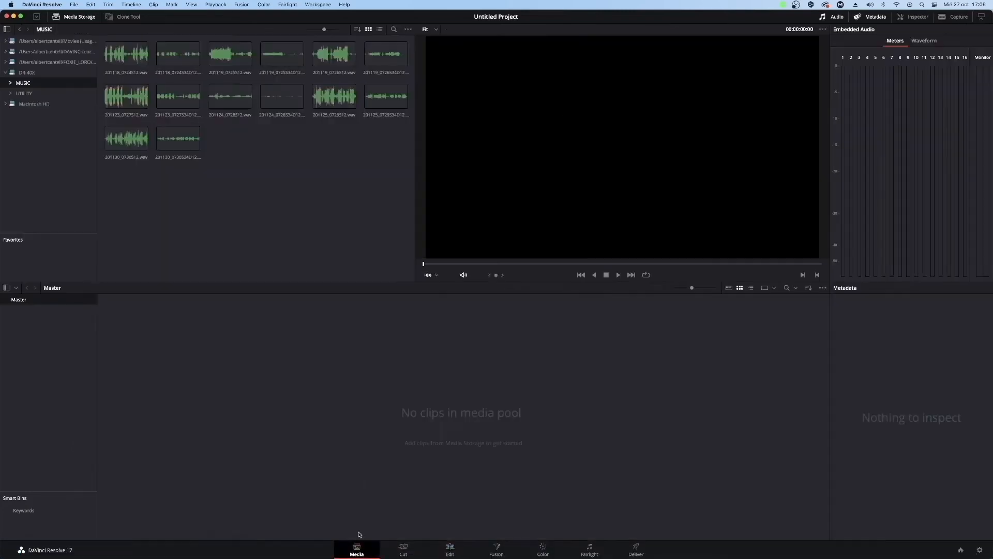
Hide the audio waveforms on the MUSIC folder's clips and show them again.
click(407, 30)
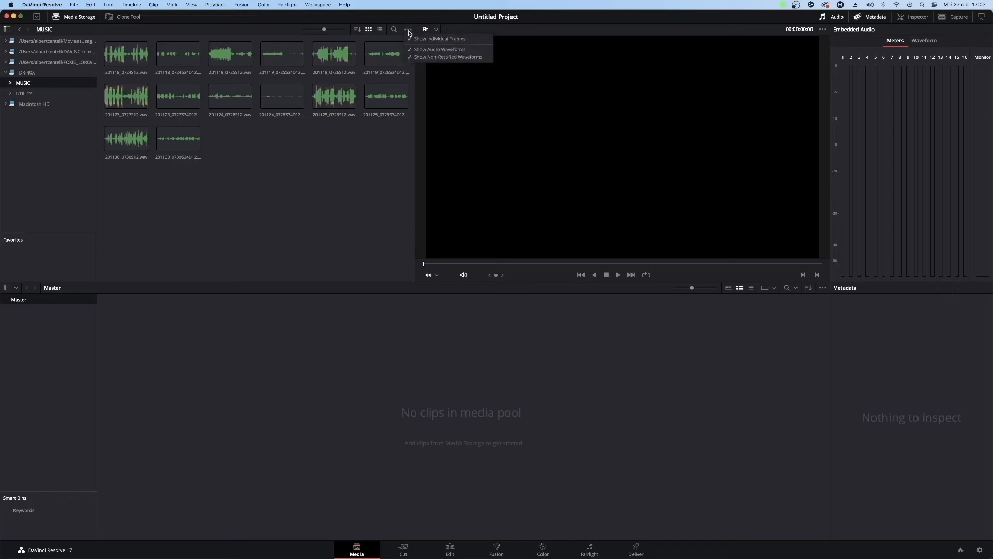
click(408, 30)
click(408, 30)
click(413, 49)
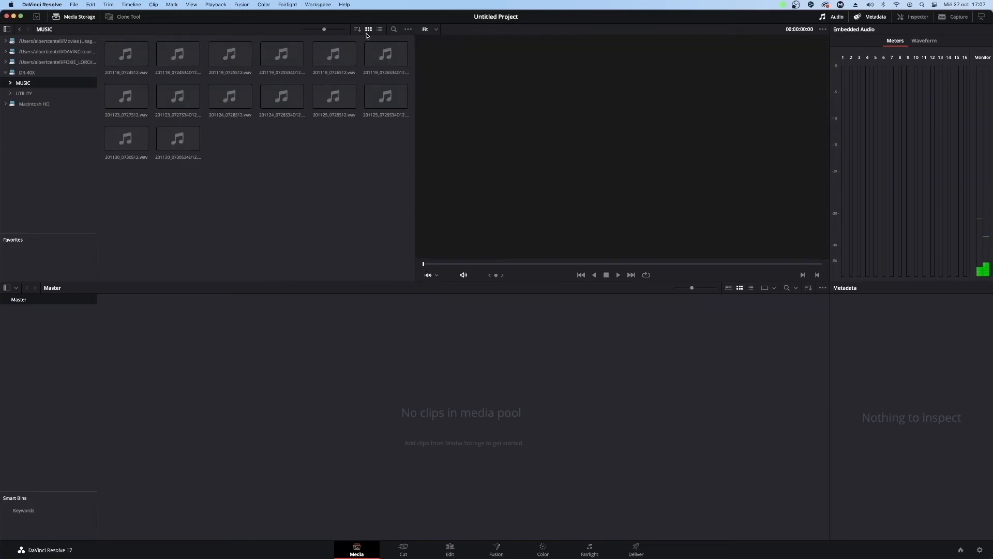
click(408, 30)
click(428, 50)
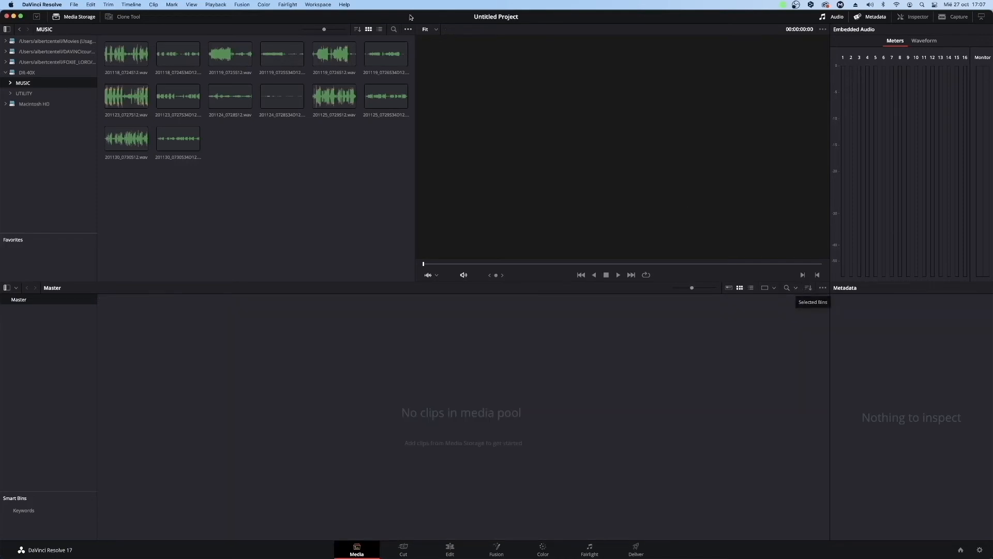
Show the search bars of the media pool and media storage, and view the media storage's filter options.
click(787, 288)
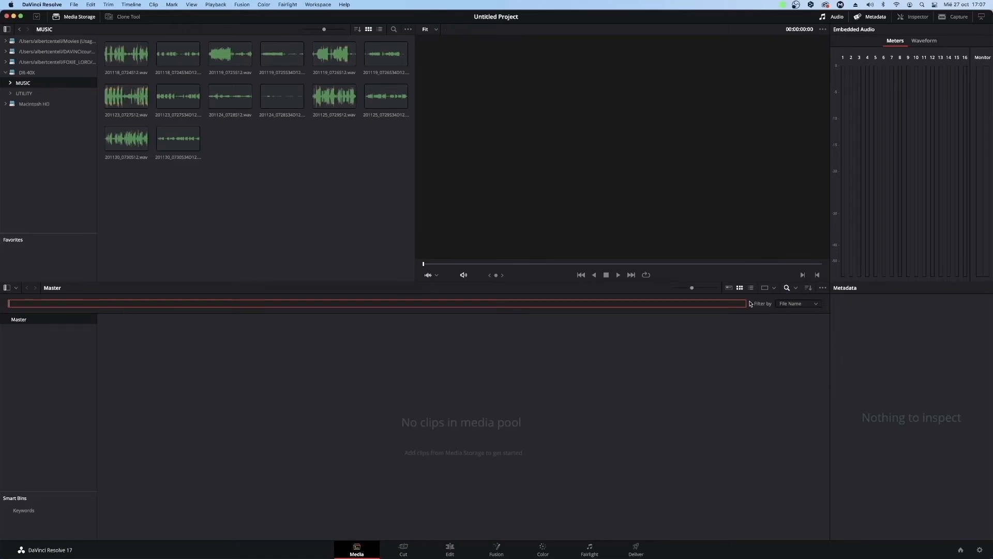
click(393, 30)
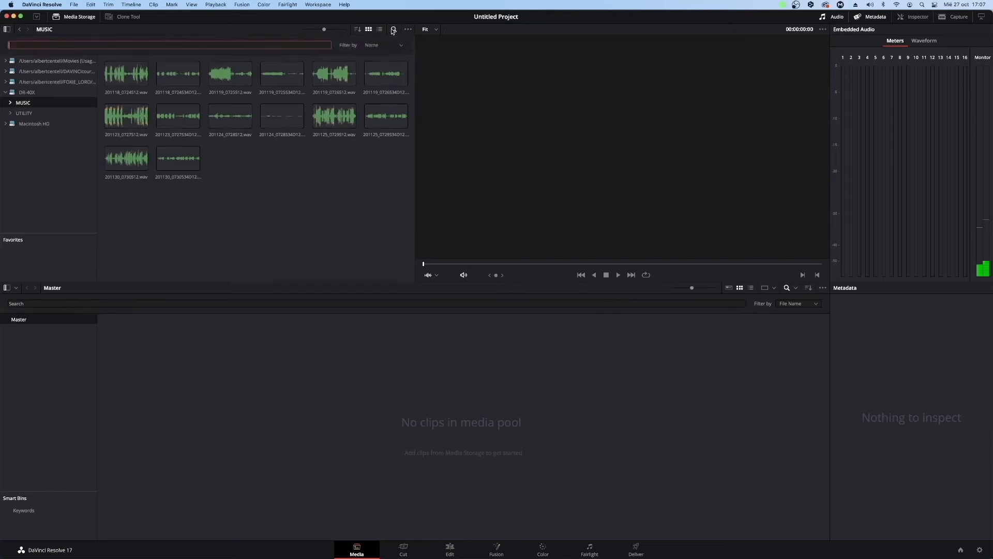
click(372, 46)
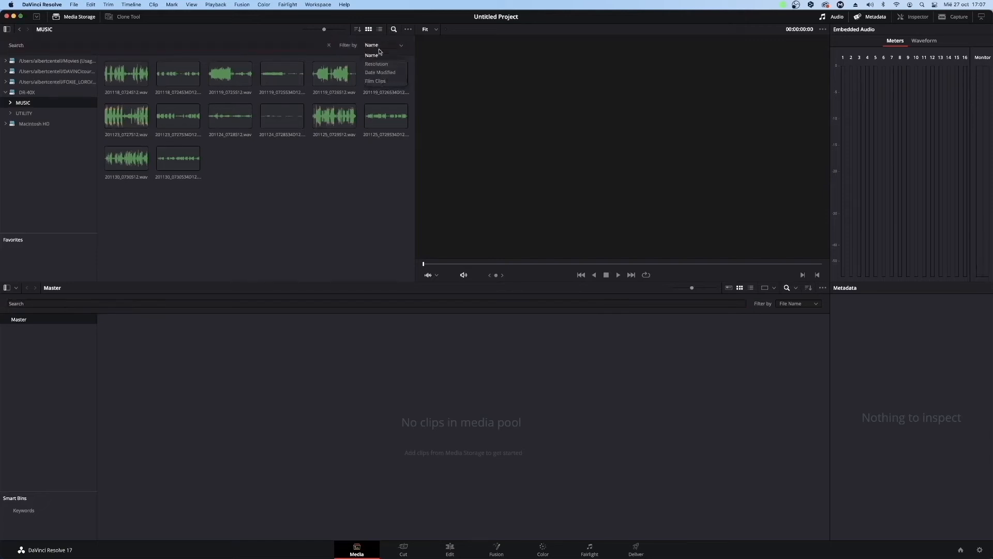
click(348, 50)
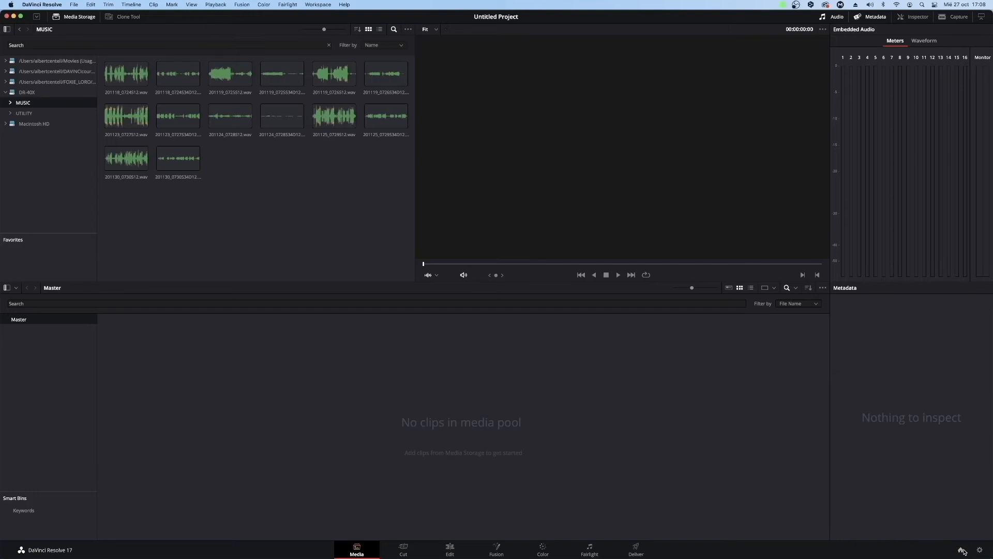
View the saved projects in the project manager and close it.
click(962, 551)
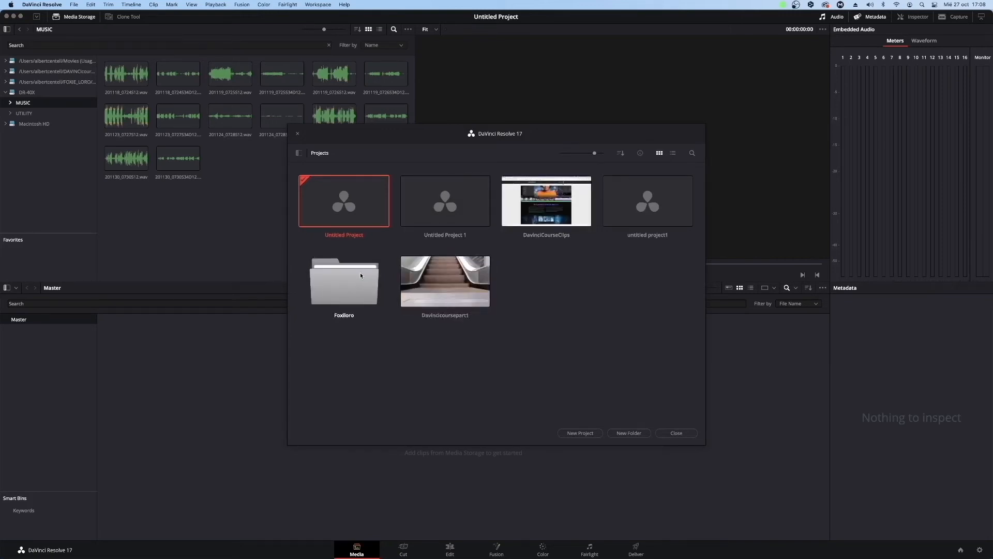
click(298, 133)
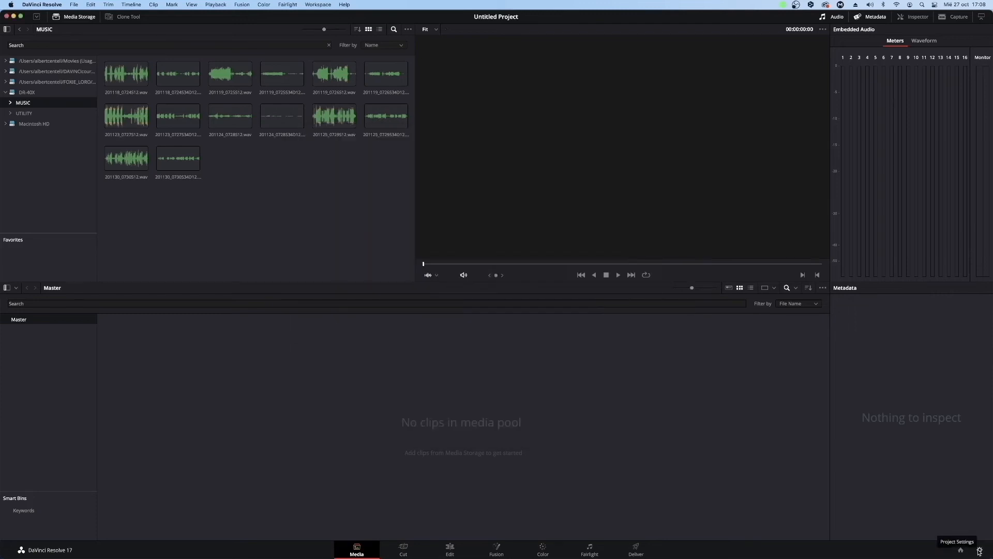
Open the project settings and examine the Master Settings from the timeline format down to frame interpolation.
click(979, 552)
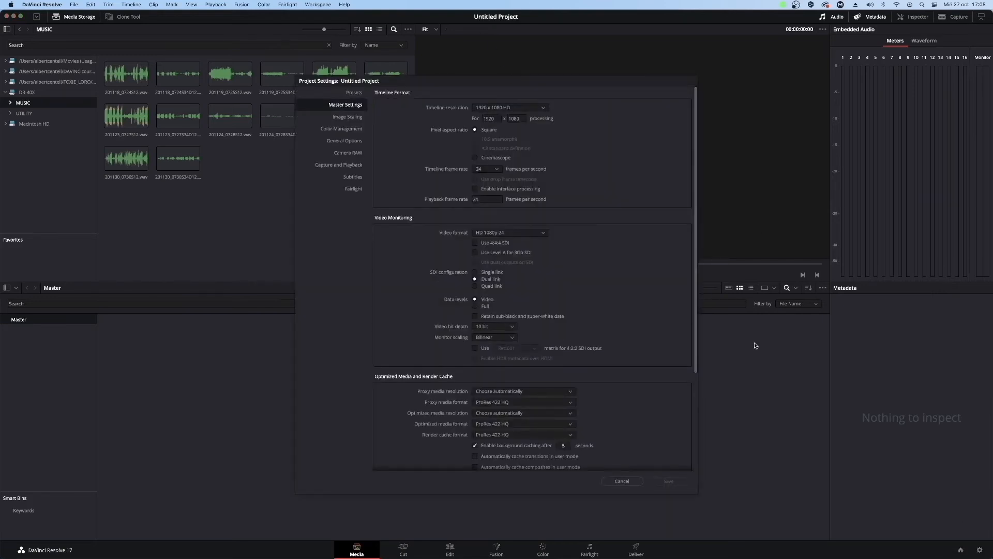
scroll(670, 257, down, 3)
scroll(671, 257, up, 3)
scroll(512, 300, down, 5)
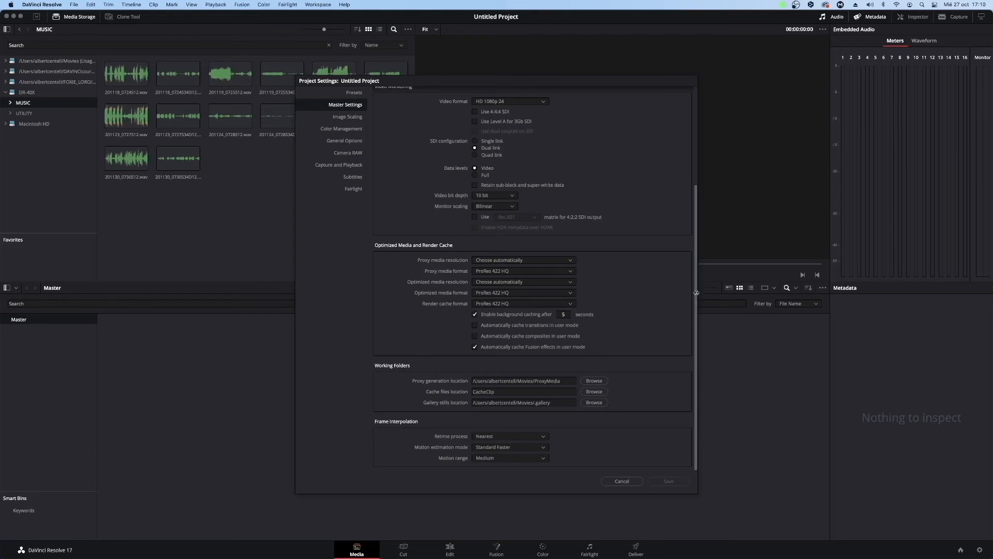
Return to the timeline format in the Master Settings and close the project settings without saving.
scroll(678, 176, up, 5)
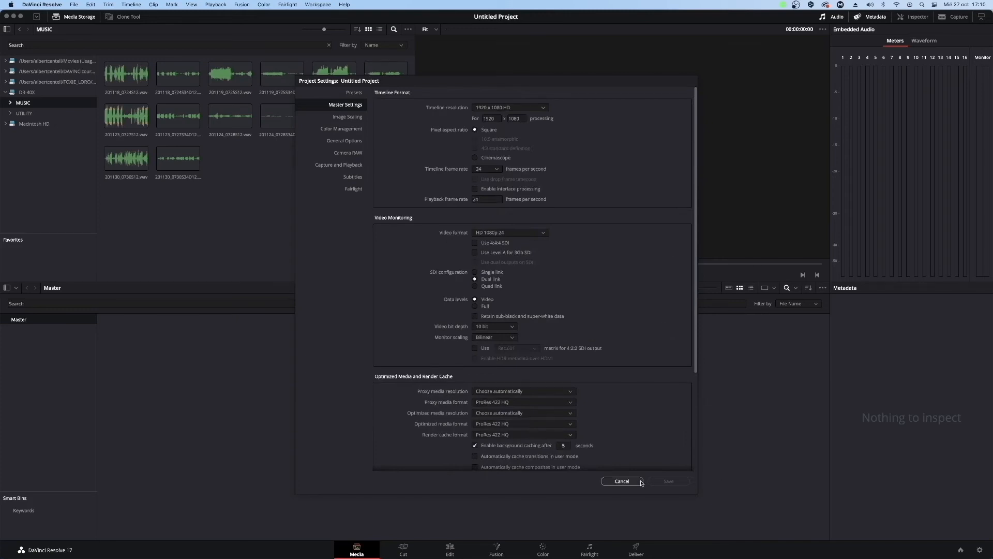
click(621, 481)
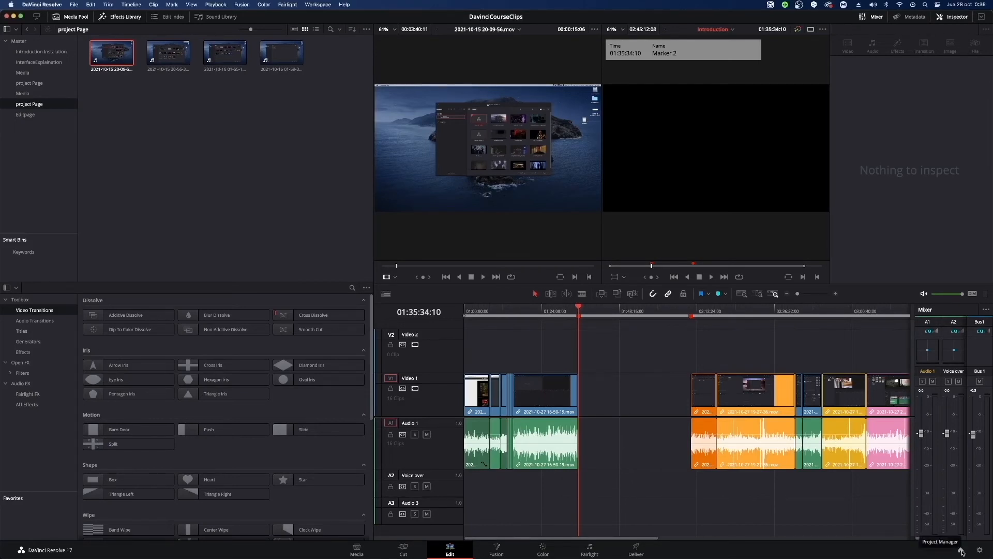
Open the project manager, move its window higher, and display the databases list beside the projects.
click(960, 551)
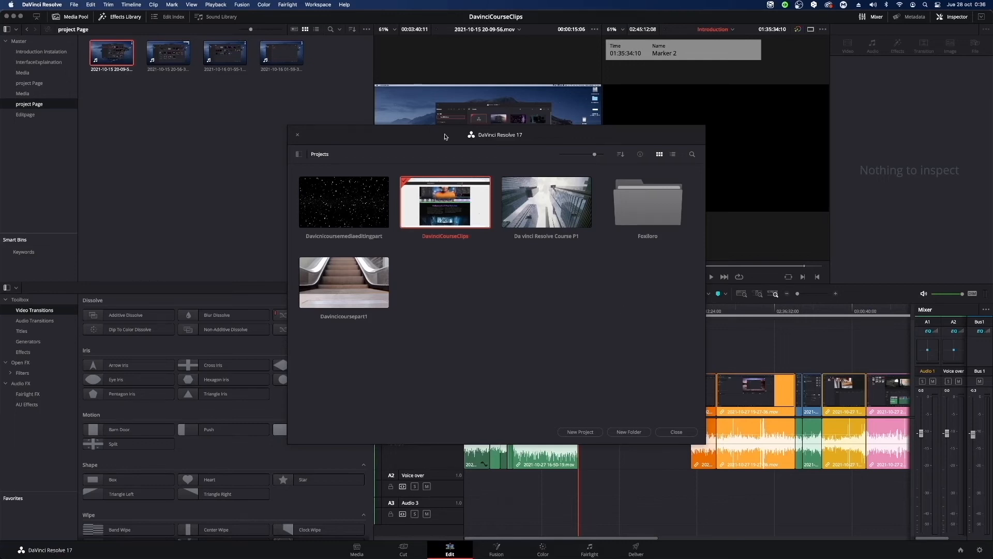
drag(444, 136, 470, 100)
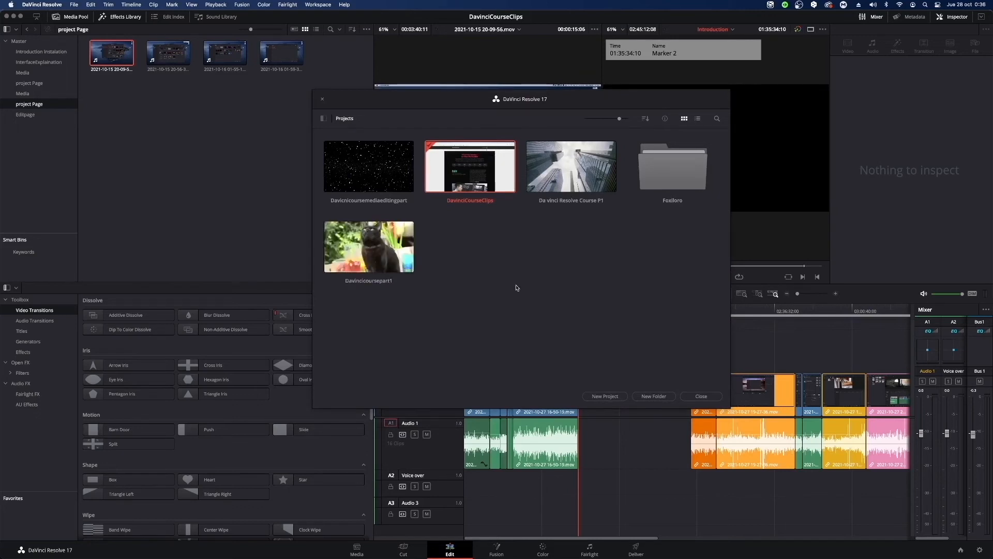
click(322, 119)
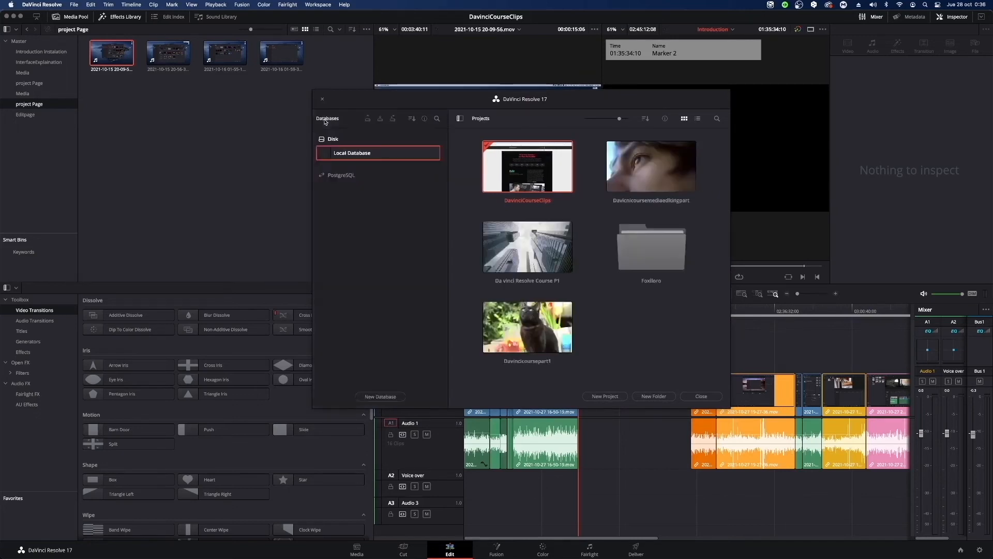
click(459, 119)
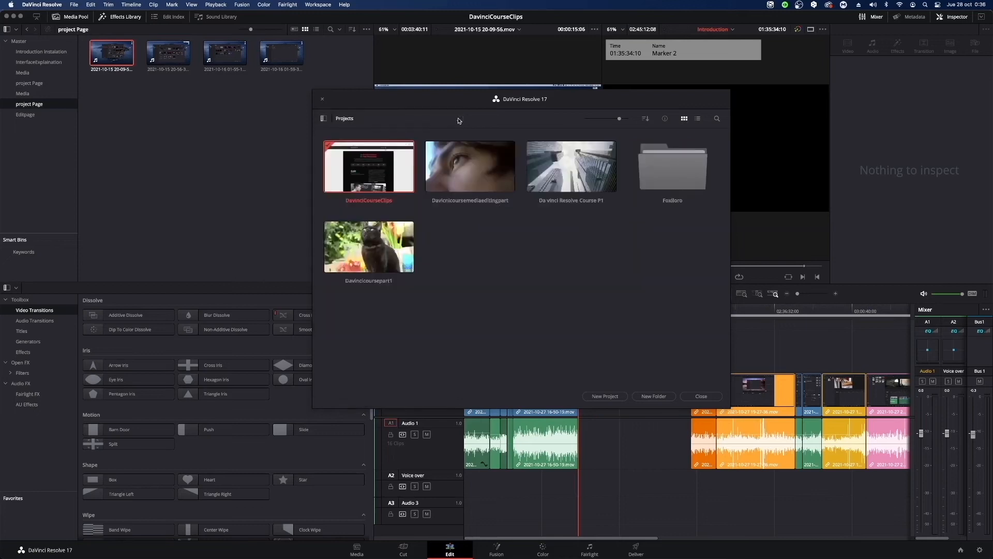
click(322, 118)
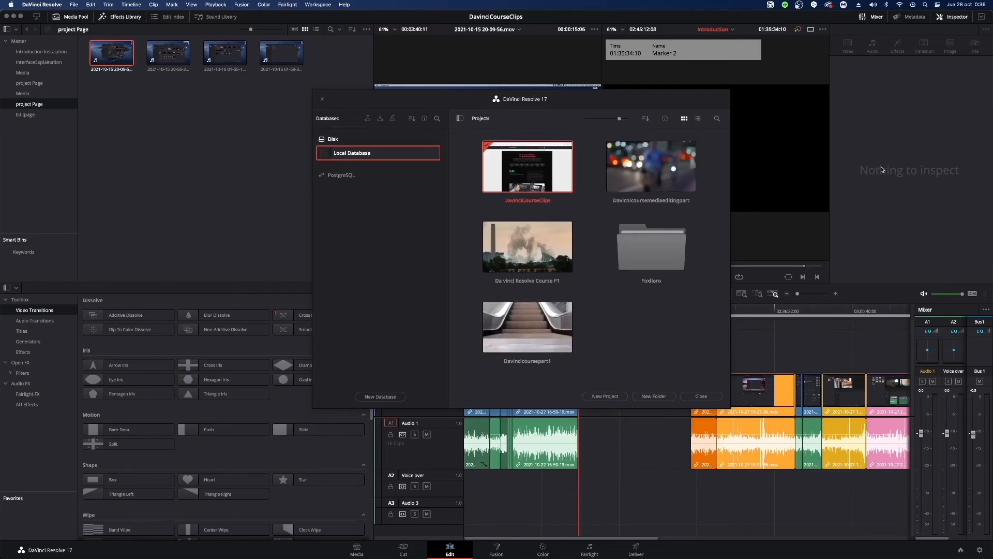
View the Disk and PostgreSQL options for a new database, and cancel without creating one.
click(383, 397)
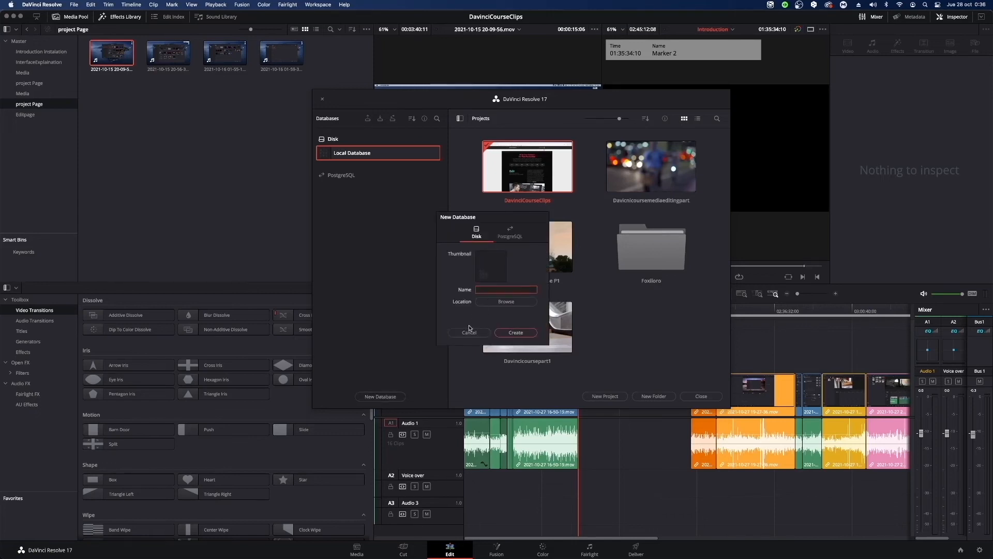
click(516, 231)
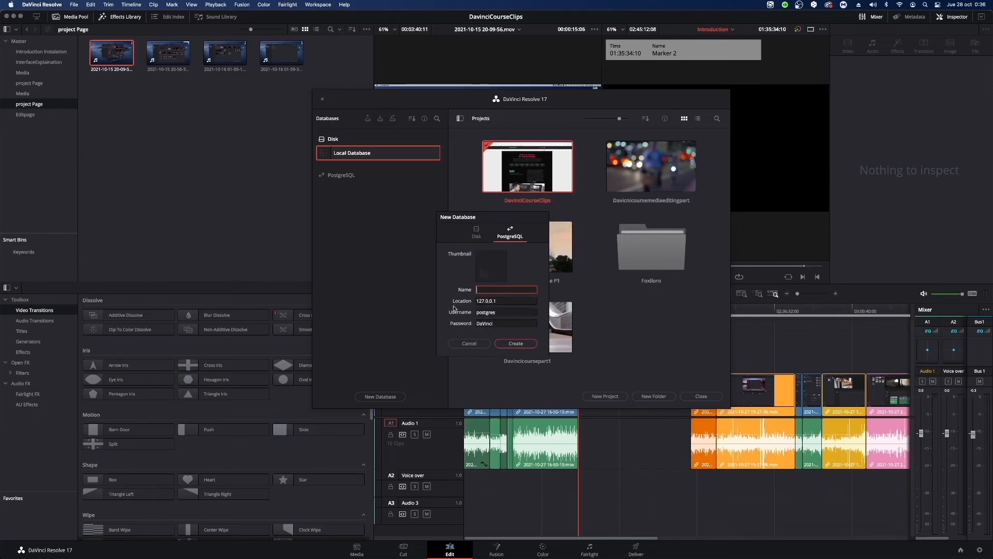
click(481, 235)
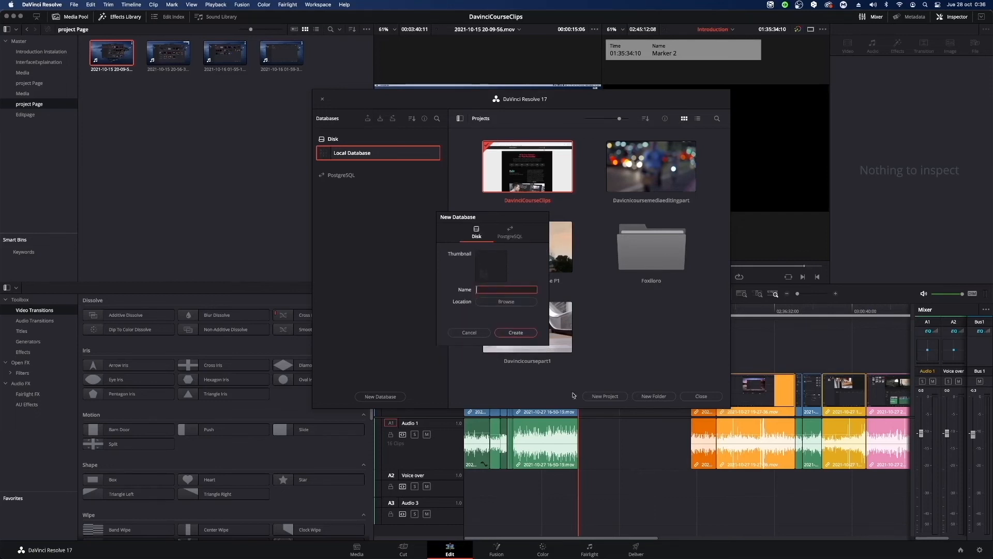
click(469, 332)
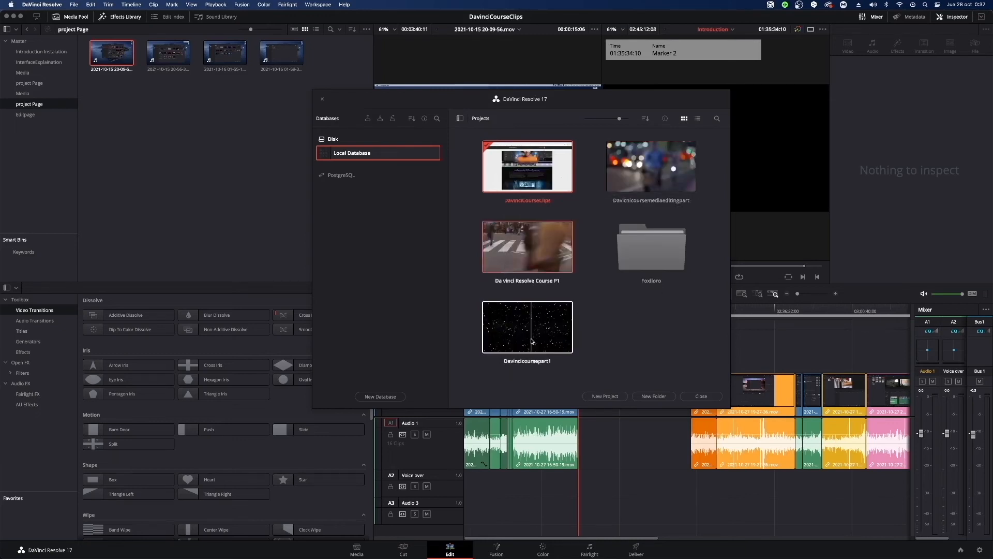
Compare the list and thumbnail views of the projects, and show and hide the project search bar.
click(698, 118)
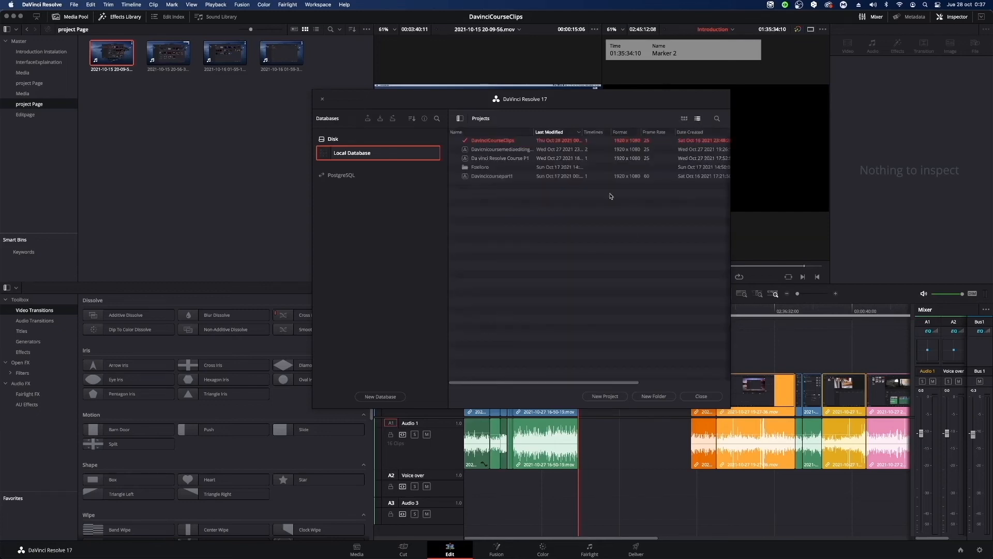
click(684, 119)
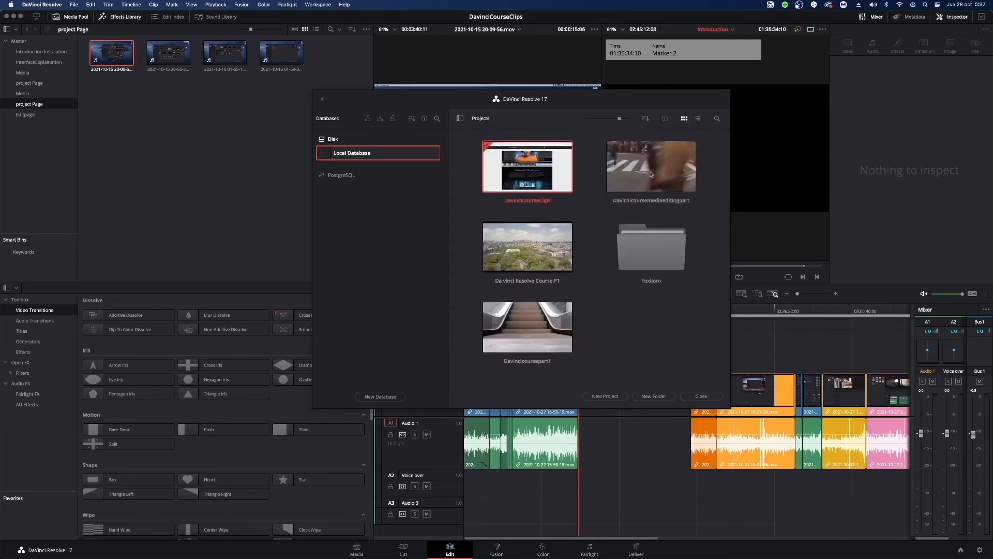
click(698, 118)
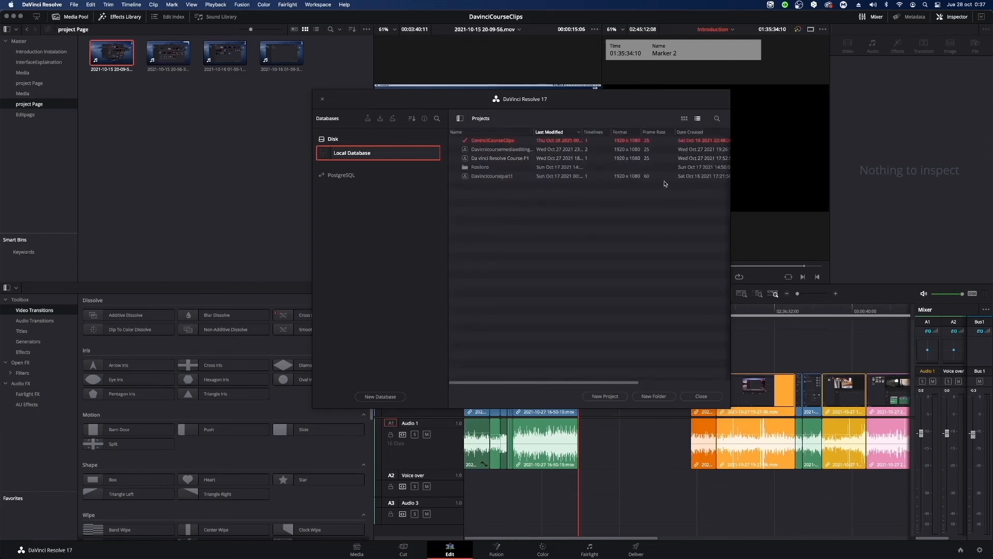
click(684, 118)
click(717, 119)
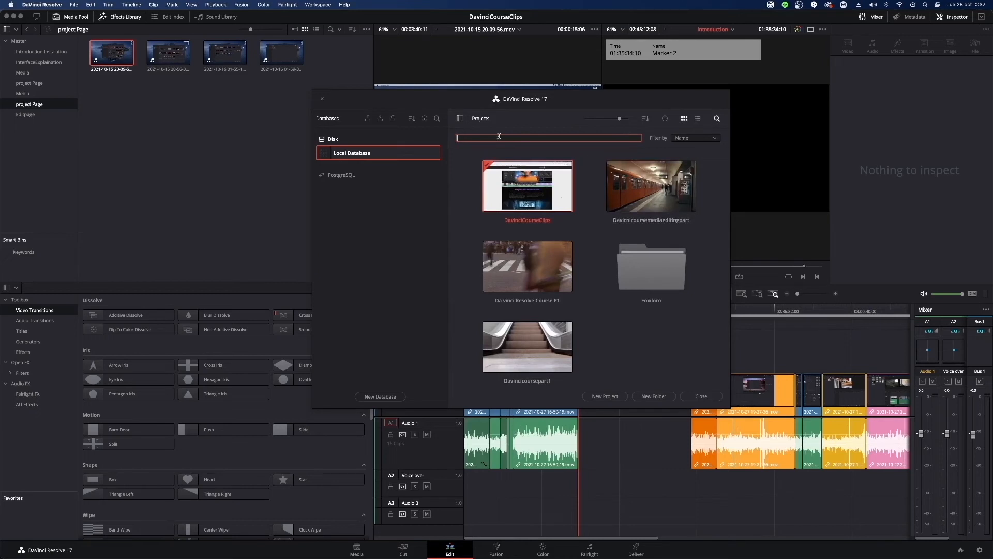
click(717, 119)
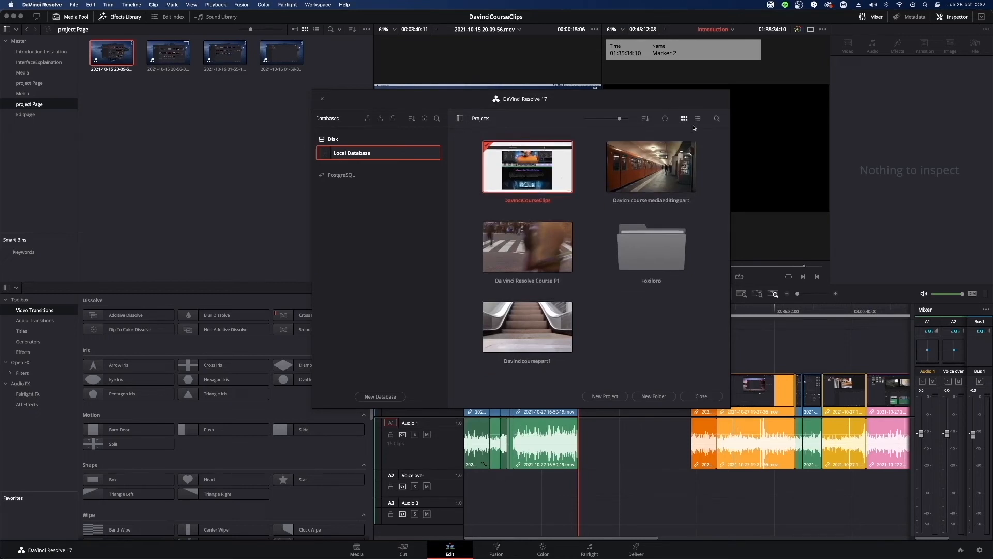
Display the project details under the thumbnails, examine them for all projects, and select Davicnicoursemediaeditingpart.
click(665, 119)
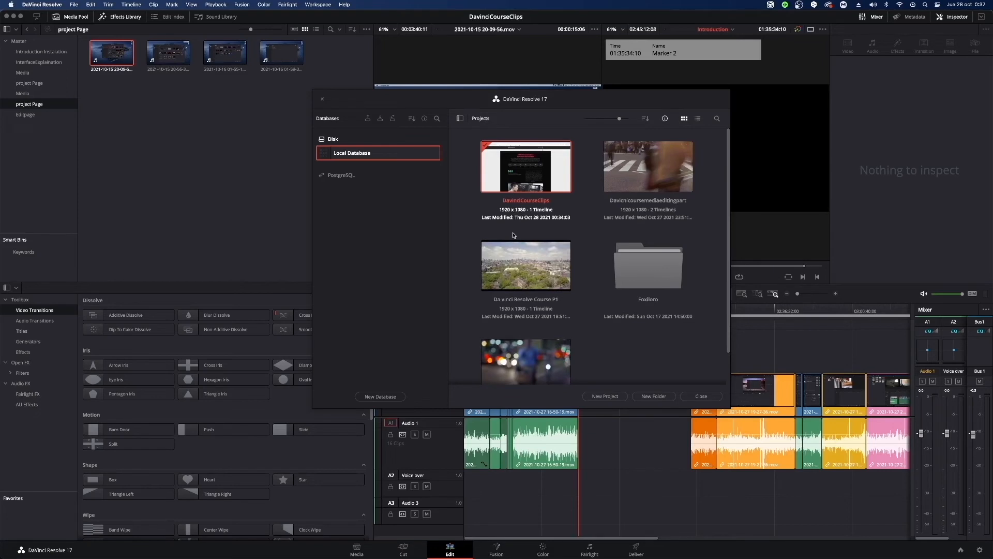
scroll(584, 302, down, 1)
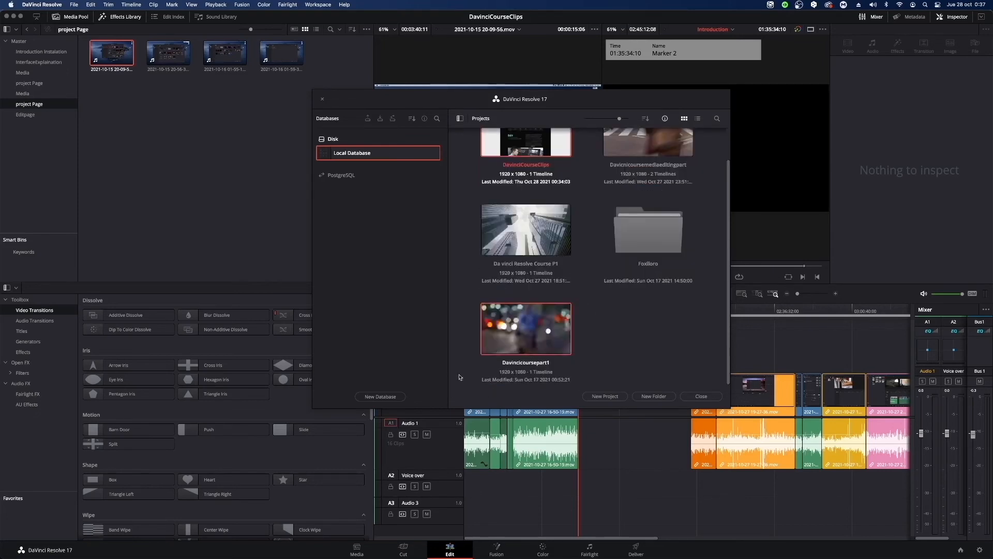
scroll(589, 315, up, 1)
scroll(600, 313, down, 1)
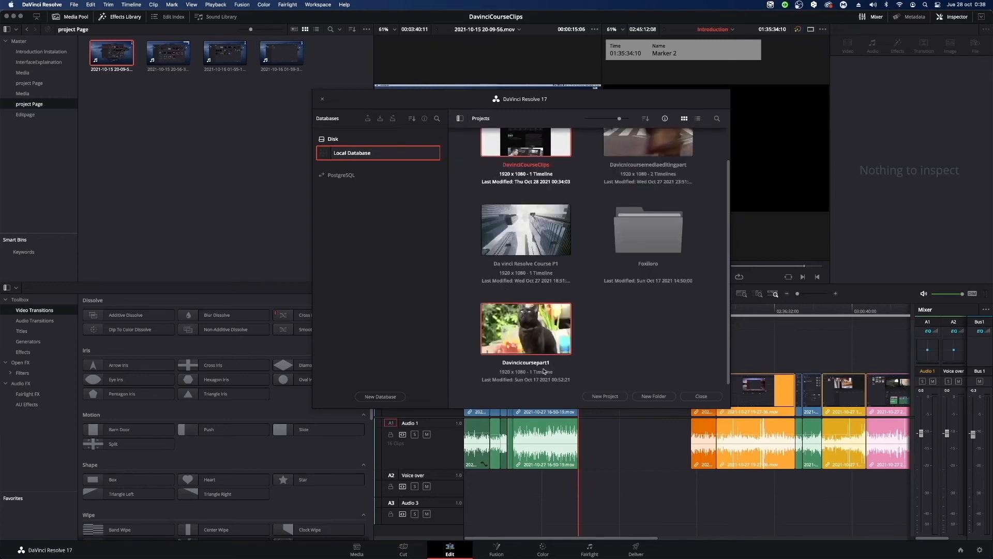
scroll(576, 346, up, 1)
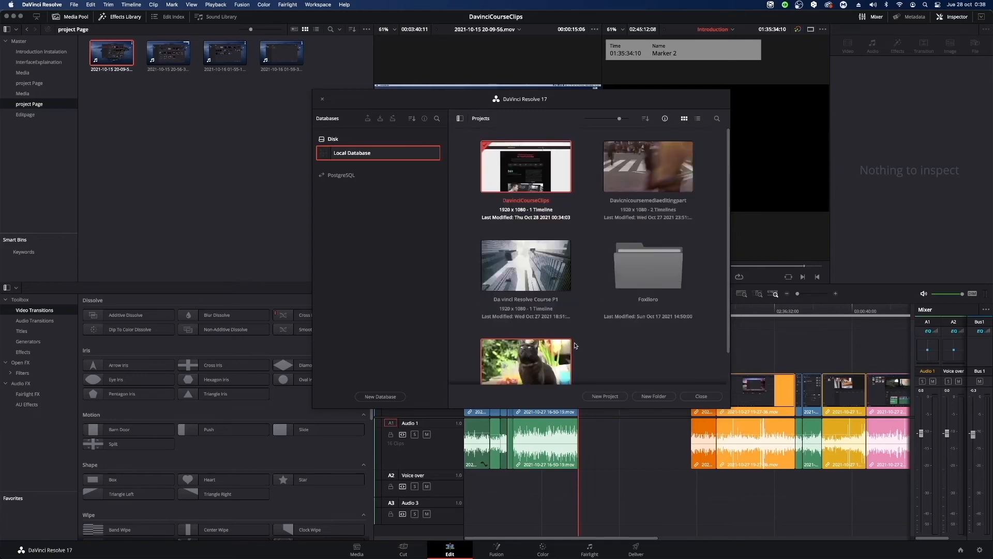
scroll(576, 347, down, 1)
scroll(647, 217, up, 1)
click(667, 191)
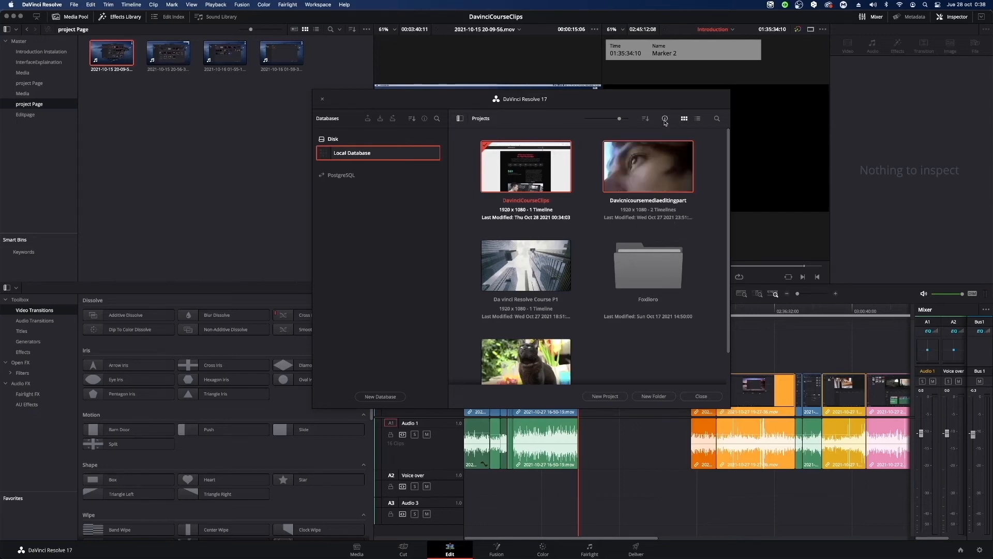
Sort the projects by Date Modified and reduce the thumbnail size to fit three per row.
click(646, 121)
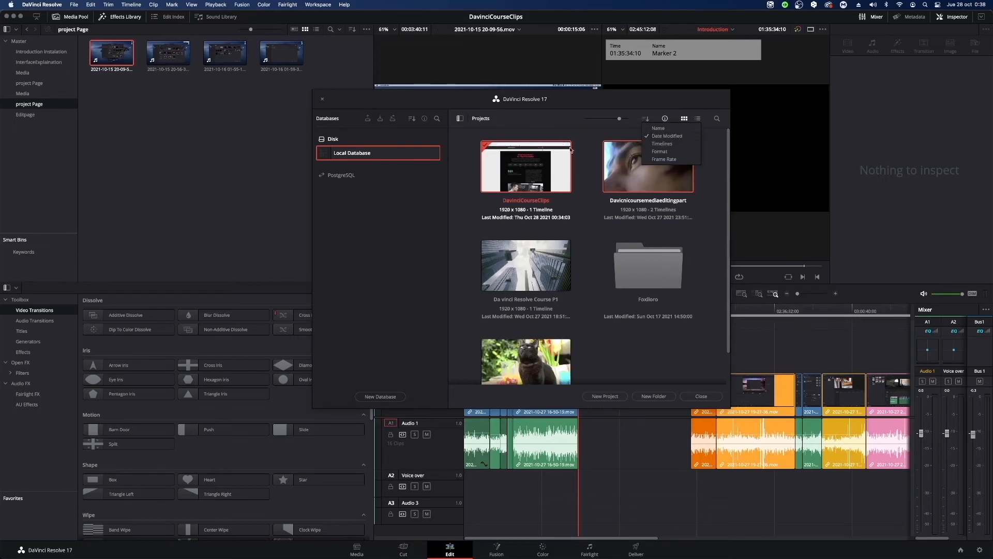
click(677, 137)
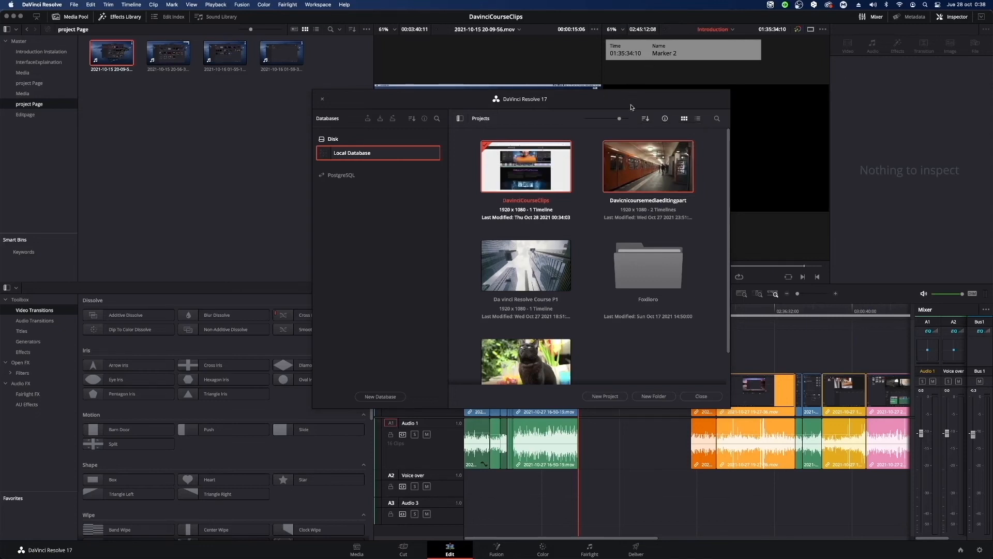
mouse_move(619, 118)
mouse_down()
mouse_move(595, 120)
mouse_move(613, 119)
mouse_move(605, 119)
mouse_up()
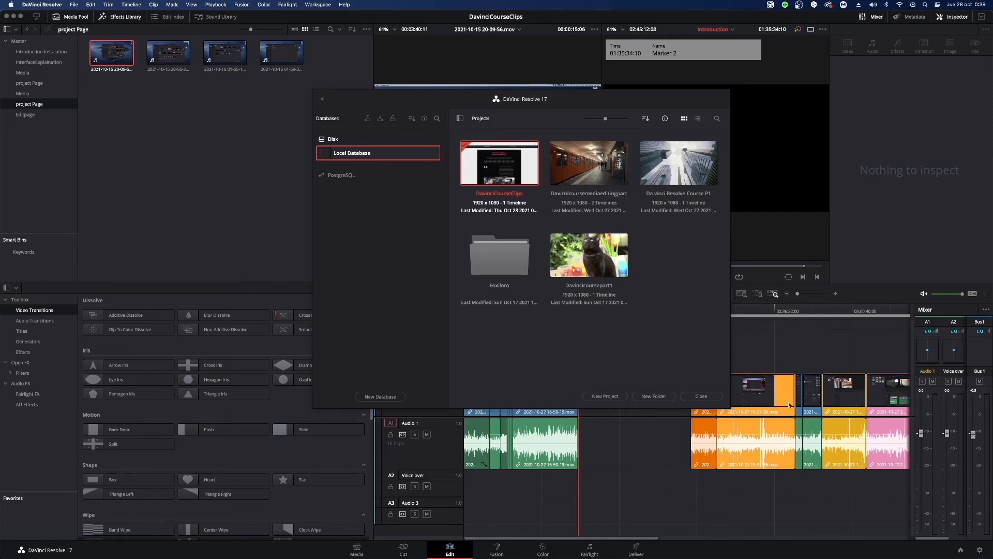
View the new folder dialog without creating a folder, and look at the projects inside the Foxiloro folder.
click(653, 396)
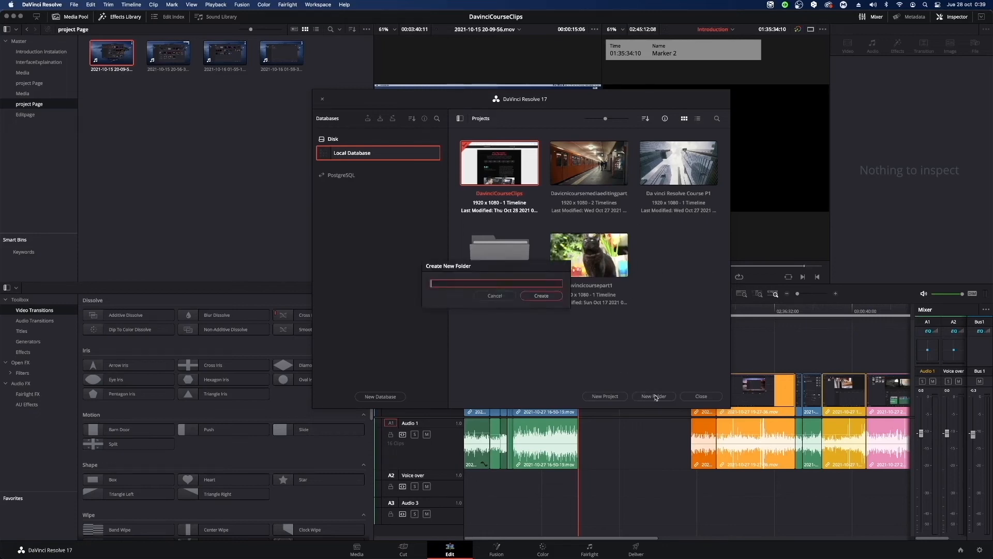
click(493, 297)
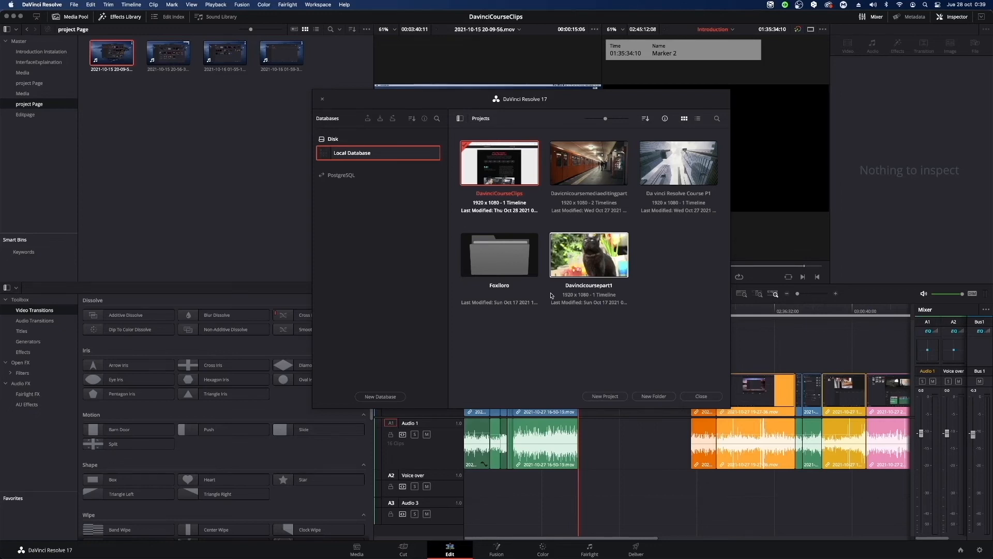
double_click(468, 254)
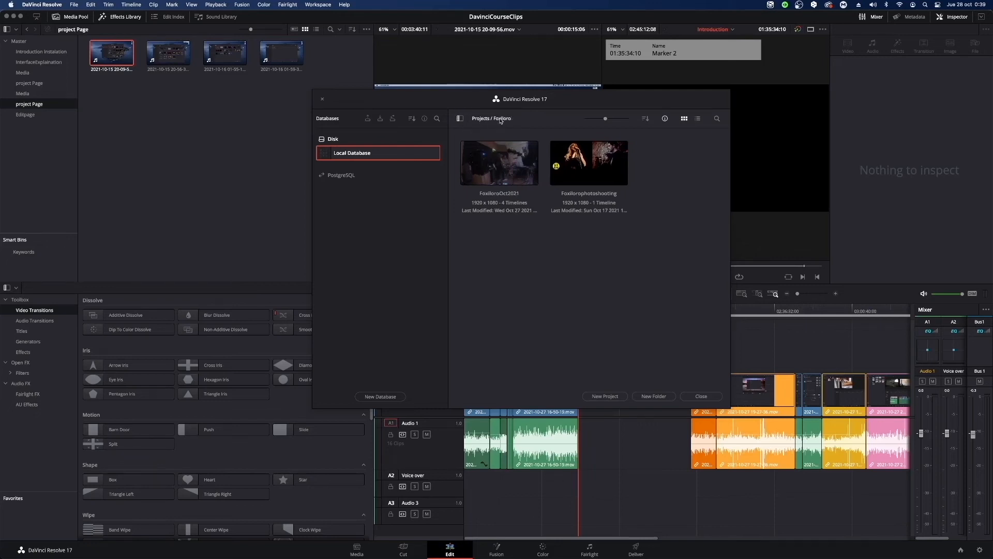
click(481, 120)
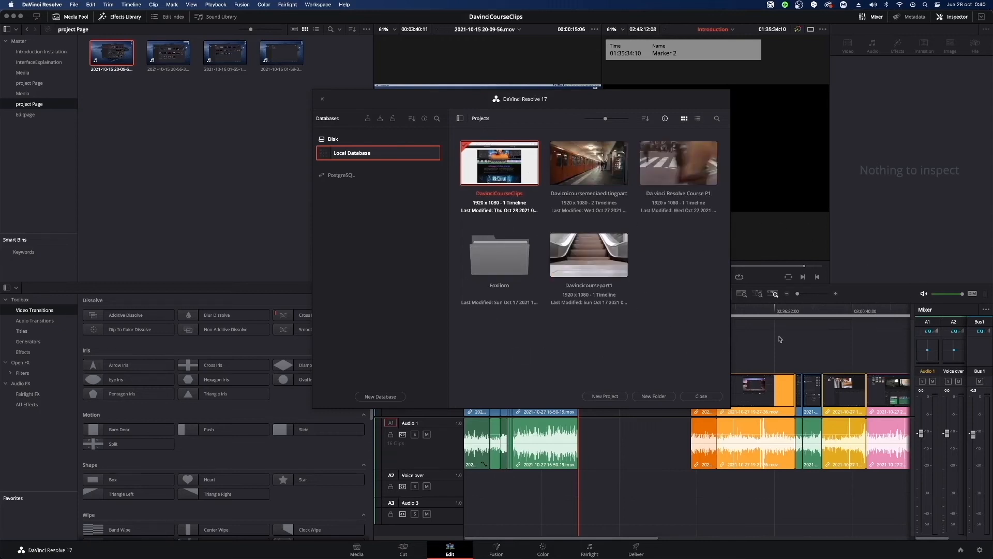
View the dialog for creating a new project and cancel it.
click(615, 395)
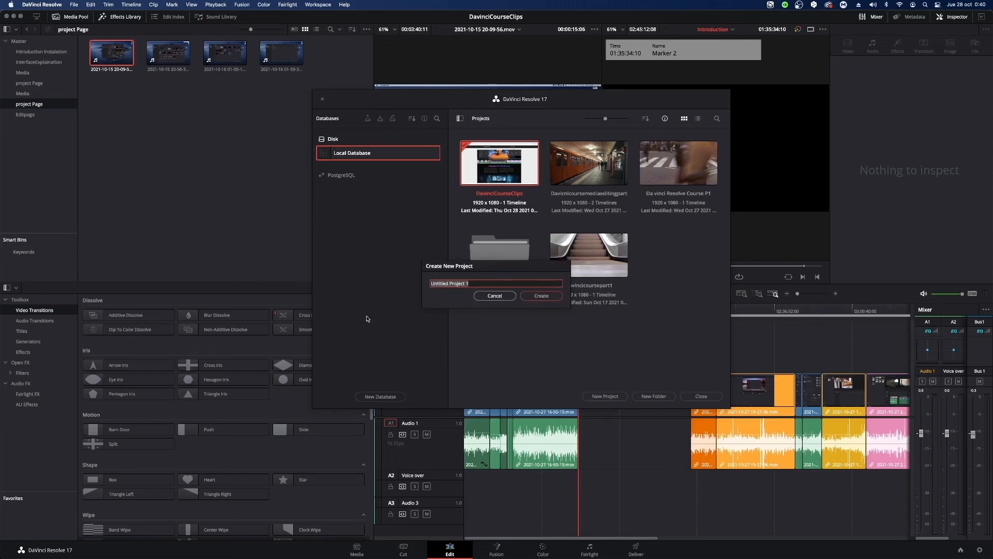
click(500, 296)
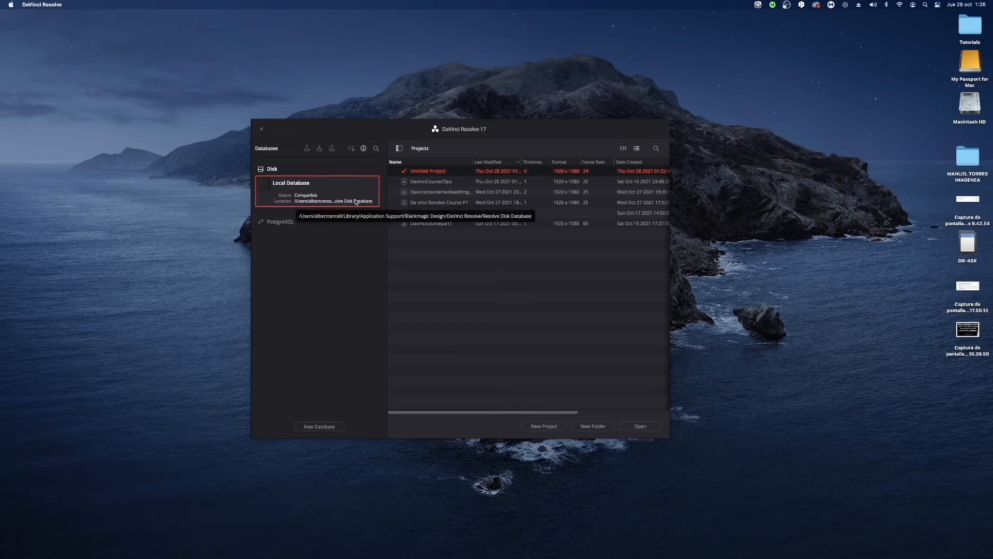
Toggle the local database's status and location details, and view the new database dialog without creating one.
click(364, 148)
click(363, 149)
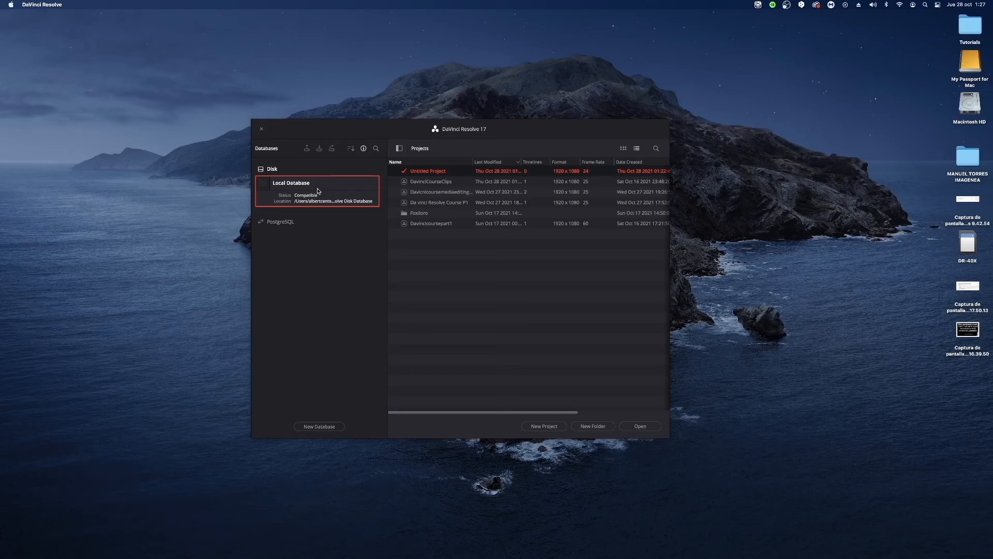
click(314, 427)
click(461, 336)
Reveal the local database in Finder and locate the Settings folder inside Resolve Projects.
right_click(316, 189)
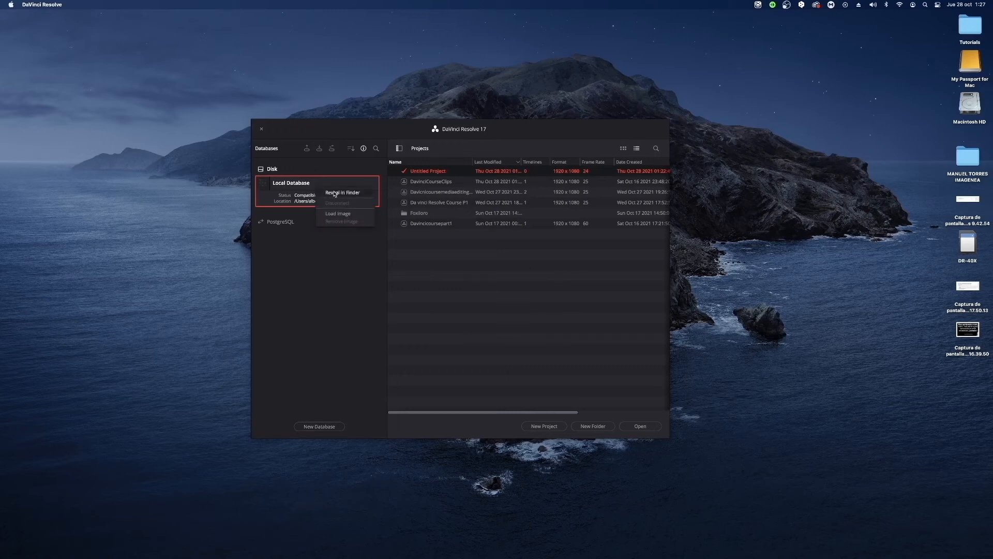
click(334, 193)
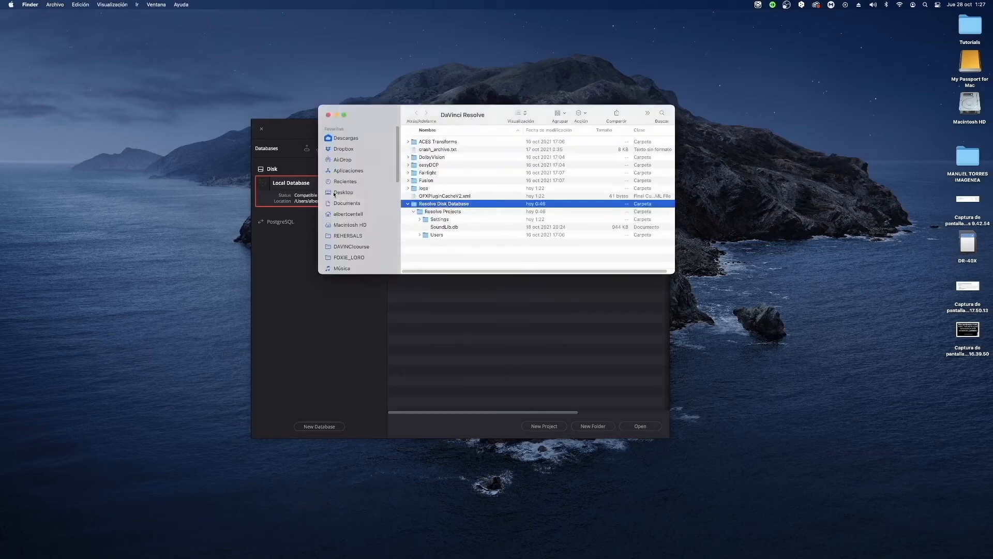
click(418, 214)
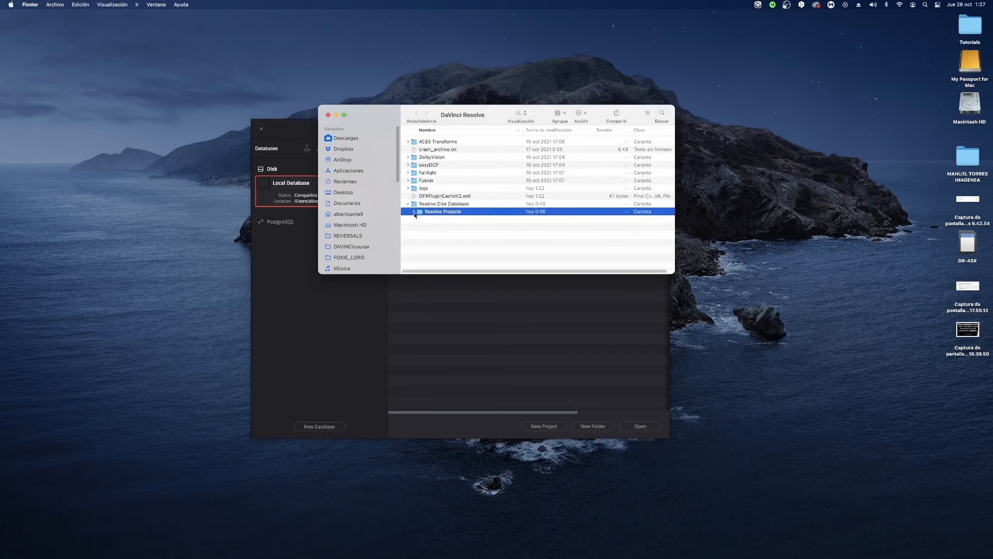
click(421, 219)
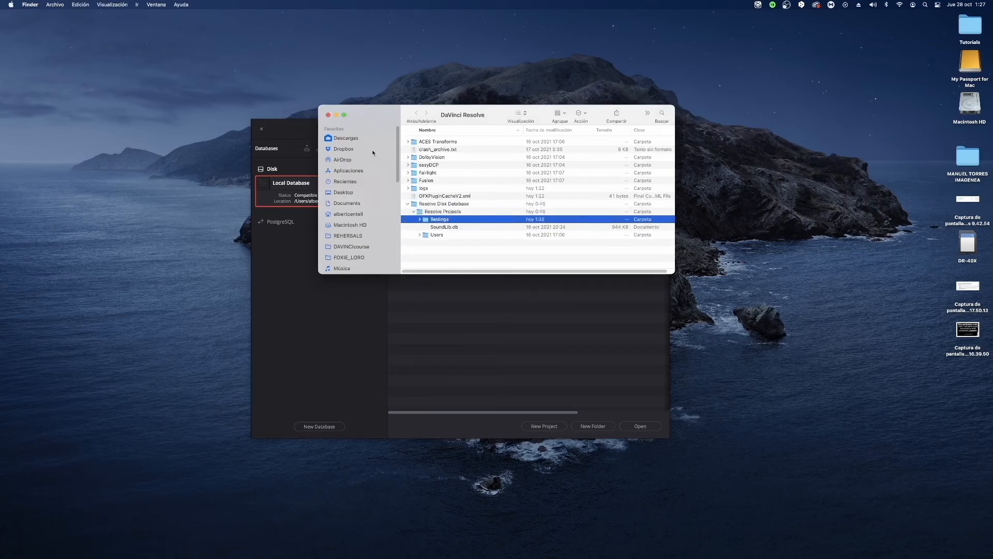
Highlight the Resolve Disk Database folder in Finder and close the Finder window to return to the project manager.
click(449, 205)
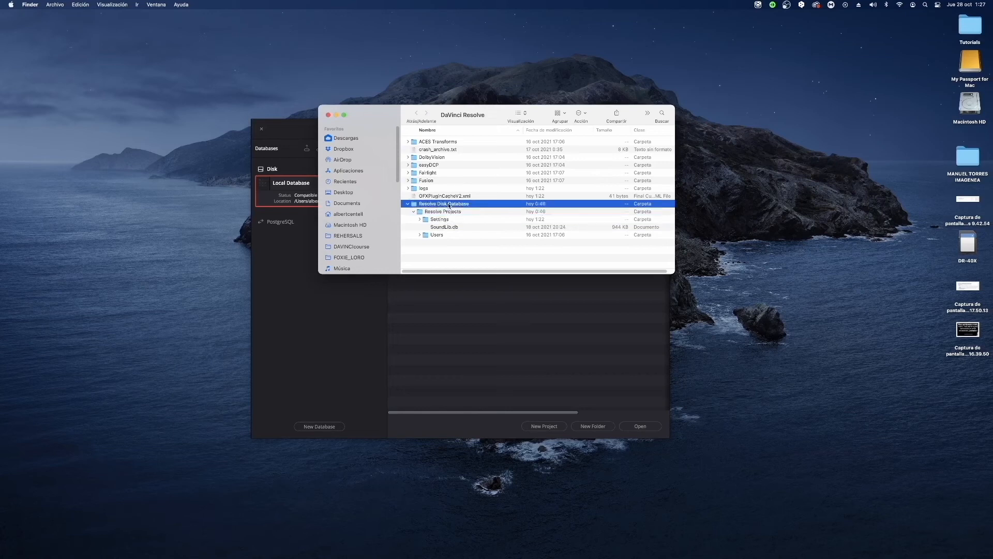
click(328, 114)
click(328, 328)
View the location browser and the PostgreSQL and Disk options for a new database, without choosing a location.
click(333, 428)
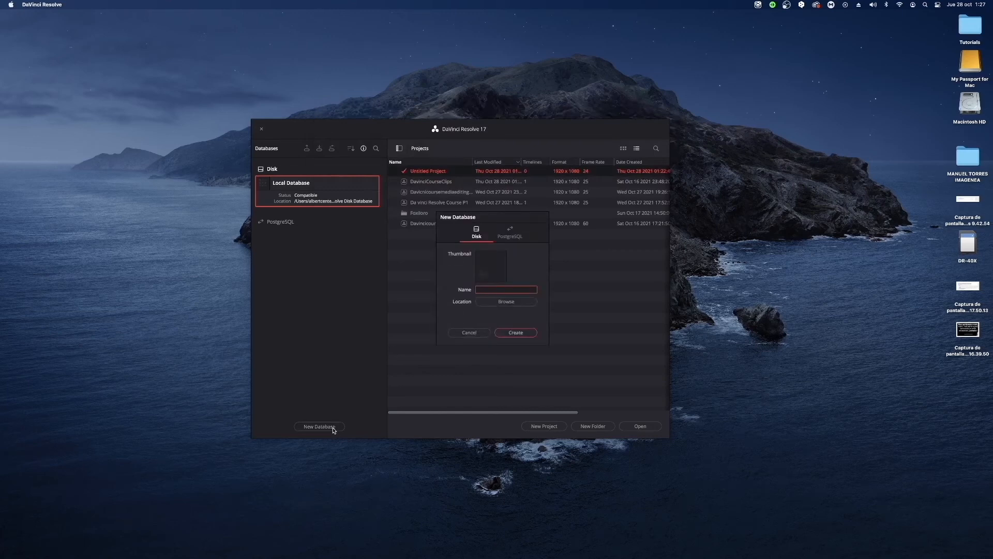
click(507, 303)
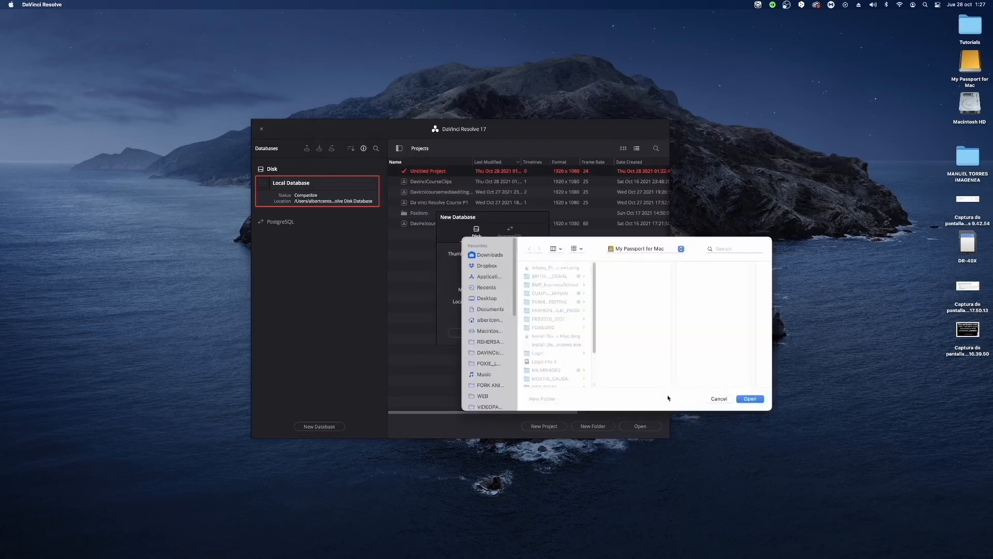
click(722, 400)
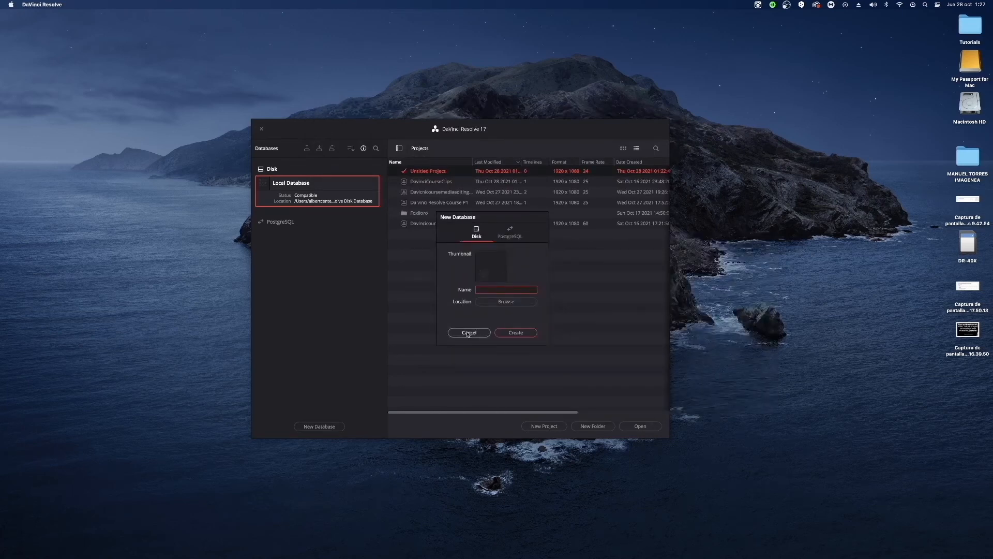
click(508, 239)
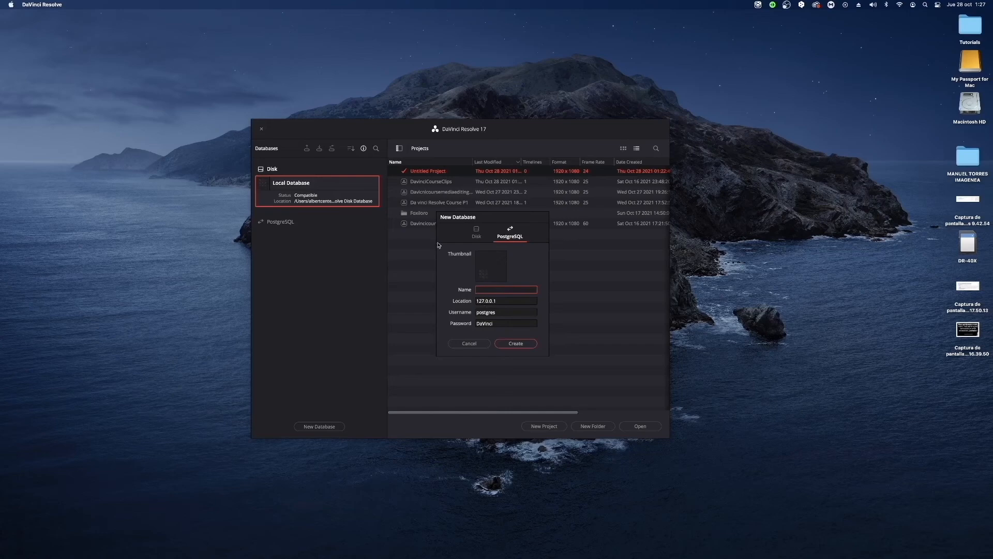
click(476, 231)
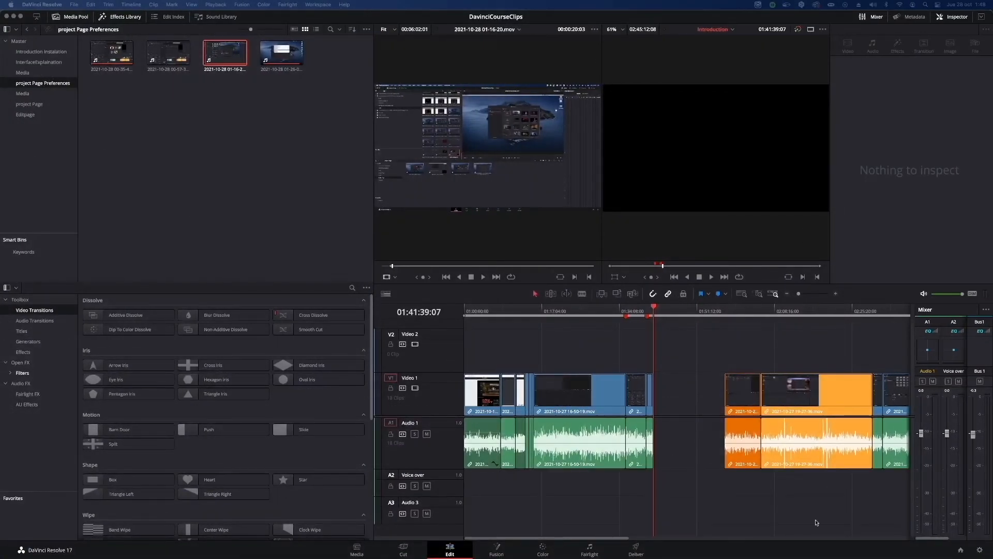
Open the preferences and view the user language choices and the Project Save and Load settings.
click(105, 76)
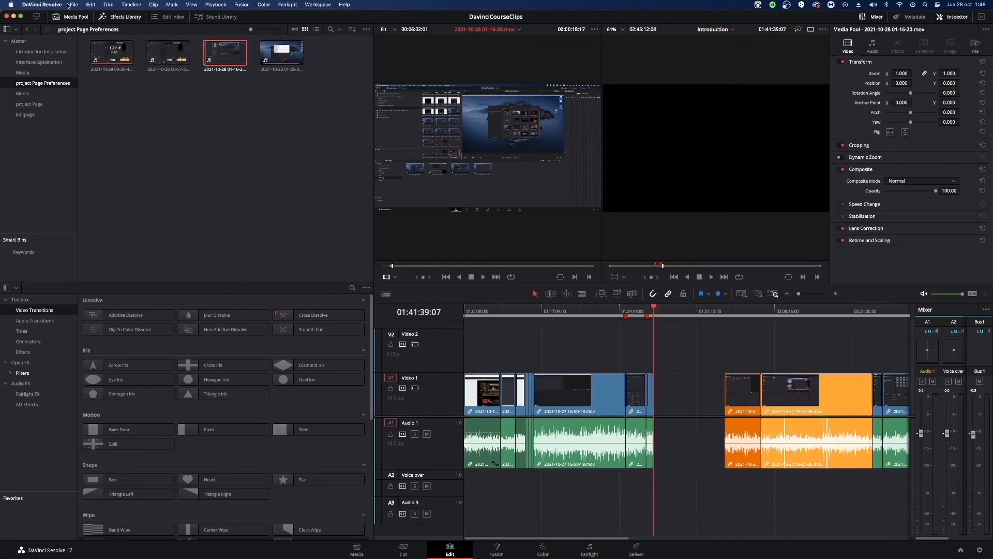
click(55, 5)
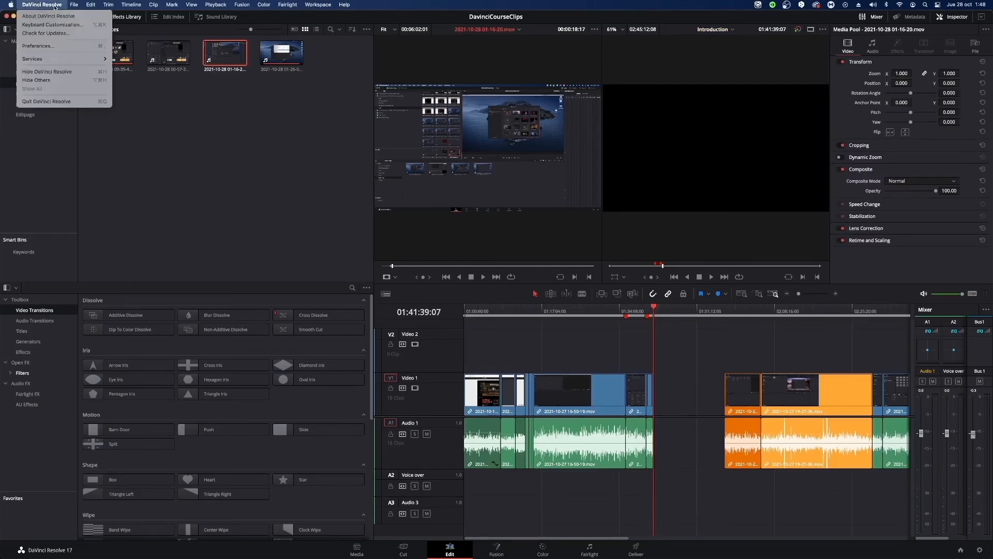
click(58, 48)
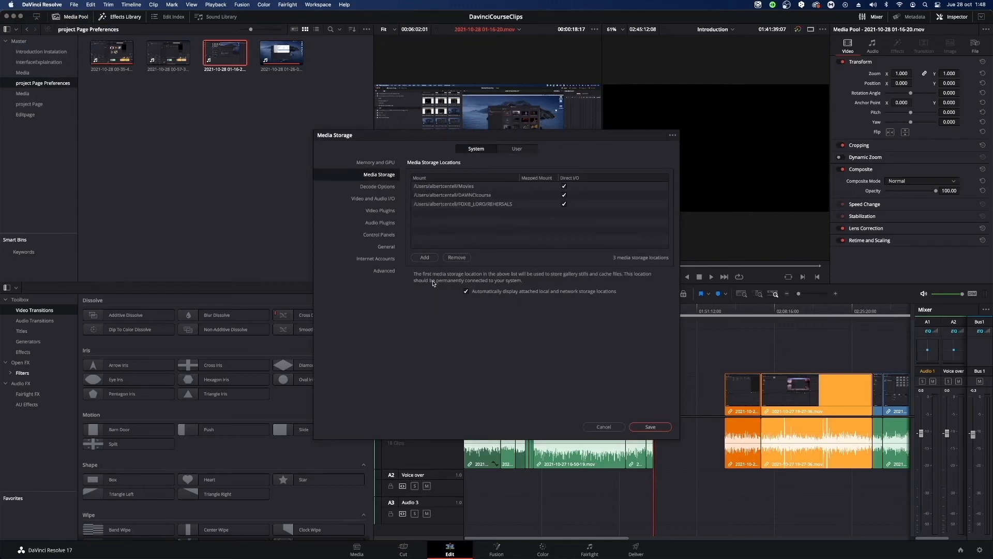
click(516, 150)
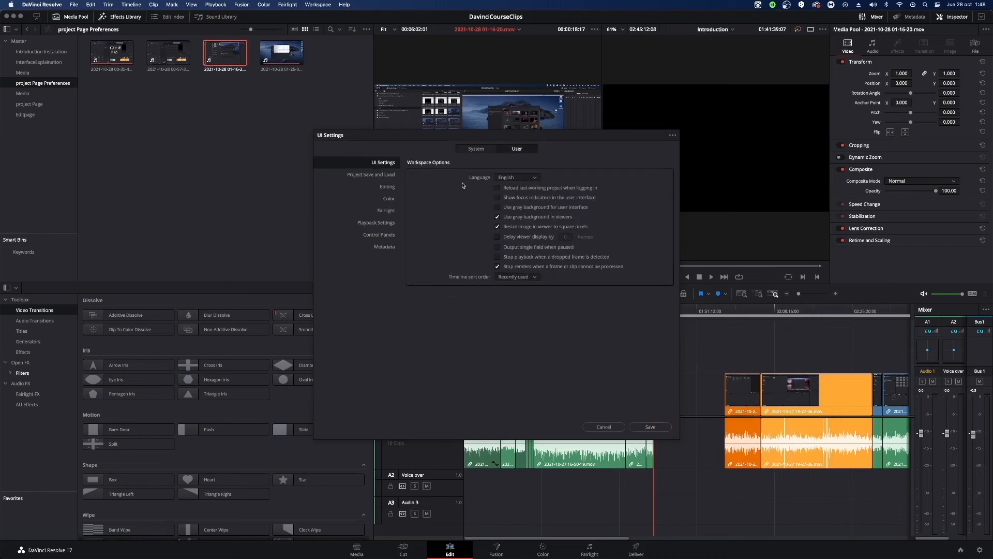
click(507, 179)
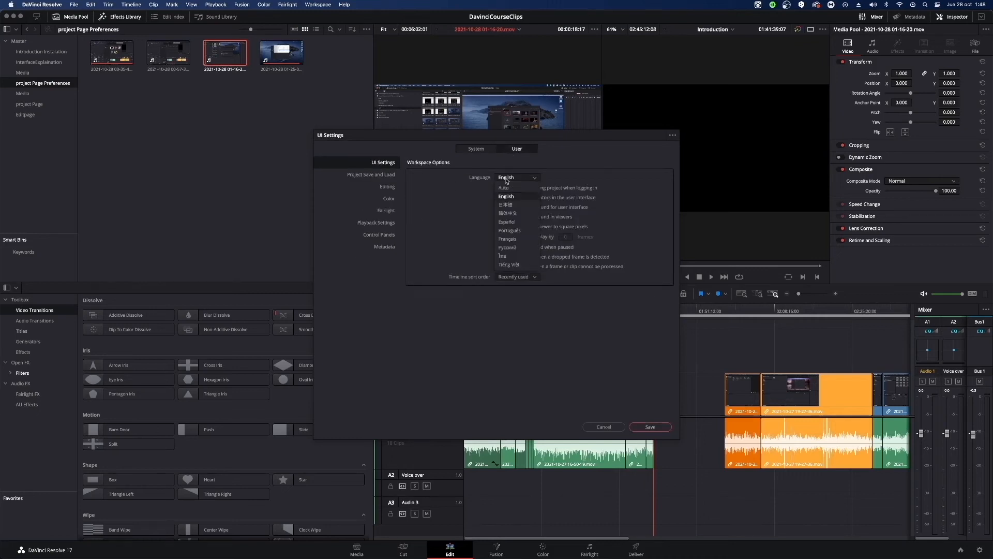
click(507, 181)
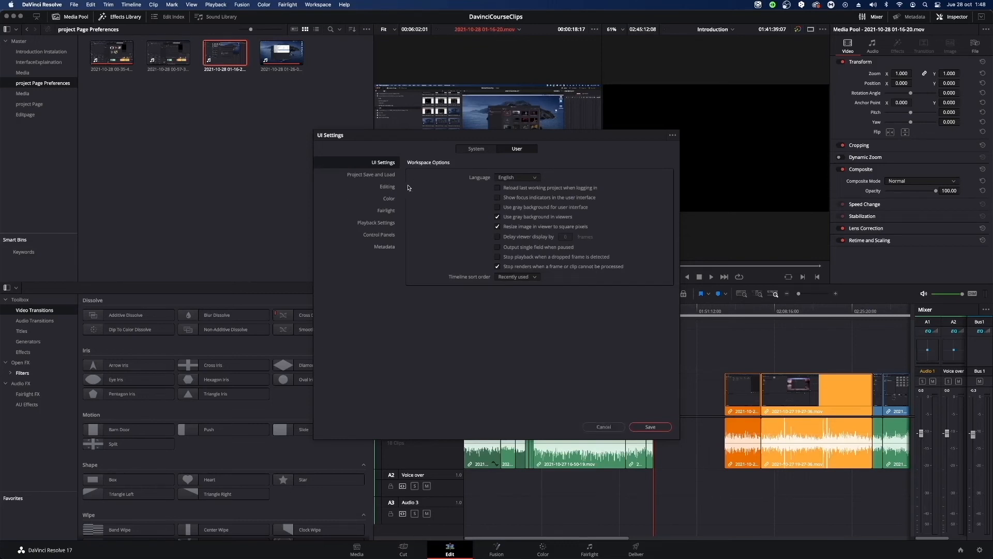
click(367, 175)
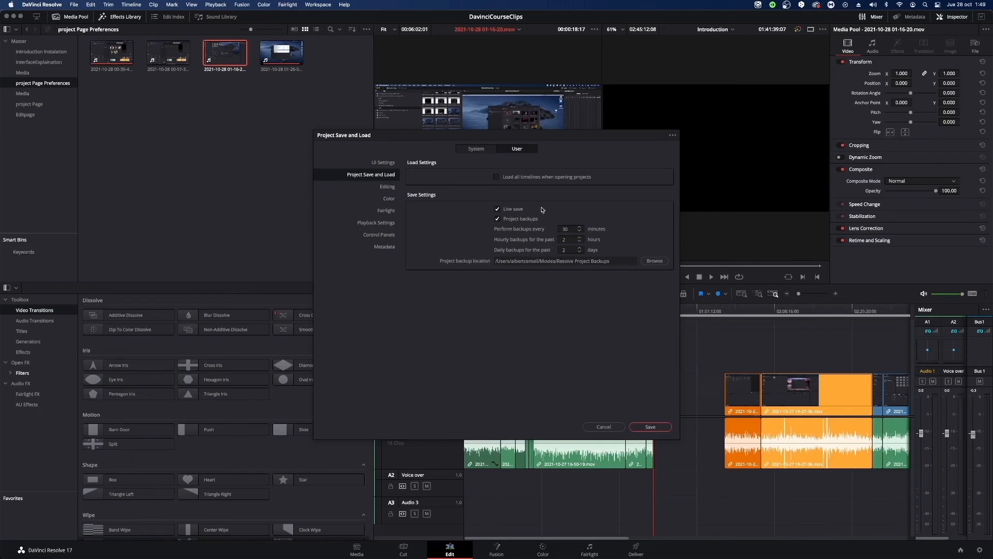
View the system Media Storage locations, highlighting the Movies and REHERSALS folders in the list.
click(472, 154)
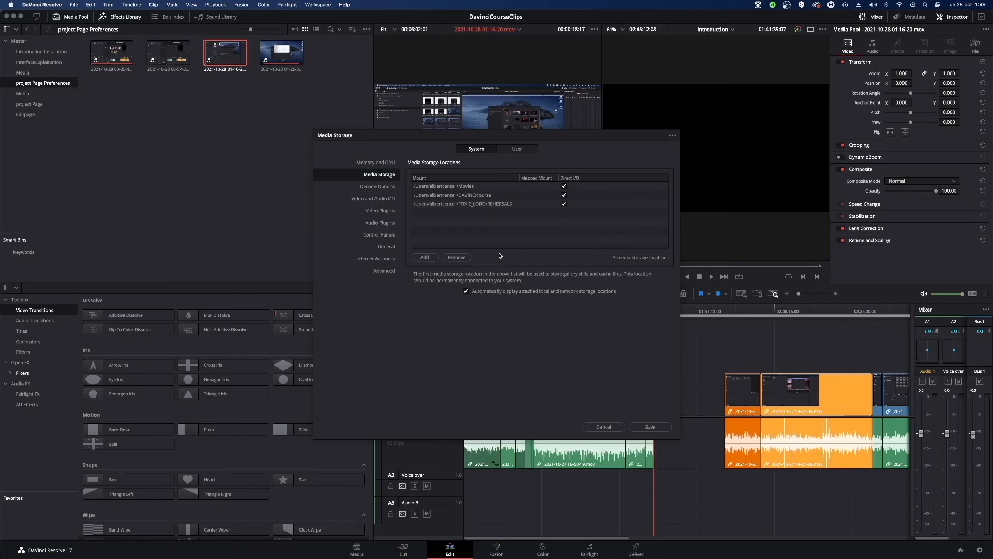
click(427, 188)
click(475, 206)
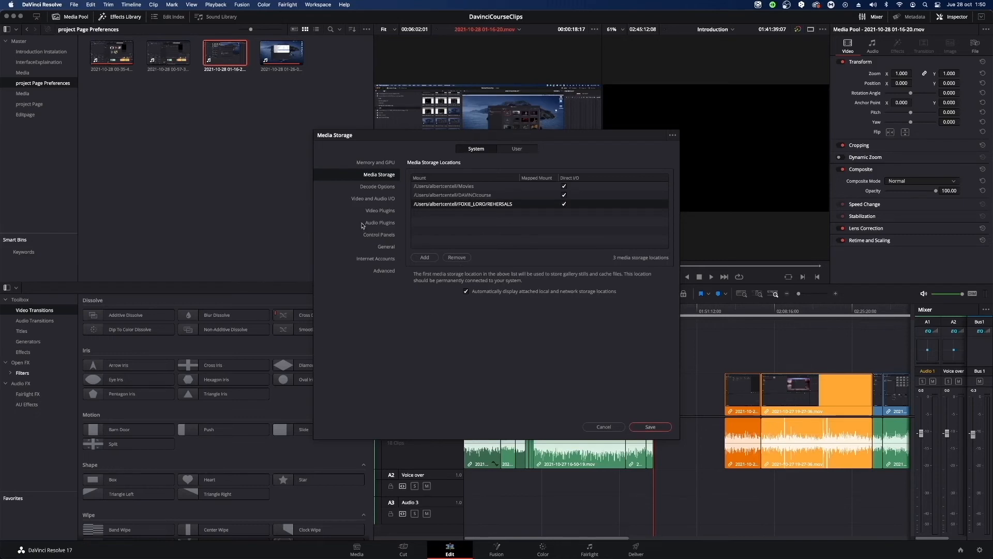
Set both the audio input device and the output device to Scarlett Solo USB in Video and Audio I/O.
click(368, 200)
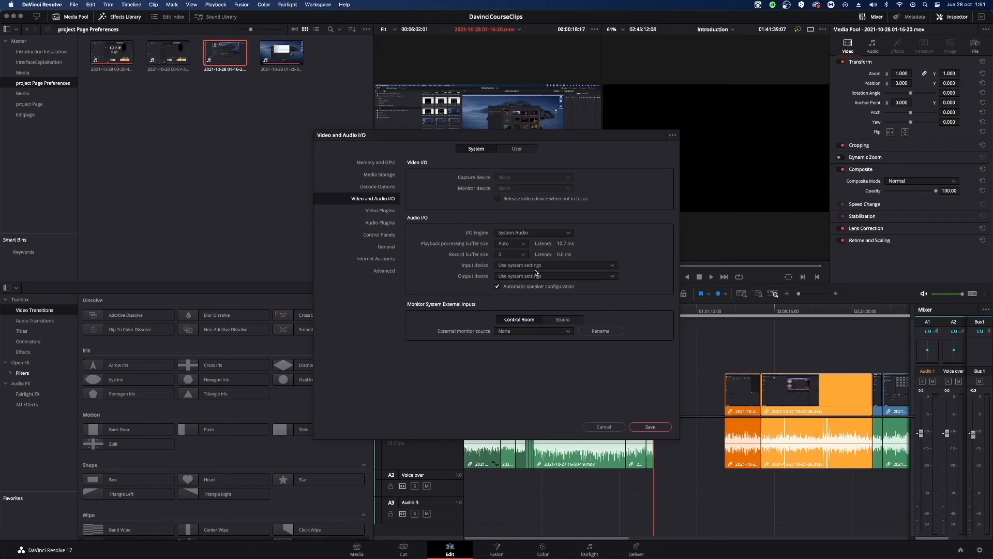
click(613, 267)
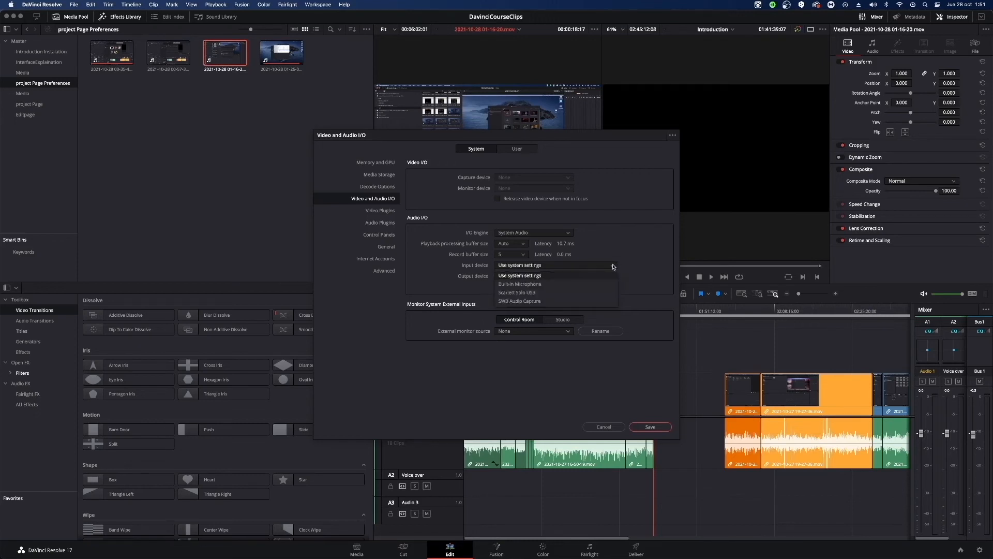
click(597, 293)
click(518, 278)
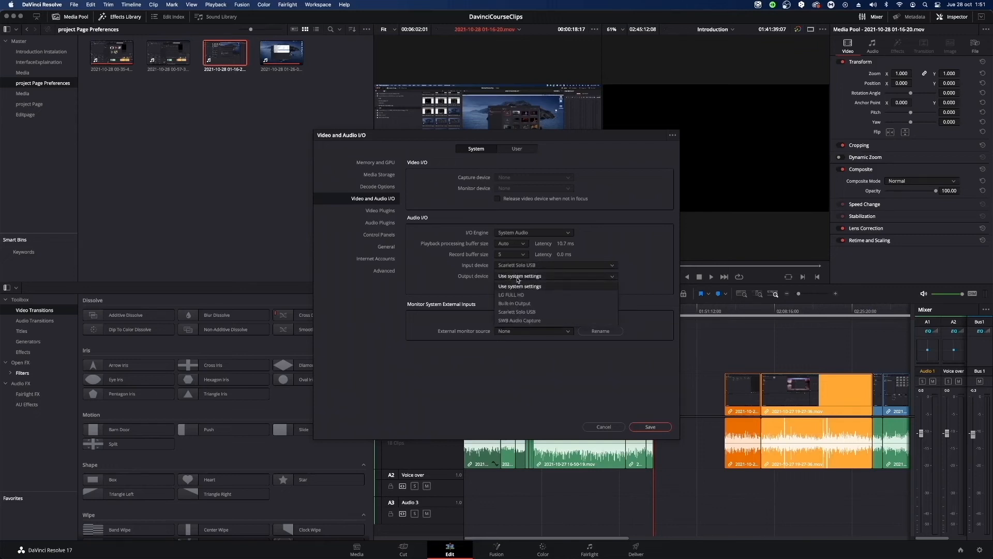
click(520, 313)
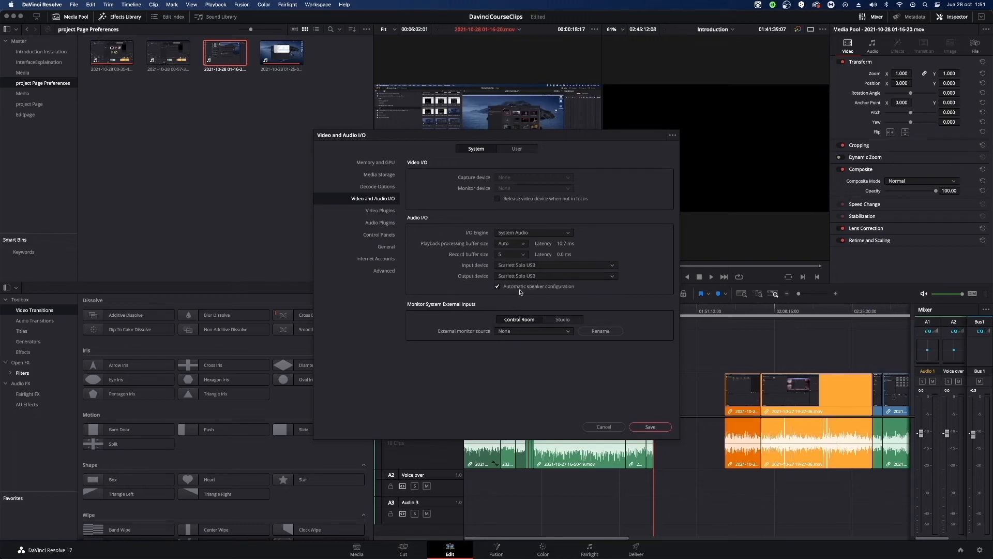
View the Internet Accounts preferences and the YouTube sign-in window, closing it without signing in.
click(383, 250)
click(376, 261)
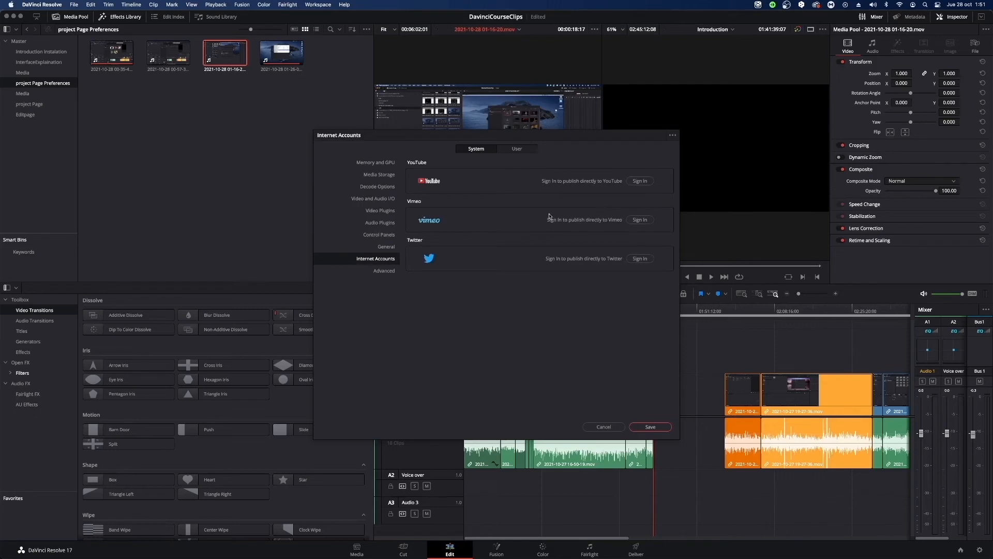
drag(586, 136, 623, 121)
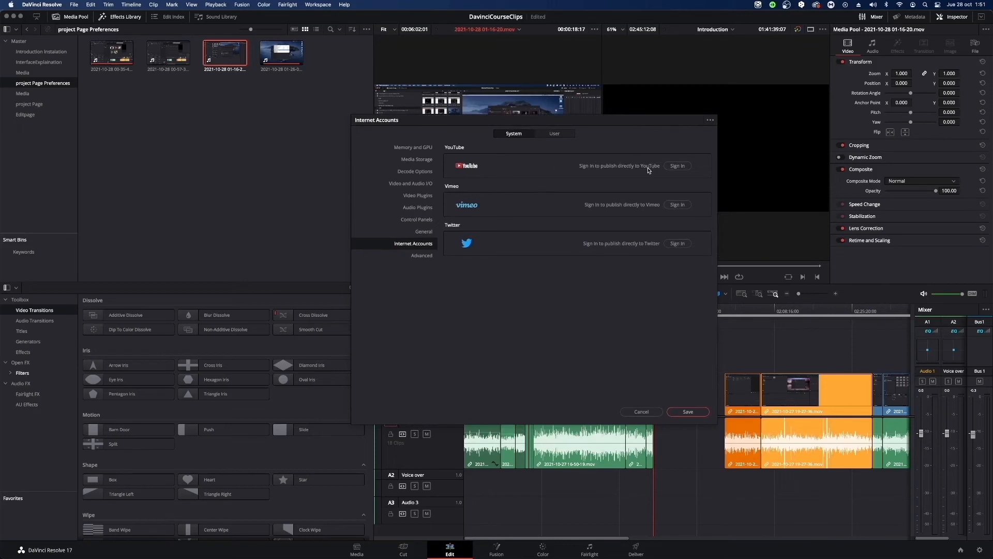
click(678, 166)
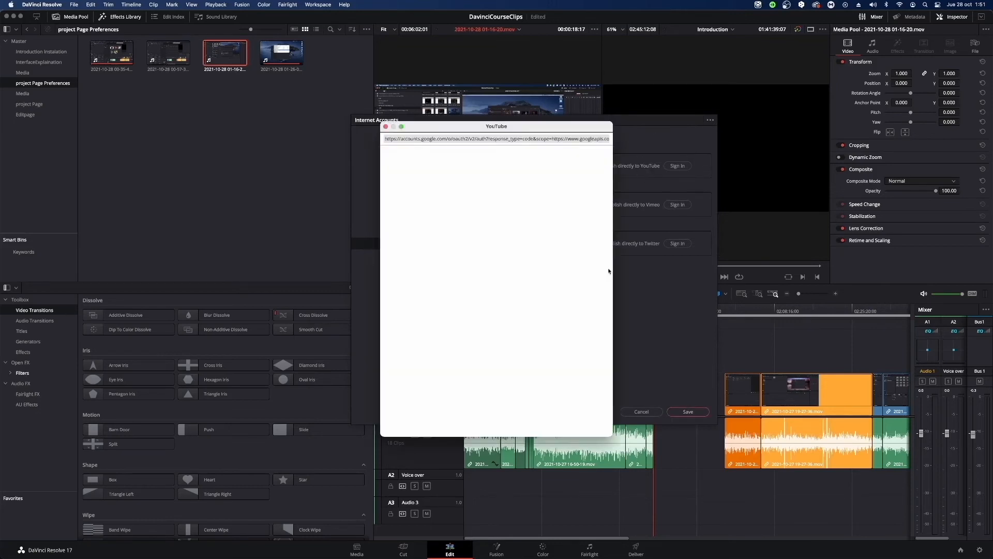
click(385, 126)
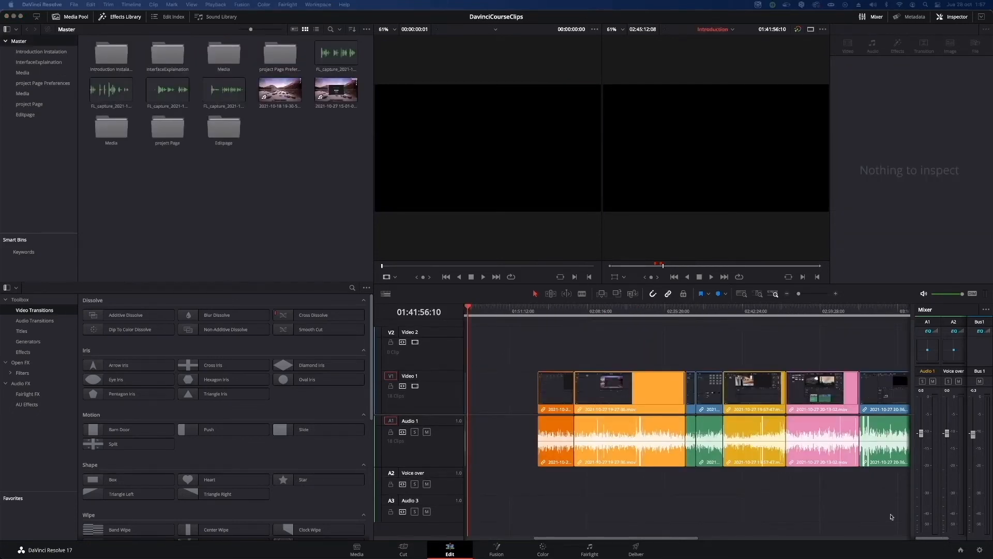
Open the project settings presets and view the dialog for saving the current project as a preset, cancelling it.
click(954, 548)
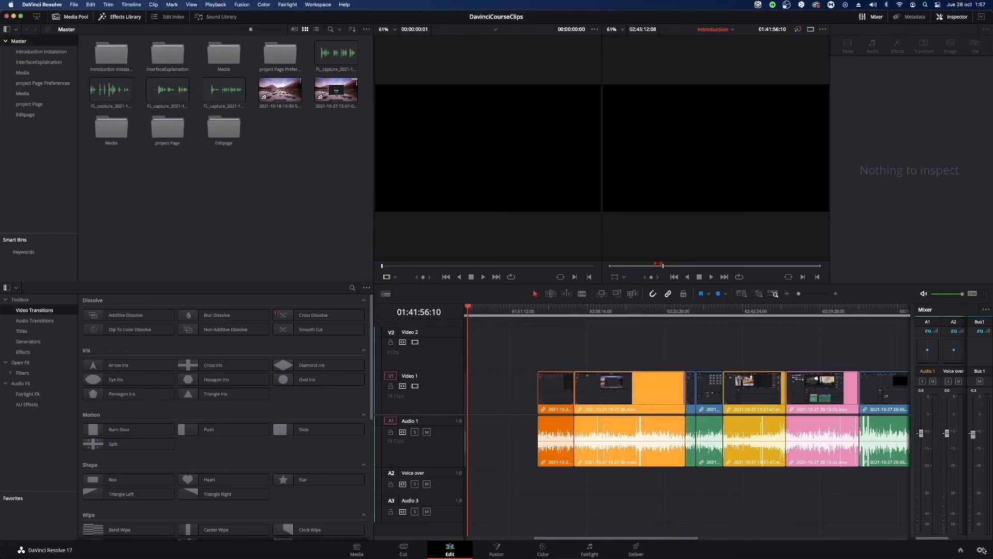
click(980, 549)
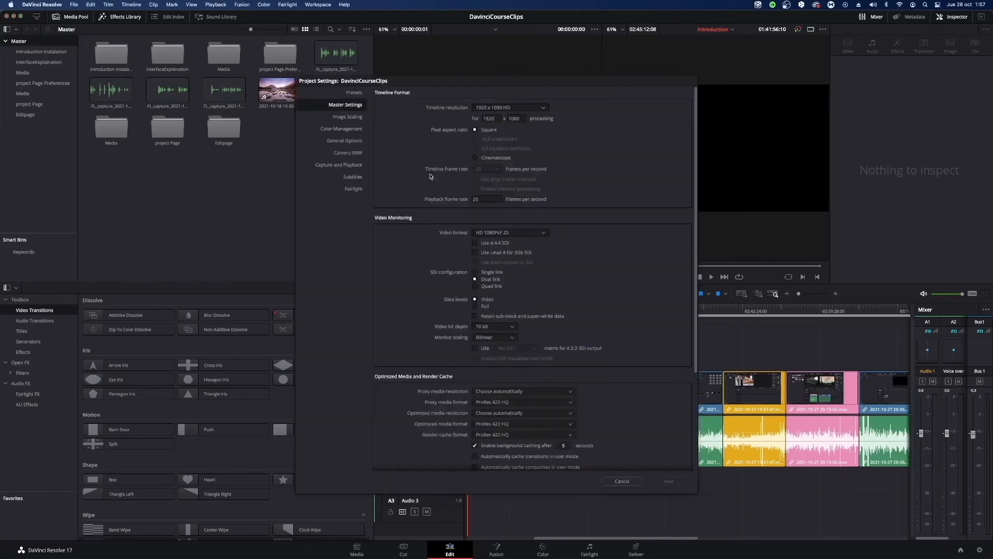
click(355, 93)
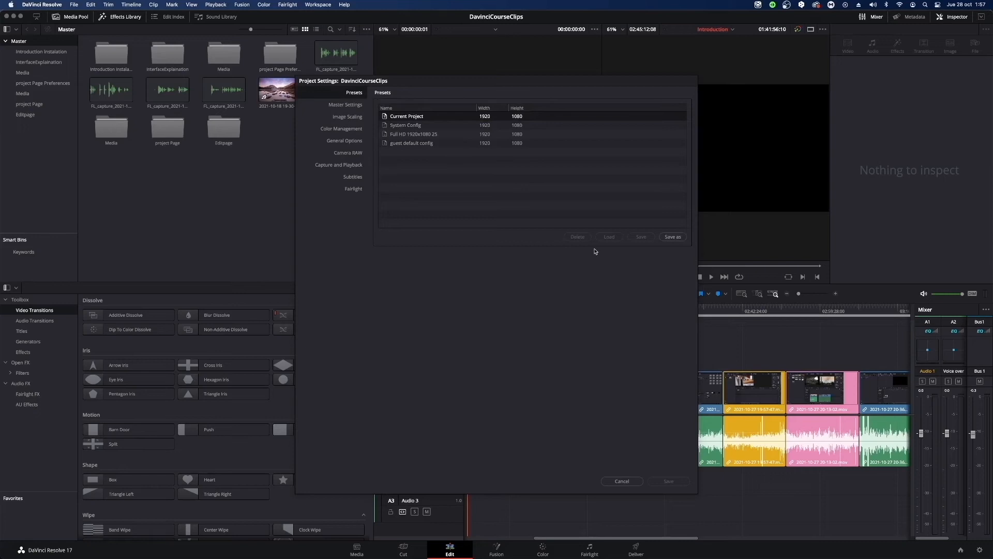
click(411, 135)
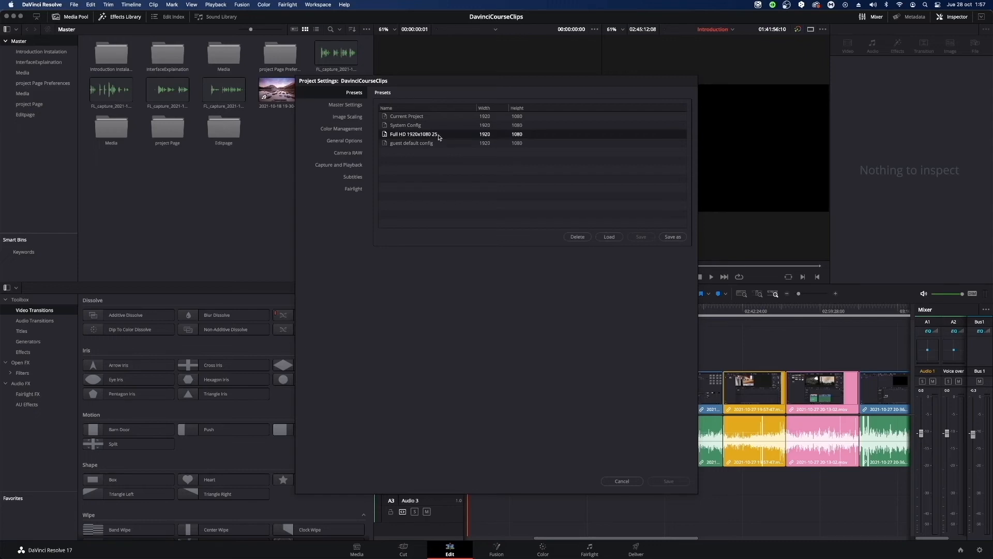
click(419, 118)
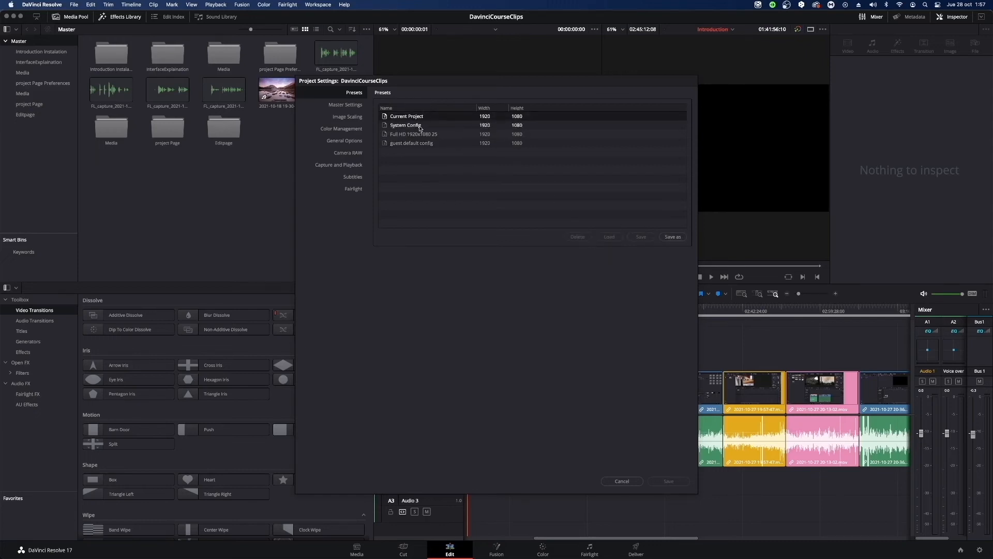
click(672, 237)
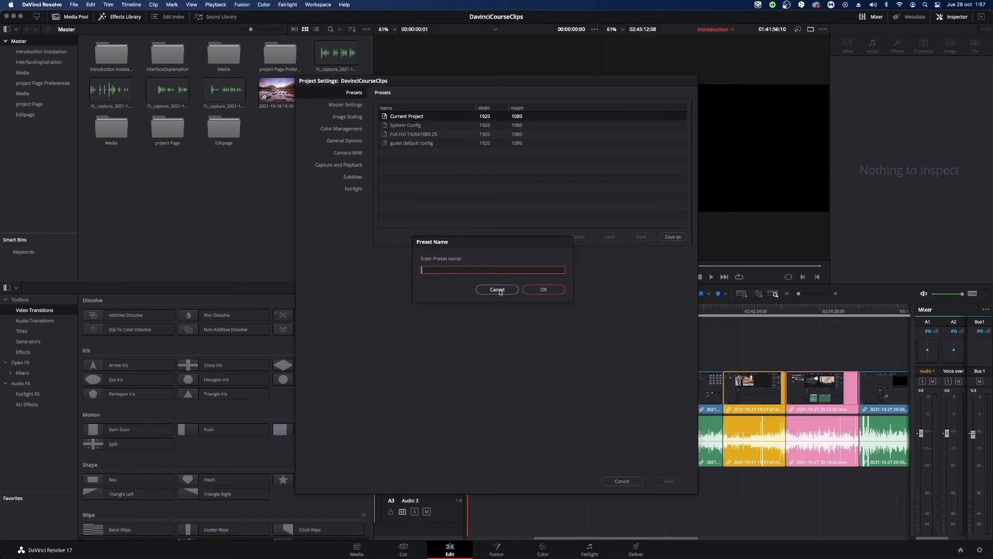
click(498, 289)
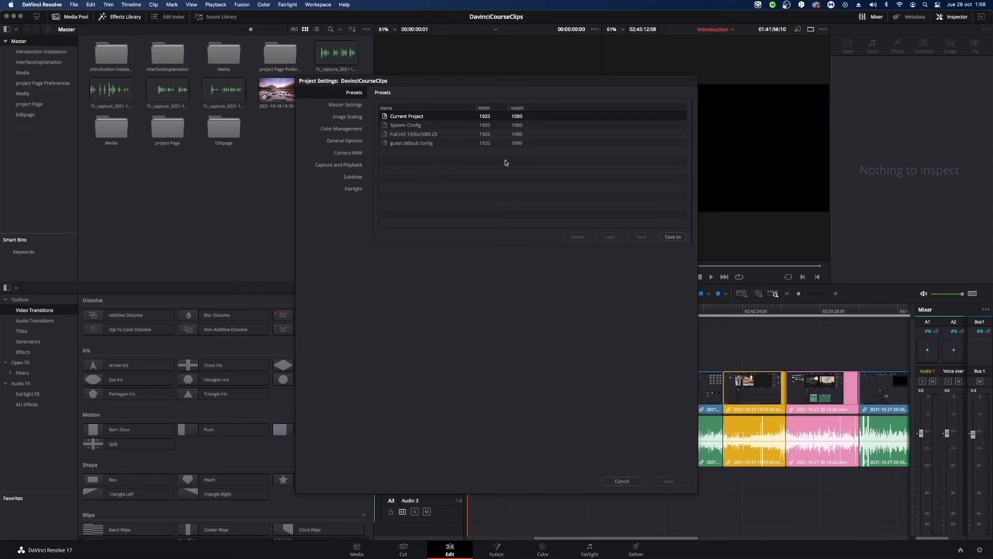
View the timeline resolution choices in the Master Settings without changing them, and return to the presets to select Current Project.
click(469, 135)
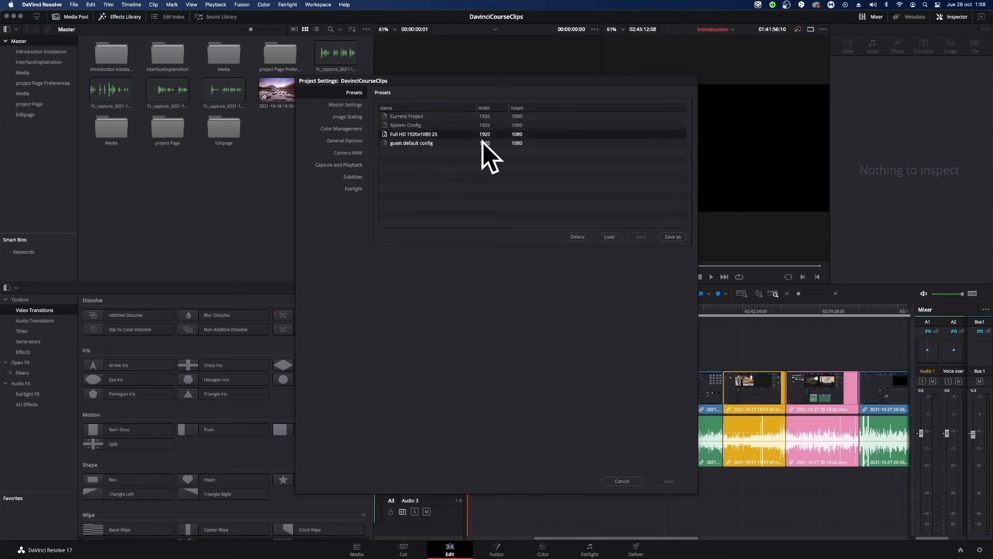
click(336, 105)
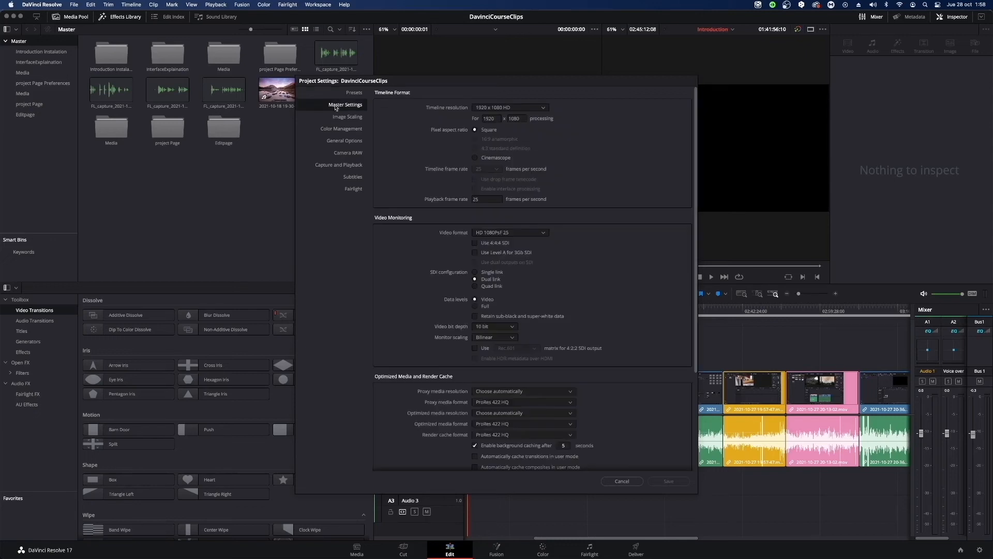
click(499, 108)
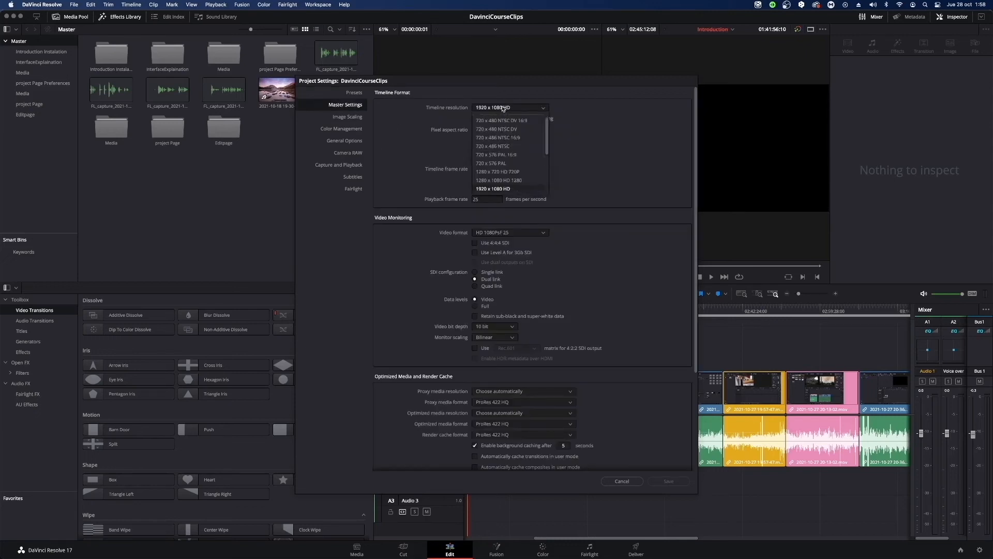
click(609, 155)
click(353, 93)
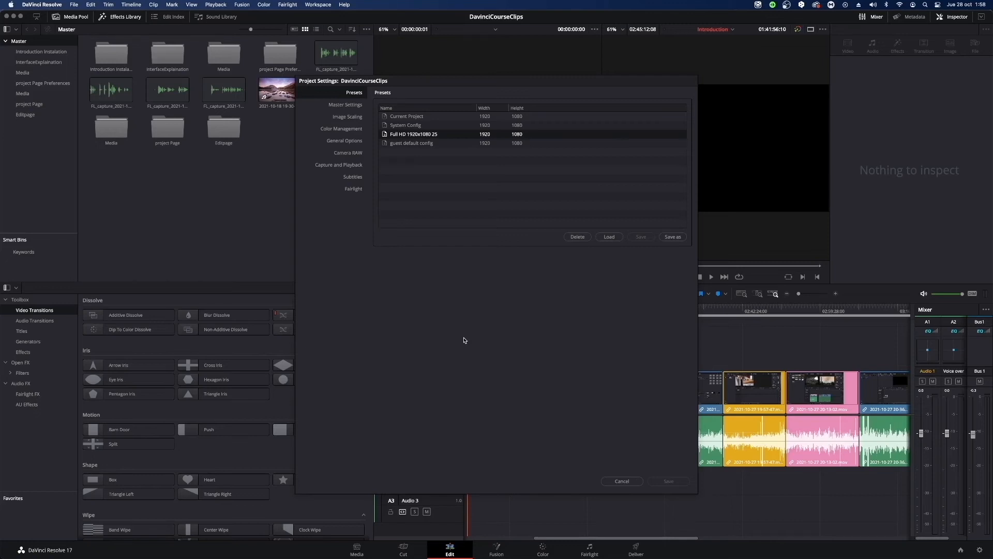
click(407, 117)
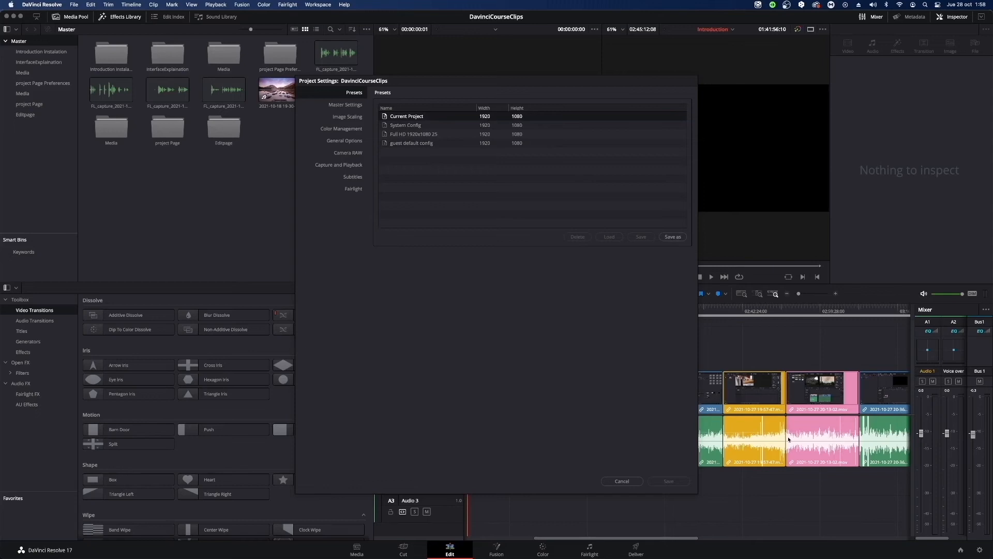
Select the Full HD 1920x1080 25 preset and choose 1920 x 1080 HD as the timeline resolution in the Master Settings.
click(408, 135)
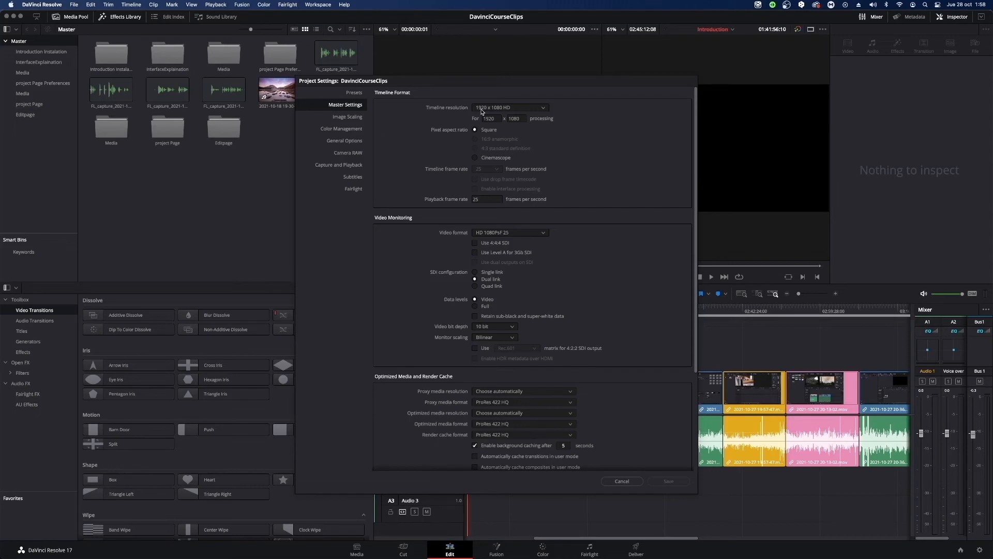
click(504, 109)
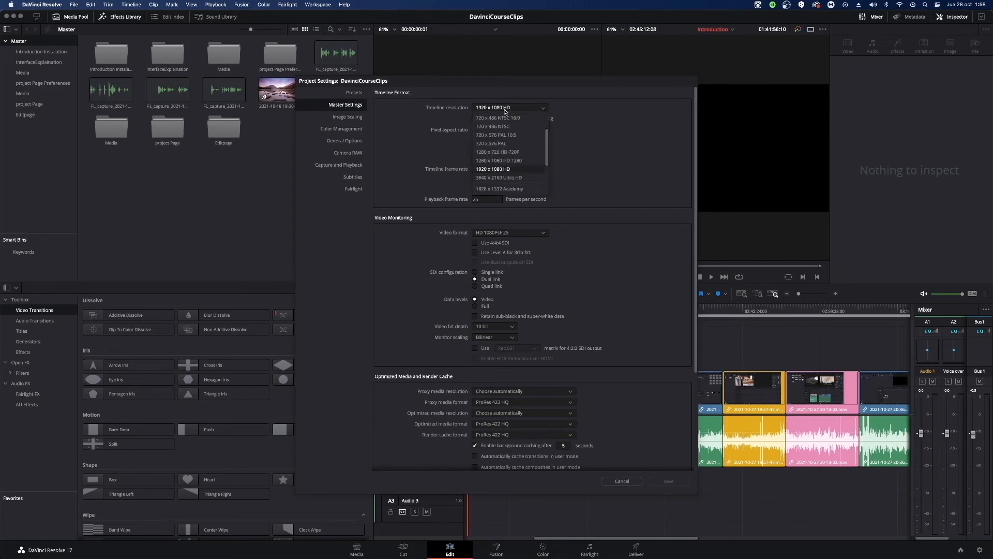
click(496, 171)
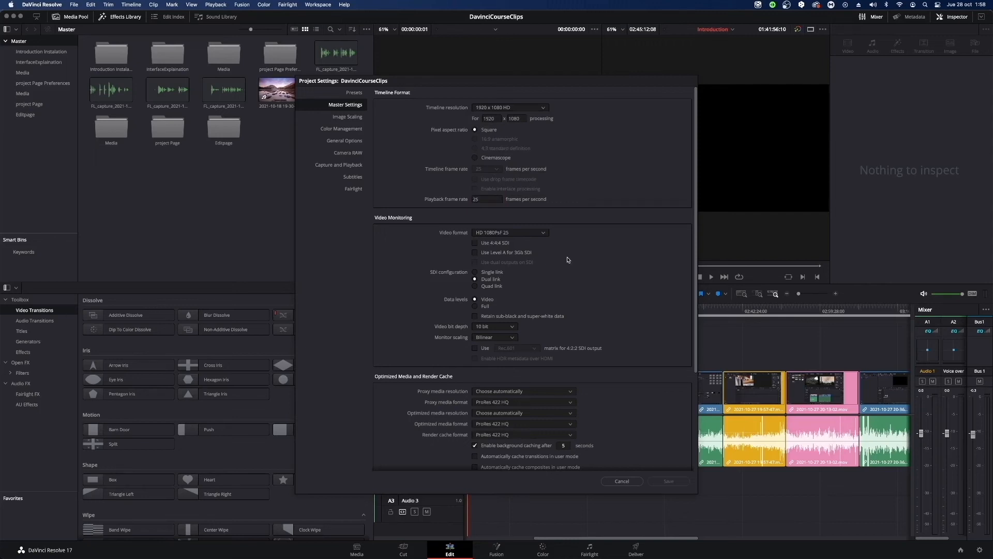
Check the video bit depth choices and choose HD 1080PsF 25 as the video format under Video Monitoring.
scroll(574, 253, down, 3)
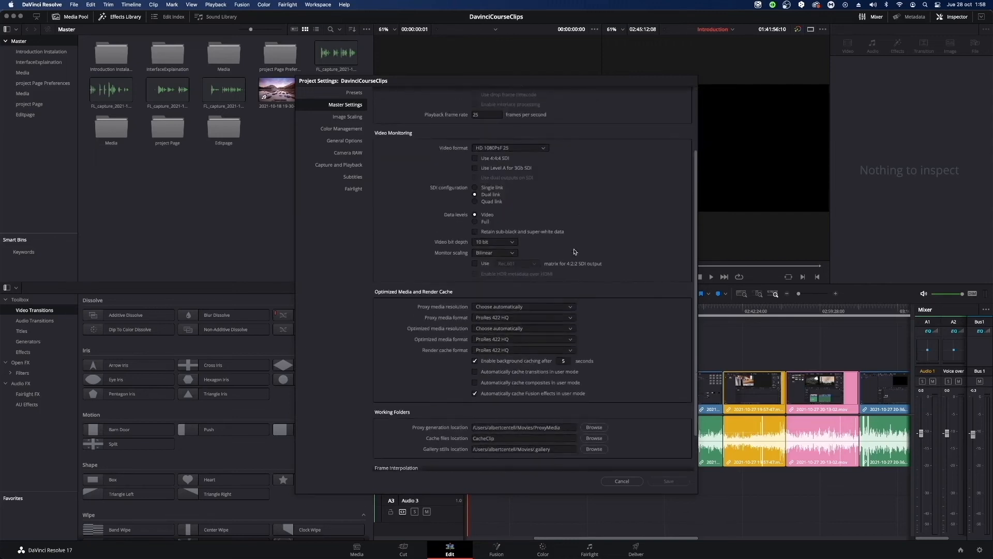
scroll(602, 186, up, 1)
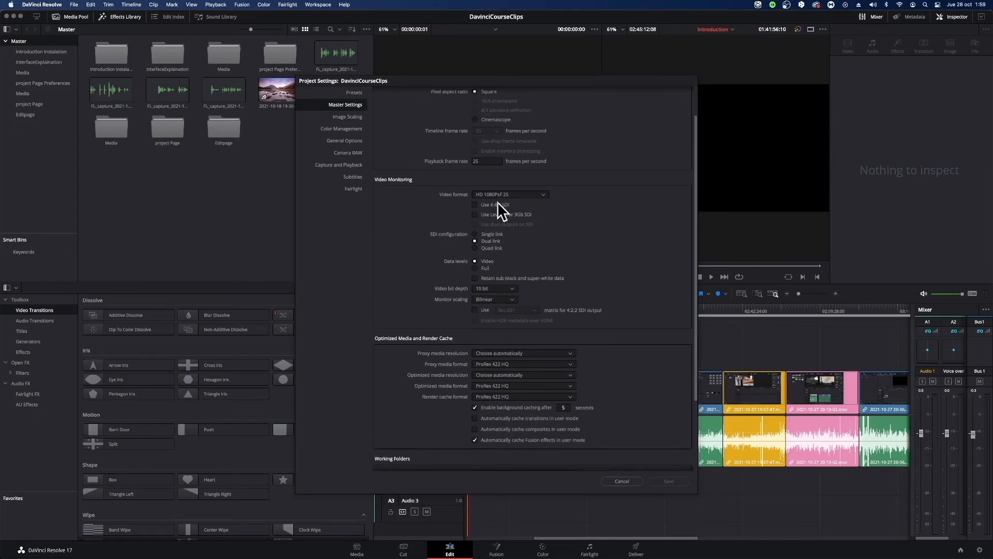
scroll(601, 242, down, 1)
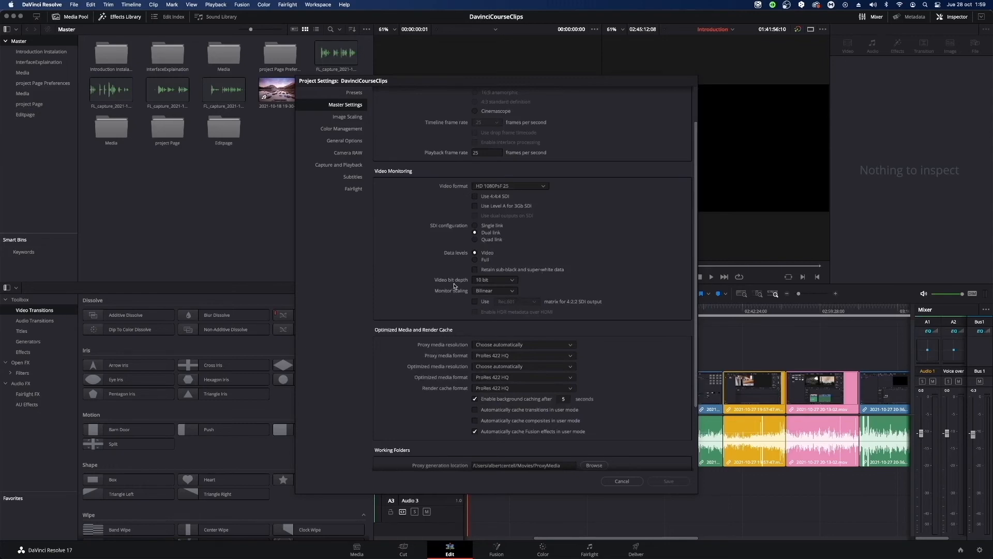
click(491, 283)
click(490, 300)
click(500, 186)
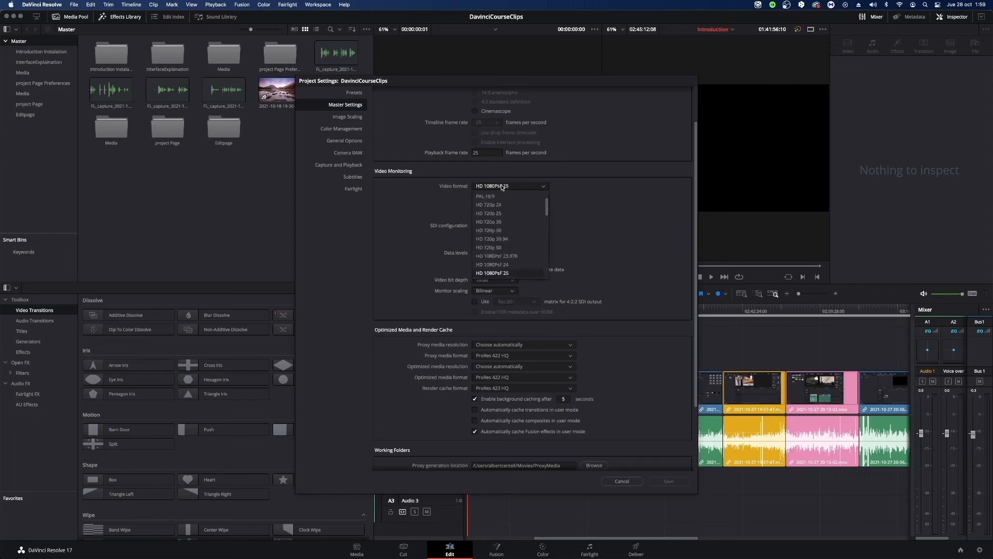
click(508, 274)
Examine the Optimized Media and Render Cache settings, including the proxy media format choices, without changing them.
scroll(595, 306, down, 3)
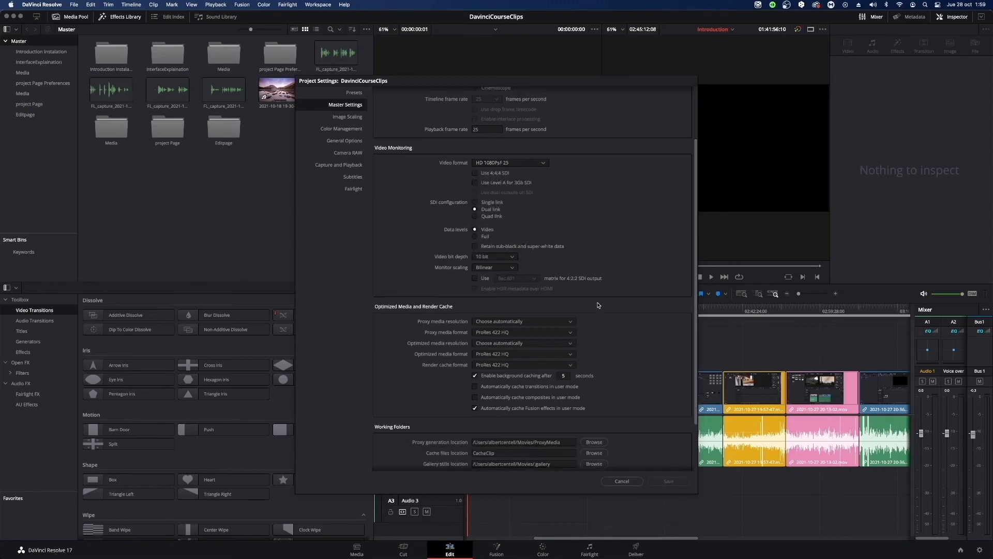
scroll(597, 303, up, 5)
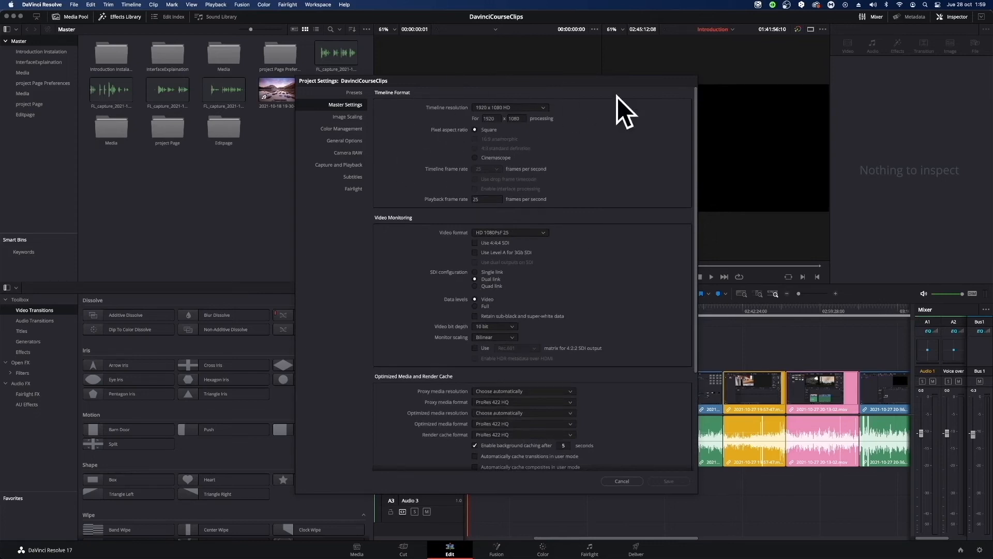
scroll(615, 310, down, 3)
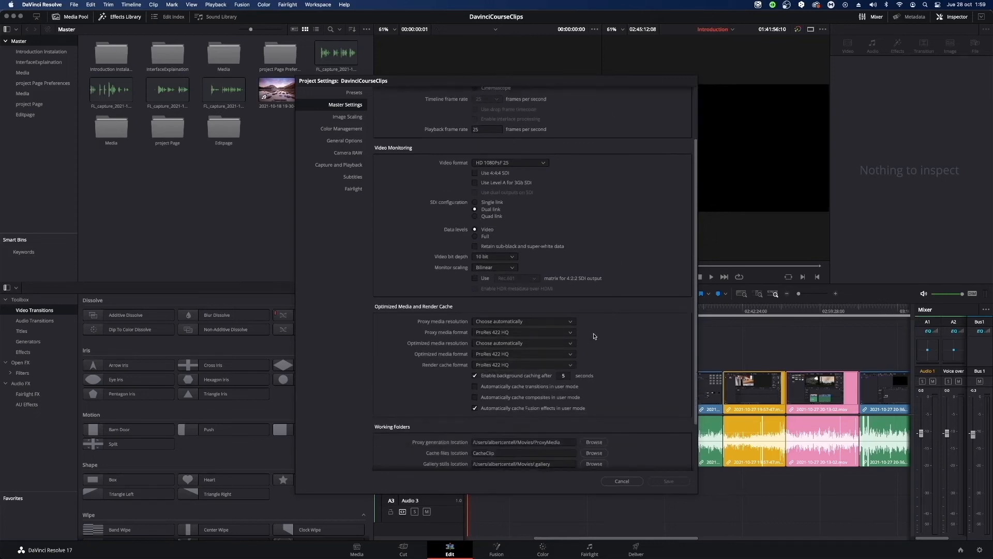
scroll(603, 329, down, 3)
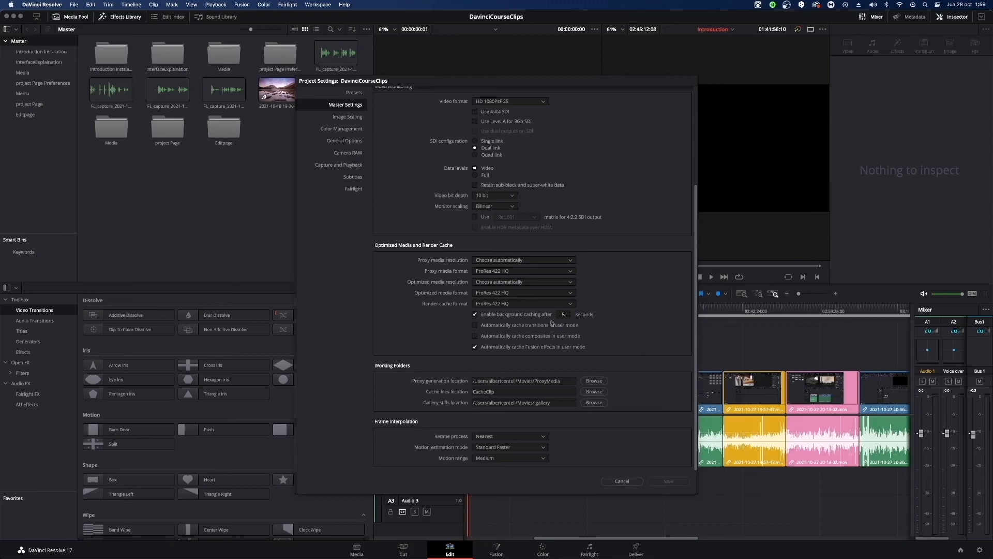
click(509, 272)
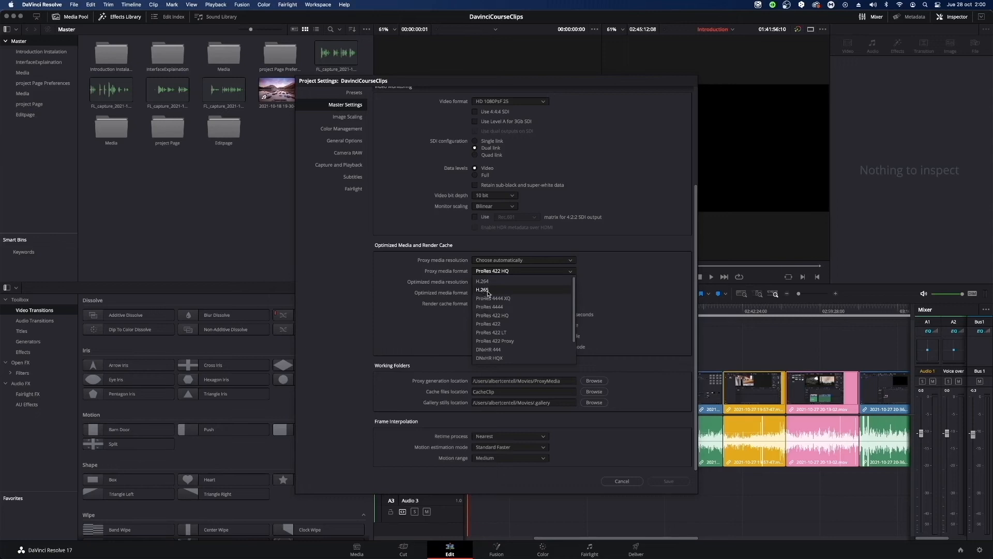
click(643, 282)
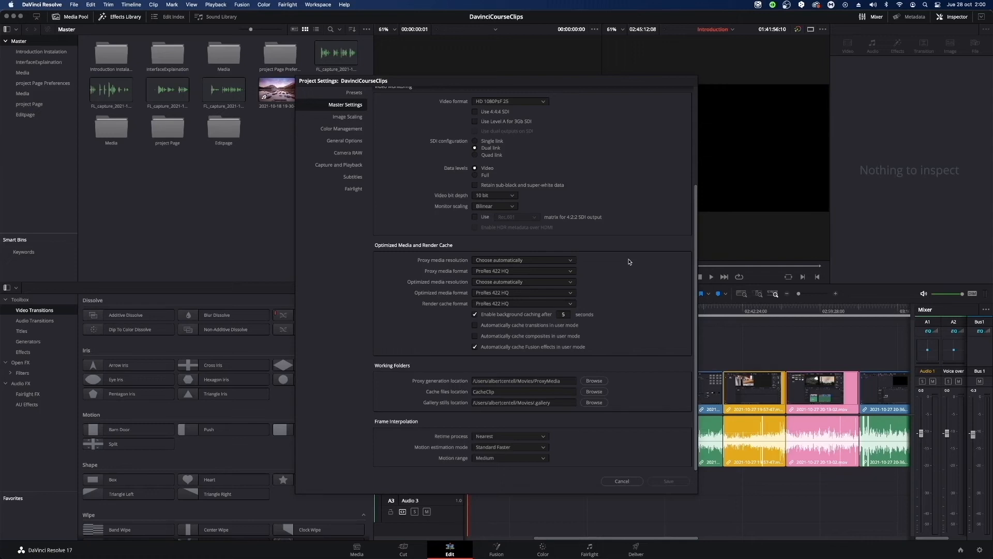
click(531, 271)
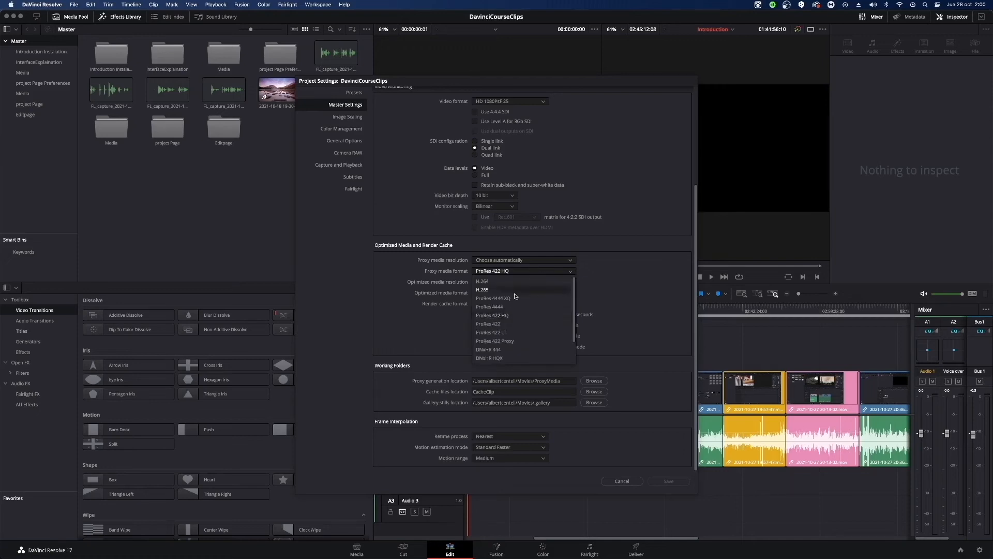
click(651, 307)
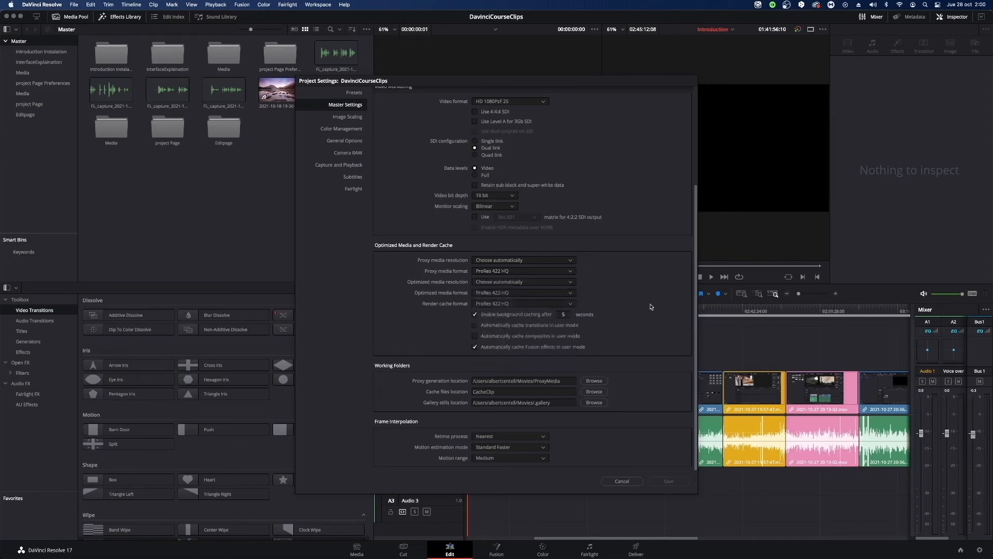
drag(696, 279, 718, 171)
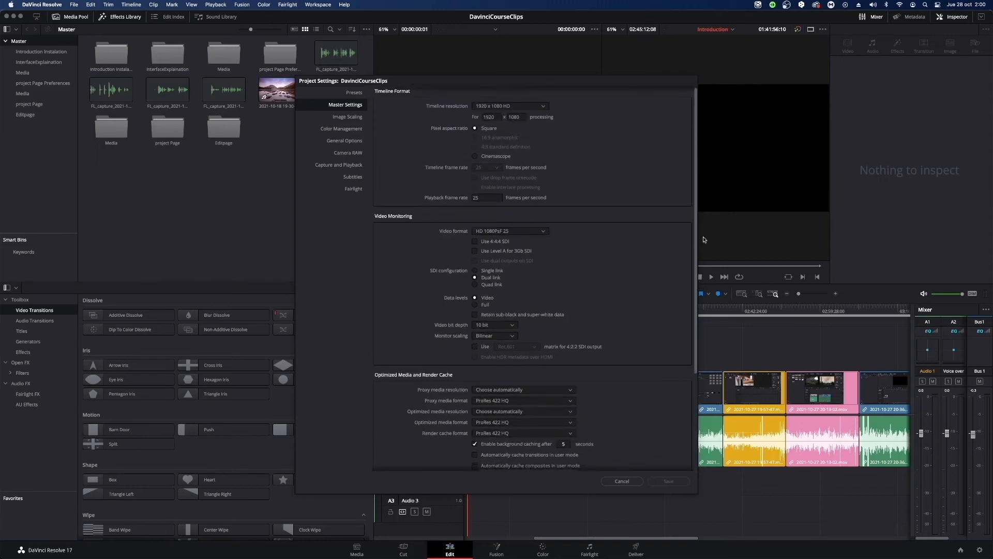
scroll(675, 375, down, 5)
scroll(675, 375, up, 5)
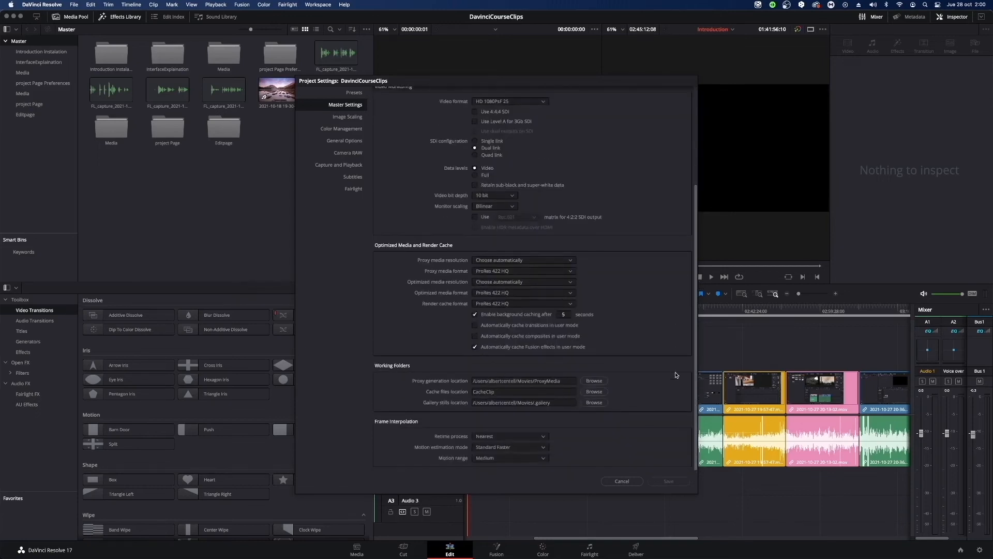
scroll(675, 374, down, 5)
View the Subtitles and Fairlight project settings and the color science choices in Color Management without changing them.
click(352, 178)
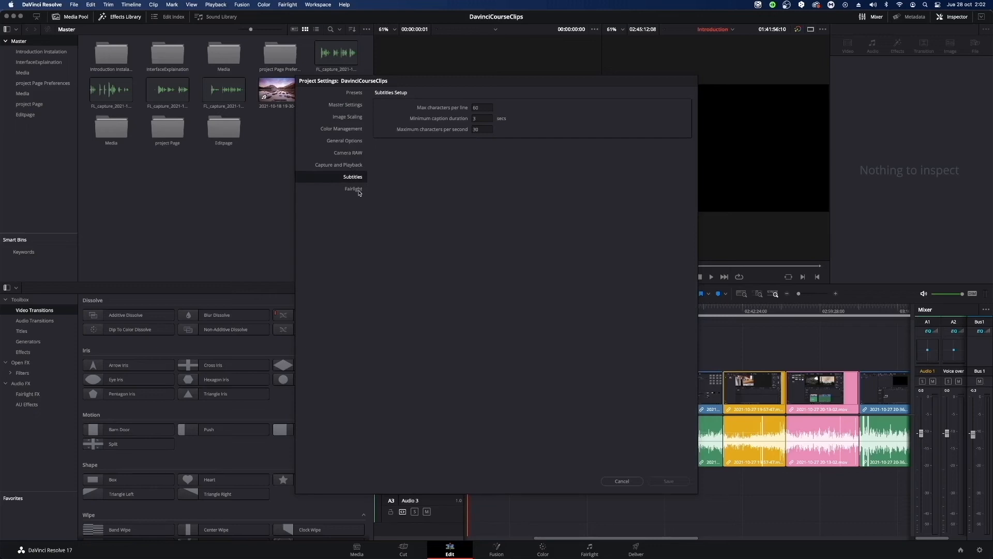
click(355, 189)
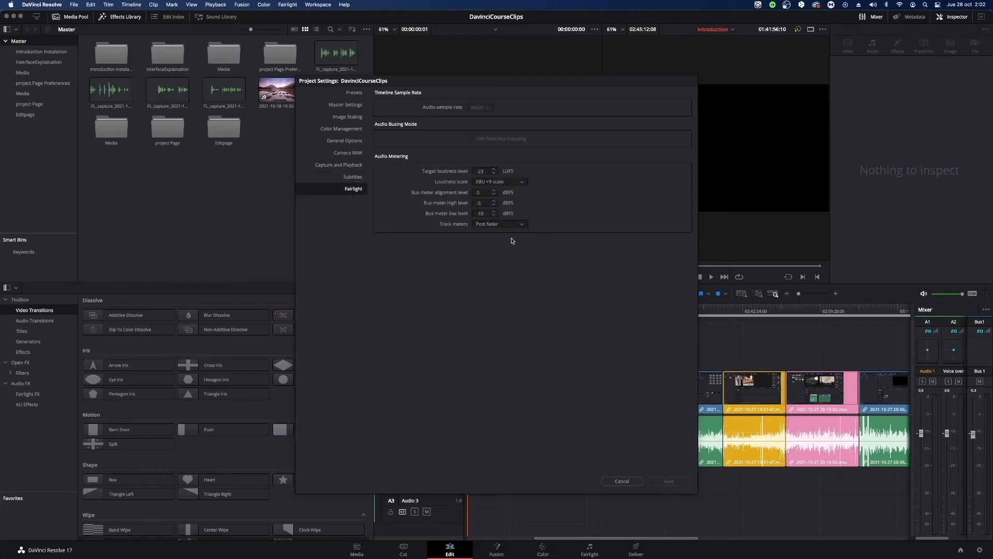
click(341, 128)
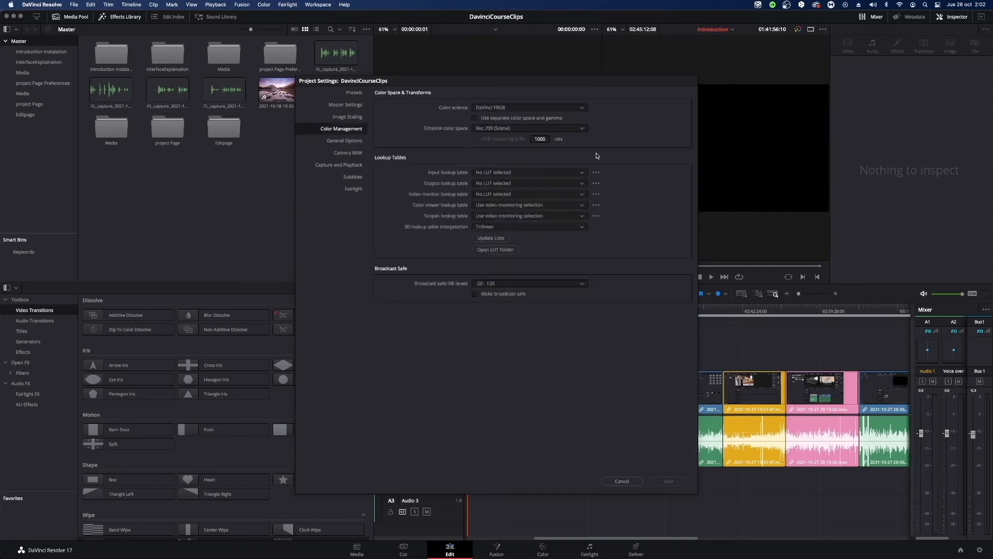
click(527, 108)
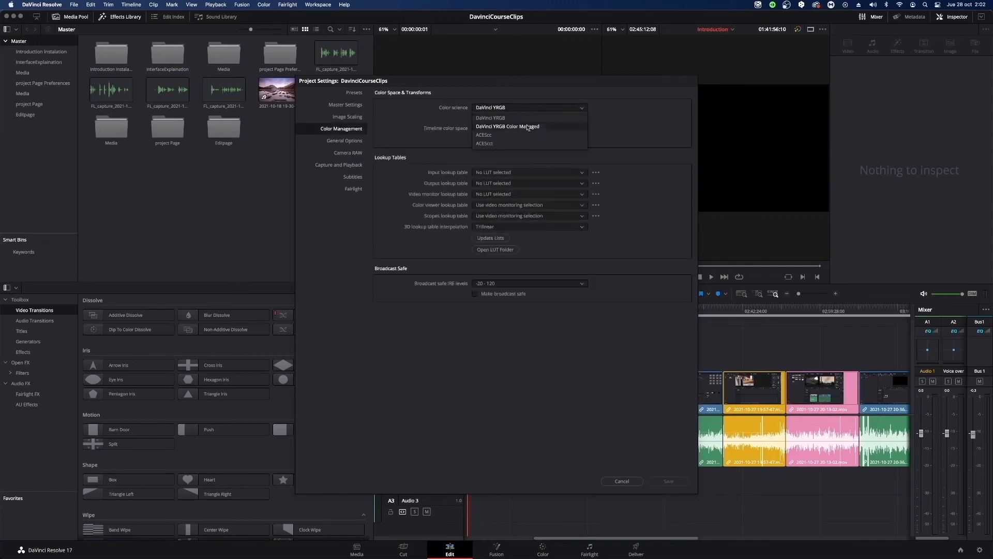
click(538, 108)
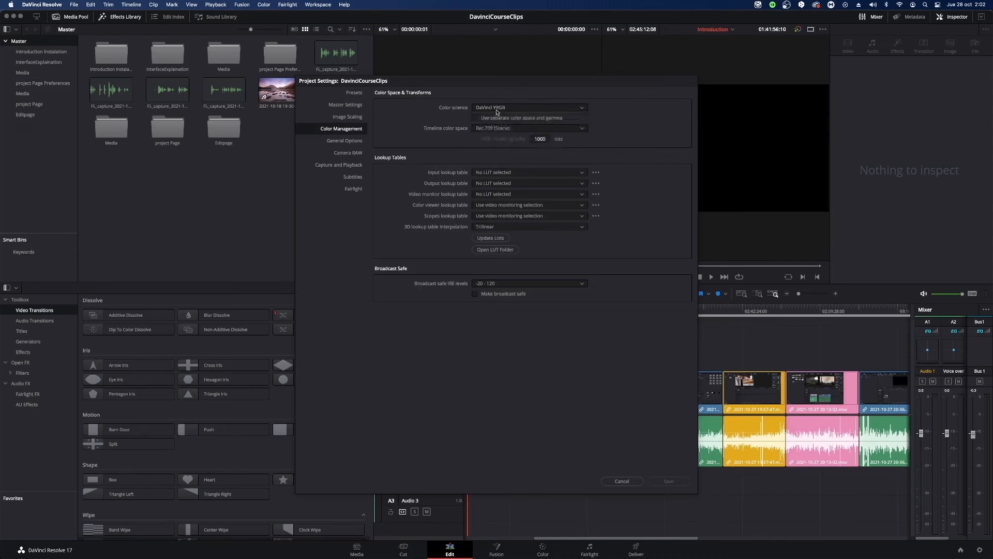
View the Image Scaling settings and return through the Master Settings to the presets list.
click(335, 118)
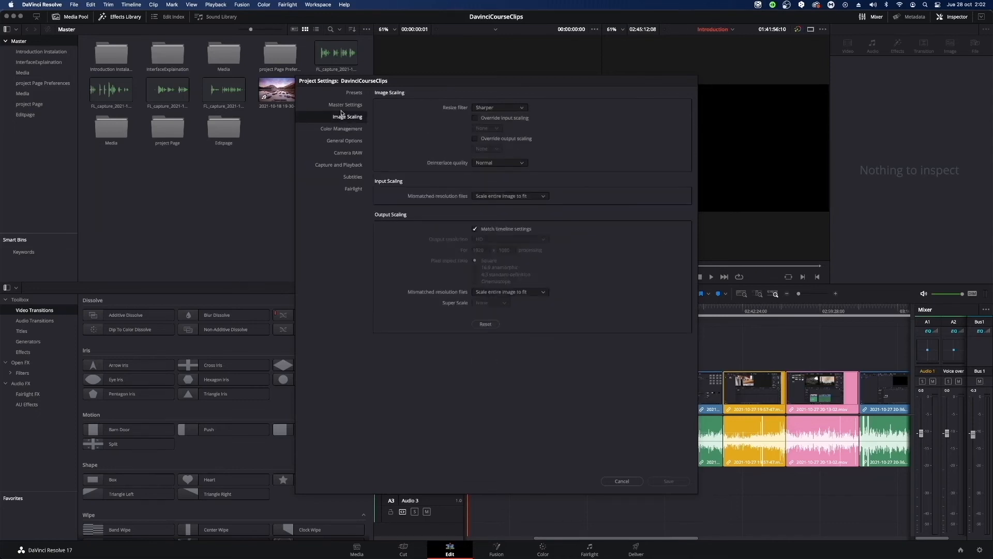
click(348, 106)
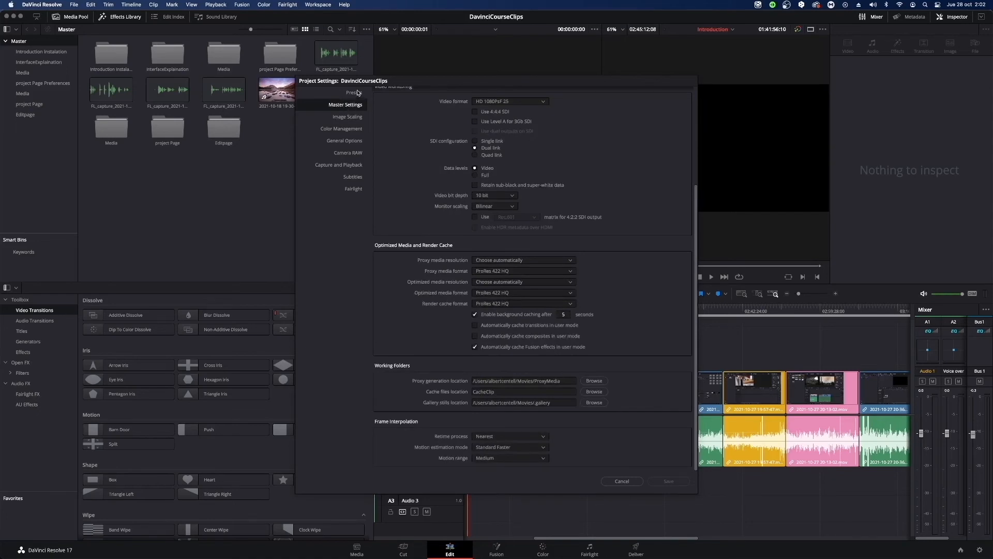
click(354, 93)
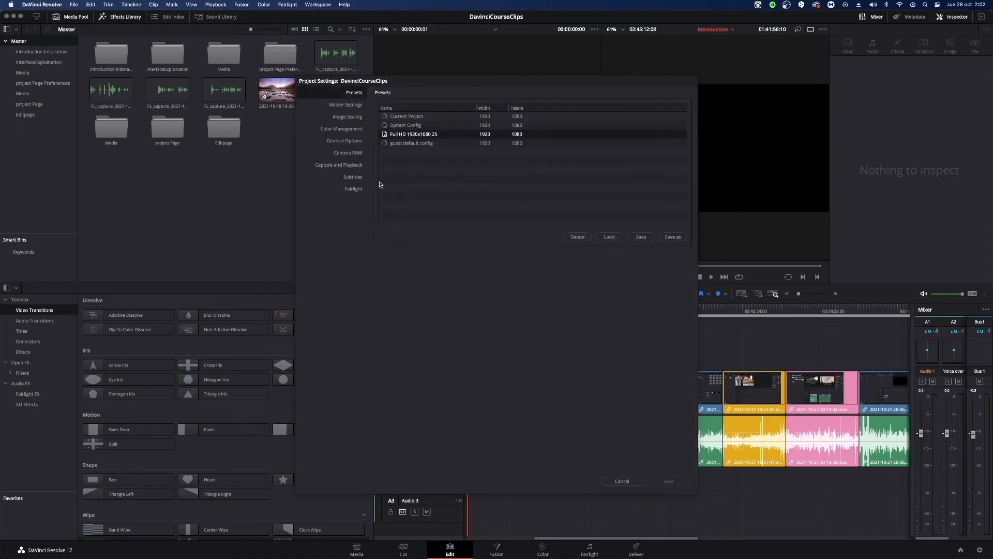
Review all sections of the Master Settings, from Timeline Format and Video Monitoring to Working Folders and Frame Interpolation.
click(355, 104)
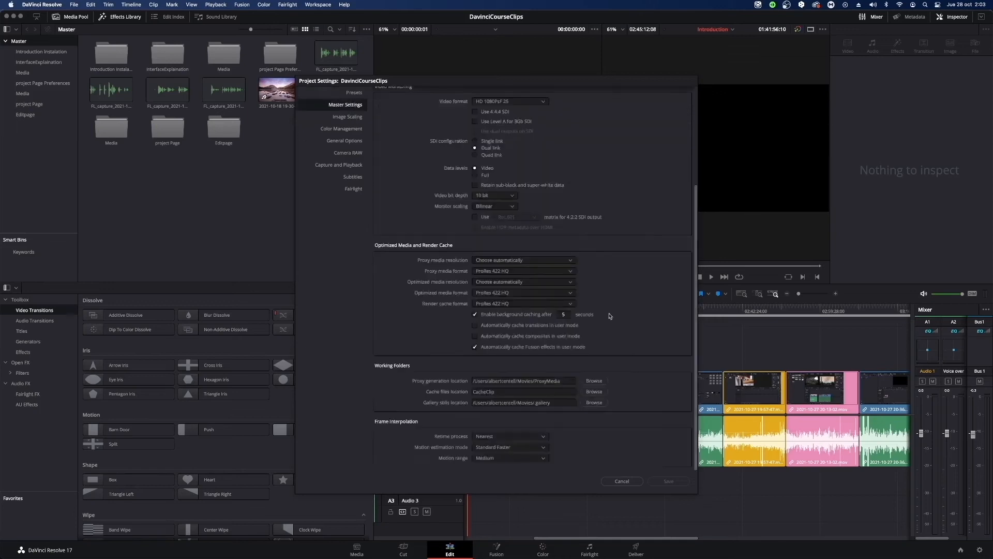
scroll(615, 387, up, 5)
scroll(625, 371, up, 2)
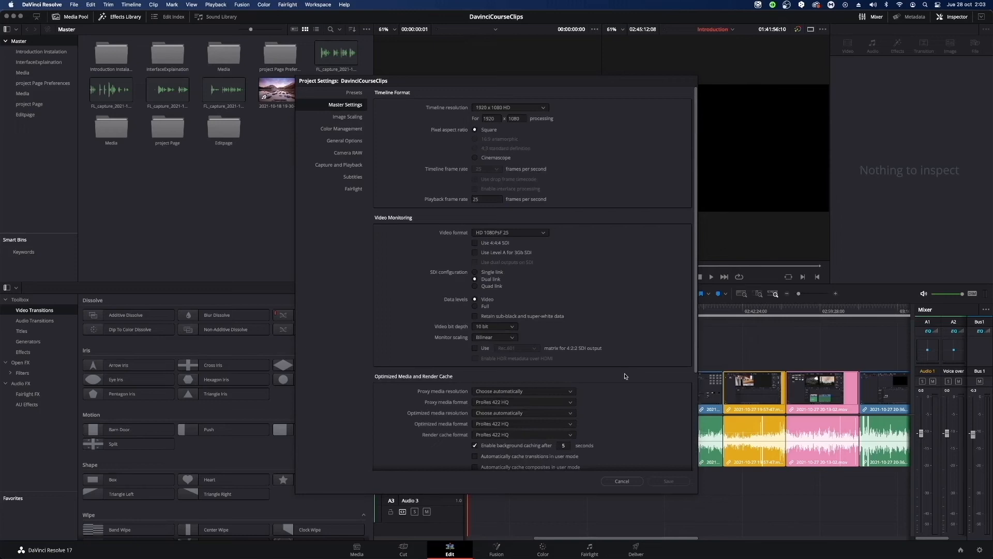
scroll(628, 373, down, 5)
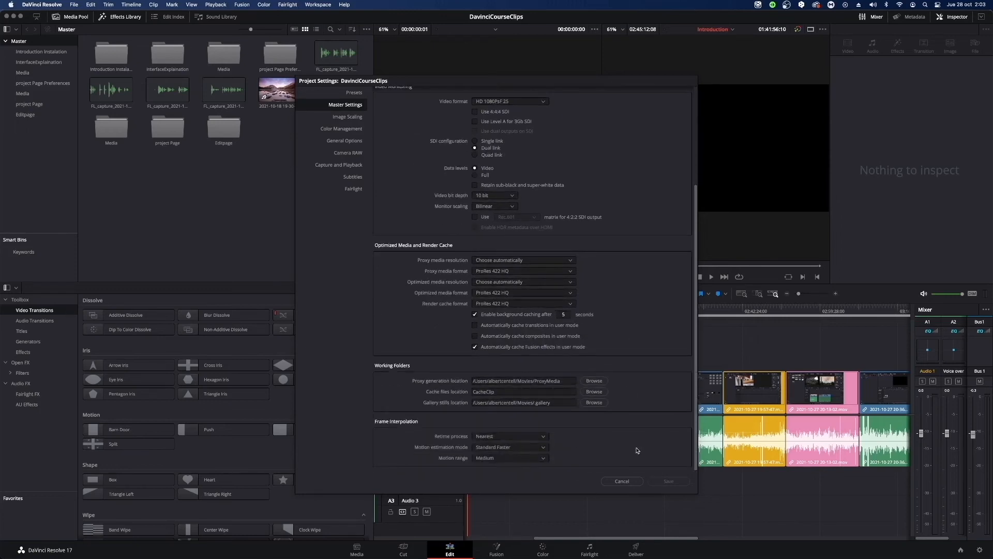
scroll(661, 439, up, 3)
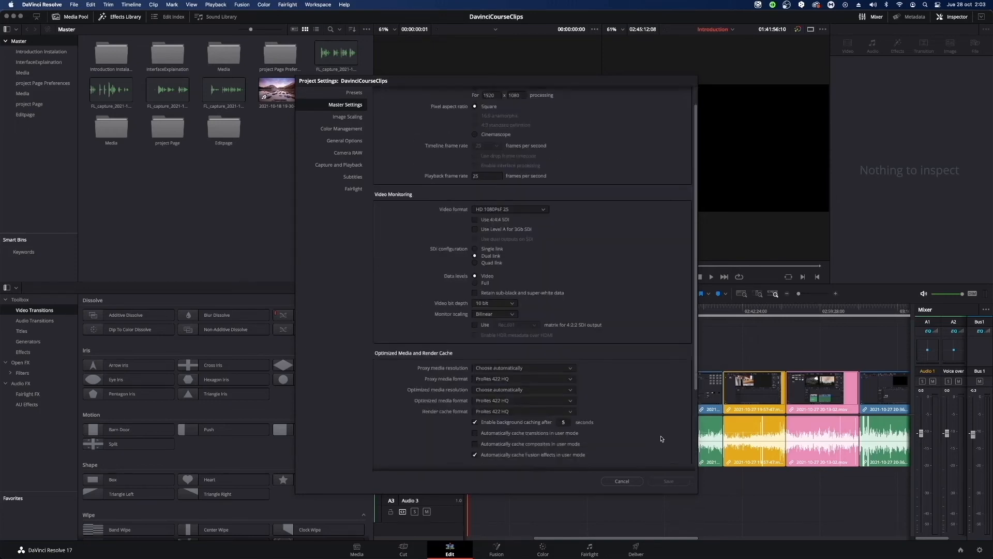
scroll(662, 439, down, 2)
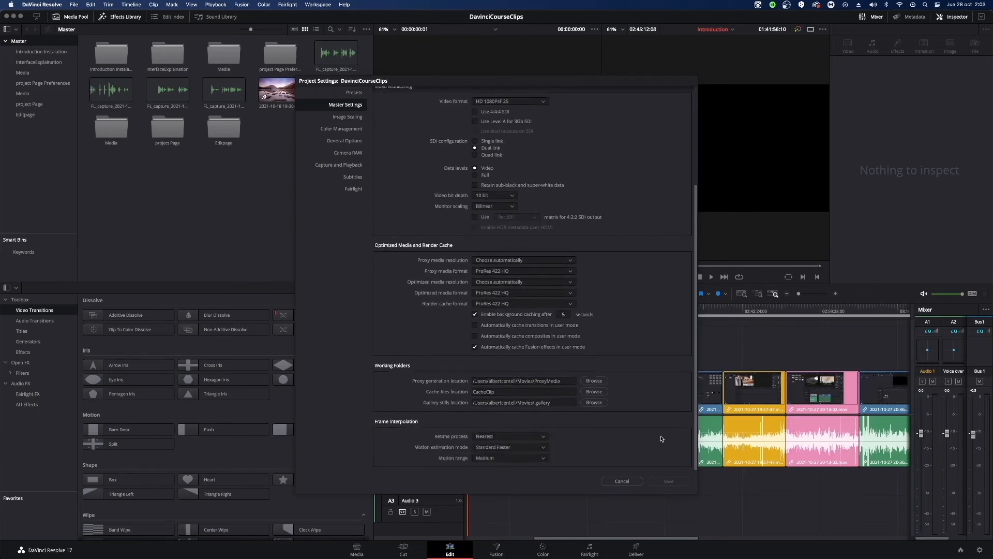
scroll(662, 439, up, 5)
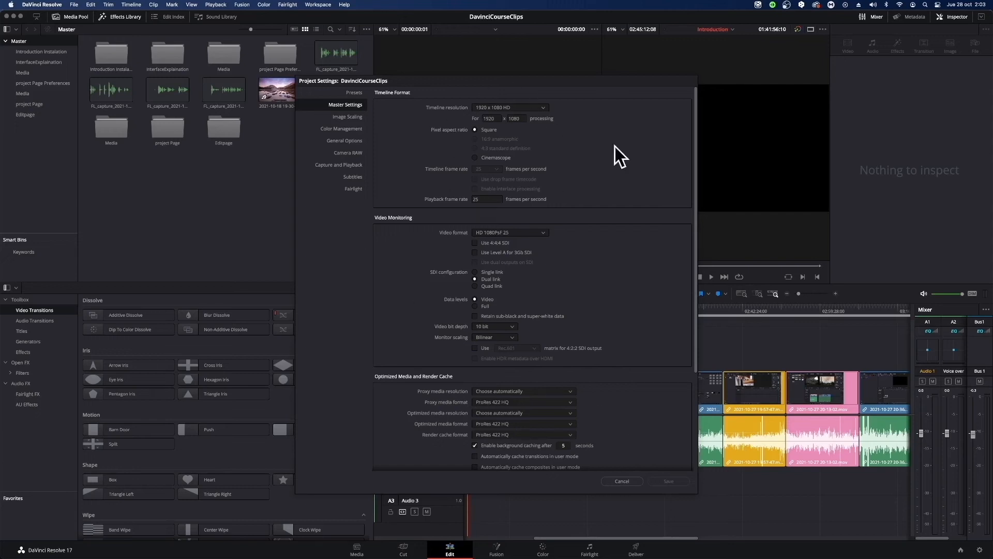
scroll(594, 336, down, 5)
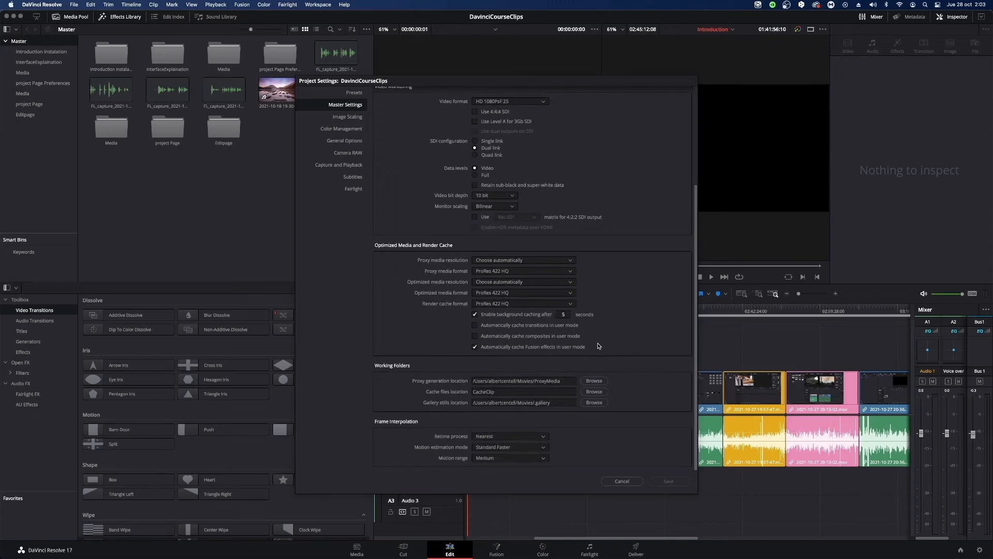
scroll(635, 293, up, 5)
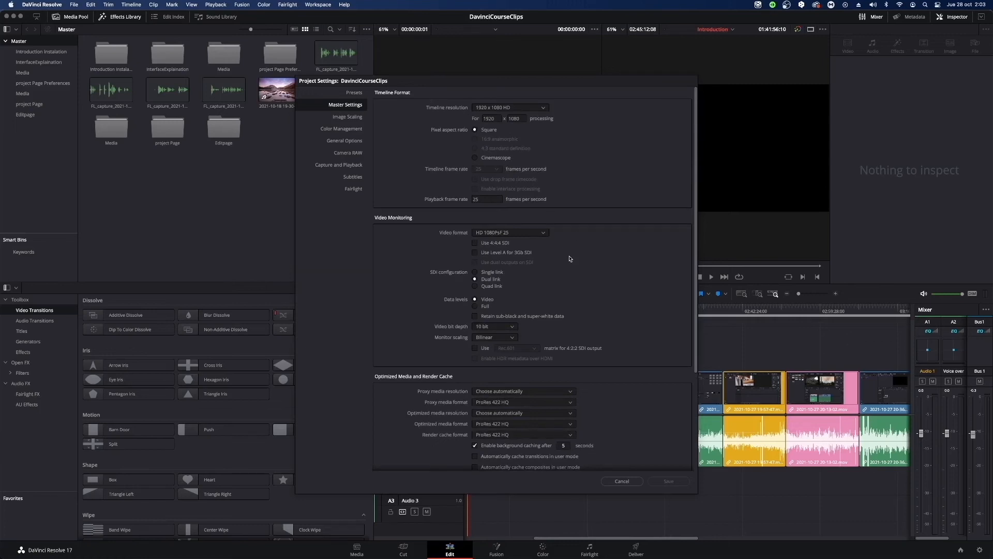
scroll(595, 298, down, 5)
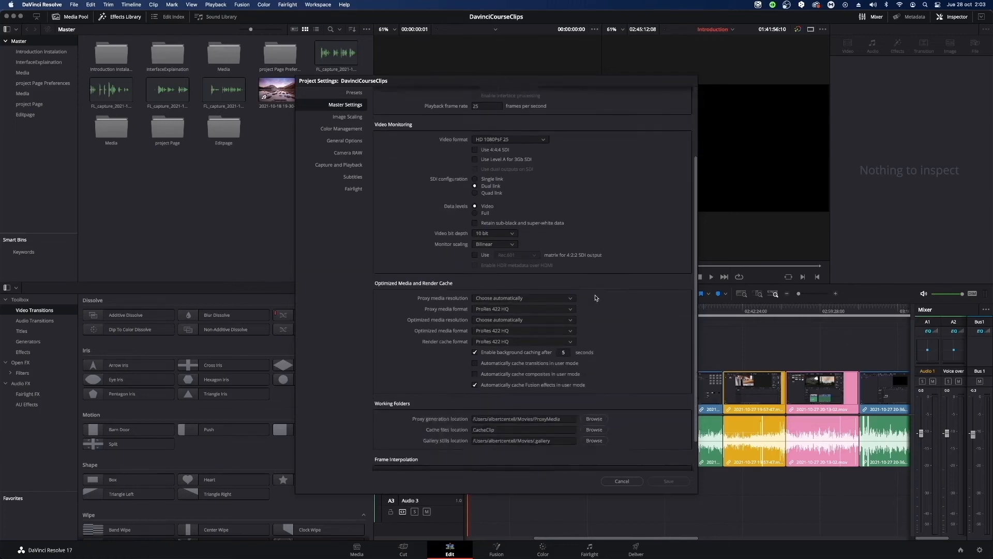
scroll(596, 298, up, 5)
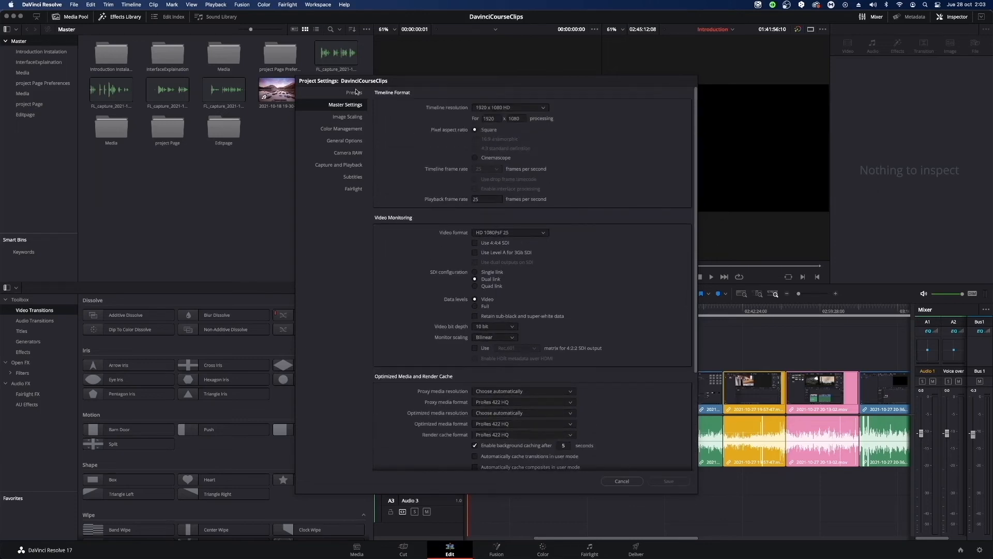
Review the Master Settings and the Capture and Playback settings, including the Deck Settings, Capture and Playout sections.
scroll(521, 358, down, 2)
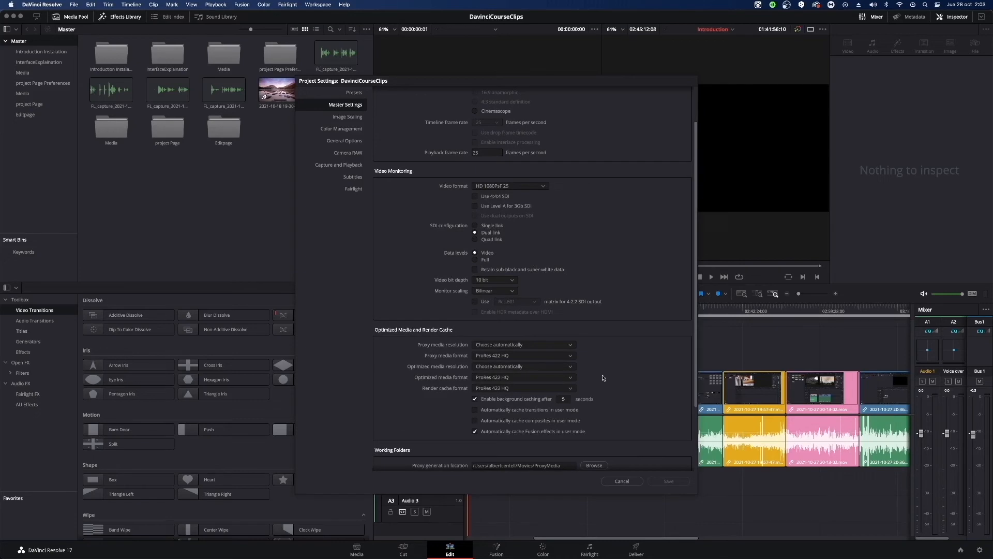
scroll(607, 376, up, 2)
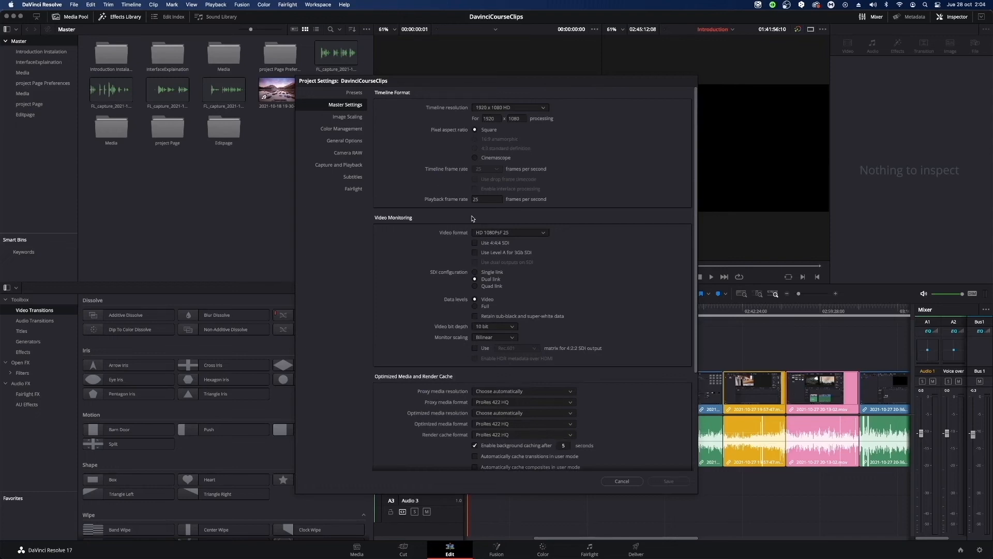
click(348, 165)
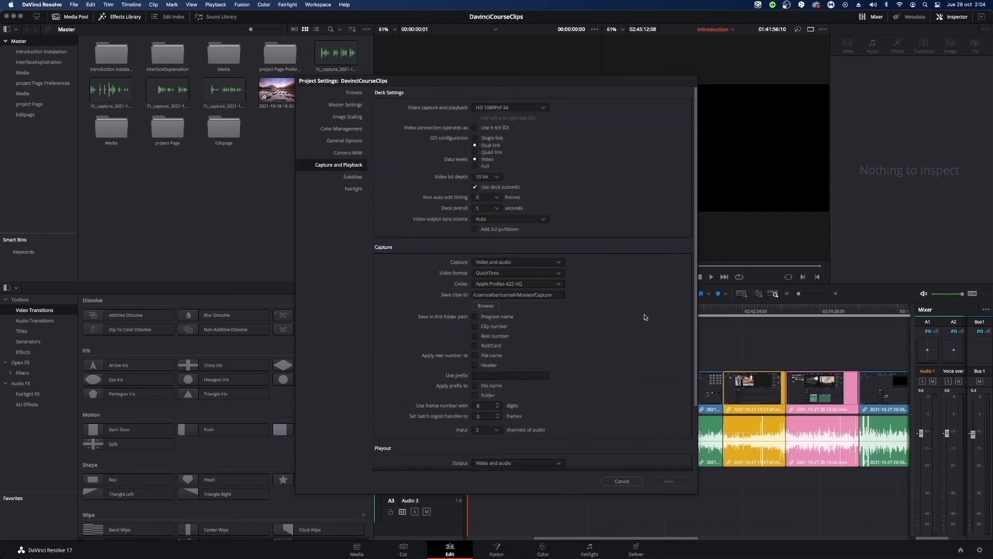
scroll(645, 317, down, 1)
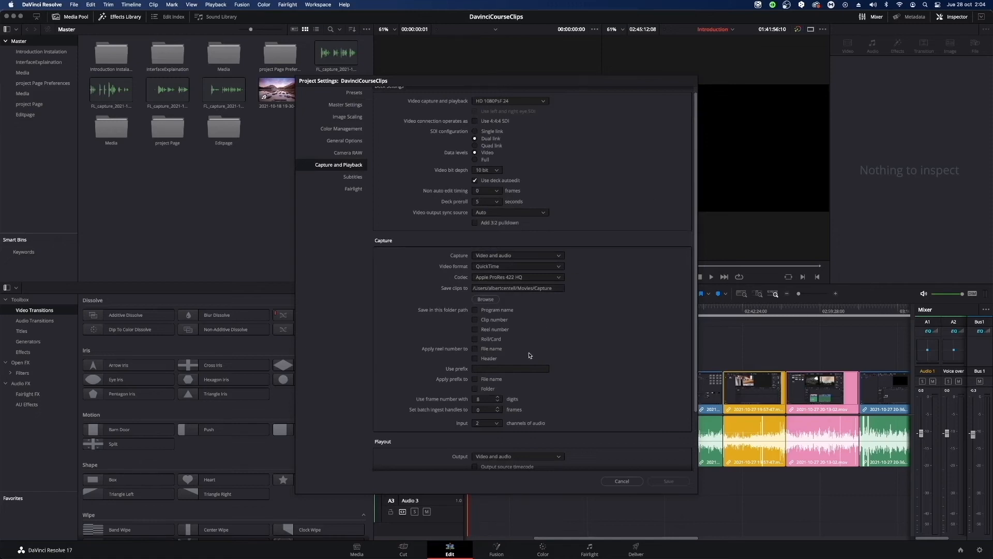
scroll(529, 355, down, 5)
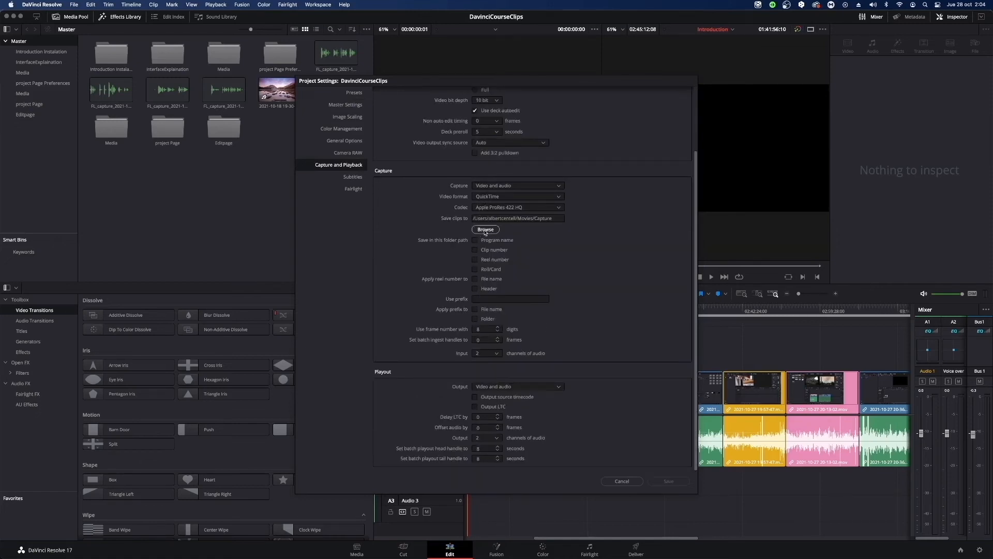
scroll(515, 321, up, 5)
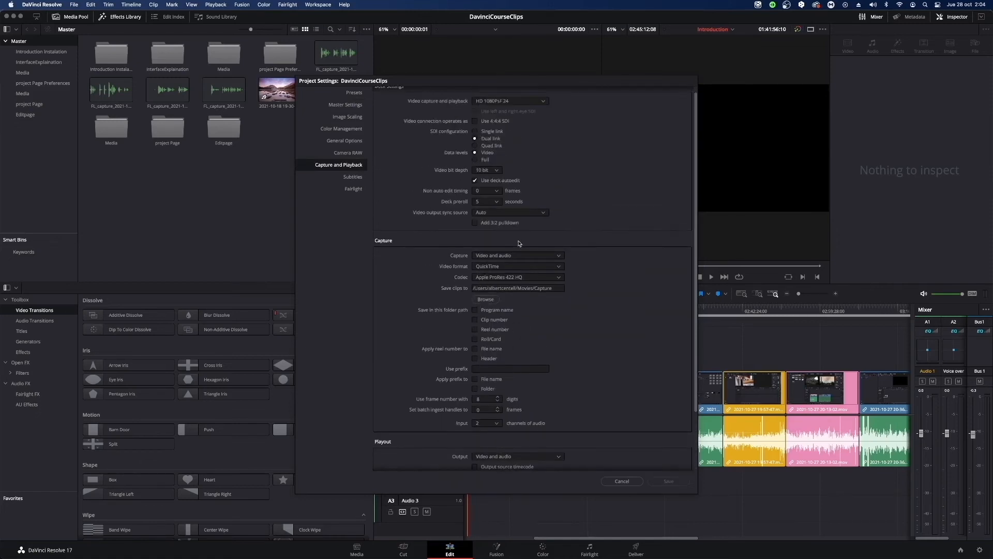
View the capture codec and video format choices and the clip save path, and close the project settings without saving.
click(514, 277)
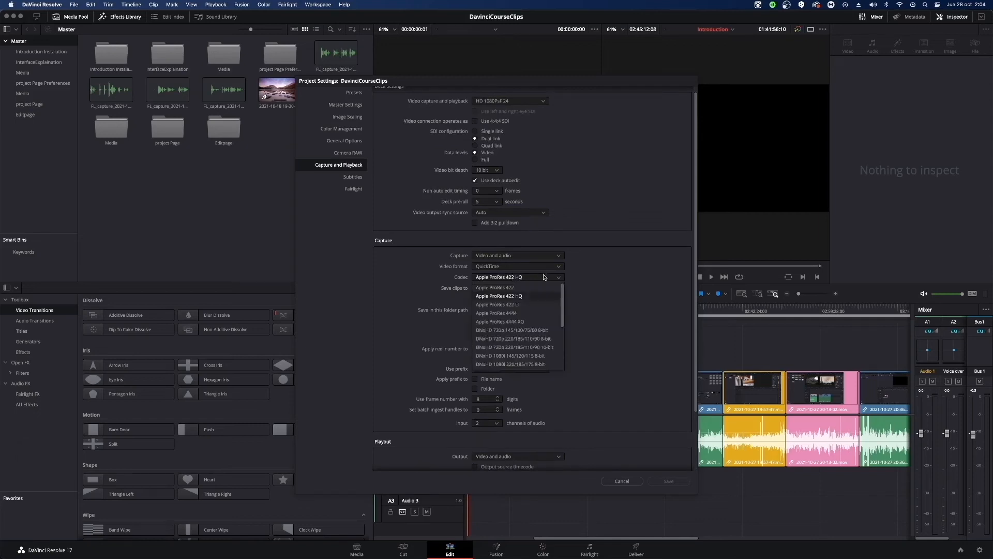
click(544, 278)
click(517, 267)
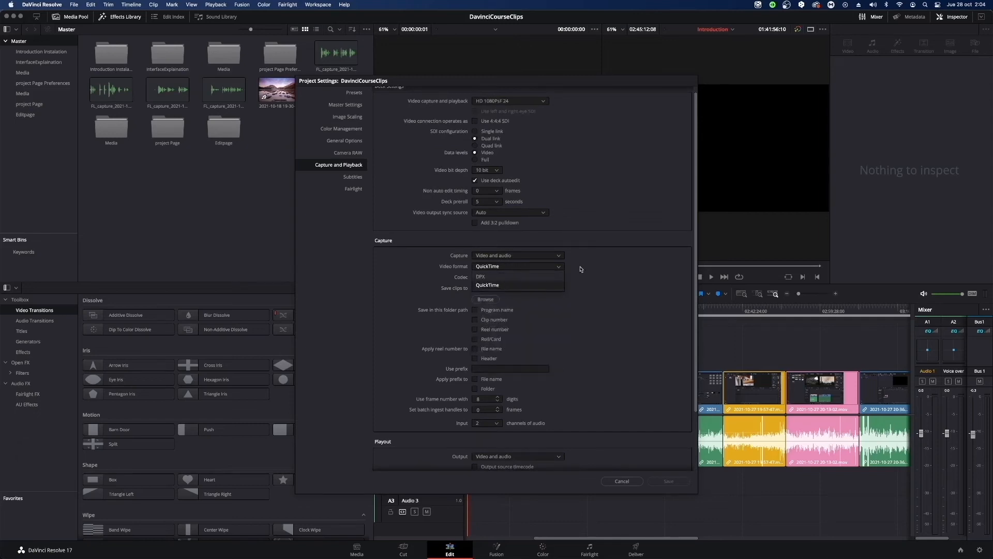
click(581, 269)
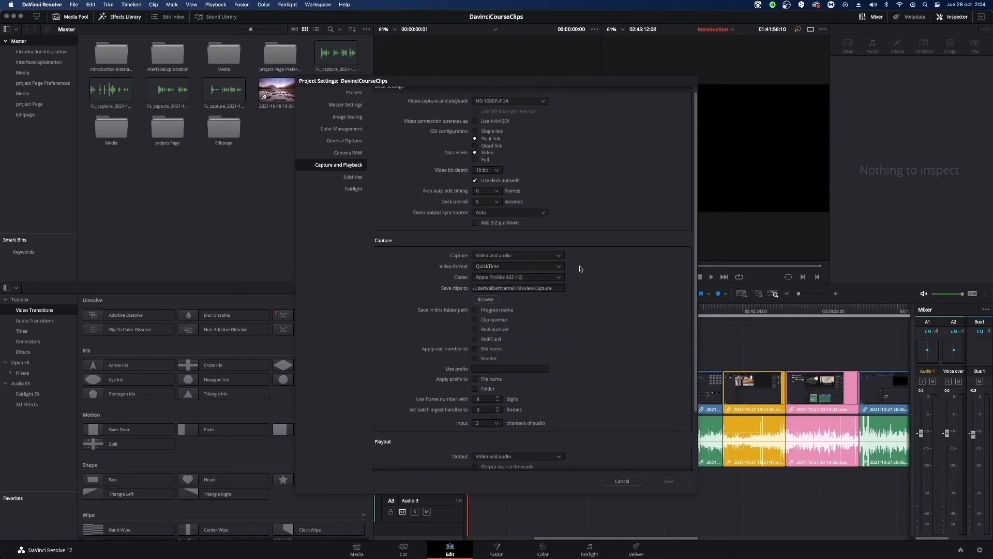
click(520, 288)
click(611, 293)
click(627, 482)
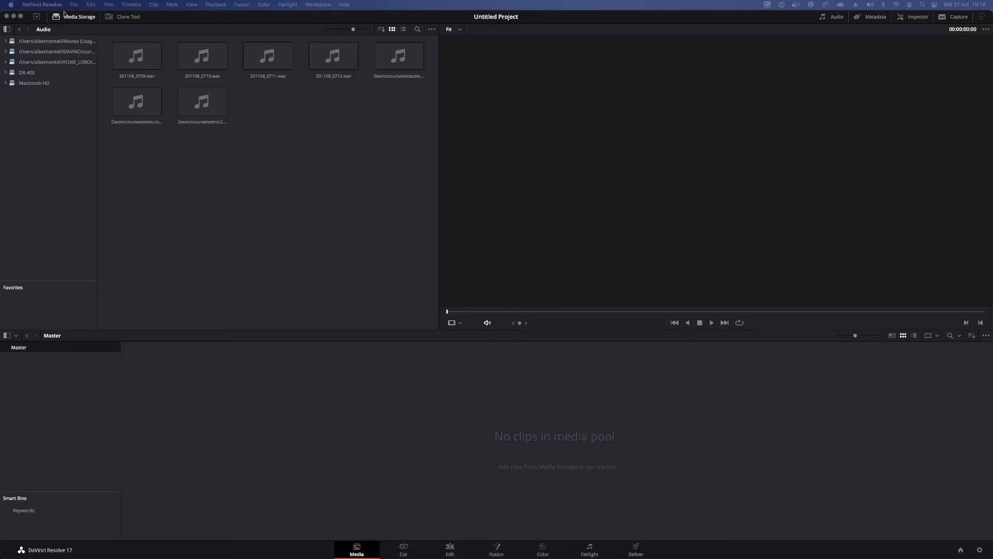
View the contents of the Macintosh HD, REHERSALS, DAVINCIcourse and Movies media storage locations.
click(30, 86)
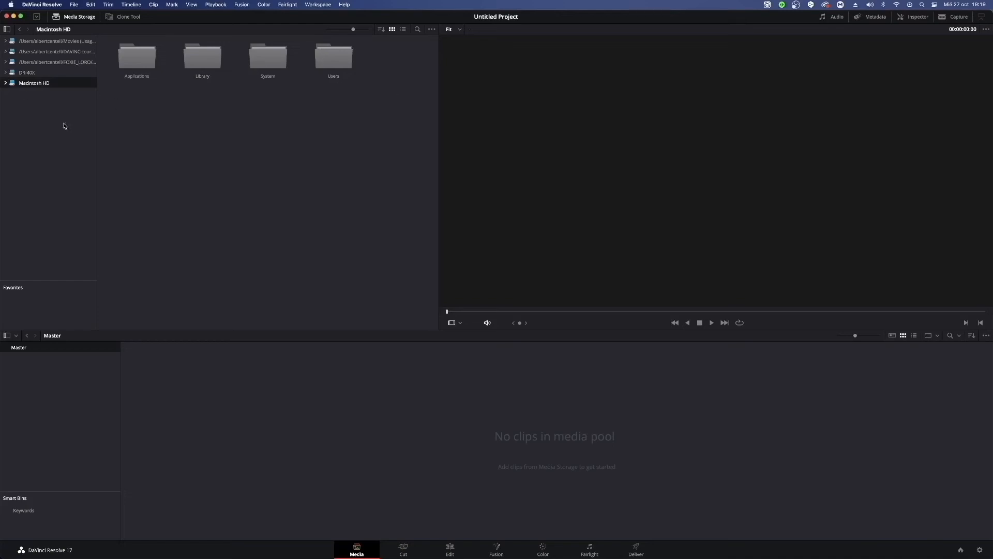
click(57, 62)
click(56, 51)
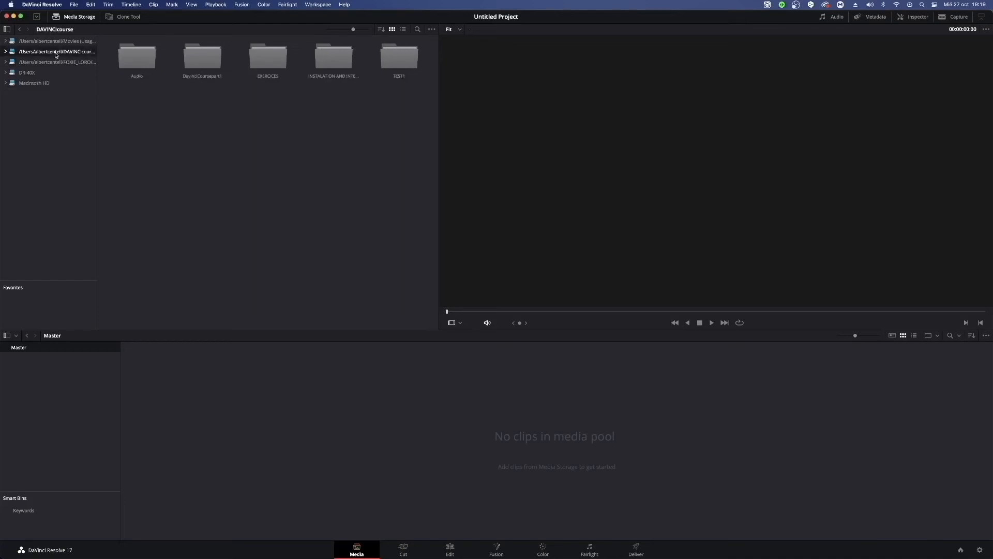
click(55, 41)
click(51, 142)
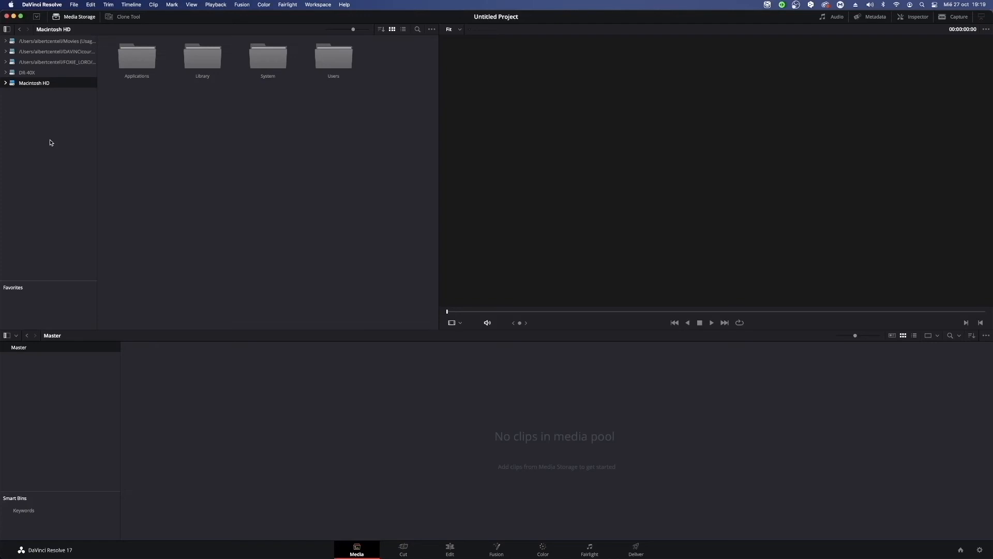
Expand Macintosh HD in the media storage, look through its Library folder, and collapse the drive again.
click(6, 83)
click(22, 104)
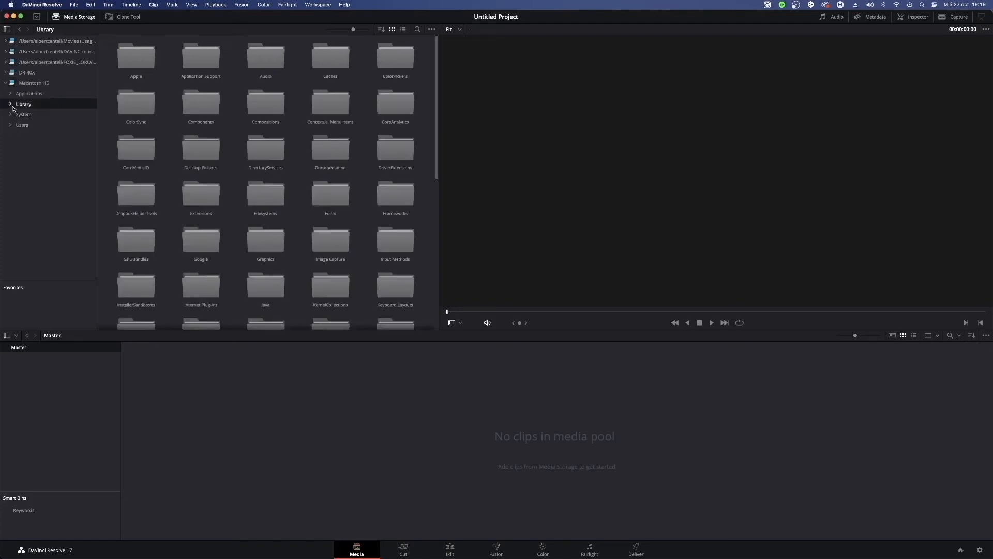
scroll(250, 200, down, 5)
scroll(249, 200, up, 5)
click(29, 82)
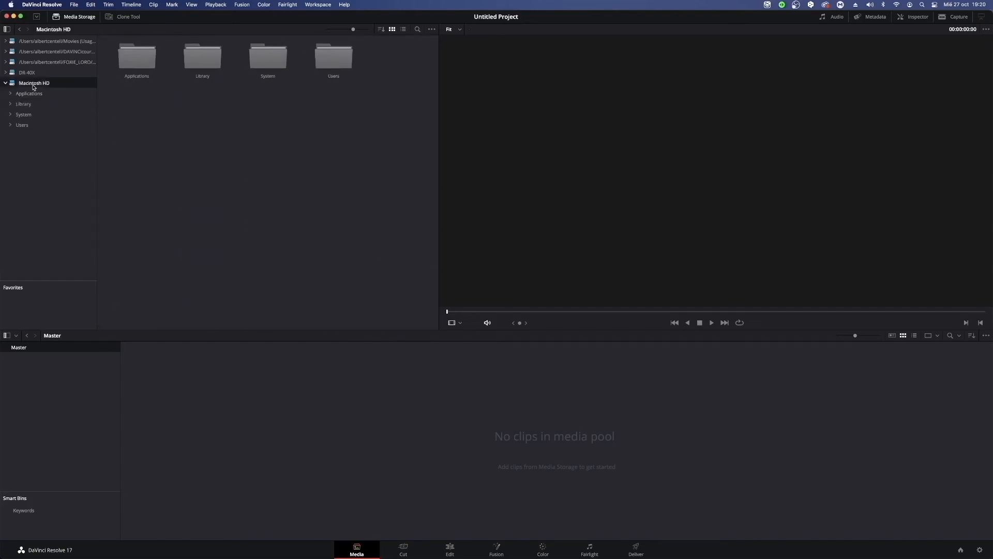
click(5, 84)
Try to add the REHERSALJULY_2021 folder inside REHERSALS as a new media storage location.
right_click(36, 142)
click(52, 148)
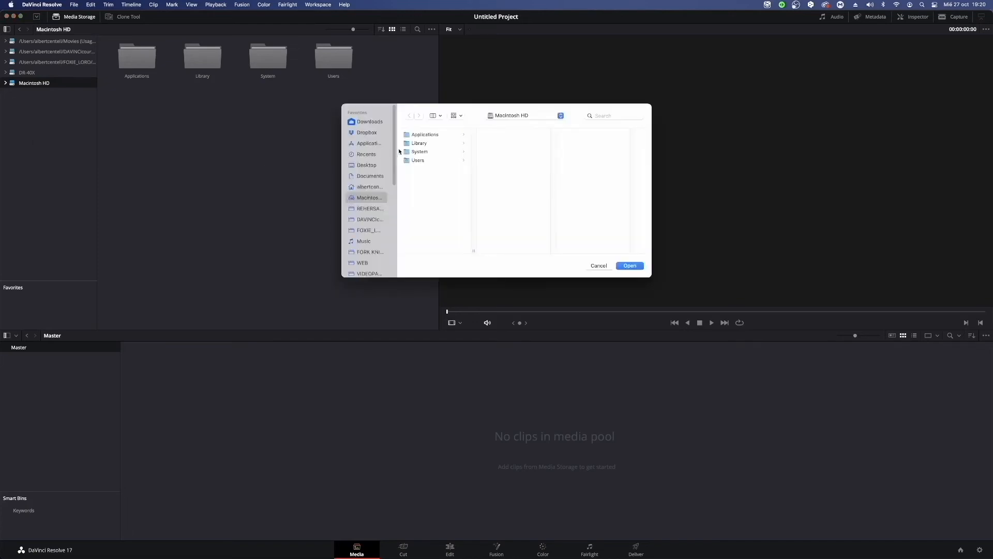
click(369, 208)
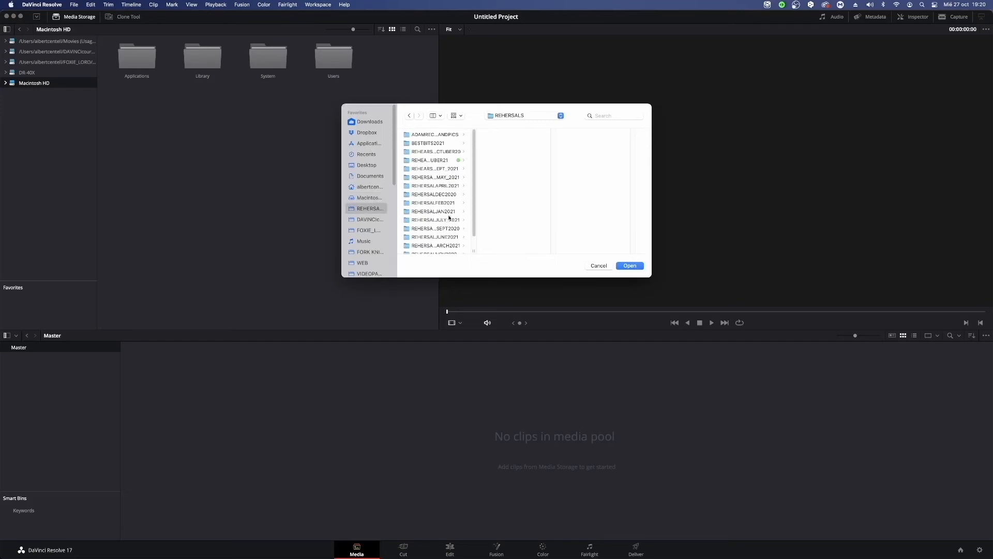
click(449, 218)
click(623, 266)
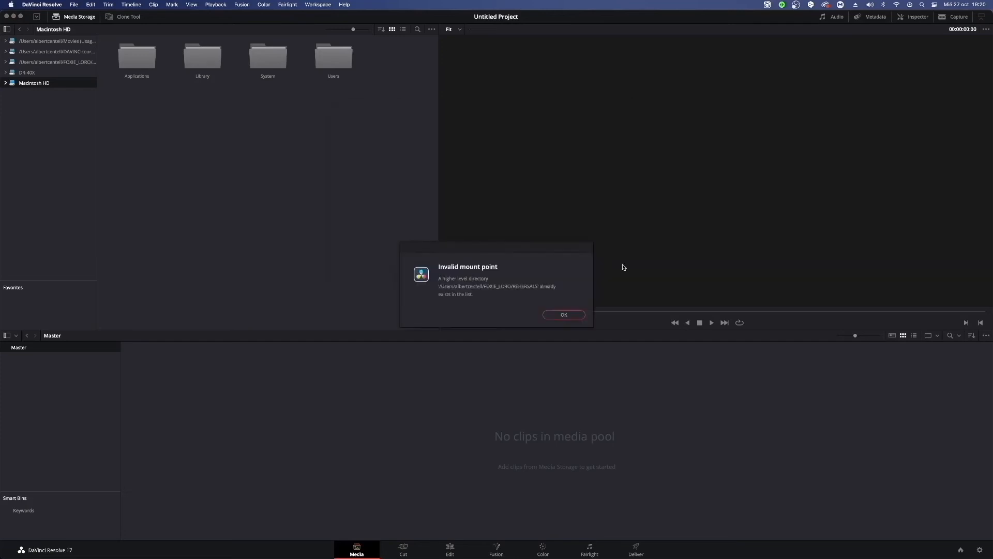
click(564, 314)
Widen the storage location list to fit the full folder paths, viewing the contents of REHERSALS and DR-40X.
click(56, 64)
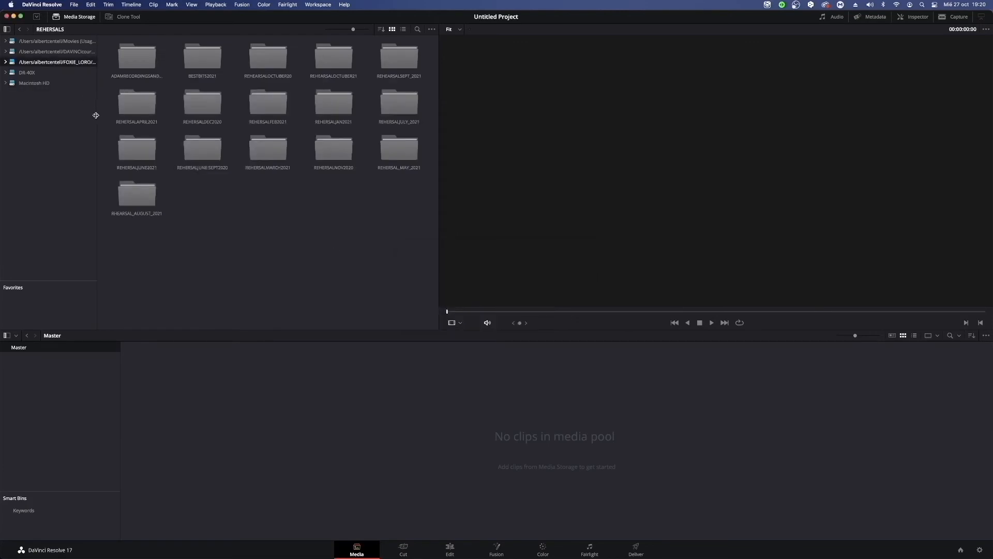
drag(97, 115, 171, 126)
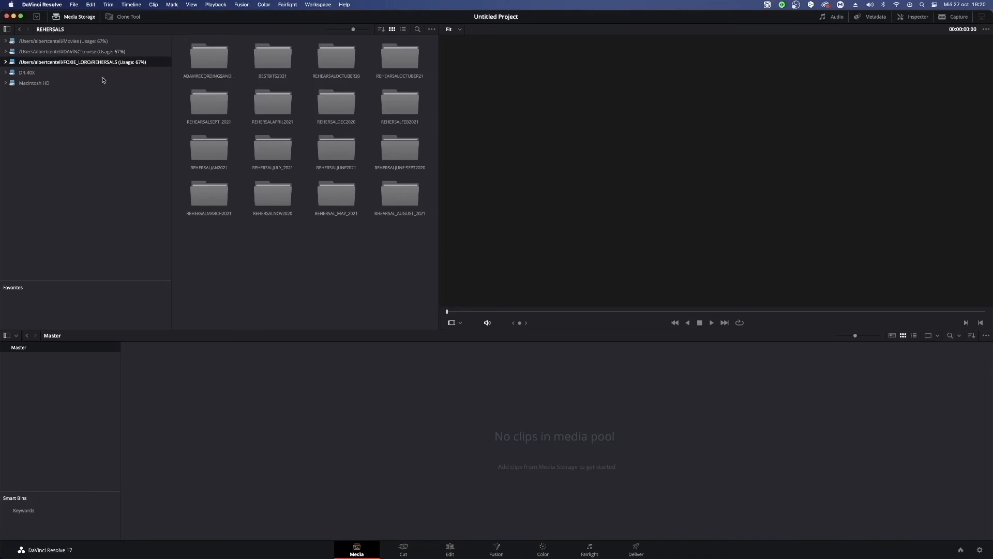
click(29, 73)
Add the CanalYoutubePymes folder inside VIDEOPARAPYMES as a new media storage location.
right_click(46, 98)
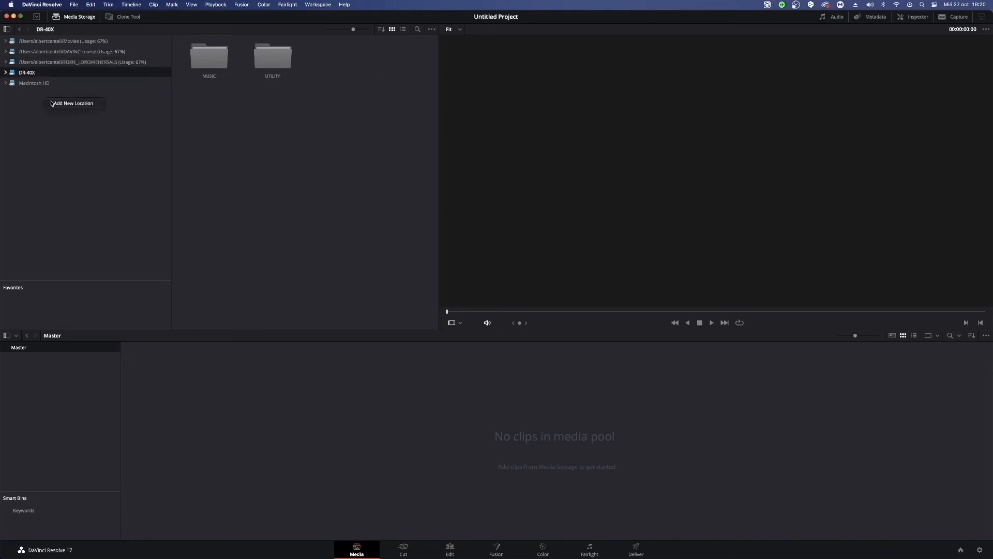
click(78, 103)
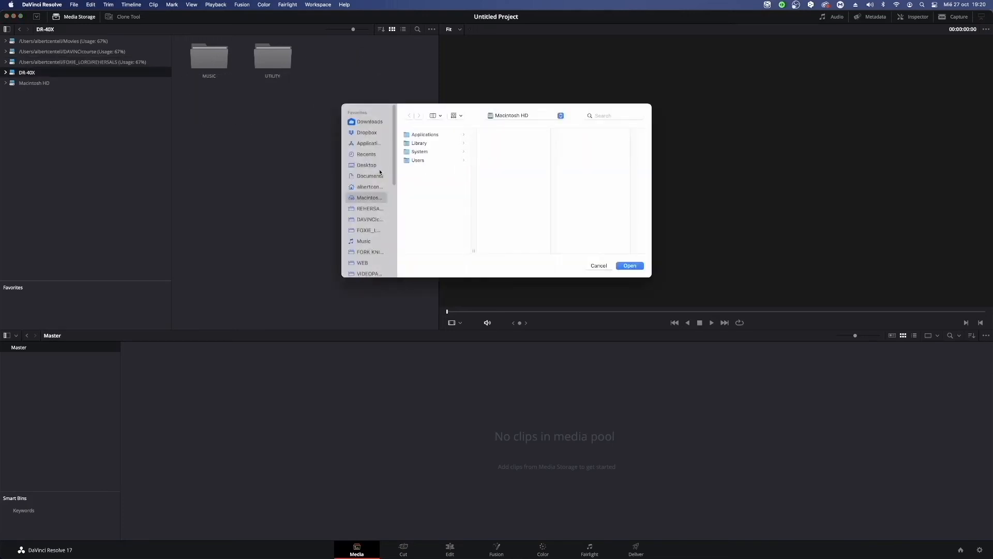
scroll(376, 176, down, 5)
scroll(385, 180, up, 5)
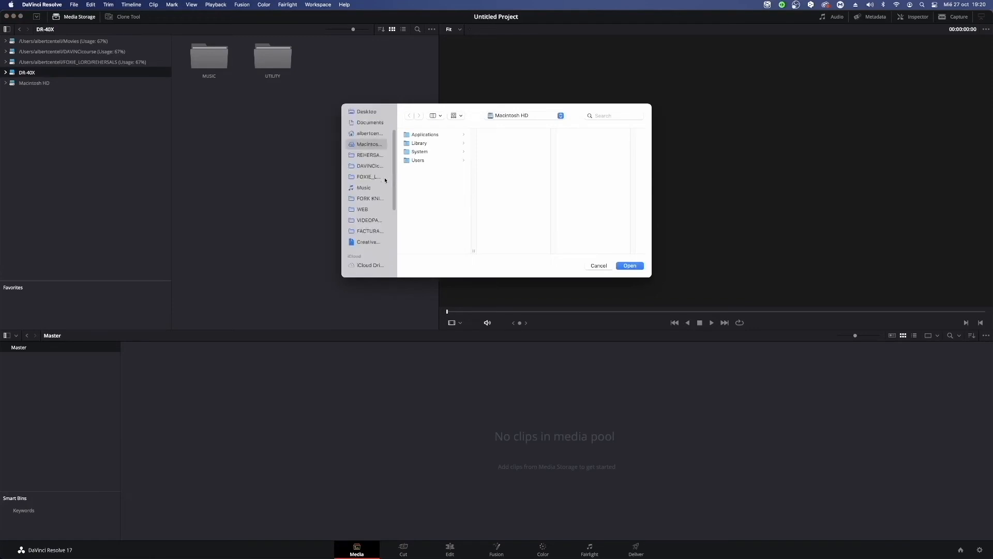
click(374, 223)
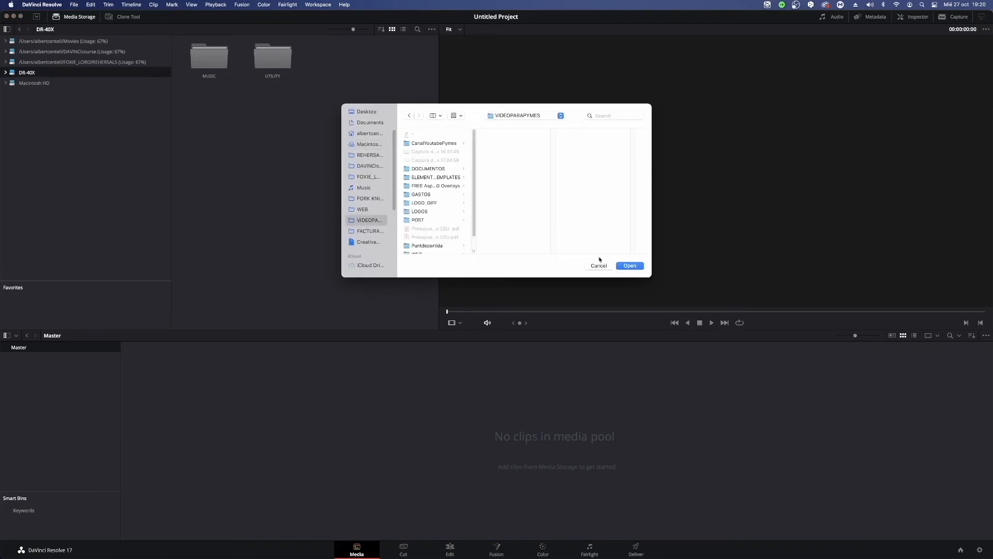
click(438, 144)
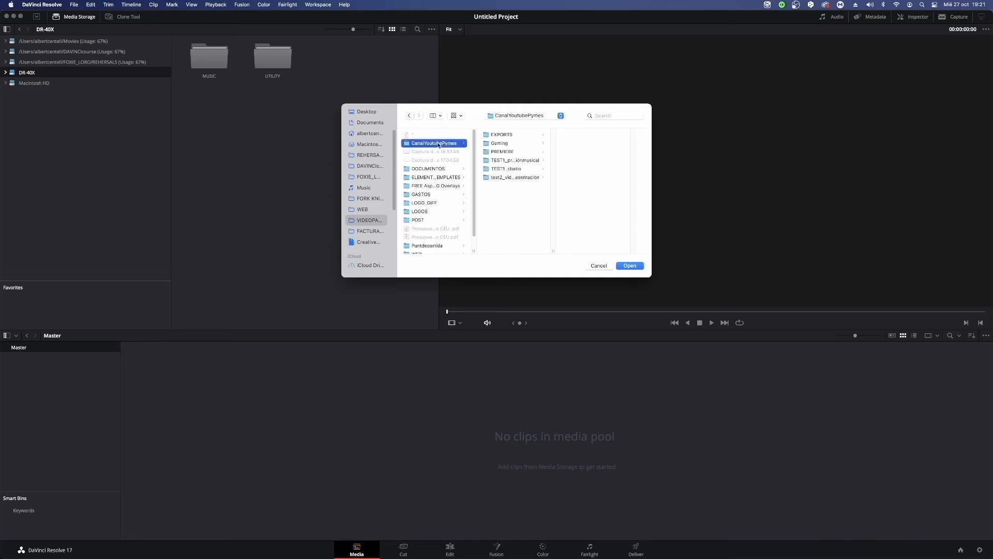
click(629, 266)
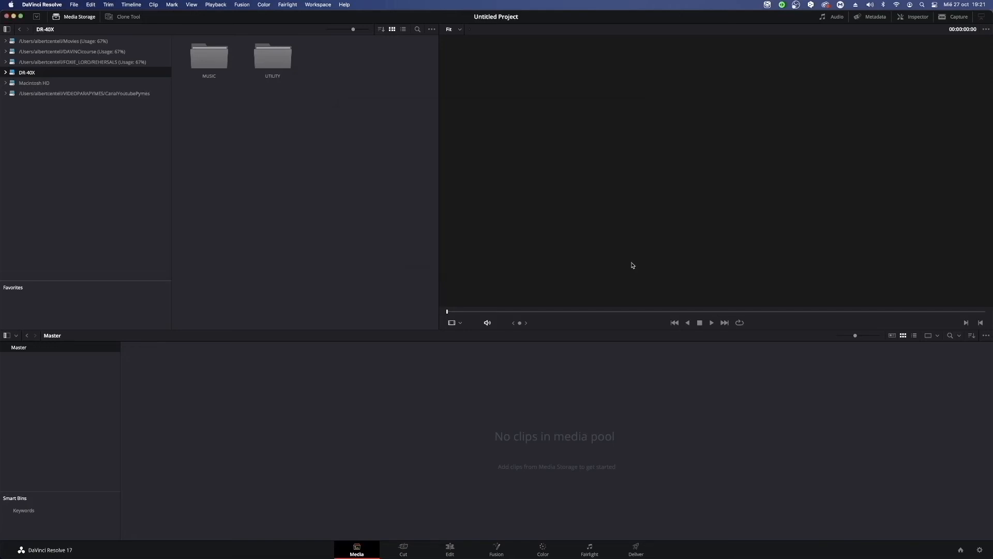
Browse the CanalYoutubePymes location, including the TEST1_studio pictures, TEST1_producciónmusical and EXPORTS, and collapse its folder tree.
click(95, 94)
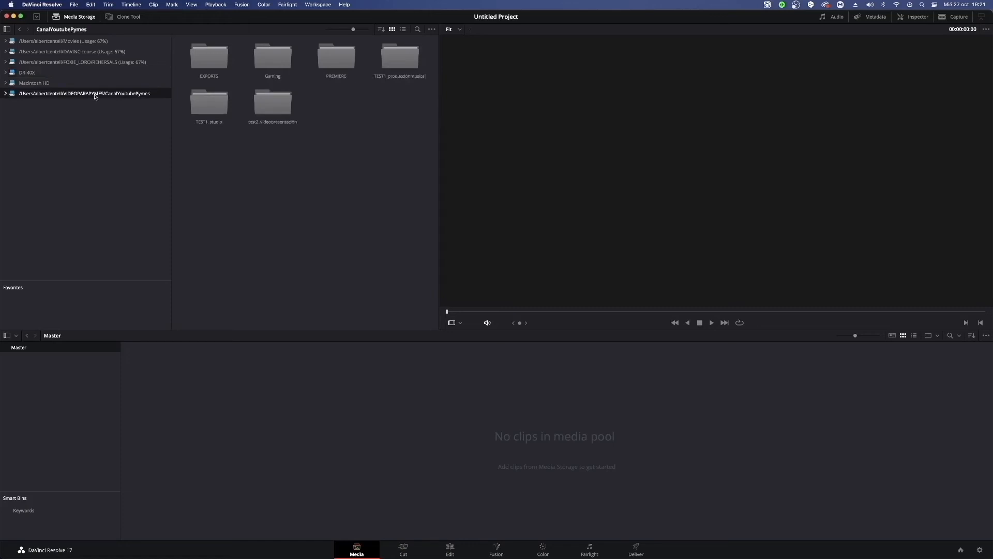
double_click(212, 102)
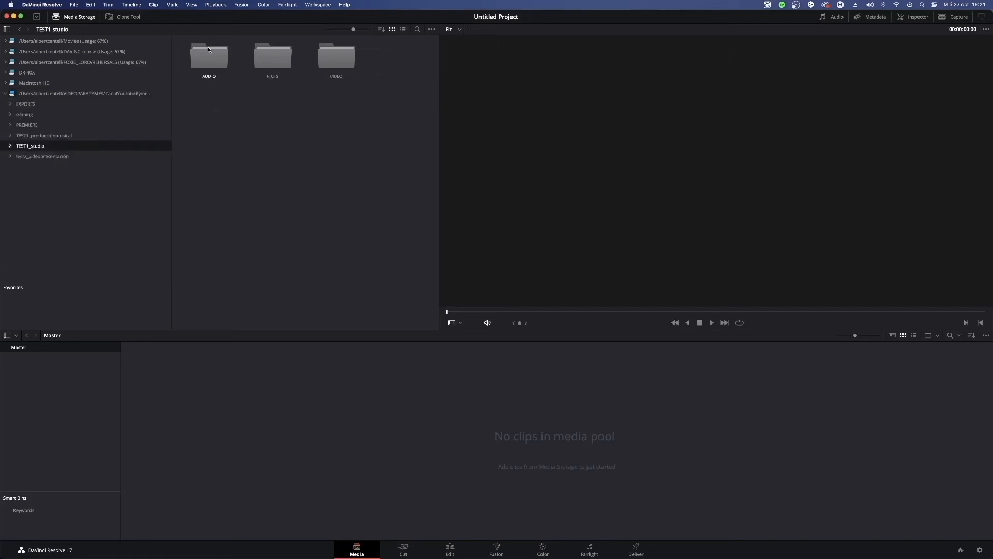
double_click(273, 57)
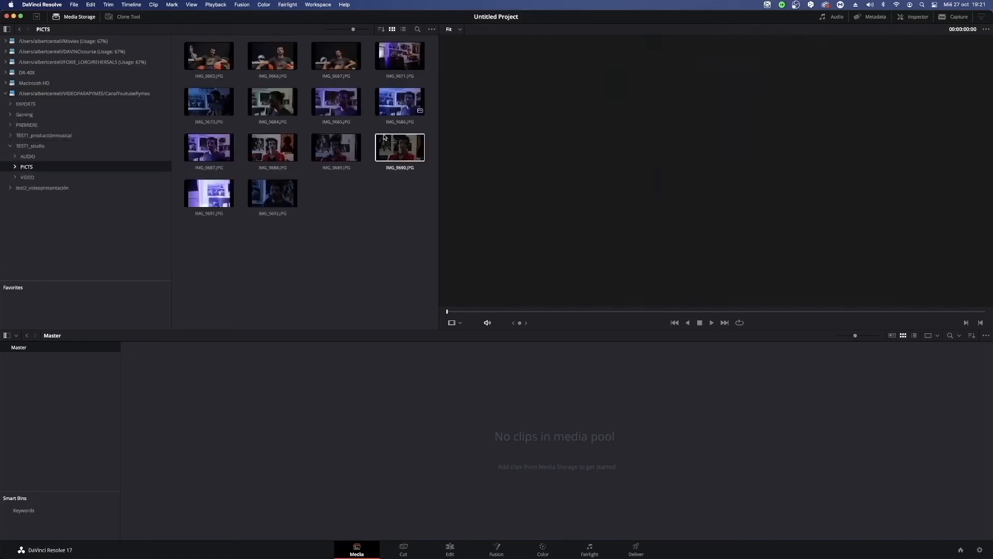
click(31, 135)
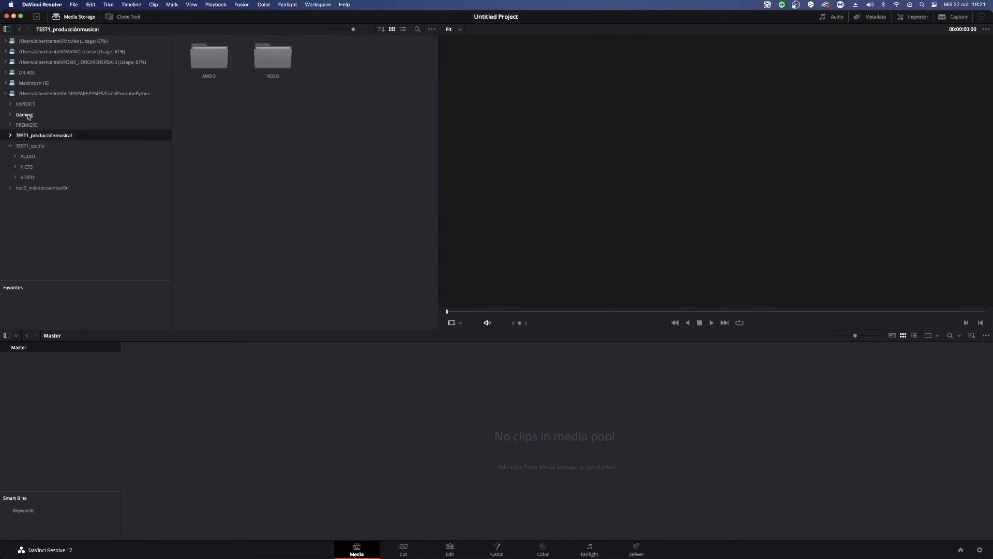
click(26, 104)
click(42, 94)
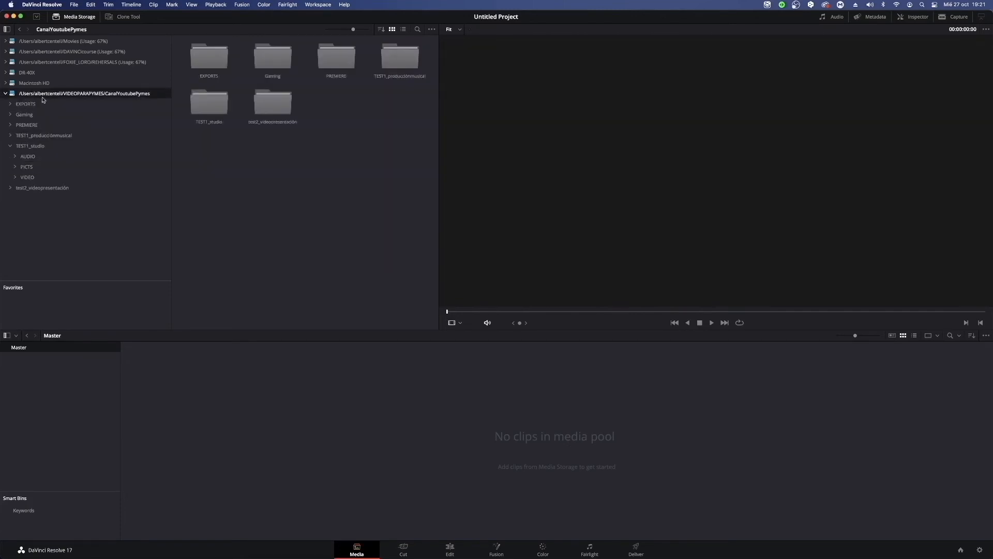
click(5, 93)
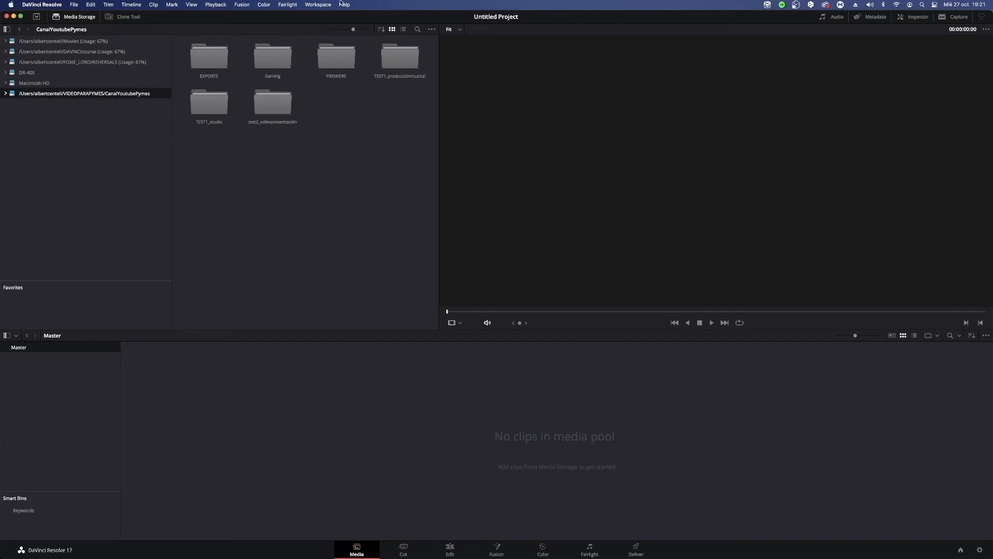
Remove the CanalYoutubePymes folder from the media storage locations in the preferences and save.
click(64, 7)
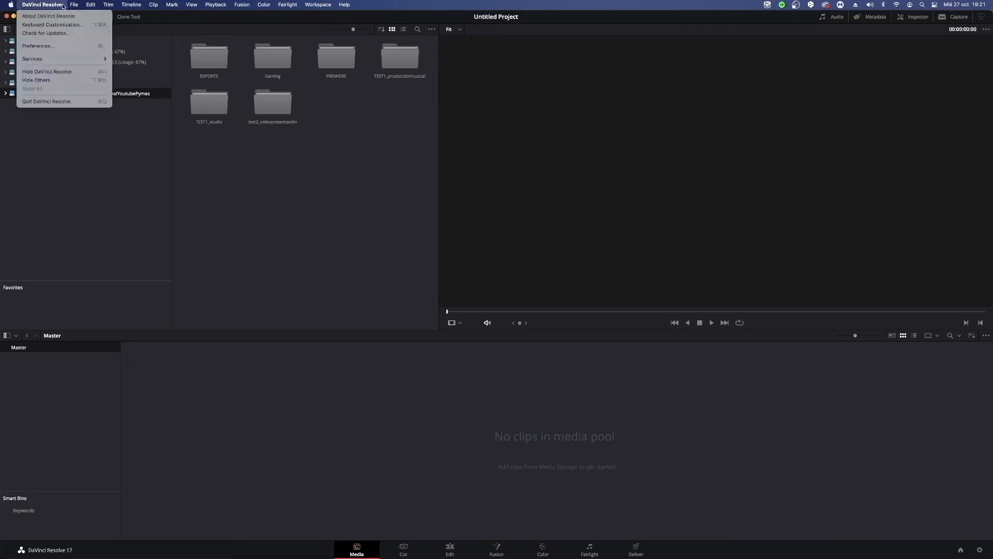
click(68, 48)
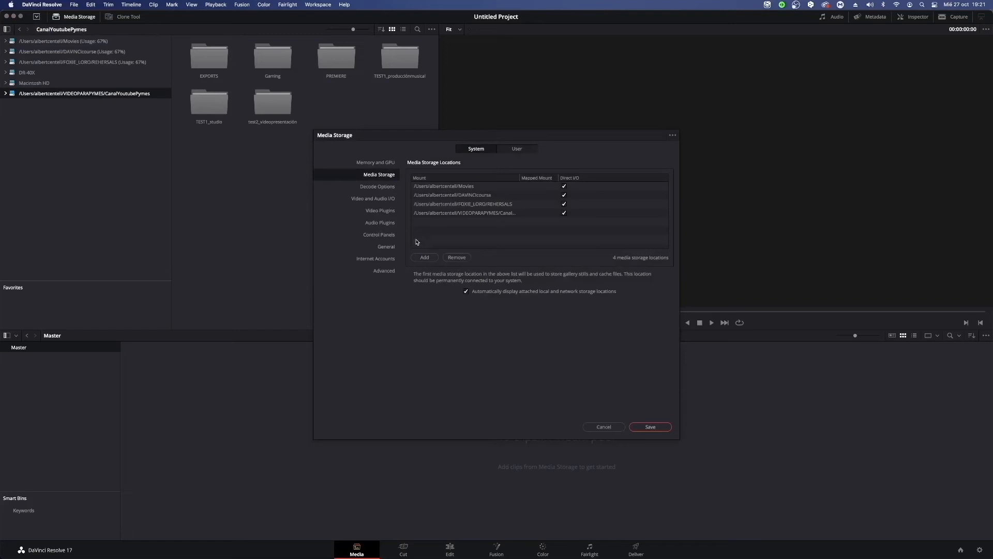
click(455, 186)
click(455, 212)
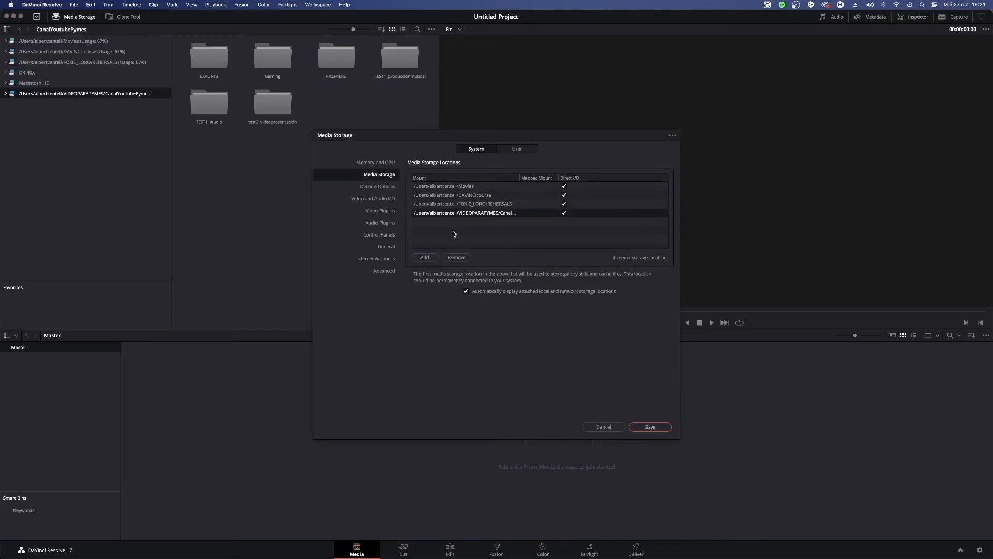
click(458, 258)
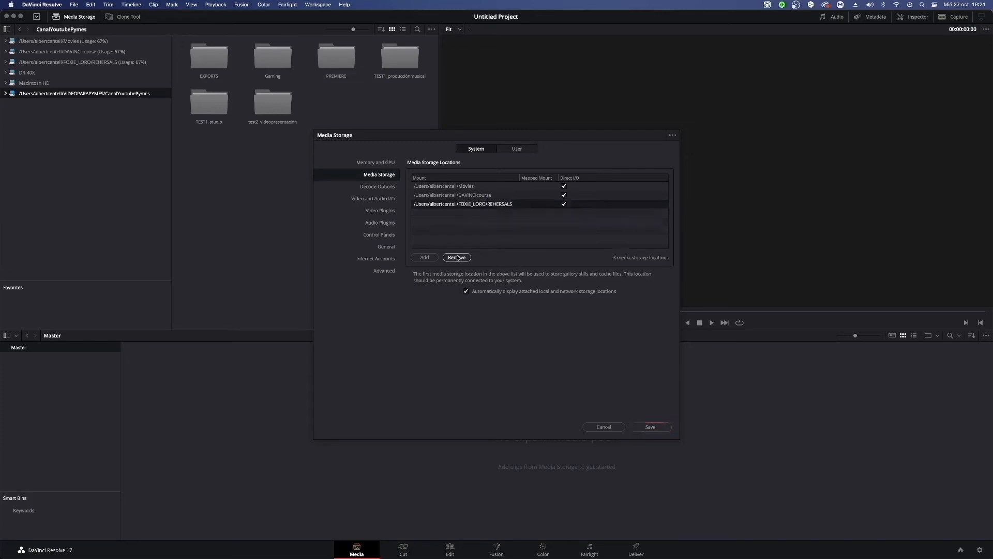
click(656, 428)
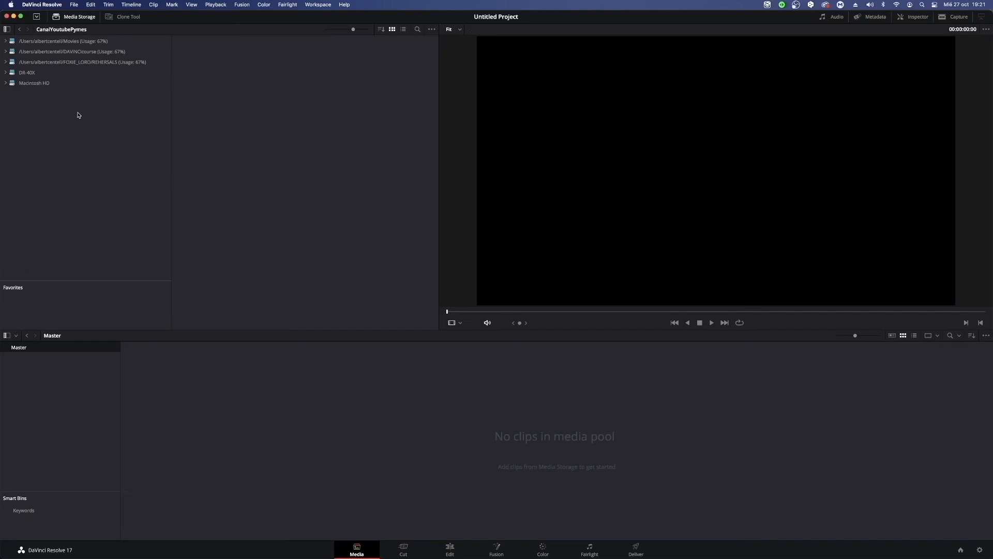
Examine the contents of the Macintosh HD, Movies, DAVINCIcourse, REHERSALS and DR-40X storage locations.
click(39, 82)
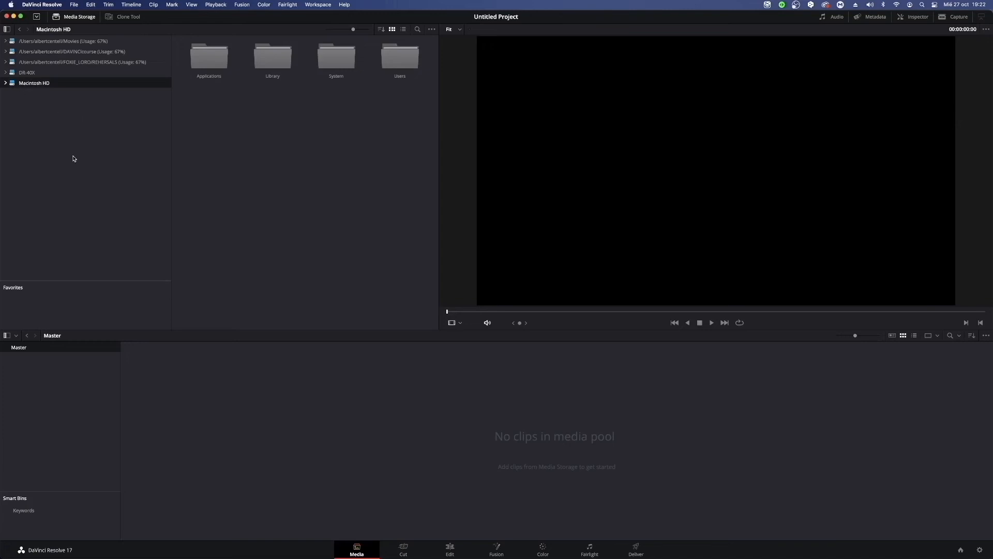
right_click(40, 114)
click(128, 187)
click(63, 41)
click(61, 52)
click(66, 62)
click(61, 54)
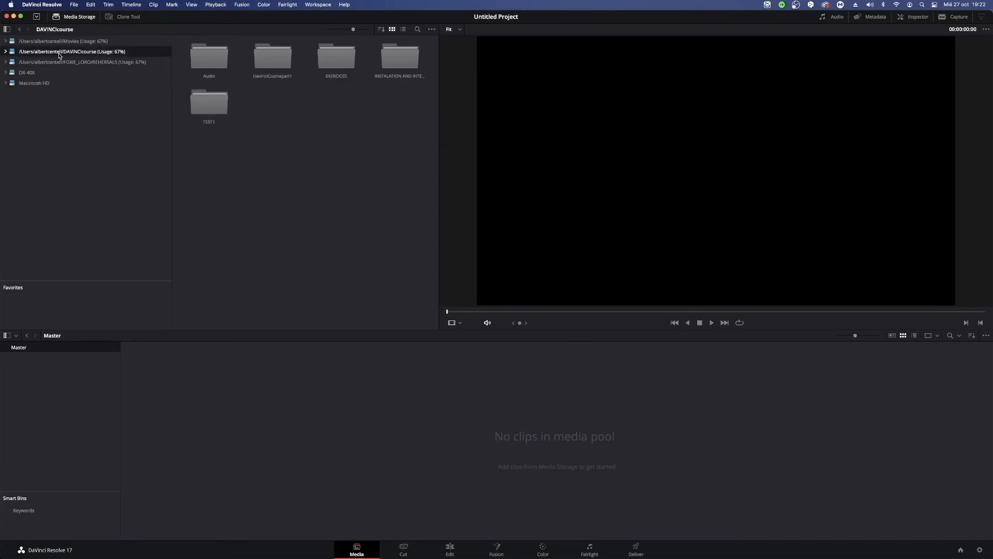
click(61, 71)
click(69, 63)
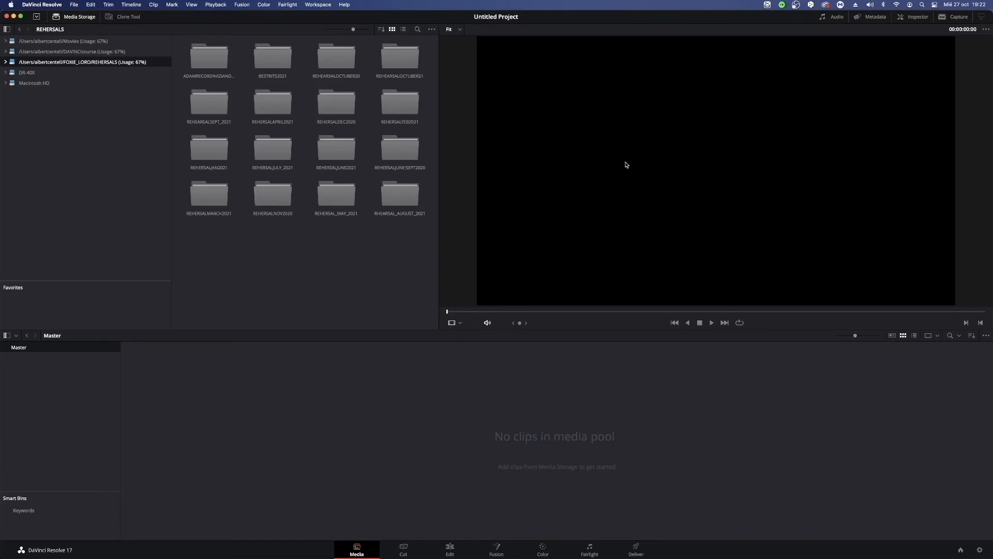
click(35, 72)
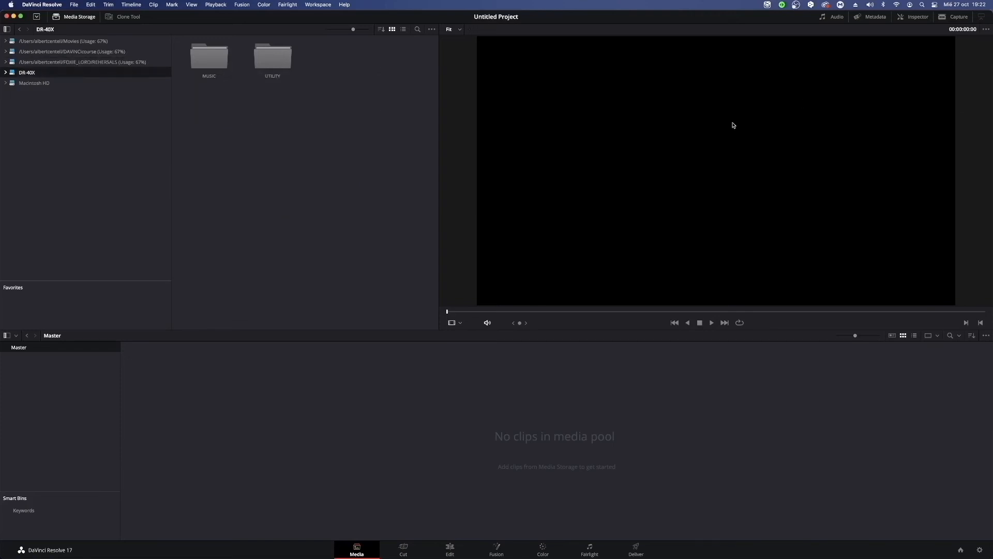
click(80, 53)
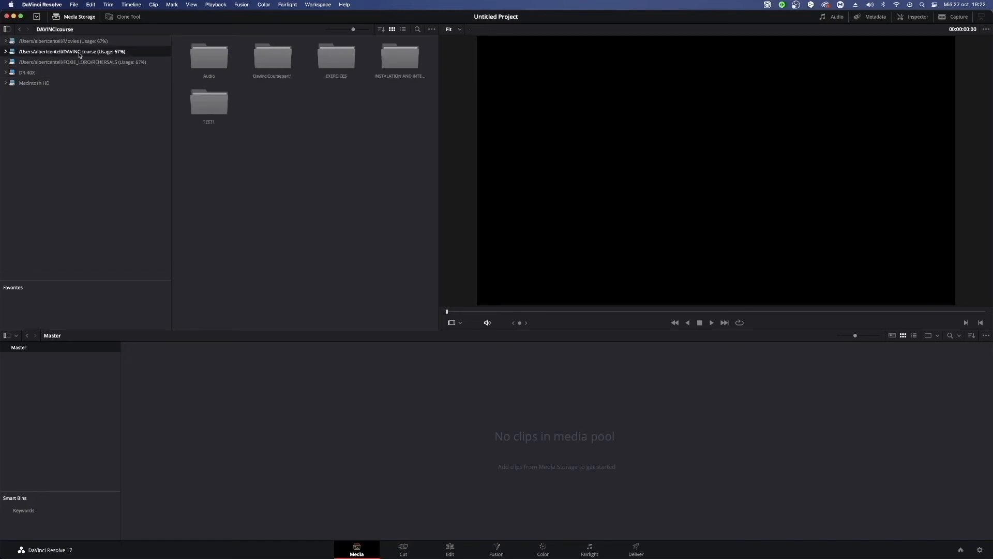
click(269, 58)
double_click(288, 50)
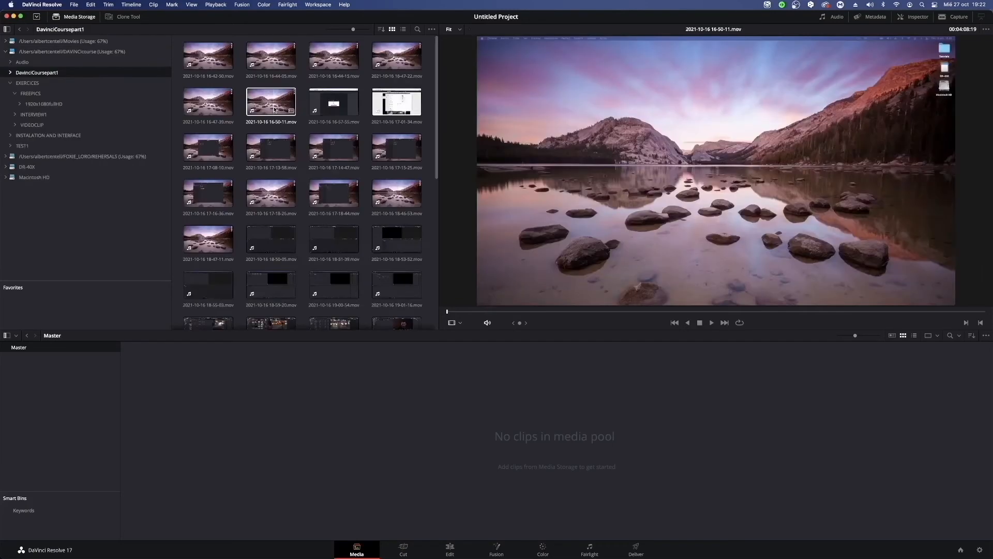
click(276, 110)
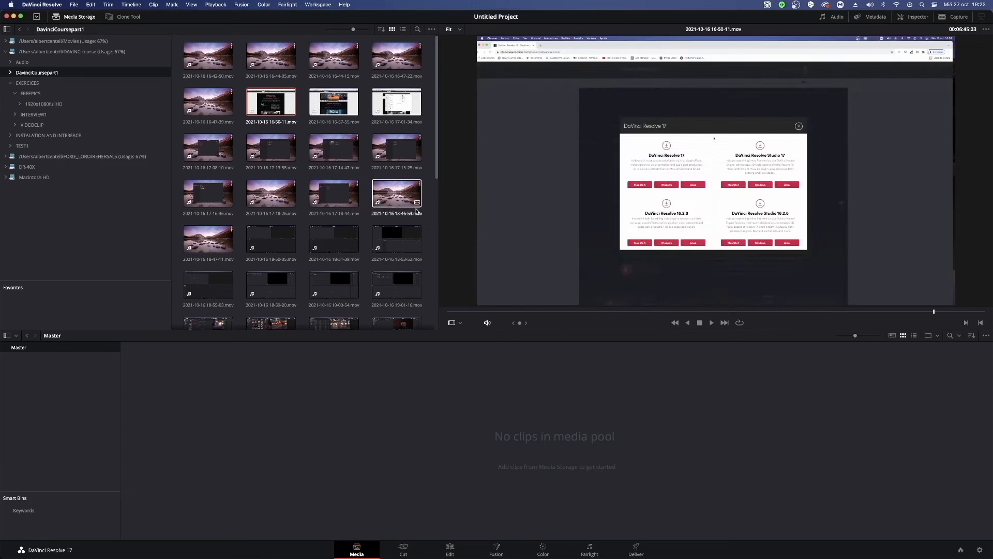
click(215, 68)
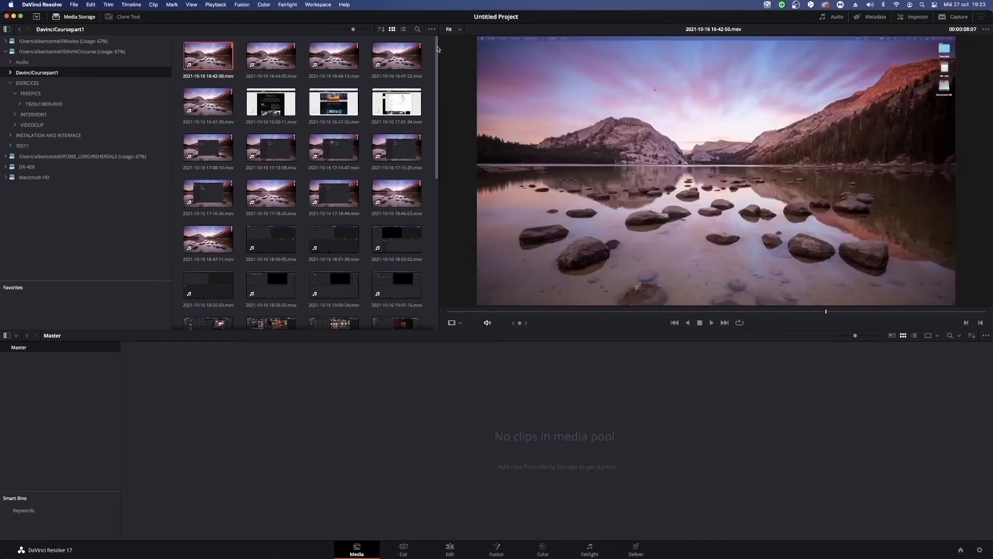
Select all the clips in the DavinciCoursepart1 folder at once, and clear the selection.
drag(436, 49, 437, 199)
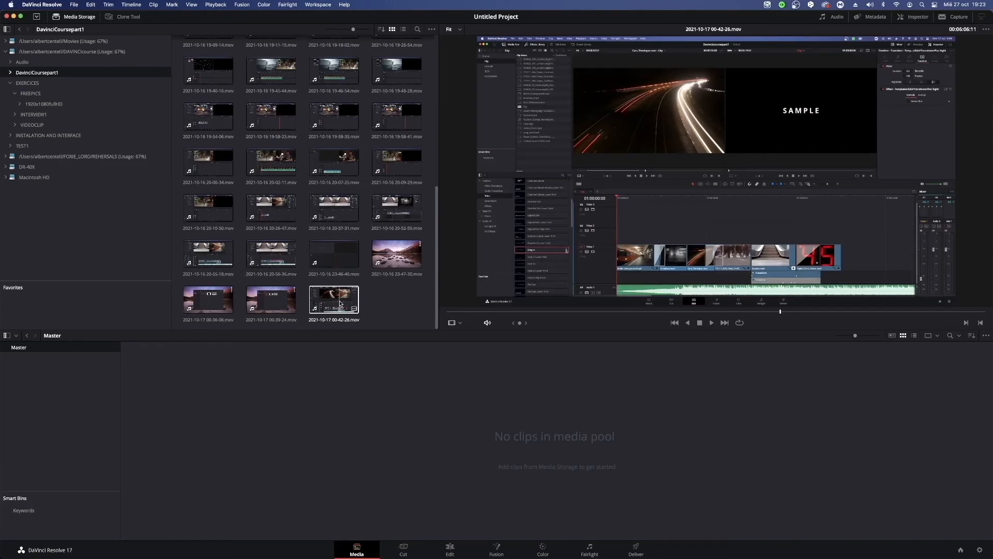
key(super+a)
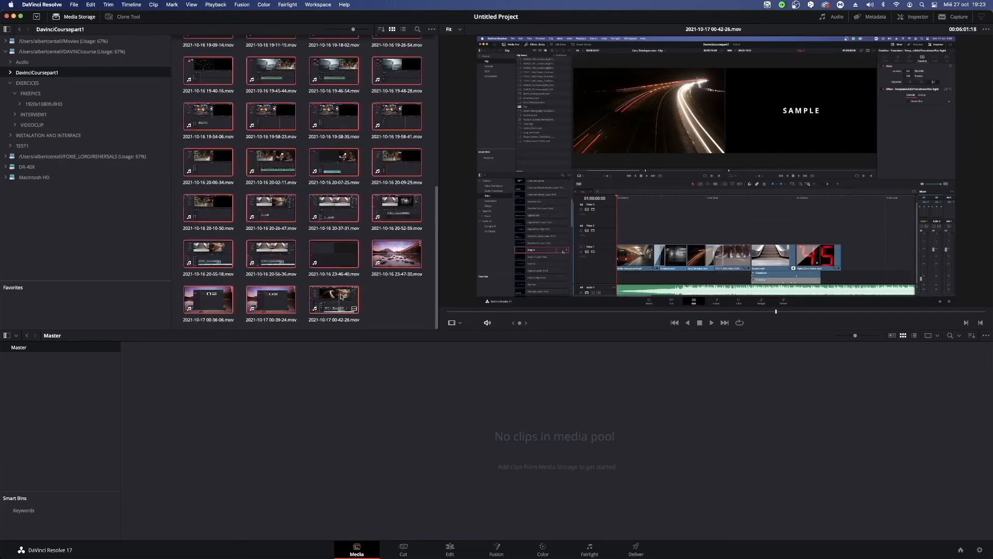
scroll(345, 232, up, 15)
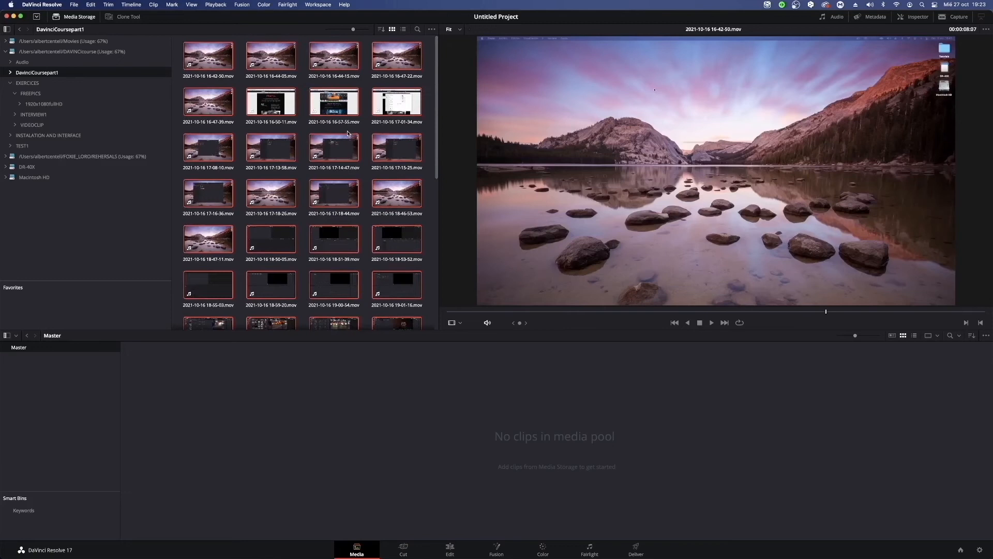
click(363, 87)
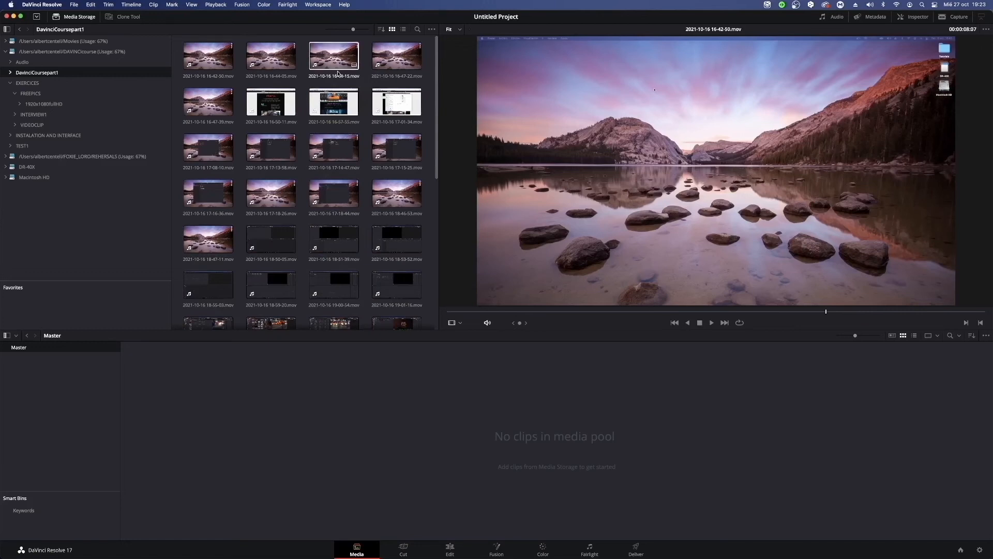
Select the separate clips 16-50-11, 17-18-44, 18-55-03 and 19-00-54 together, and clear the selection.
click(269, 118)
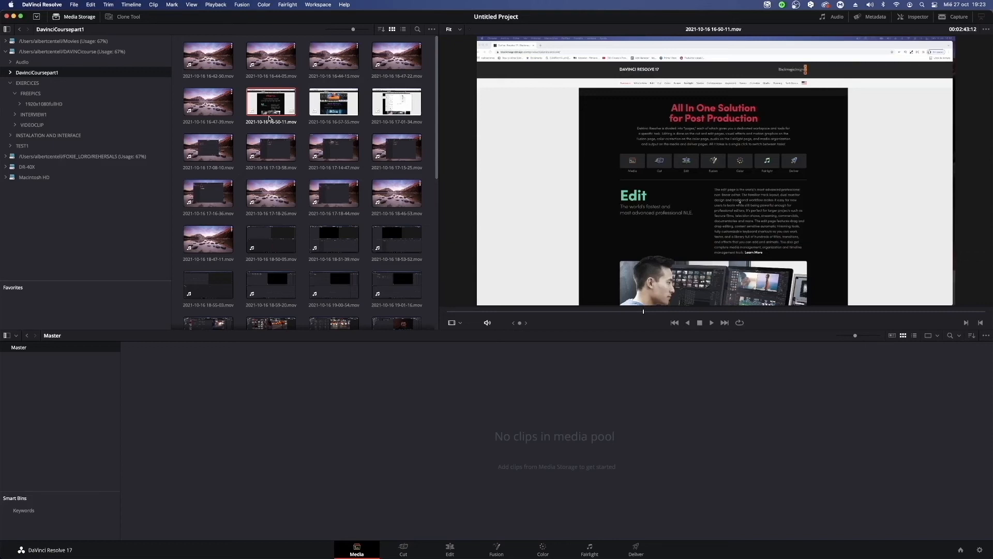
super+click(320, 199)
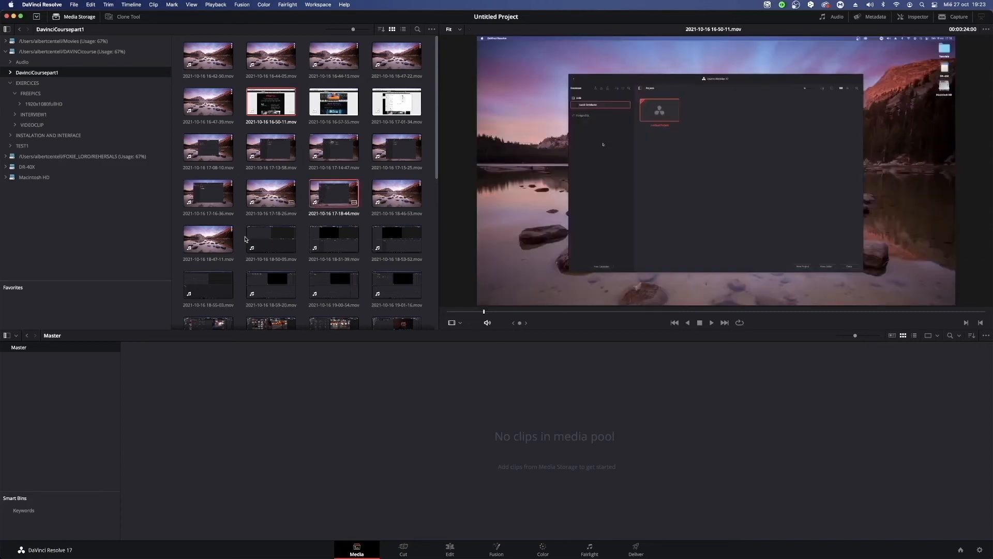
super+click(210, 285)
super+click(339, 284)
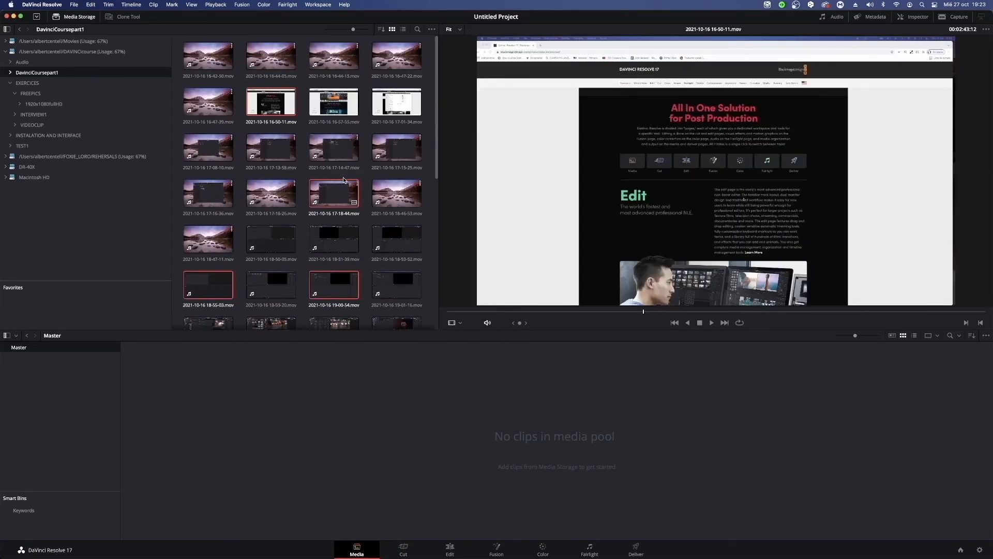
click(371, 173)
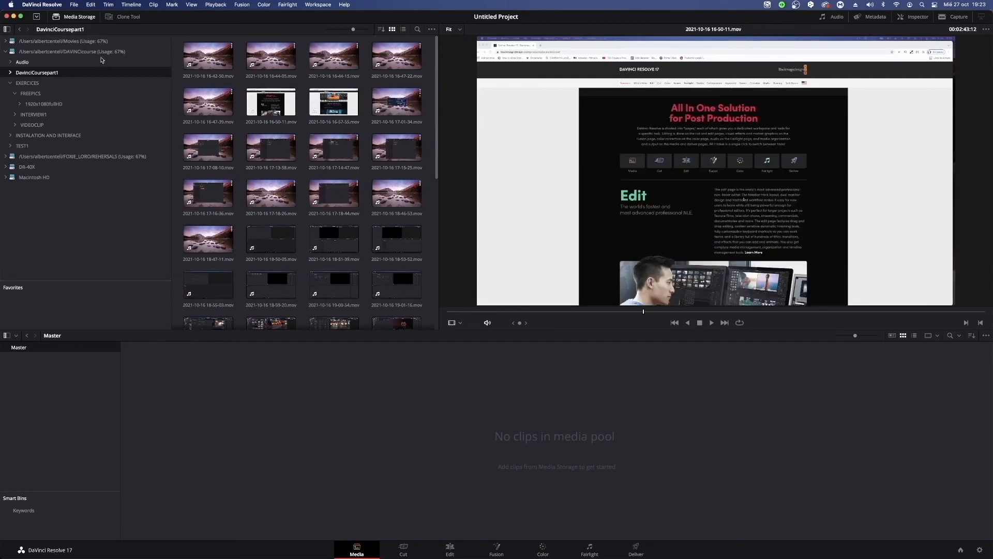
Hide and show the storage location list beside the clip thumbnails several times, leaving it shown.
click(7, 30)
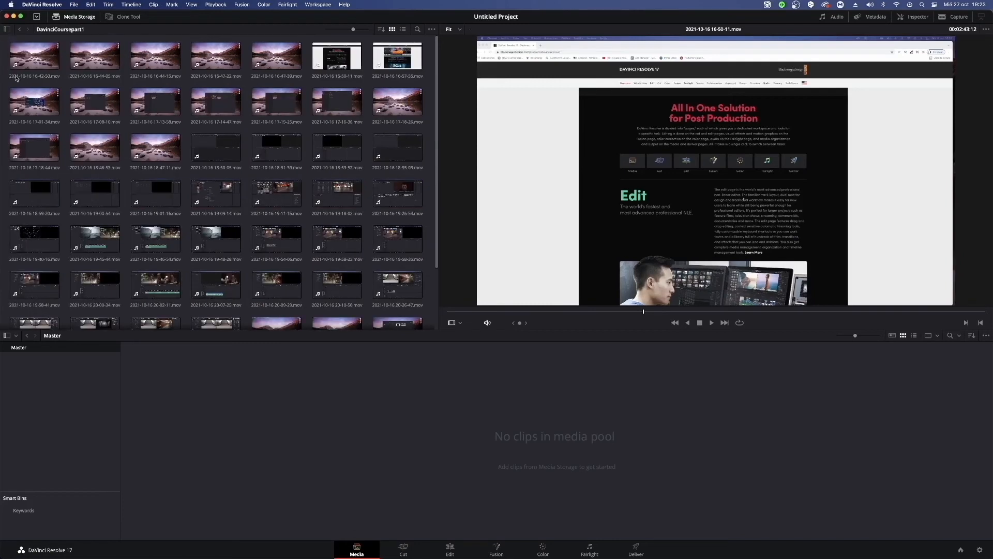
click(7, 29)
click(7, 30)
click(7, 30)
click(7, 30)
click(6, 29)
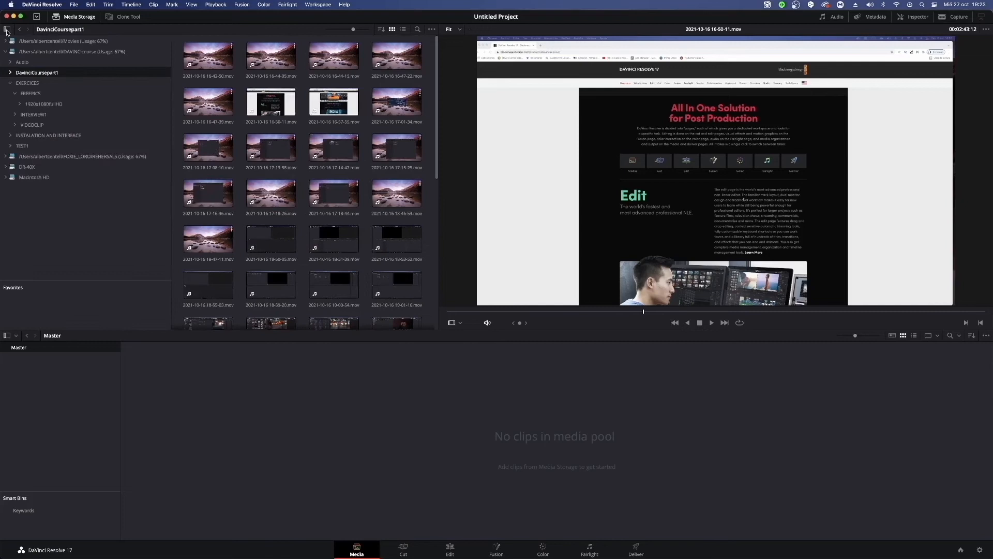
click(7, 29)
click(7, 29)
Hide and show the whole Media Storage area several times, leaving it shown beside the viewer.
click(82, 20)
click(82, 20)
click(82, 20)
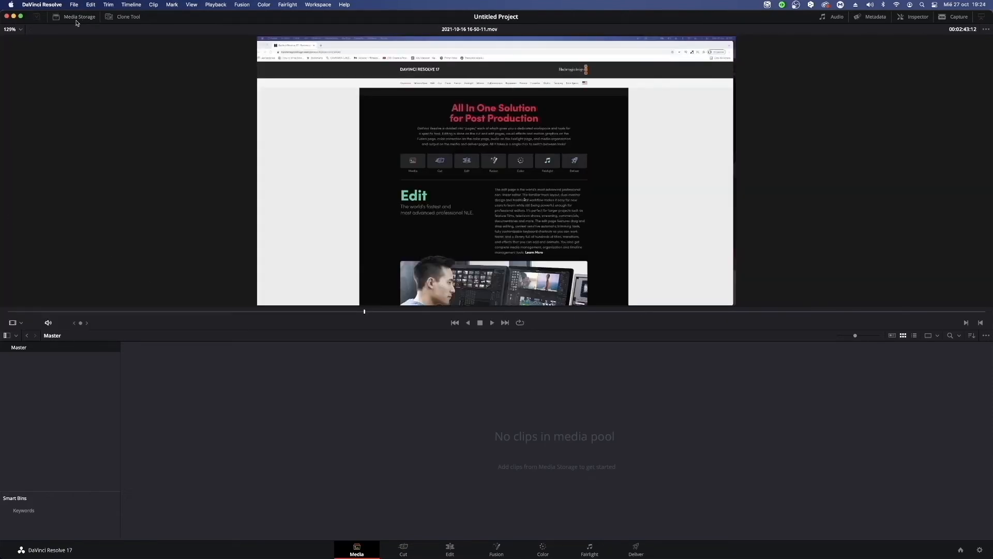
click(81, 20)
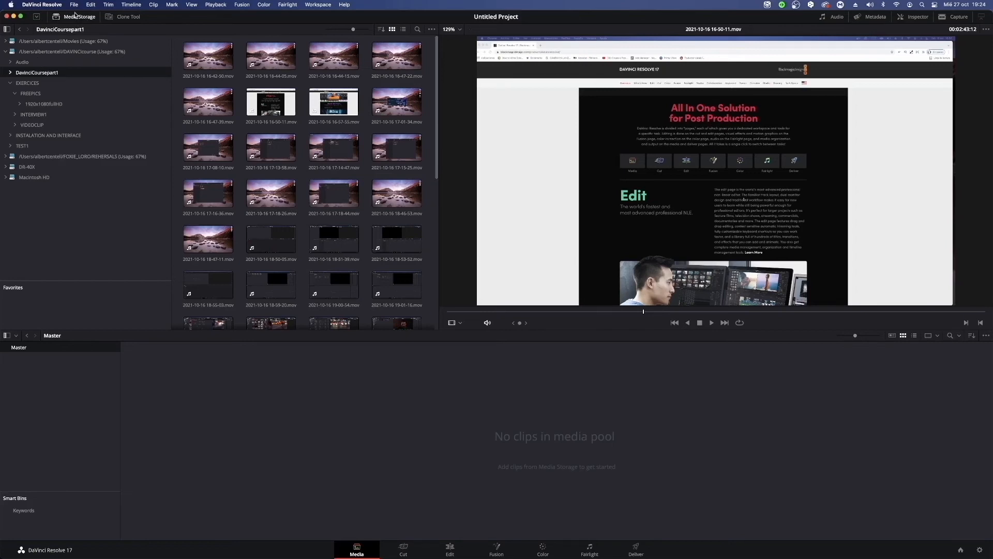
click(77, 18)
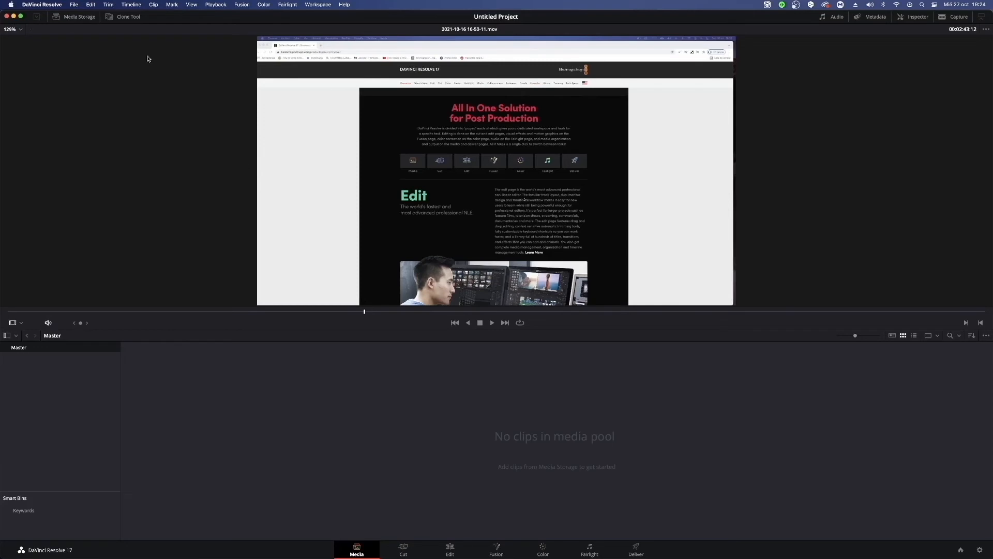
click(93, 20)
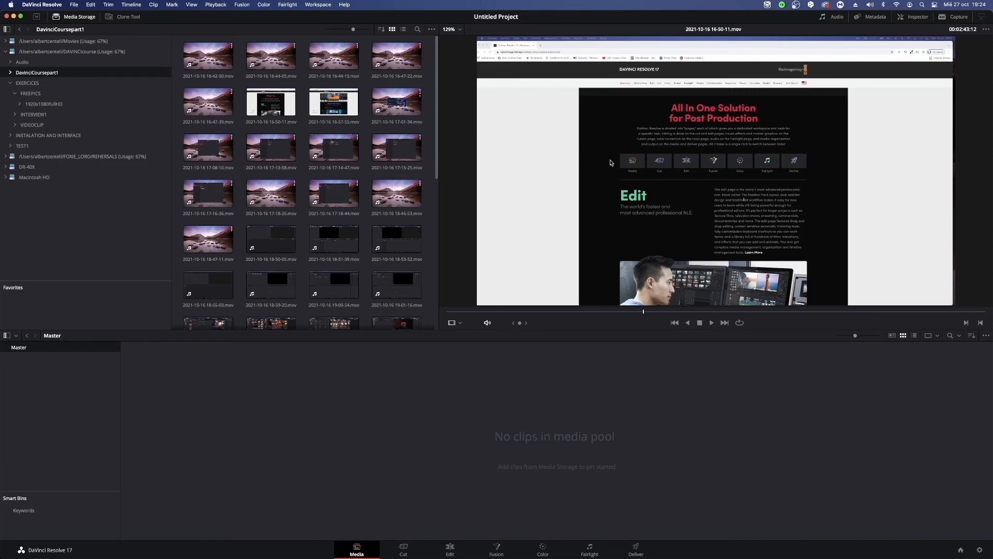
click(333, 202)
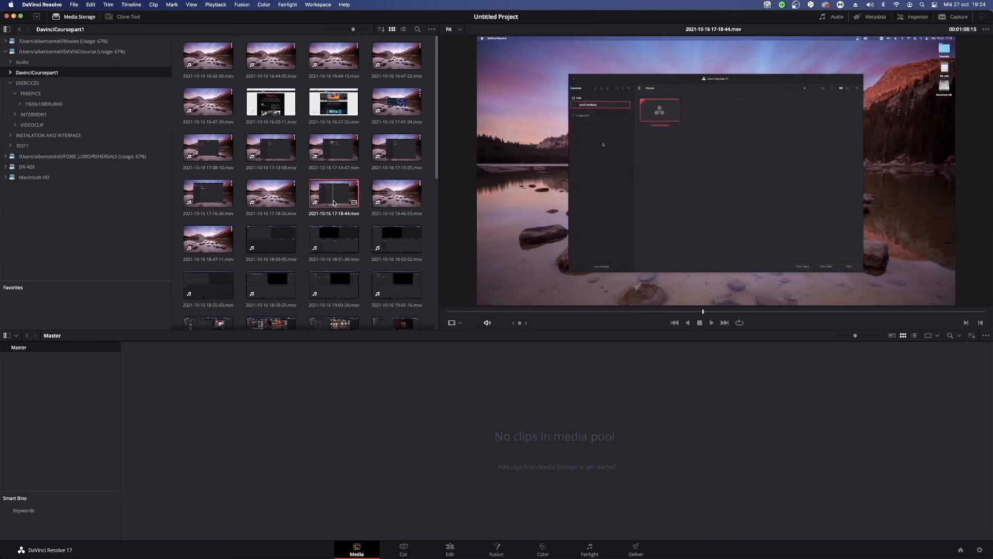
click(831, 20)
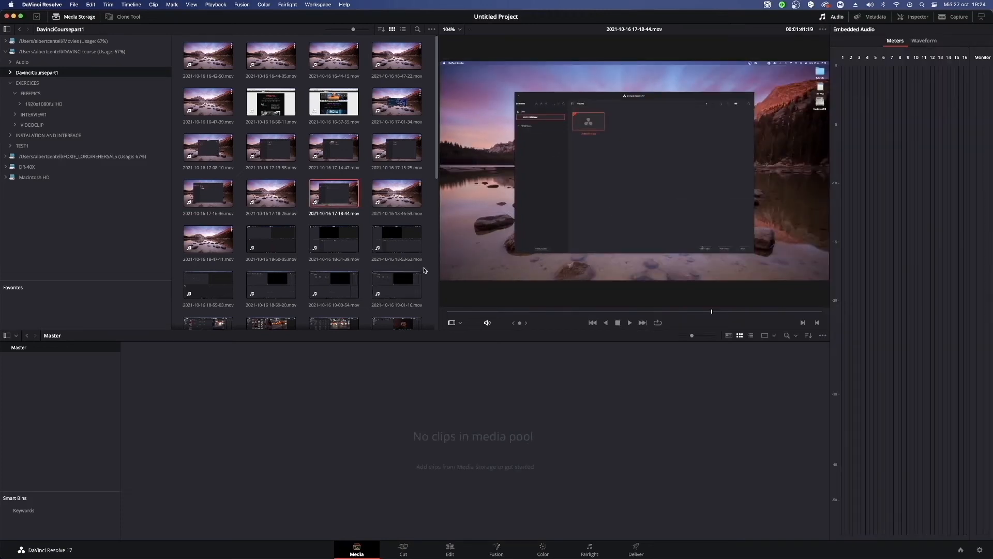
key(space)
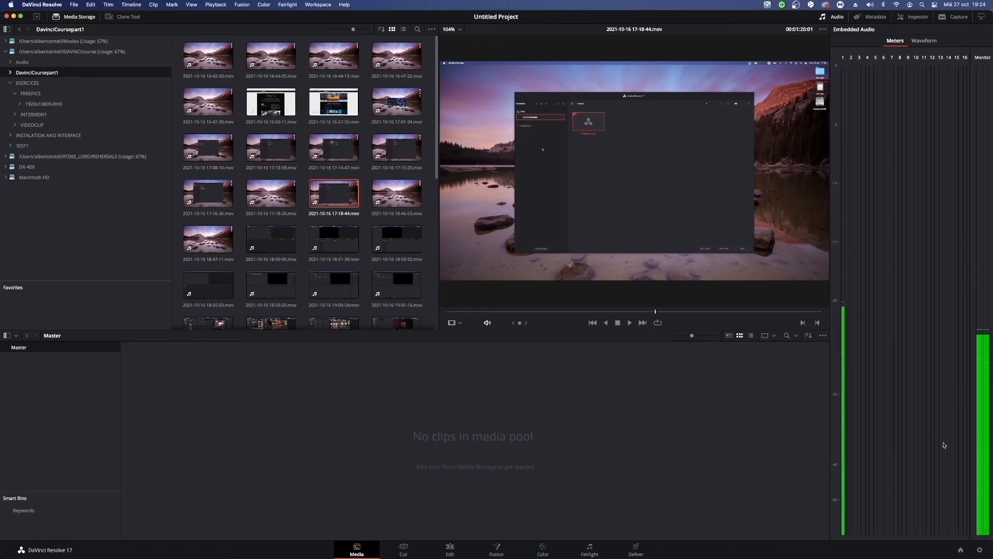
key(space)
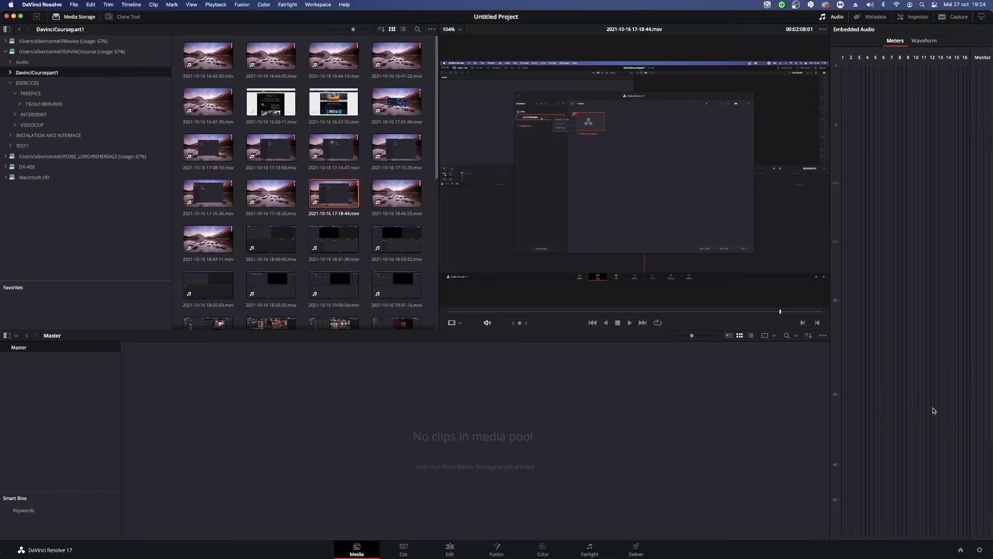
click(871, 17)
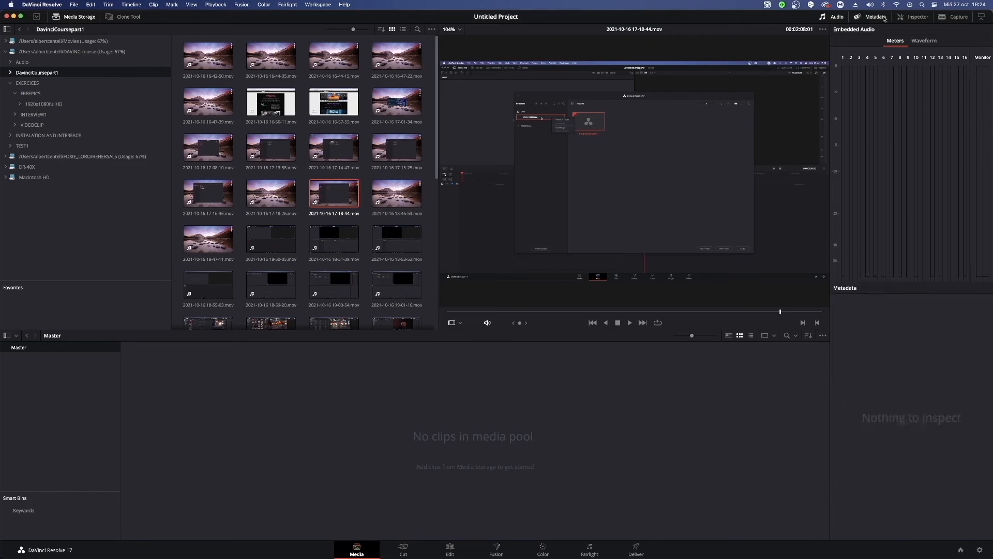
click(326, 193)
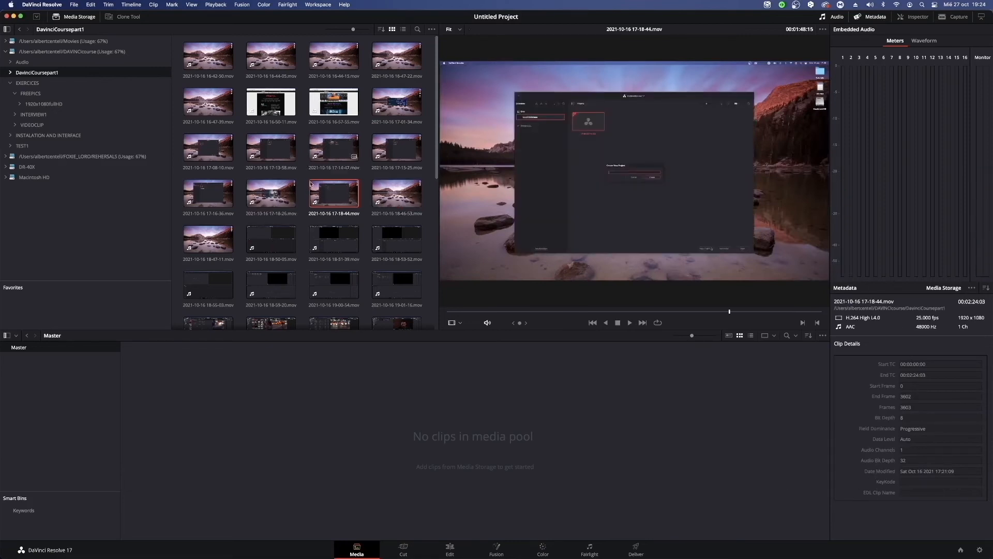
click(401, 197)
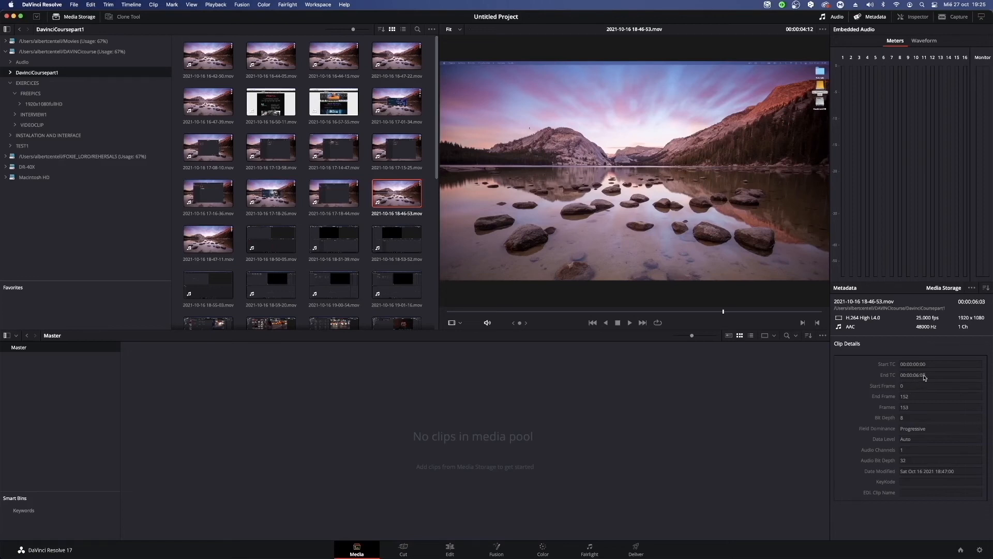
click(914, 19)
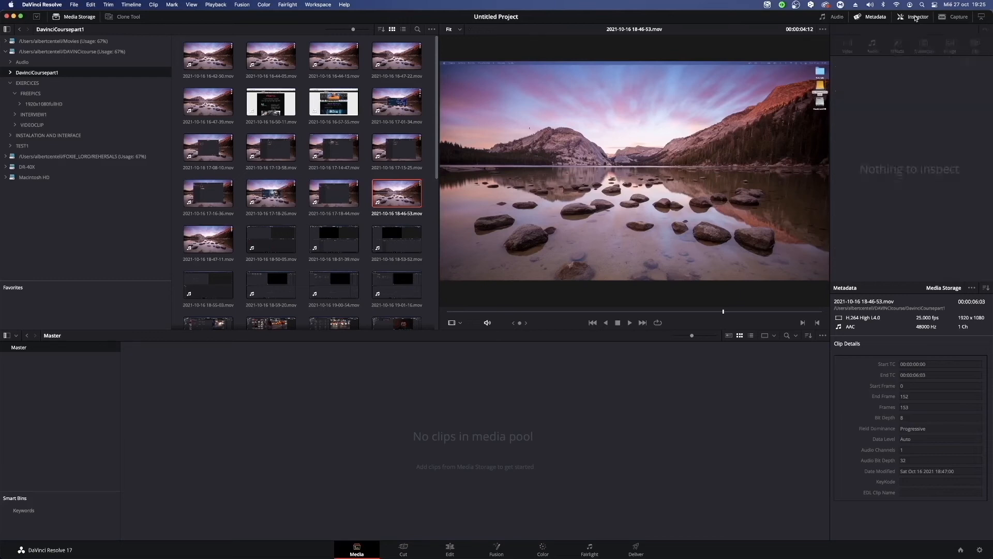
Save the current project under the new name Davicnicoursemediaeditingpart.
click(337, 190)
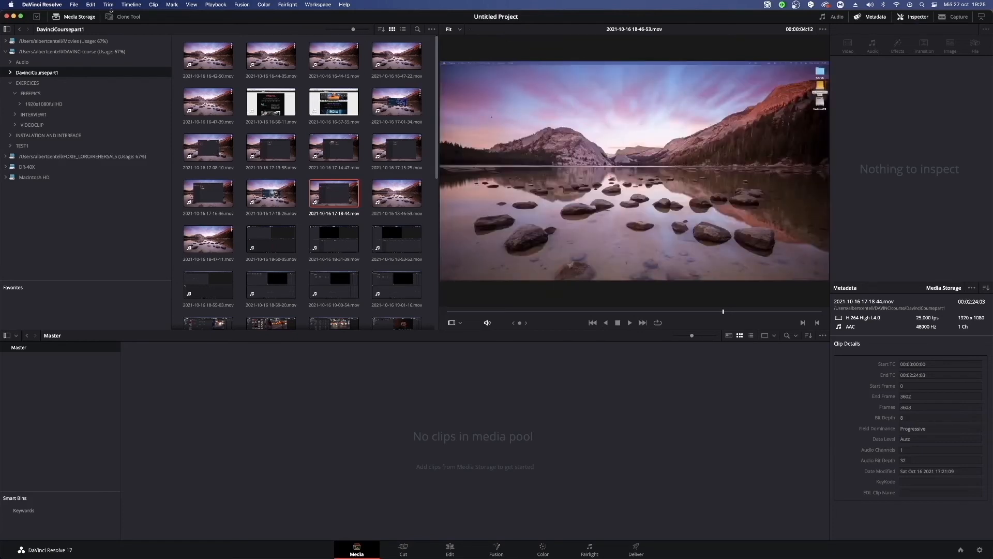
click(65, 3)
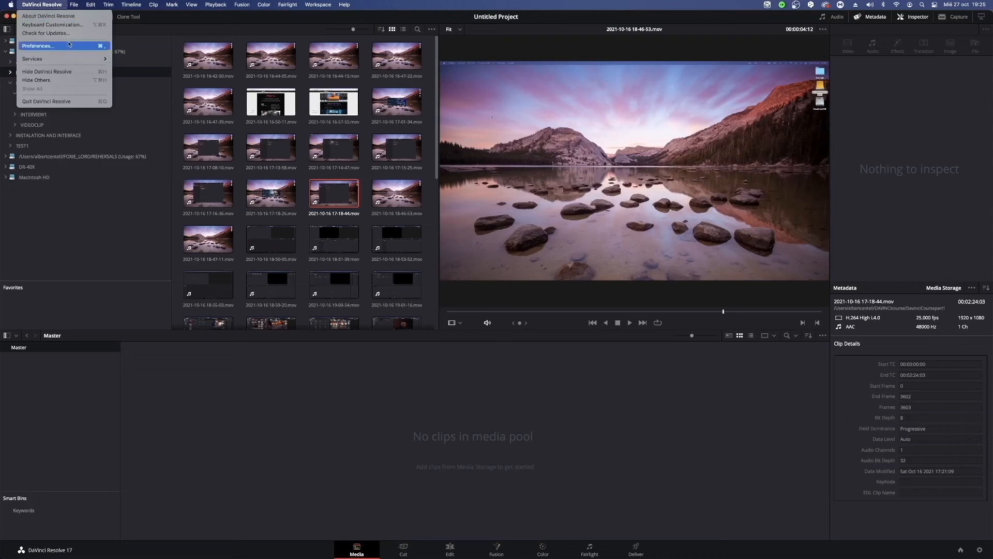
click(47, 5)
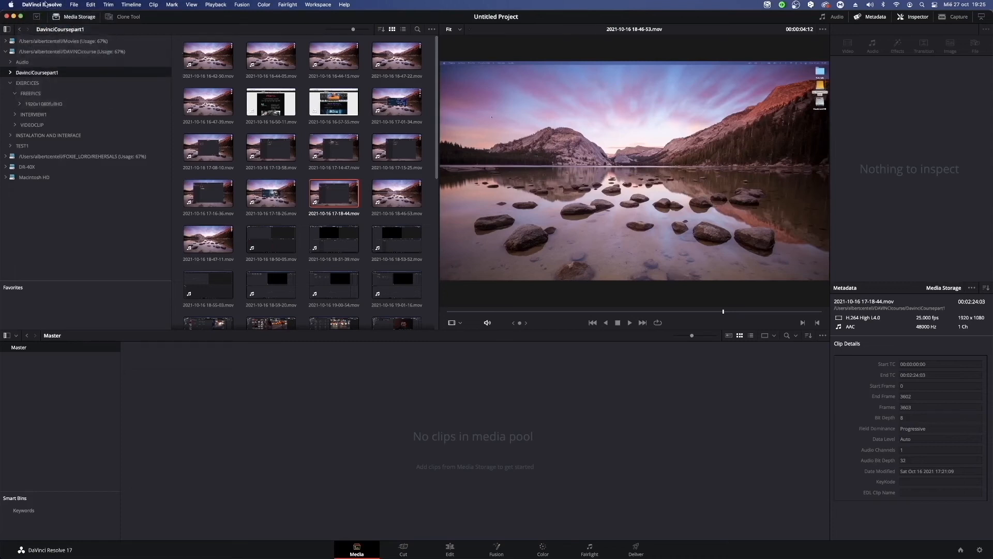
click(49, 5)
mouse_move(80, 9)
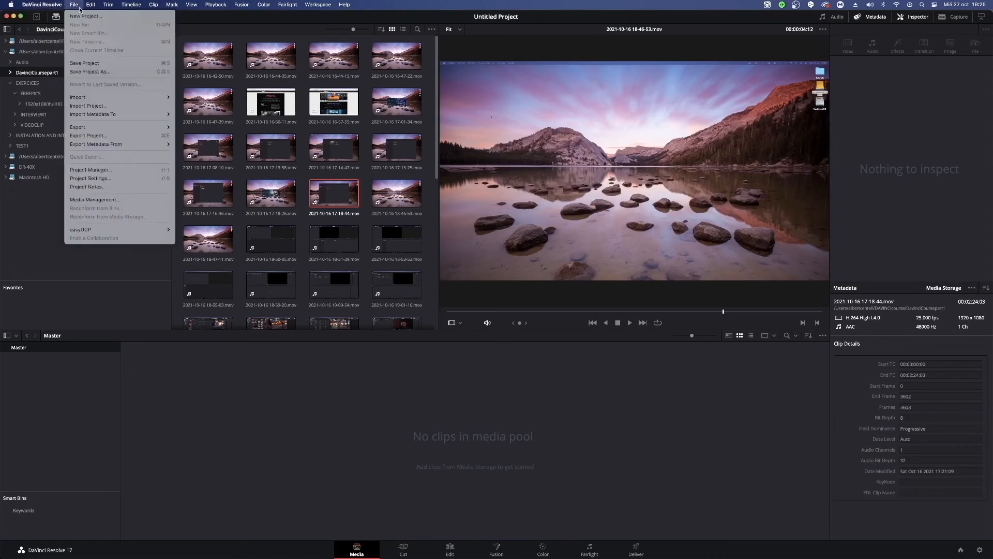
click(90, 71)
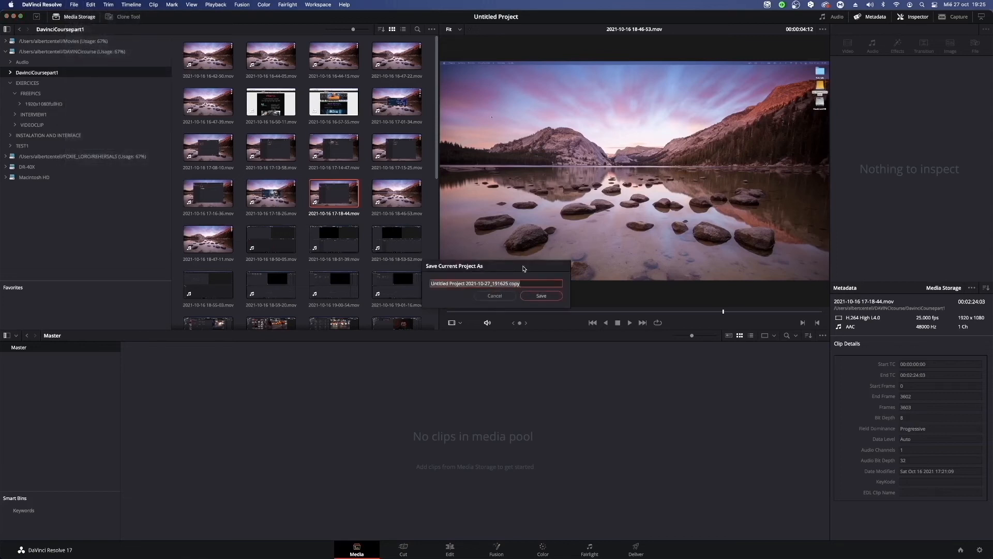
key(BackSpace)
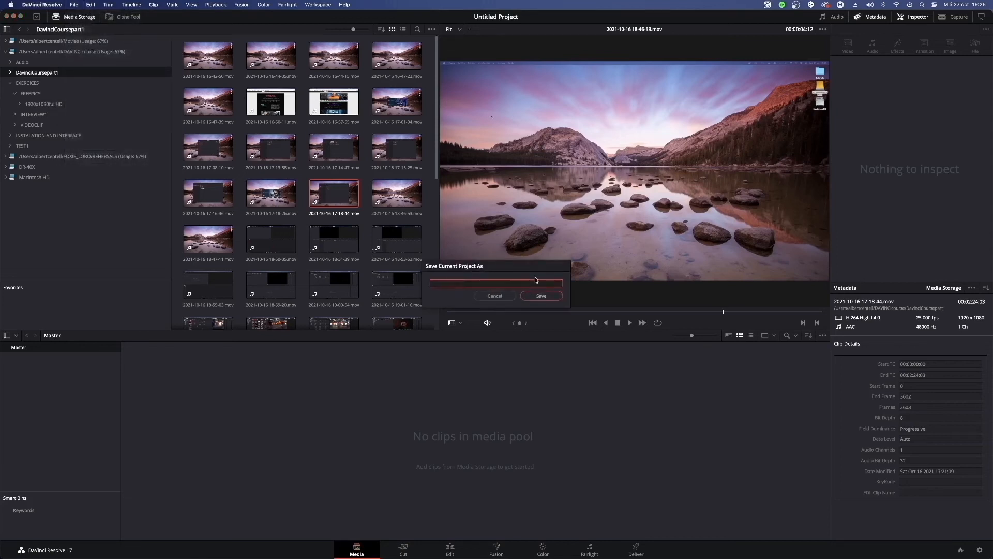
text(Davicnicoursemediaeditingpart)
click(543, 298)
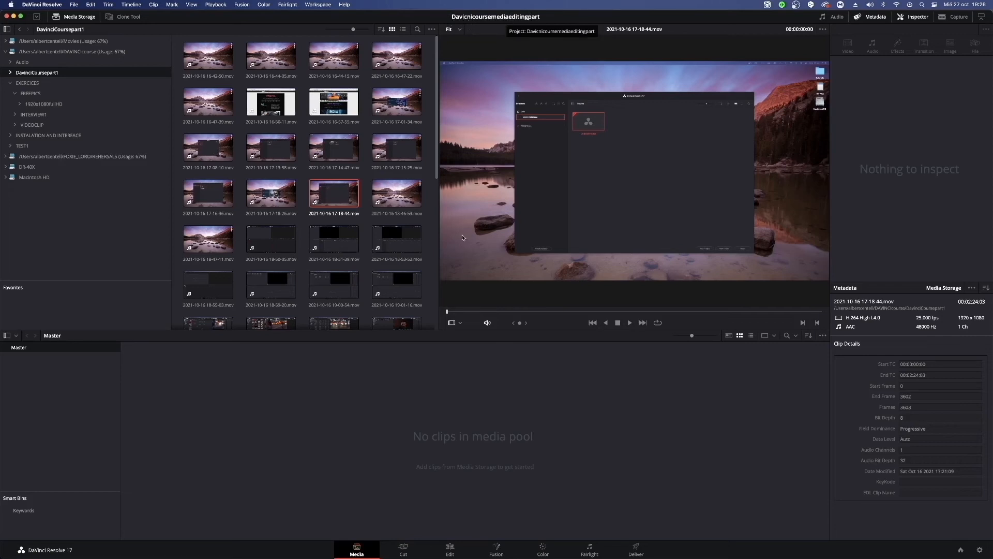
Open the 1920x1080fullHD folder inside FREEPICS in the media storage and widen its thumbnail area to five columns.
click(441, 388)
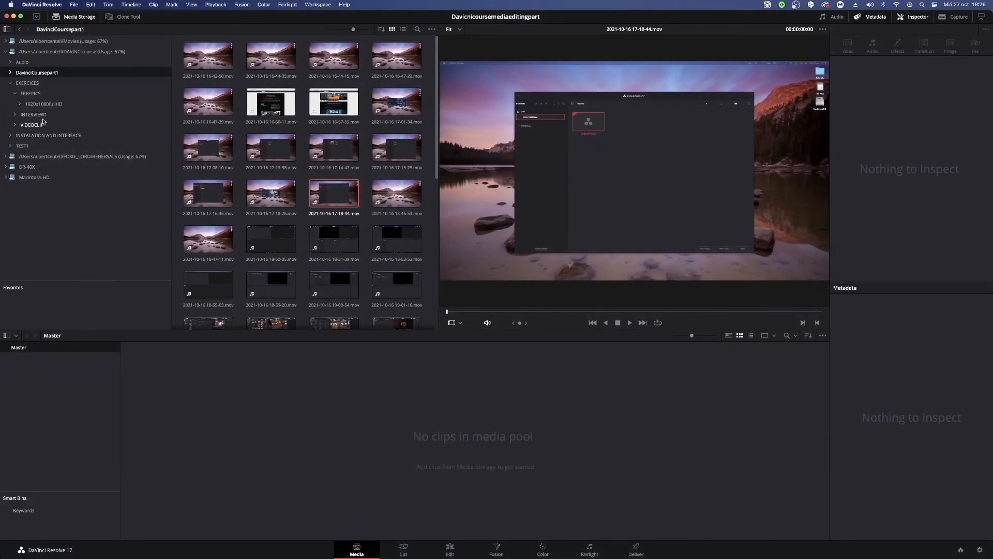
click(30, 93)
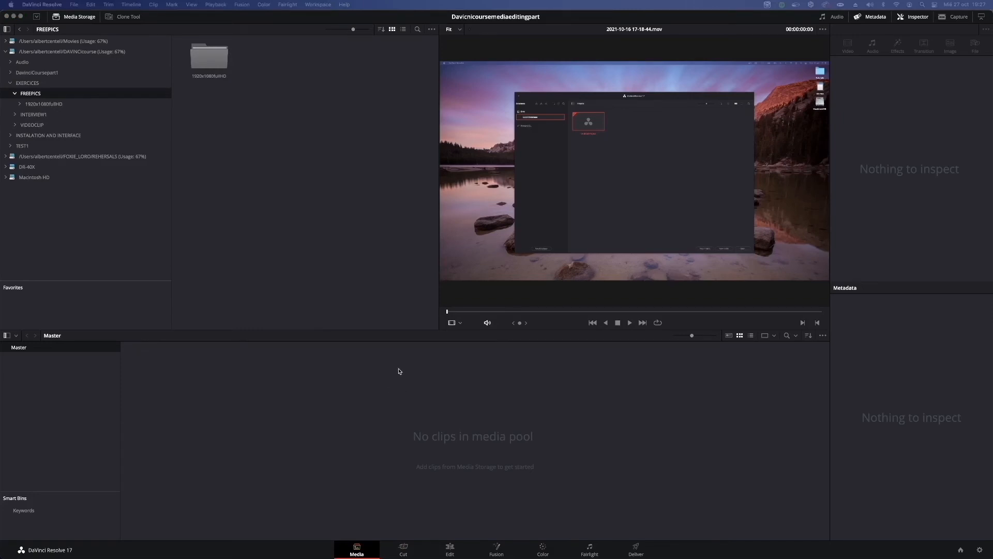
right_click(371, 412)
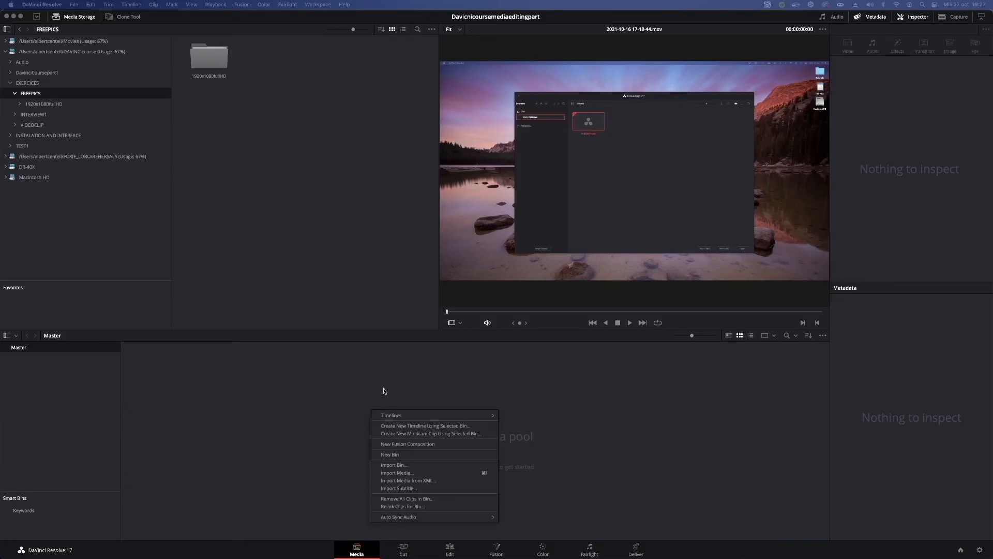
click(385, 391)
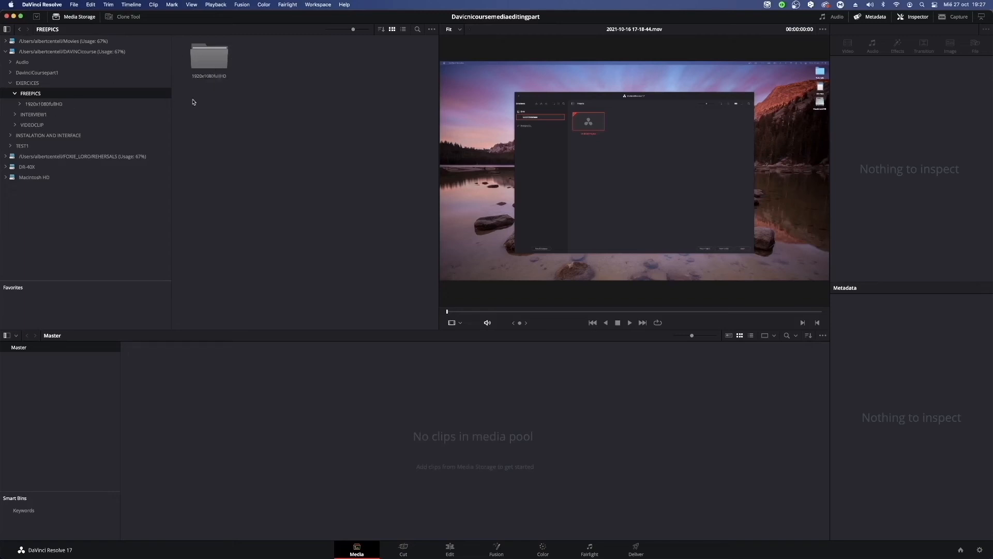
double_click(207, 60)
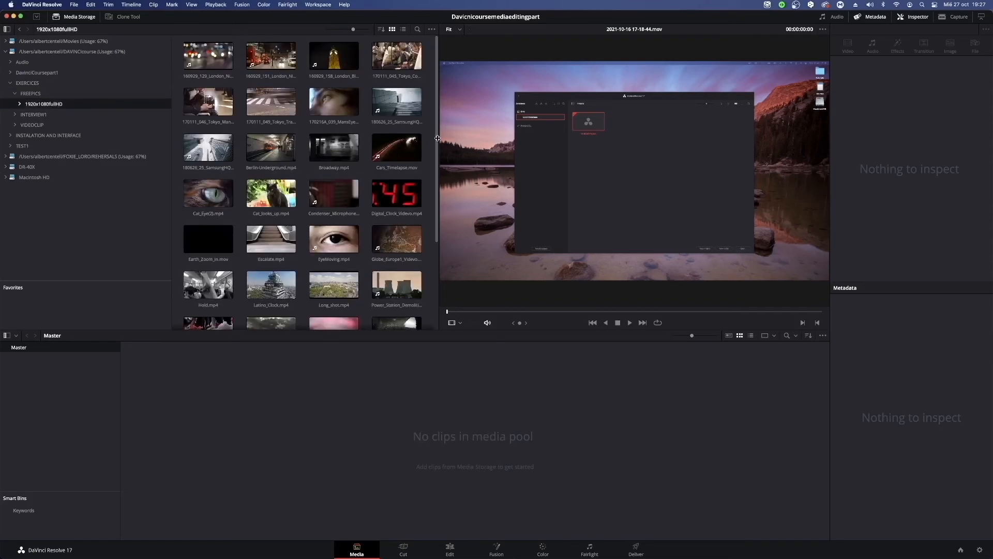
drag(437, 139, 507, 288)
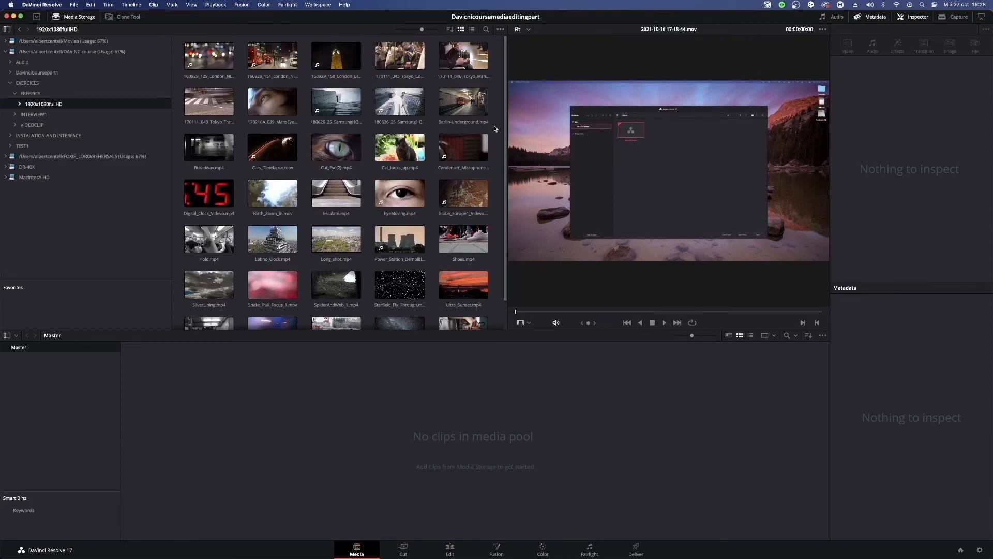
scroll(495, 128, down, 1)
scroll(495, 129, up, 1)
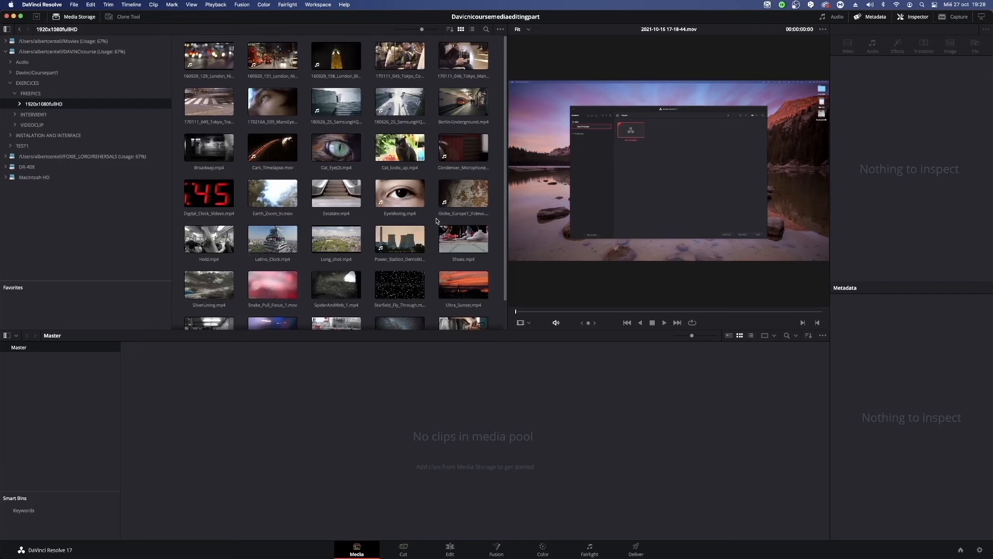
Preview the London night traffic and Big Ben clips in the viewer and look through the folder's remaining thumbnails.
click(288, 61)
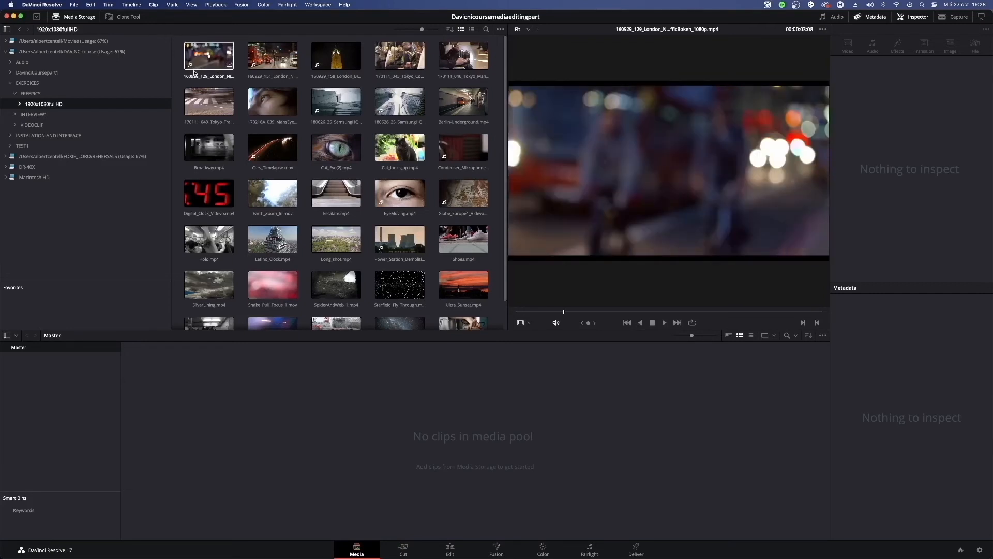
click(317, 66)
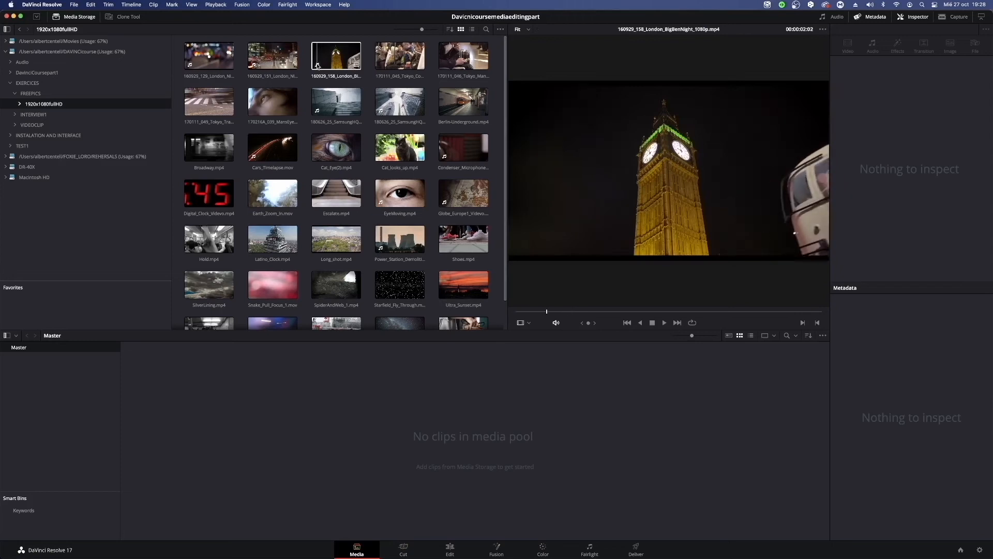
click(255, 66)
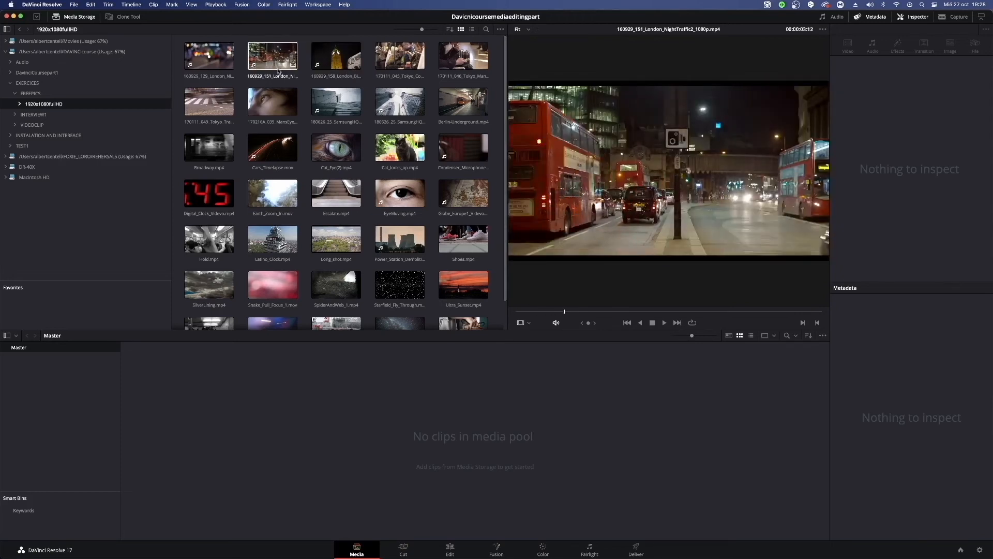
click(328, 68)
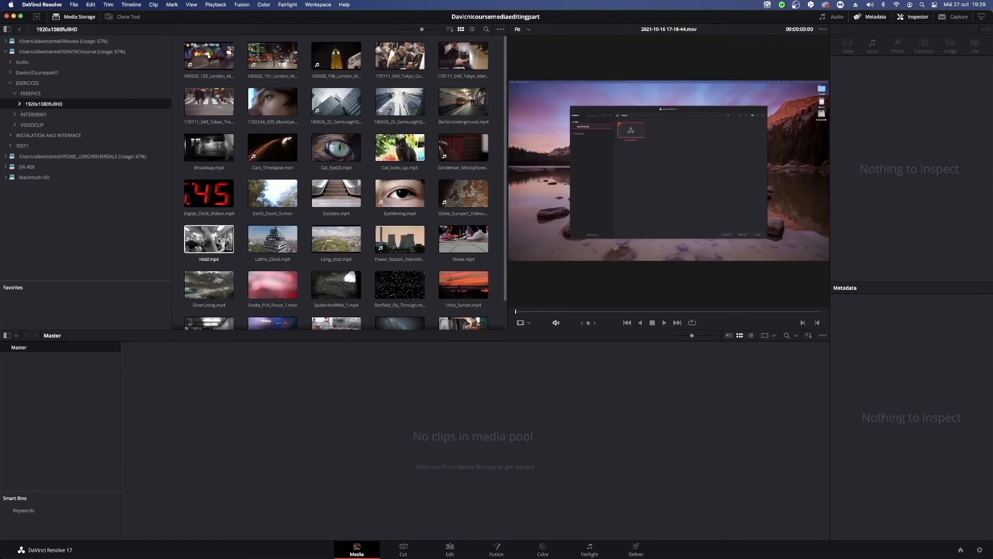
scroll(442, 256, down, 2)
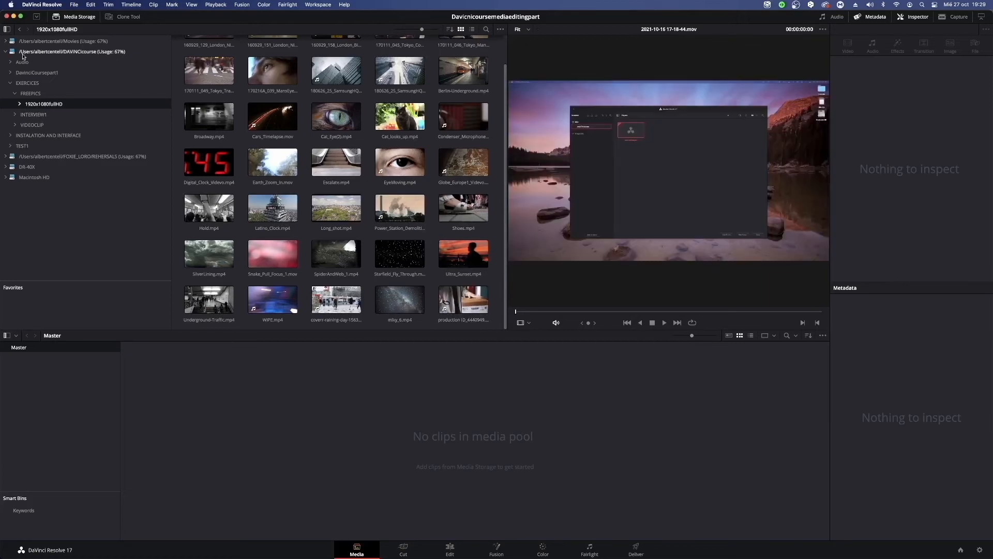
Look at the recordings in the Audio folder, return to 1920x1080fullHD, and preview the clip 180626_25_SamsungHQ_001.mp4 among its thumbnails.
click(22, 62)
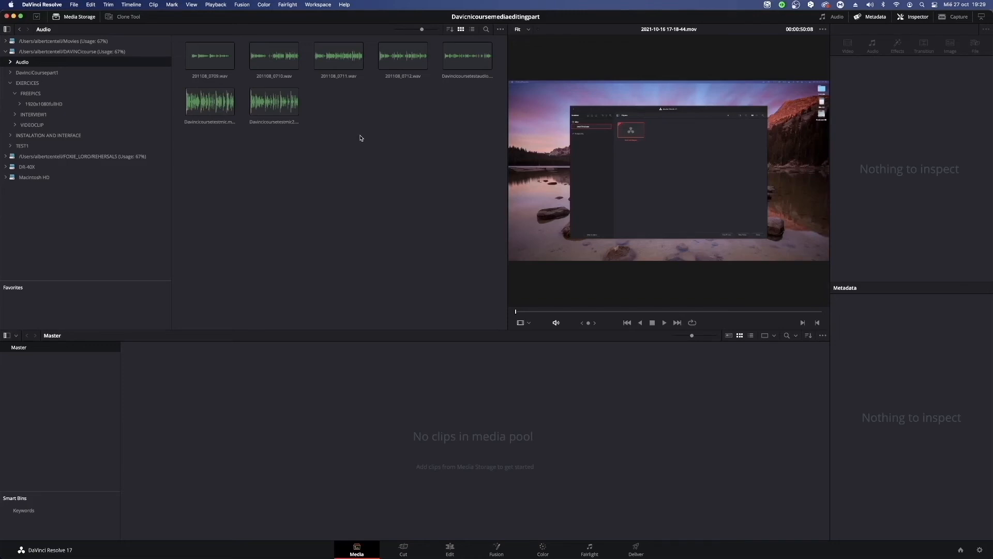
click(43, 104)
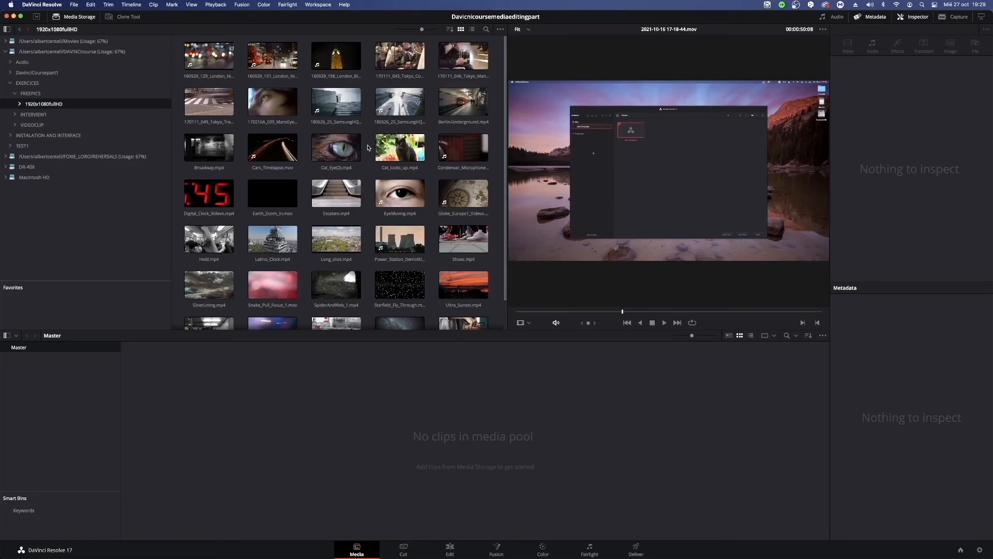
click(328, 107)
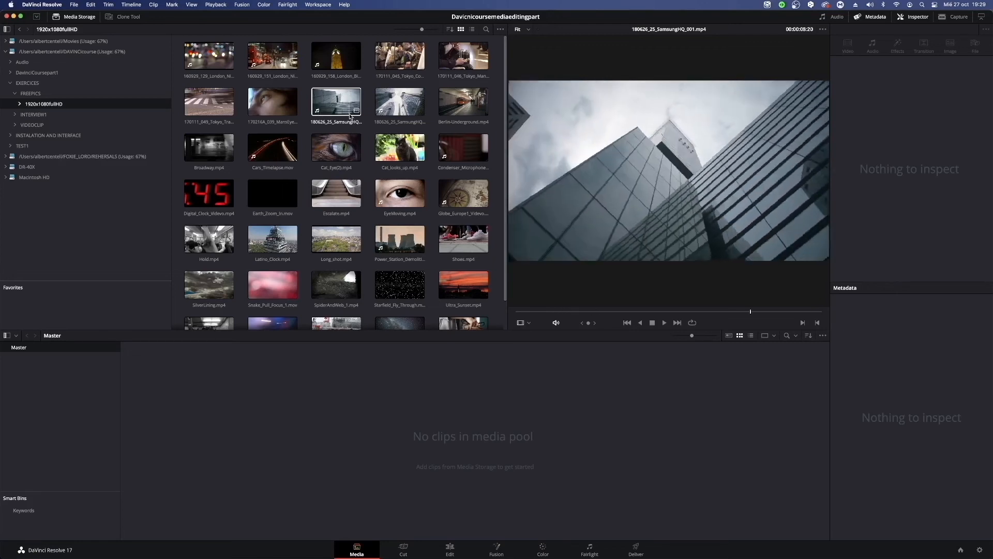
click(313, 114)
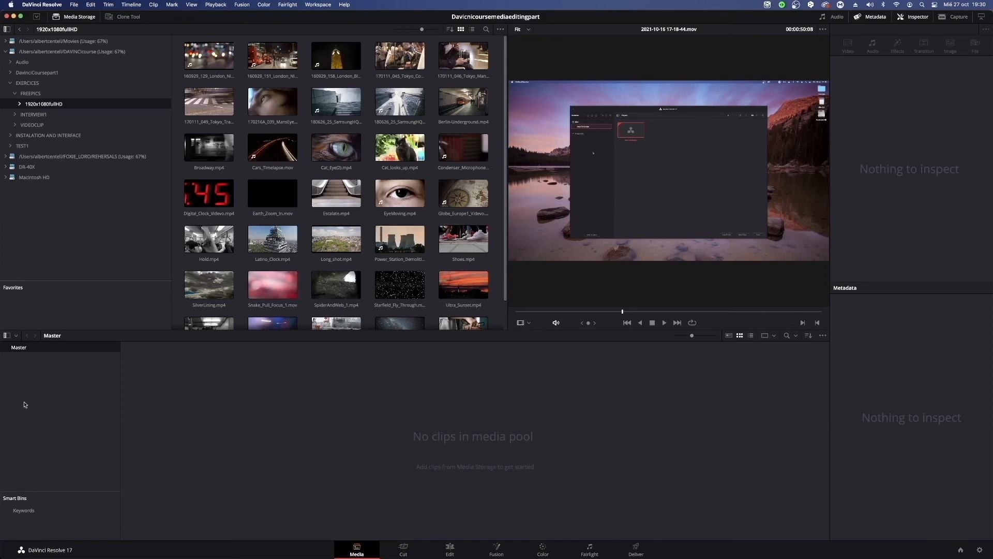
scroll(502, 183, down, 2)
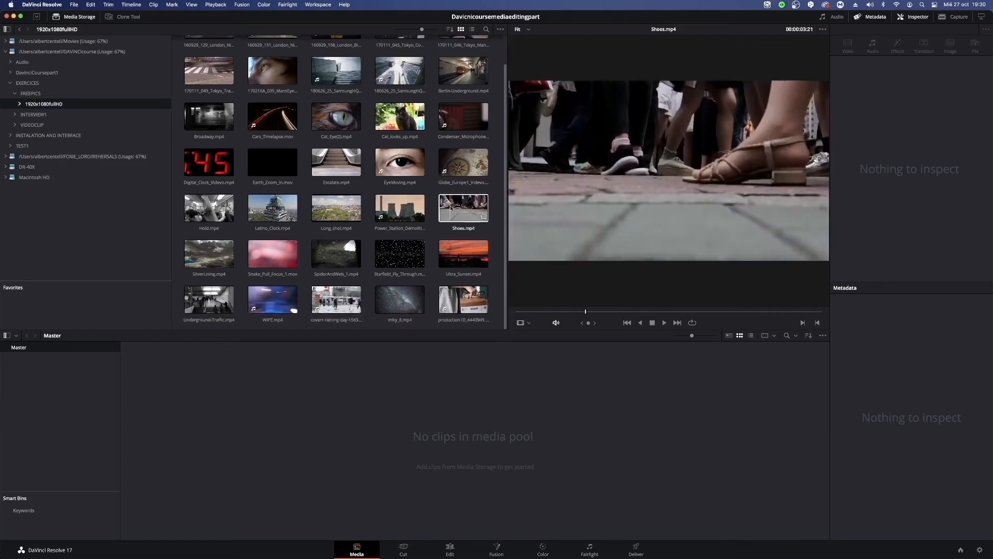
scroll(451, 205, up, 2)
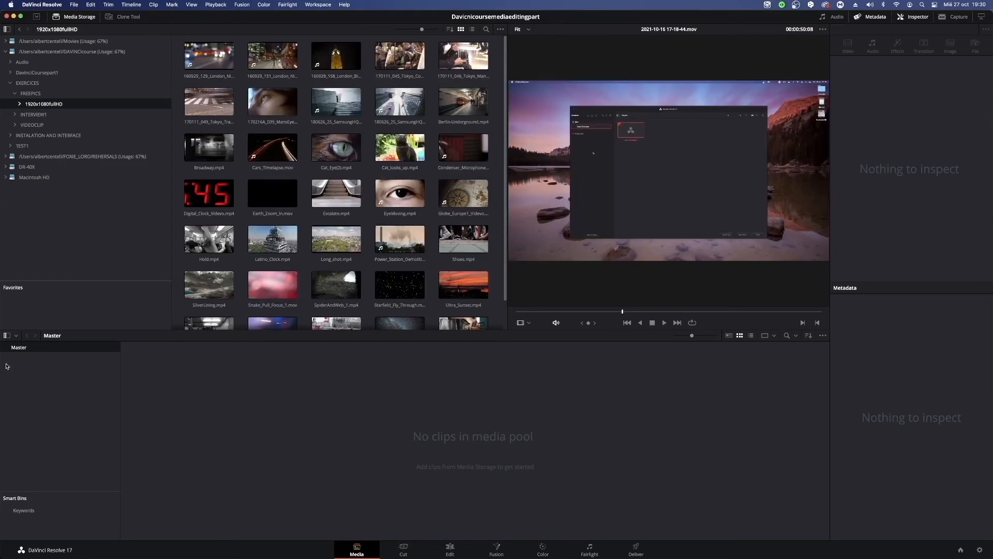
Create a new bin named City under Master in the media pool.
right_click(60, 370)
click(58, 371)
right_click(54, 385)
click(61, 389)
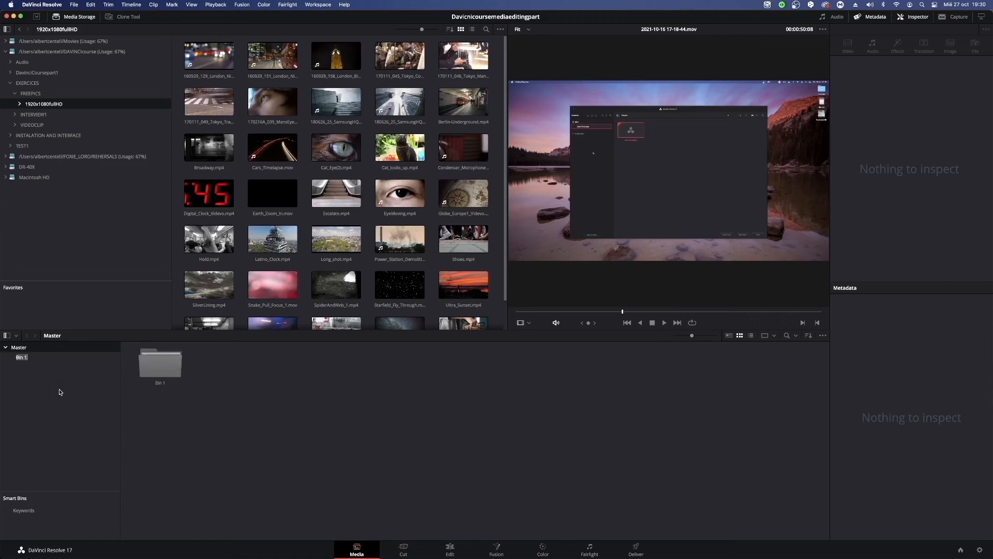
key(BackSpace)
text(City)
key(Return)
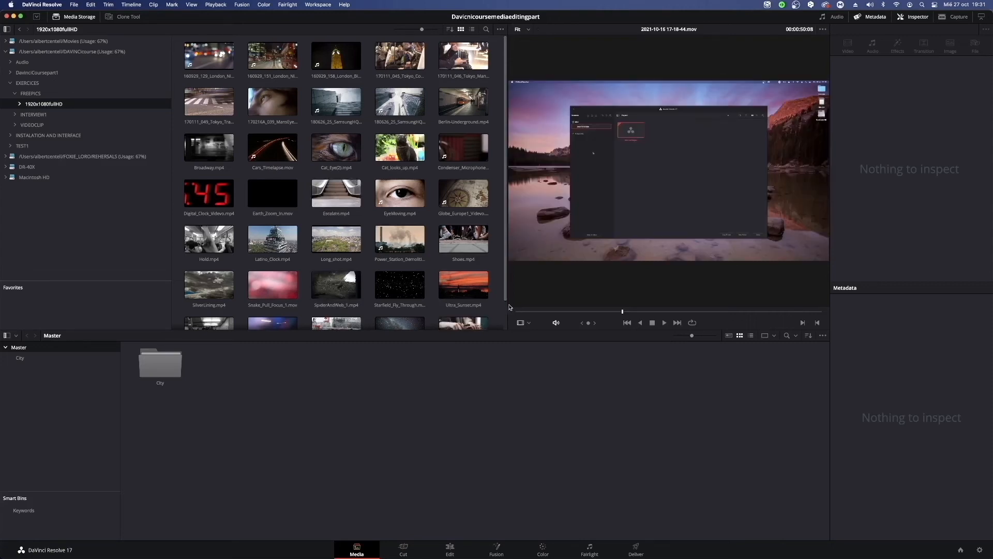
Resize the clip thumbnail area against the viewer and widen the storage location list, ending with five thumbnail columns.
drag(508, 311, 613, 313)
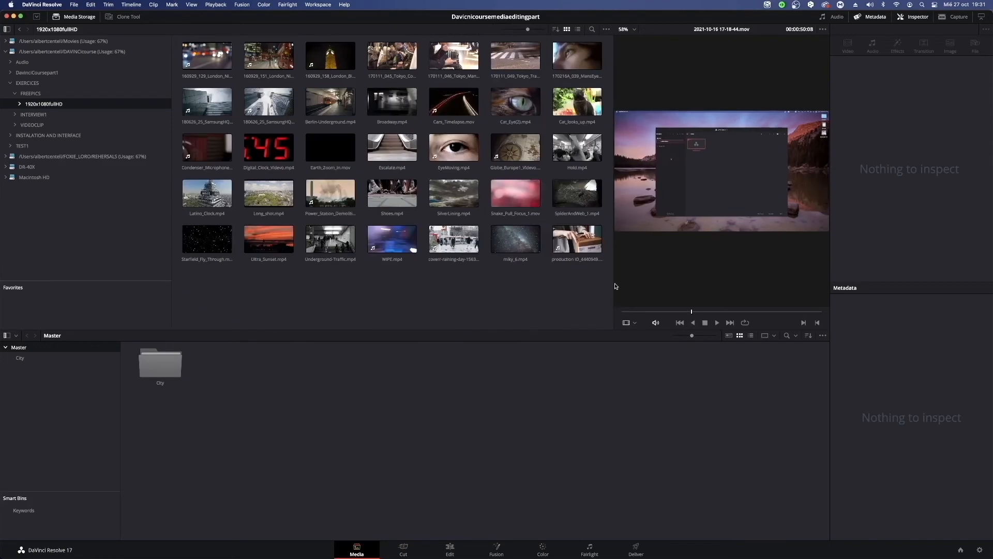
drag(613, 272, 568, 257)
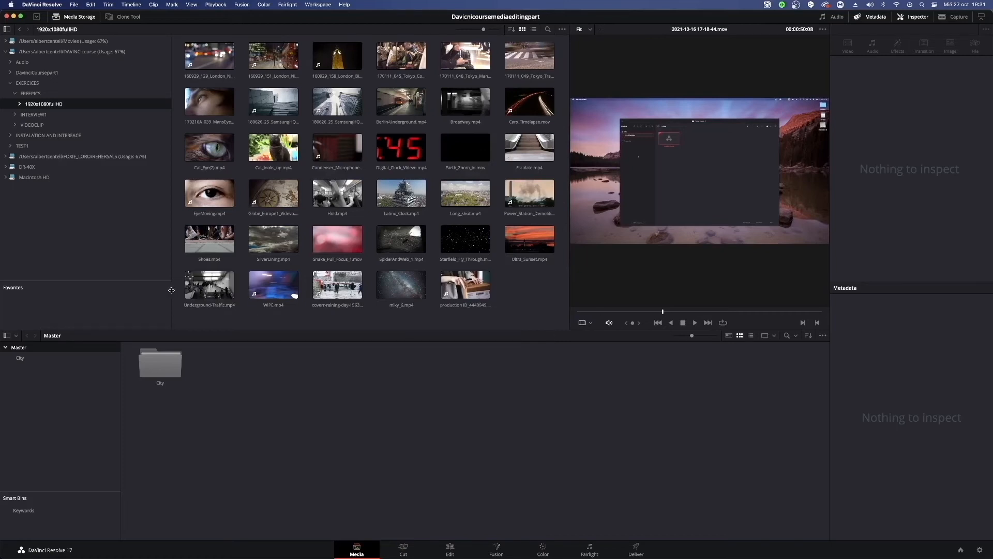
drag(171, 286, 204, 281)
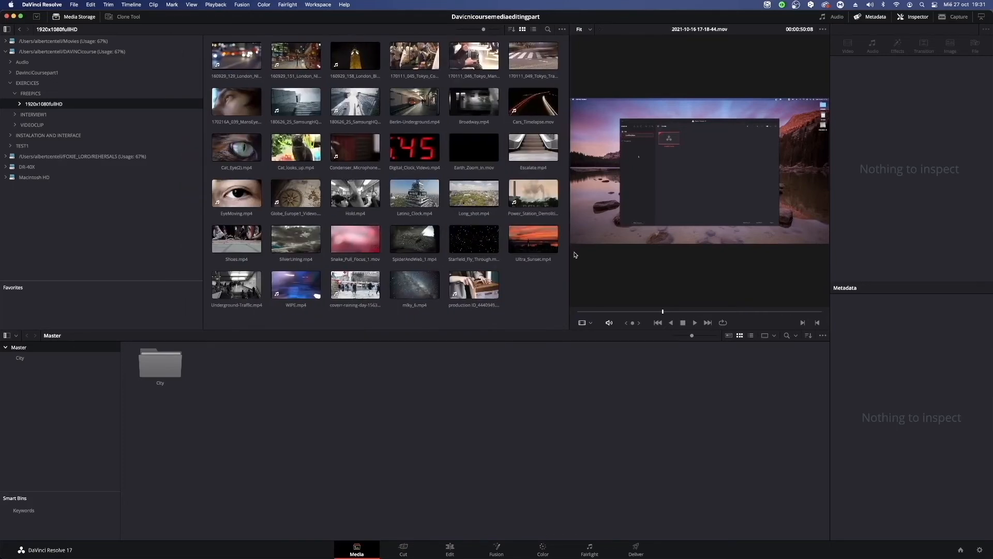
drag(569, 252, 511, 255)
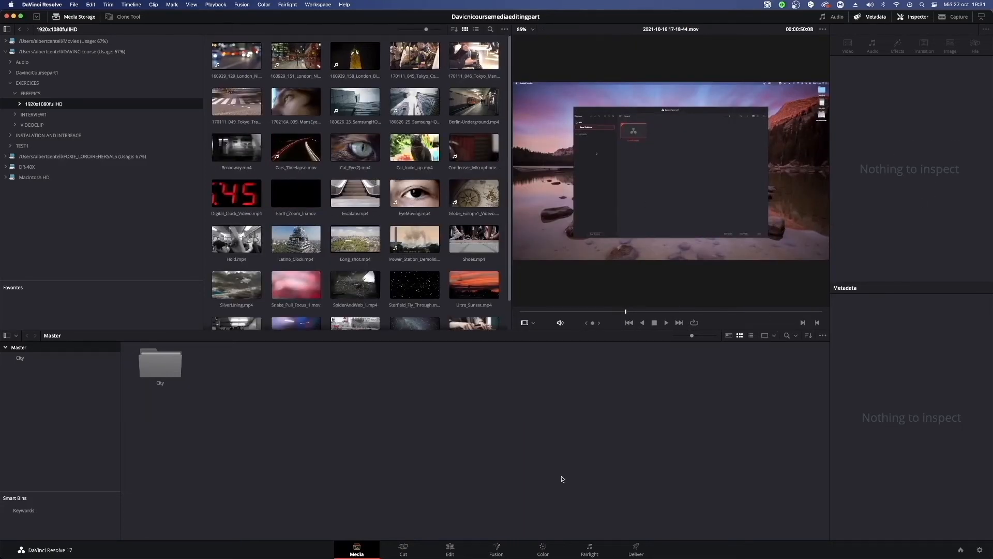
Switch the media pool to list view and back to thumbnail view, and open the City bin.
click(155, 362)
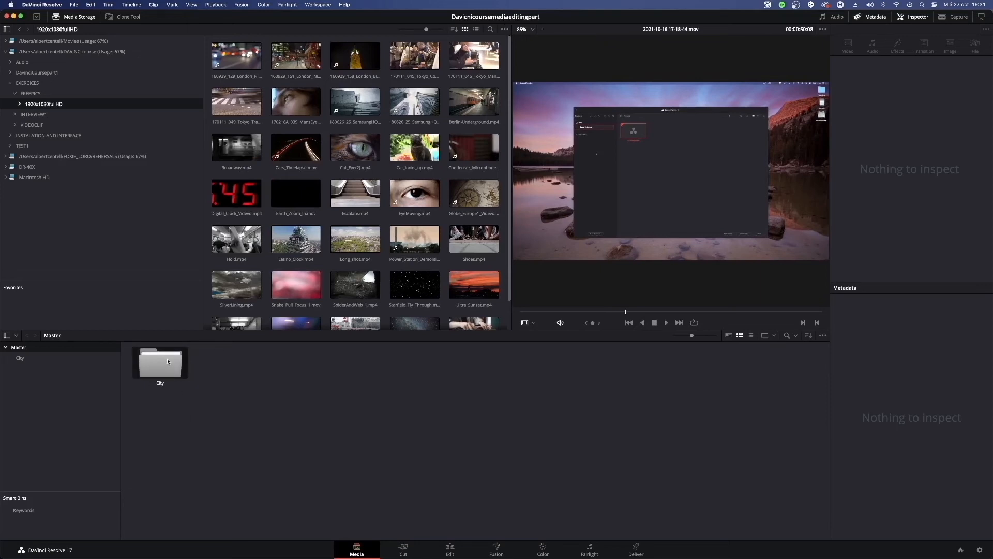
click(751, 336)
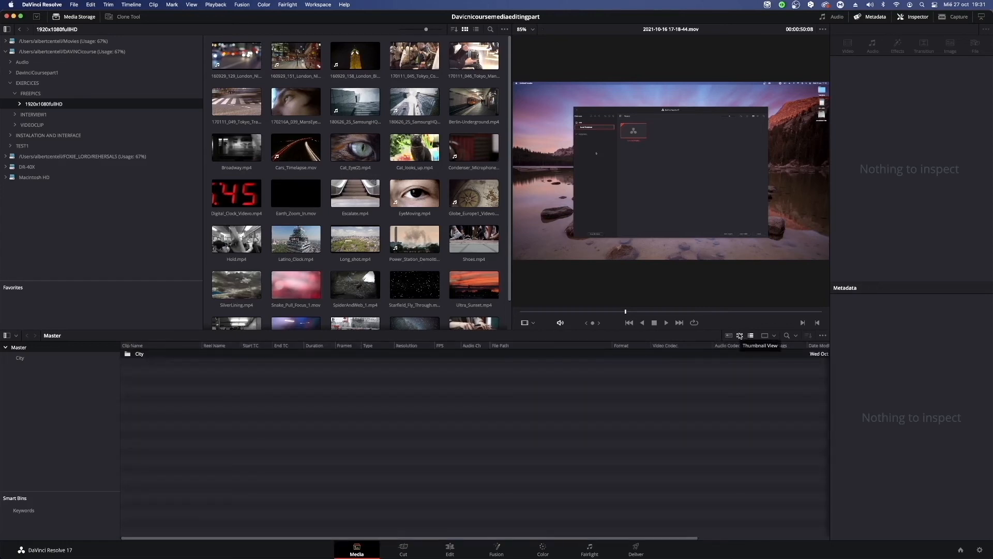
click(741, 336)
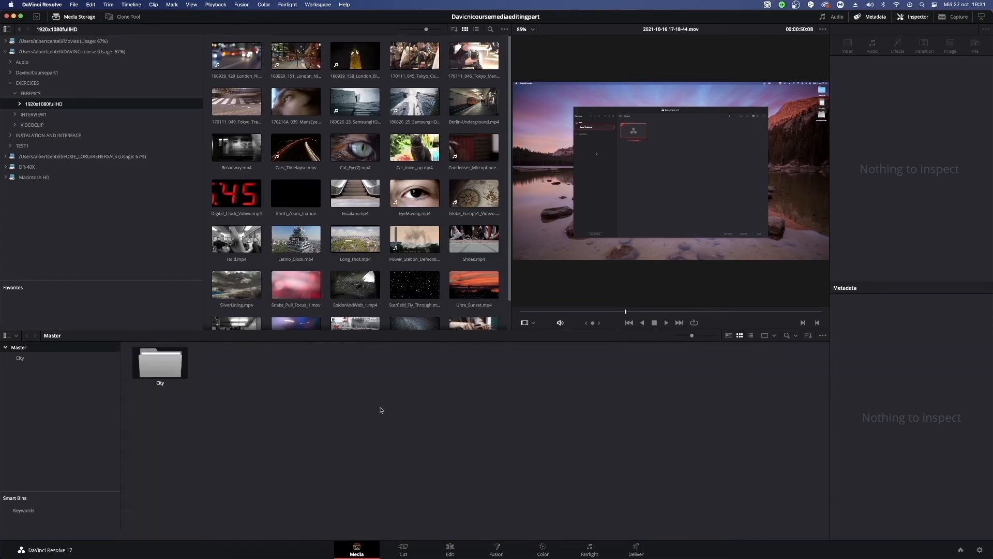
double_click(170, 373)
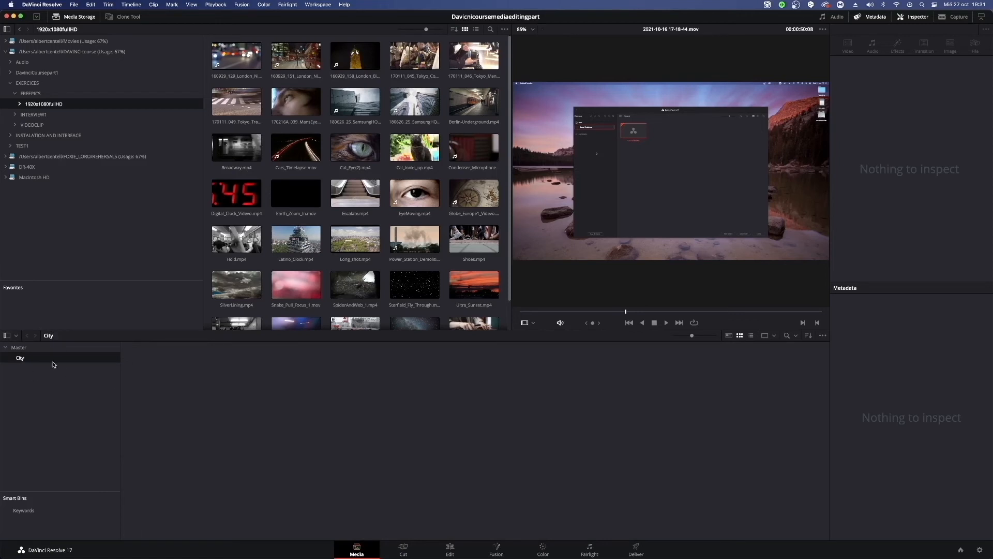
Switch back and forth between the Master and City bins to compare their contents in the media pool.
click(20, 350)
click(21, 358)
click(20, 348)
click(21, 356)
click(21, 347)
click(21, 356)
click(22, 350)
click(21, 356)
click(21, 349)
click(22, 356)
Hide the media pool's bin list while navigating back and forward between Master and City, then restore it and reopen City.
click(7, 337)
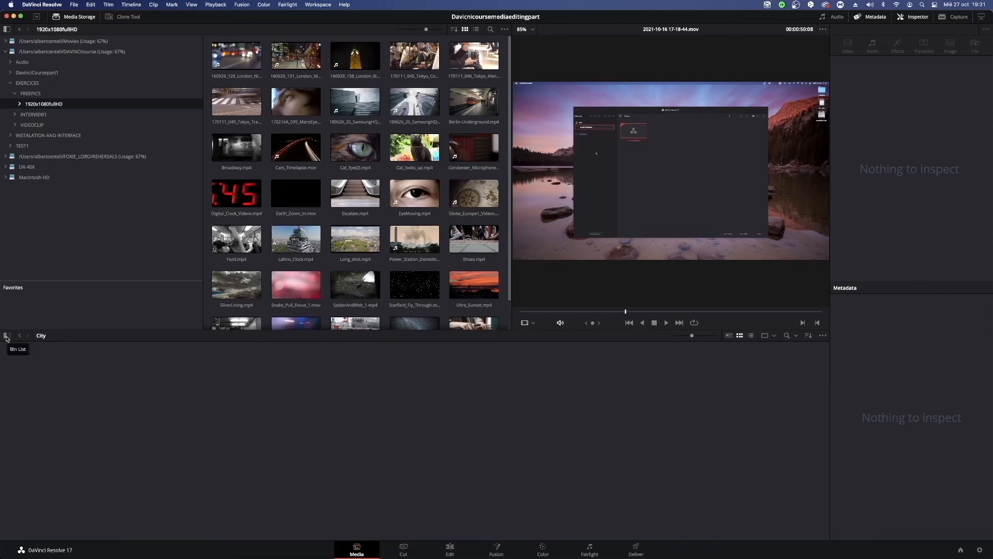
click(21, 336)
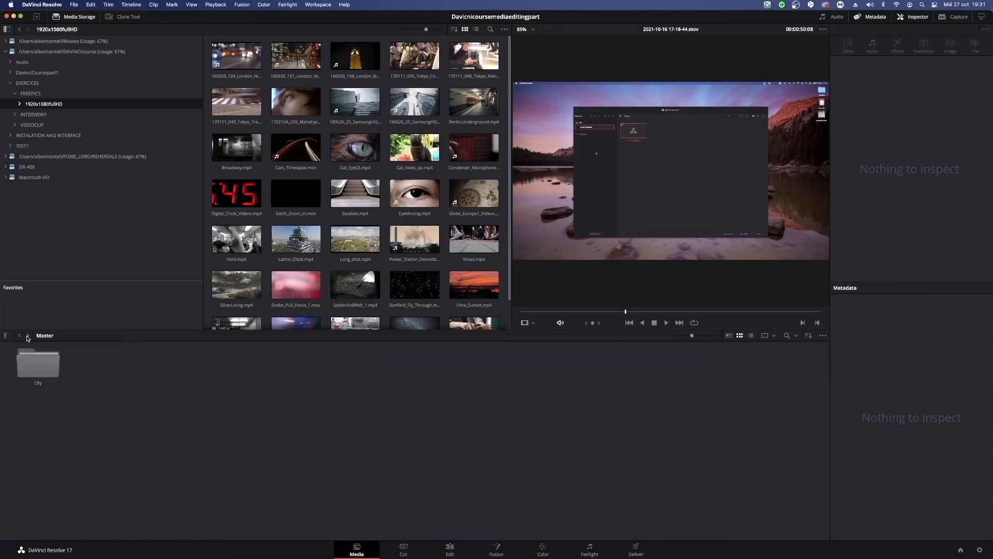
click(28, 336)
click(20, 336)
click(7, 335)
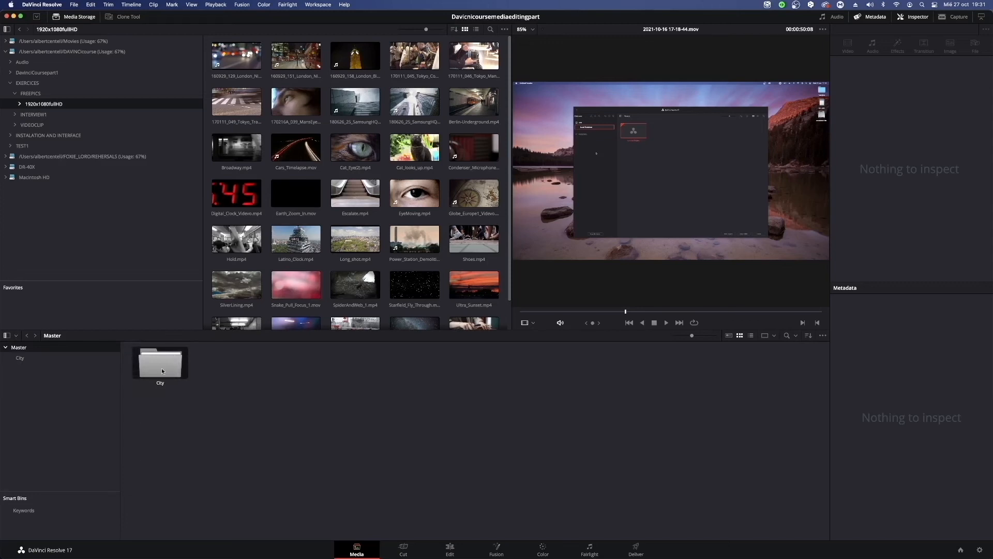
double_click(175, 369)
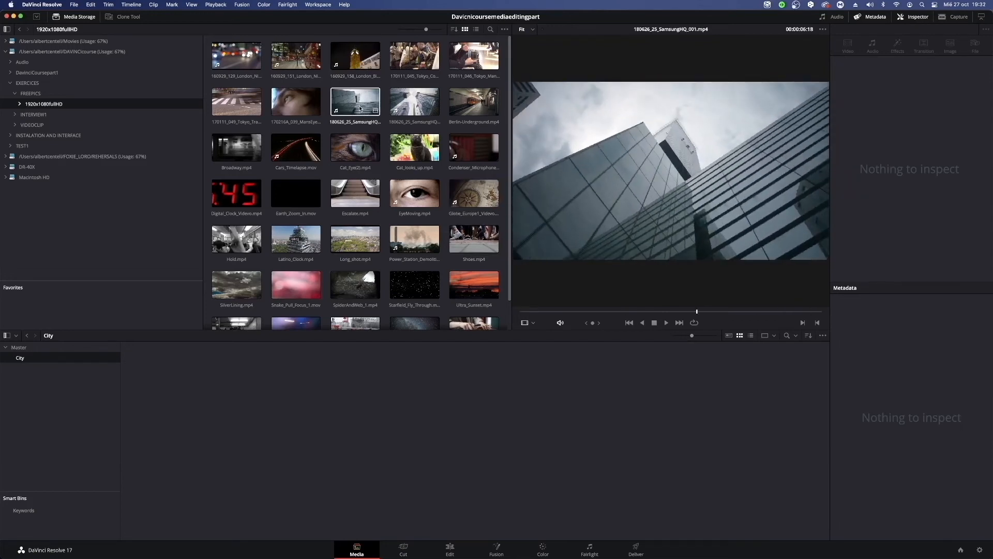
Add the three London, 170111_049_Tokyo, two SamsungHQ, Latino_Clock, Long_shot, Power_Station, Shoes, Ultra_Sunset and coverr-raining-day clips to the City bin.
click(232, 58)
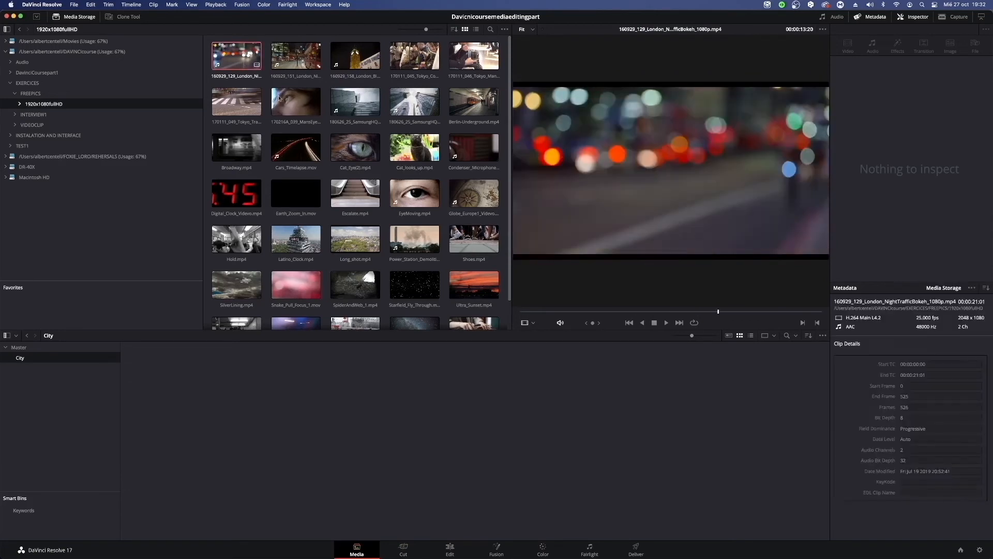
super+click(299, 54)
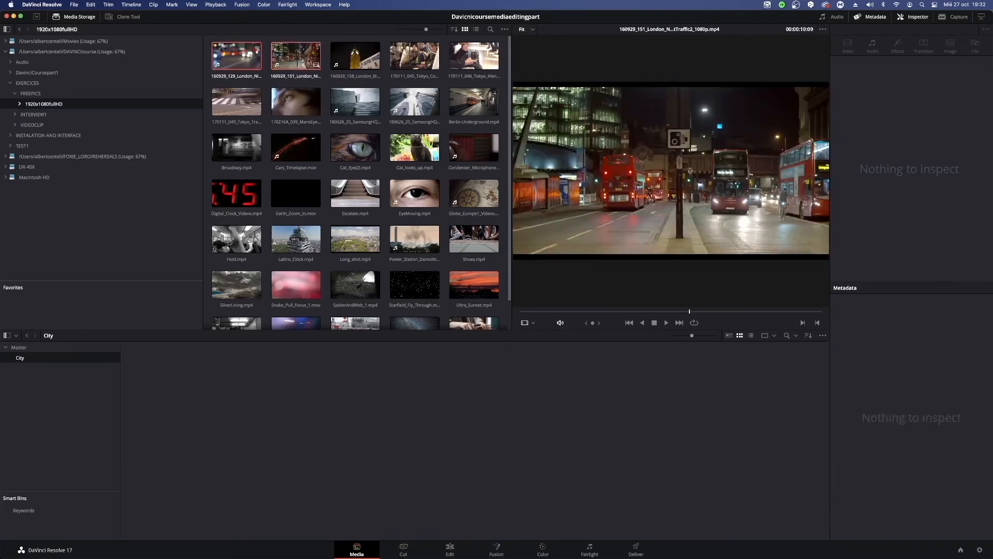
super+click(351, 63)
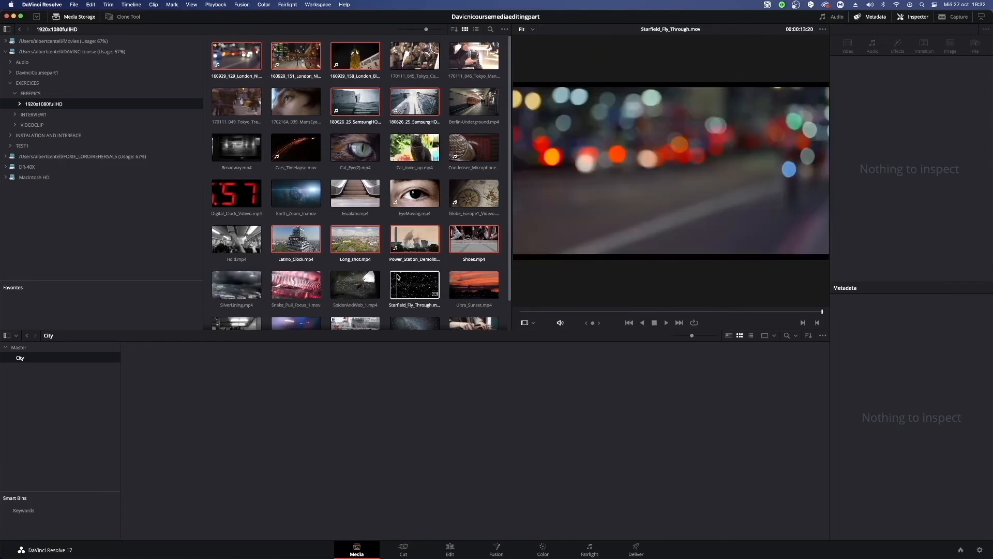
scroll(354, 291, down, 2)
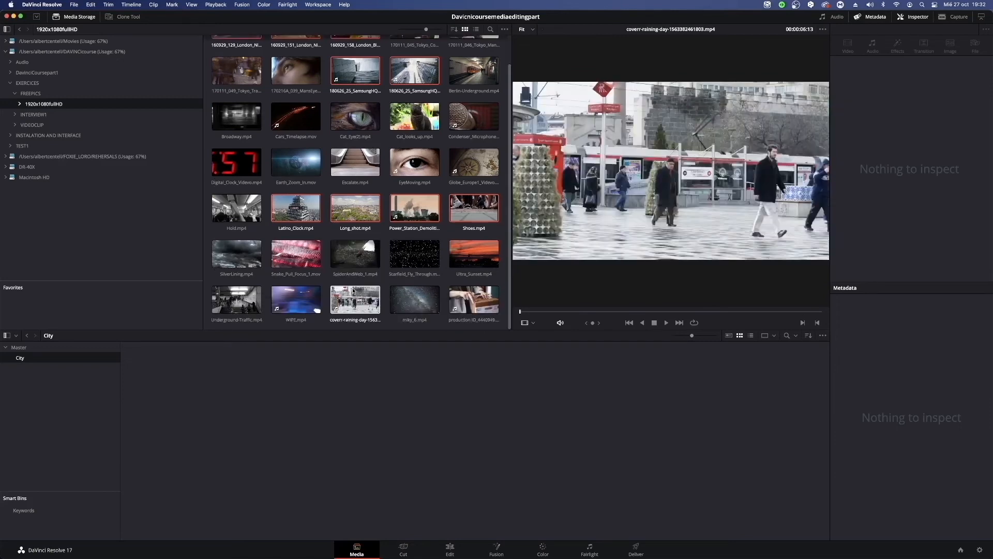
click(357, 292)
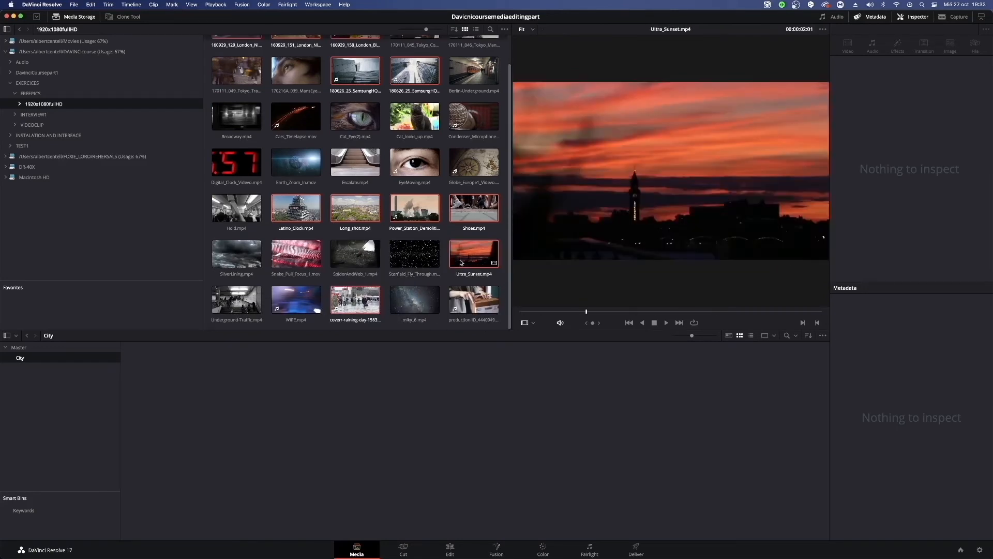
scroll(435, 216, up, 1)
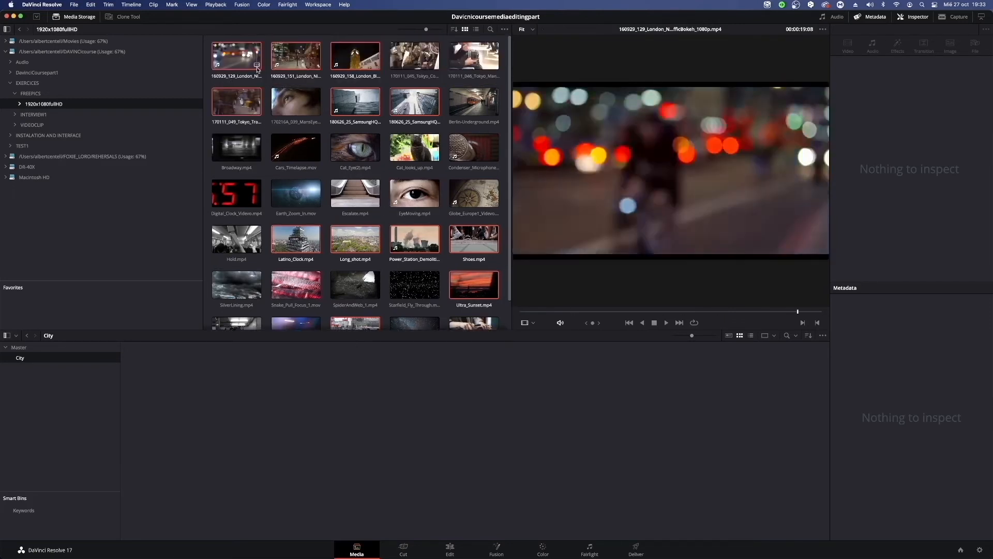
drag(244, 58, 394, 442)
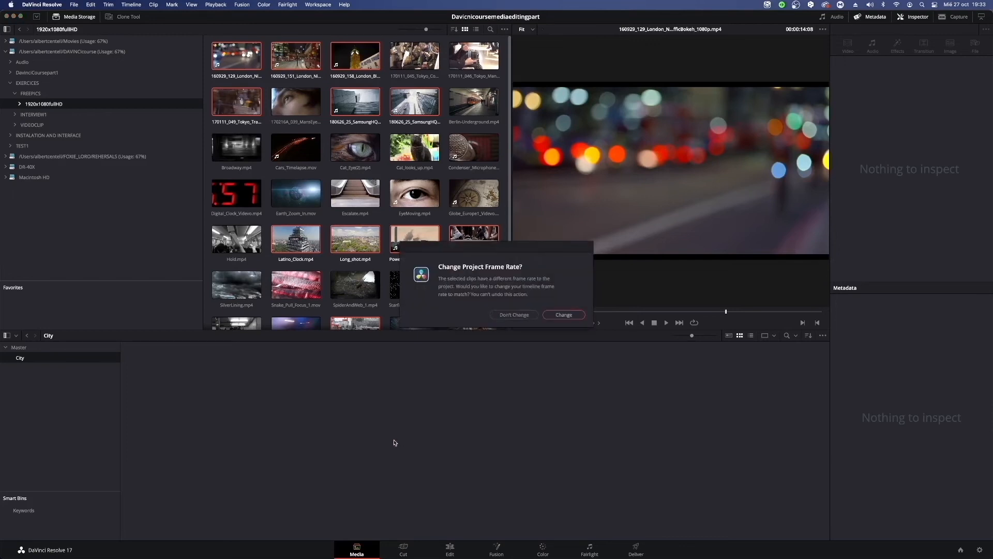
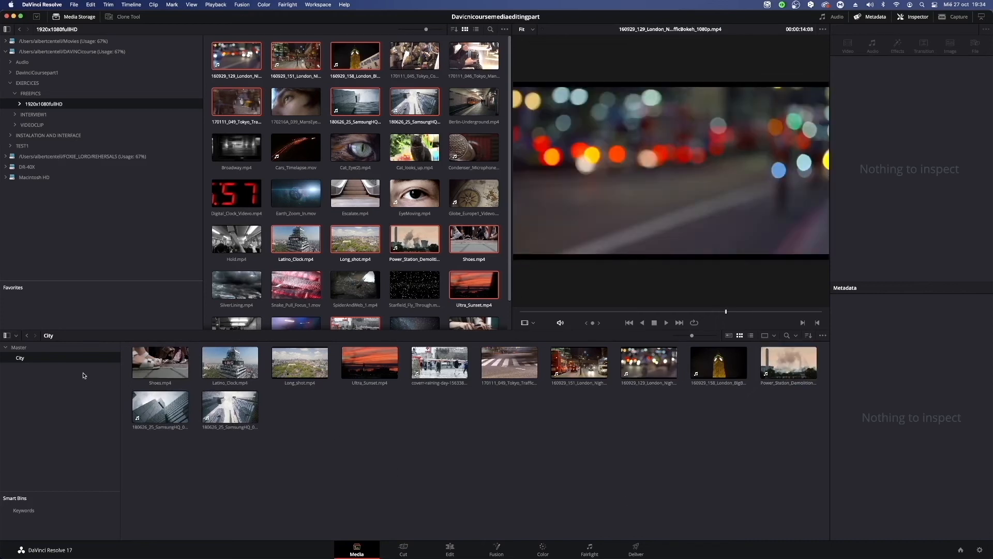
Preview the Escalate, Hold and 170111_046_Tokyo clips in the source folder.
click(355, 193)
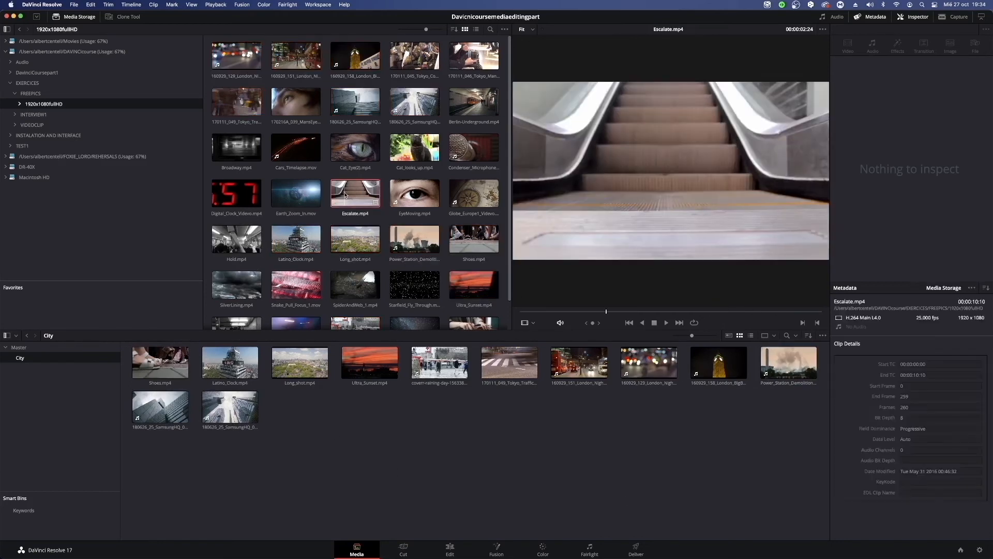
click(237, 239)
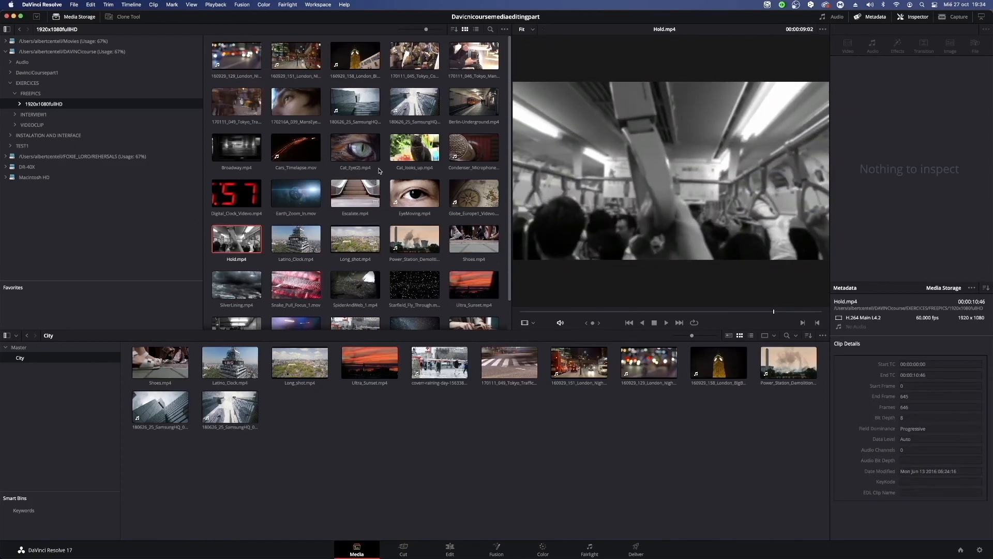
click(474, 55)
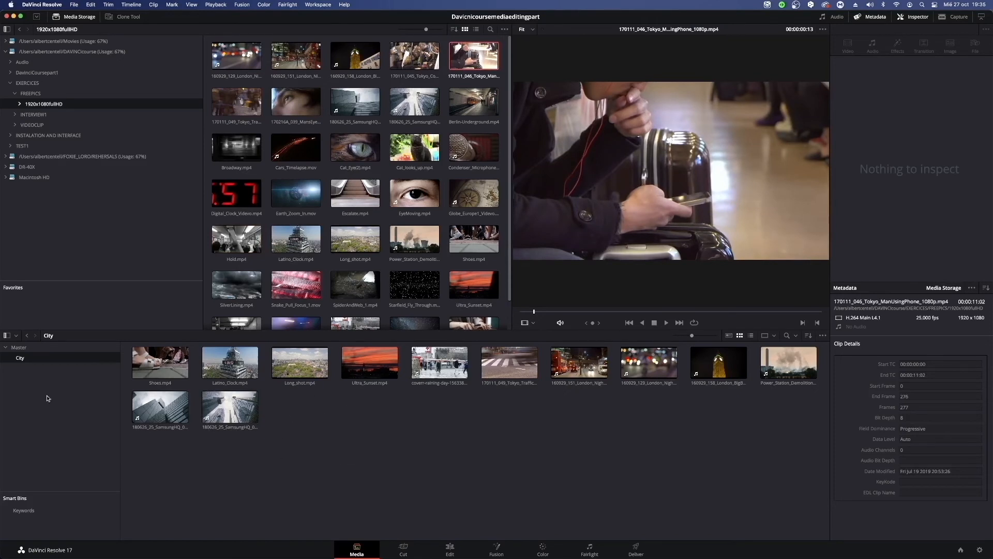
Create a bin named Public transport inside the City bin.
right_click(306, 418)
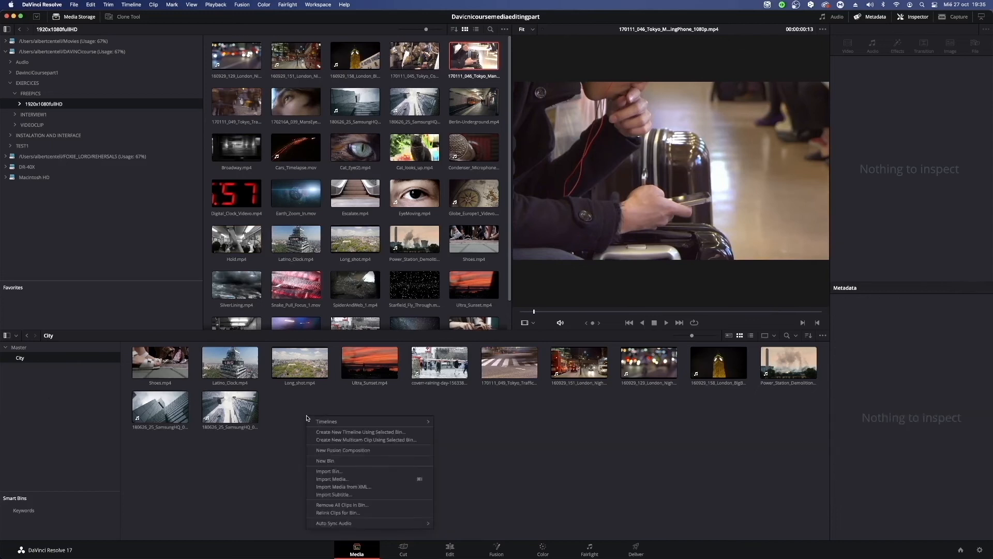
click(326, 460)
key(BackSpace)
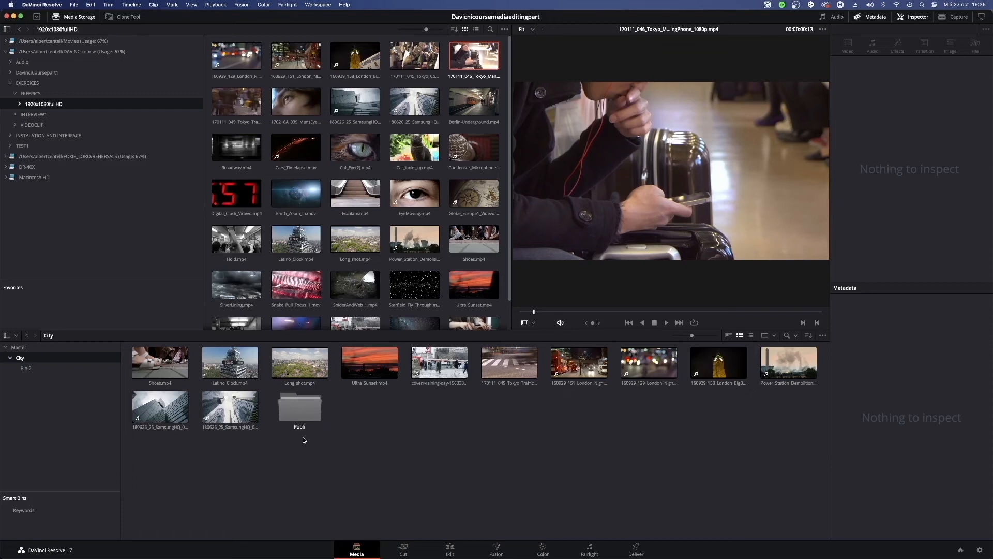
text(Public transport)
key(Return)
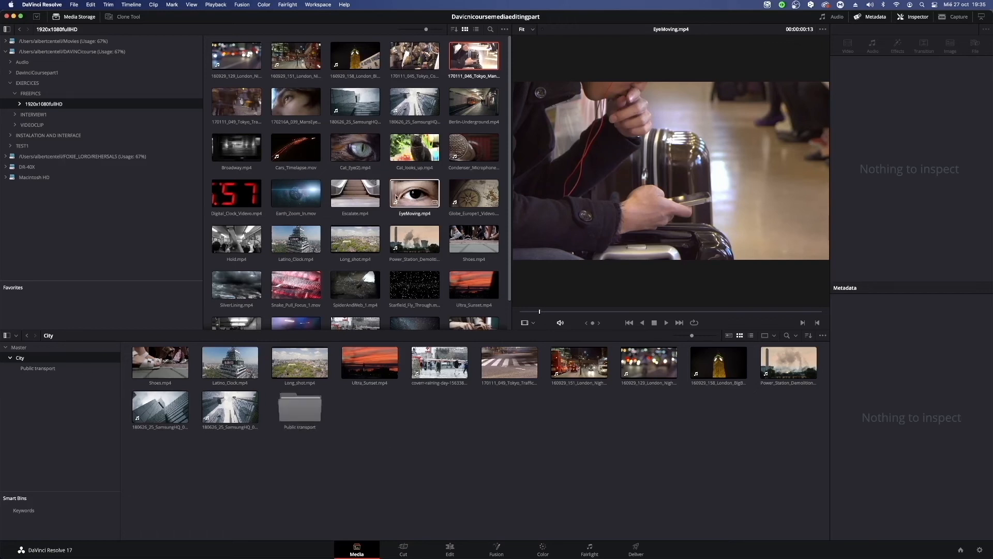
Add Hold.mp4 to the City bin, move it into the Public transport bin, and open that bin.
drag(237, 239, 417, 492)
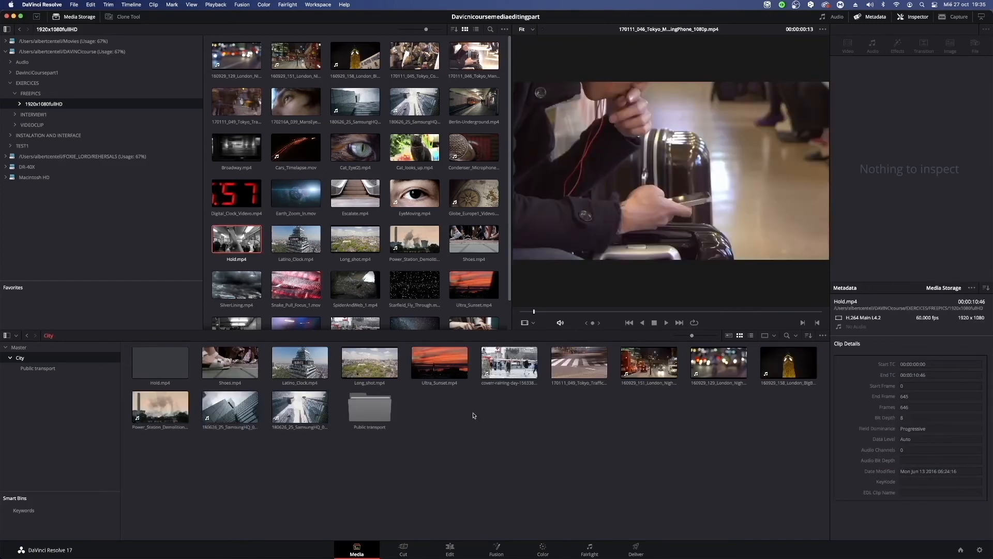
click(166, 365)
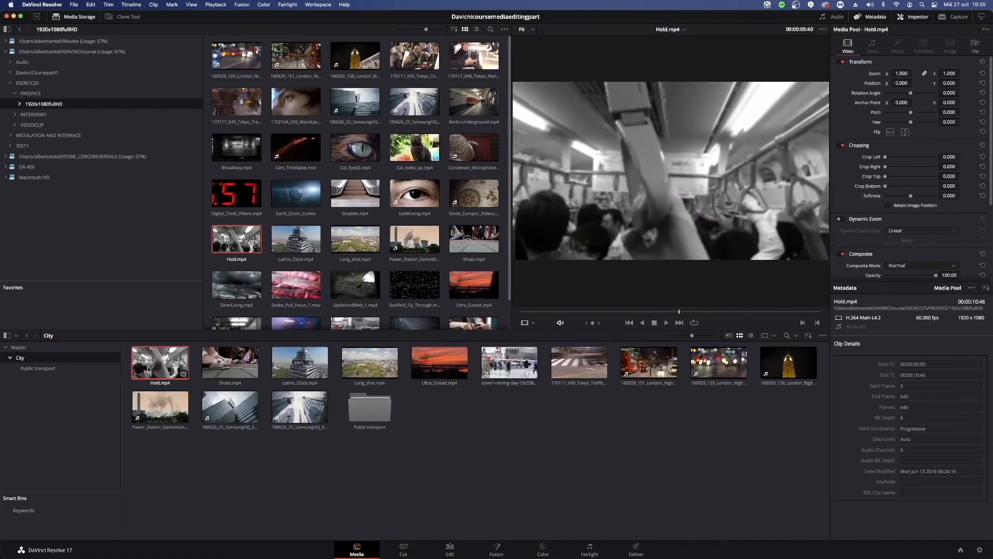
drag(159, 365, 389, 422)
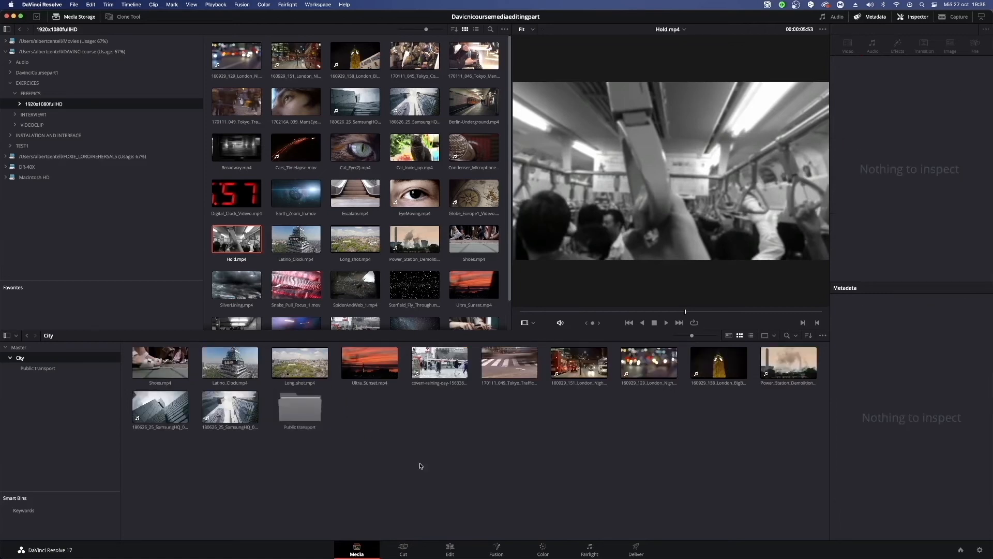
click(57, 370)
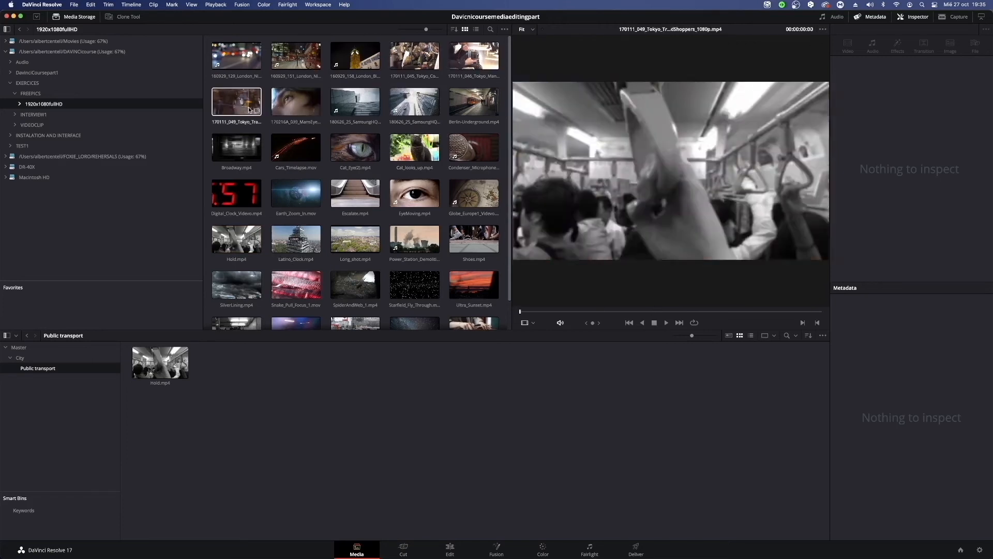
Add the Berlin-Underground, 170111_045_Tokyo, 170111_046_Tokyo, Underground-Traffic and Broadway clips to the Public transport bin.
click(453, 104)
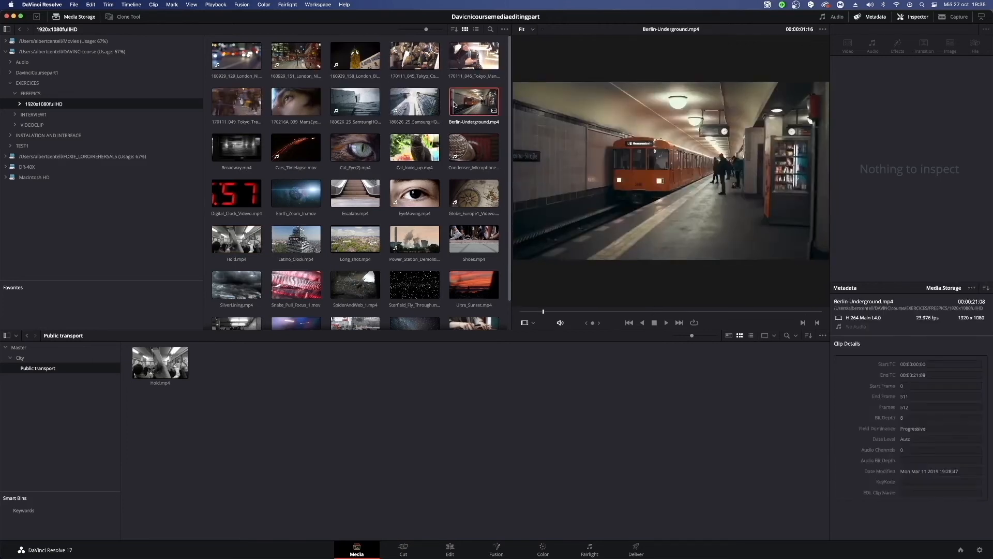
super+click(462, 68)
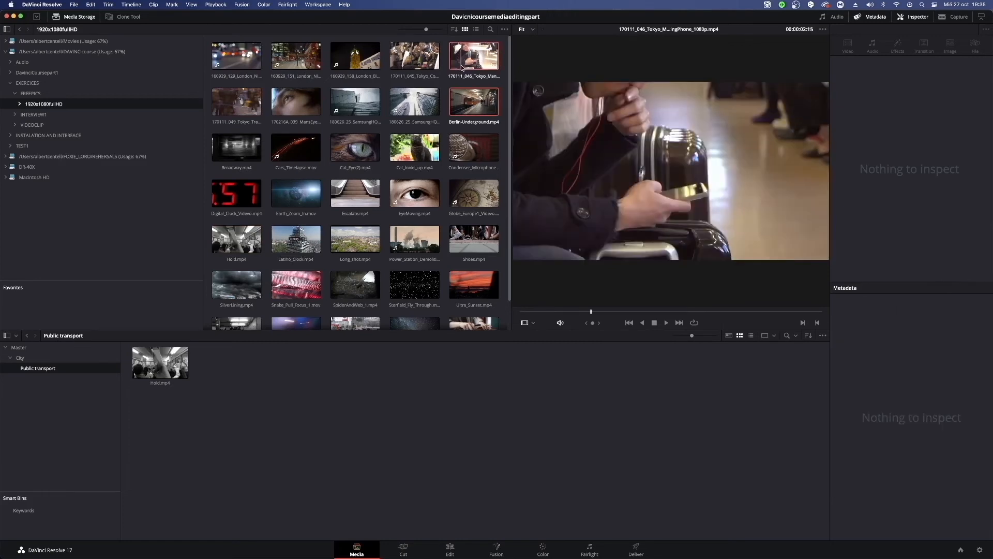
super+click(414, 56)
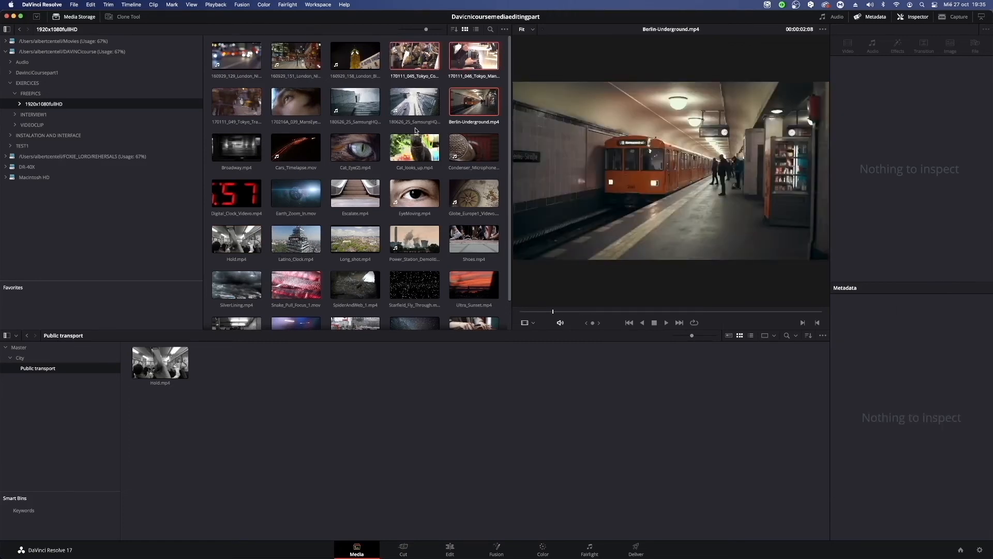
scroll(470, 289, down, 2)
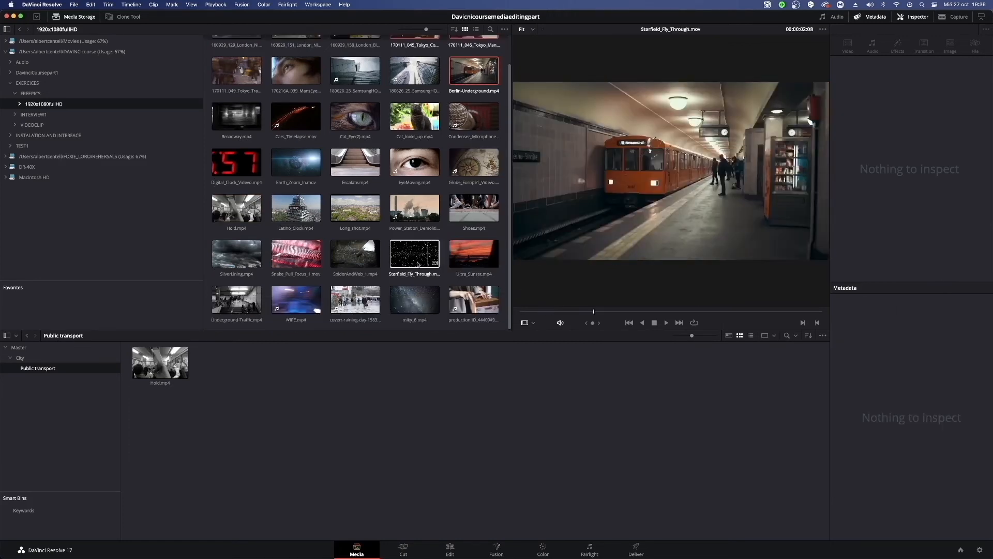
super+click(237, 300)
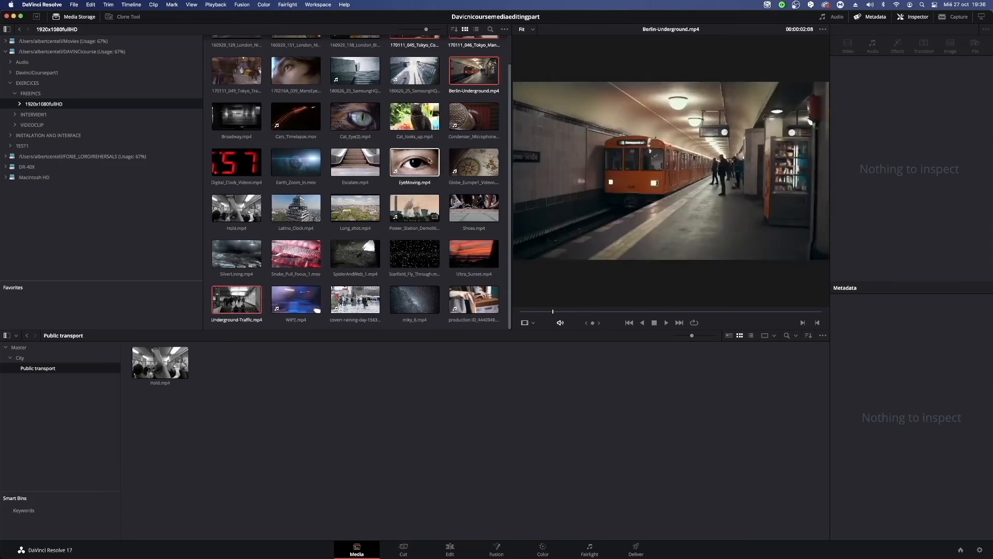
scroll(422, 129, up, 2)
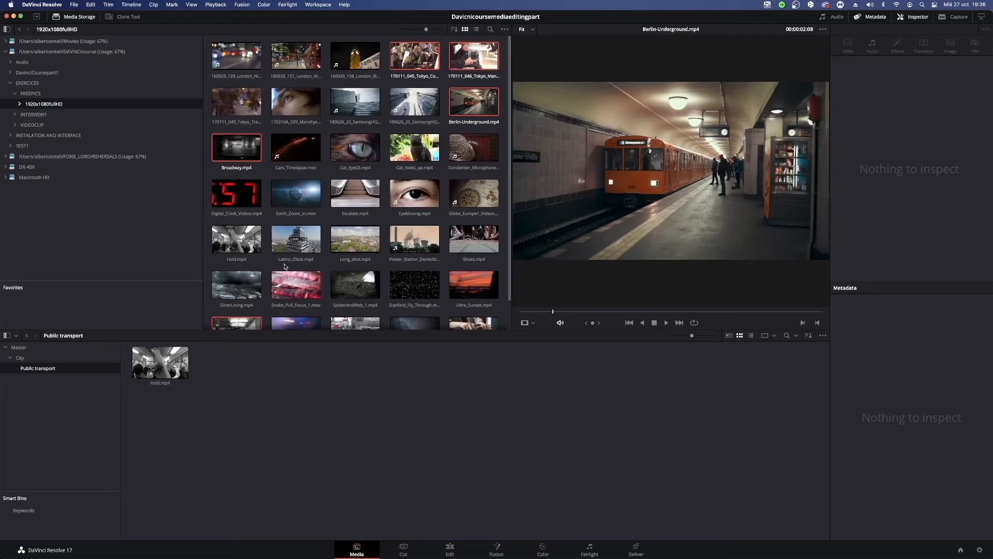
scroll(357, 251, down, 2)
scroll(343, 246, up, 2)
drag(404, 57, 336, 371)
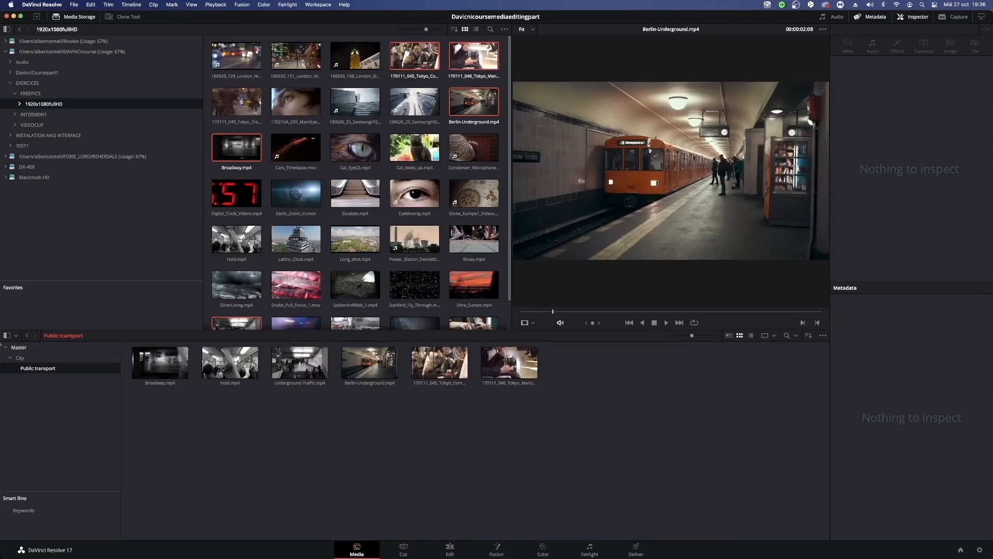
Compare the contents of the Master, City and Public transport bins, collapsing and expanding City in the bin list.
click(19, 357)
click(19, 347)
click(22, 358)
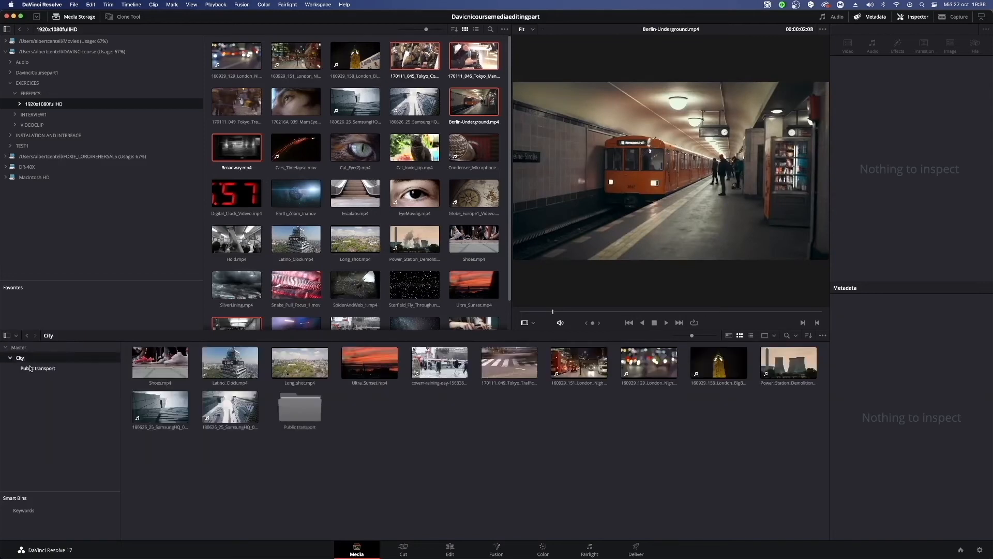
click(10, 358)
click(10, 358)
click(30, 368)
click(21, 359)
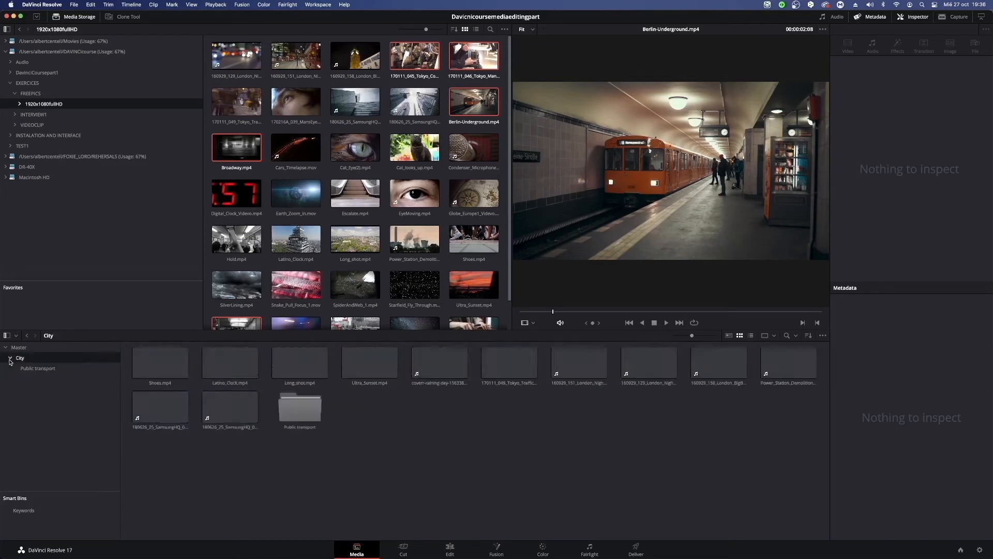
click(18, 347)
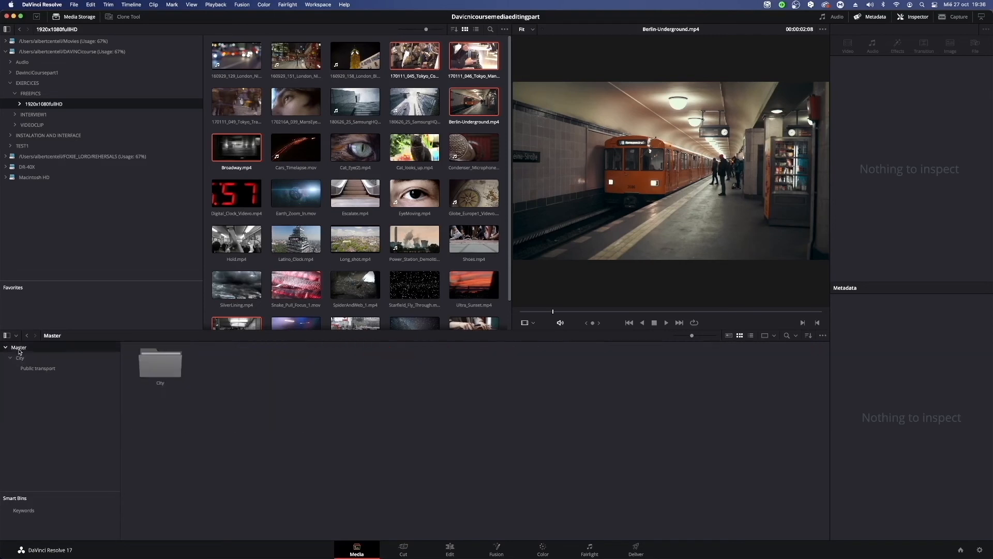
click(20, 358)
Create a bin named Animals directly under Master, open it, and collapse the City bin.
click(19, 347)
right_click(34, 418)
click(44, 423)
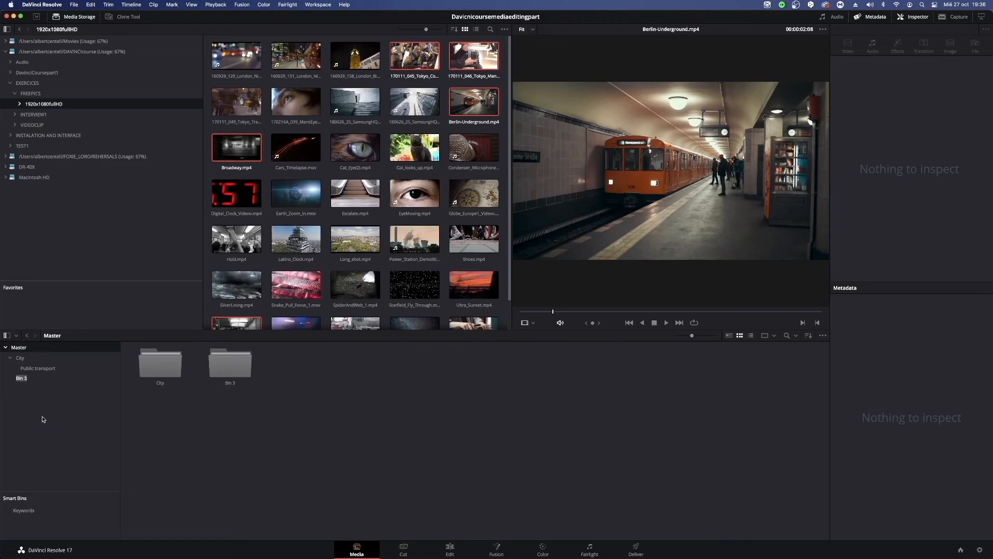
key(BackSpace)
key(Return)
click(24, 378)
click(10, 357)
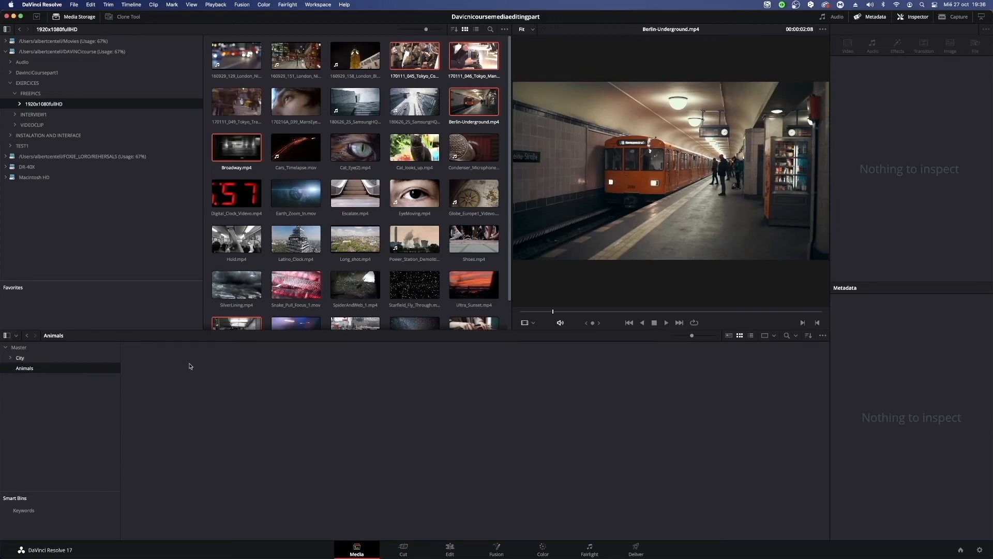
Add the Cat_Eye(2), Cat_looks_up, SpiderAndWeb_1 and Snake_Pull_Focus_1 clips to the Animals bin.
click(383, 79)
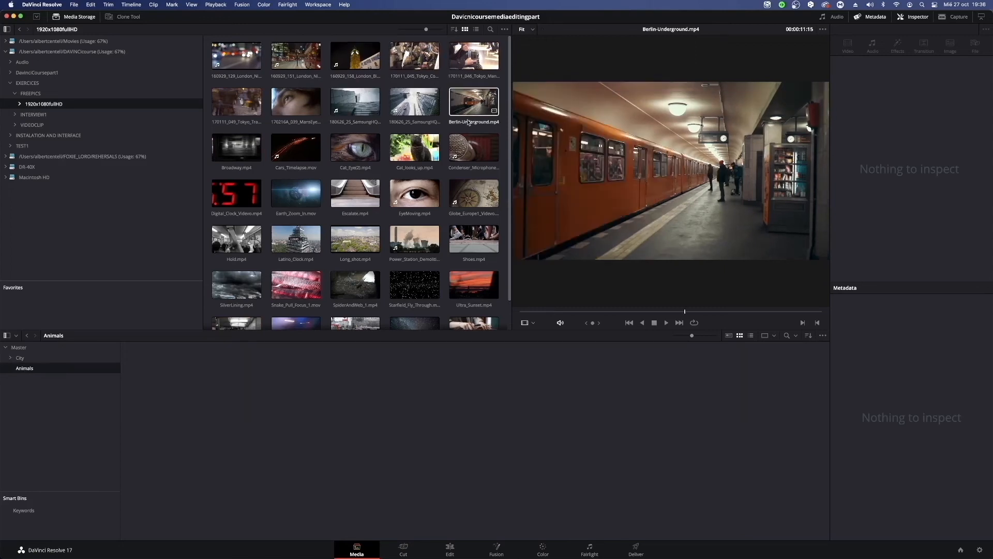
click(354, 160)
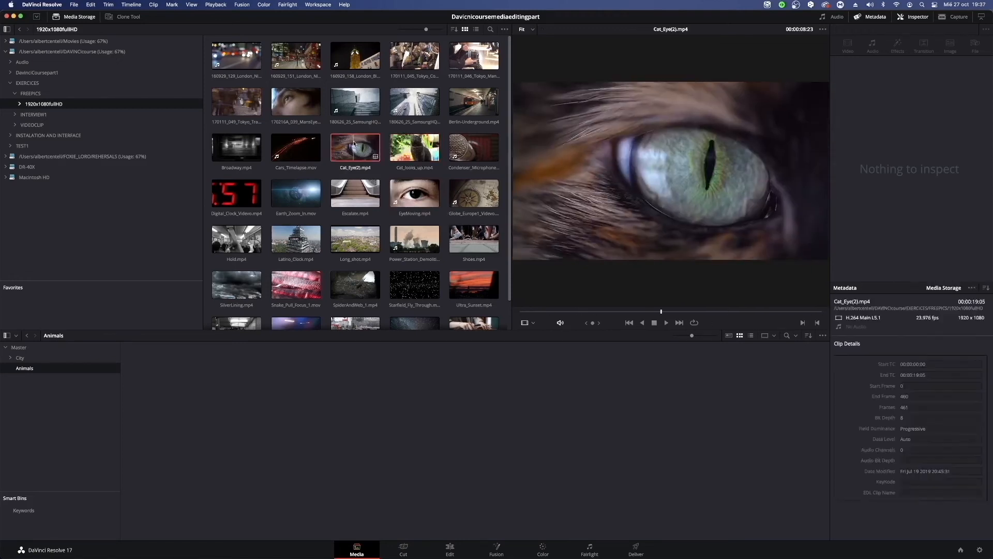
scroll(393, 155, down, 2)
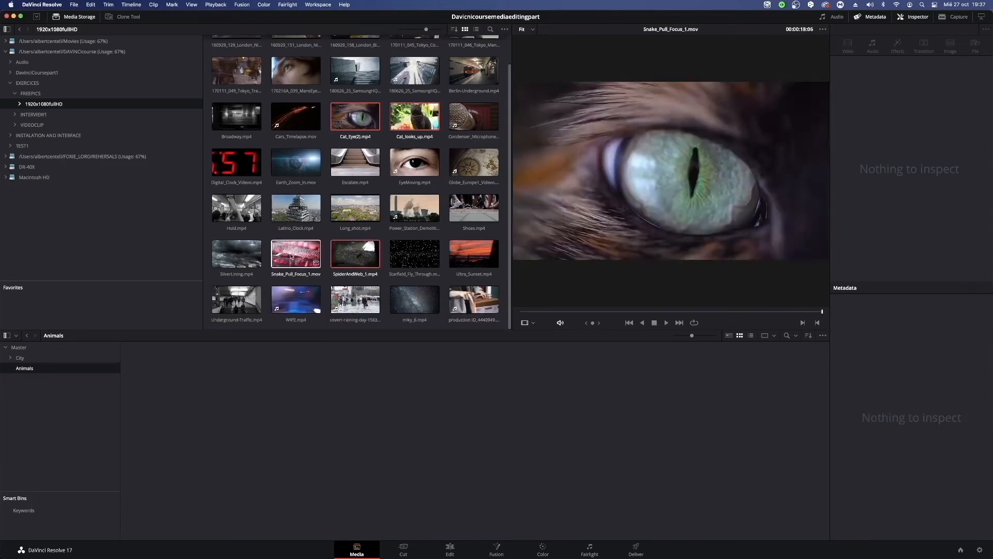
scroll(439, 187, up, 2)
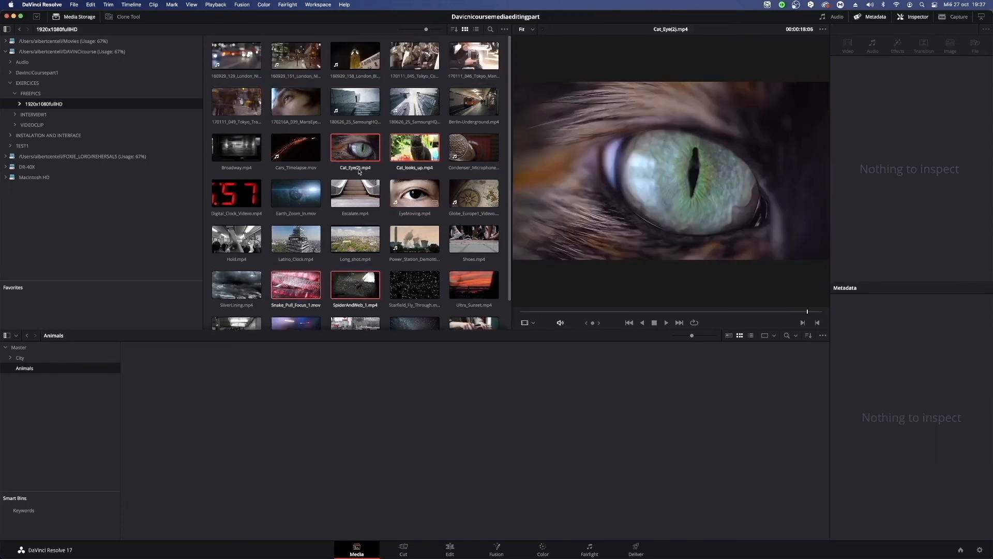
drag(361, 168, 199, 454)
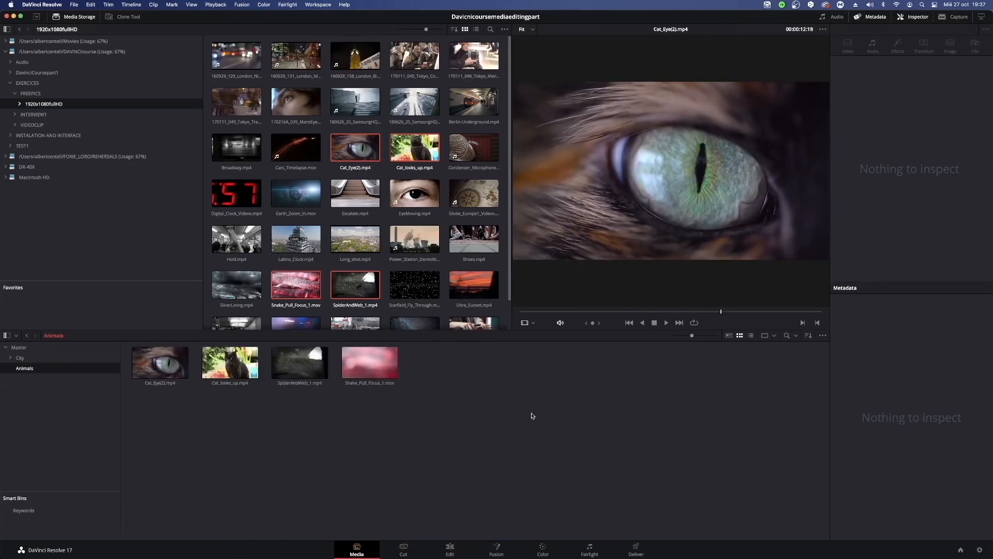
Review the City, Animals and Public transport bins, expanding City and collapsing it again.
click(19, 358)
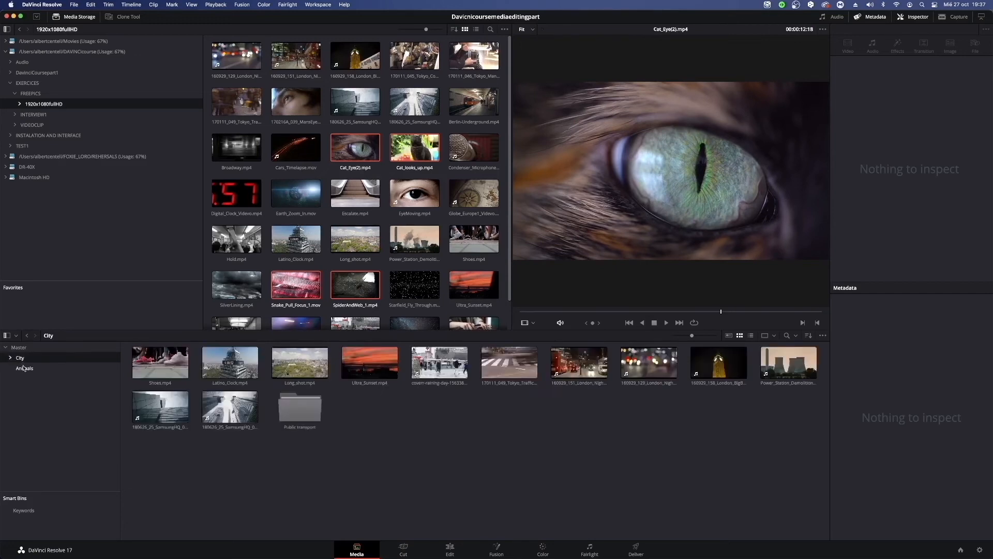
click(20, 366)
click(17, 360)
click(10, 358)
click(32, 368)
click(12, 359)
Try creating a new bin inside the Animals bin twice, undoing it each time.
click(24, 367)
right_click(57, 408)
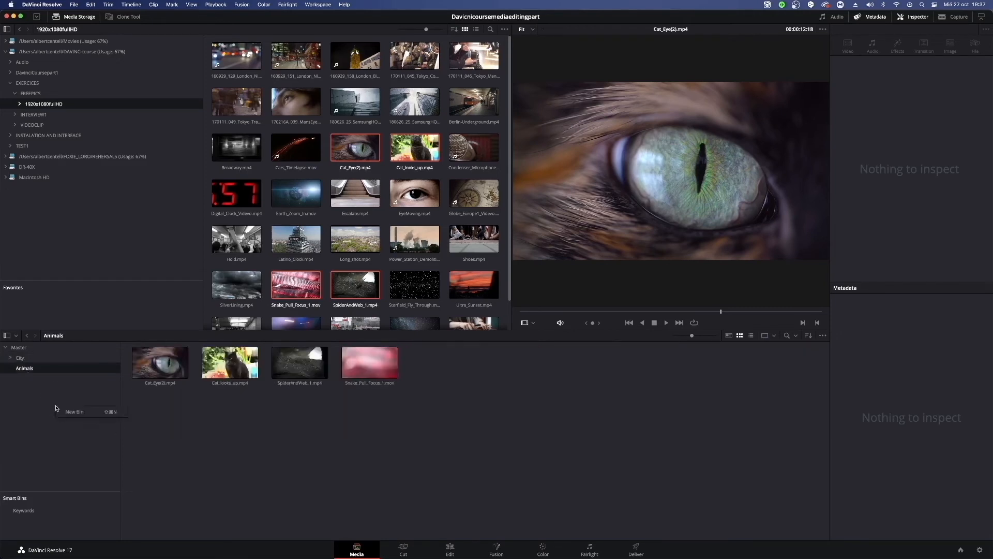
click(56, 394)
right_click(35, 395)
click(45, 399)
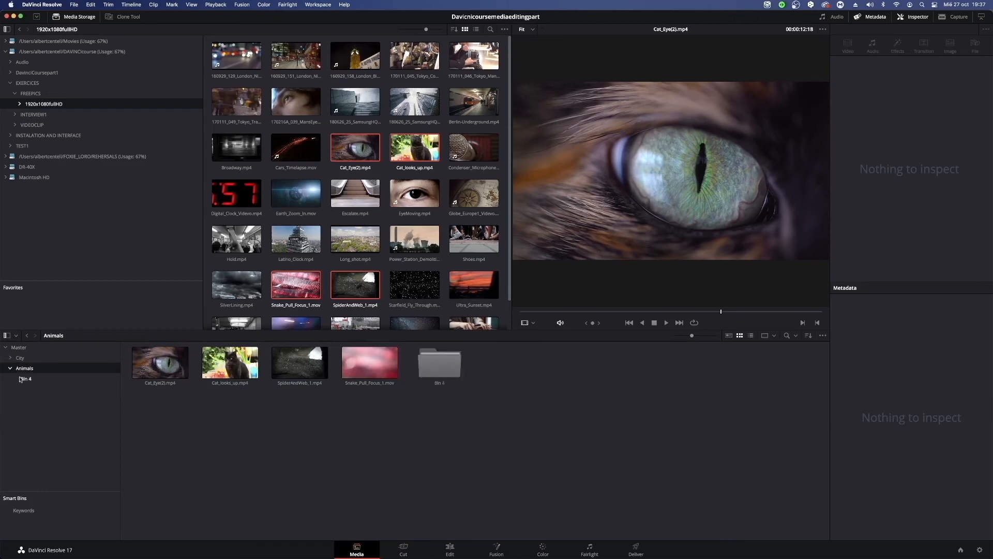
key(super+z)
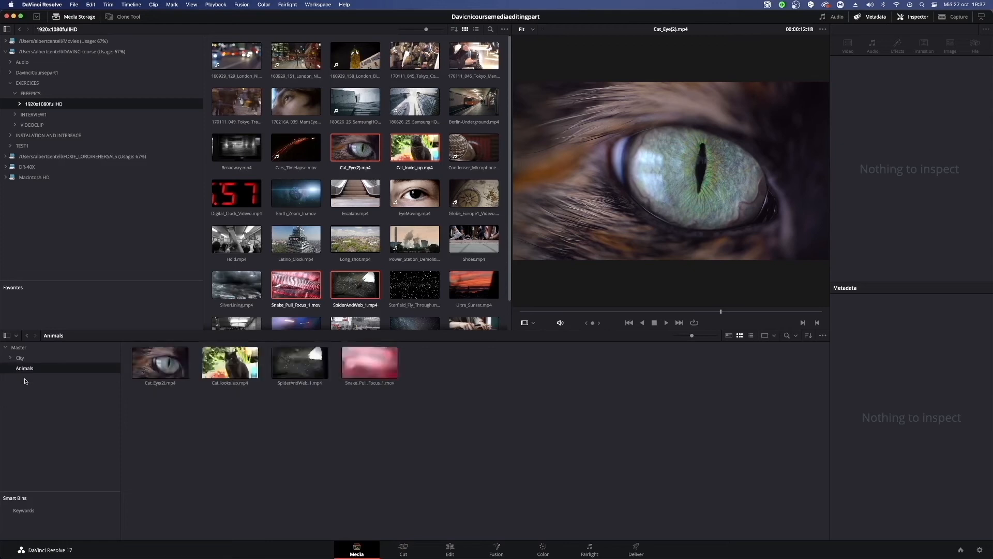
right_click(29, 376)
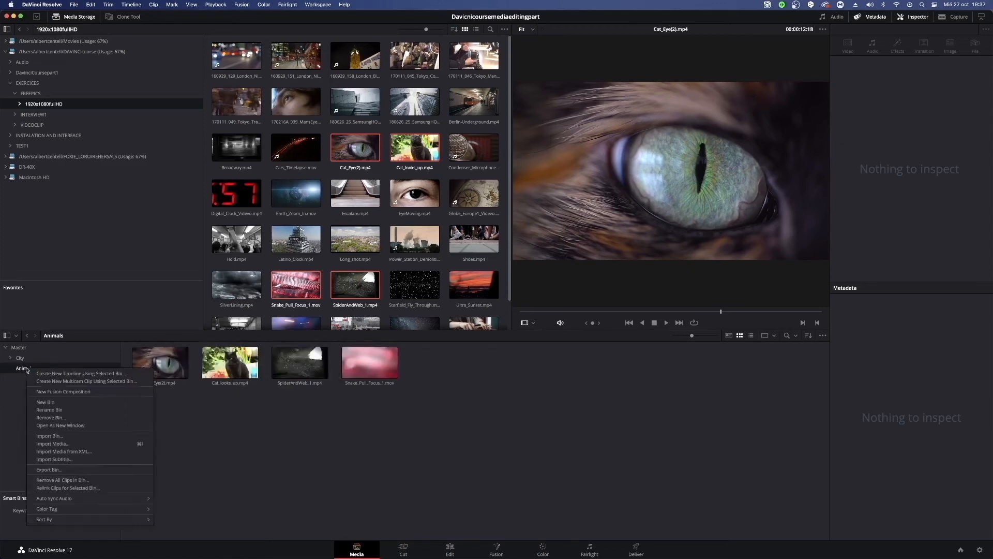
click(50, 400)
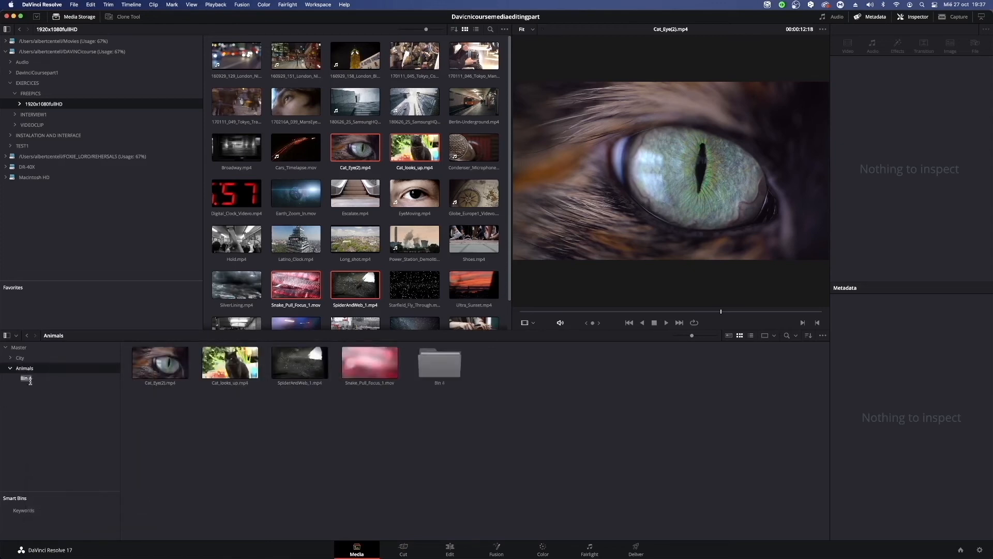
click(39, 381)
key(super+z)
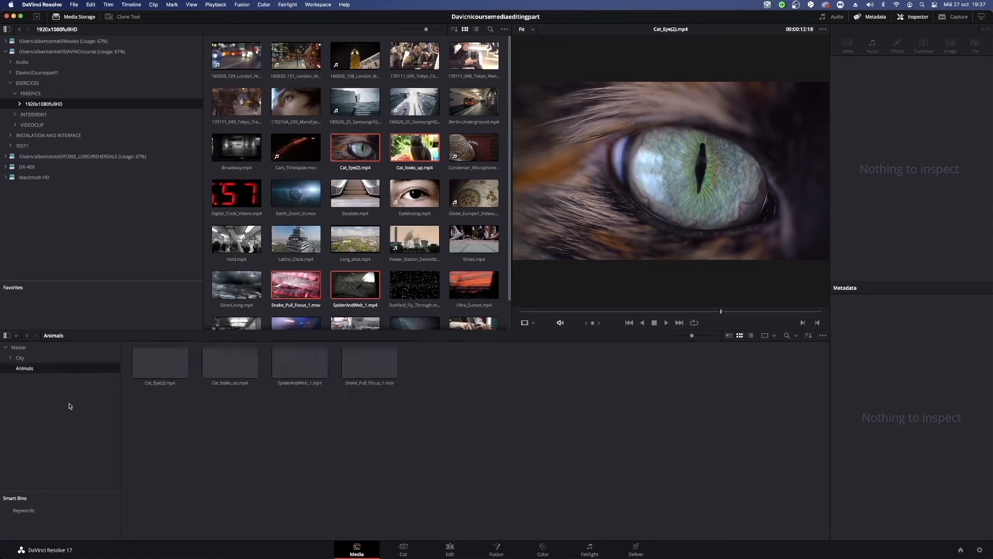
View the City bin and return to the Master bin.
click(21, 358)
click(25, 347)
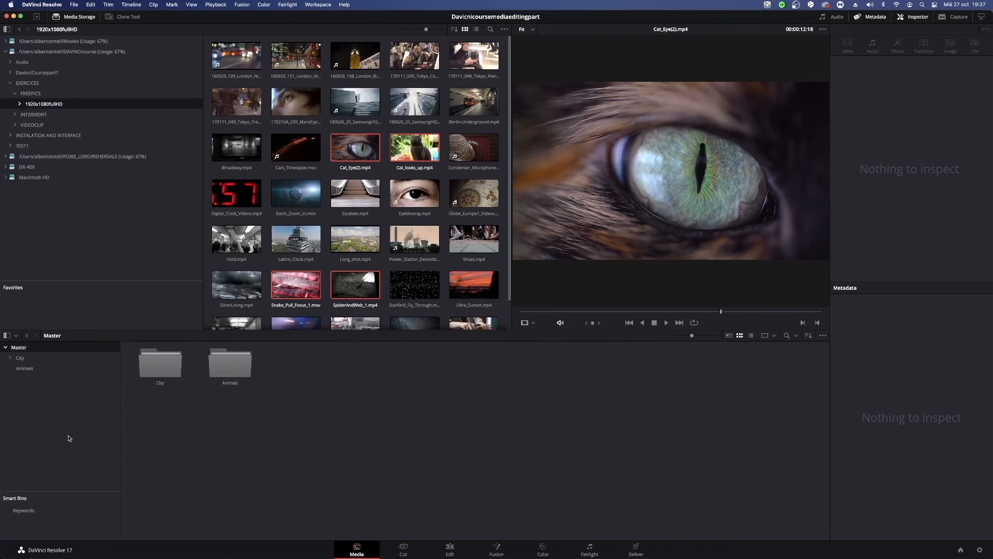
Create a bin named Eyes inside the Master bin.
right_click(66, 412)
click(63, 416)
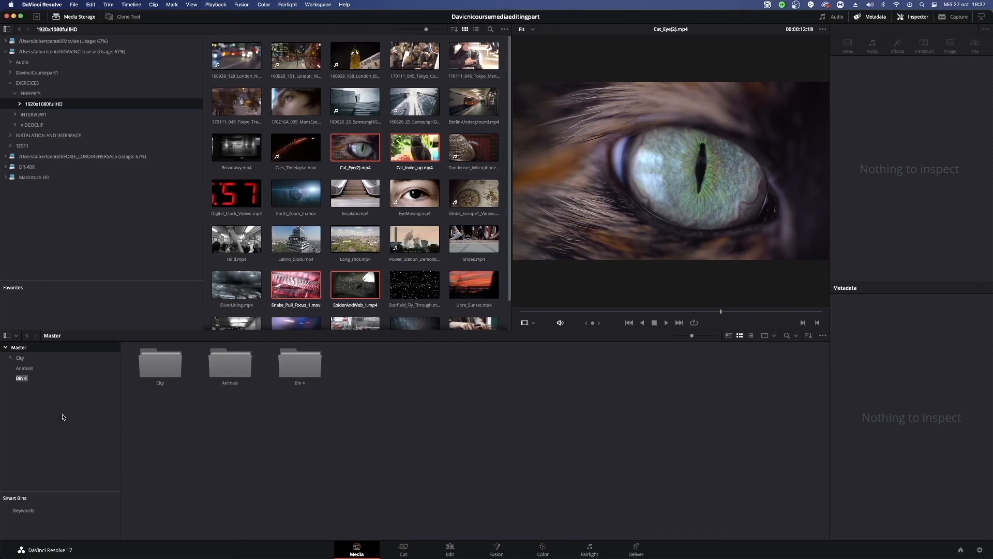
key(BackSpace)
click(377, 254)
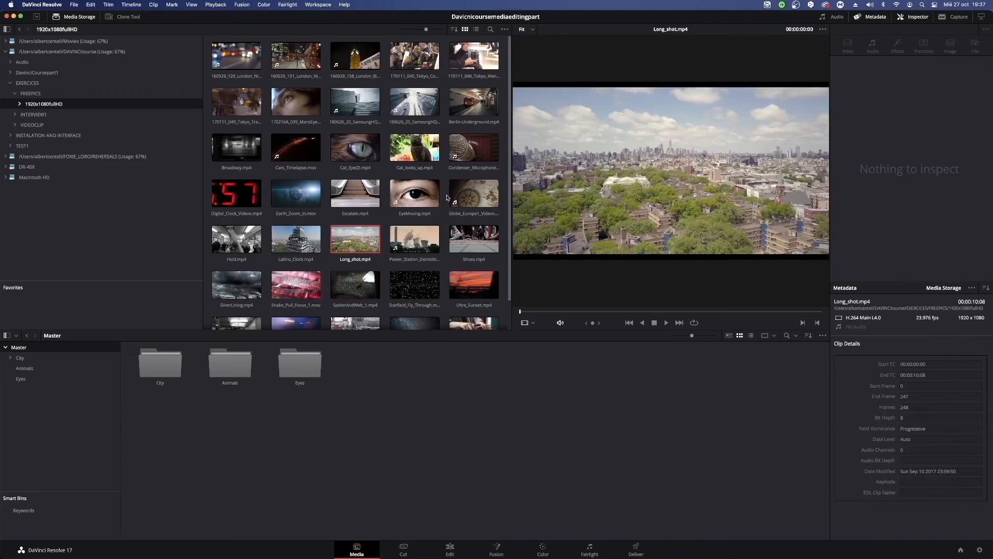
Add the 170216A_039_MansEye1_1080p and Cat_Eye(2) clips from media storage to the Eyes bin.
click(289, 98)
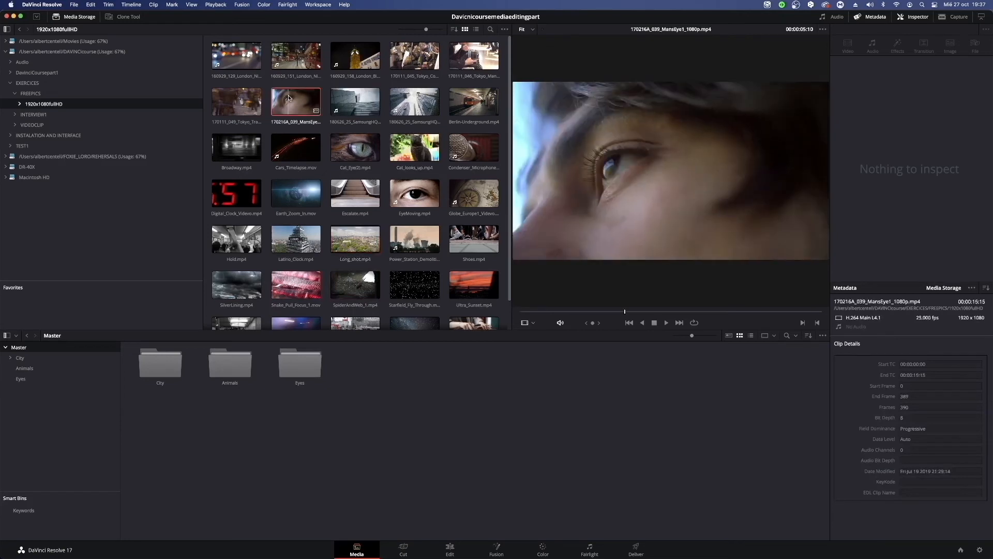
click(21, 379)
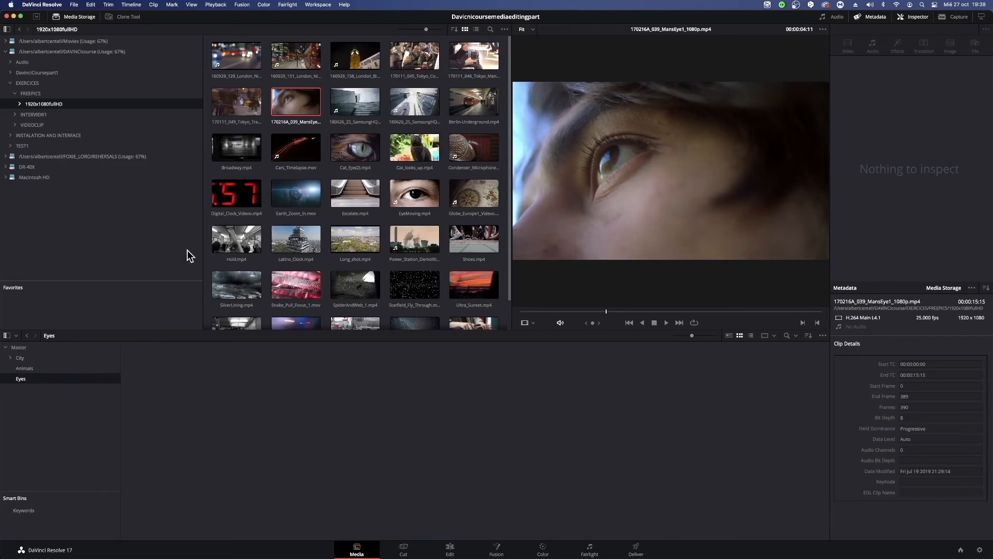
drag(295, 102, 216, 381)
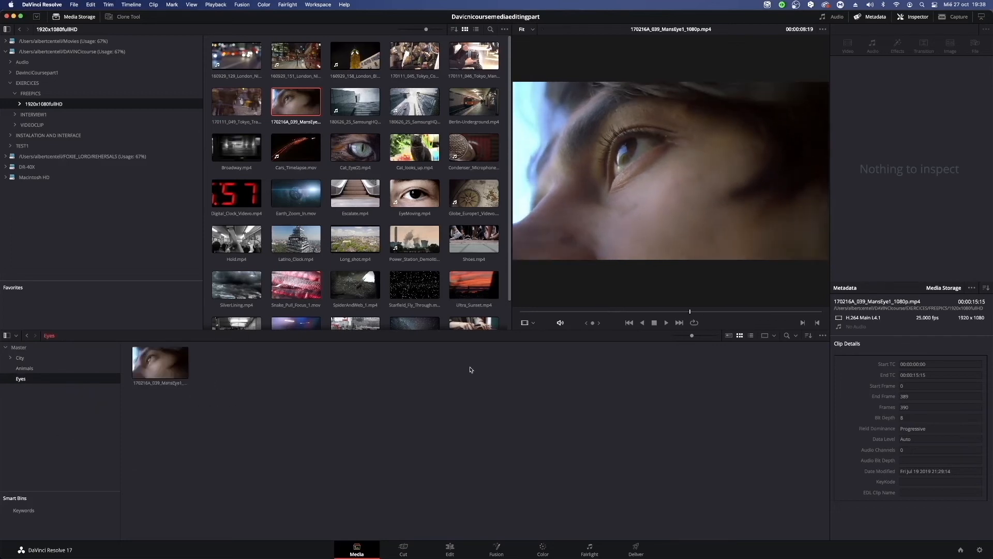
click(346, 159)
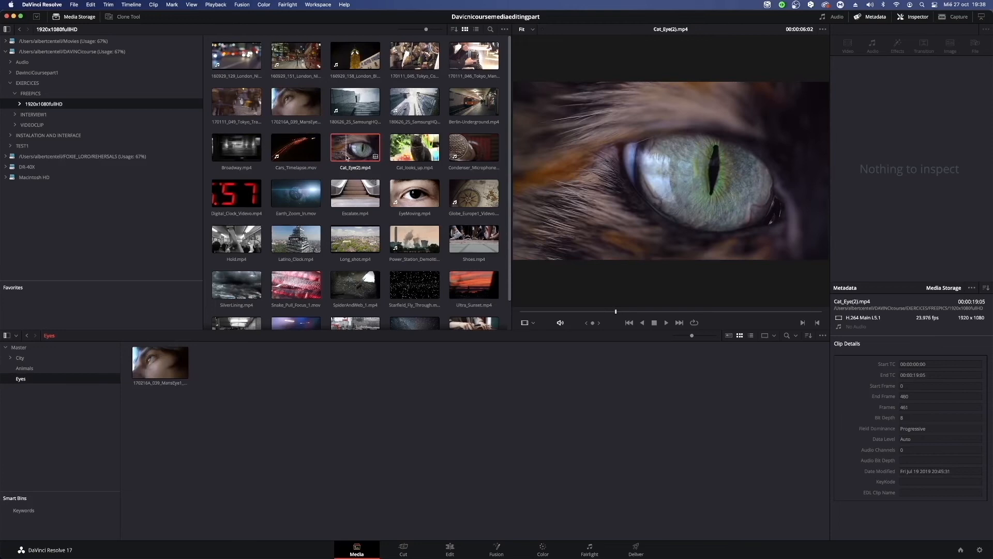
click(24, 369)
click(20, 379)
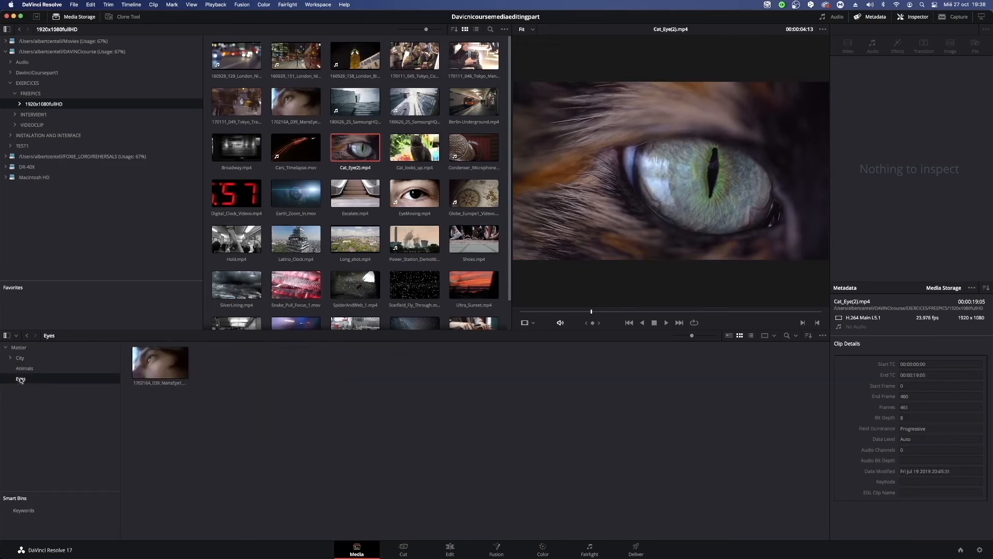
drag(350, 149, 263, 365)
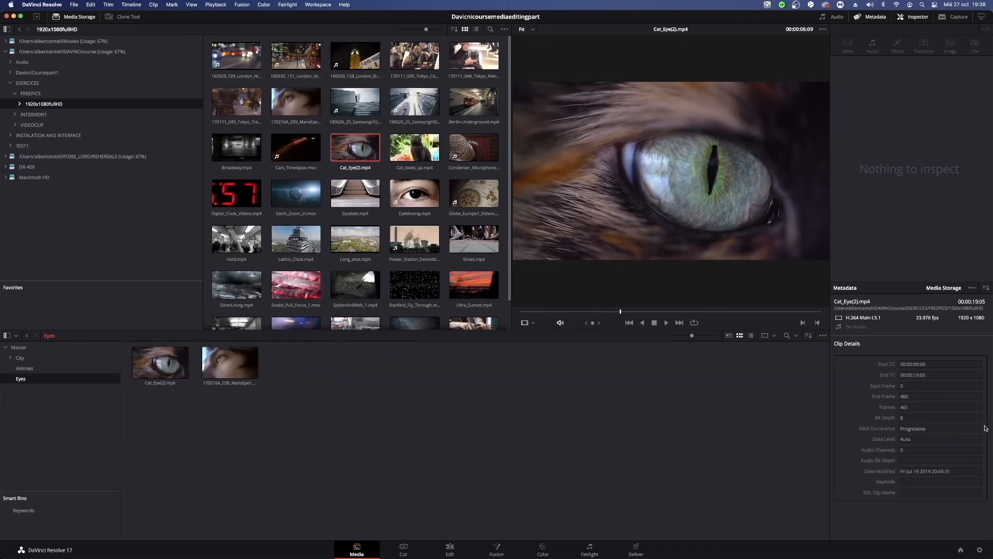
Check the Cat_Eye(2) clip in the Eyes and Animals bins and return to the Eyes bin.
click(156, 362)
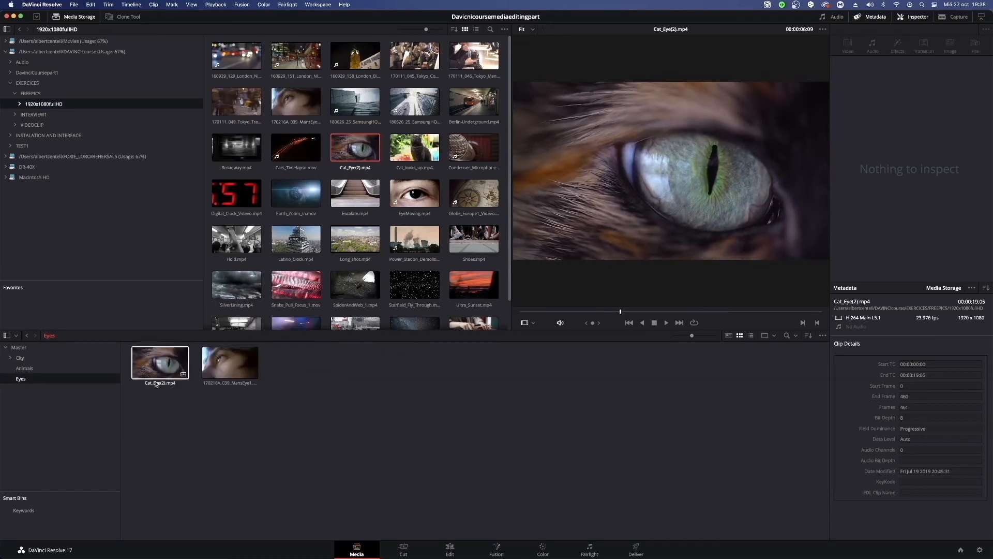
click(57, 369)
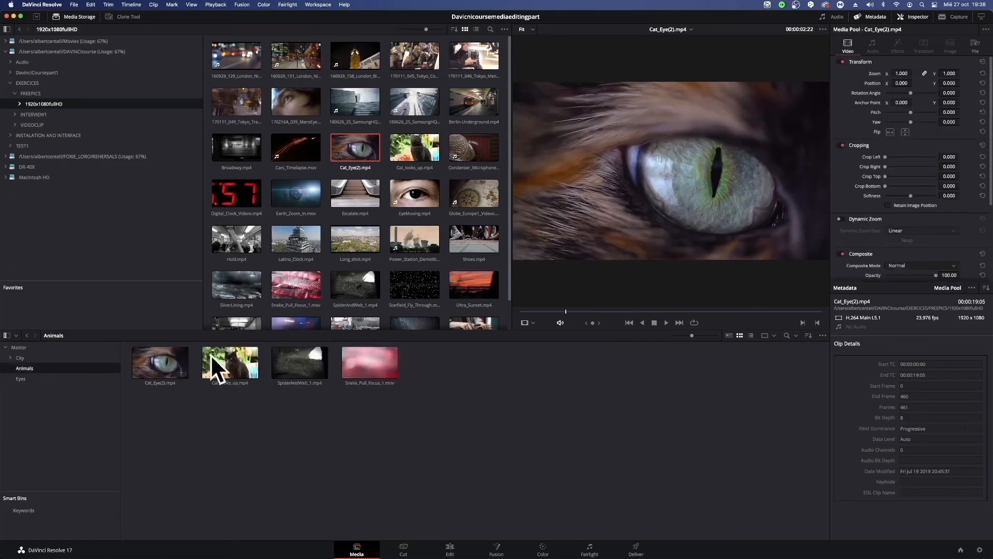
click(32, 383)
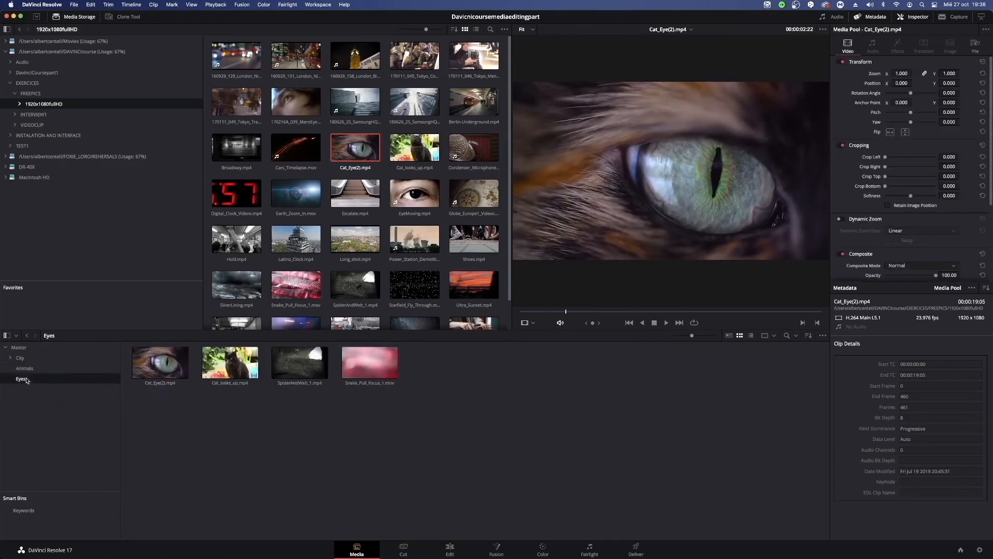
Add the EyeMoving clip from media storage to the Eyes bin.
drag(406, 199, 309, 383)
scroll(414, 265, down, 2)
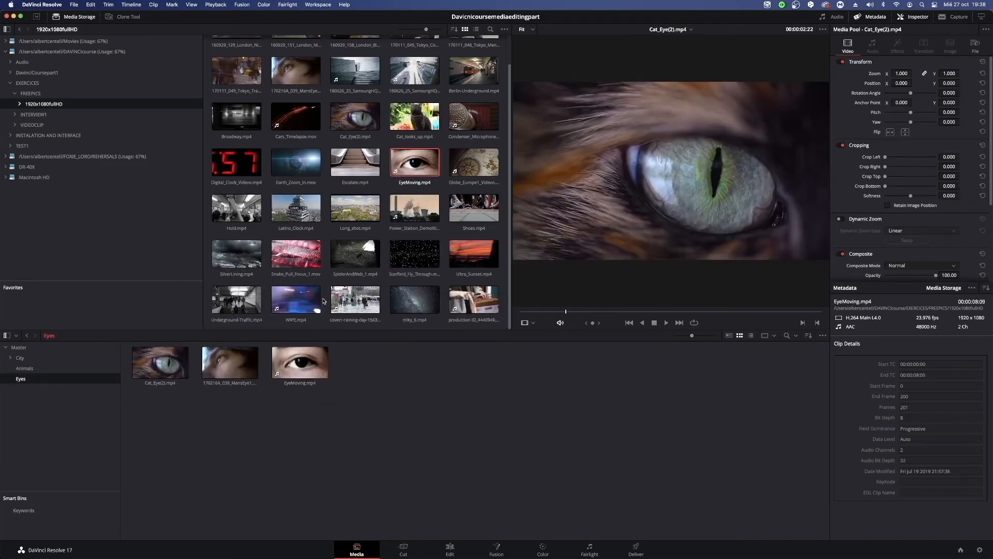
scroll(343, 271, up, 1)
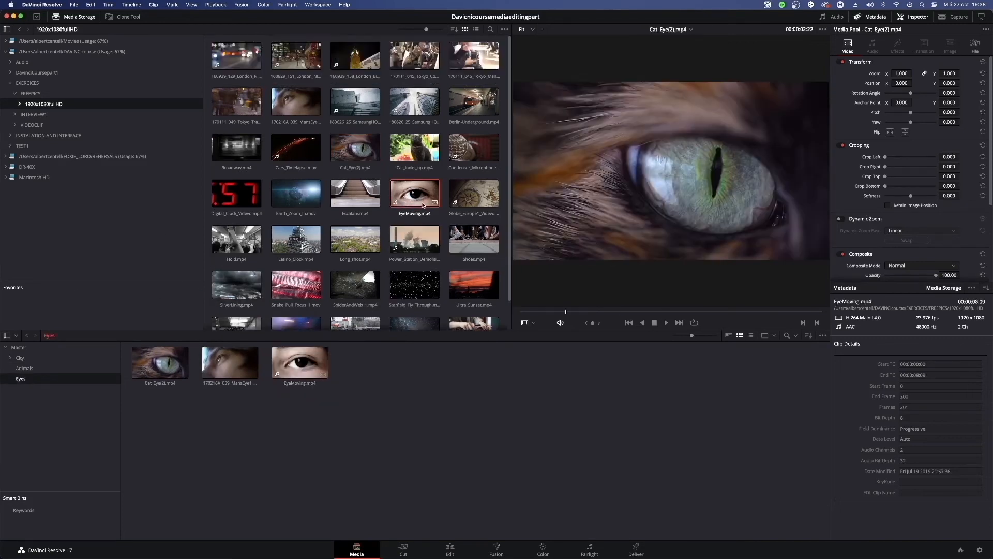
View the City bin, return to the Eyes bin and look over the remaining media storage clips.
click(22, 357)
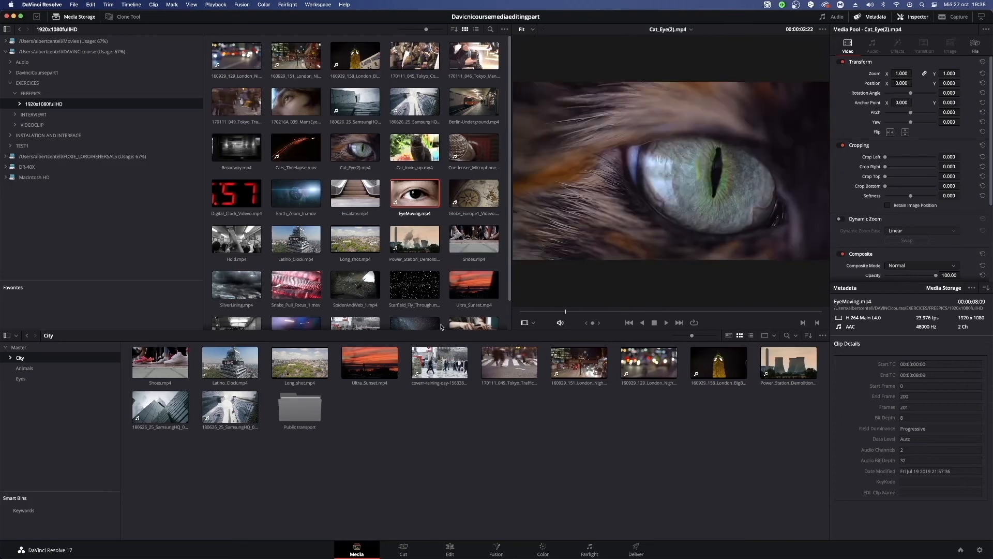
click(22, 379)
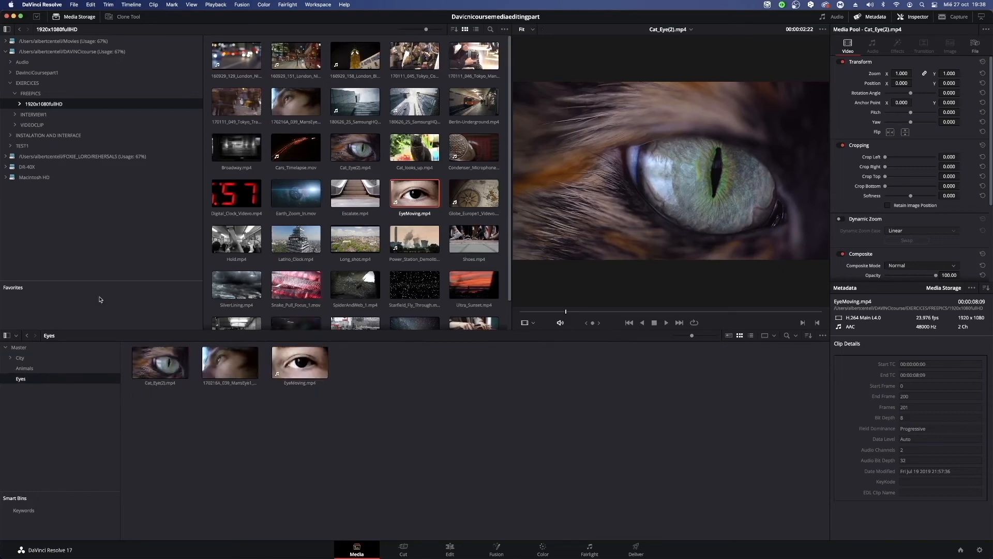
scroll(295, 287, down, 1)
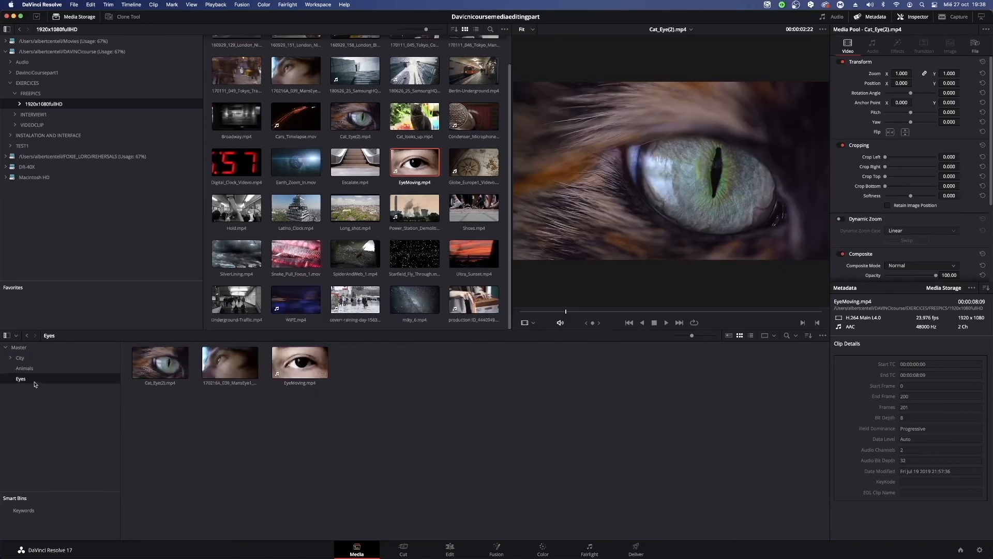
Create a bin named FX inside the Master bin and open it.
click(19, 349)
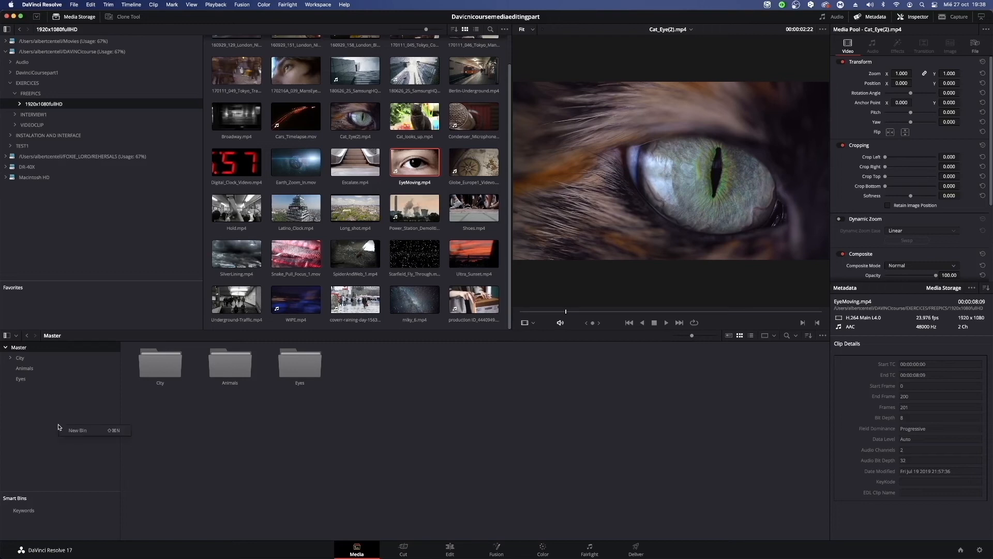
click(76, 430)
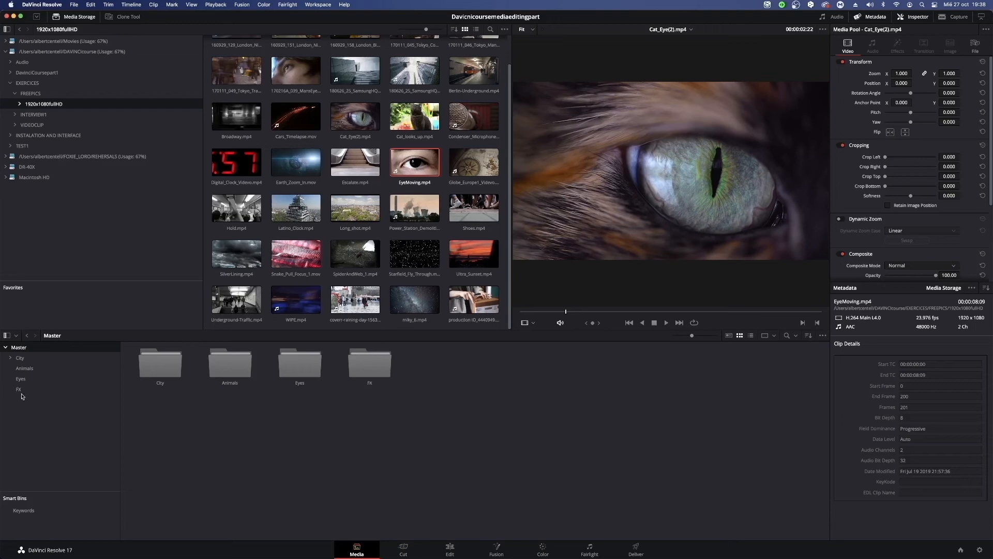
click(21, 392)
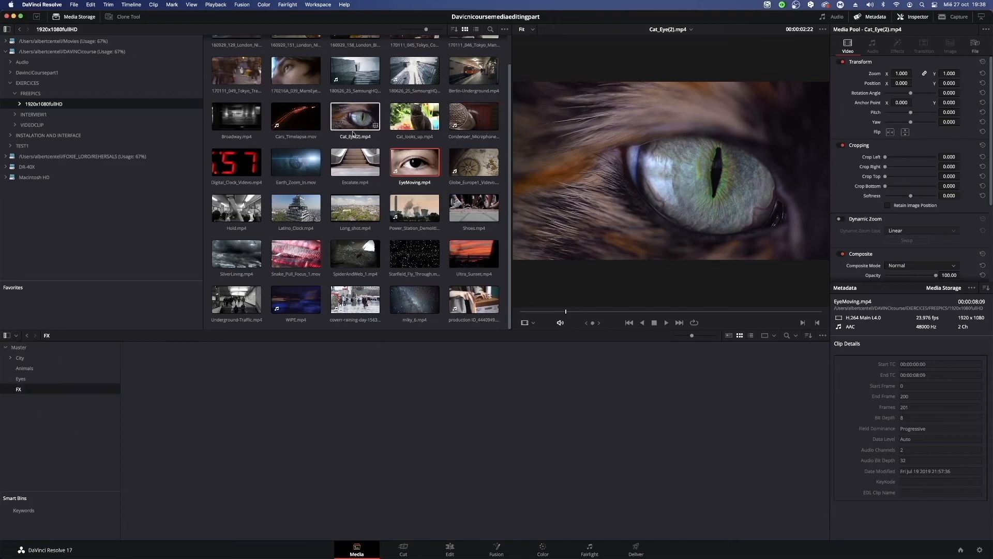
Add the Starfield_Fly_Through, WIPE, milky_6, Earth_Zoom_In, Cars_Timelapse and Digital_Clock_Videvo clips to the FX bin.
scroll(355, 119, up, 2)
click(311, 148)
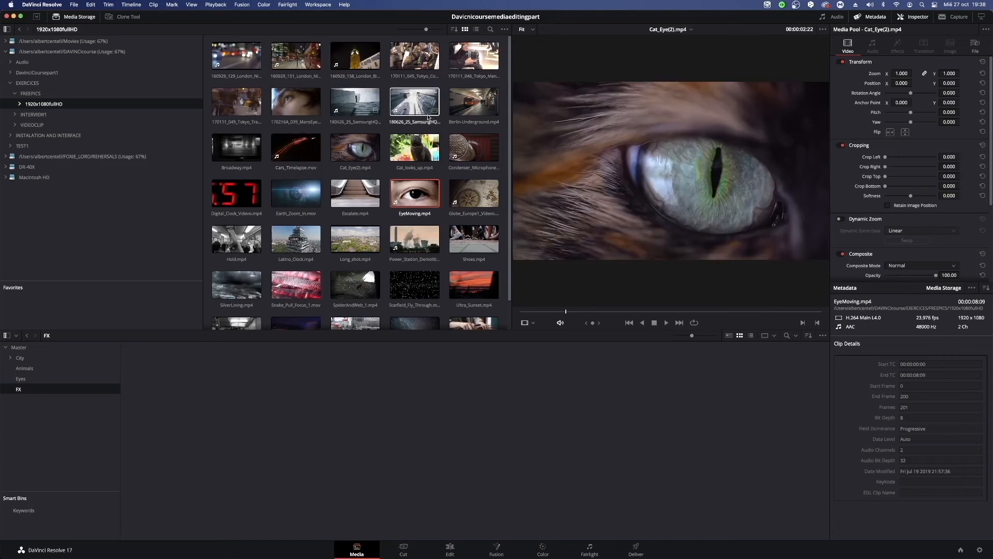
scroll(396, 160, down, 2)
scroll(395, 160, up, 2)
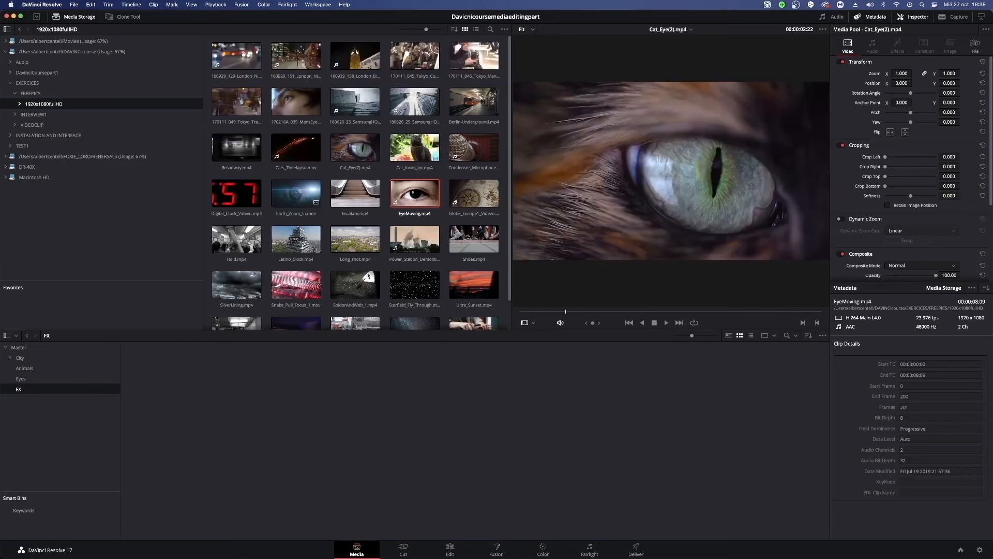
click(416, 285)
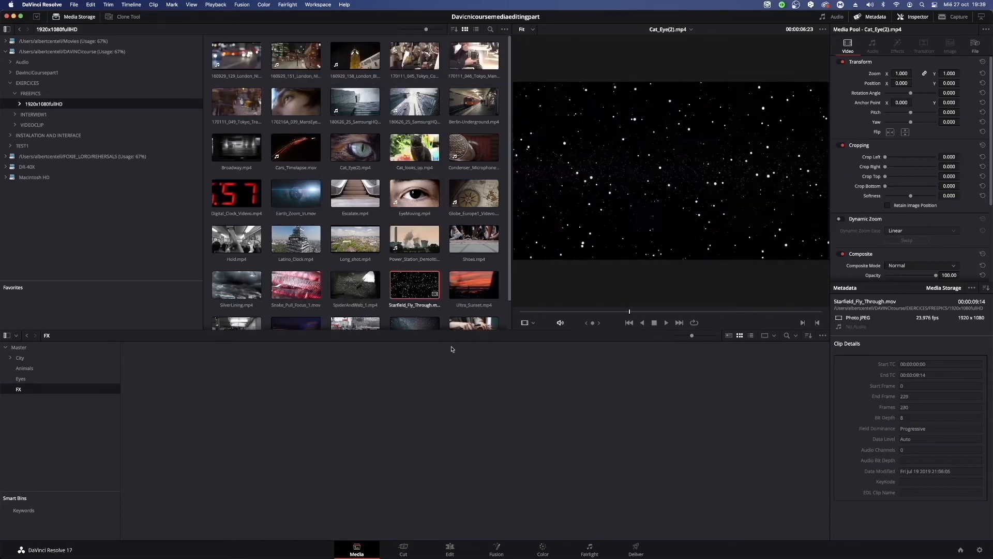
scroll(416, 285, down, 2)
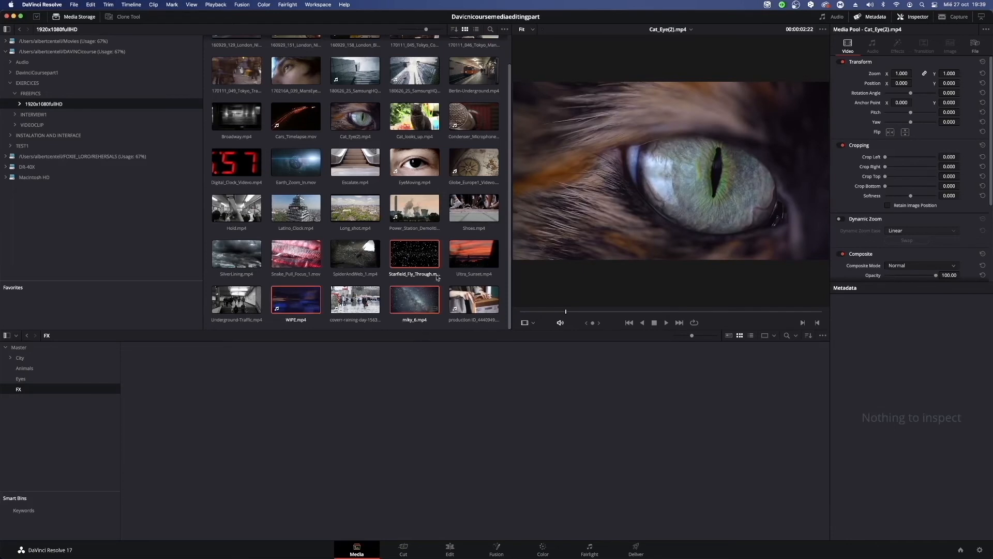
scroll(472, 202, up, 2)
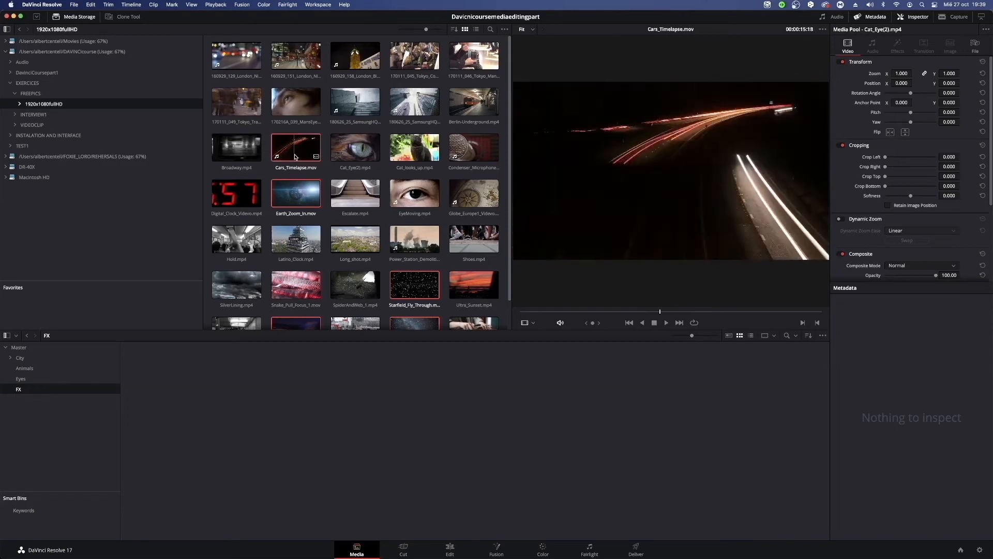
scroll(421, 208, down, 2)
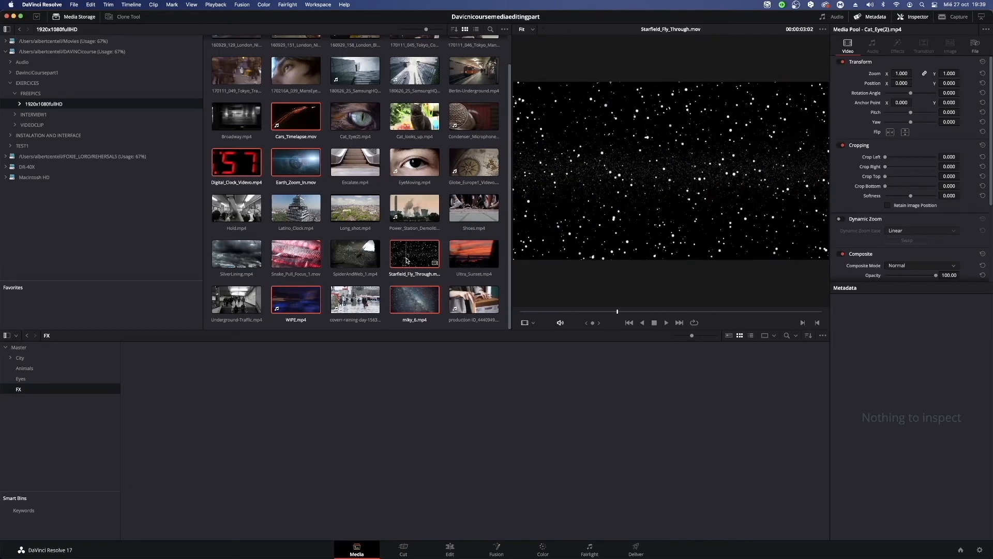
drag(407, 260, 314, 464)
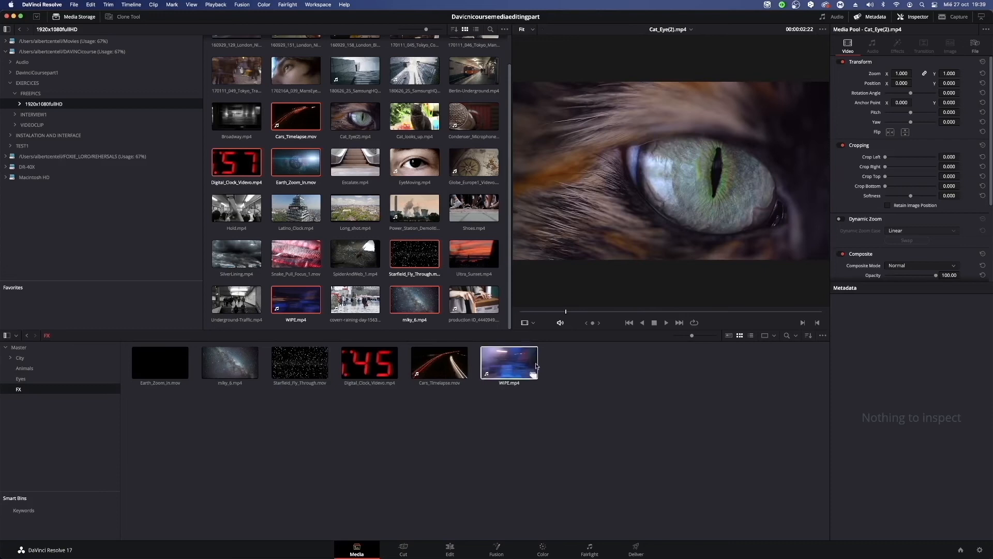
Review the contents of the Eyes, City, Master and FX bins.
click(31, 379)
click(27, 358)
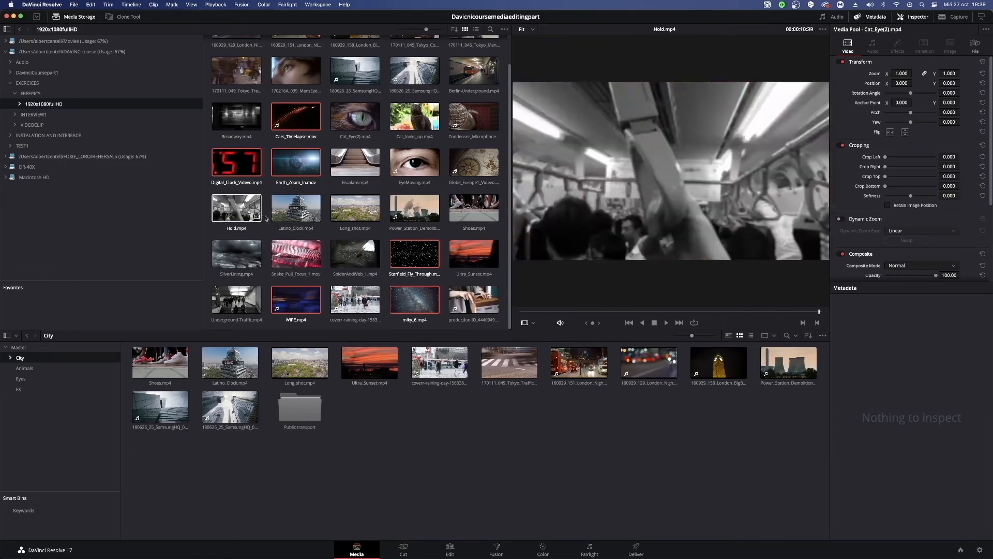
scroll(450, 171, up, 2)
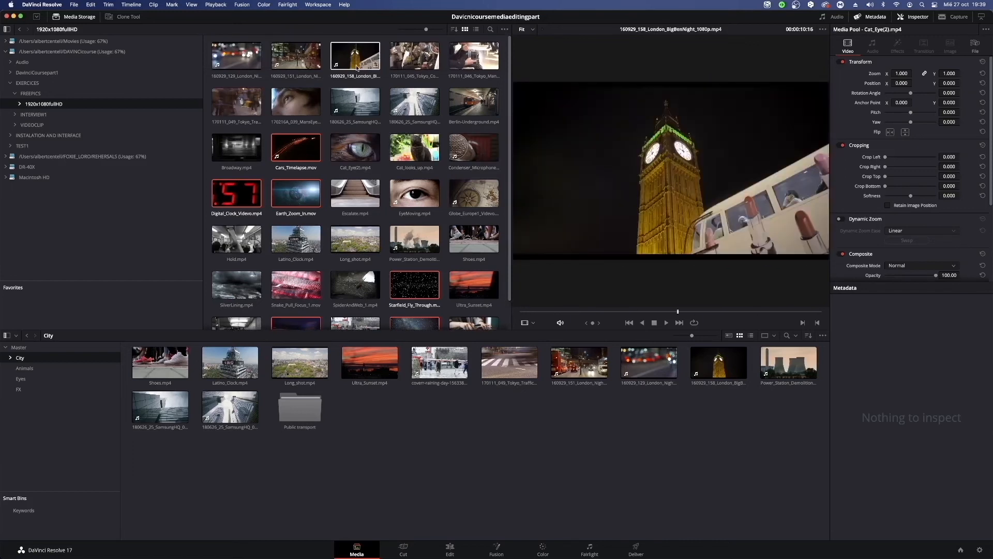
click(18, 347)
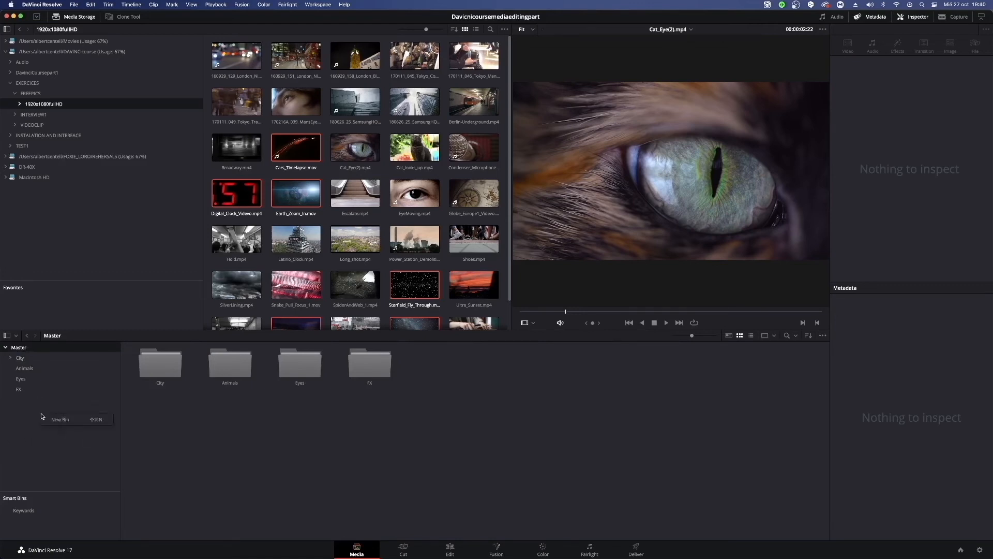
click(23, 389)
click(26, 381)
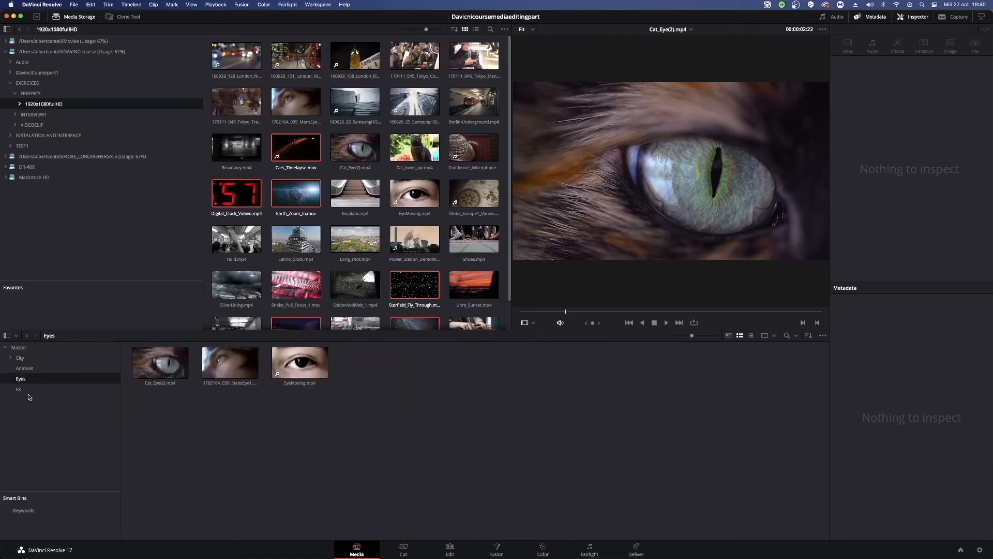
click(21, 390)
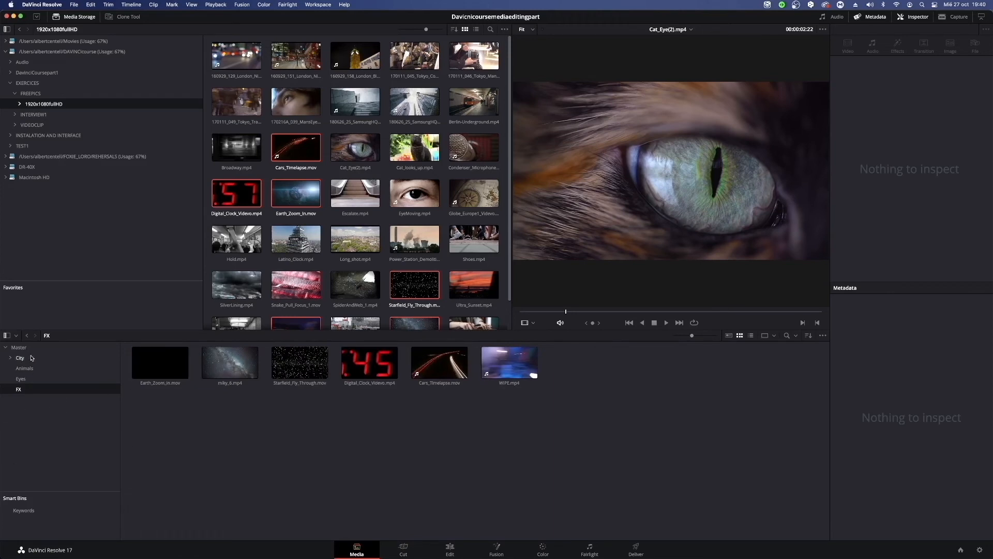
Create a bin named Others inside the Master bin.
right_click(25, 424)
click(41, 427)
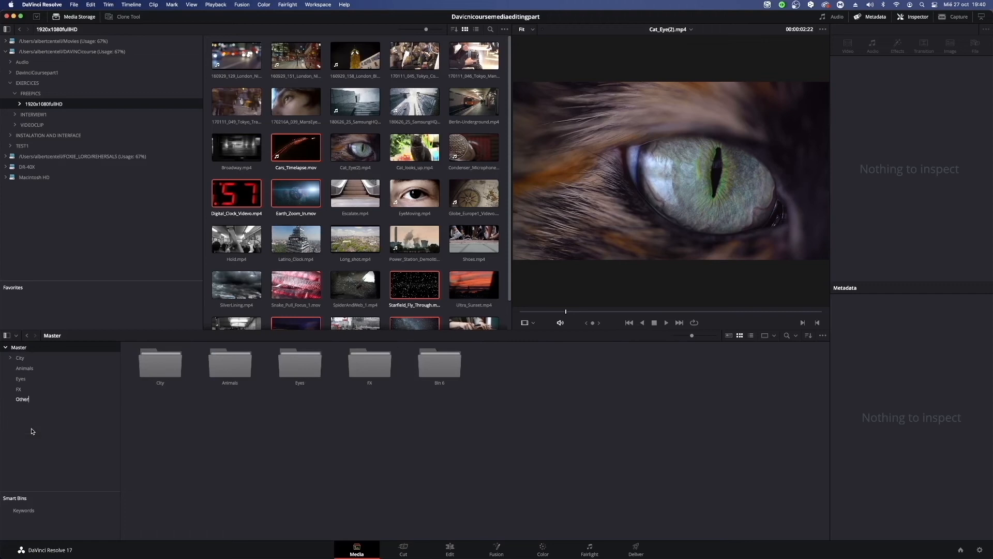
click(393, 239)
Add the Globe_Europe1_Videvo, production ID_4440949 and Condenser_Microphone_Close_Pan clips to the Others bin.
click(473, 194)
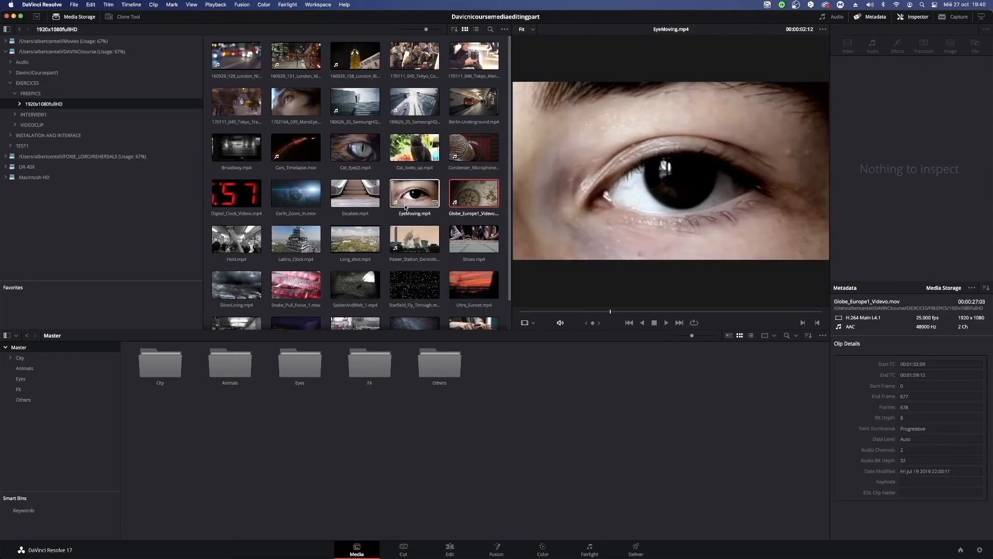
scroll(405, 207, down, 1)
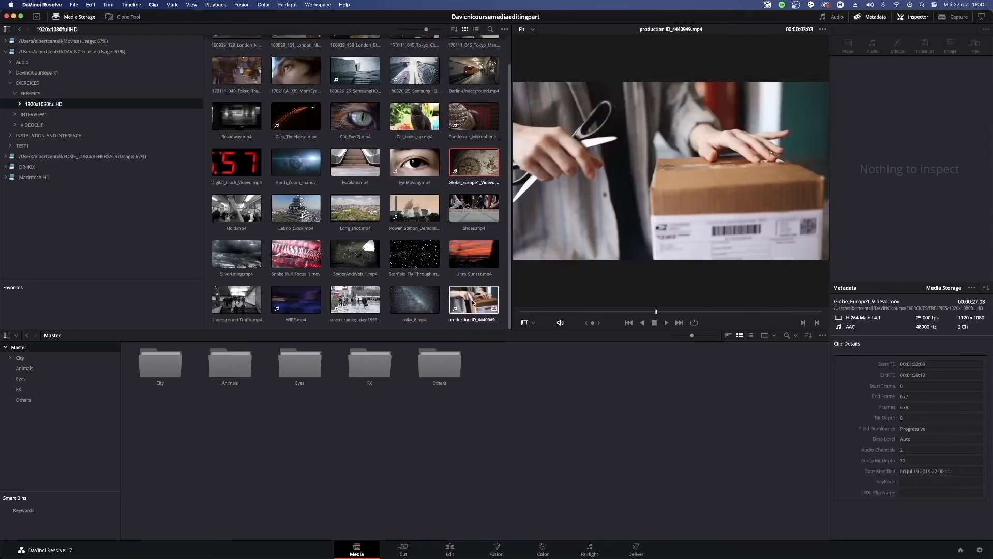
super+click(473, 303)
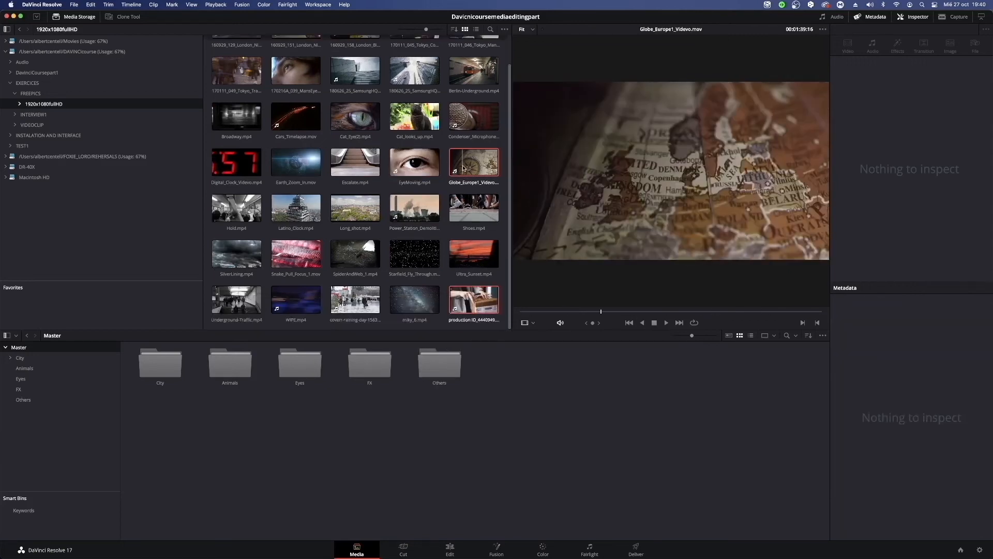
super+click(473, 116)
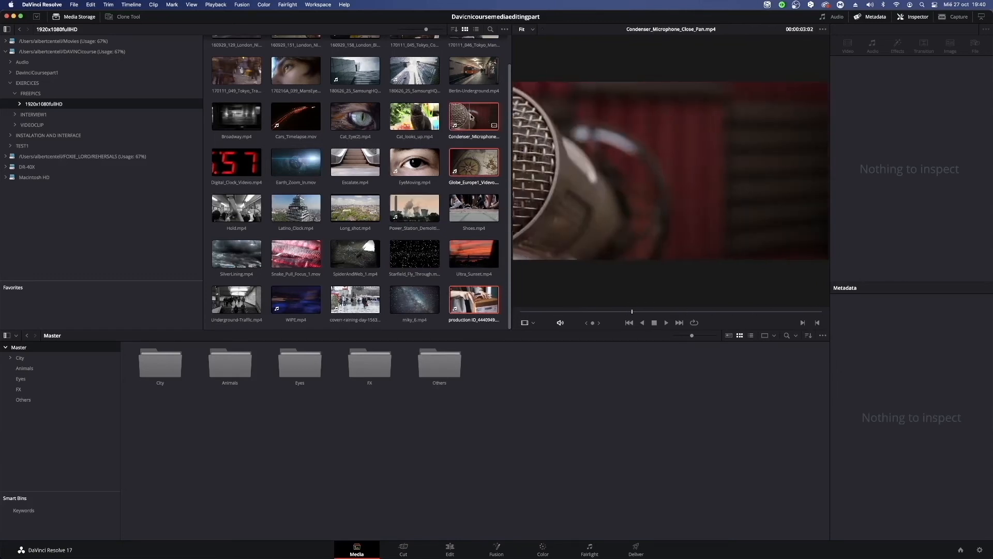
scroll(326, 154, up, 2)
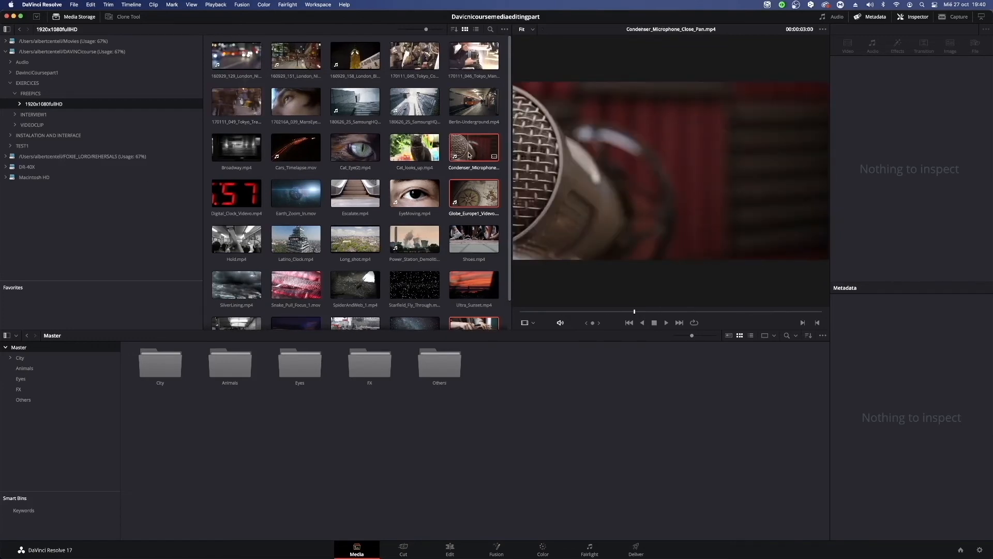
click(24, 400)
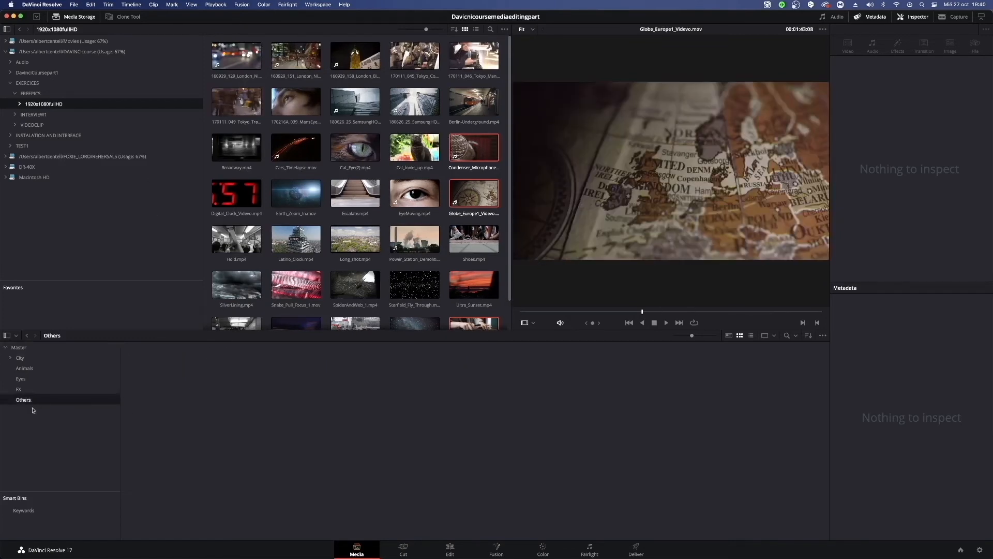
drag(474, 147, 313, 431)
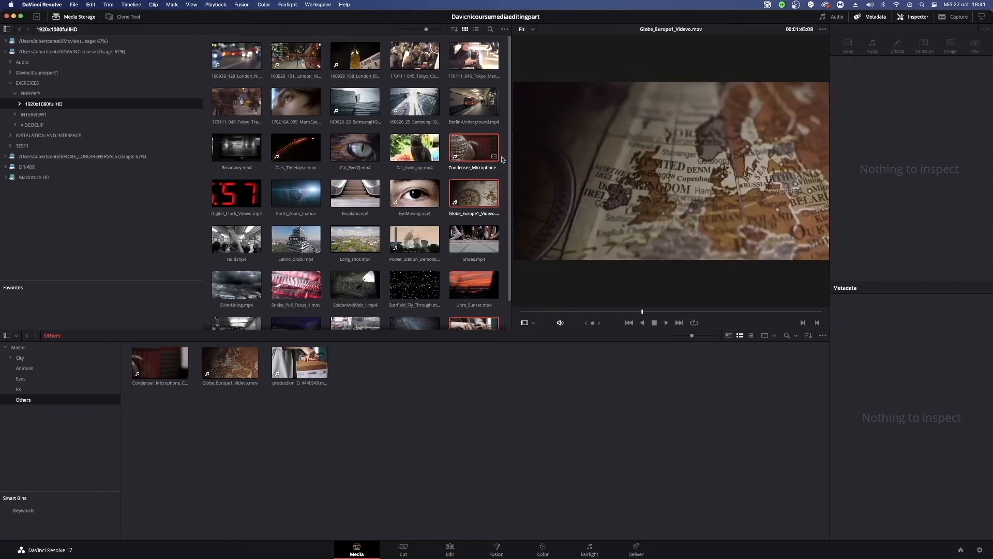
Compare the Inspector on the Edit page with the one on the Media page, hiding and restoring it on the Media page.
scroll(471, 212, down, 2)
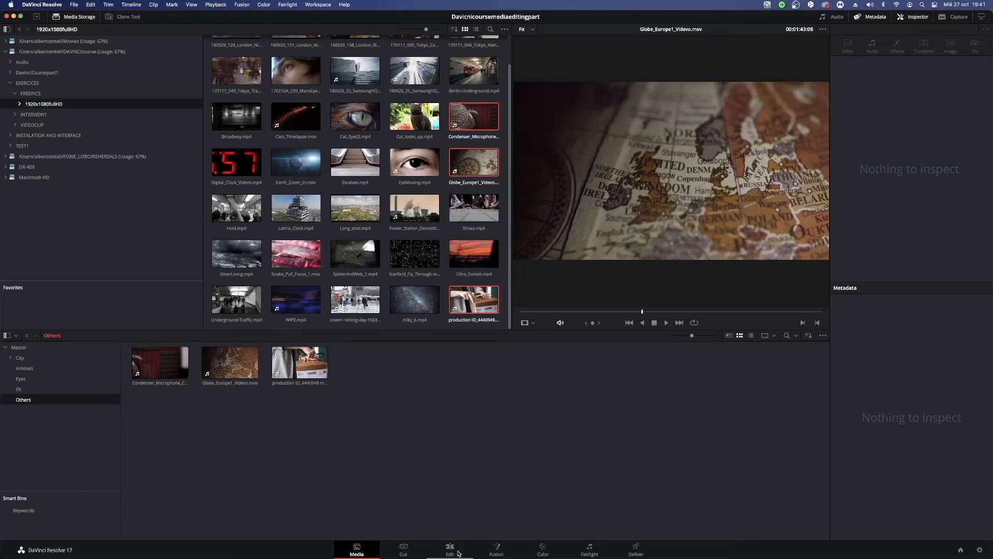
click(450, 550)
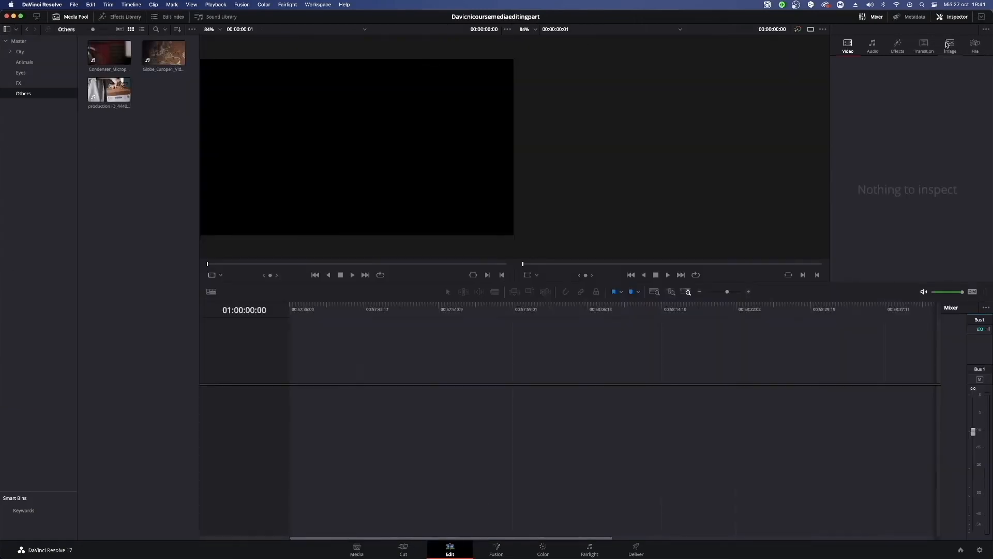
click(358, 549)
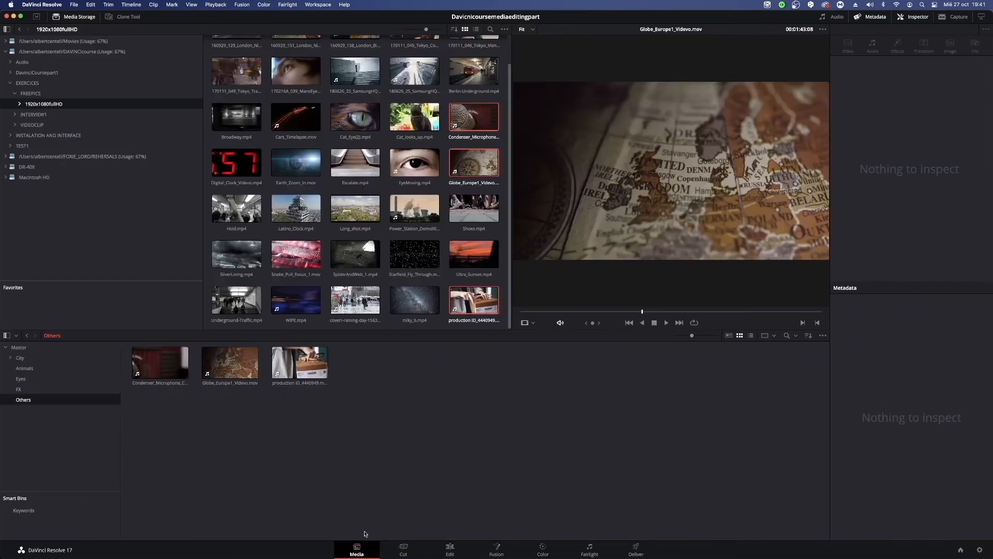
click(914, 17)
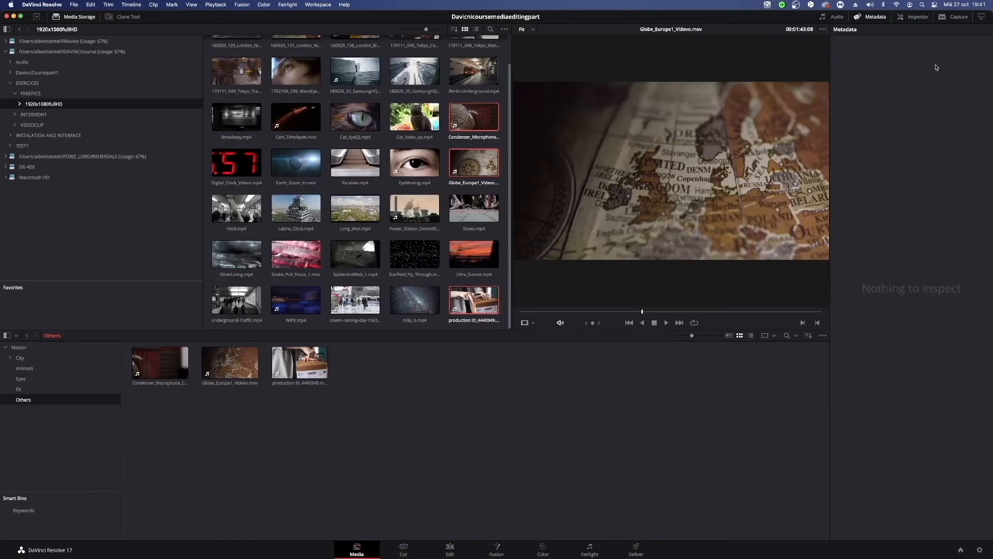
click(915, 19)
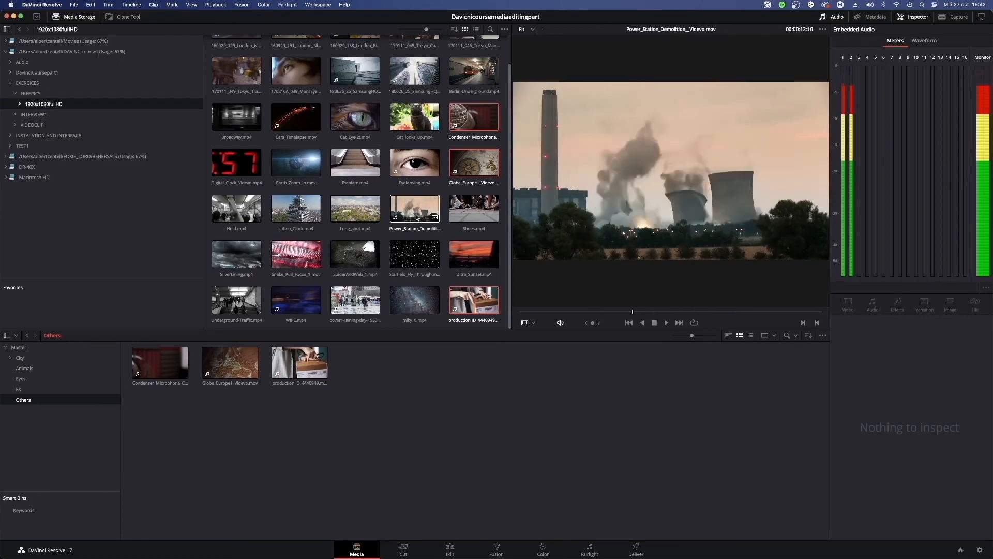
Preview the Power_Station_Demolition clip's audio levels, and display the metadata of the production ID_4440949 clip from the Others bin.
click(417, 217)
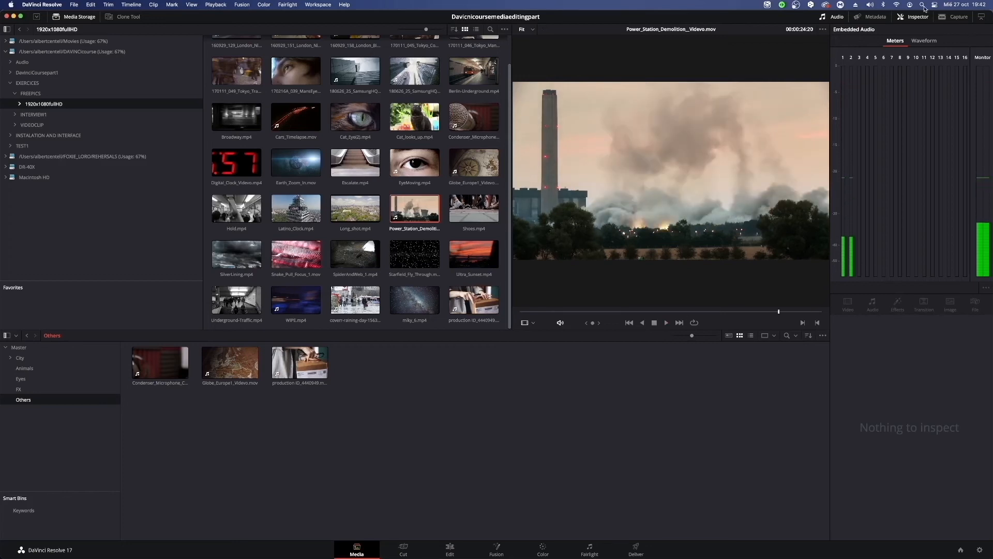
click(300, 362)
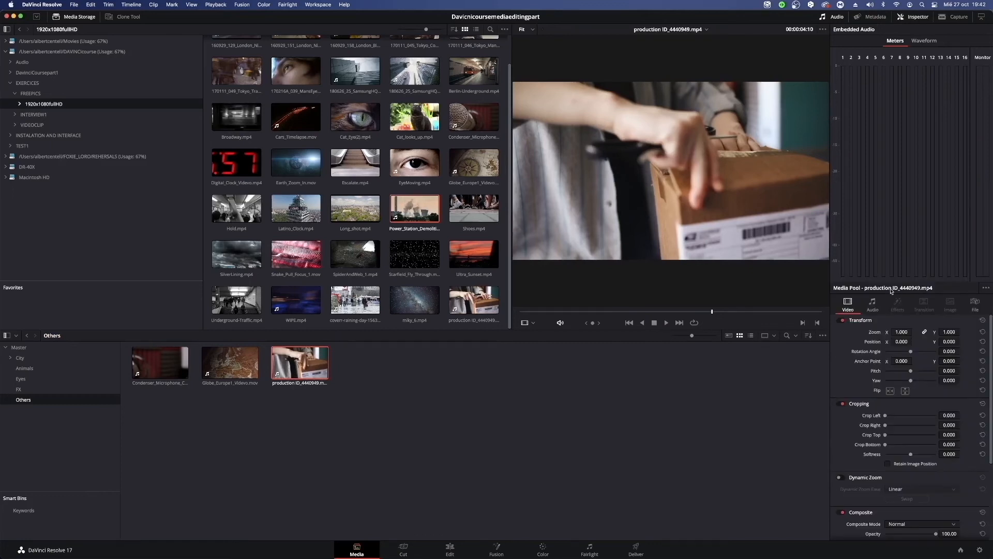
click(872, 17)
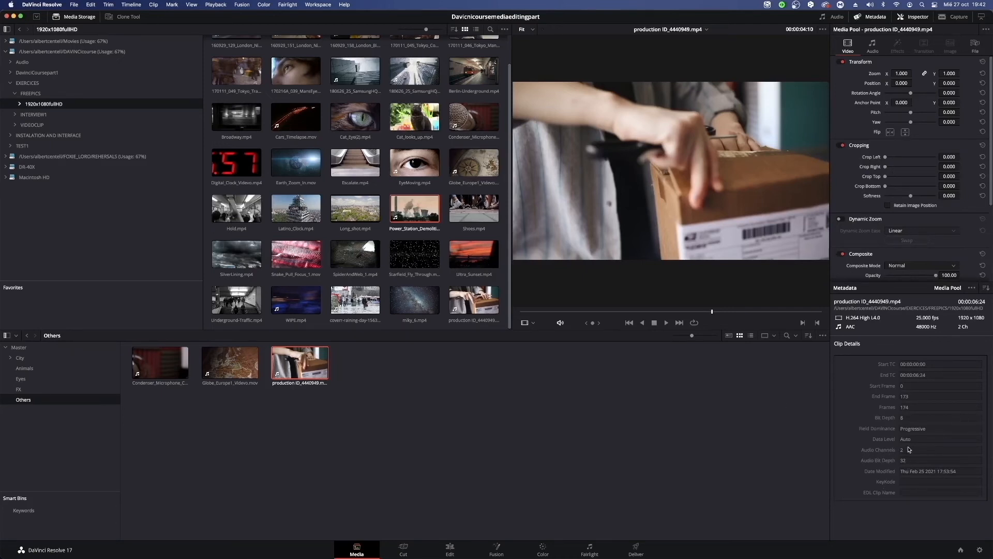
click(434, 217)
Set the production ID_4440949 clip's Transform zoom to 1.090 and its X position to -75.
scroll(991, 109, down, 2)
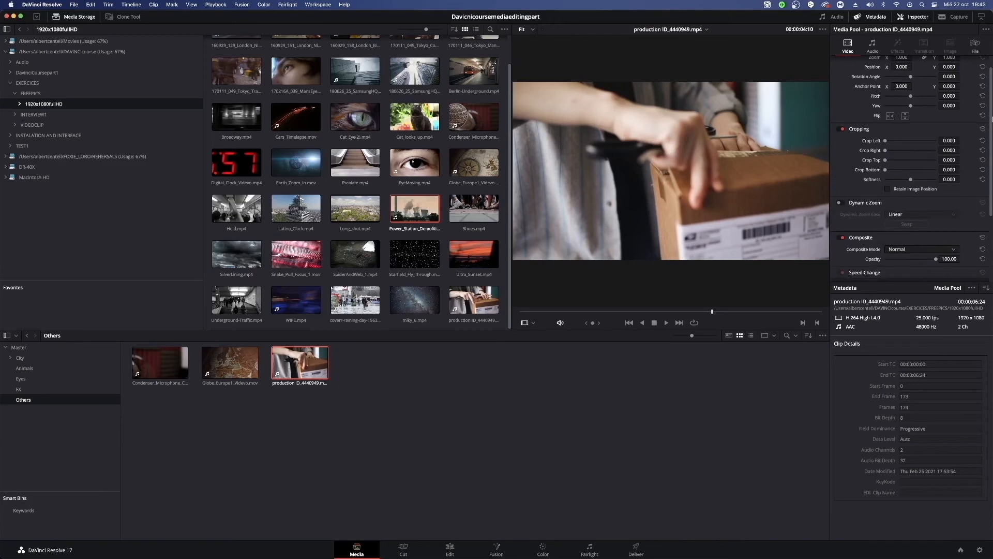
scroll(990, 140, up, 2)
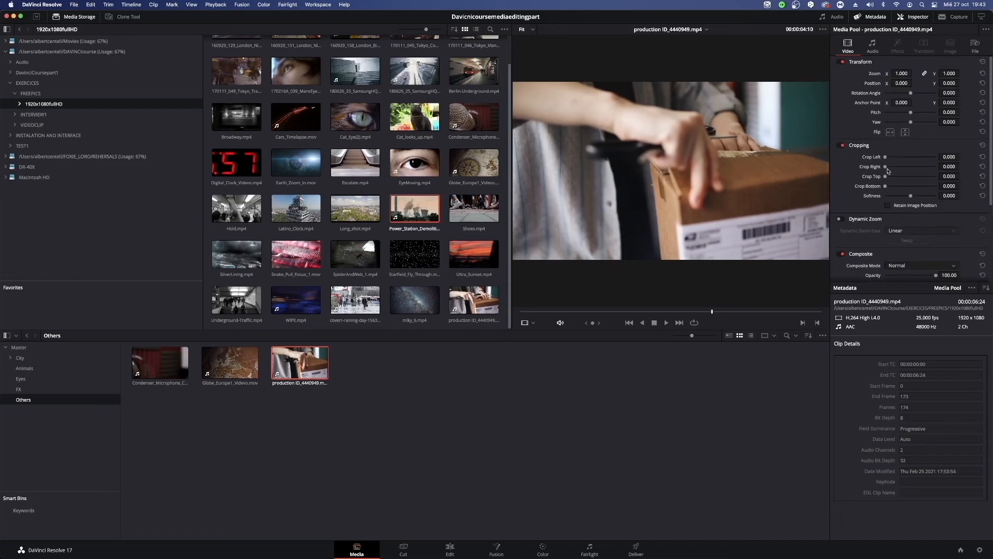
mouse_move(886, 168)
mouse_down()
mouse_move(916, 168)
mouse_move(885, 168)
mouse_move(913, 176)
mouse_move(878, 173)
mouse_move(903, 186)
mouse_move(885, 186)
mouse_up()
drag(902, 74, 833, 82)
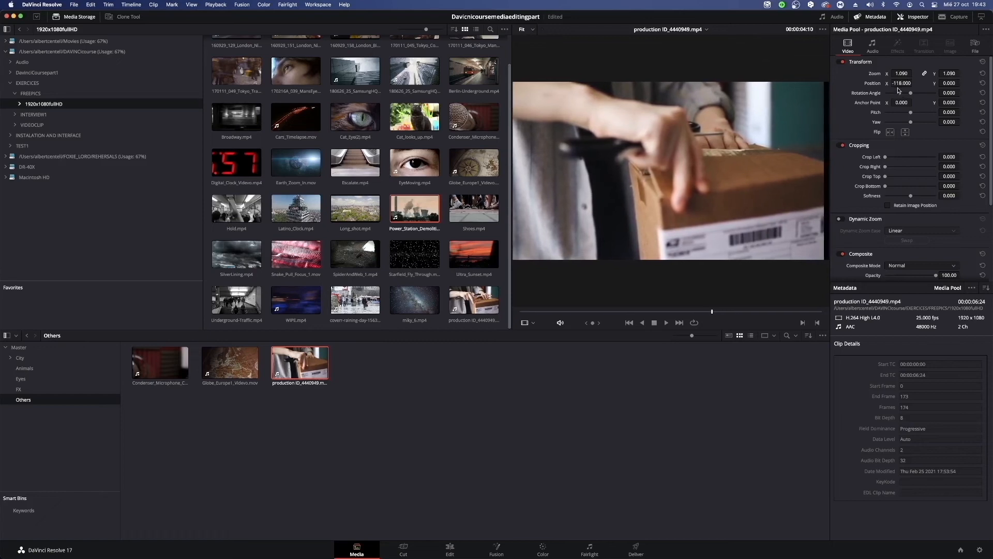
drag(900, 83, 914, 82)
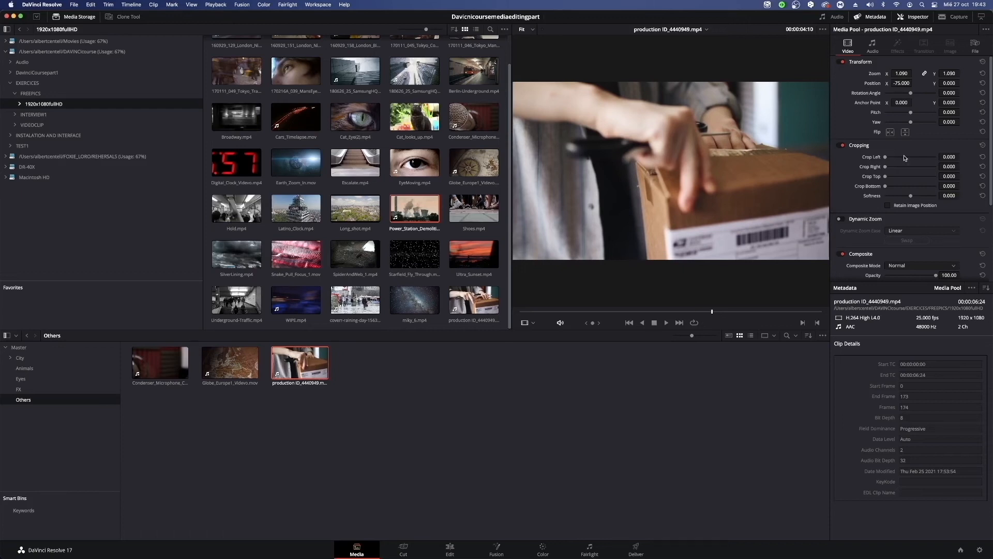
Enable Dynamic Zoom for the production ID_4440949 clip and play it from the beginning.
scroll(904, 158, down, 5)
scroll(904, 158, up, 5)
scroll(871, 166, down, 5)
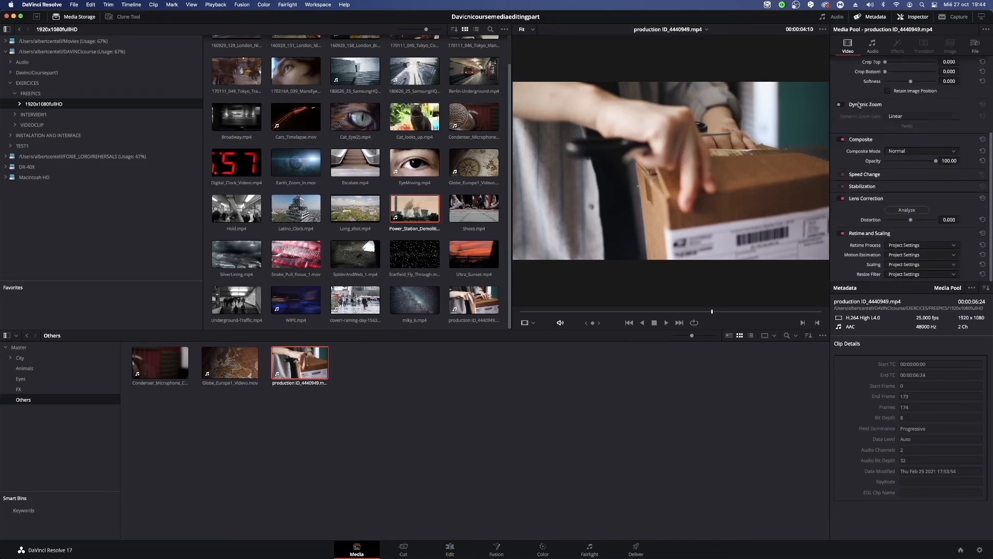
scroll(858, 105, up, 4)
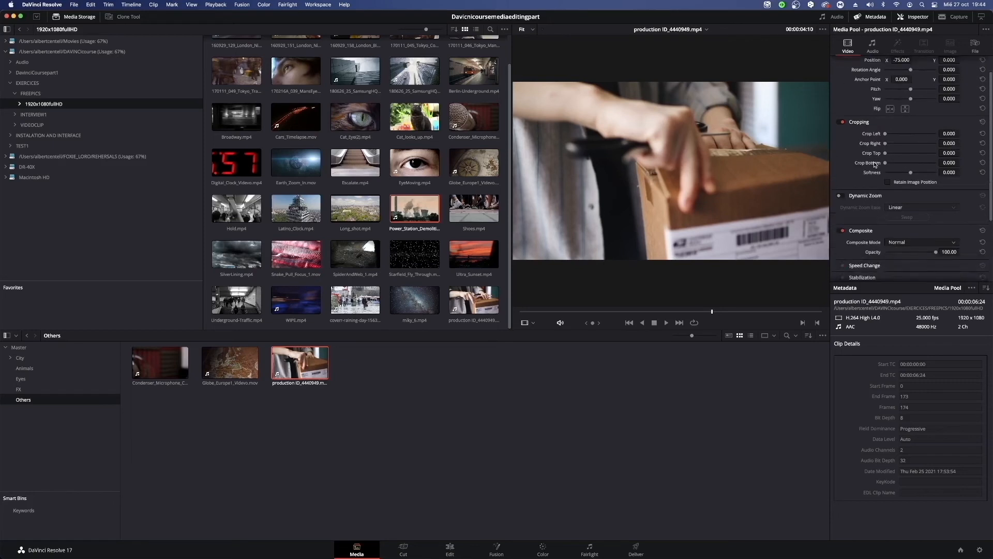
scroll(867, 171, down, 1)
click(840, 174)
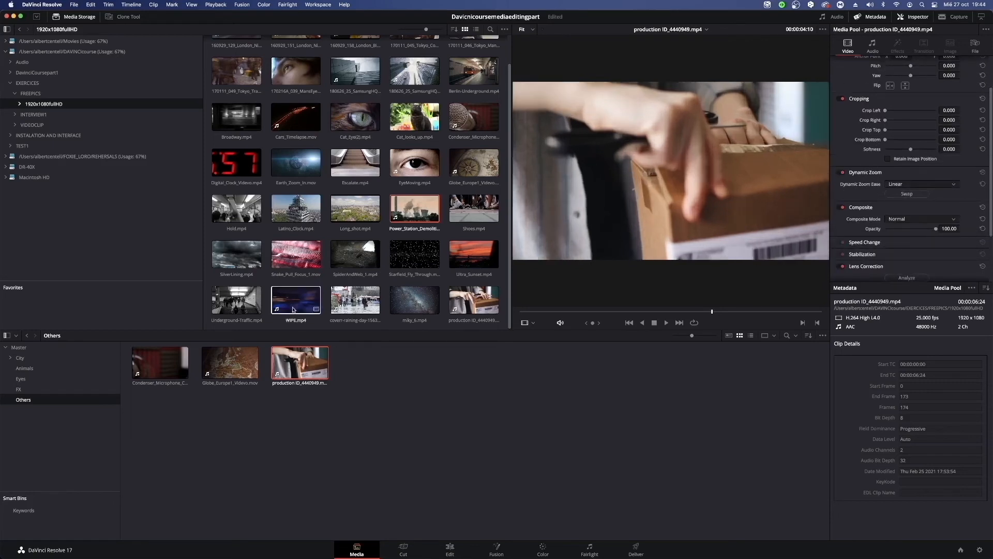
drag(637, 311, 510, 318)
key(space)
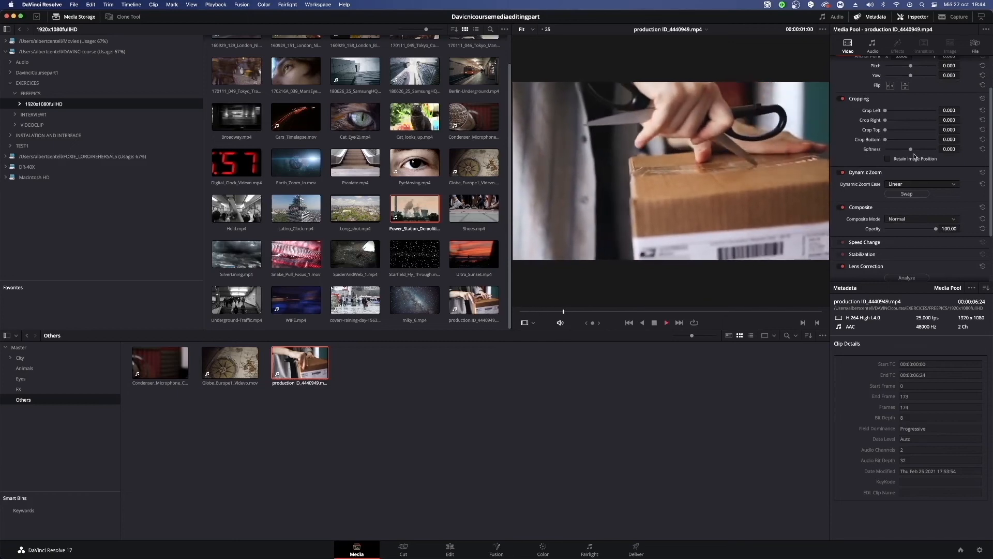
Reset all of the clip's Transform settings and set its Dynamic Zoom Ease to Ease In.
scroll(908, 155, up, 3)
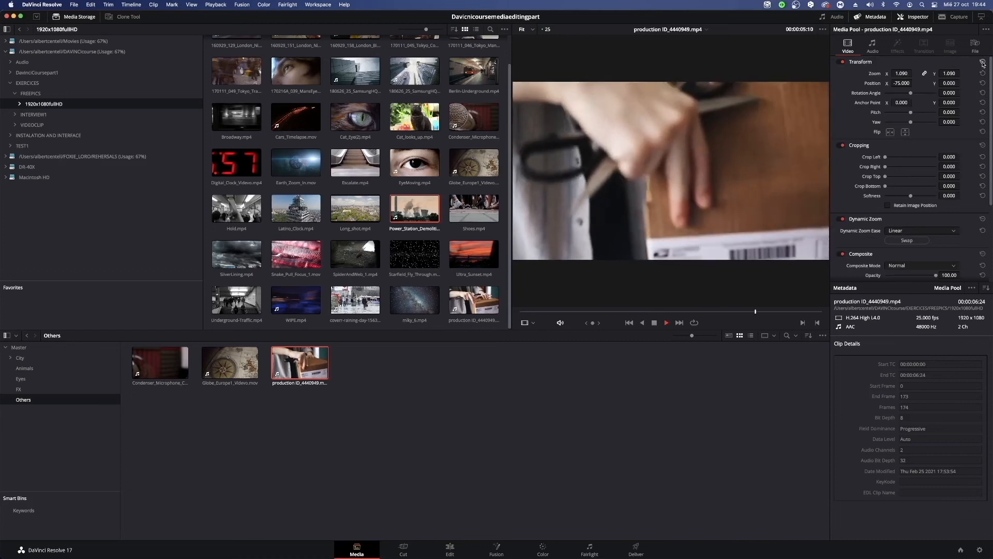
click(983, 62)
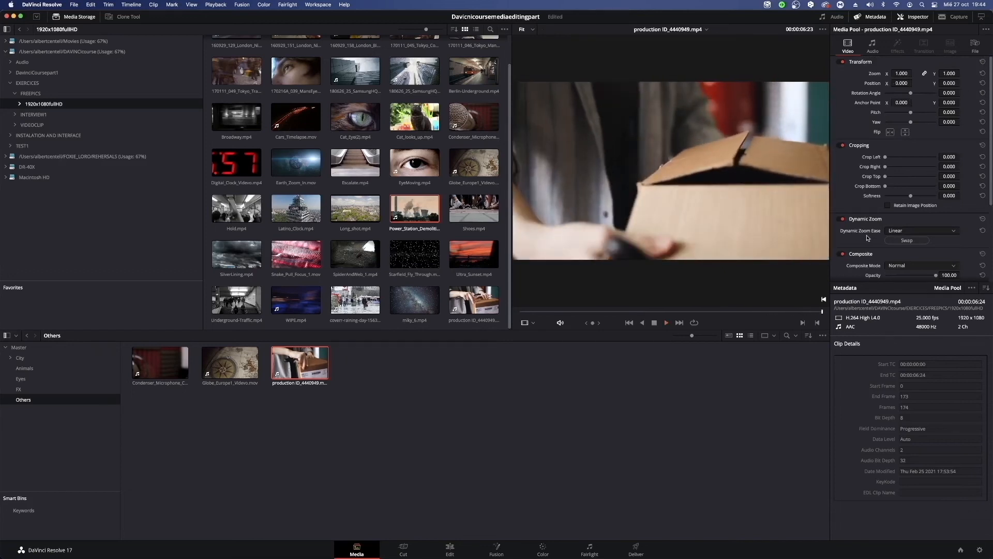
click(903, 231)
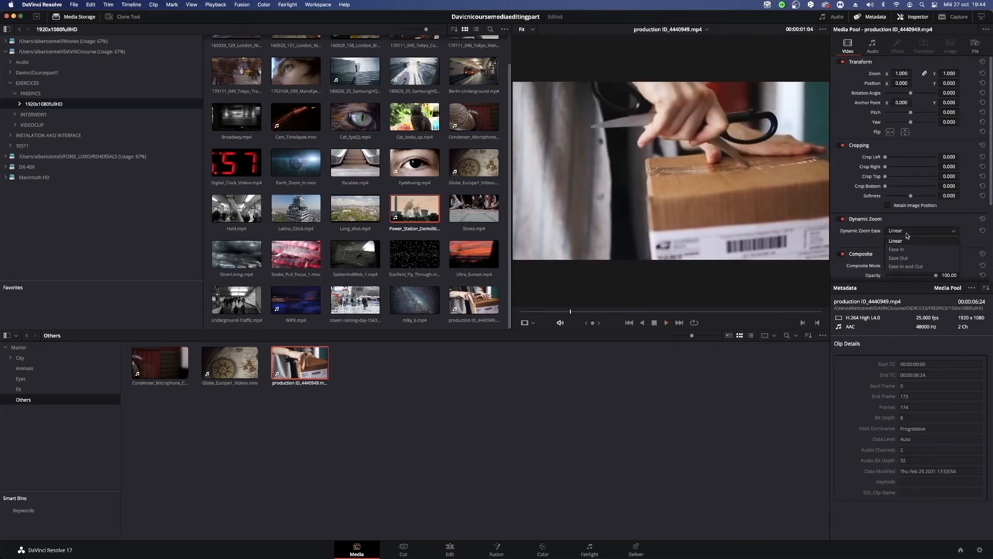
click(909, 247)
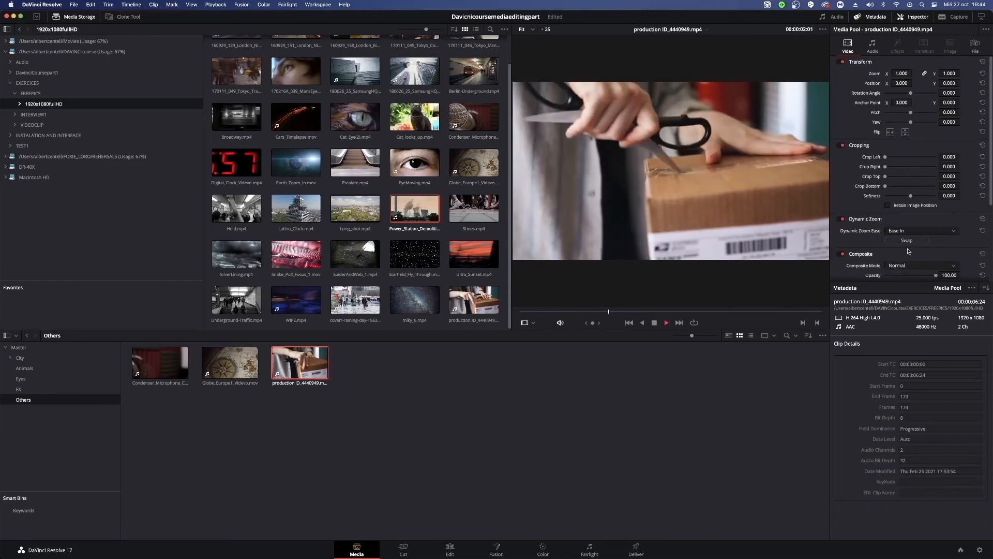
Review the clip's remaining video settings in the Inspector, and play the clip with the embedded audio meters displayed.
scroll(879, 243, down, 5)
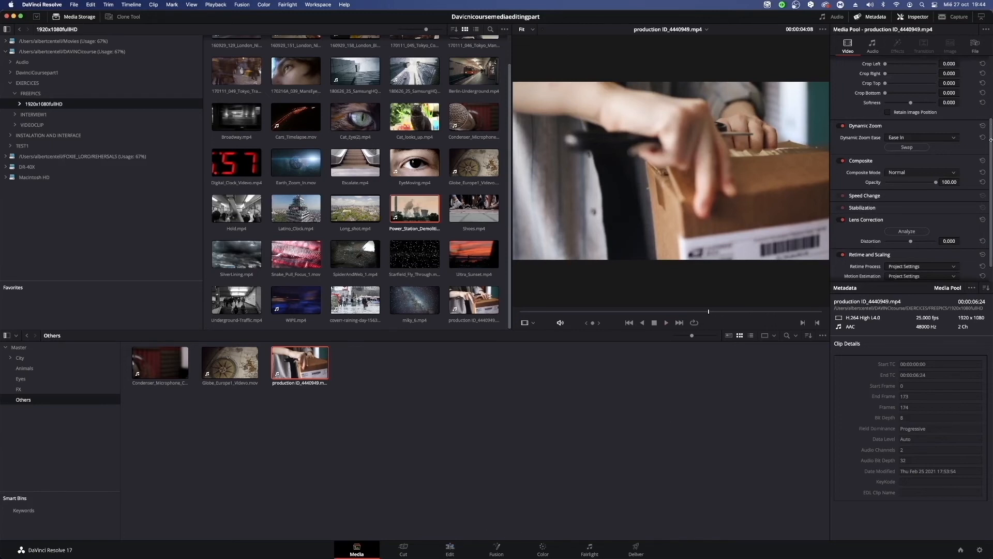
drag(991, 137, 990, 42)
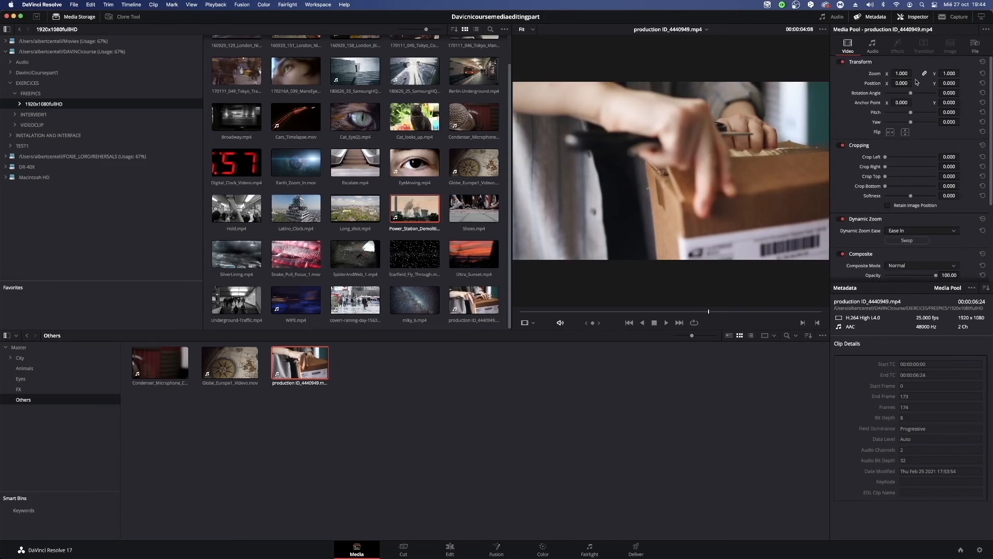
scroll(977, 154, down, 4)
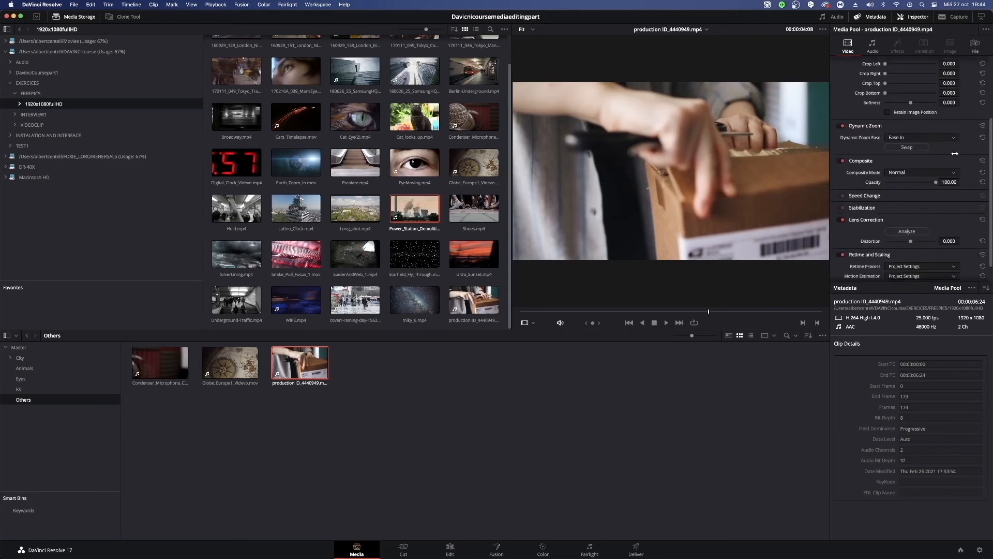
scroll(955, 154, up, 4)
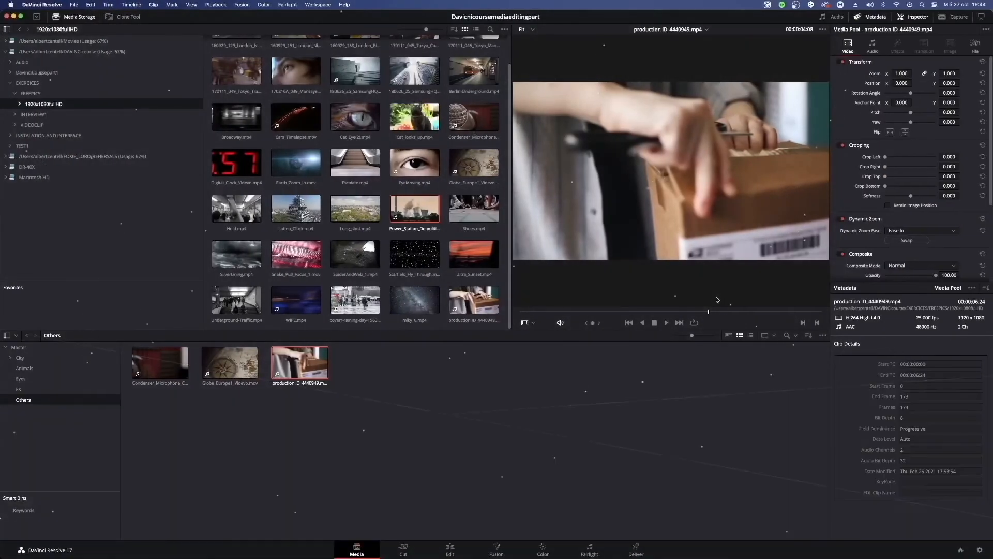
click(824, 18)
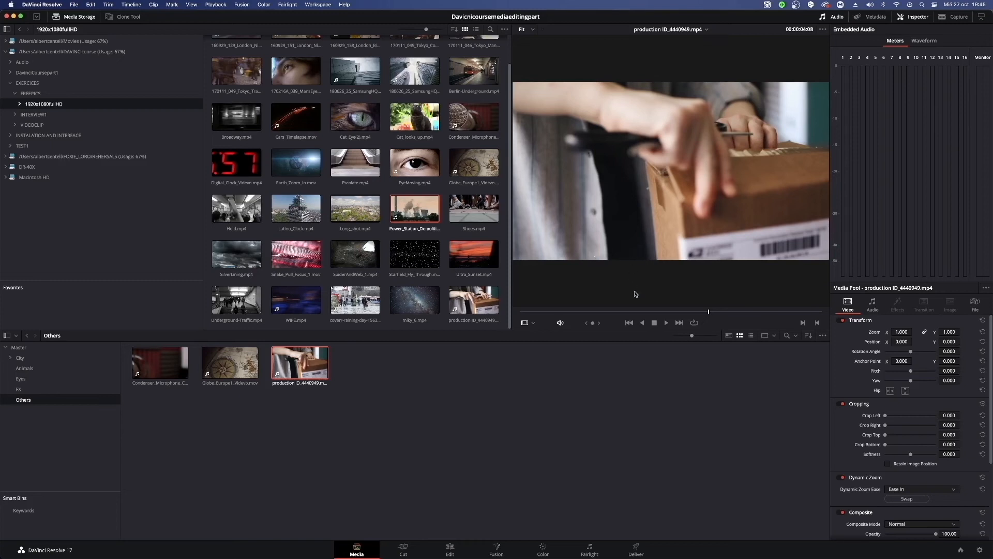
drag(650, 312, 593, 312)
key(space)
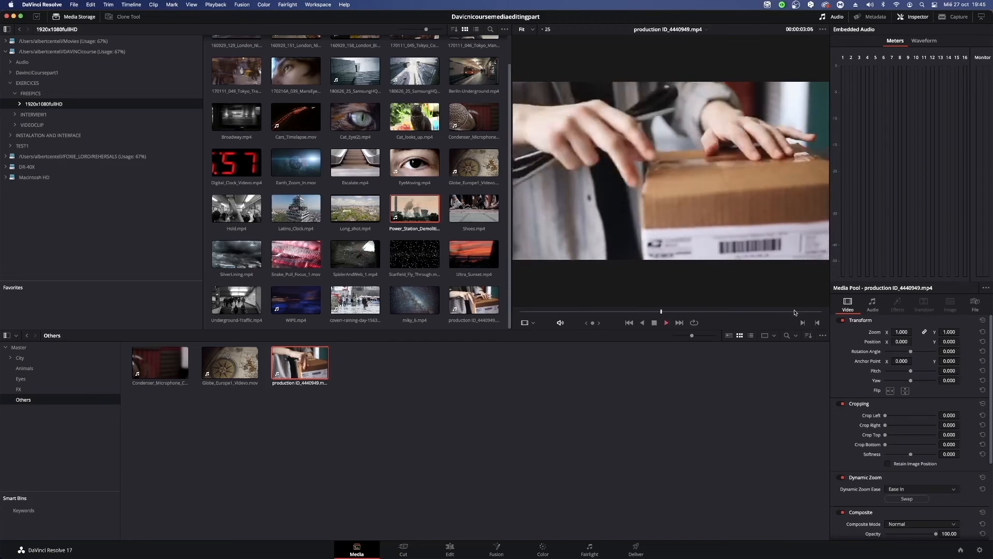
key(space)
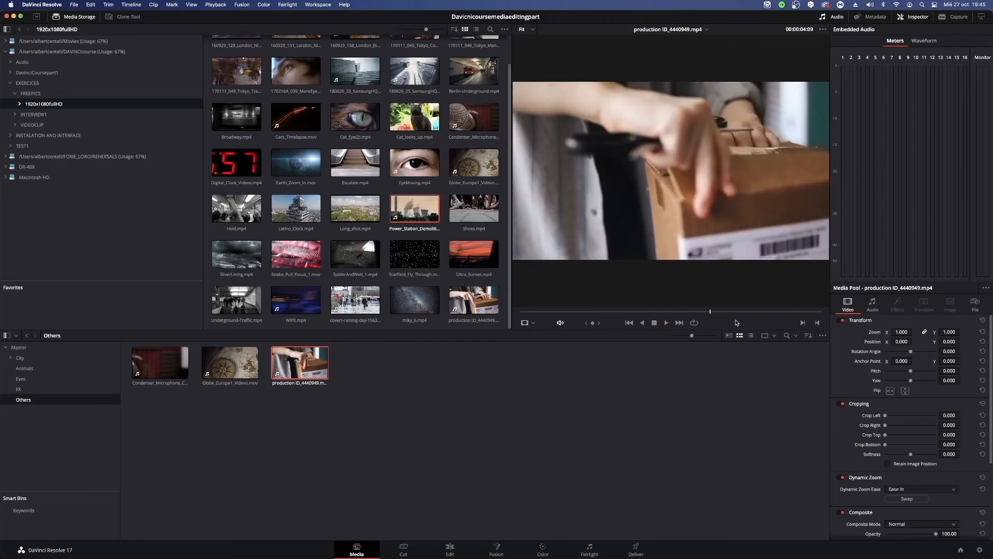
key(space)
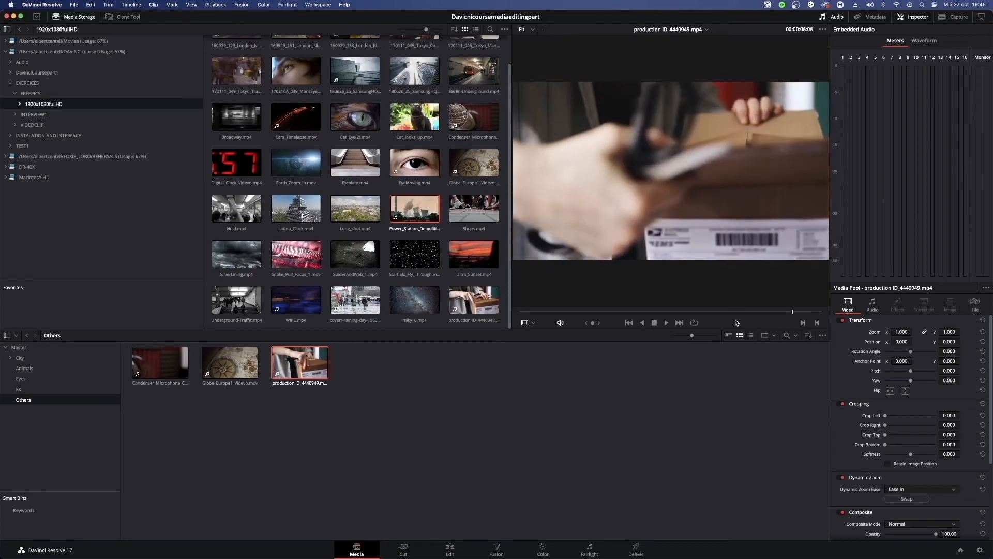
Step backwards through the production ID_4440949 clip, and view its first and last frames.
key(Left)
key(Left)
key(Left)
key(Left)
key(Left)
key(Left)
key(Left)
key(Left)
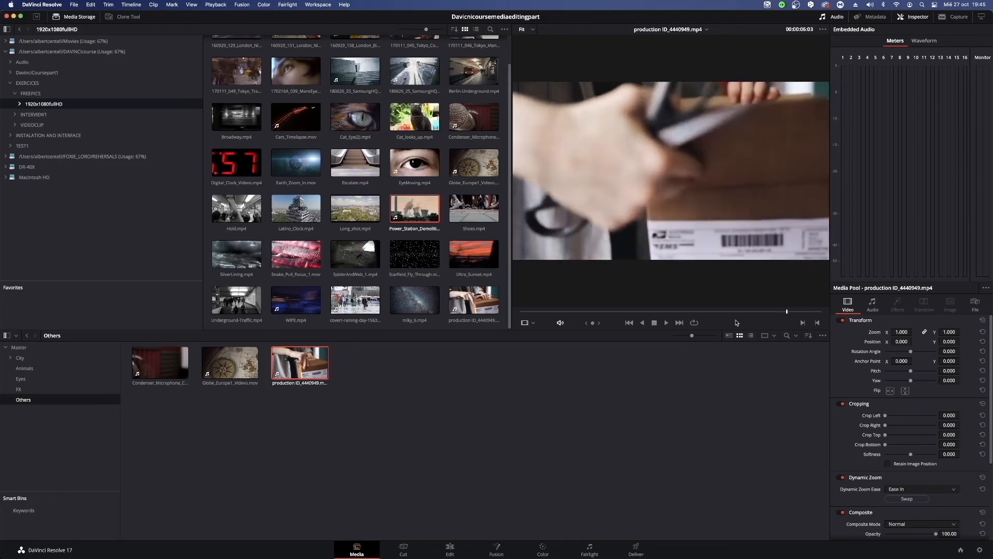
key(Left)
key(Left)
key(Left)
key(Left)
key(Left)
key(Left)
key(Left)
key(Left)
key(Left)
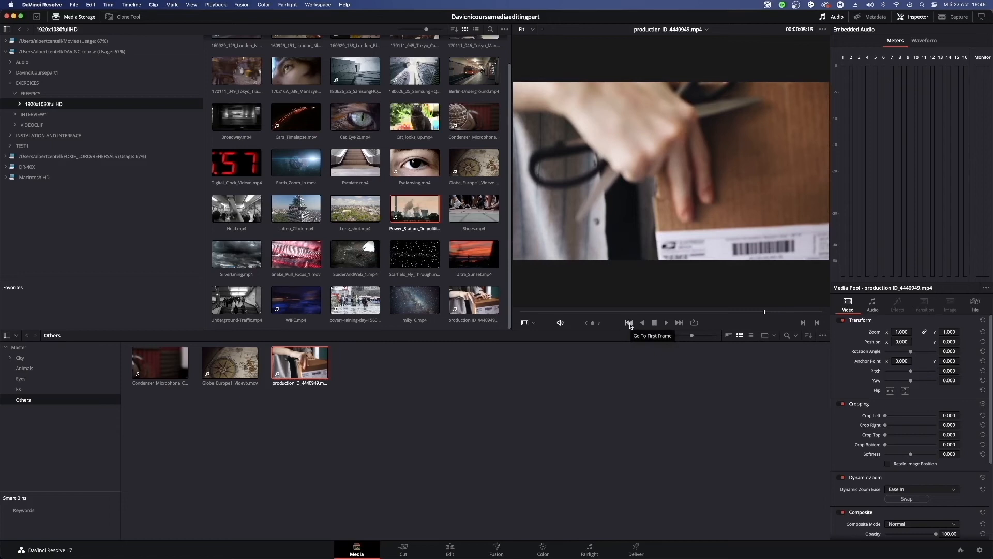
click(629, 324)
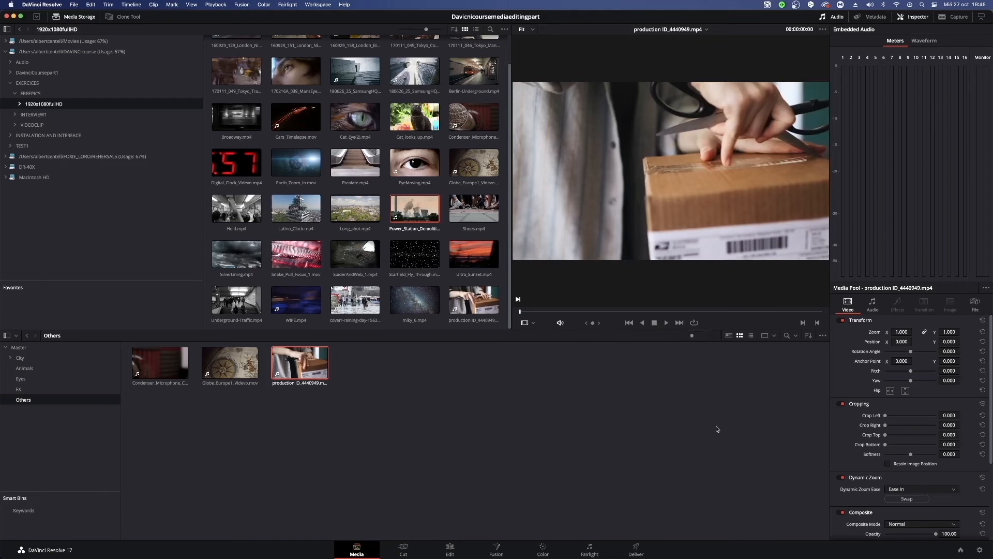
key(End)
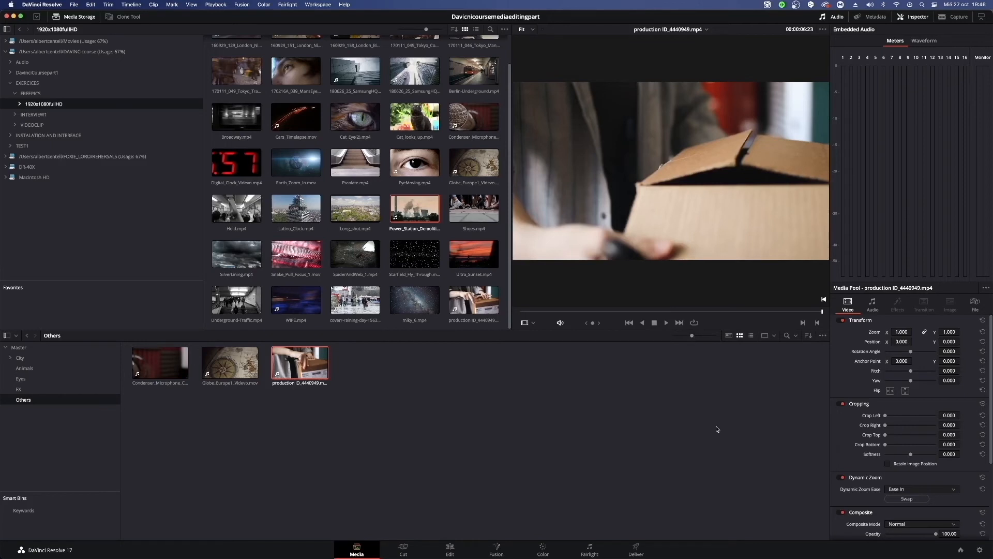
Alternate the viewer twice between Audio Track and Source modes, and toggle the clip's audio mute.
click(528, 322)
click(545, 344)
click(531, 323)
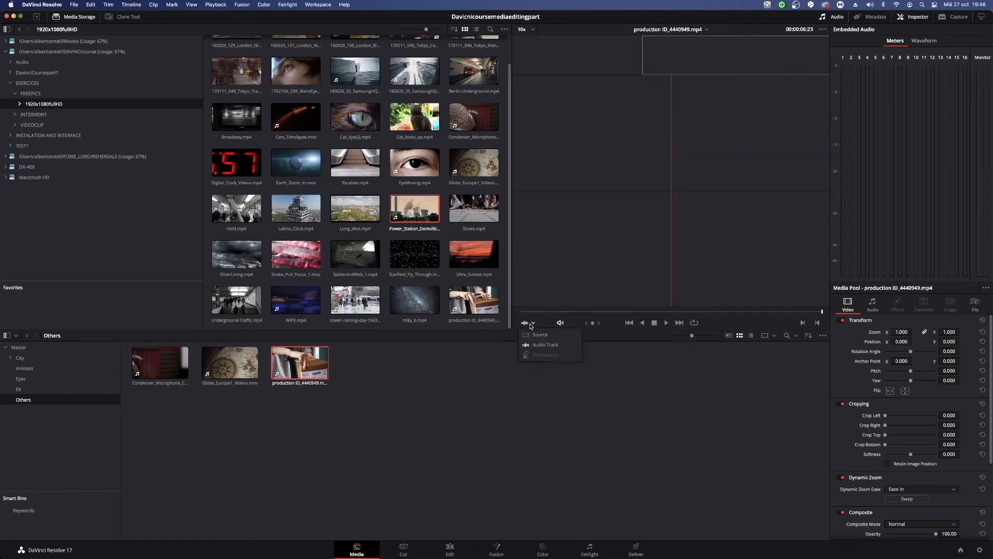
click(538, 334)
click(524, 323)
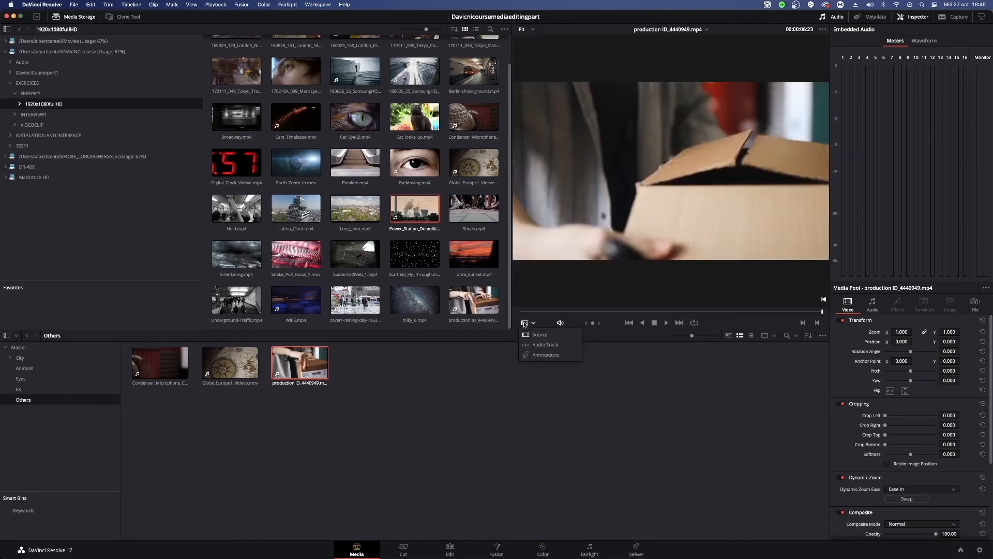
click(545, 345)
click(528, 323)
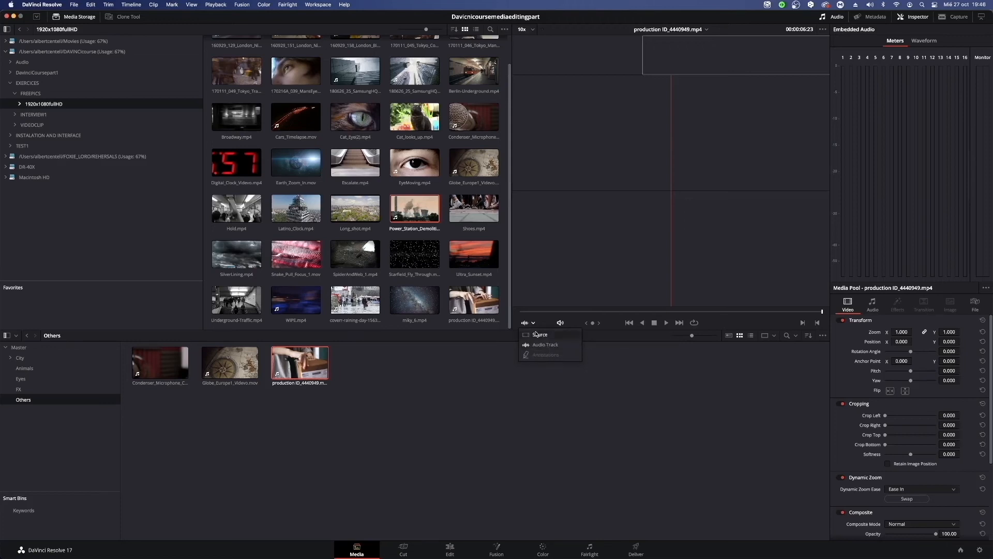
click(538, 334)
click(559, 324)
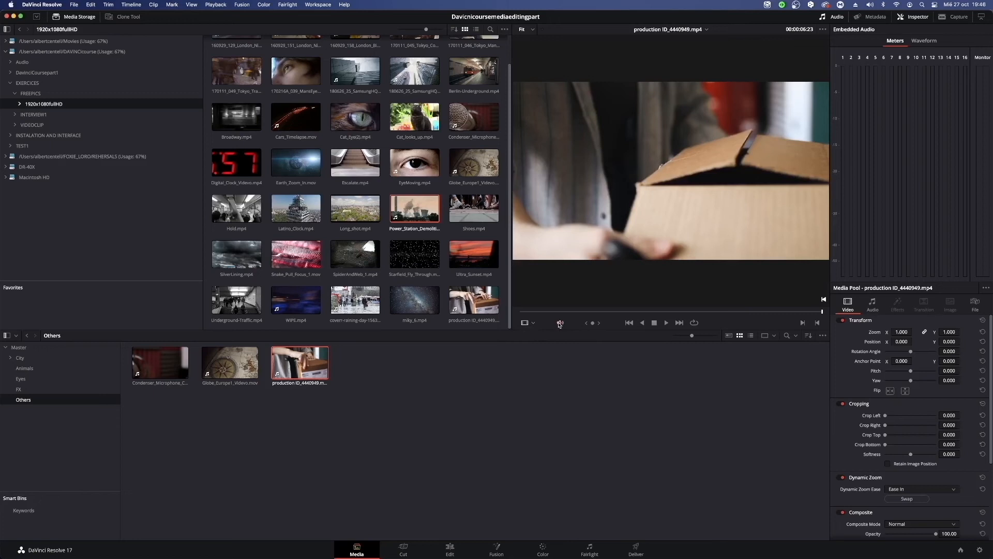
click(559, 323)
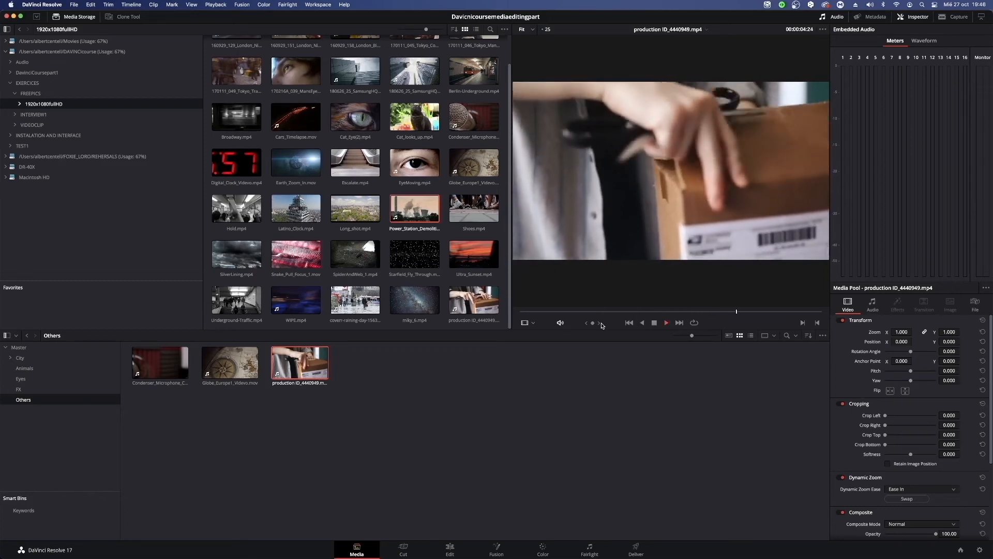
Stop playback, step back through the clip to 00:00:03:24, and mark the In point there.
key(space)
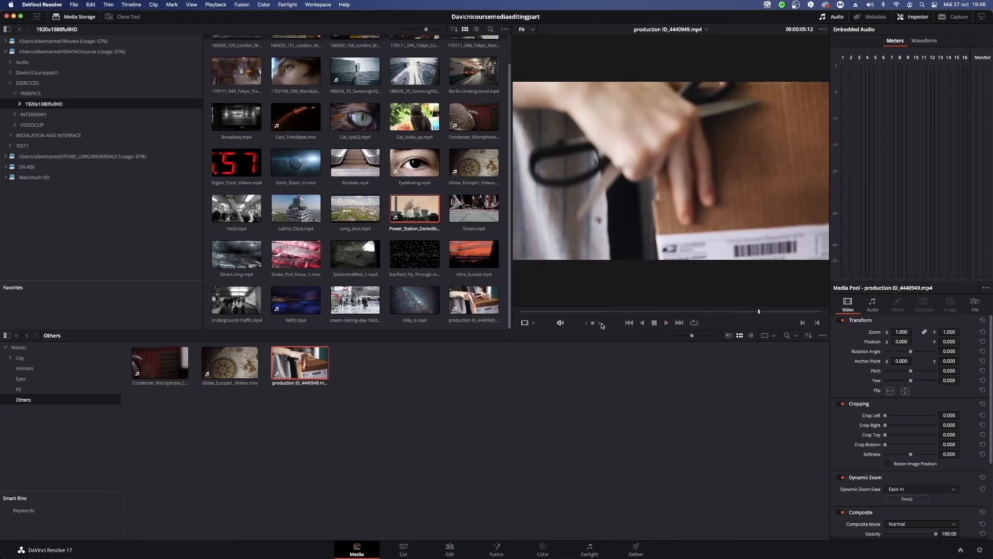
key(Left)
key(Left)
key(Left)
key(Left)
key(Left)
key(Left)
key(Left)
key(Left)
key(Left)
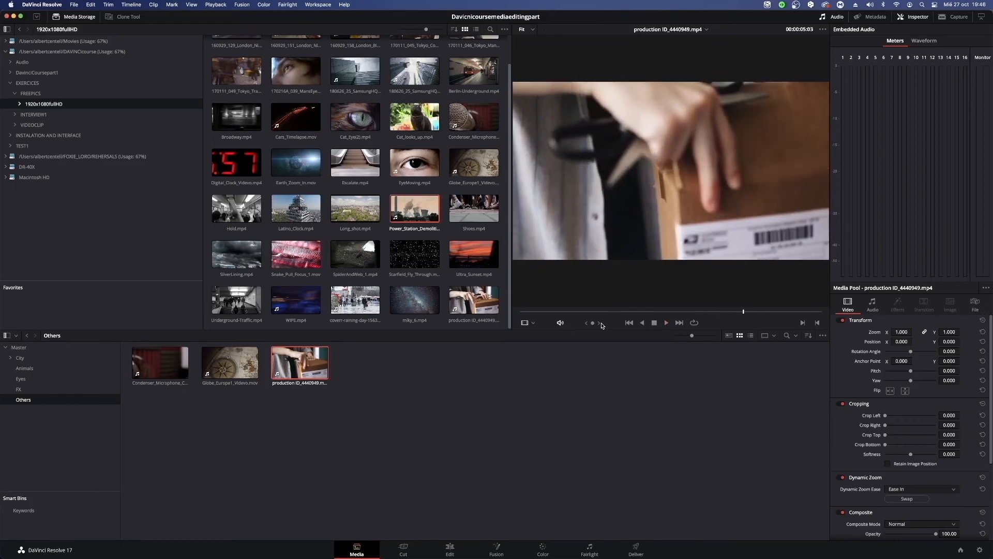
key(Left)
key(Left)
key(Left)
key(Left)
key(Left)
key(Left)
key(Left)
key(Left)
key(Left)
key(Left)
key(Left)
key(Left)
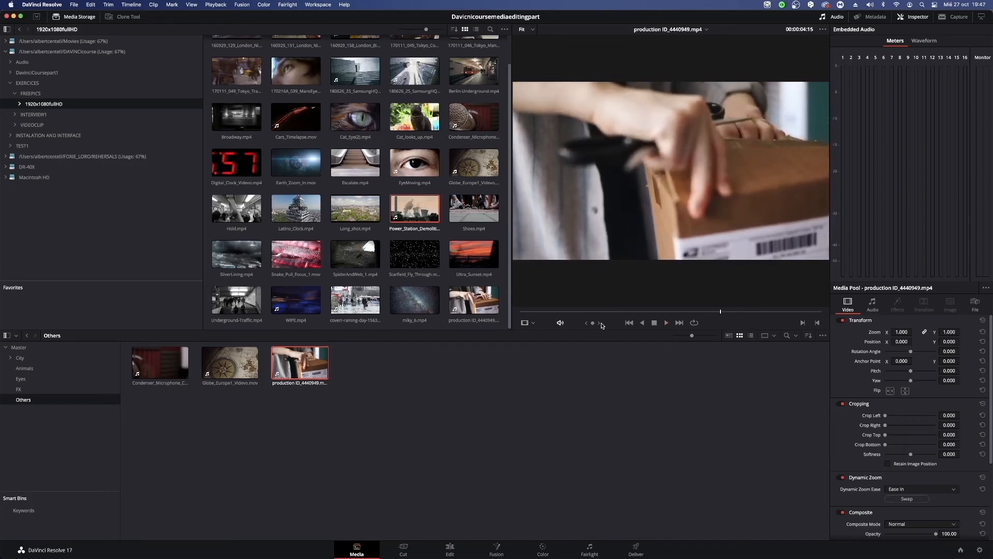
key(Left)
key(Left)
key(Left)
key(Left)
key(Left)
key(Left)
key(Left)
key(Left)
key(Left)
key(Left)
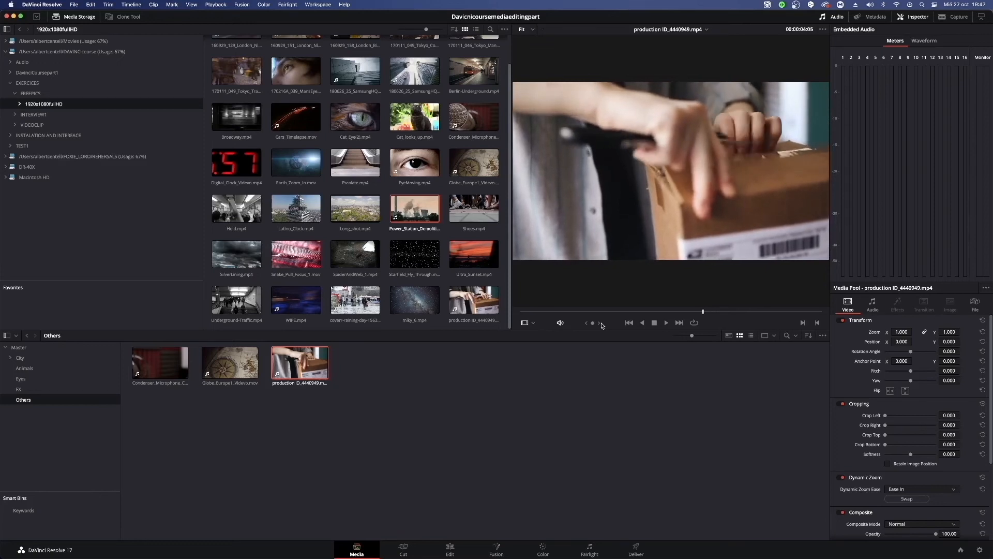
key(Left)
key(Left)
key(Left)
key(Left)
key(Left)
key(Left)
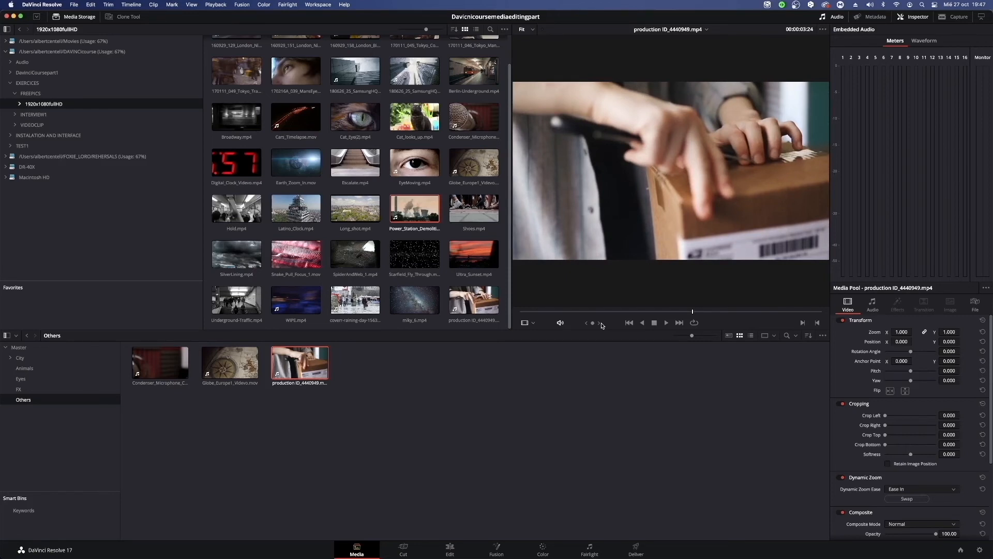
click(803, 323)
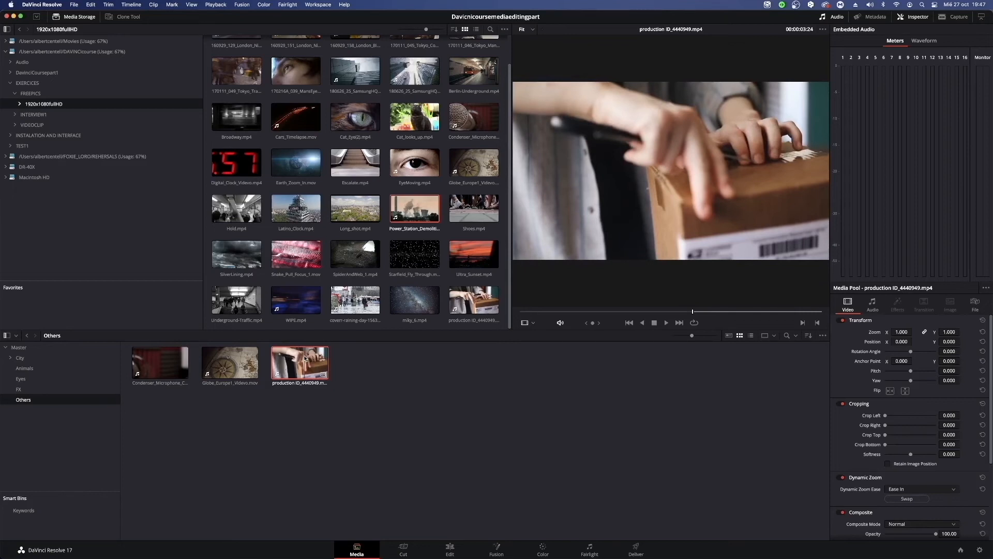
Play and scrub the clip forward to 00:00:06:16, and mark the Out point there.
click(697, 312)
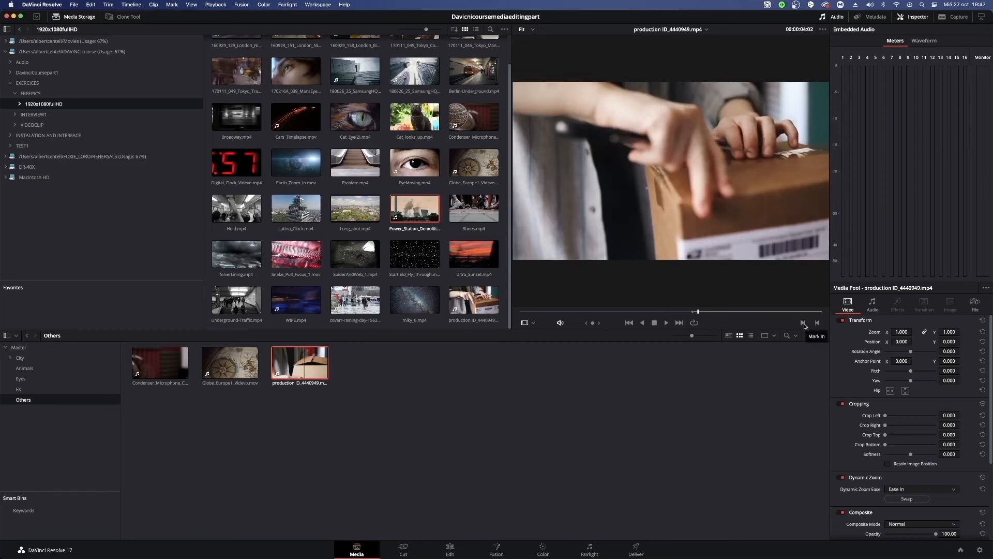
key(space)
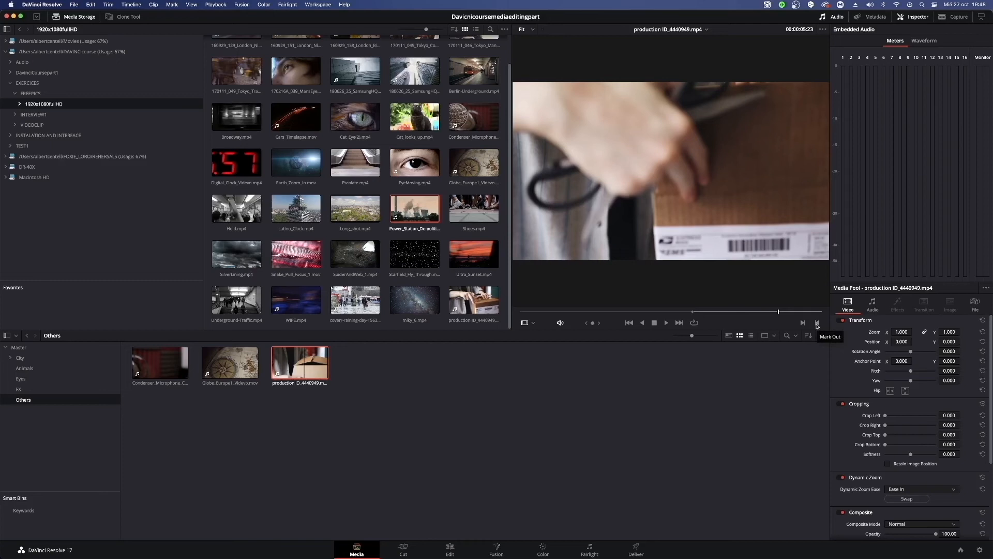
drag(779, 311, 786, 311)
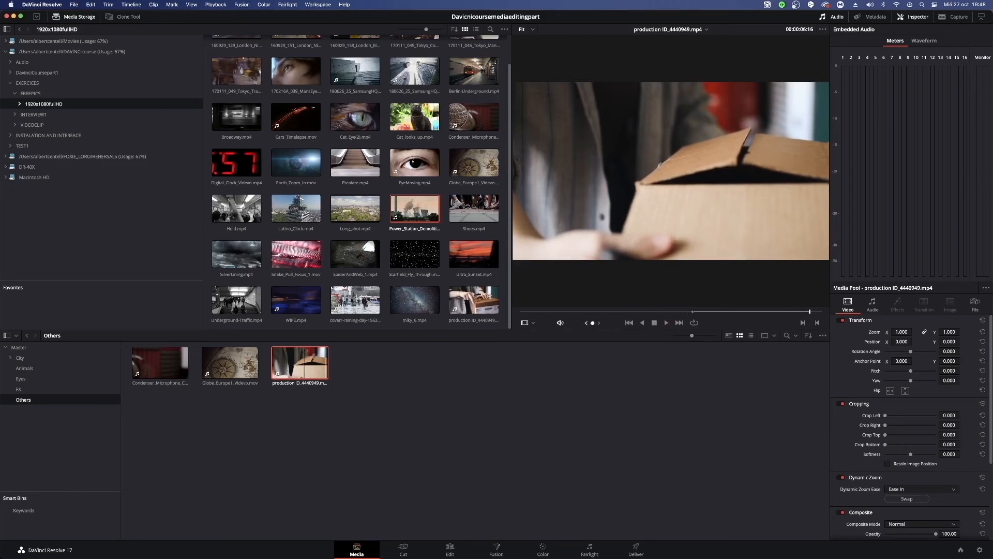
Jog the clip backwards past its In point with the jog control, reselect the clip and play it.
mouse_move(593, 323)
mouse_down()
mouse_move(480, 323)
mouse_move(612, 323)
mouse_move(578, 322)
mouse_up()
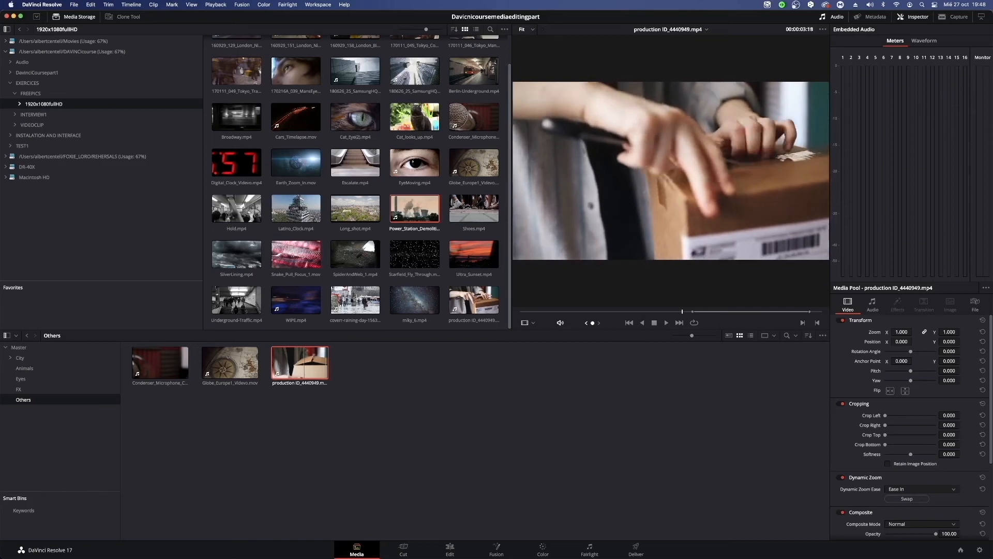
drag(578, 323, 577, 322)
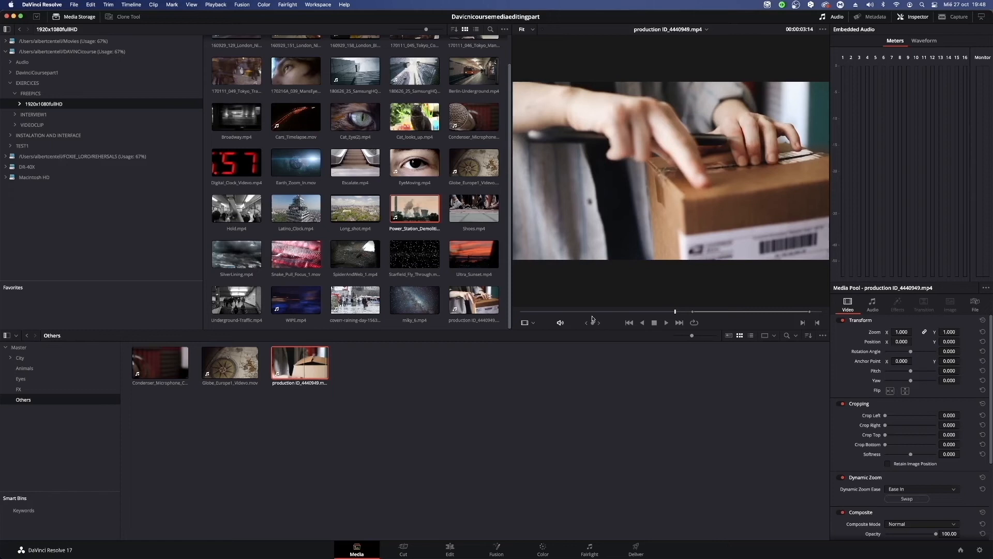
drag(560, 313, 585, 323)
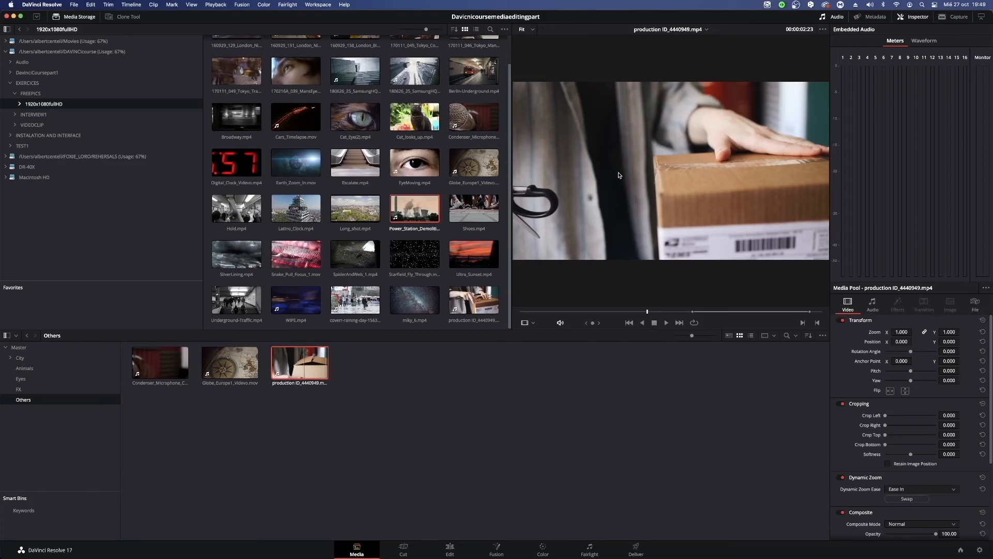
click(468, 421)
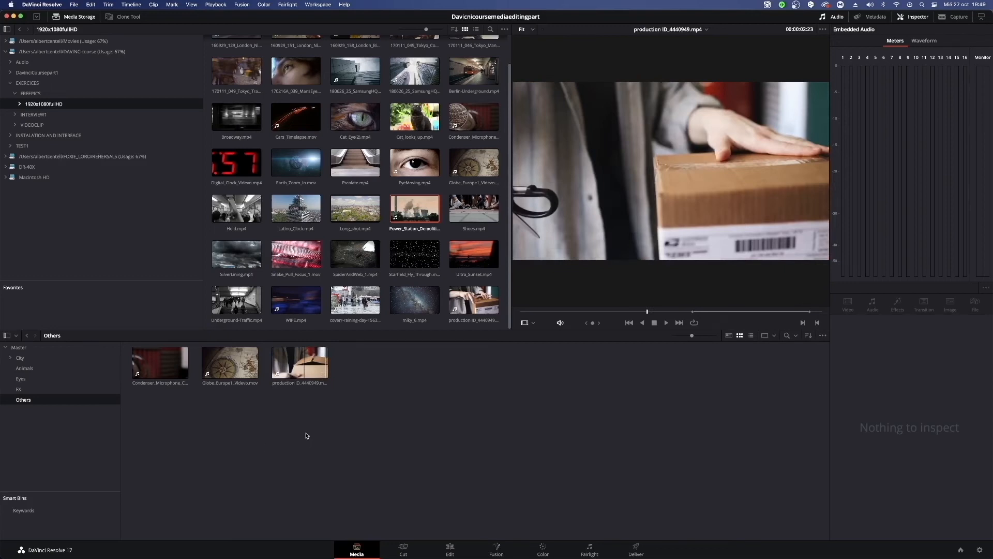
click(298, 374)
key(space)
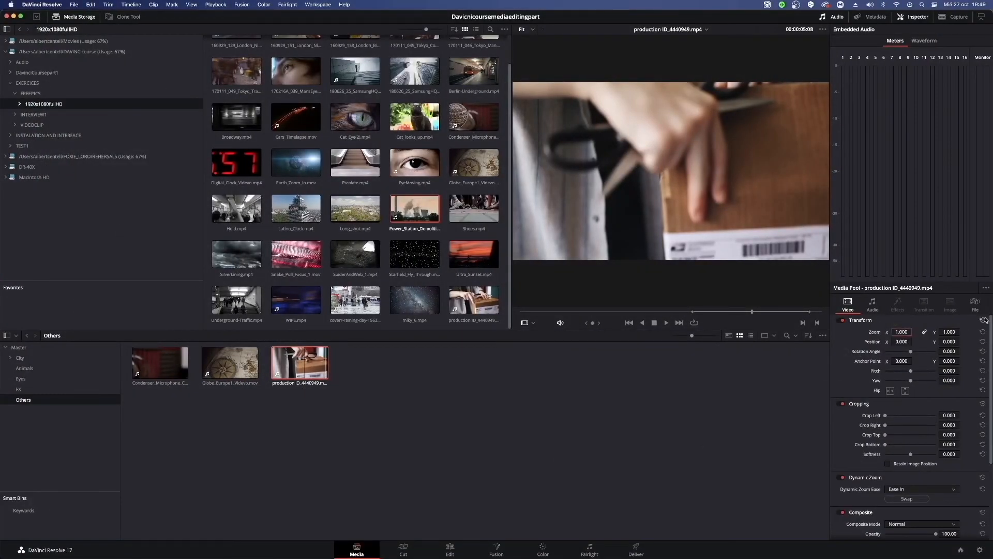
Switch the clip's Dynamic Zoom off and back on to compare the framing.
scroll(862, 483, down, 2)
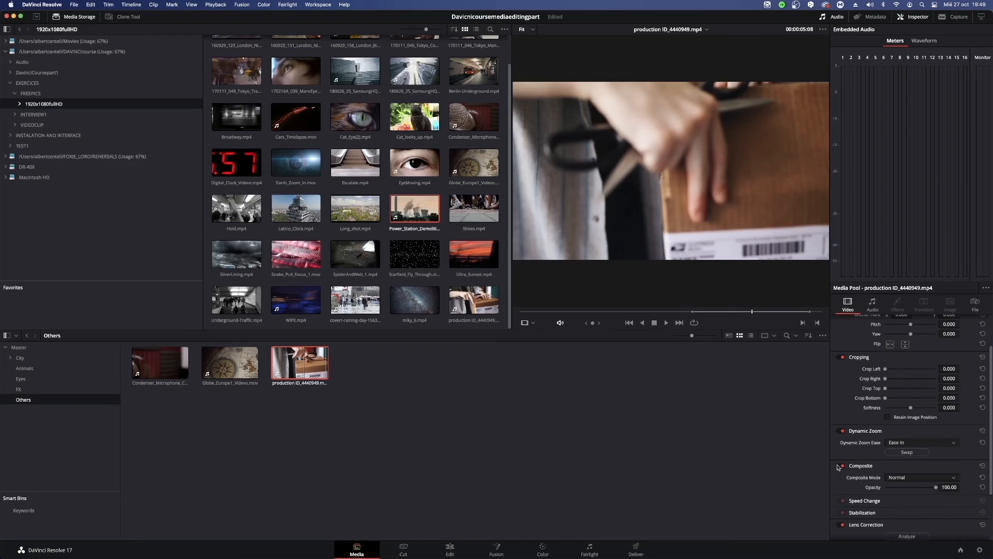
click(842, 430)
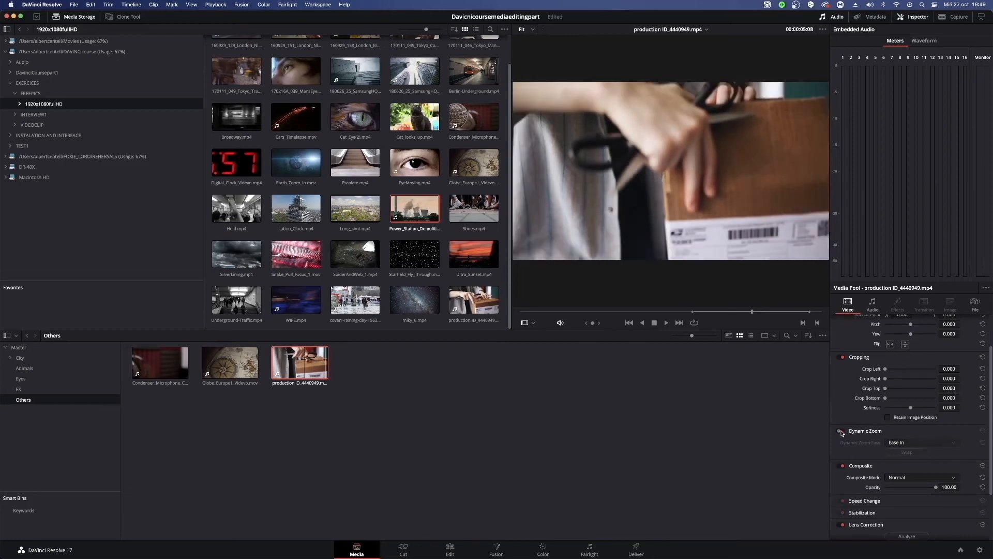
click(842, 431)
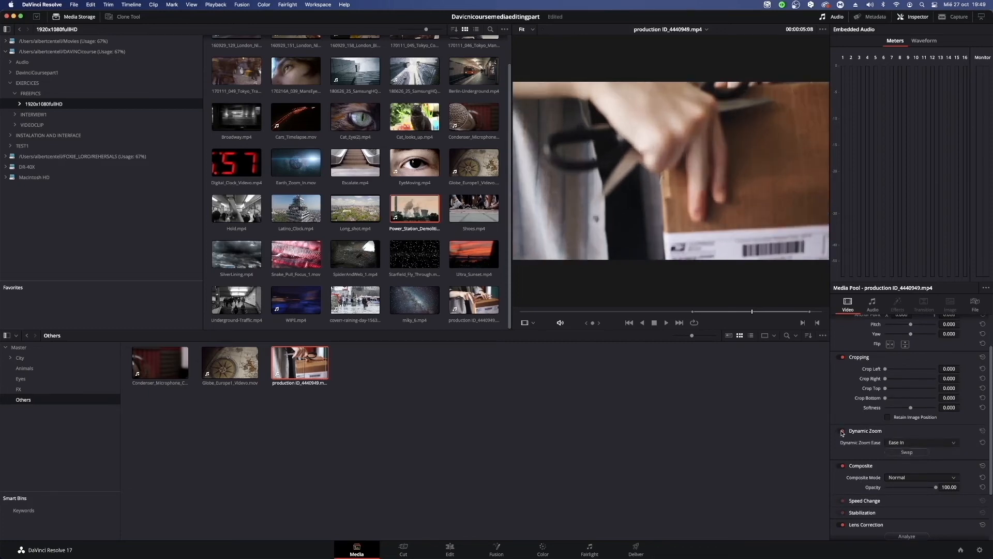
Set the clip's zoom to 2.080 and its position to X -703 and Y 110, and toggle Transform off and on.
scroll(859, 424, up, 2)
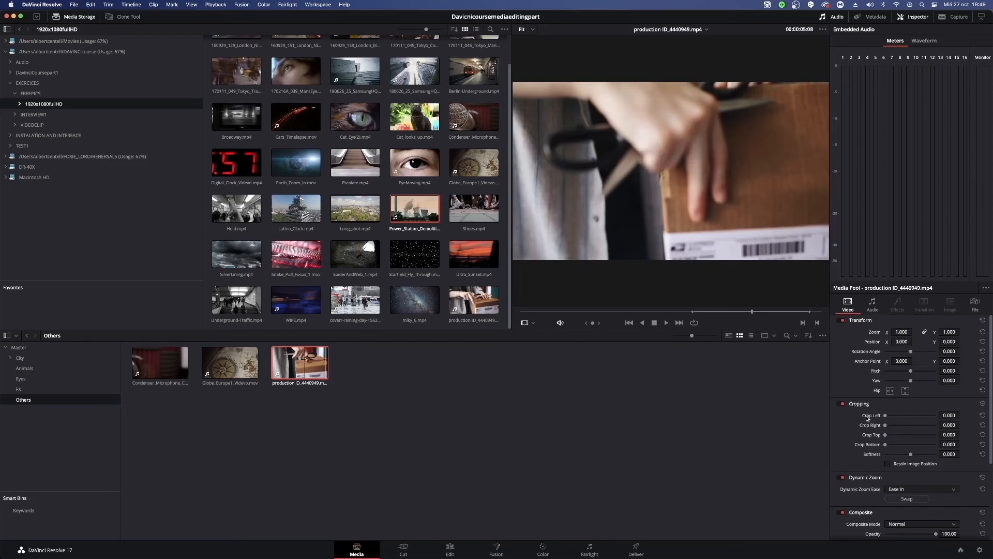
scroll(911, 440, down, 2)
scroll(835, 444, up, 2)
mouse_move(893, 334)
mouse_down()
mouse_move(952, 341)
mouse_move(902, 343)
mouse_up()
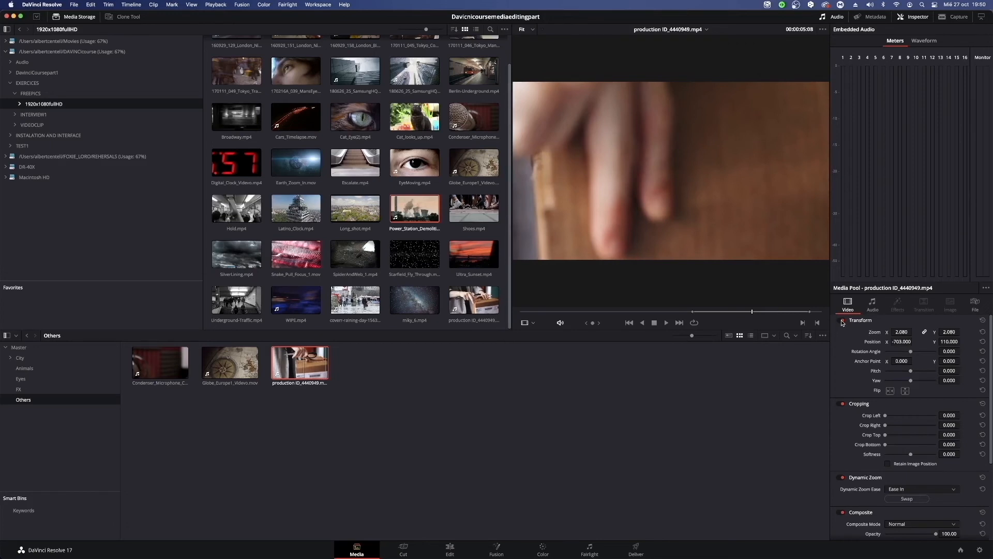
click(841, 320)
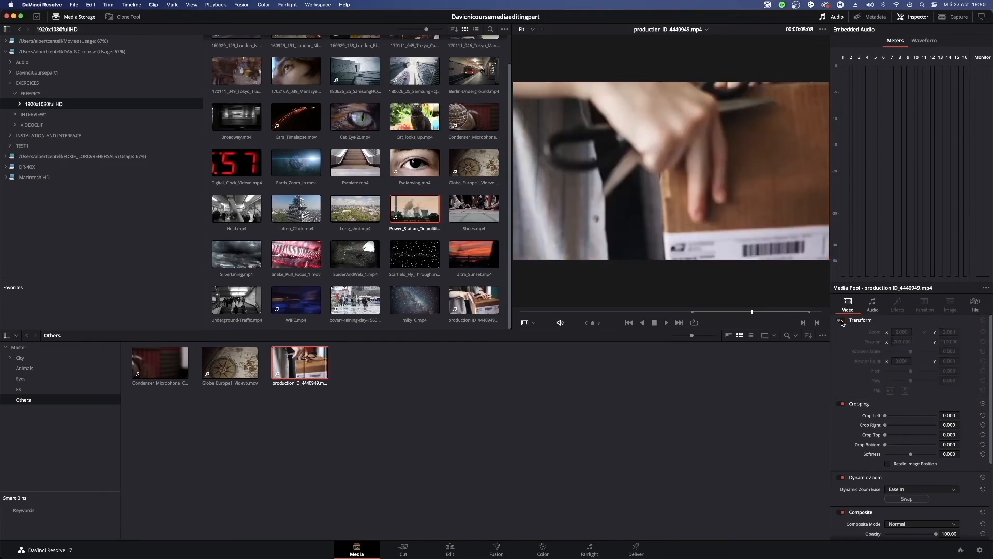
click(841, 321)
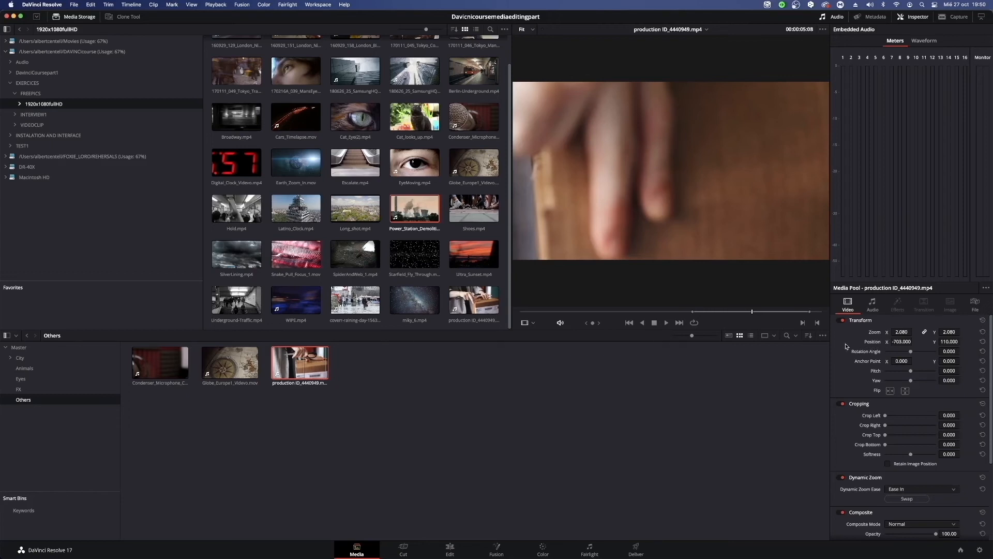
Reset the clip's Position and Zoom settings individually.
click(982, 341)
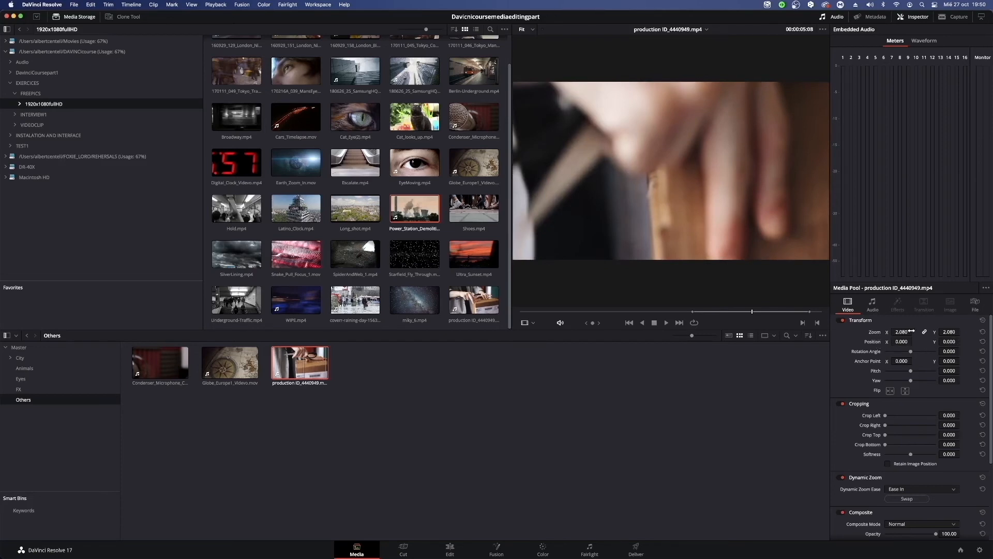
click(983, 332)
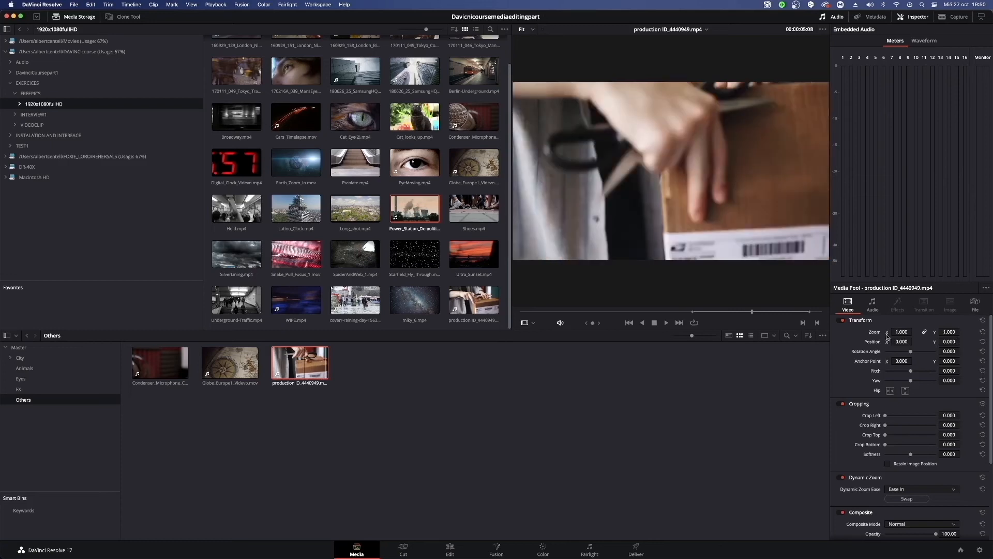
Set the clip's zoom to 2.380, rotation angle to 360, pitch to 1.500 and yaw to -1.500, and reset all Transform settings.
drag(901, 332, 870, 384)
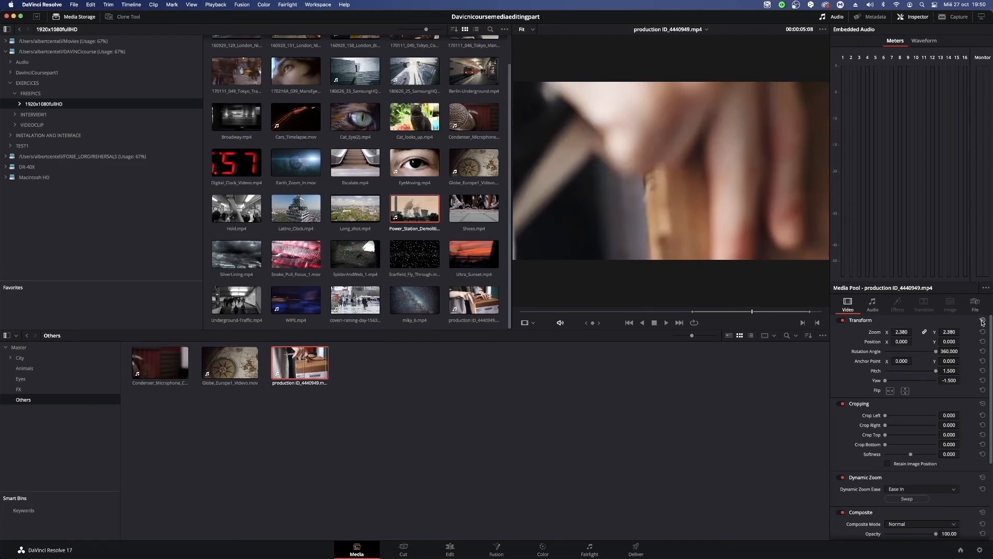
click(983, 321)
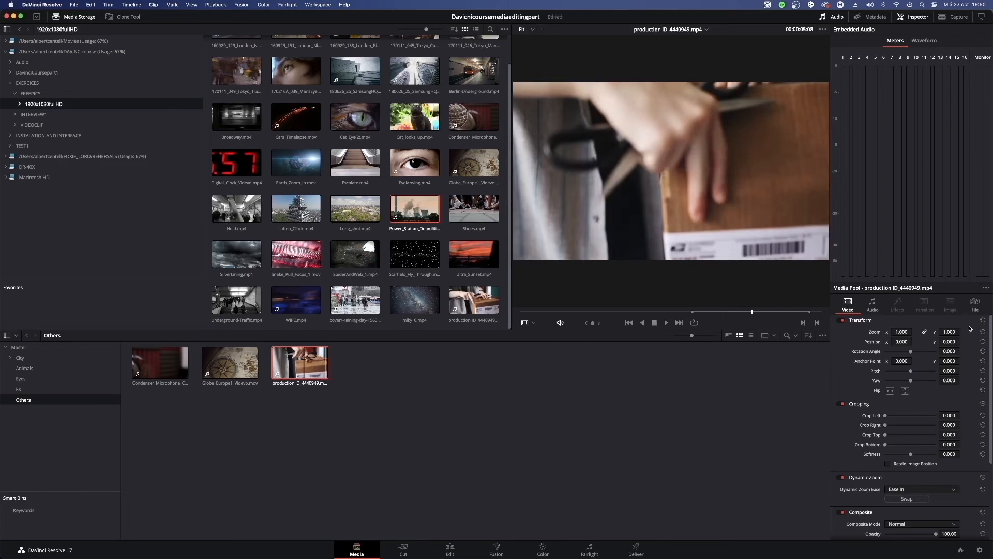
scroll(948, 406, down, 4)
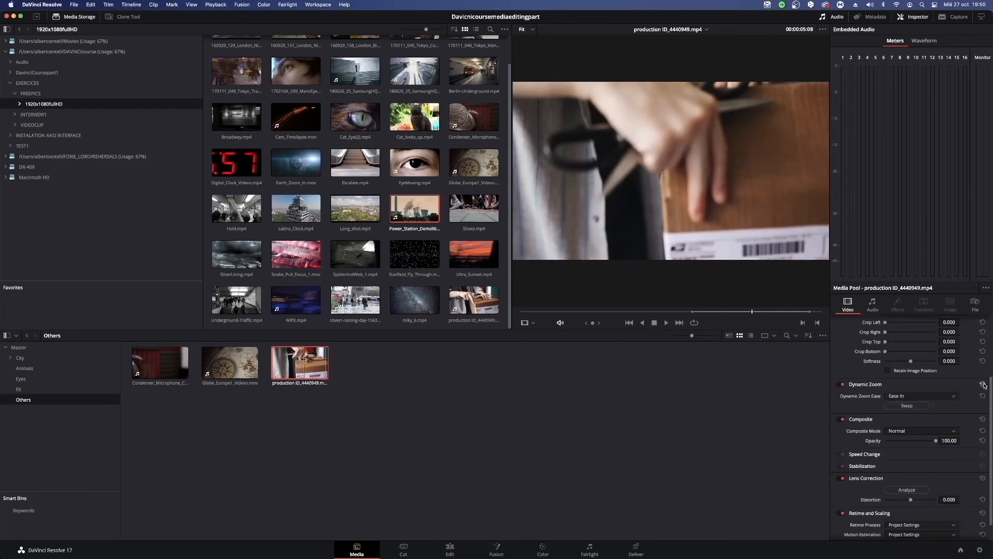
Reset the clip's Dynamic Zoom settings, and try a Transform zoom of 0.810 before resetting it.
click(983, 384)
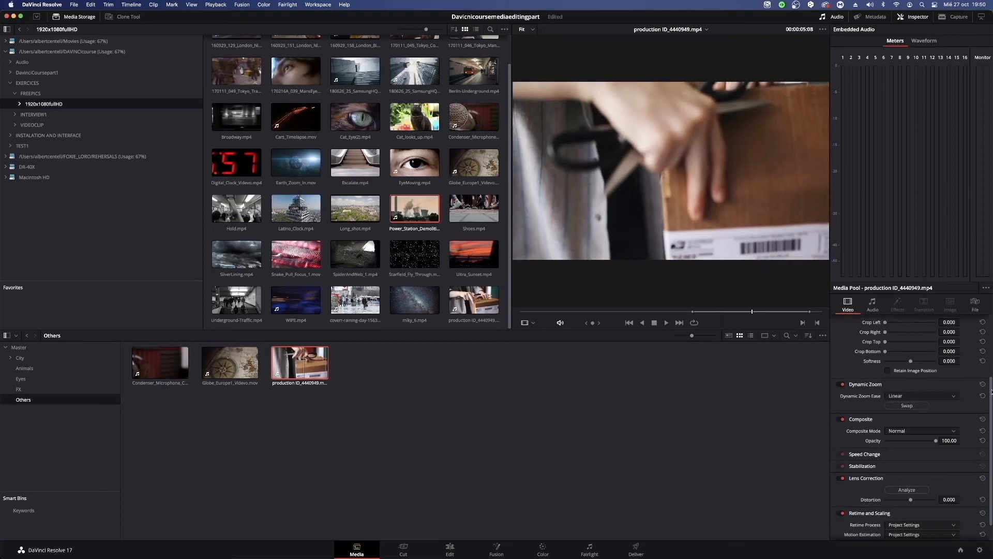
scroll(991, 392, up, 4)
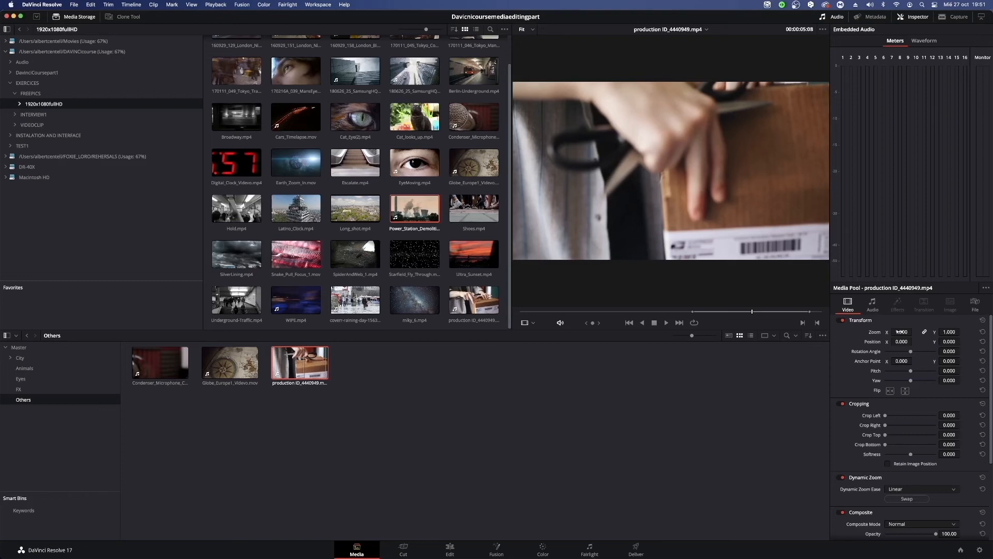
mouse_move(902, 331)
mouse_down()
mouse_move(892, 331)
mouse_move(901, 332)
mouse_up()
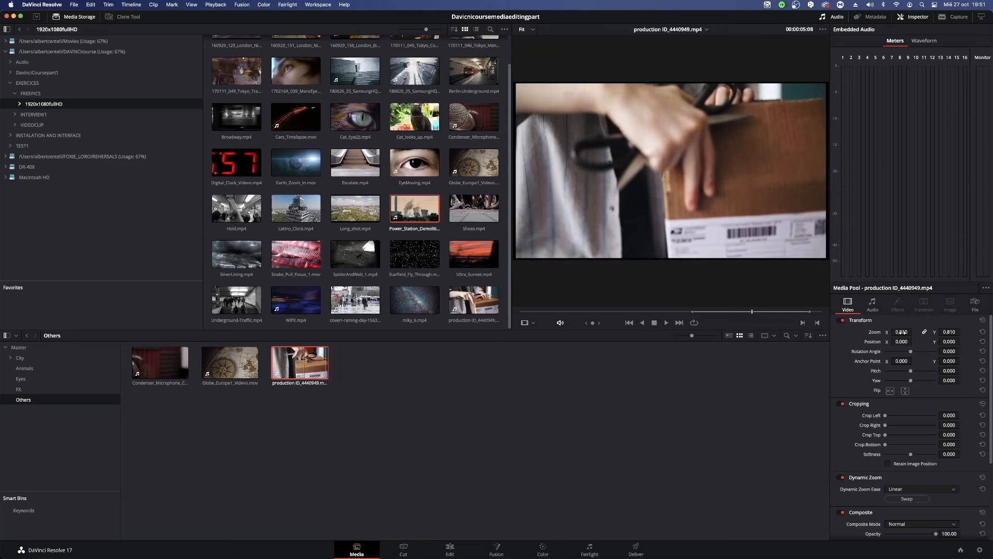
click(982, 332)
Set the clip's Dynamic Zoom Ease to Ease In and switch it back to Linear.
scroll(933, 435, down, 3)
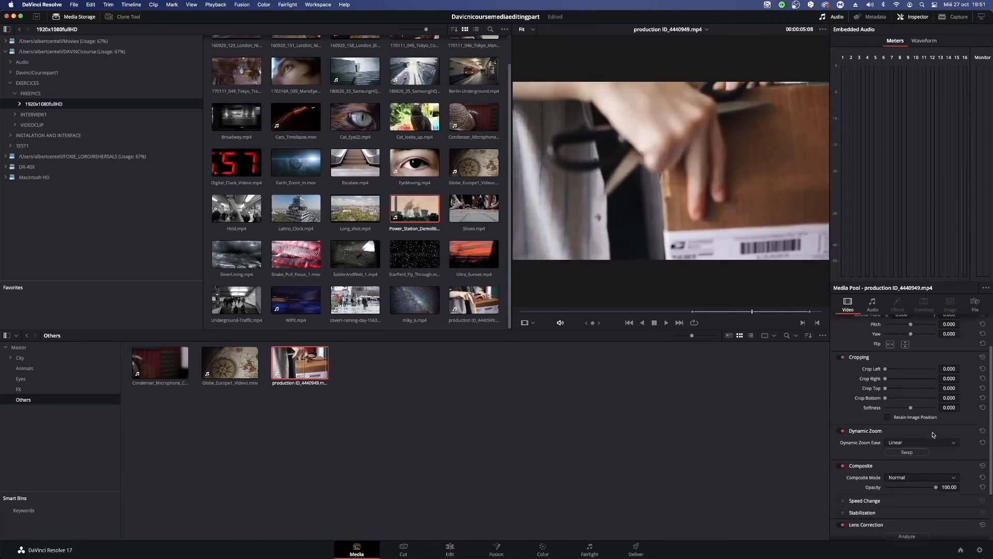
click(941, 442)
click(940, 453)
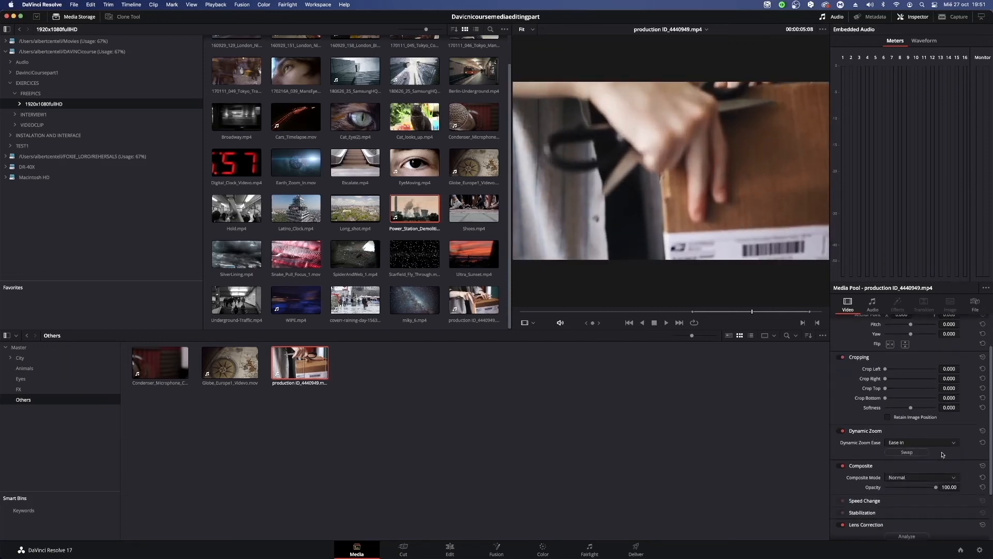
click(943, 442)
click(942, 450)
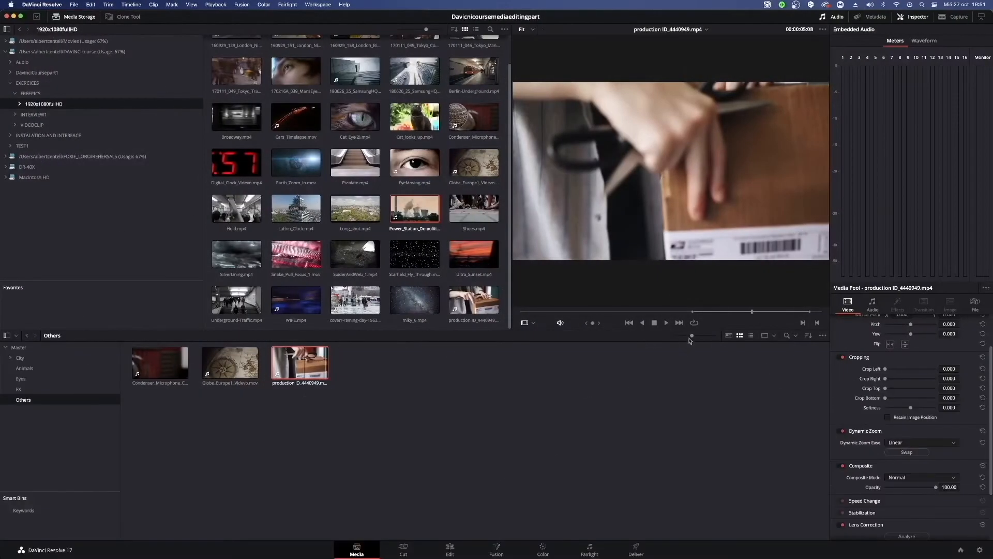
Enlarge the media pool thumbnails and compare the Metadata, List and Thumbnail views of the Others bin, ending in Metadata View.
drag(693, 337, 714, 336)
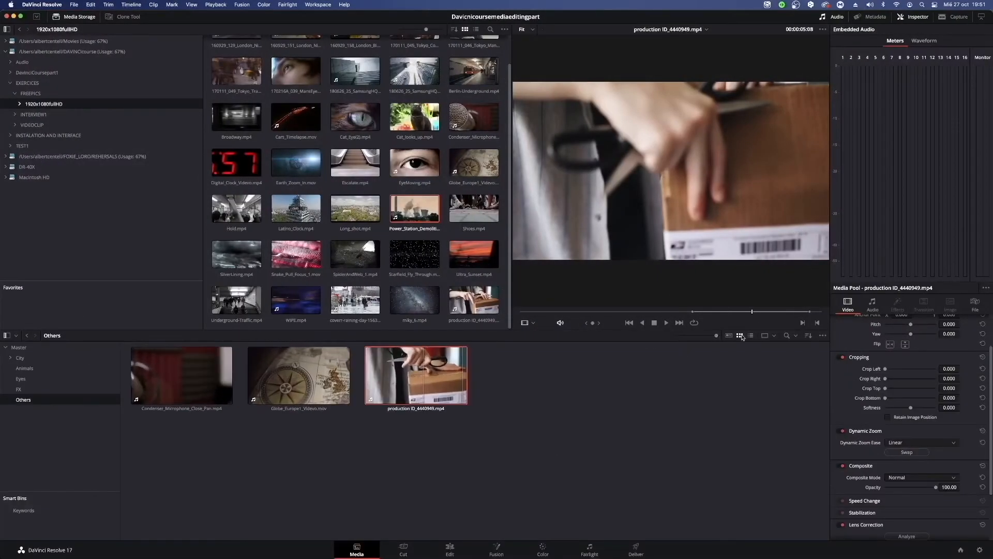
click(728, 336)
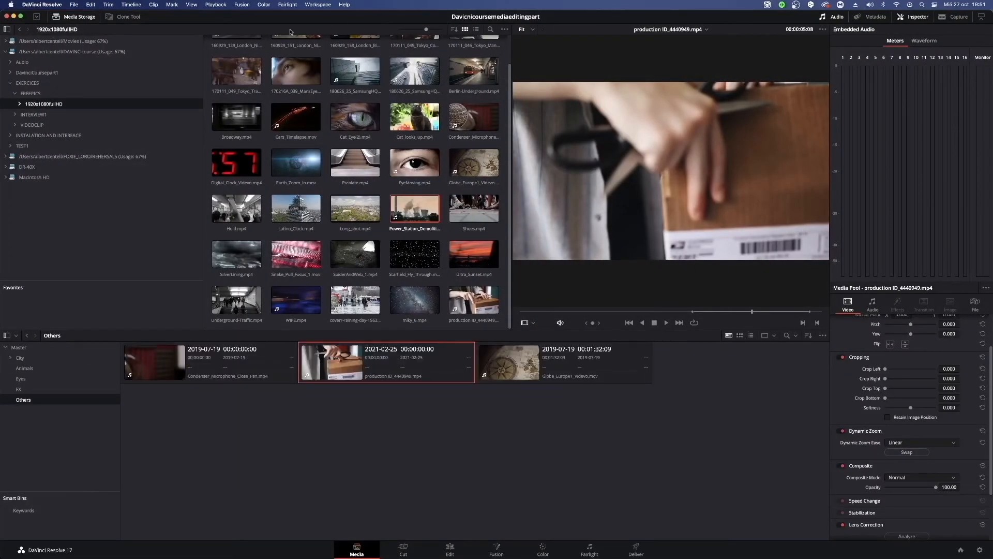
click(749, 336)
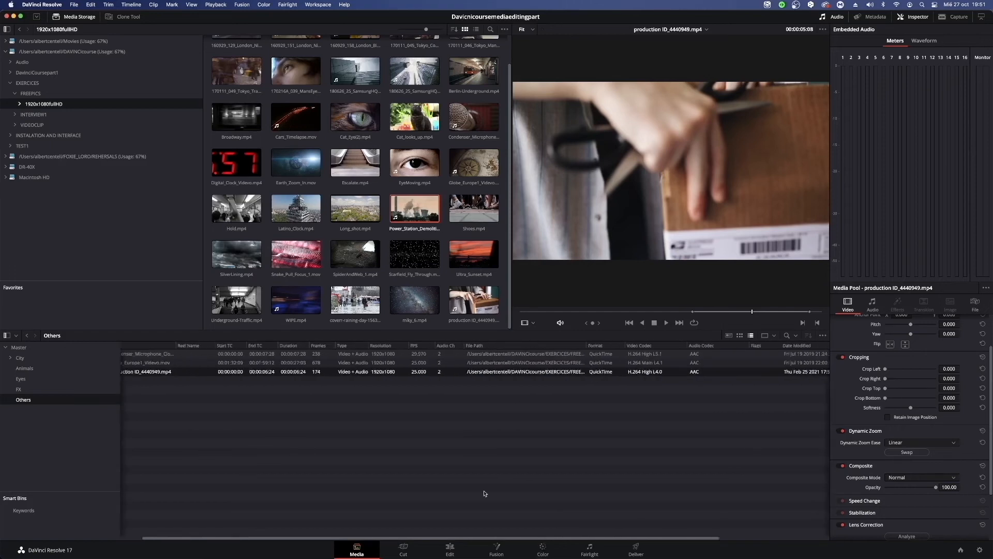
click(740, 336)
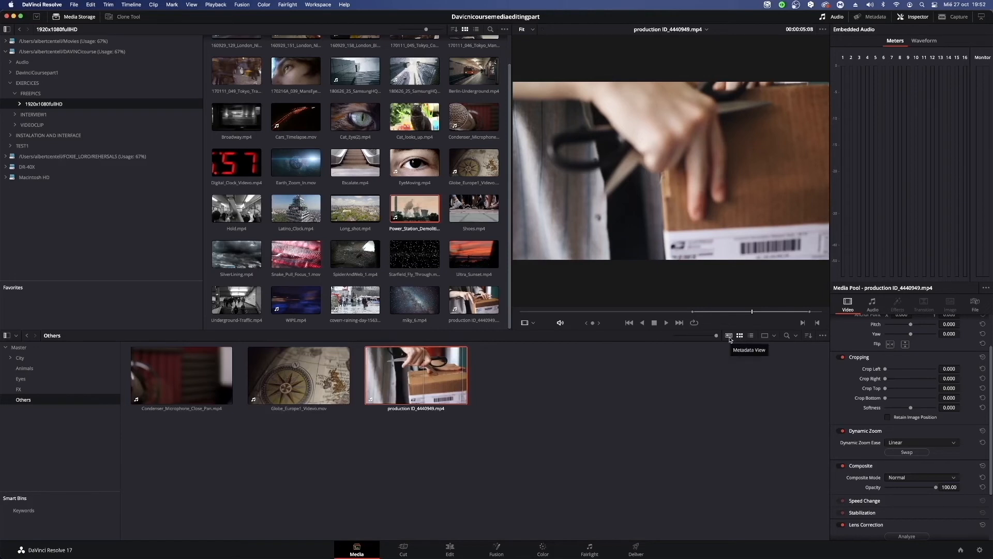
click(728, 336)
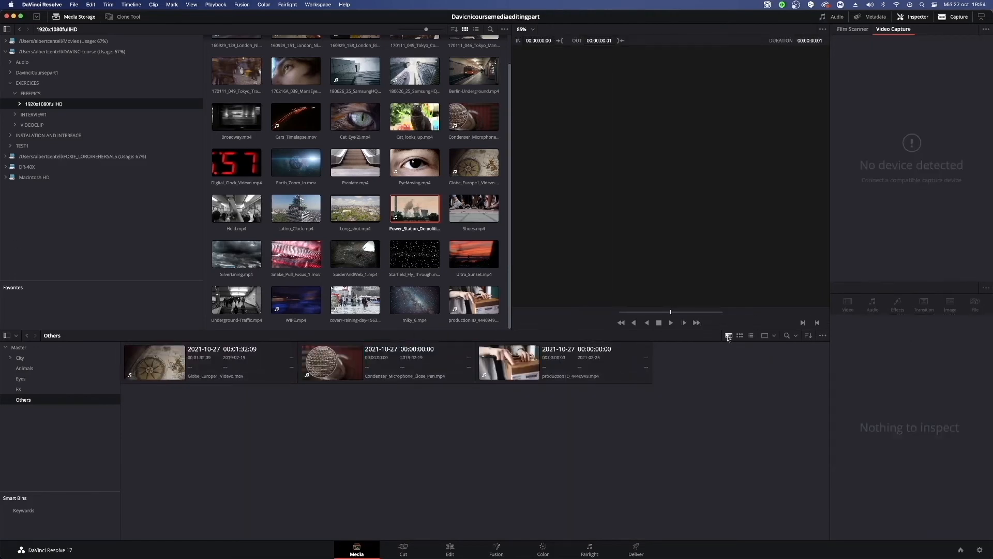
Select the globe, microphone and production clips of the Others bin one after another in Metadata View.
click(369, 350)
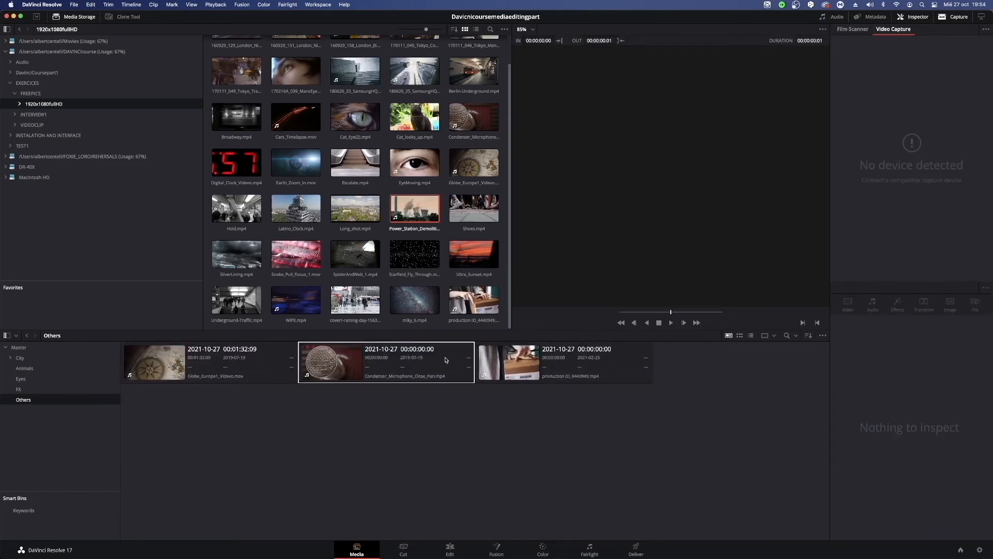
click(236, 358)
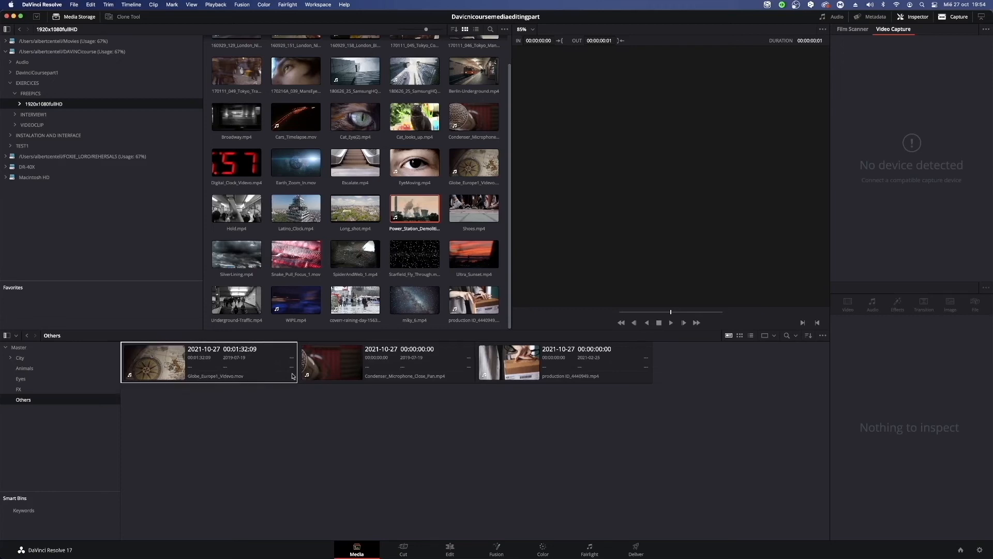
click(365, 367)
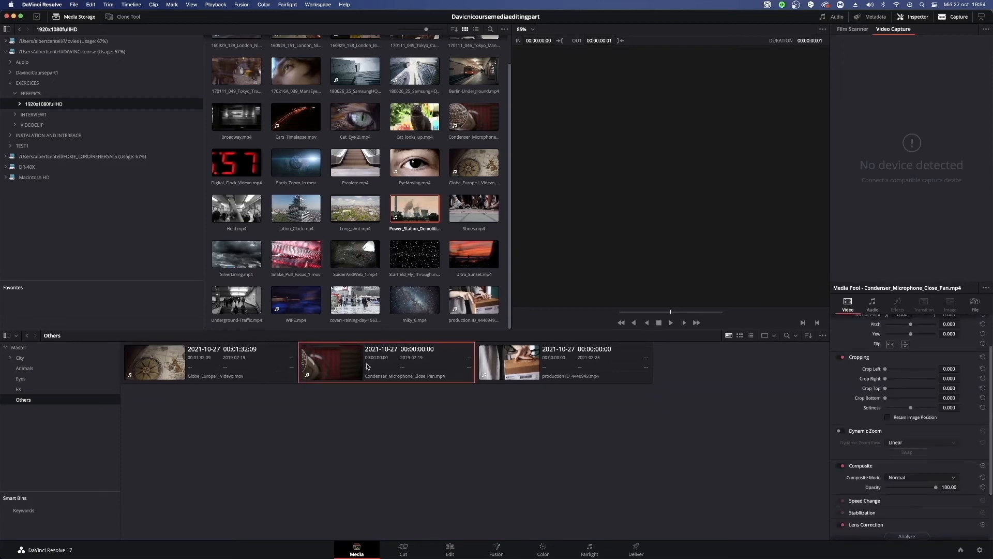
click(563, 364)
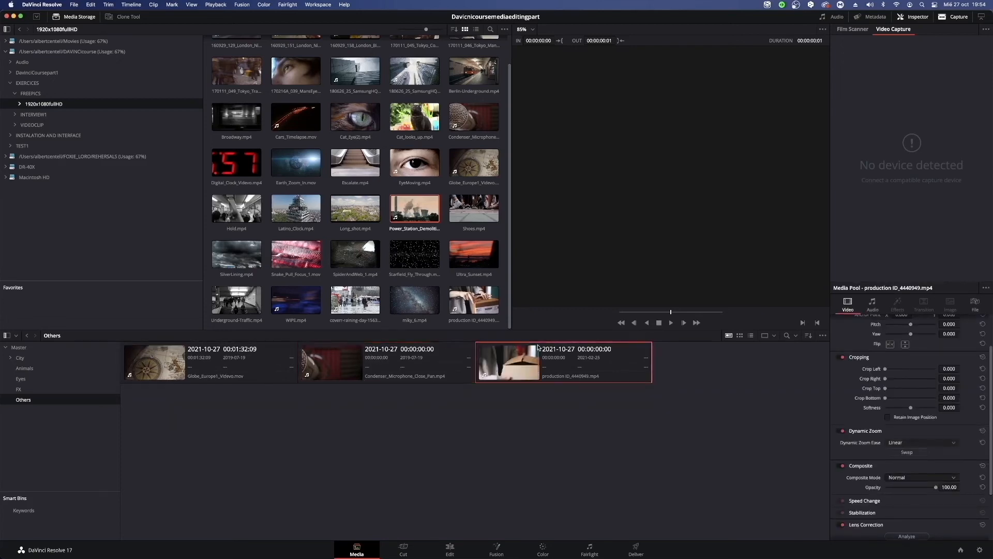
Show the media pool in the side-by-side and stacked two-bin layouts, and return to the 1x1 Layout.
click(773, 336)
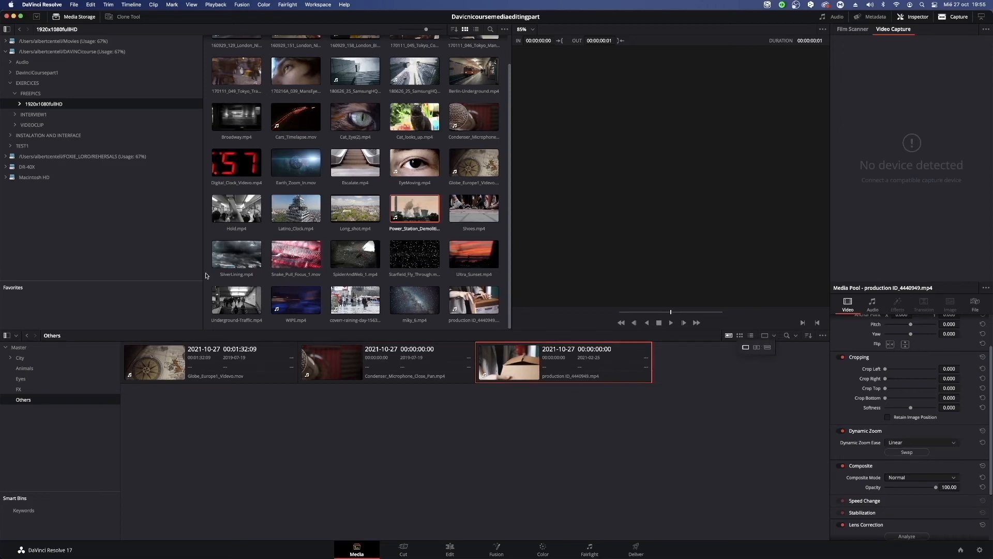
click(755, 350)
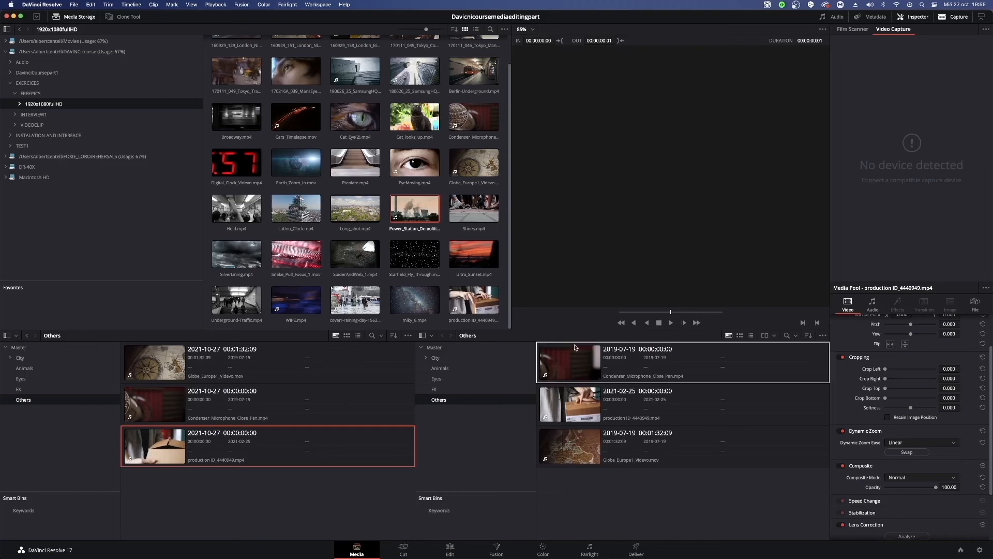
click(773, 335)
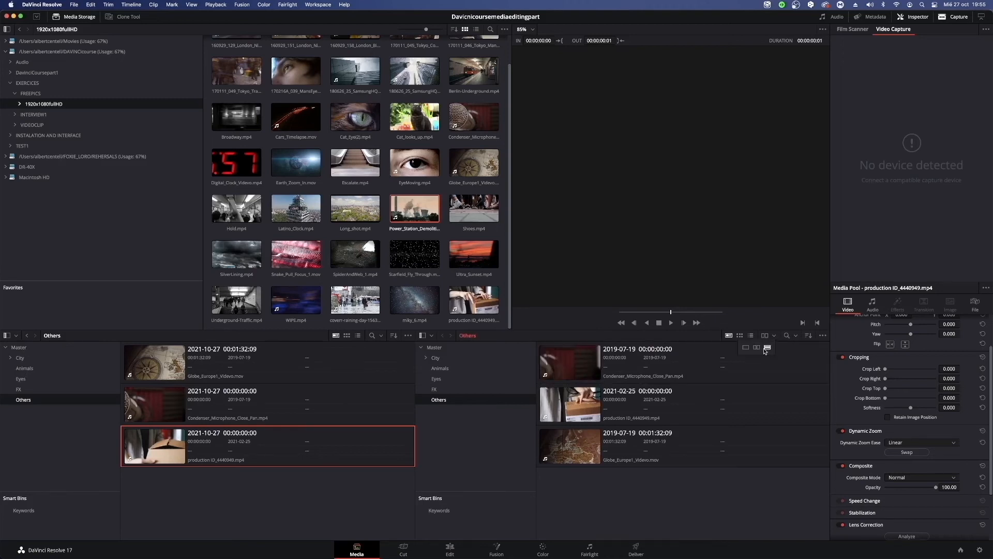
click(757, 348)
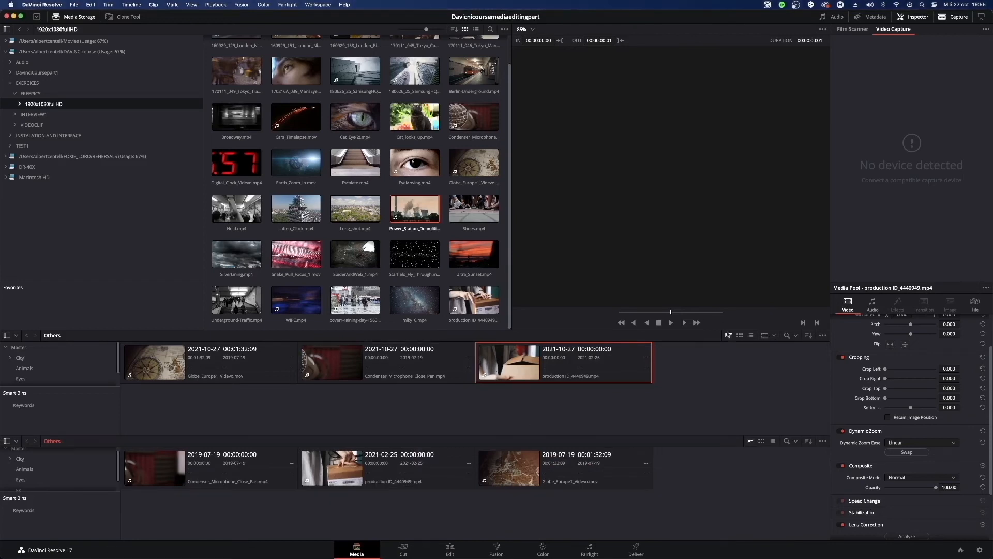
click(767, 335)
click(767, 336)
click(746, 347)
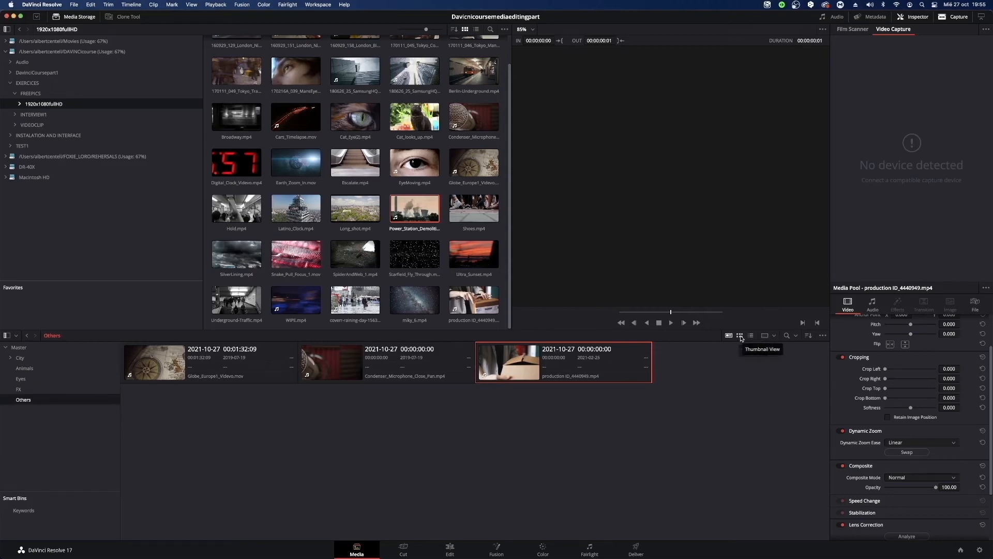
Split the media pool side by side once more and restore the single-bin layout.
click(766, 339)
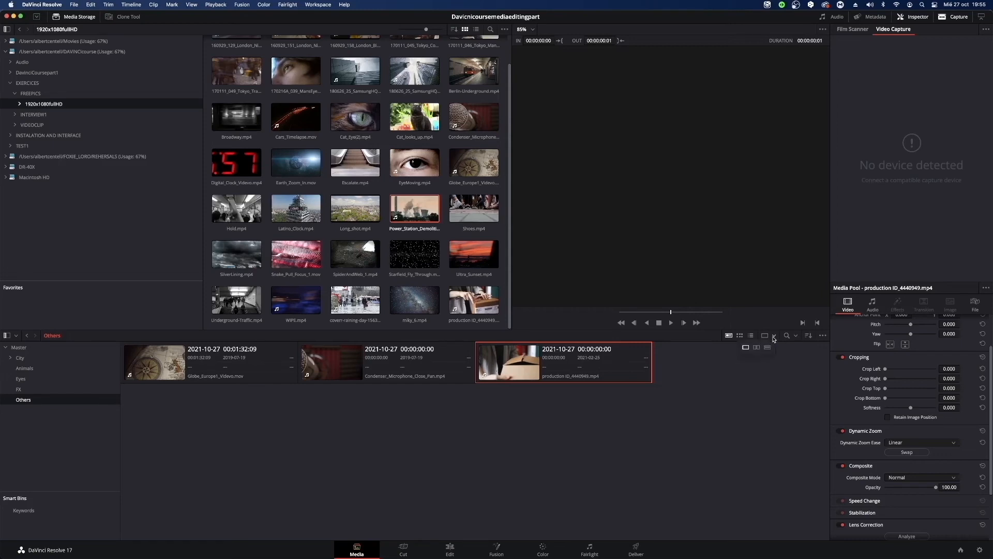
click(757, 350)
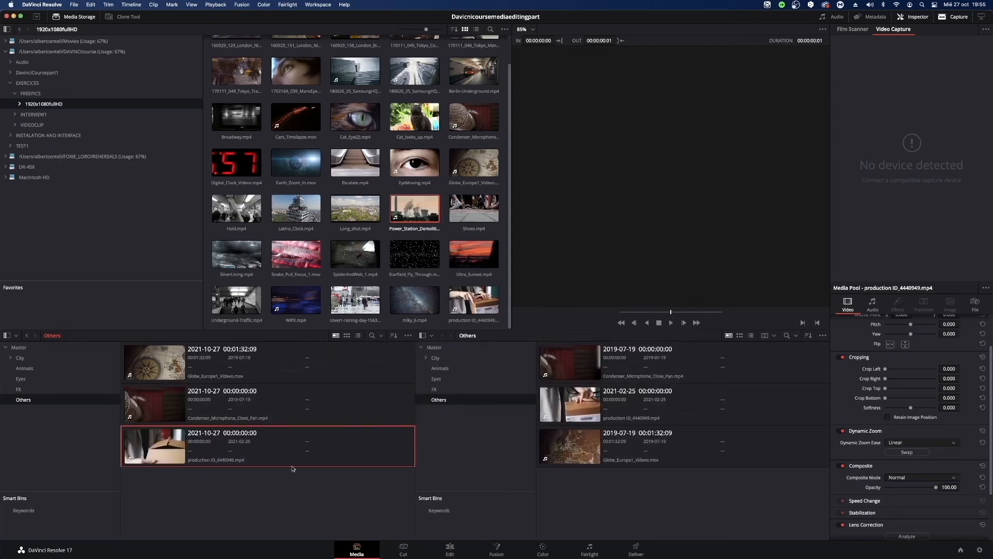
click(774, 336)
click(746, 348)
Show the media pool search bar and look through its Filter by options, keeping File Name.
click(787, 335)
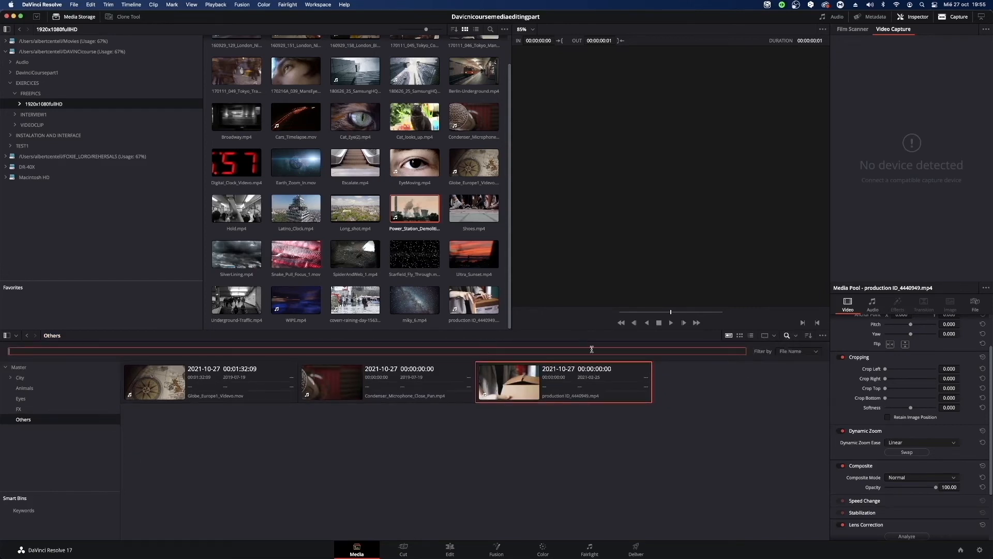
click(784, 351)
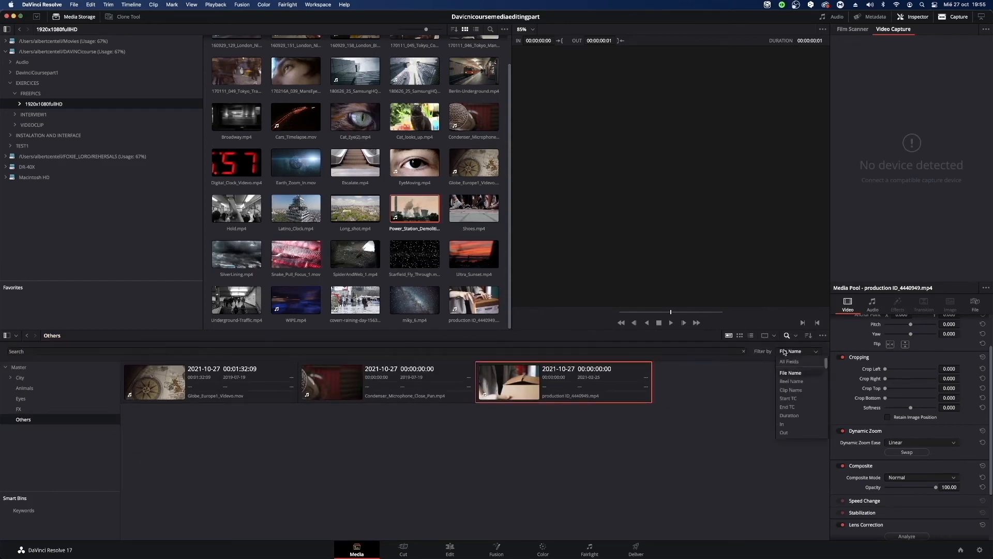
click(753, 397)
Sort the Others bin's clips by Date Modified and hide the search bar.
click(808, 336)
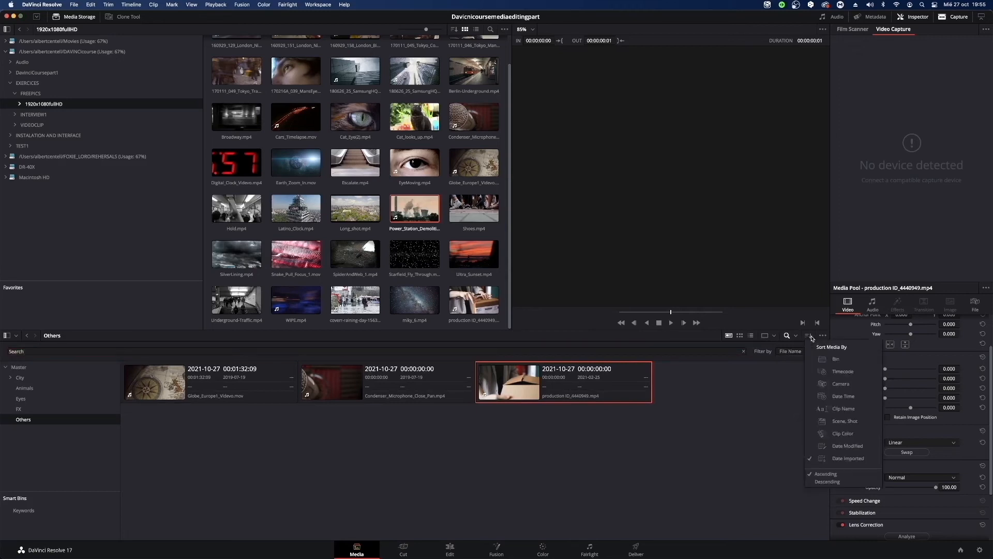
click(849, 446)
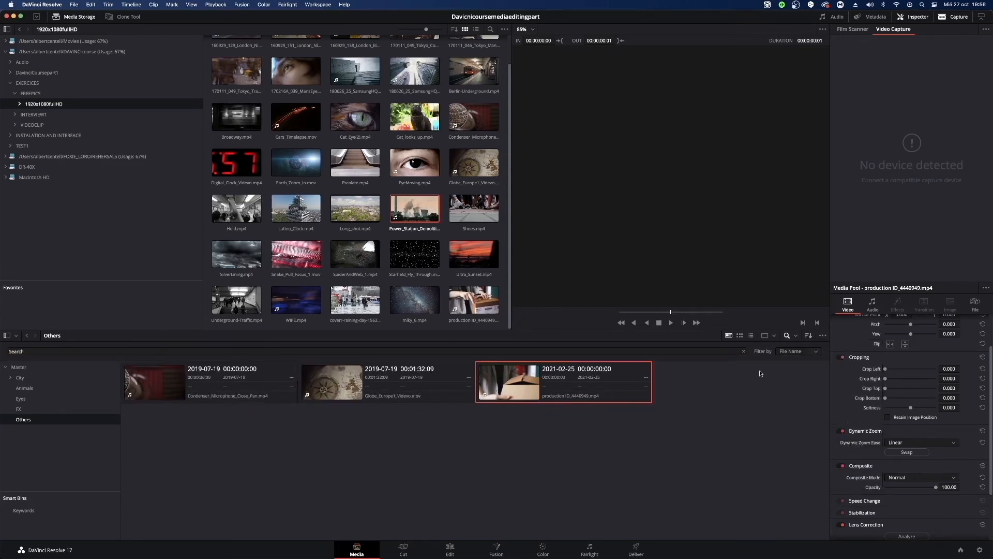
click(786, 335)
Sort the Others bin's clips by Bin and then by Timecode, and try the Date Imported order.
click(808, 336)
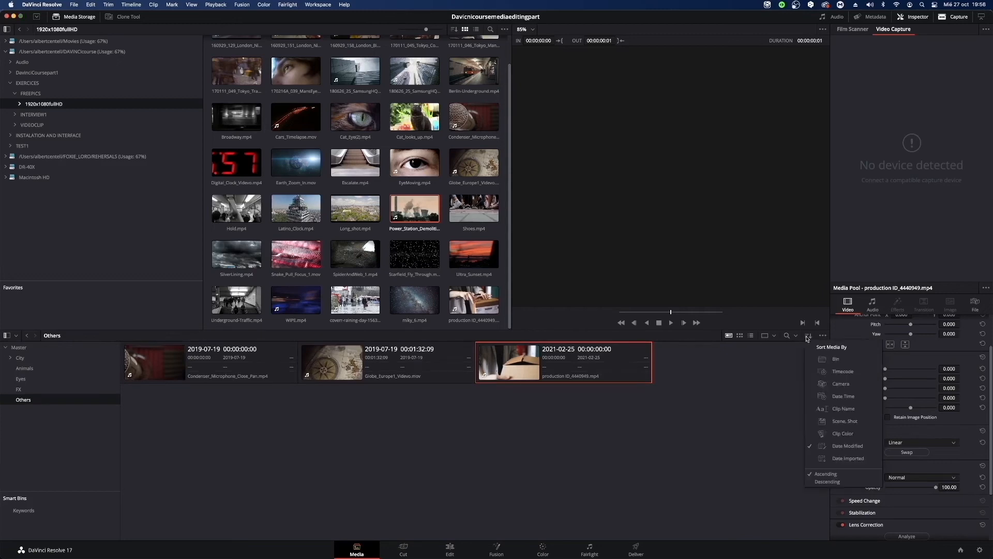
click(823, 362)
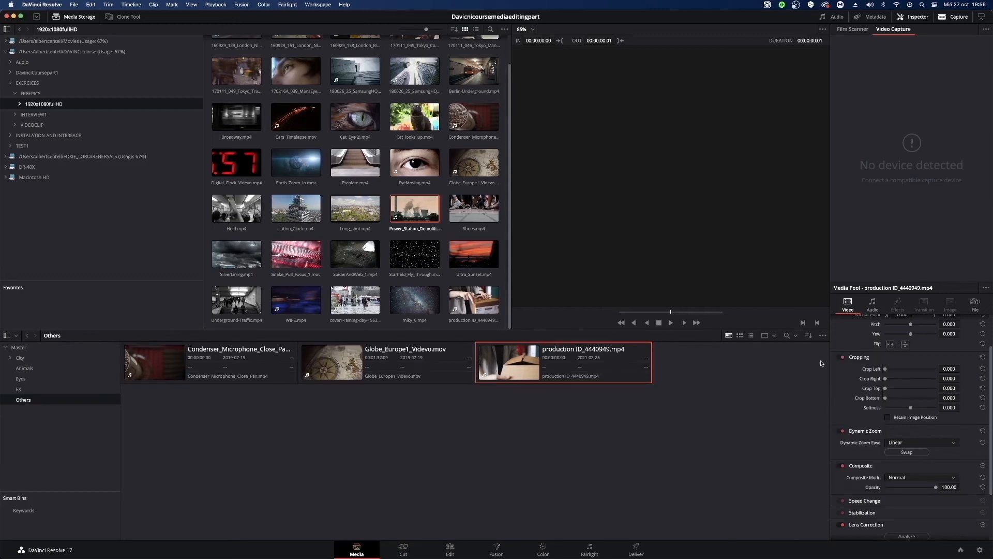
click(808, 336)
click(820, 373)
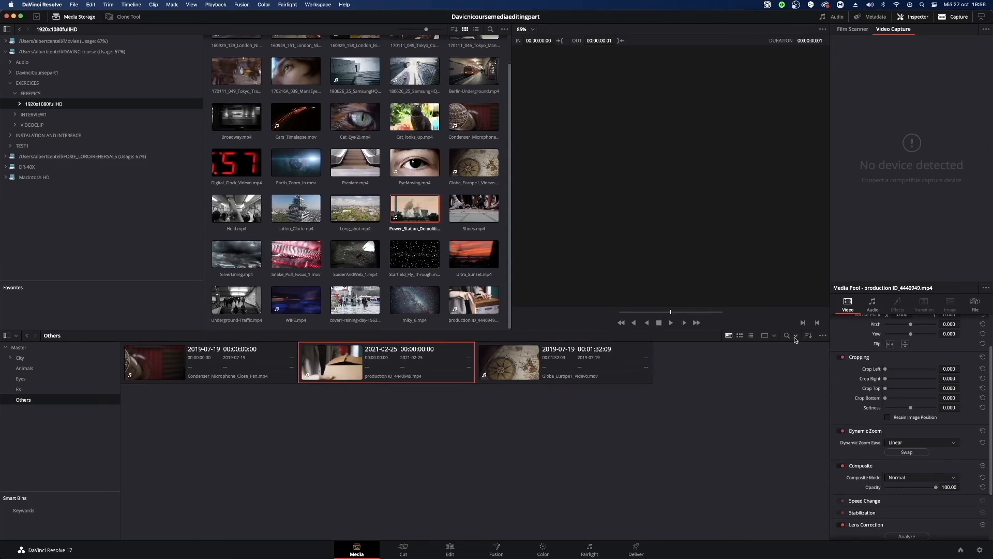
click(809, 335)
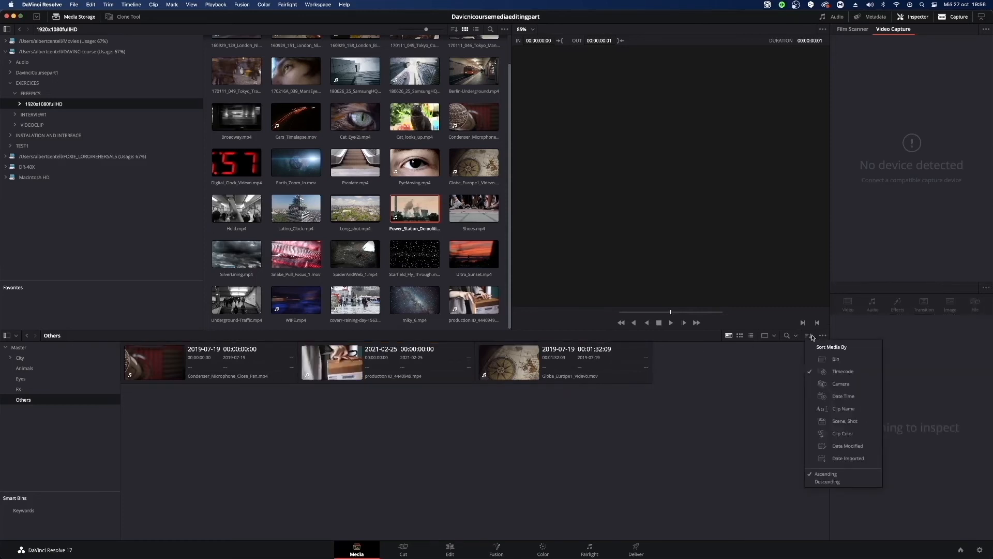
click(852, 459)
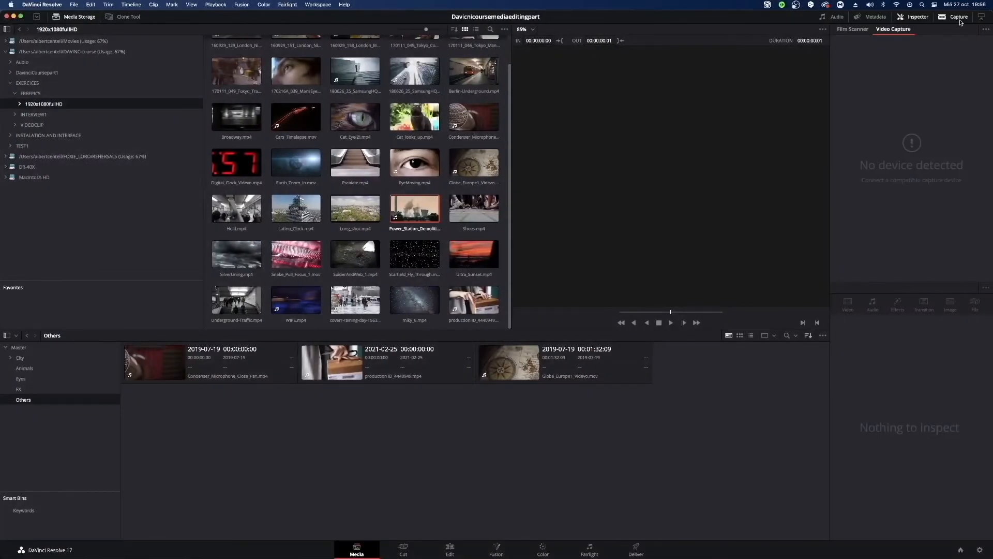
Turn off Capture to bring back the clip viewer and the full-height Inspector.
click(959, 20)
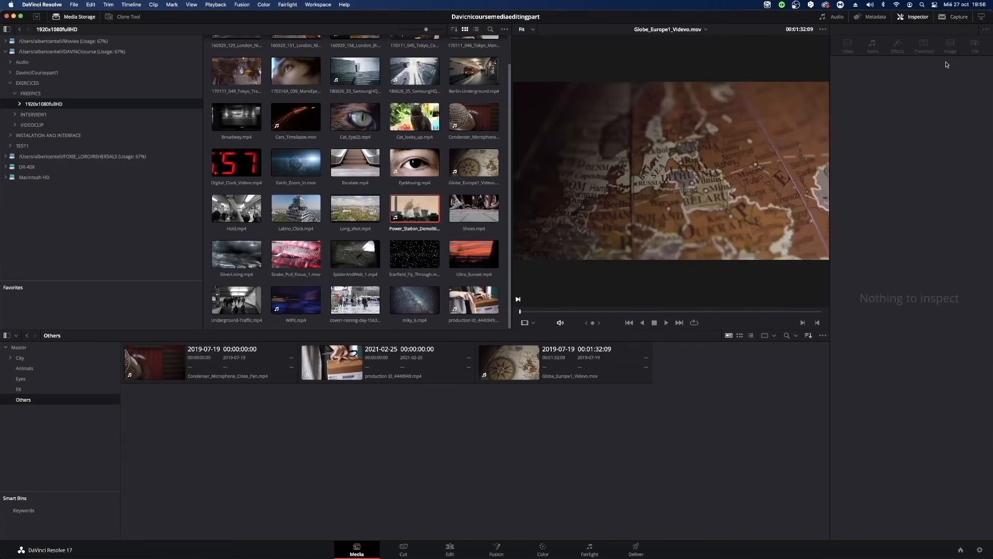
click(957, 18)
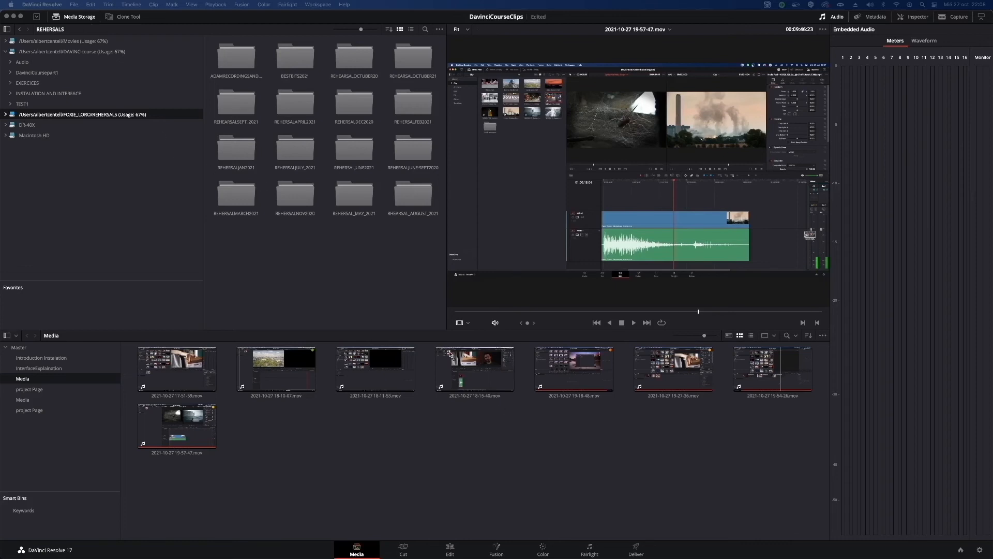
click(472, 362)
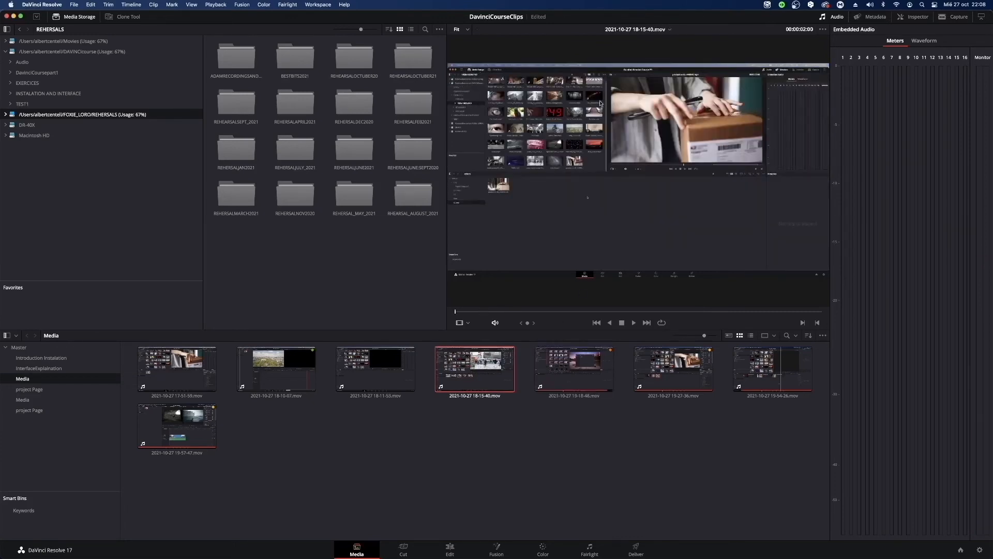
click(468, 30)
click(467, 51)
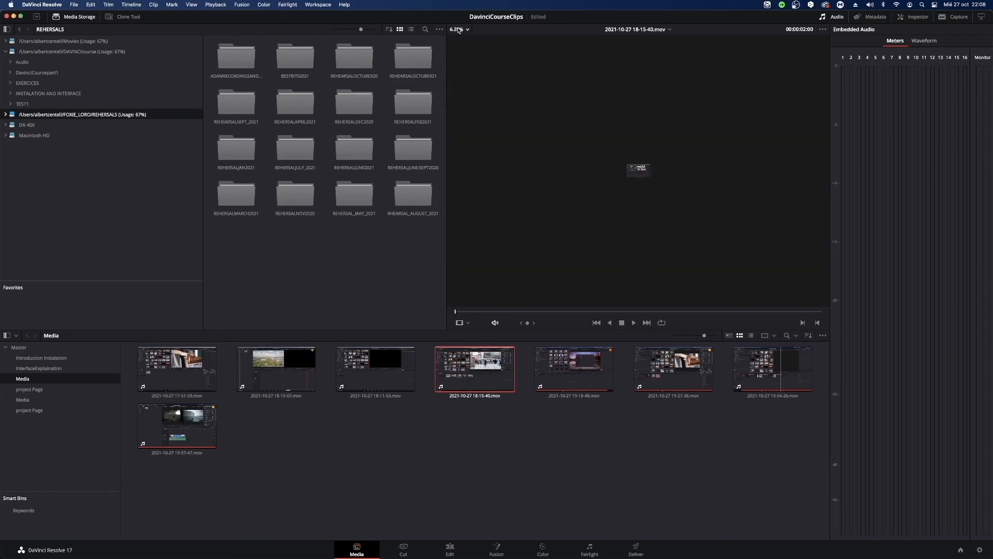
Try the viewer zoom levels 25%, 100%, 200% and 300% in turn on the loaded clip.
click(468, 30)
click(459, 66)
click(467, 30)
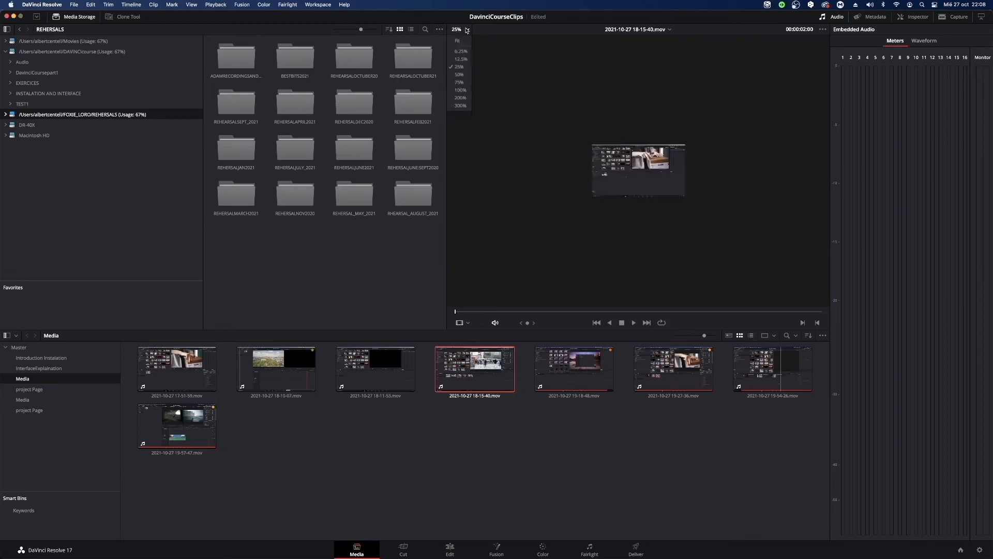
click(460, 90)
click(468, 30)
click(457, 99)
click(468, 30)
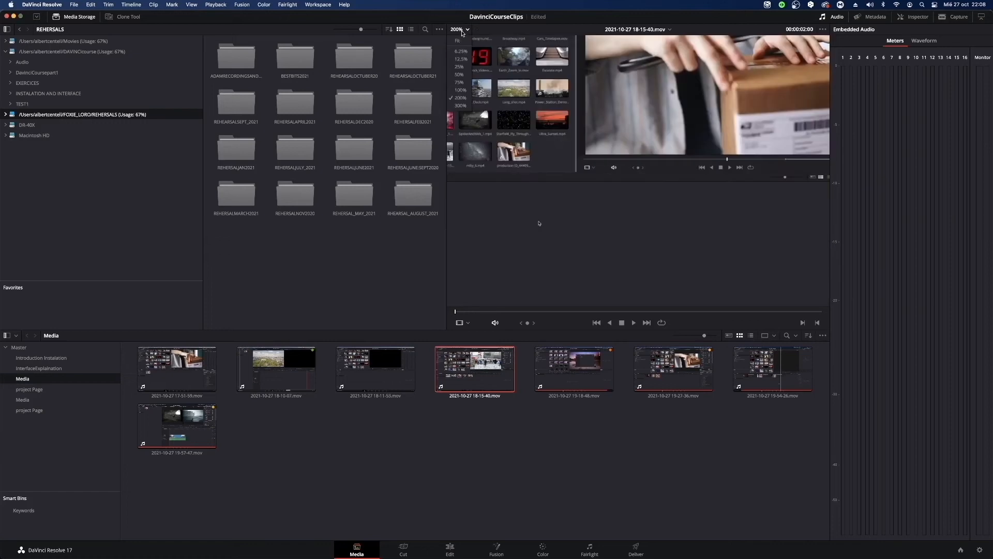
click(464, 106)
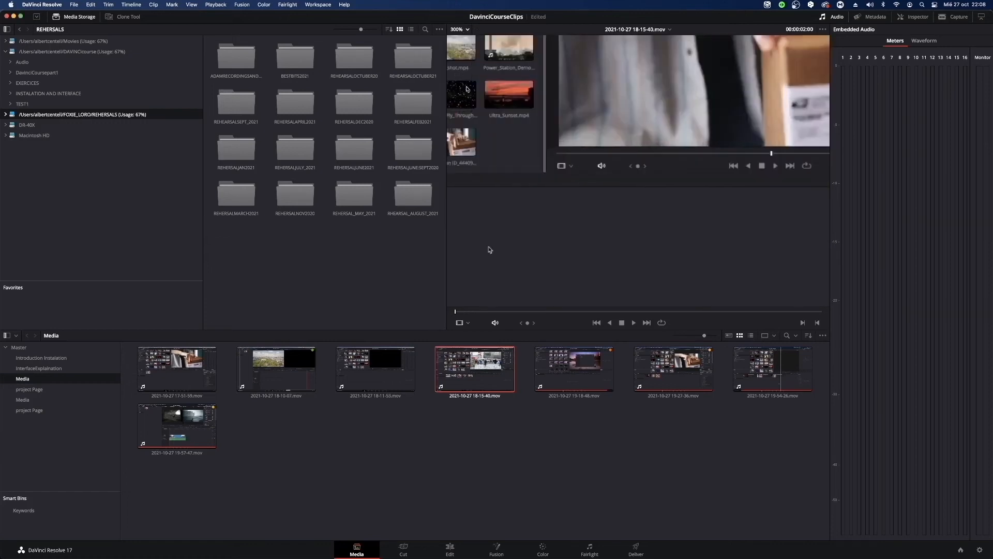
Set the viewer zoom to Fit and widen the viewer by narrowing the media storage browser.
click(468, 30)
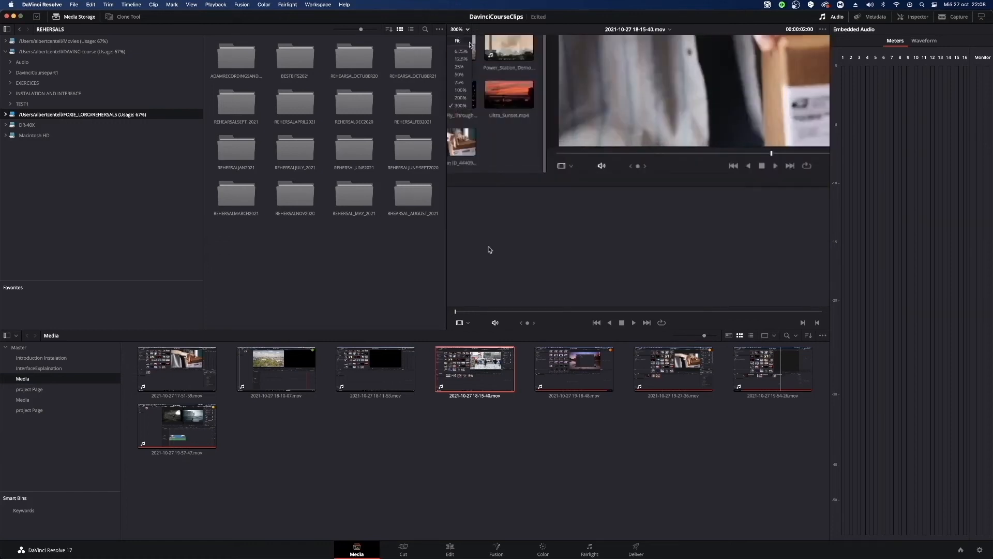
click(468, 42)
drag(446, 108, 383, 154)
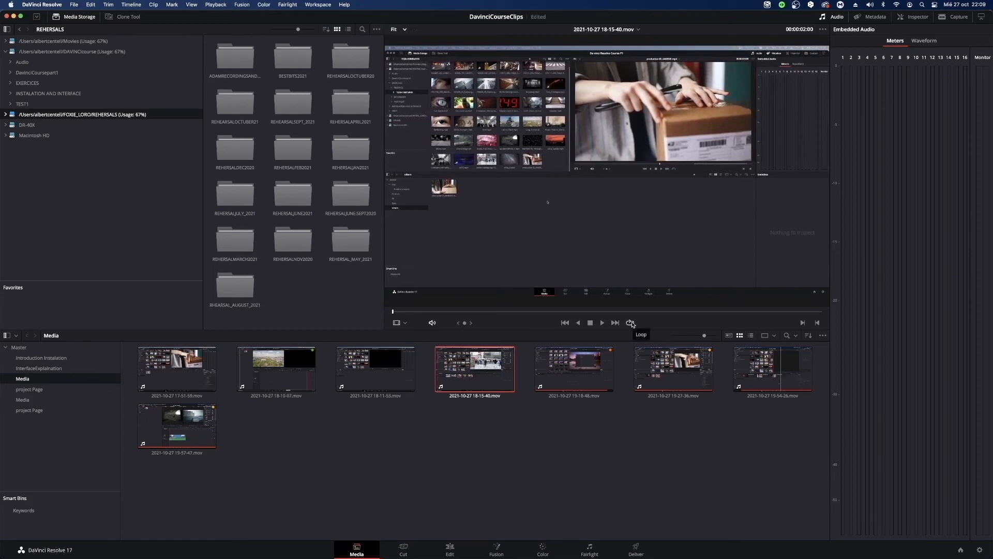
click(630, 323)
key(space)
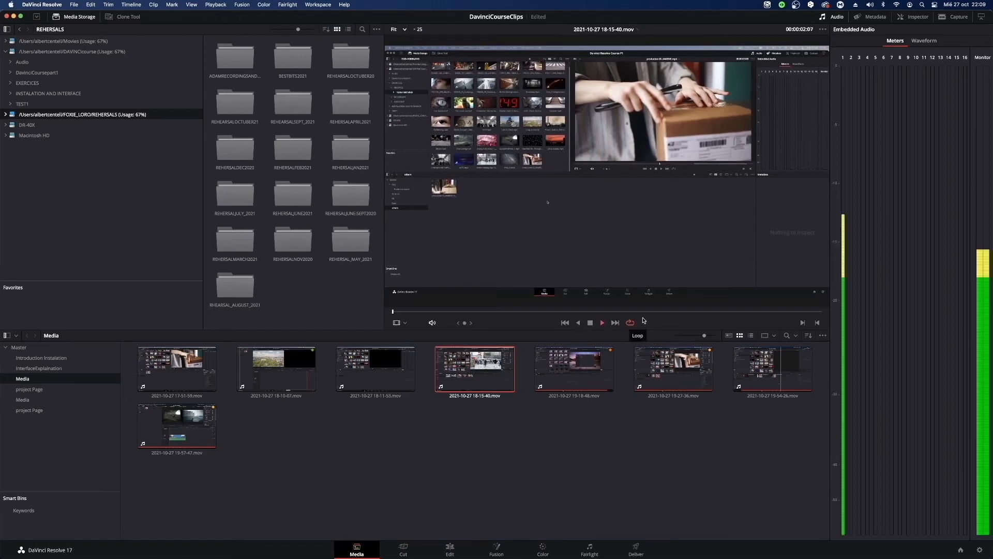
drag(562, 312, 817, 319)
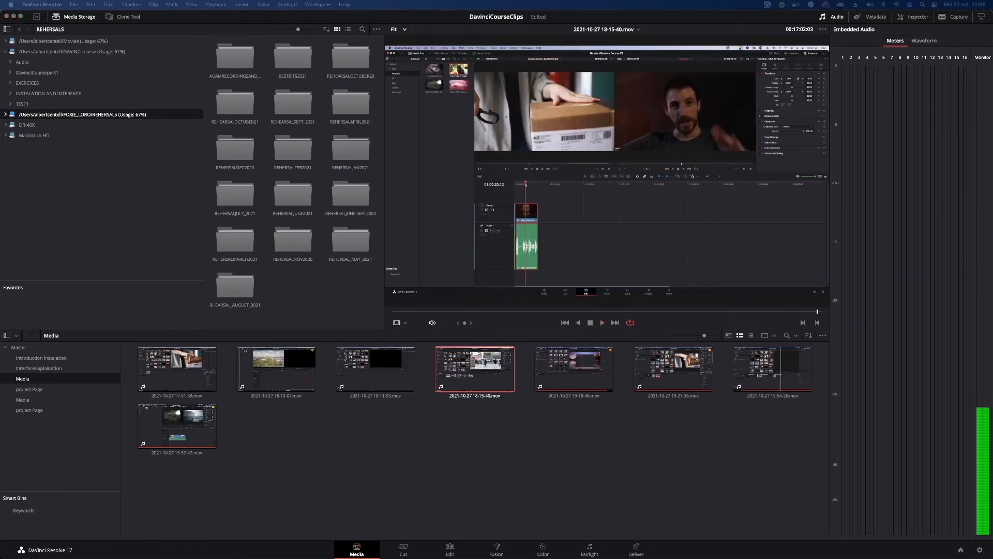
click(817, 313)
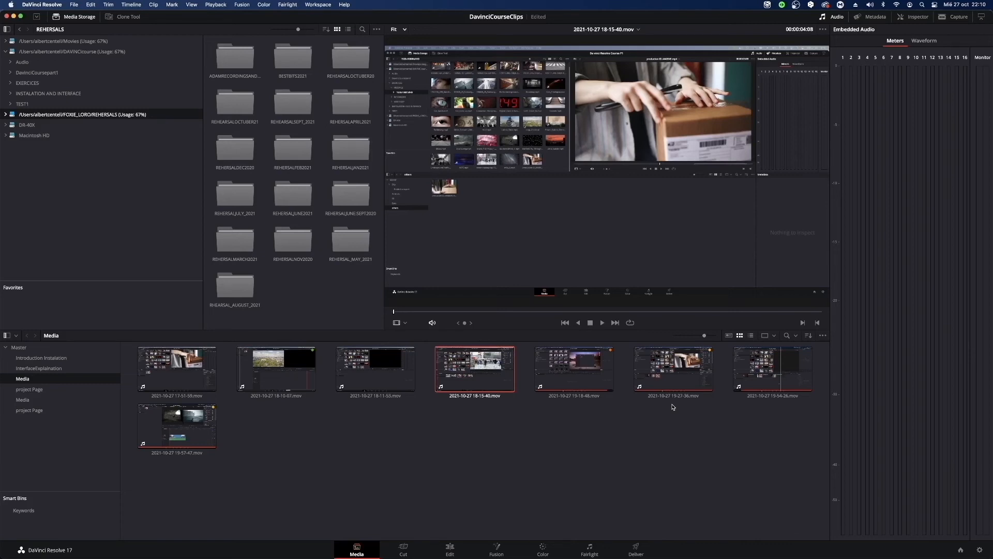
click(371, 396)
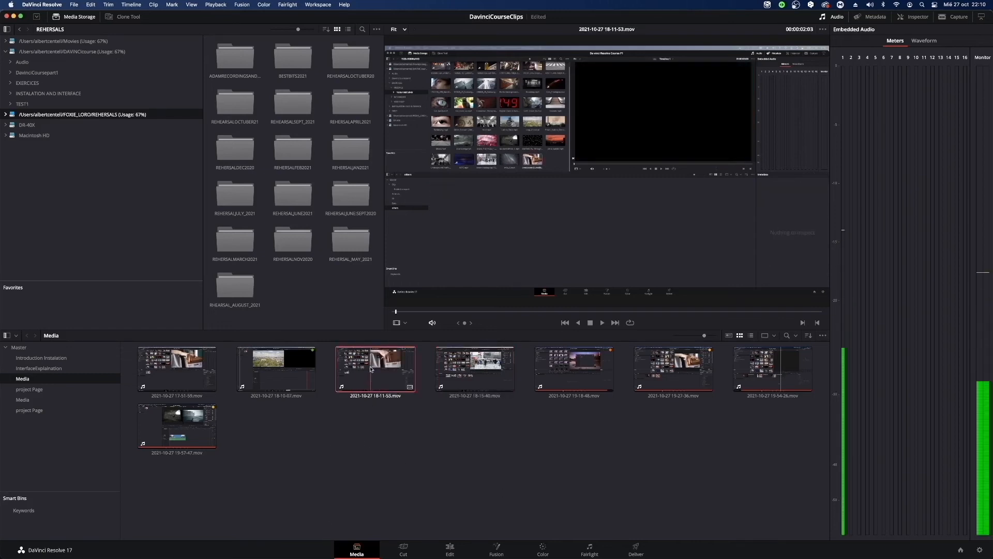
right_click(370, 369)
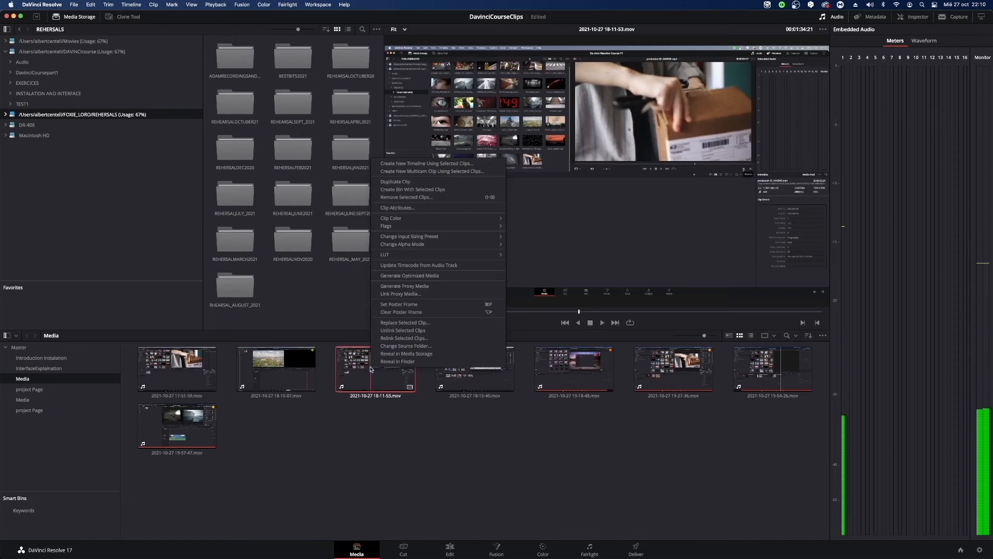
mouse_move(439, 218)
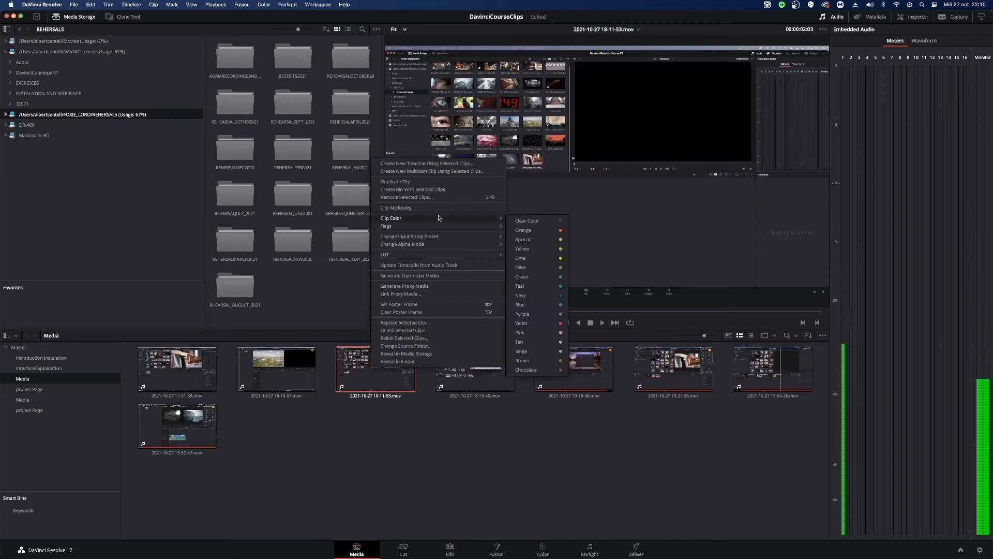
click(560, 281)
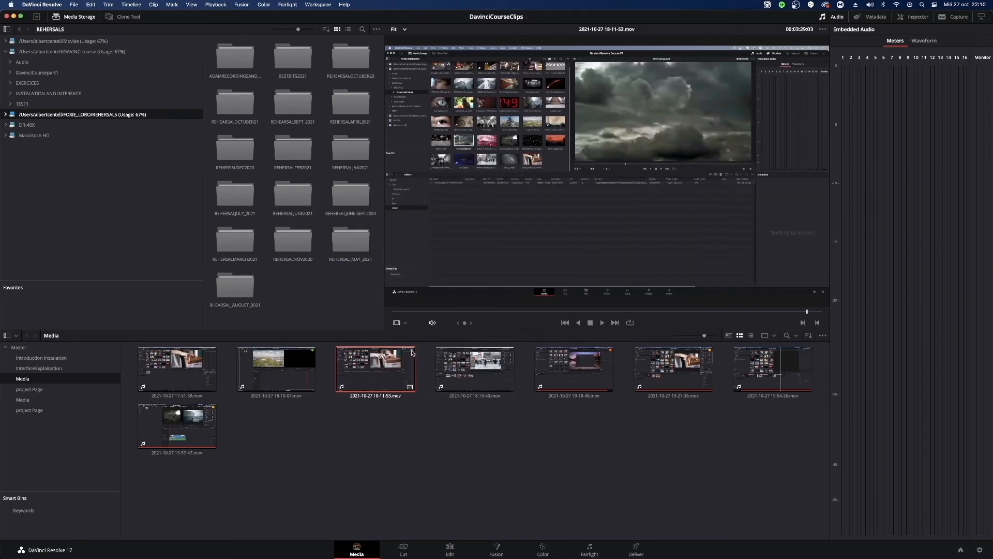
Inspect the color tags on clips 19-18-48.mov and 19-27-36.mov, reselect 18-11-53.mov and clear the selection.
click(610, 355)
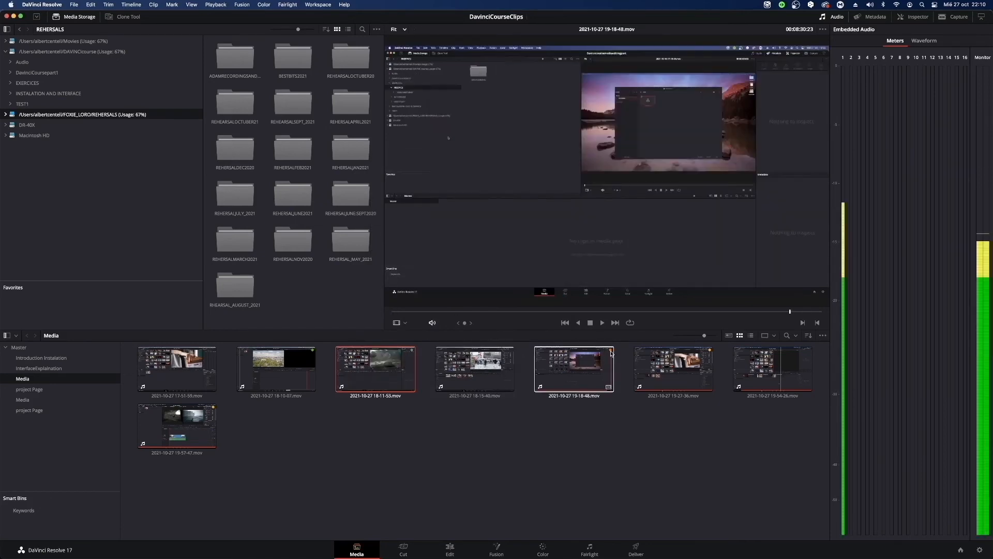
click(664, 356)
click(386, 385)
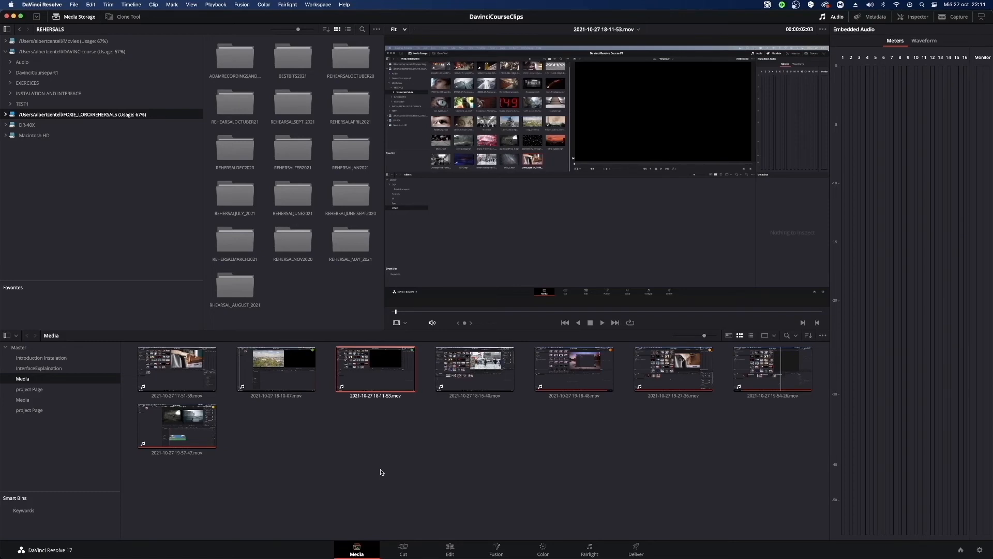
click(380, 469)
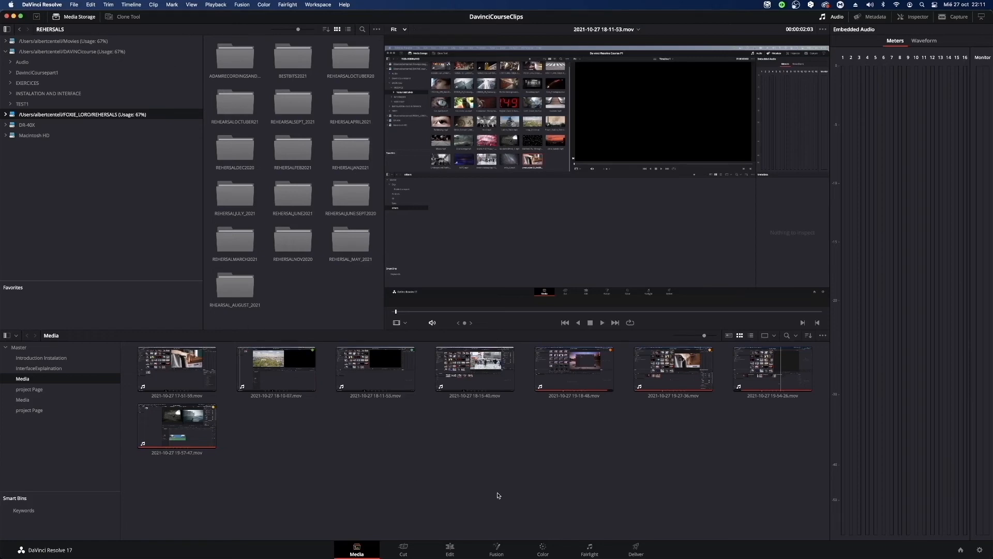
Open the Import Media dialog, move it aside and look through the Downloads and home folders.
key(super+i)
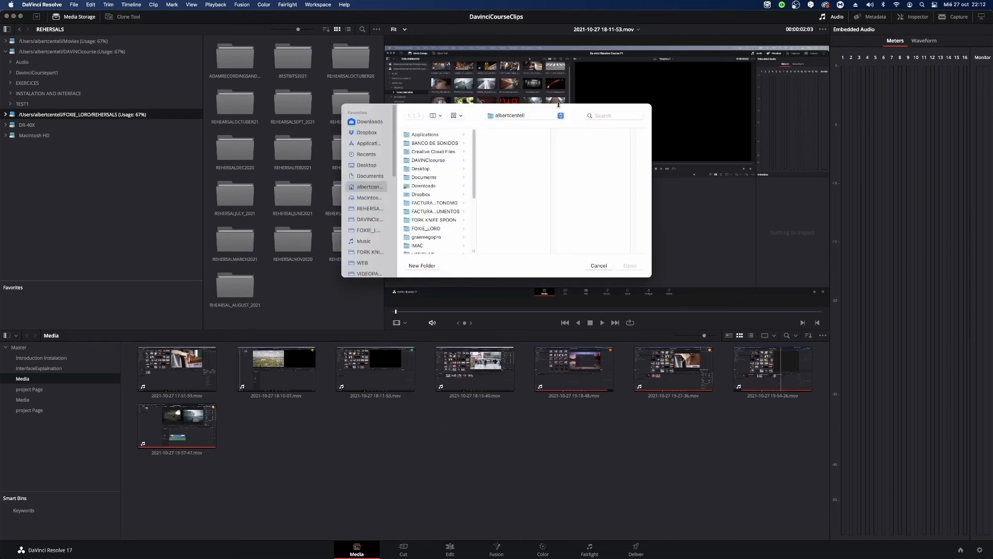
drag(558, 105, 779, 145)
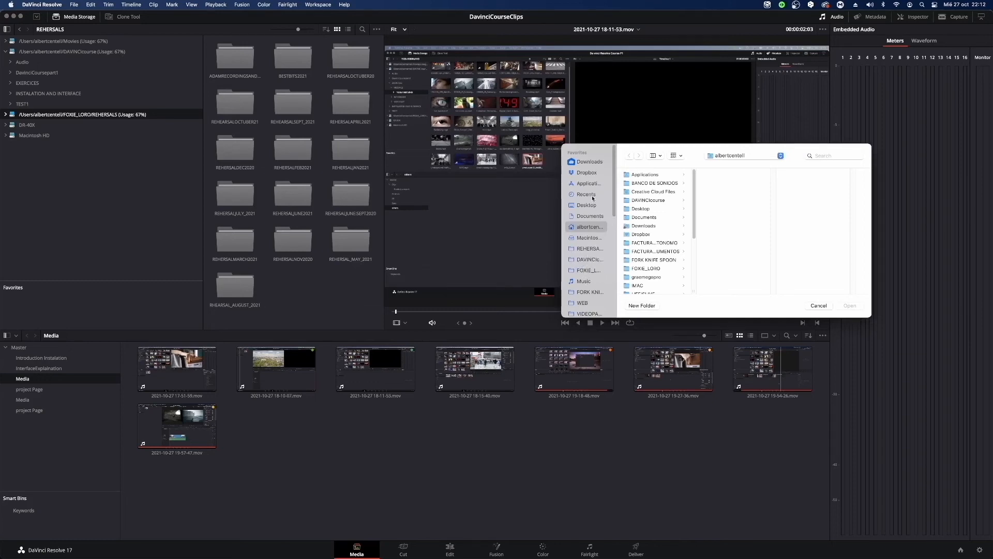
click(594, 163)
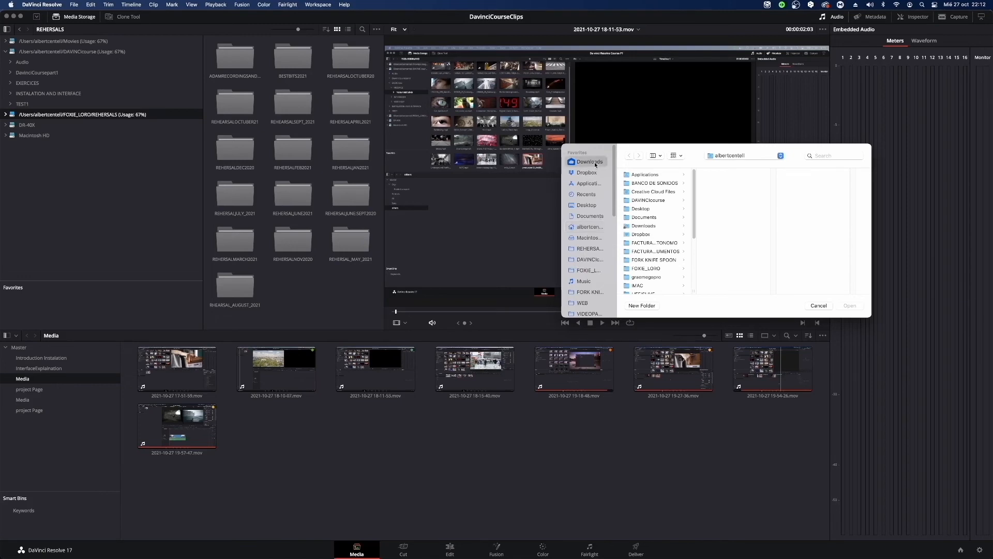
click(586, 228)
scroll(671, 247, down, 5)
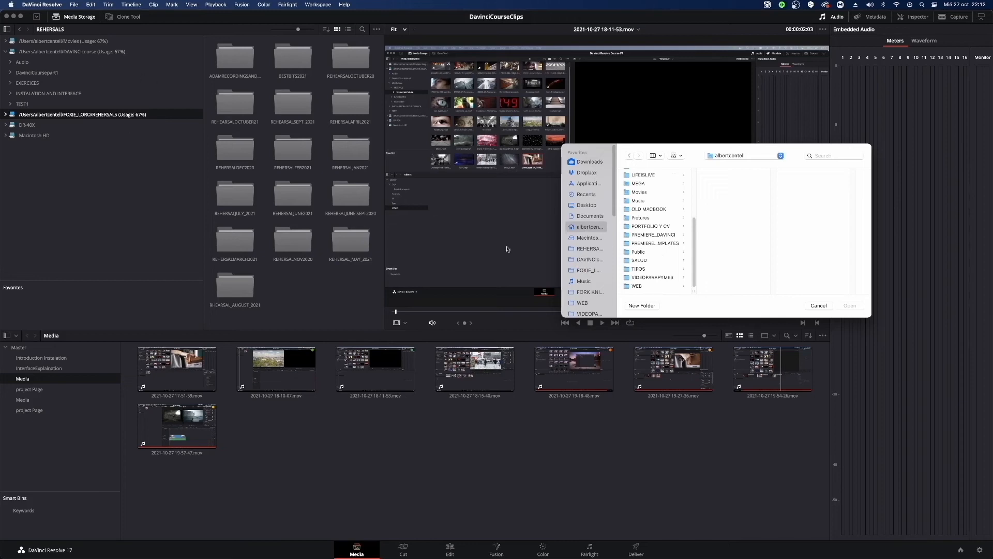
scroll(654, 222, up, 5)
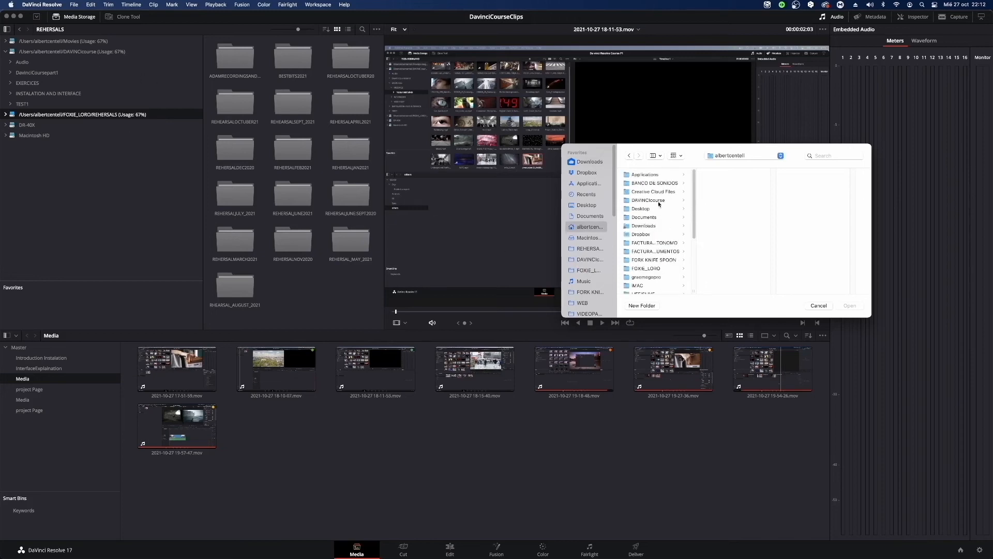
click(658, 201)
click(739, 185)
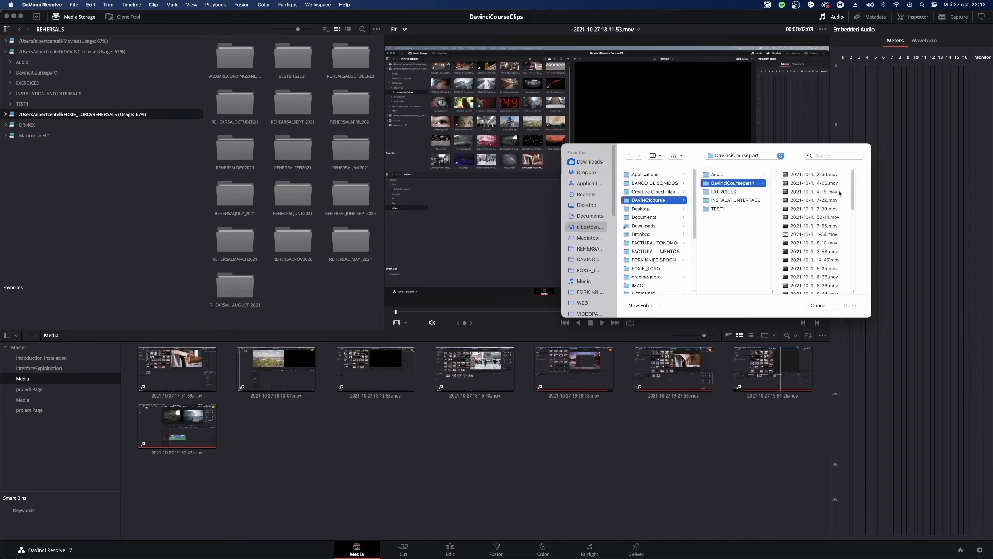
click(822, 209)
click(850, 305)
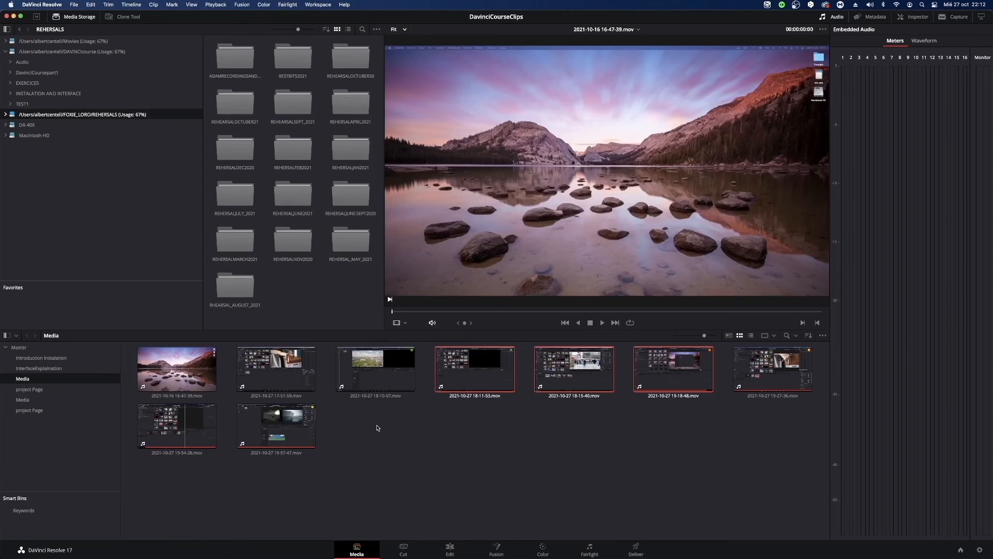
click(378, 428)
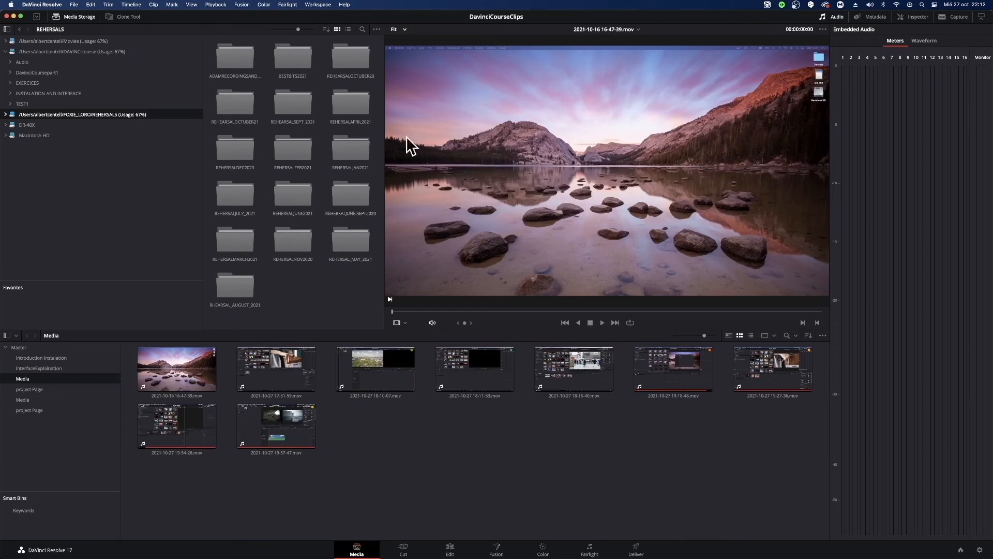
Review the commands offered for the Media bin's empty area, including Import Bin and Import Media, without running any.
right_click(468, 437)
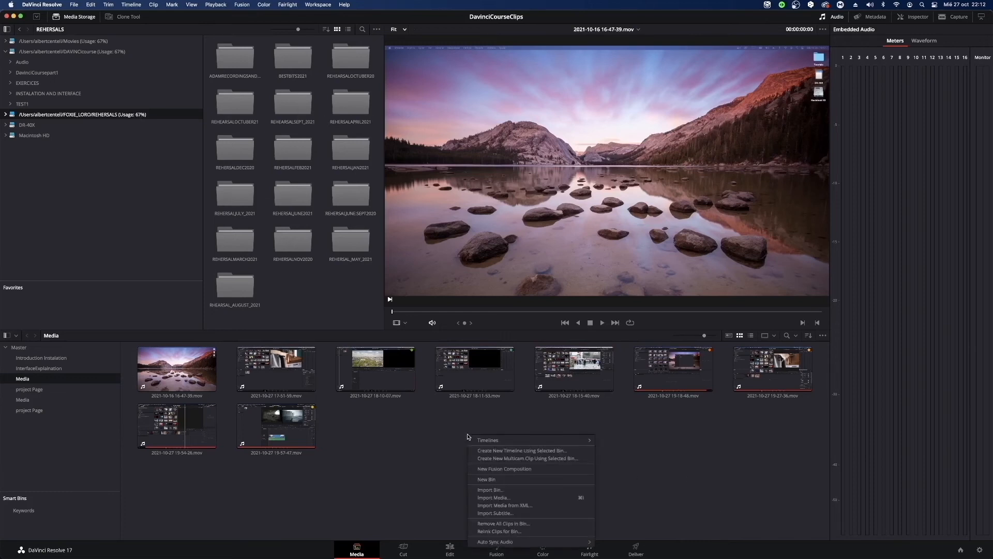
right_click(353, 409)
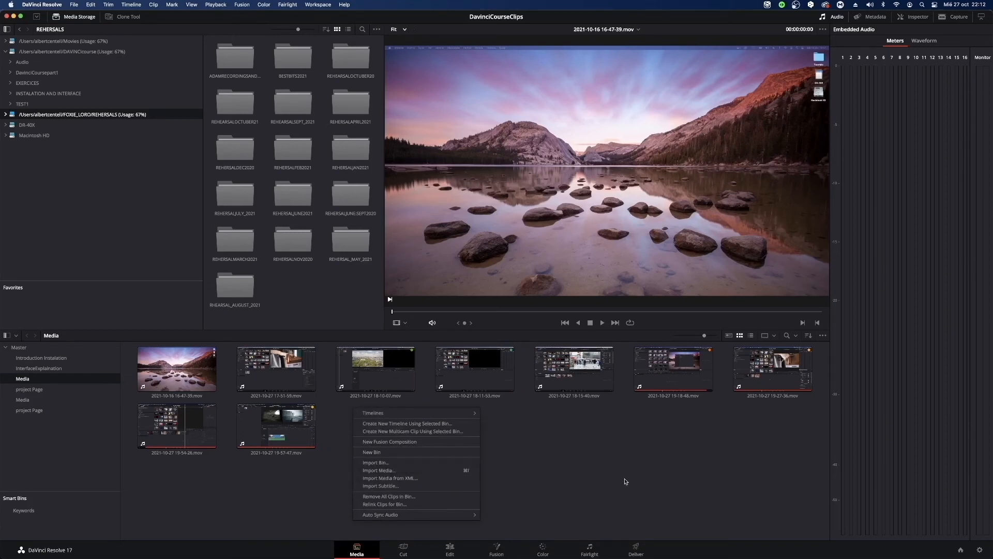
right_click(386, 433)
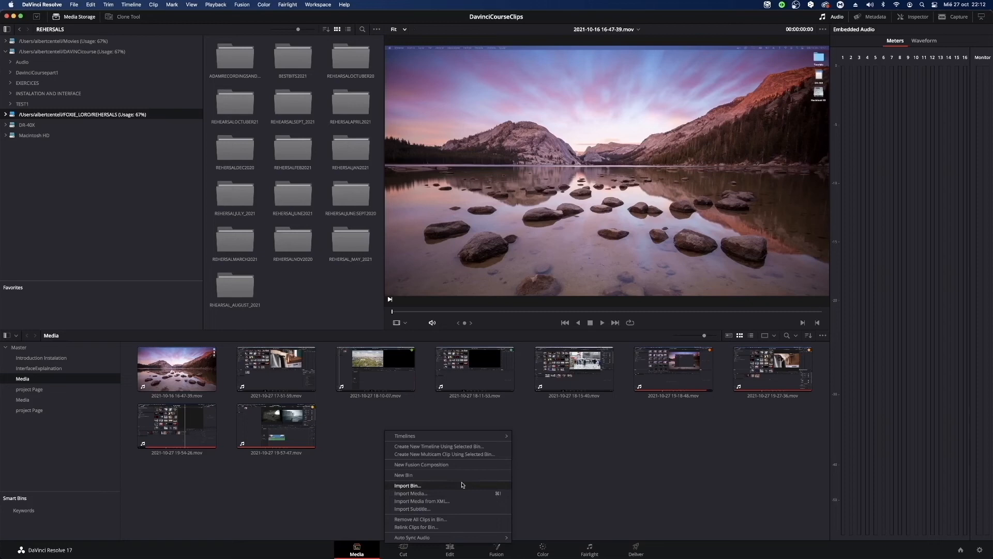
click(684, 470)
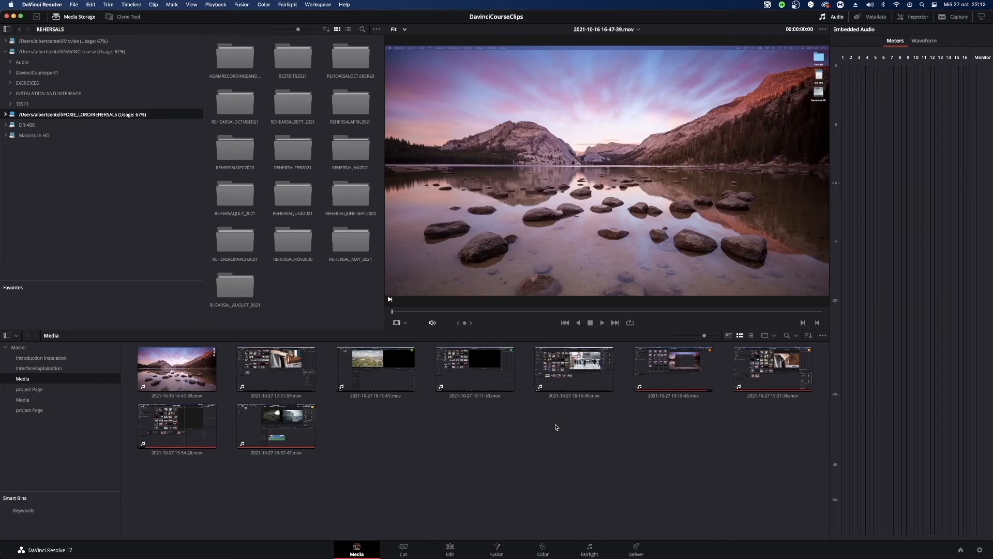
Look through the Introduction Instalation, InterfaceExplaination, Media and project Page bins, finishing on the InterfaceExplaination bin's clips.
click(41, 358)
click(45, 368)
click(29, 379)
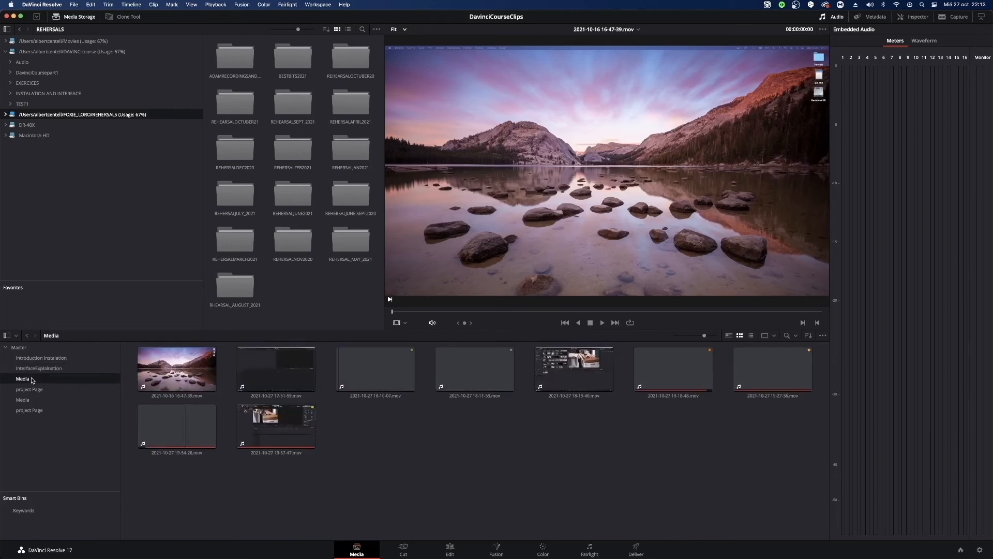
click(30, 389)
click(34, 397)
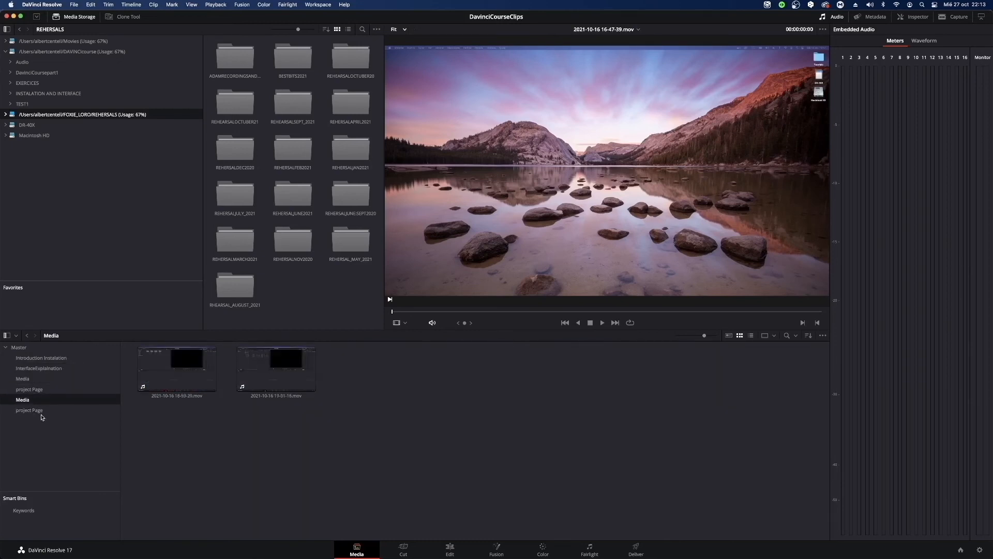
click(31, 409)
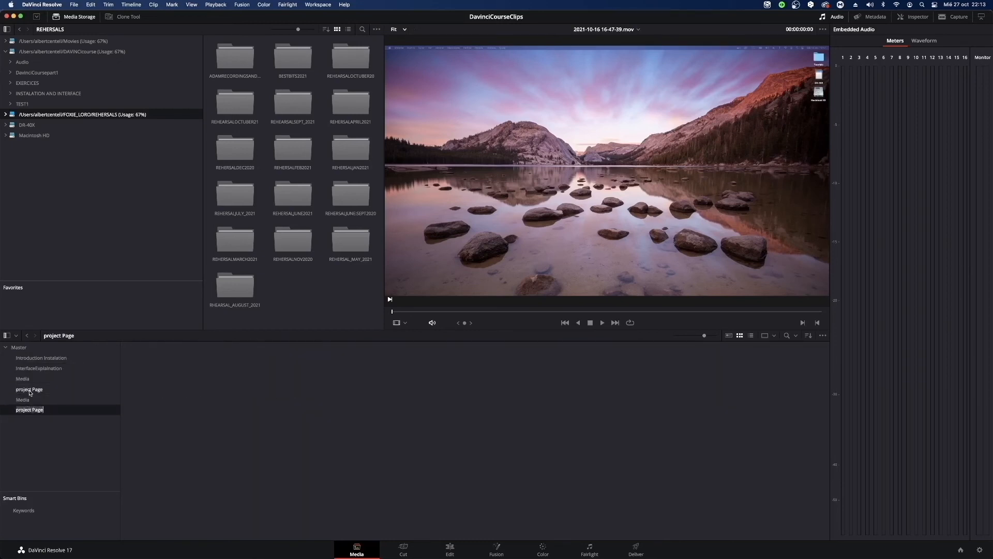
click(30, 390)
click(43, 379)
click(46, 368)
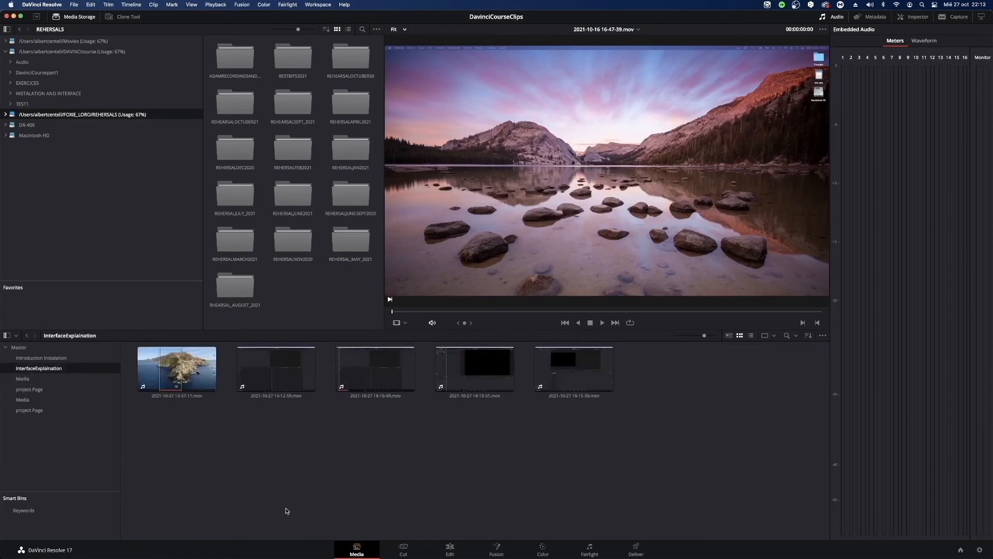
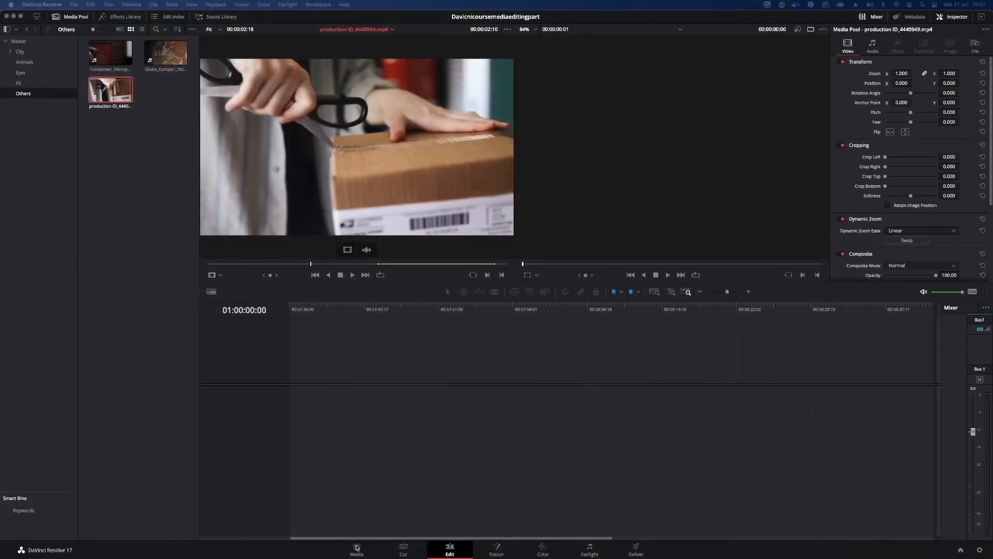
Compare the media pool on the Media page with the Edit page's, adjusting its thumbnail size before returning to the Edit page.
click(356, 549)
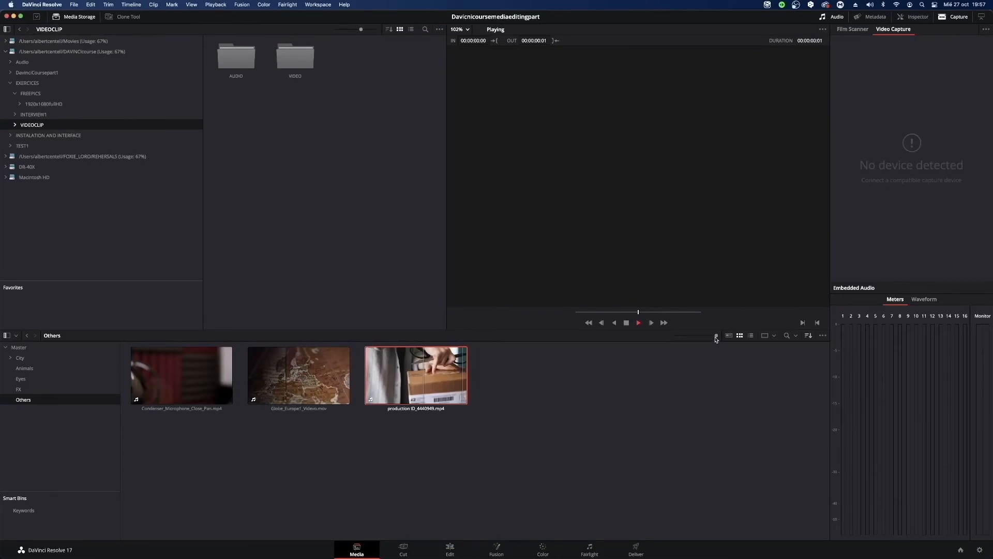
drag(717, 340, 705, 336)
click(459, 546)
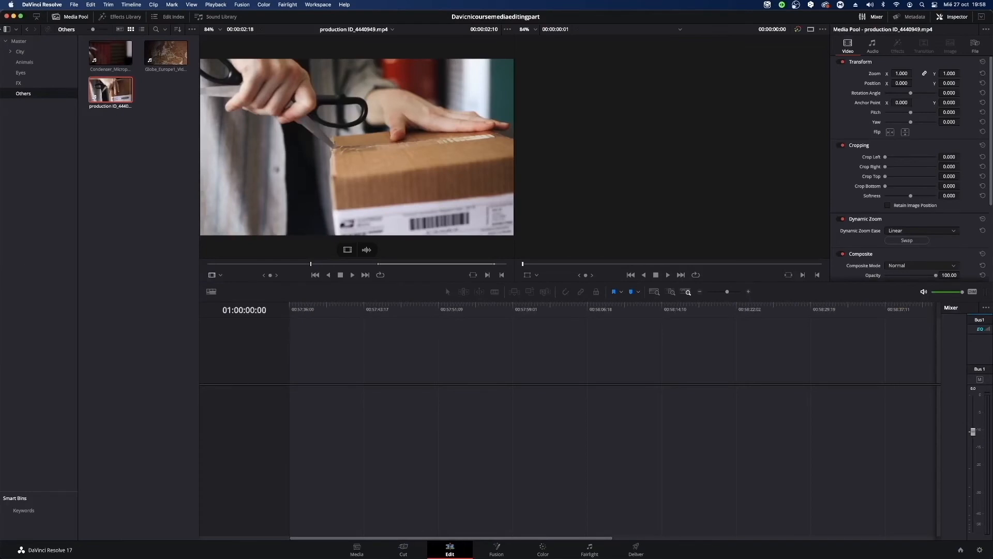
Hide and reshow the media pool's bin list, and browse the Animals, Eyes, FX and Others bins.
click(7, 30)
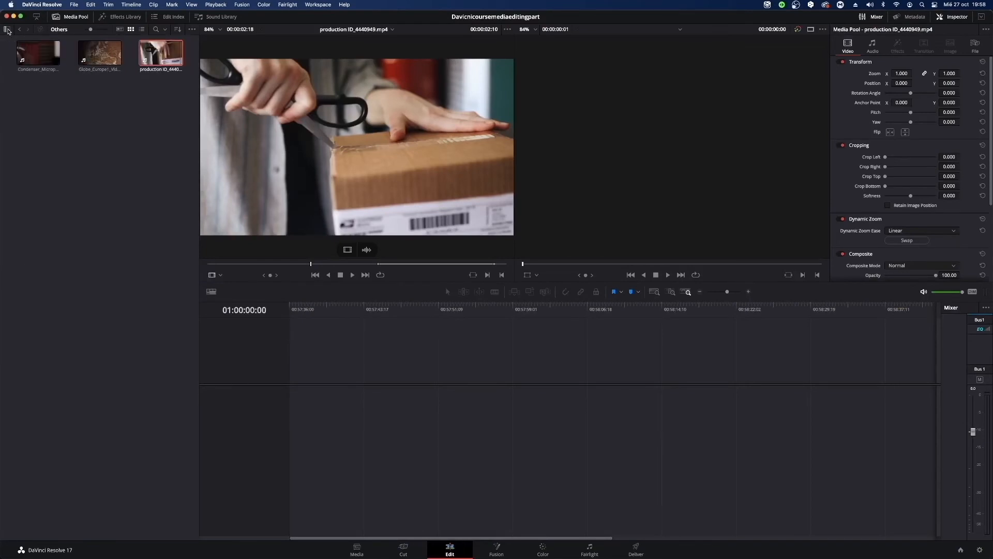
click(7, 29)
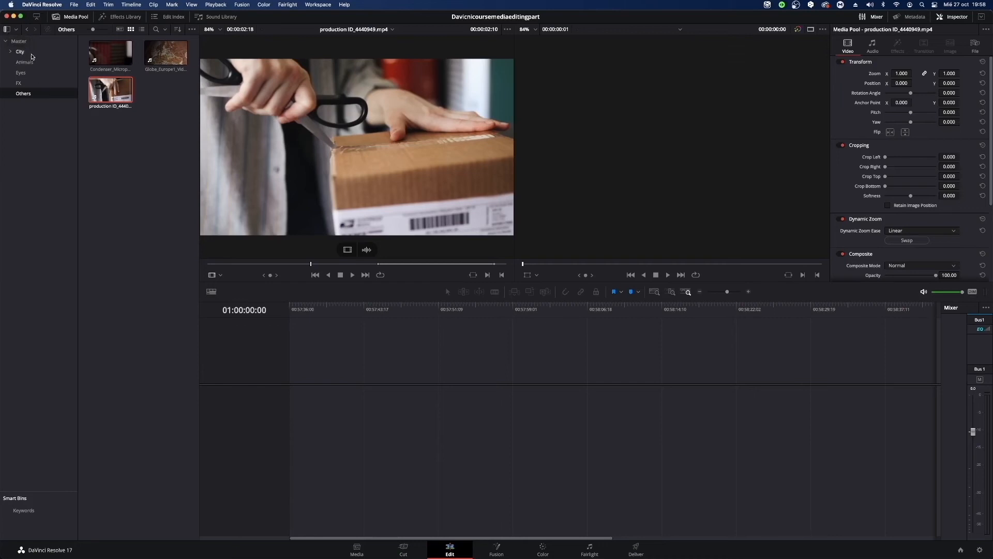
click(29, 52)
click(24, 63)
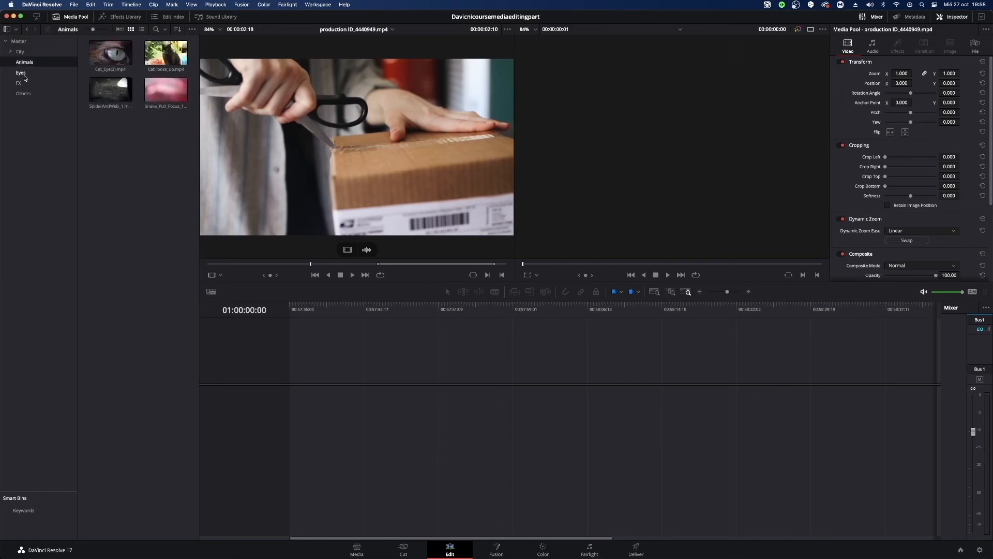
click(24, 76)
click(23, 84)
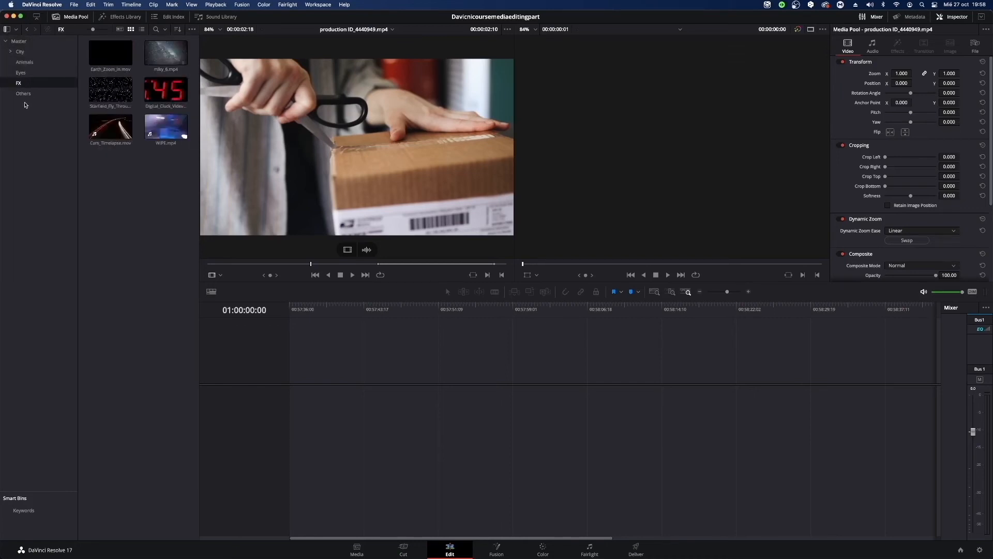
click(29, 96)
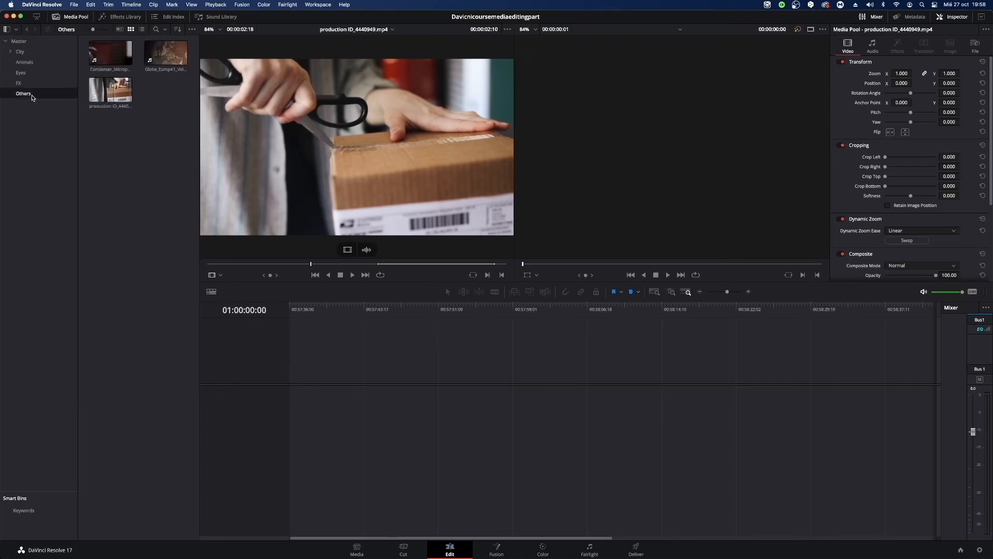
Skim through production ID_4440949.mp4 in the Others bin and widen the media pool to fit three clips per row.
click(118, 100)
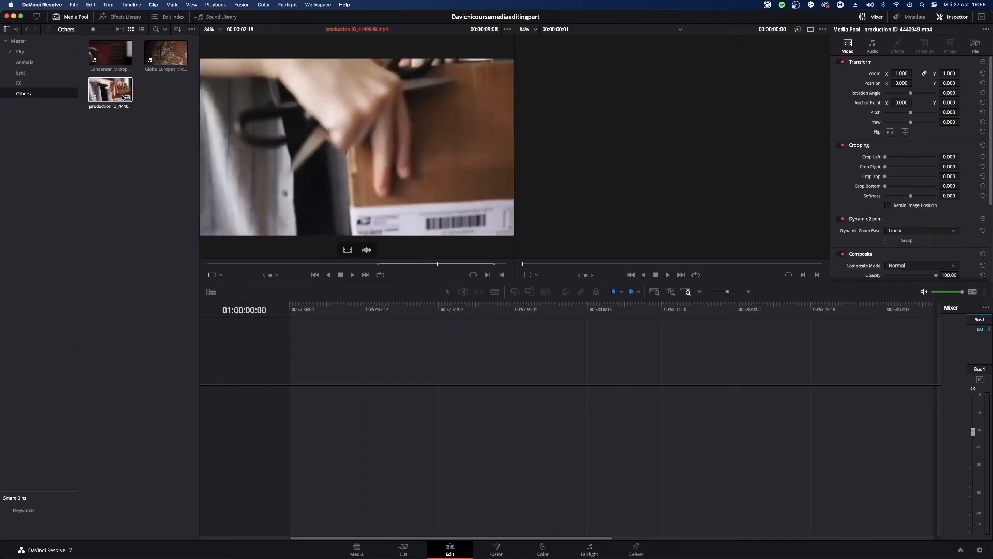
mouse_move(101, 96)
mouse_down()
mouse_move(223, 293)
mouse_move(319, 388)
mouse_move(313, 427)
mouse_move(270, 370)
mouse_move(133, 82)
mouse_move(110, 91)
mouse_up()
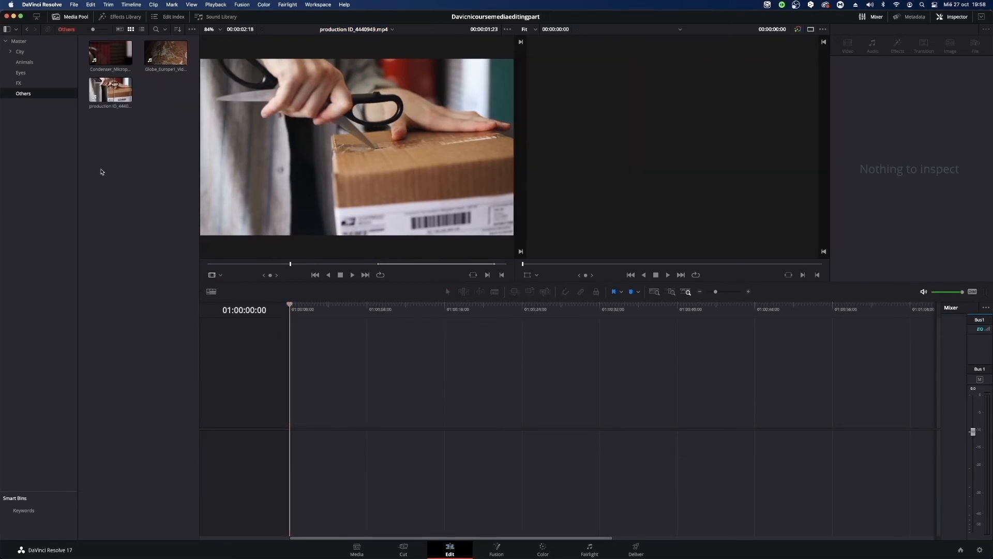
drag(201, 400, 308, 392)
click(222, 52)
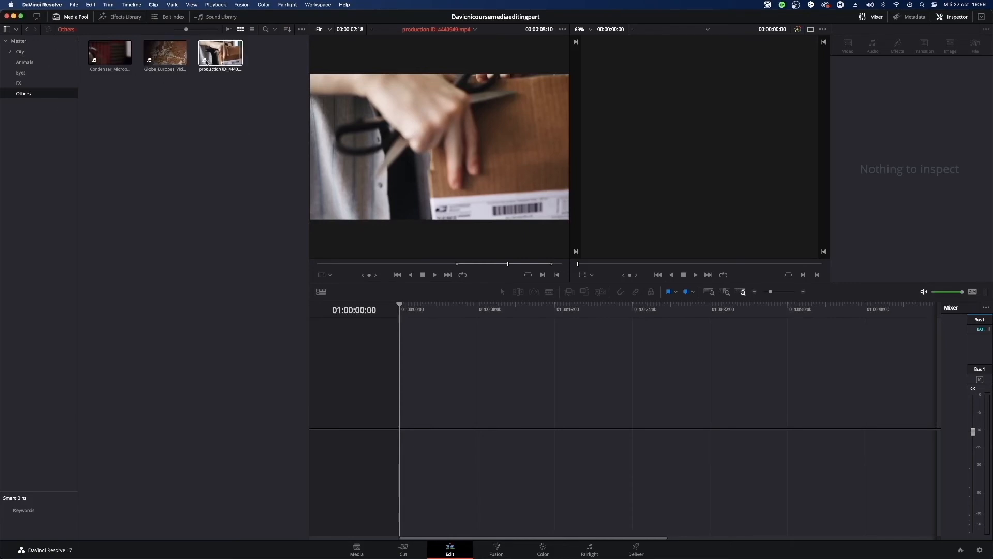
Browse the FX, Eyes and Animals bins and return to the Others bin.
click(36, 84)
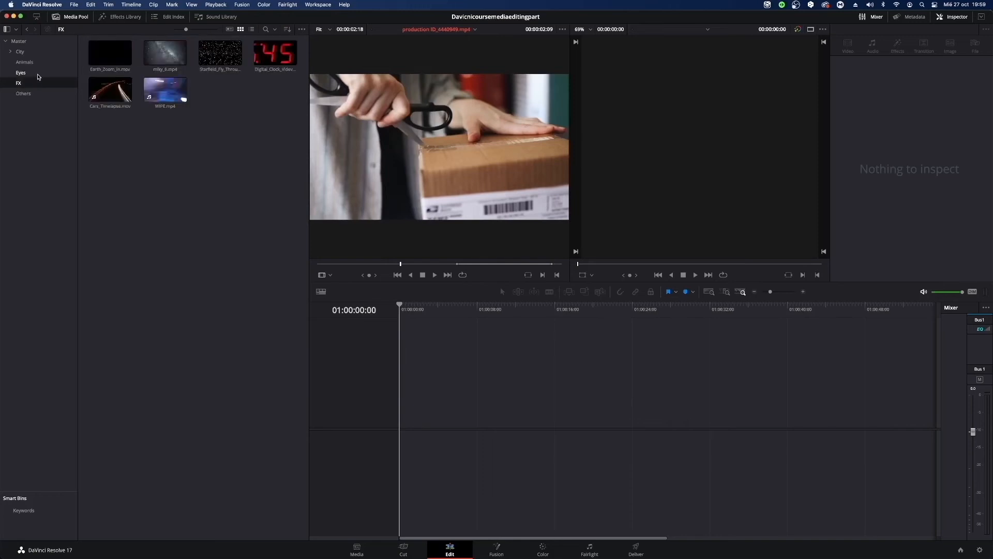
click(38, 76)
click(45, 63)
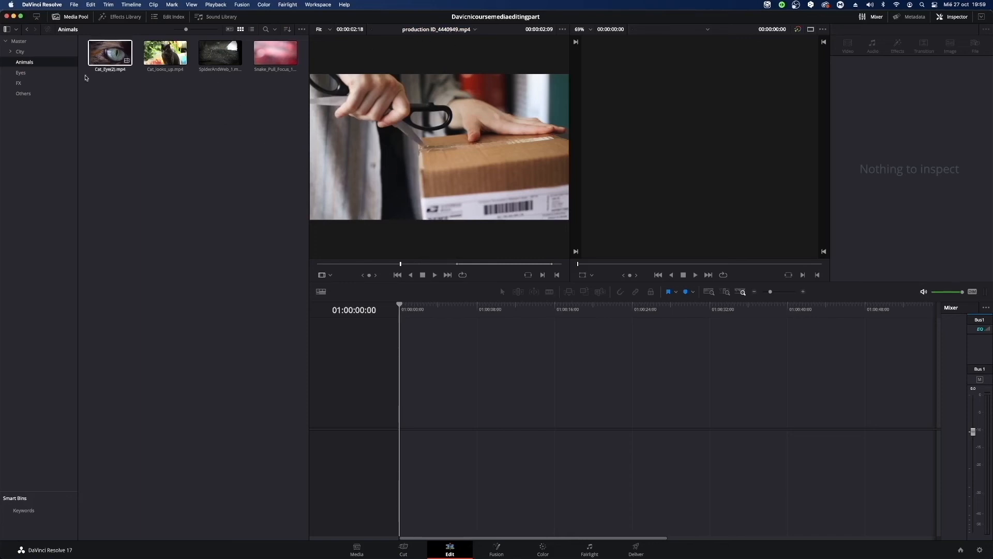
click(24, 94)
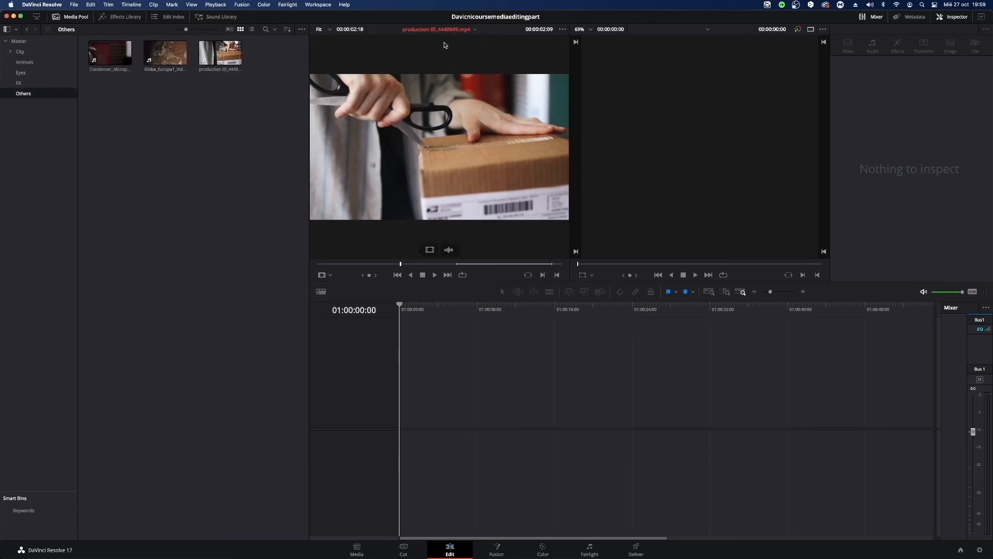
Inspect production ID_4440949.mp4 and the Globe_Europe1 clip, and view Condenser_Microphone_Close_Pan.mp4 in the source viewer.
click(220, 53)
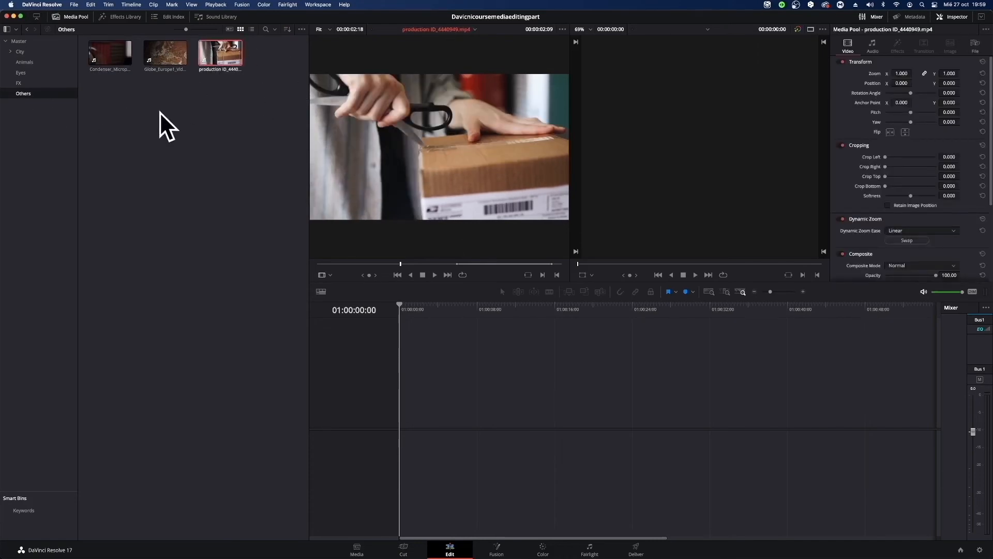
click(165, 53)
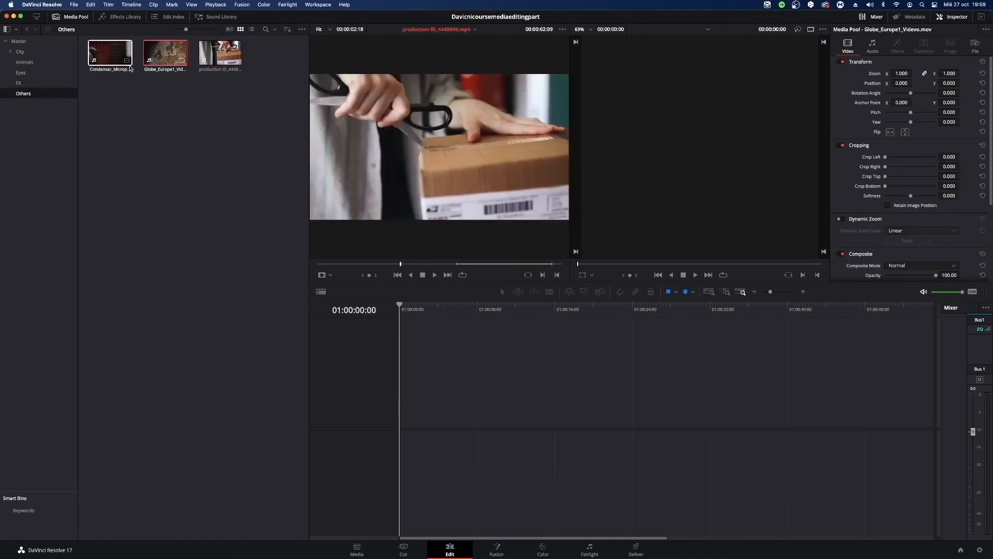
click(127, 62)
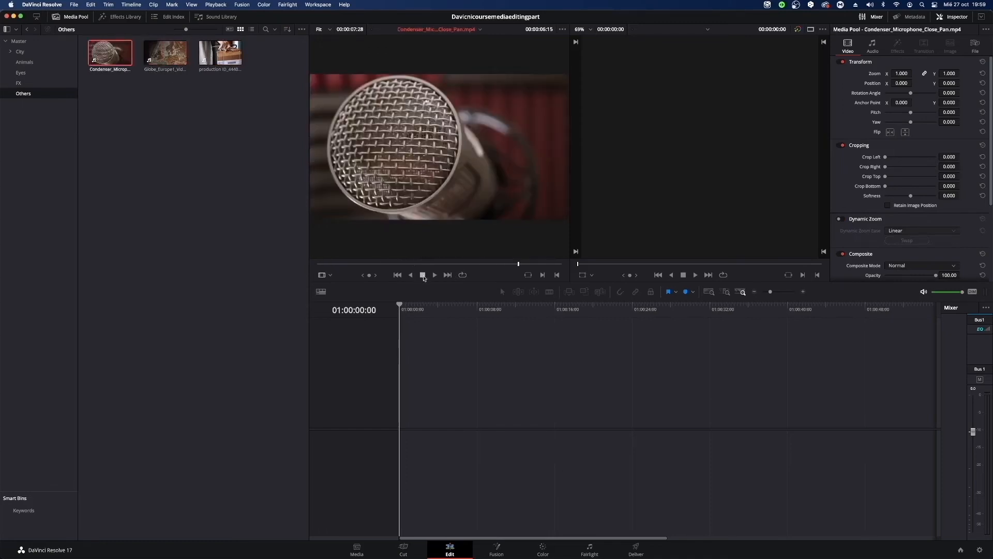
Load SpiderAndWeb_1.mp4 from the Animals bin into the source viewer and play it briefly from its start.
click(24, 62)
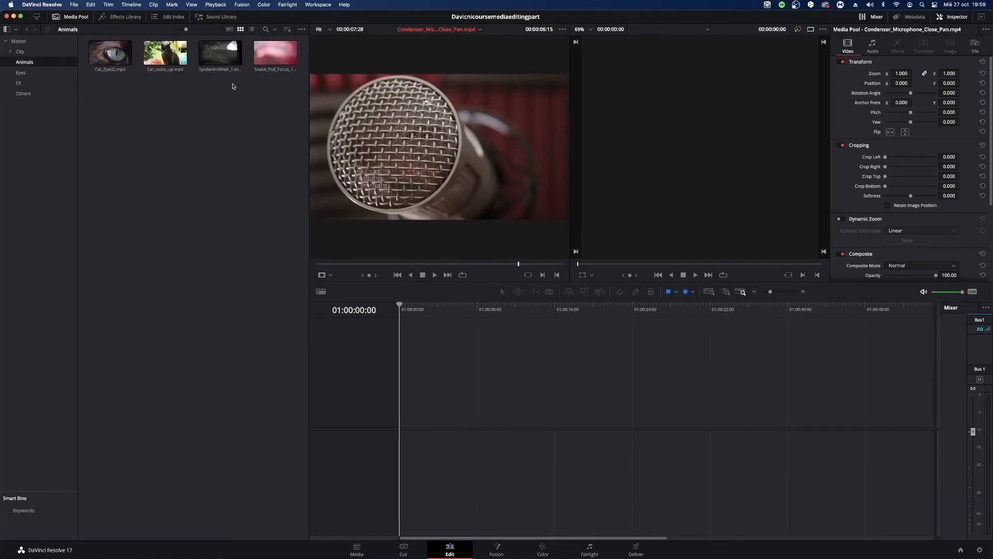
click(221, 56)
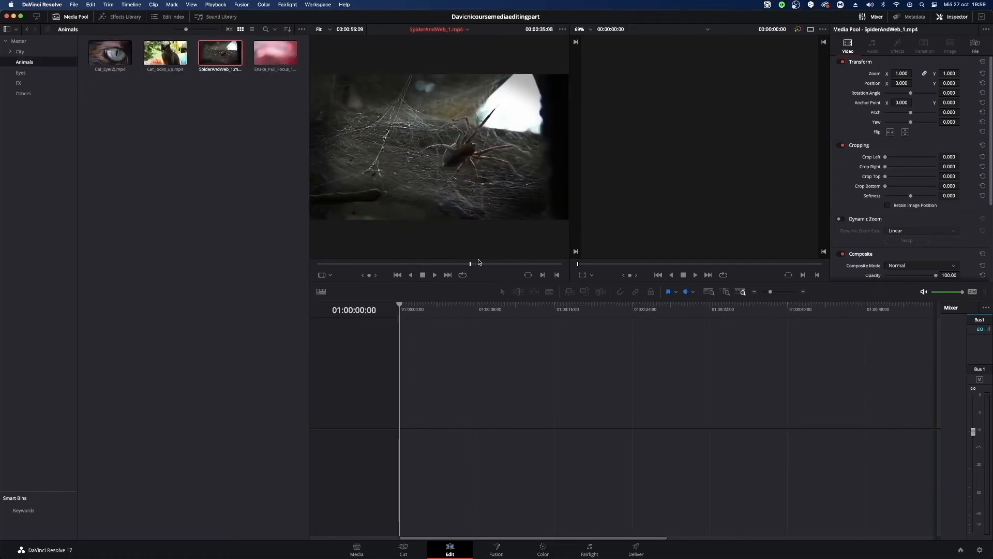
drag(478, 262, 215, 235)
key(space)
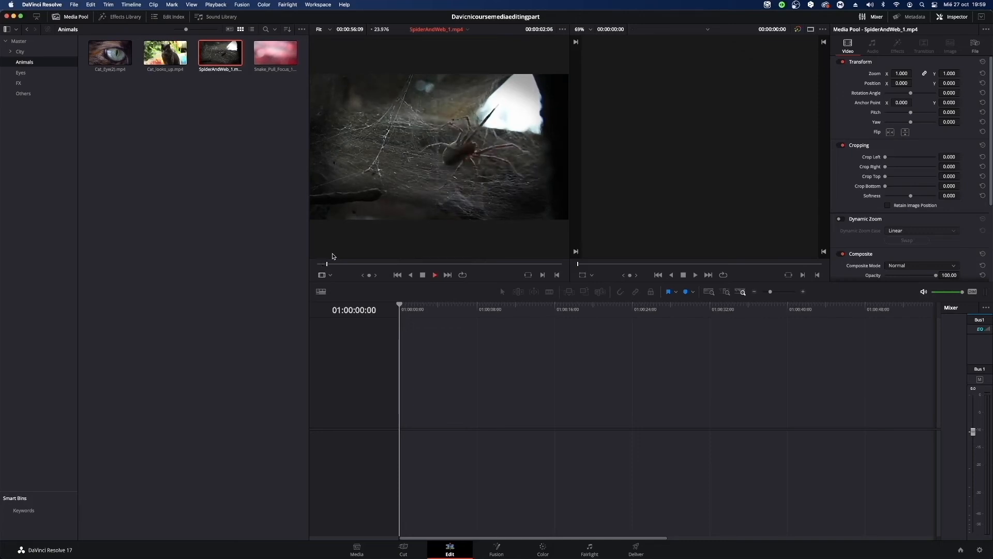
key(space)
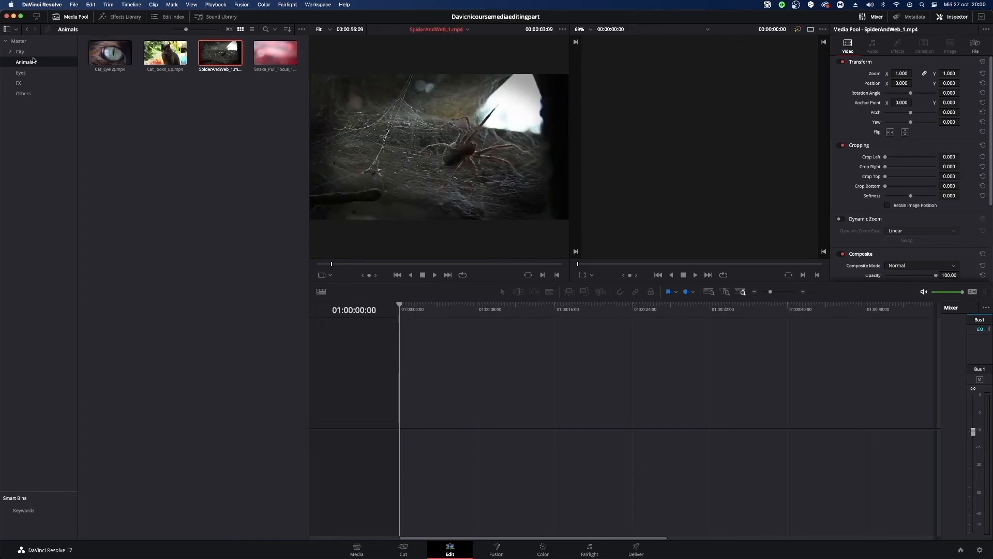
Create a timeline by placing 180626_25_SamsungHQ_001.mp4 from the City bin at the start of the empty timeline area.
click(20, 51)
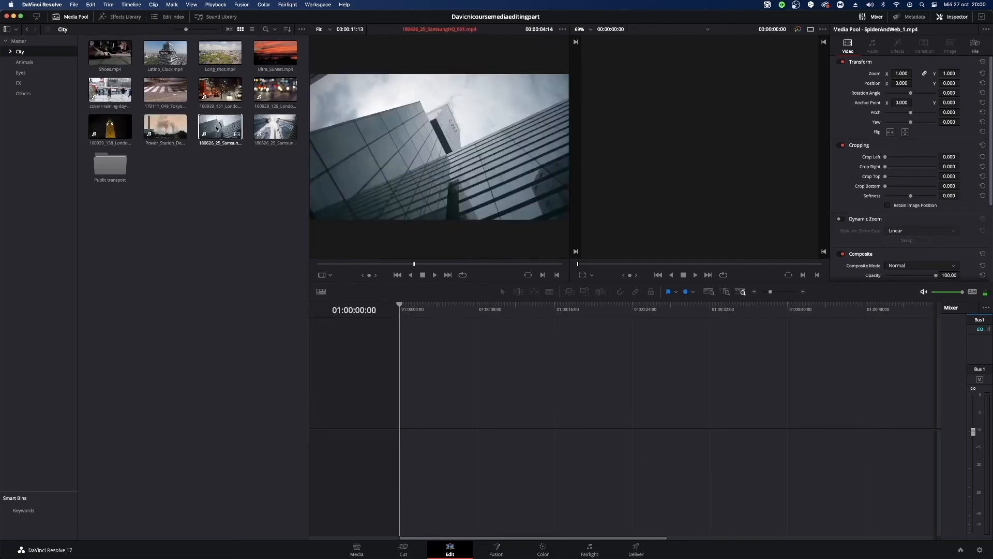
drag(216, 128, 402, 408)
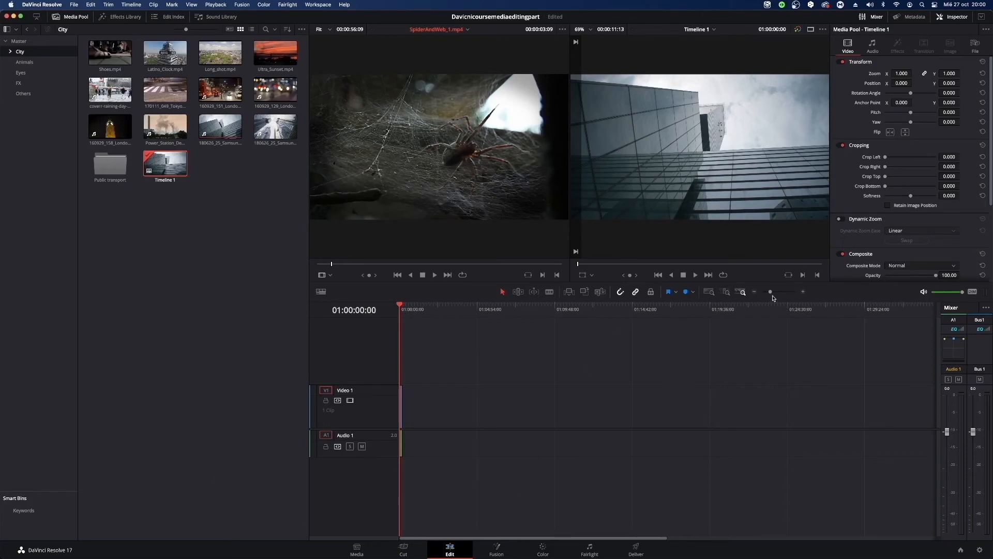
drag(770, 293, 784, 292)
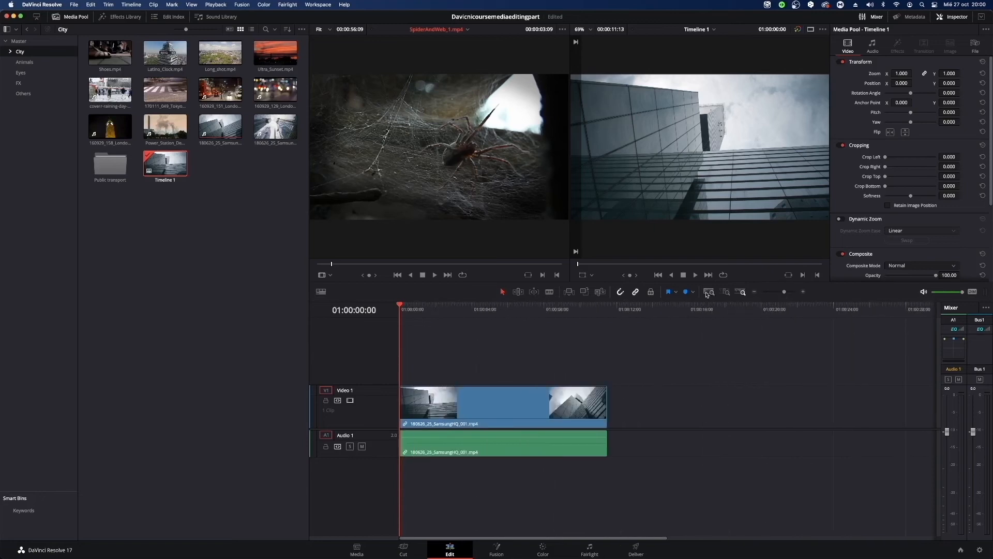
Play SpiderAndWeb_1.mp4 in the source viewer, and play the timeline from its start in the timeline viewer.
key(space)
key(space)
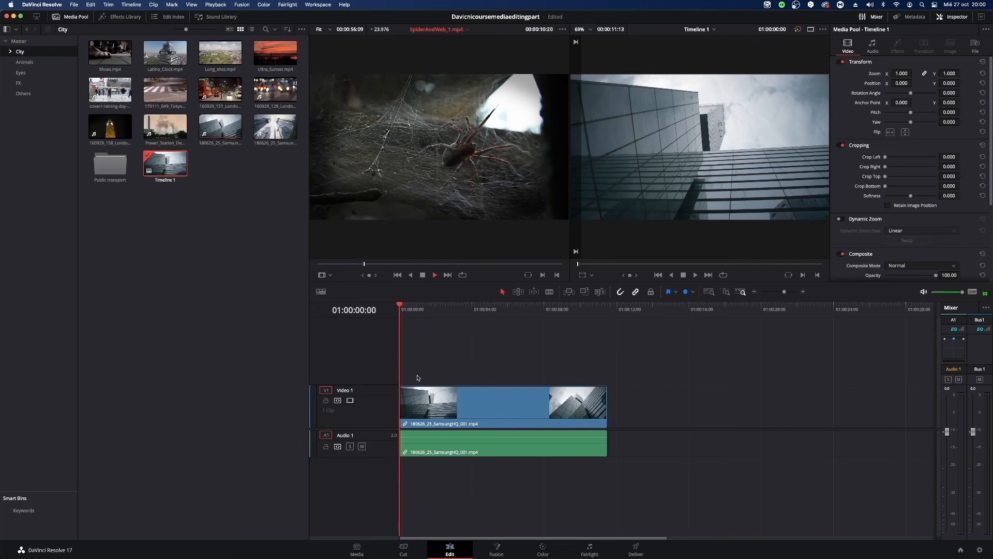
key(space)
click(456, 320)
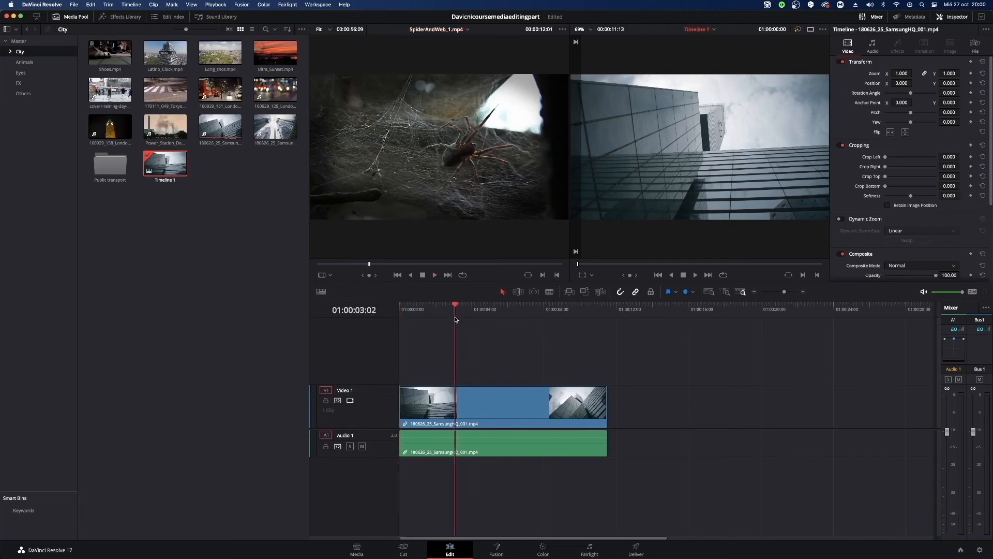
click(396, 310)
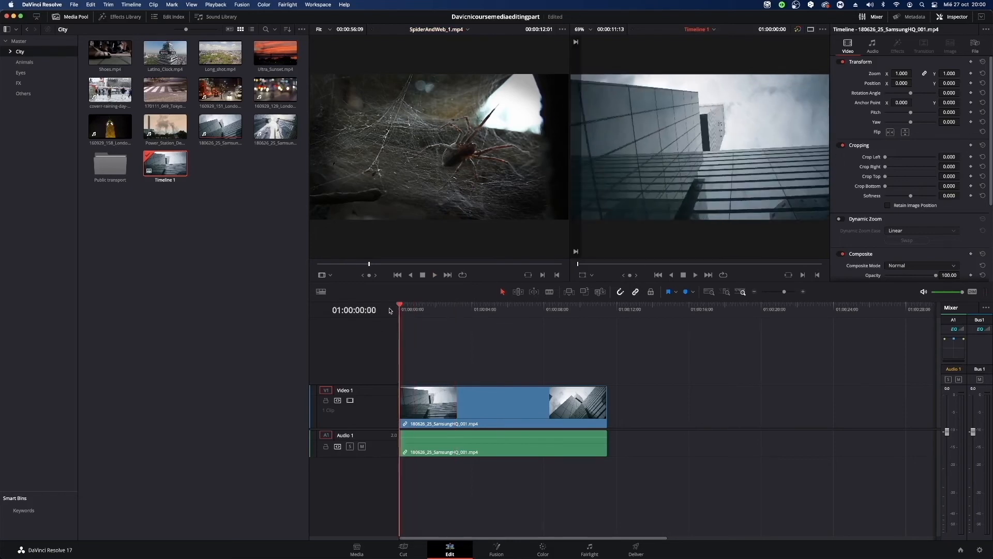
key(space)
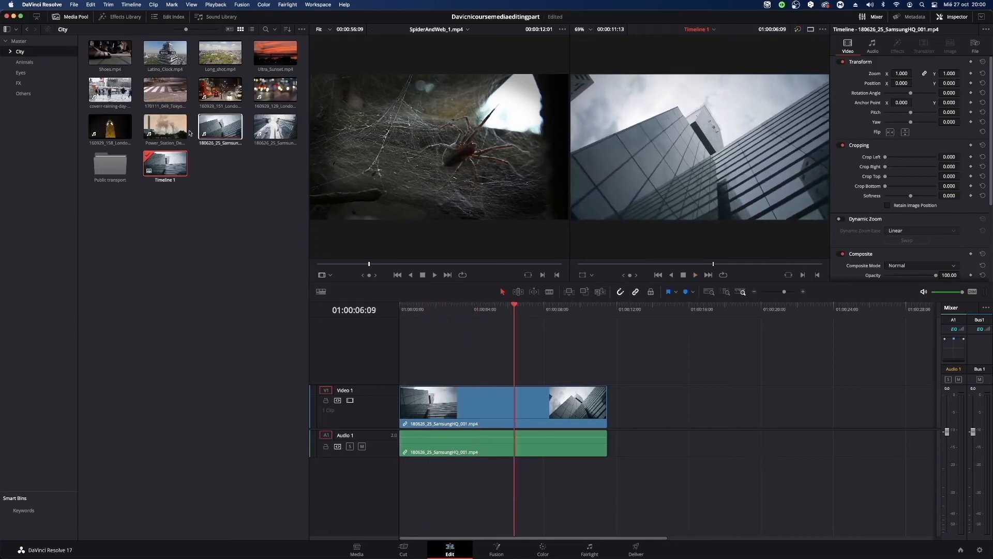
Skim the Power_Station_Demolition clip, resume the source viewer's playback briefly, and return the timeline playhead to 01:00:00:00.
click(164, 145)
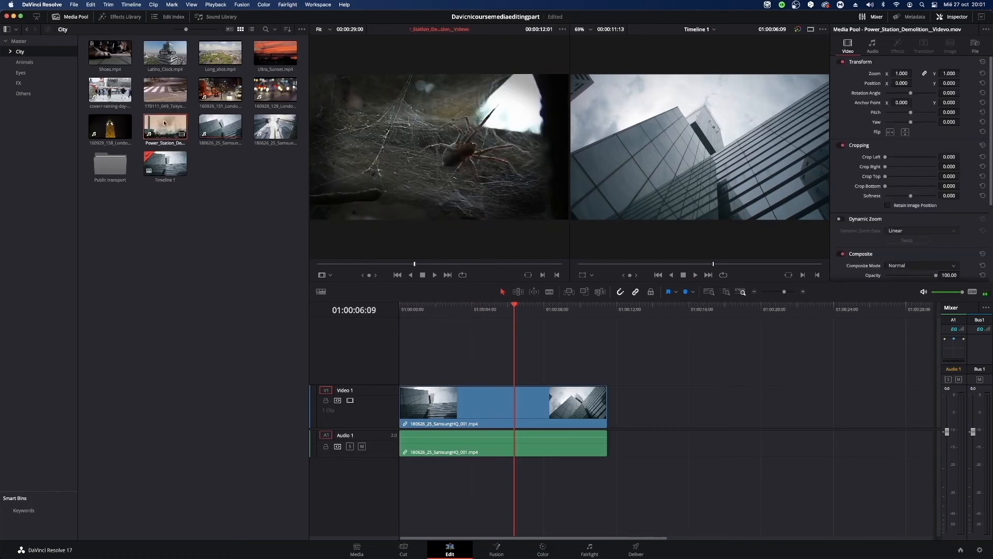
key(space)
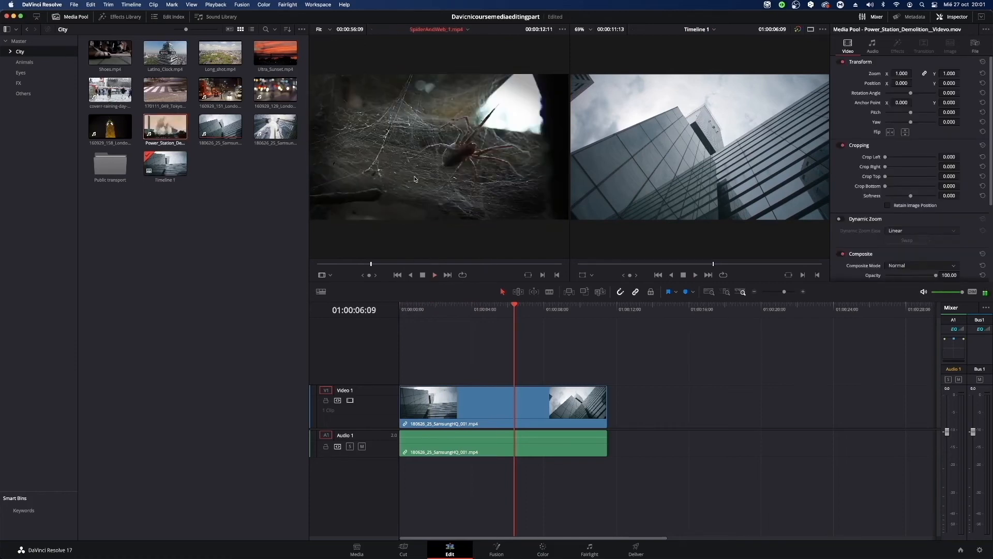
key(space)
click(433, 309)
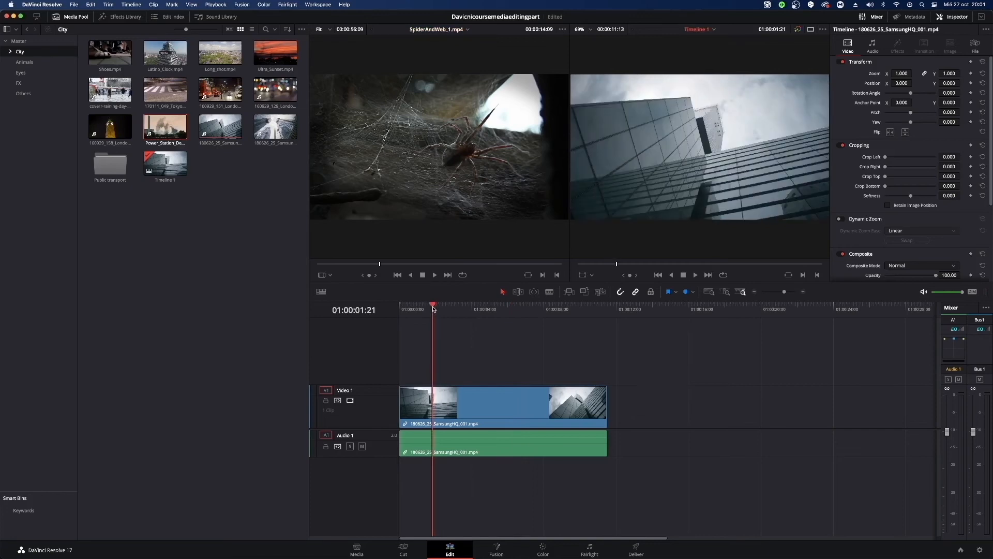
key(Home)
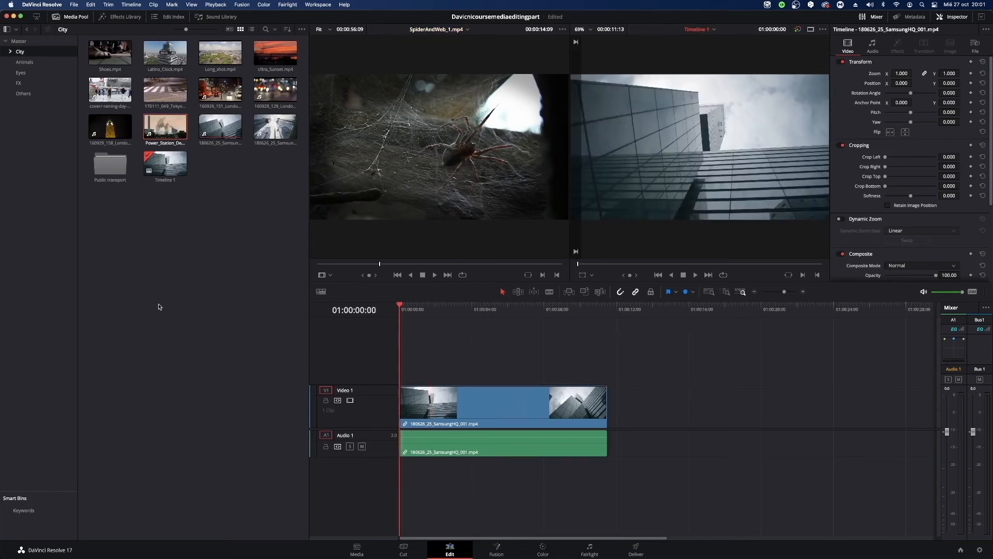
Move Timeline 1 from the City bin to the Master bin and show the Master bin's contents.
click(182, 173)
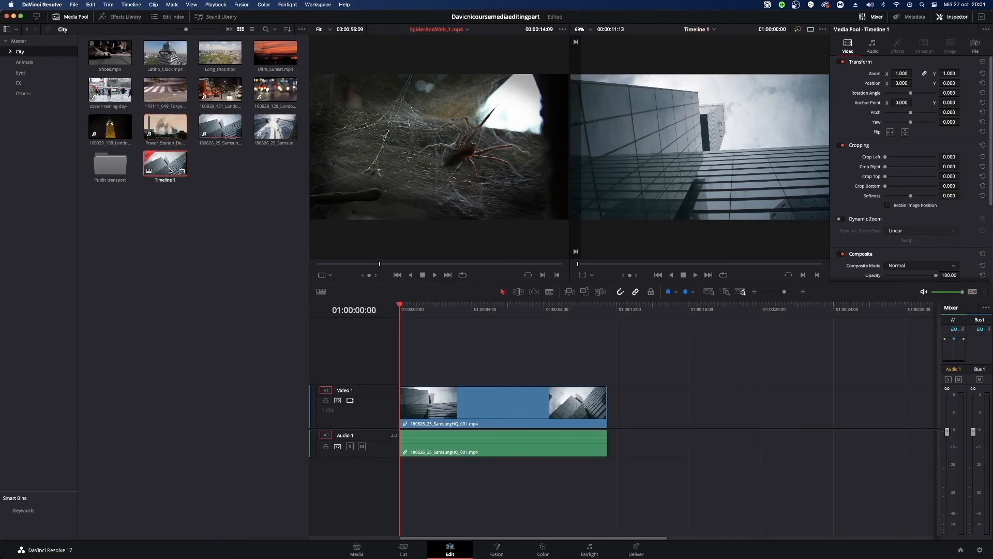
drag(170, 171, 31, 137)
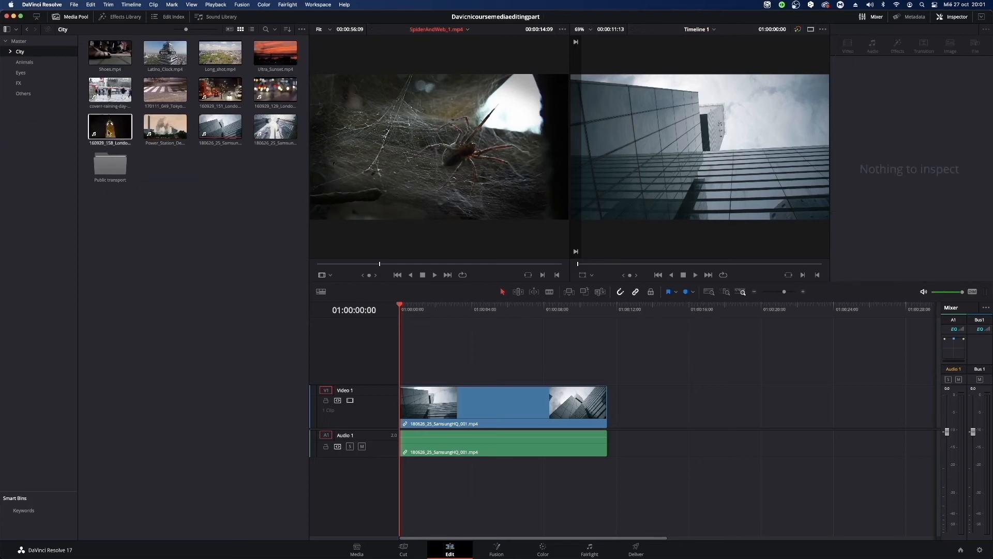
click(22, 42)
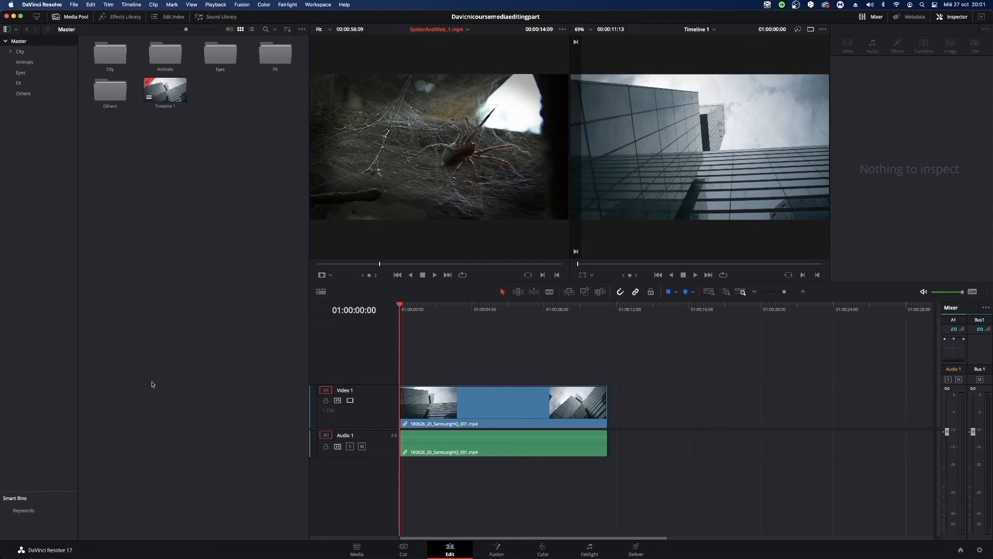
Create a new bin named Timelines in the Master bin.
right_click(217, 226)
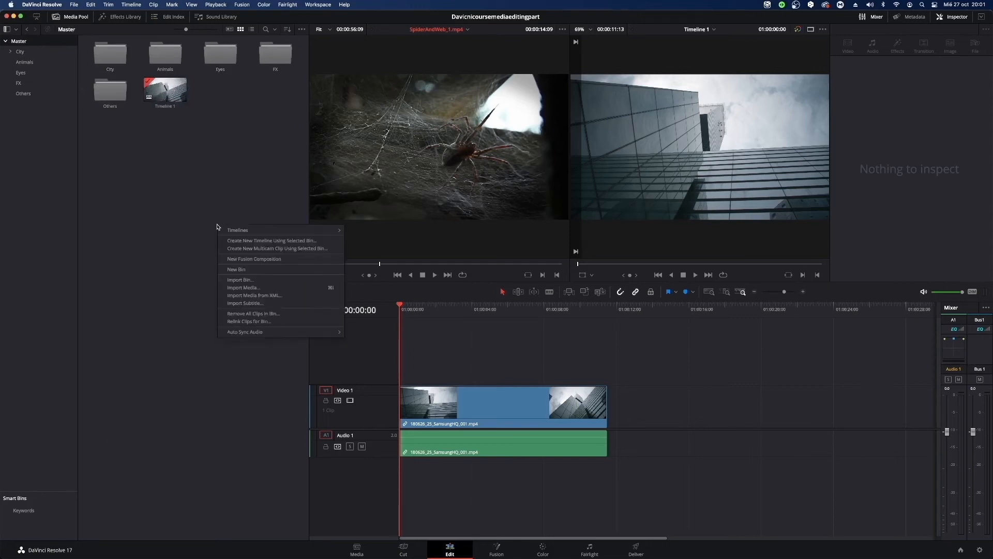
right_click(133, 144)
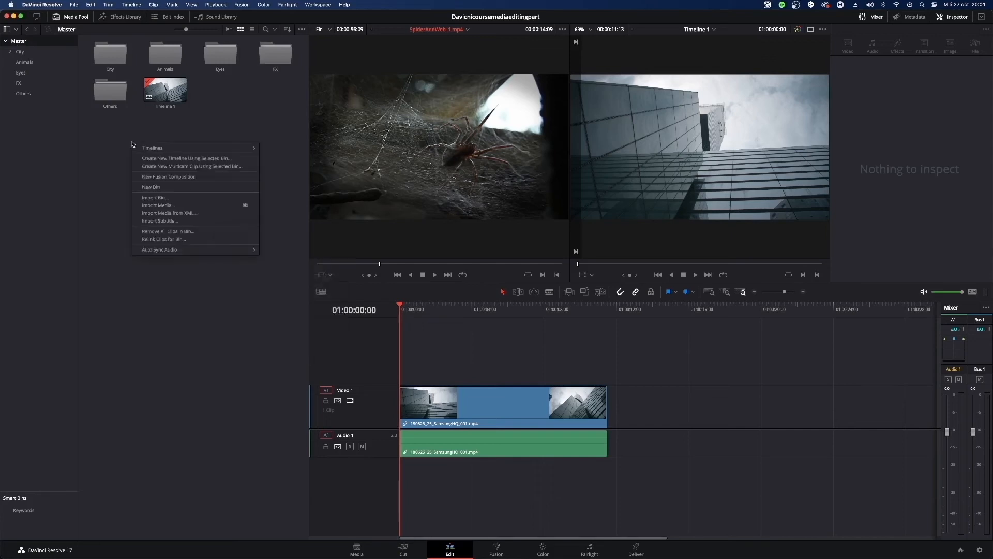
click(154, 187)
key(BackSpace)
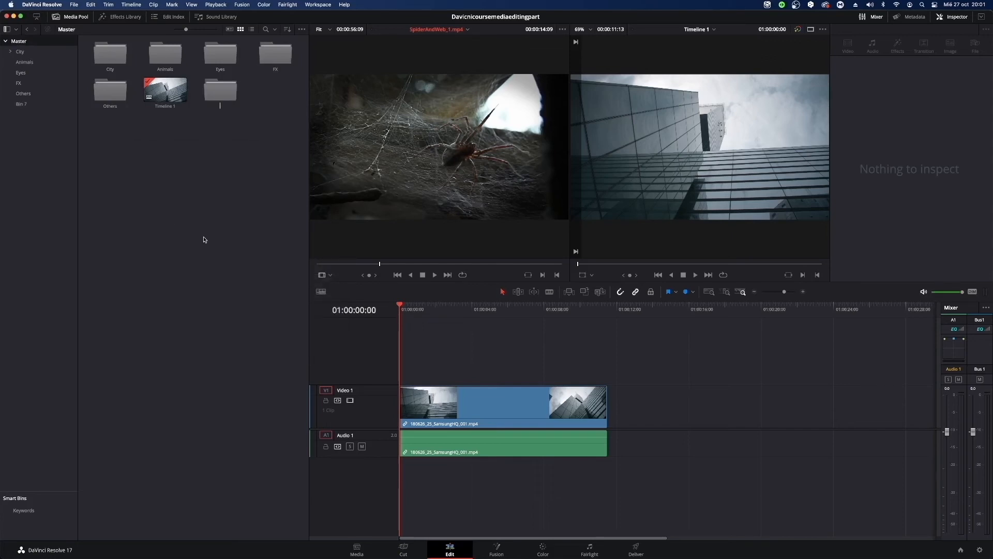
text(Timeslines)
key(Return)
Move Timeline 1 into the Timelines bin and open that bin to show its contents.
drag(165, 89, 221, 92)
double_click(165, 90)
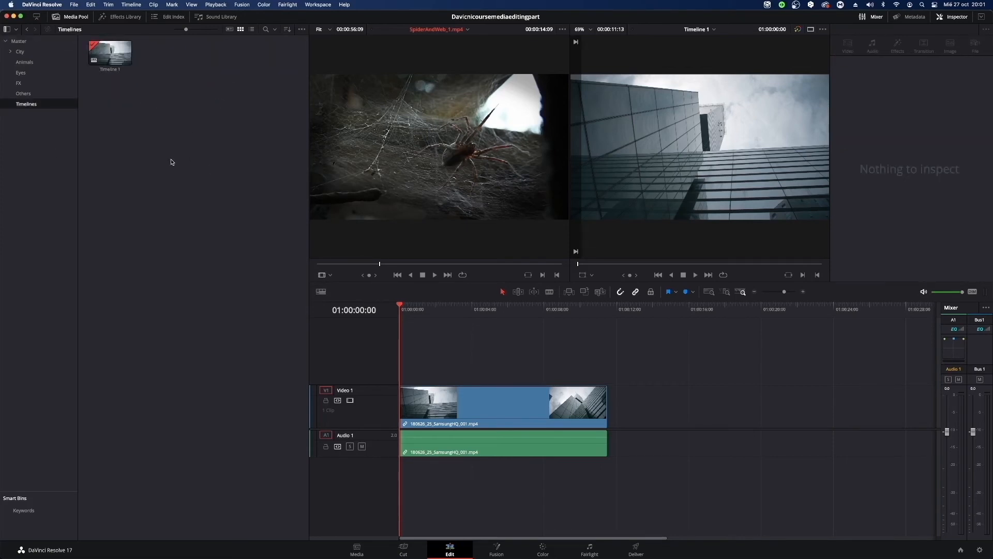
click(119, 57)
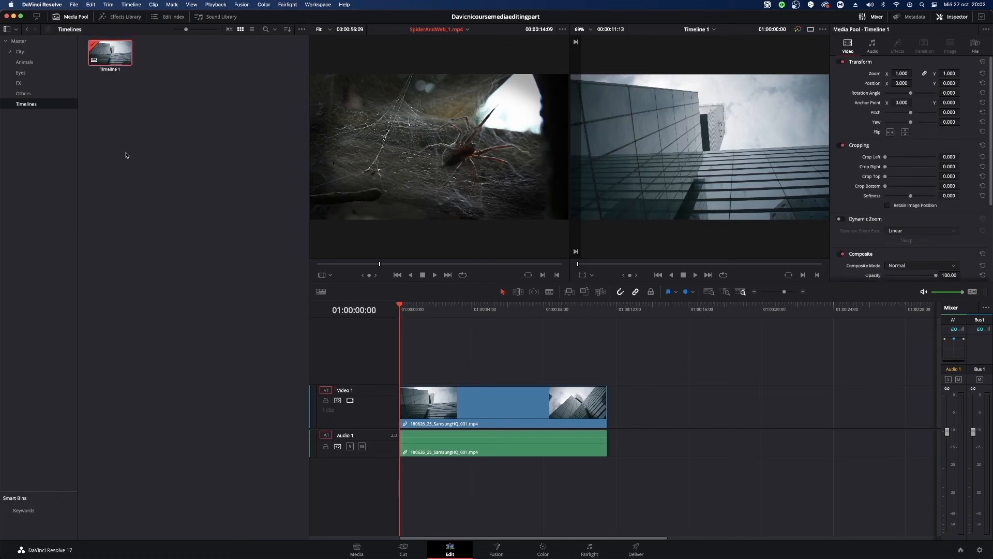
click(159, 114)
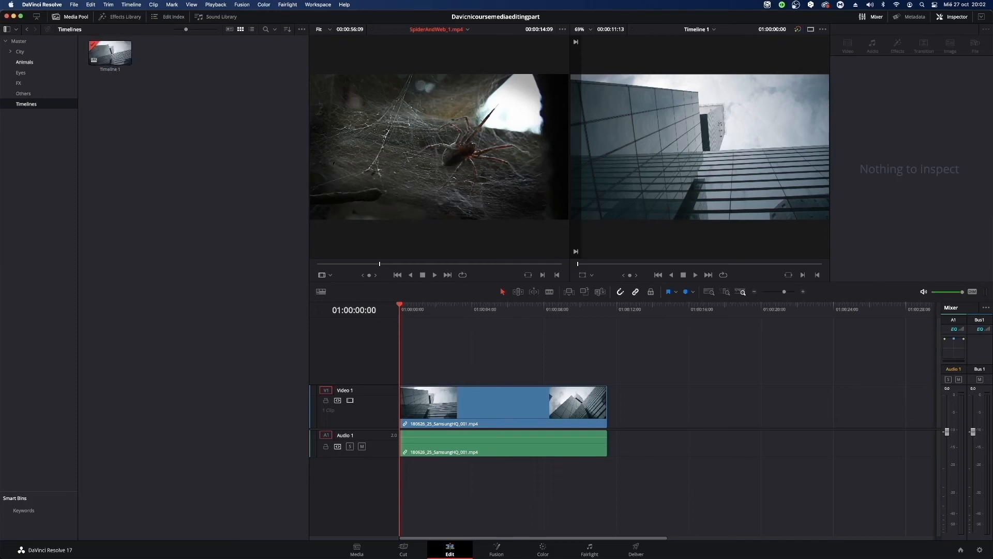
Open the Animals bin and rename it as Animalas.
click(26, 63)
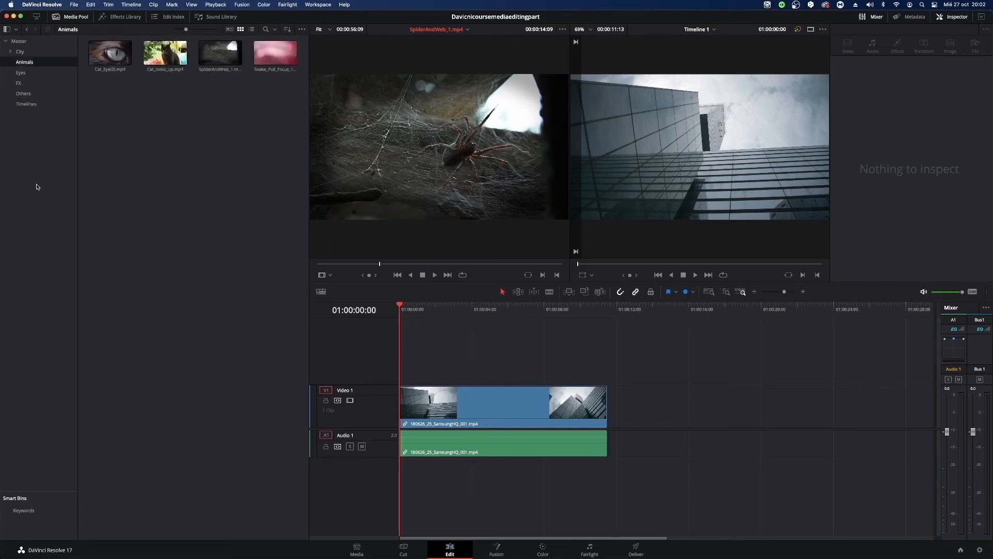
click(24, 64)
text(las)
key(Return)
Rename Timeline 1 in the Timelines bin as City.
click(36, 107)
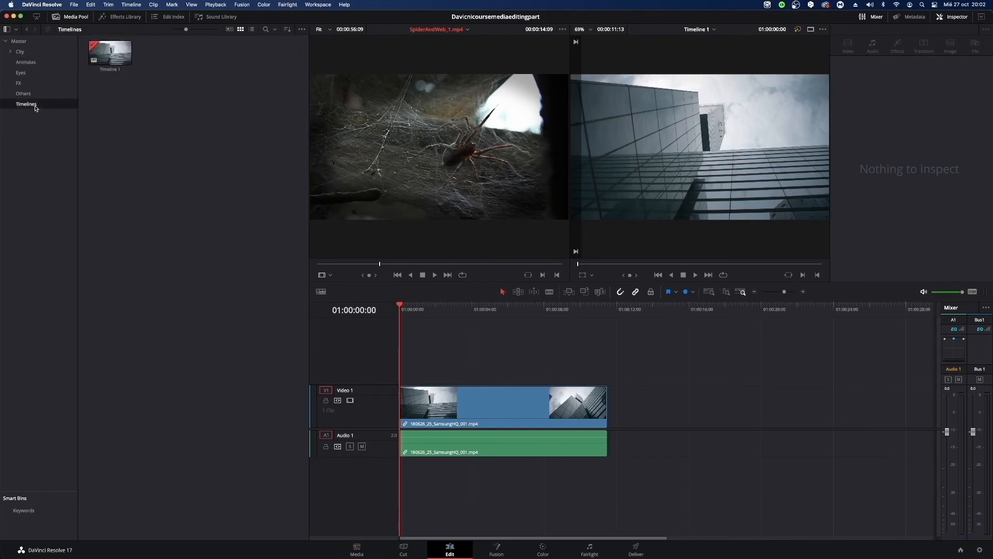
click(119, 71)
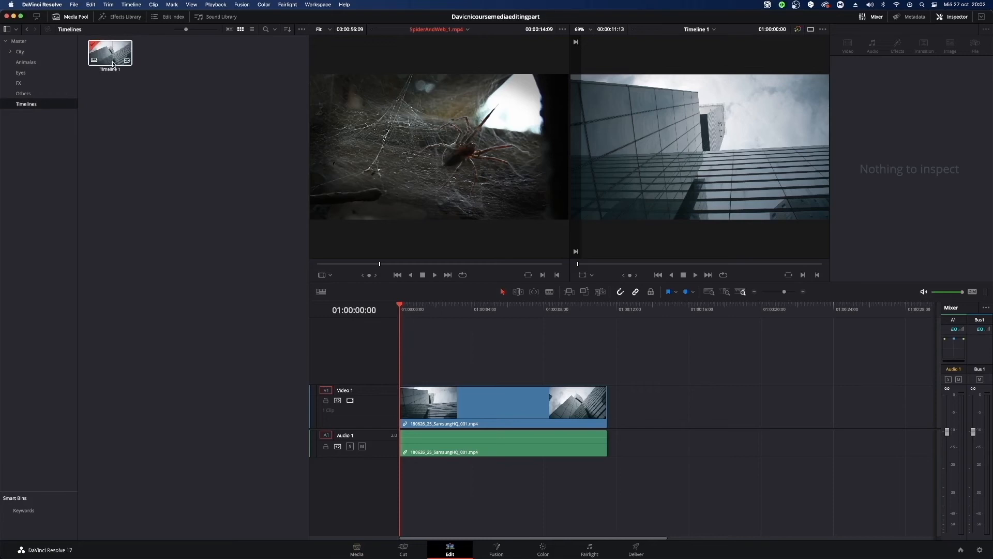
click(113, 64)
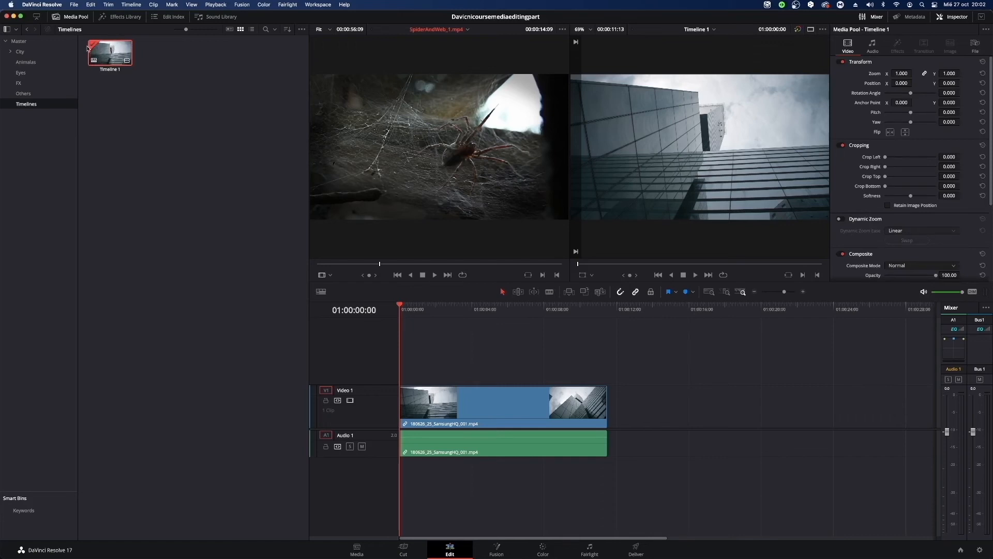
click(114, 71)
key(BackSpace)
text(City)
key(Return)
key(Return)
click(175, 200)
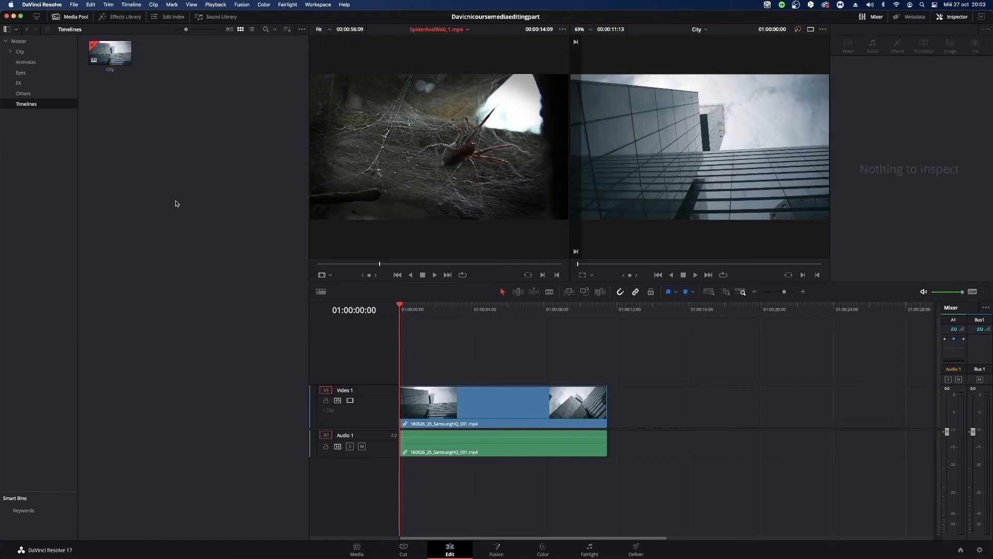
Select the timeline clip, and hide and restore the Media Pool twice.
click(481, 402)
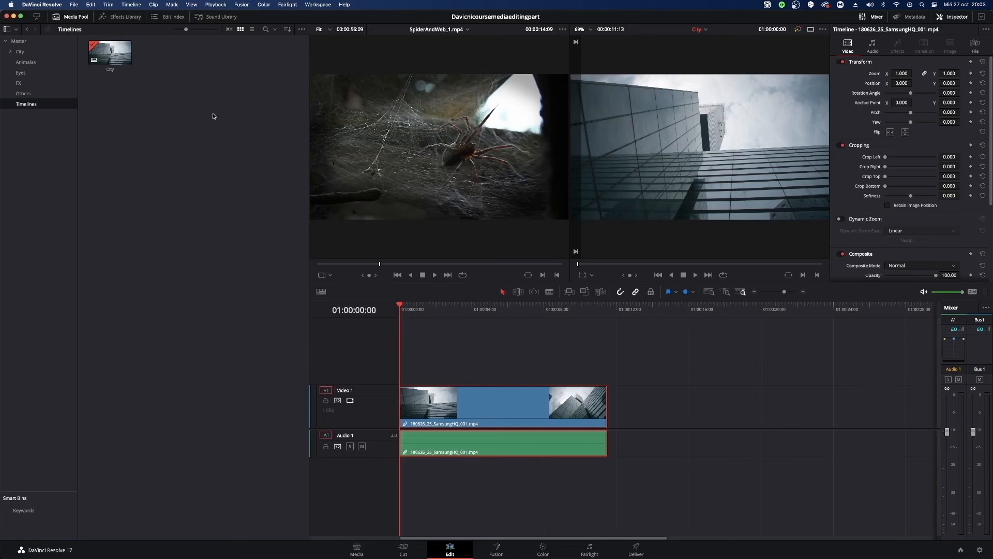
click(75, 17)
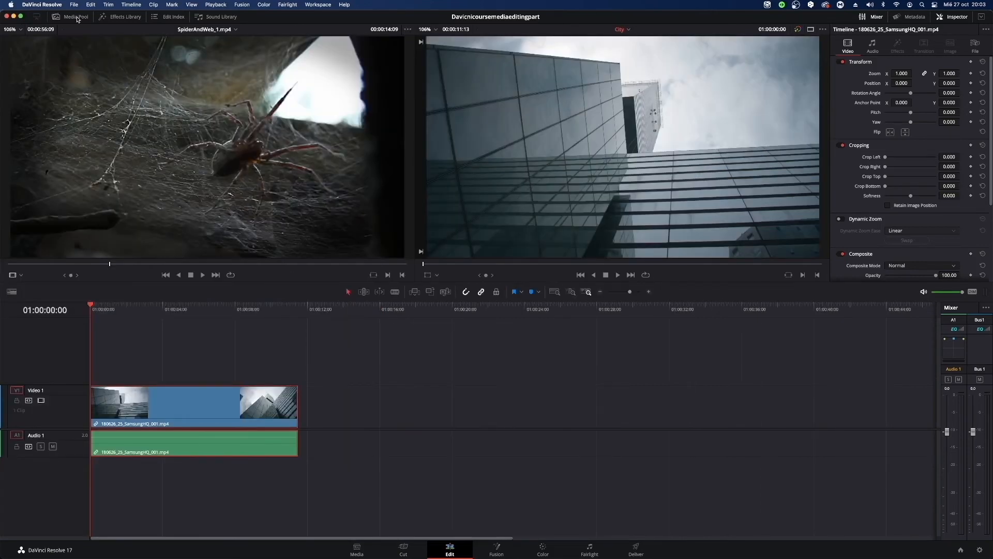
click(76, 17)
click(75, 17)
click(76, 17)
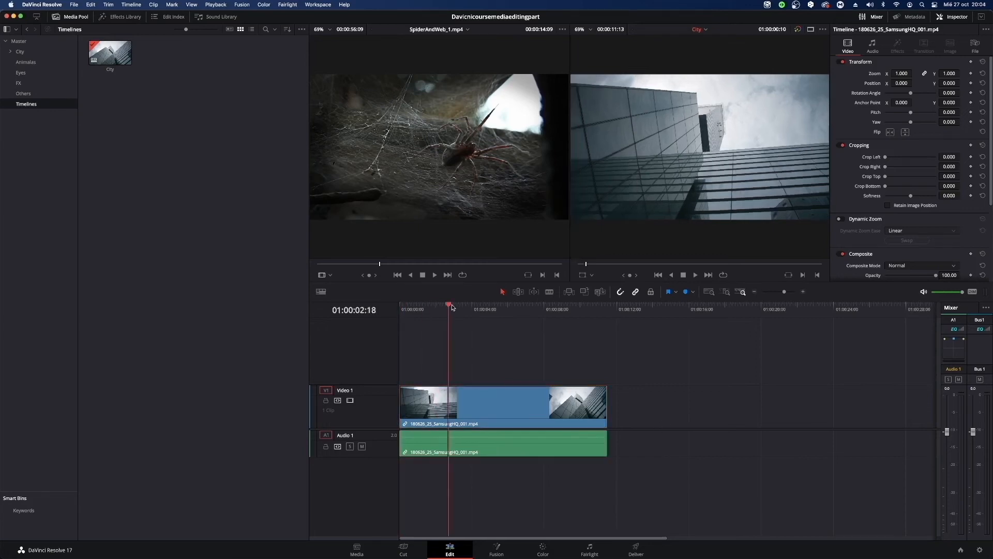
Shift the linked 180626_25_SamsungHQ_001.mp4 video and audio along the timeline and return them to the timeline start.
key(space)
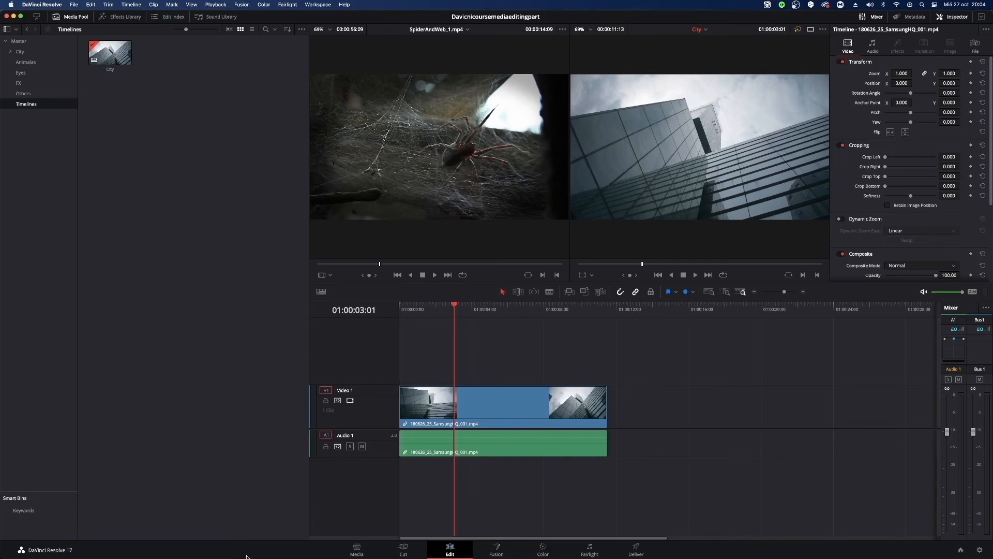
click(487, 403)
drag(486, 407, 603, 406)
drag(601, 449, 800, 449)
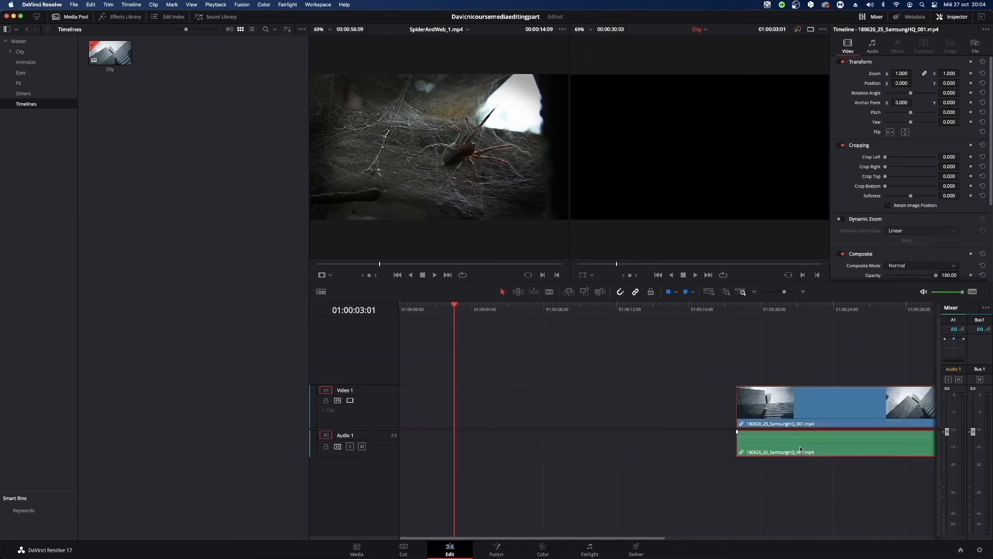
drag(816, 398, 621, 395)
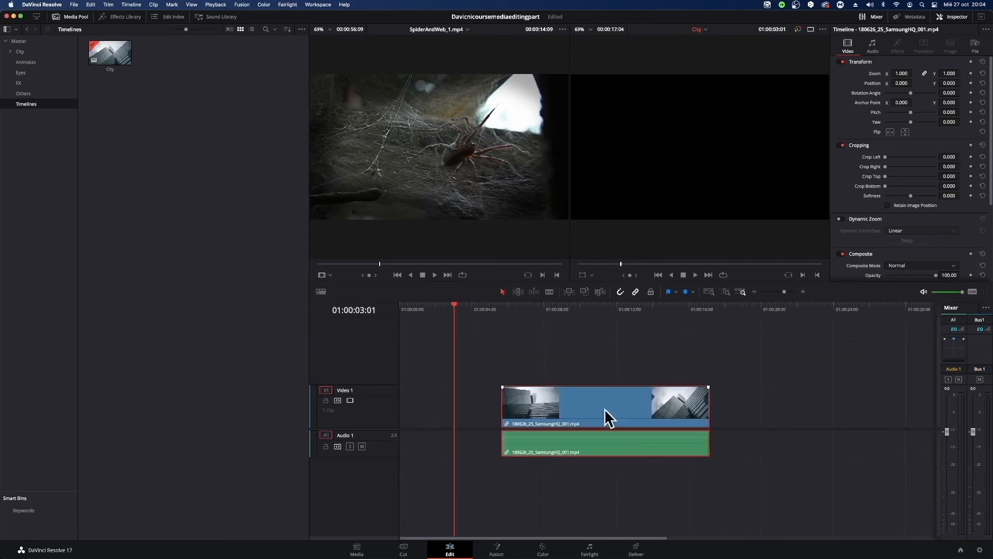
drag(605, 362, 500, 417)
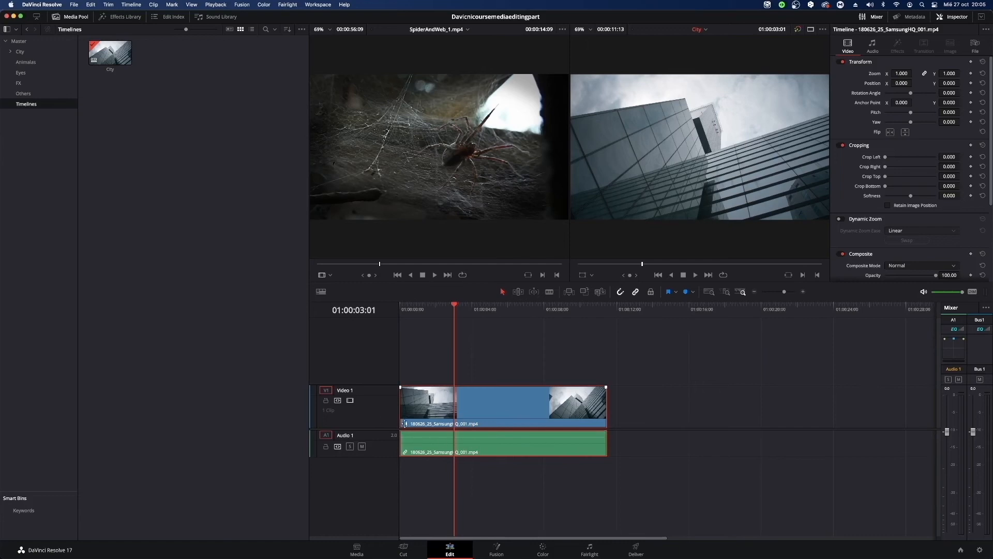
Turn off linked selection and move only the video of 180626_25_SamsungHQ_001.mp4 about 12:07 later on Video 1.
click(636, 293)
click(681, 410)
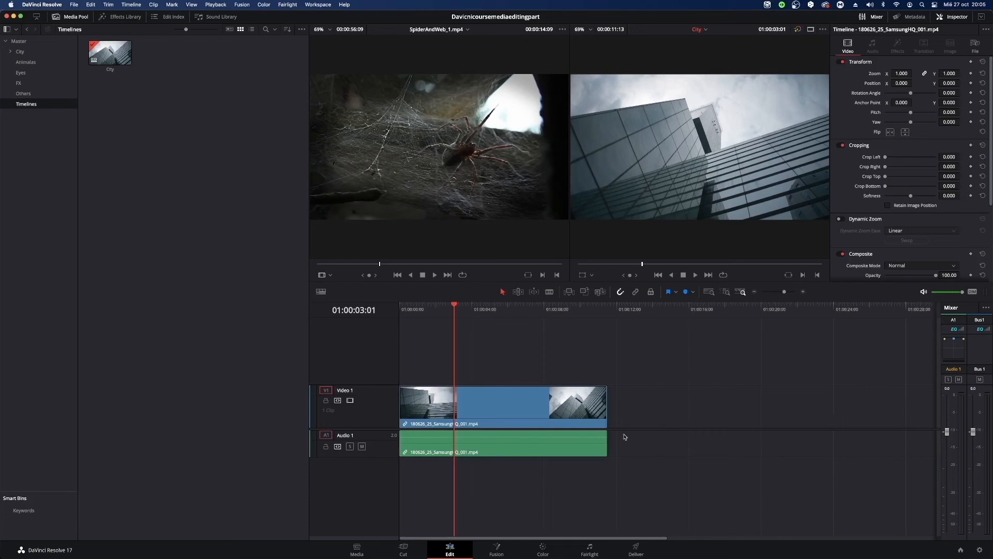
drag(543, 409, 765, 416)
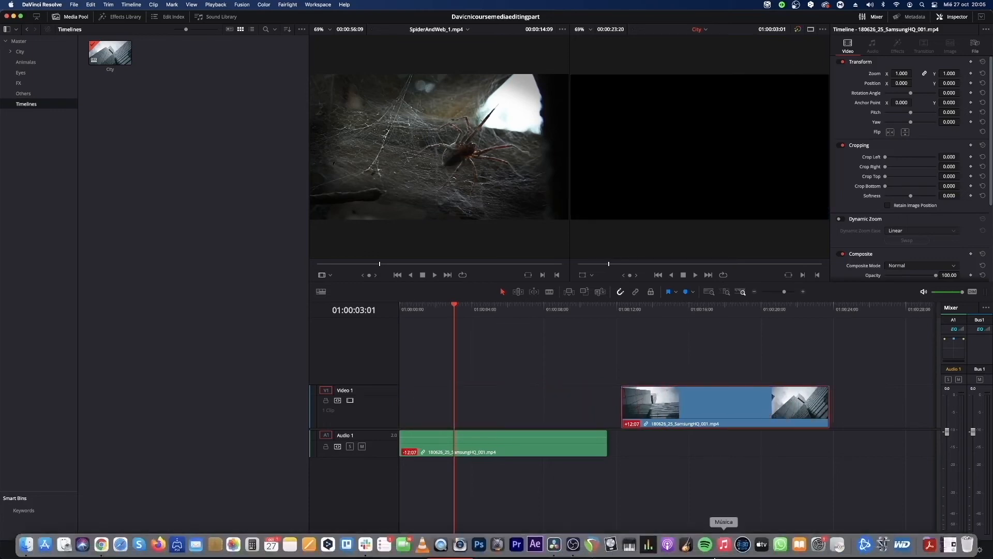
Alternately select the separated audio and video parts of the SamsungHQ clip on the timeline.
click(445, 455)
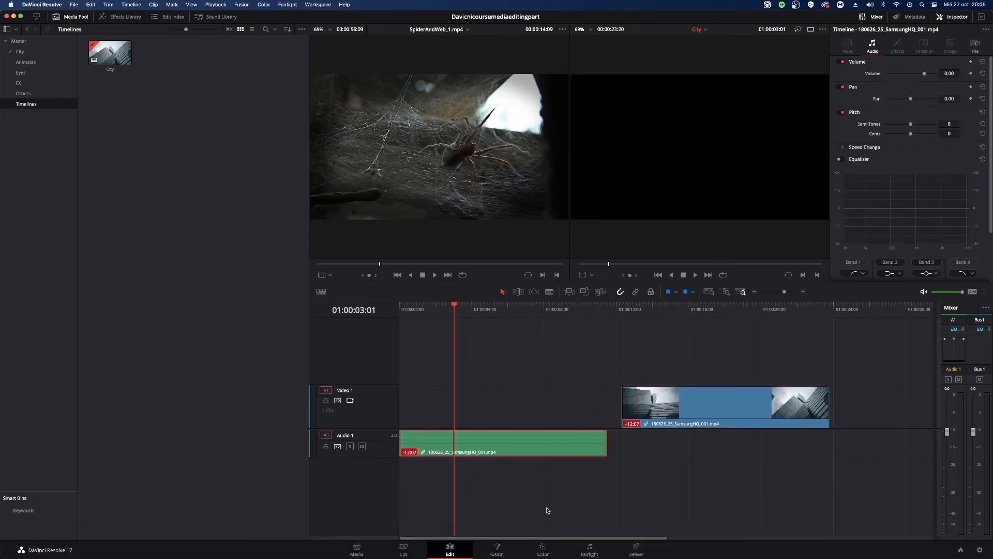
click(623, 425)
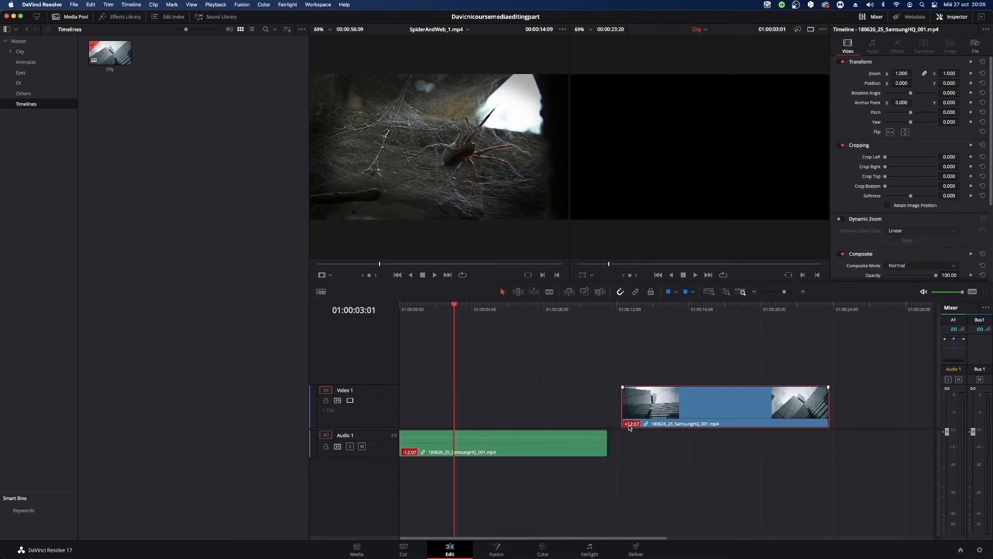
click(489, 446)
click(698, 416)
click(594, 450)
click(707, 408)
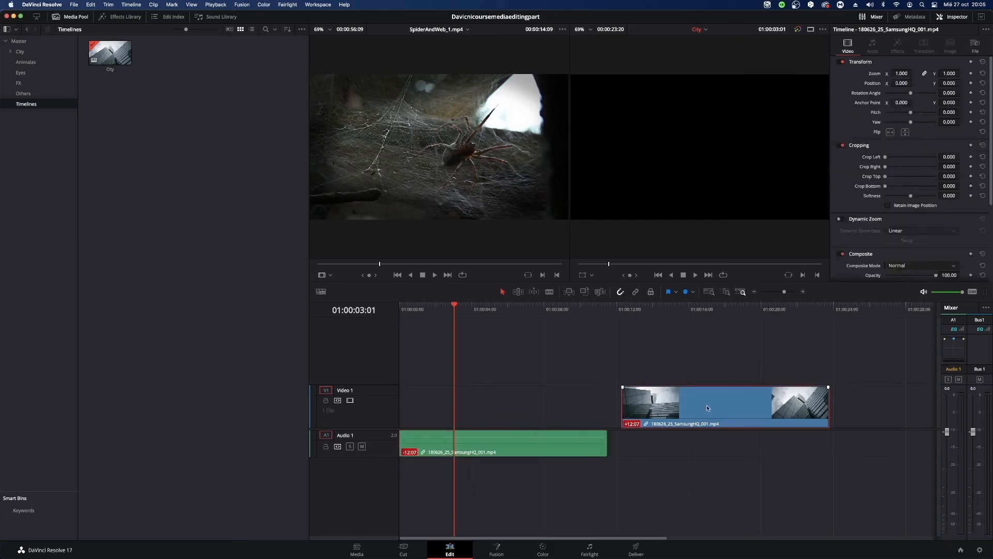
click(549, 453)
click(650, 418)
click(553, 454)
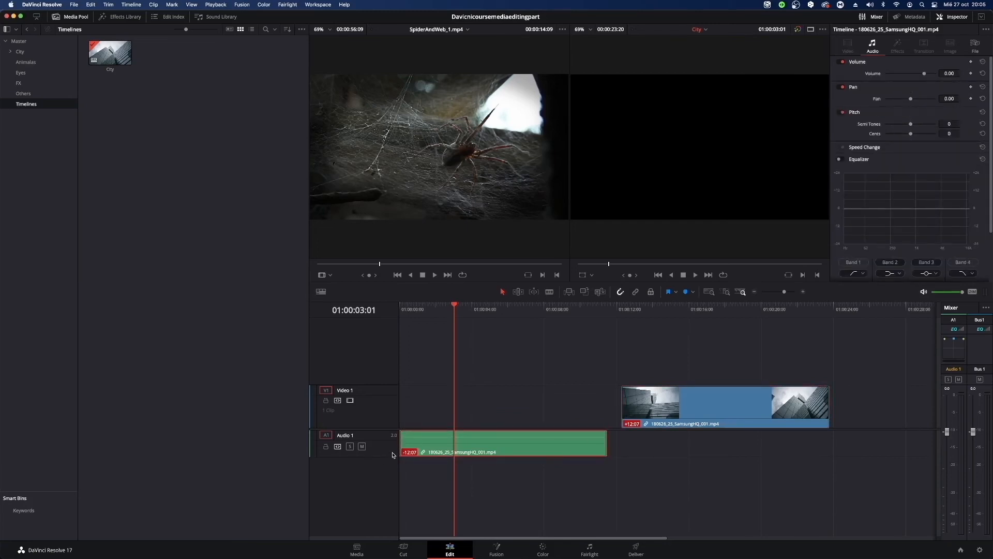
Increase the height of the Audio 1 track and delete the separated SamsungHQ audio and video from the timeline.
drag(395, 458, 408, 516)
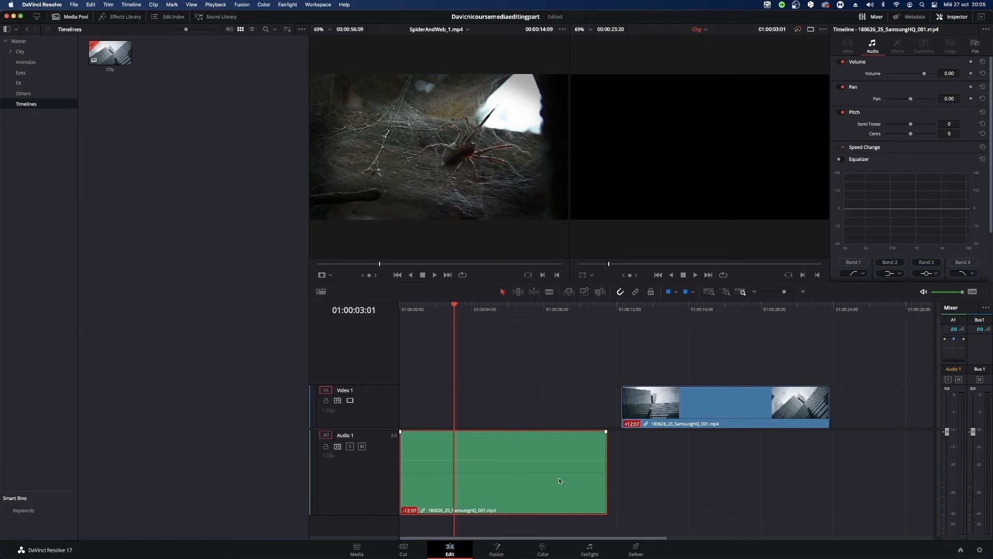
key(Delete)
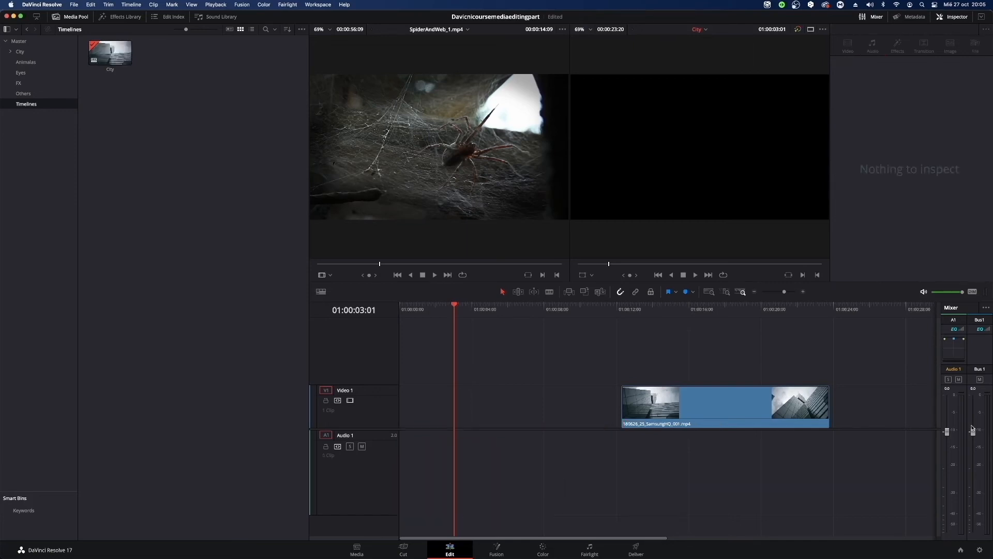
click(819, 423)
key(Delete)
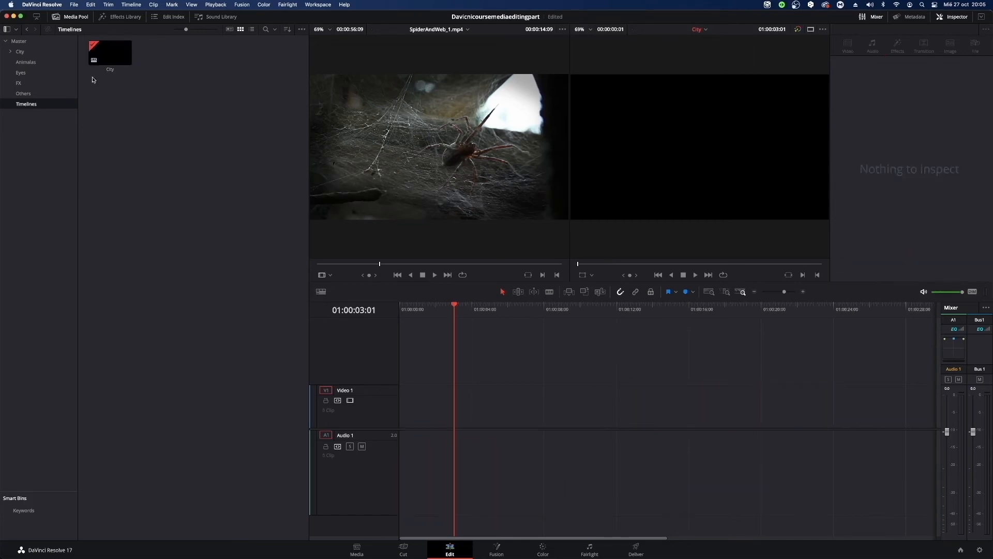
Place Power_Station_Demolition__Videvo.mov from the City bin at the timeline start and play it briefly.
click(27, 84)
click(31, 54)
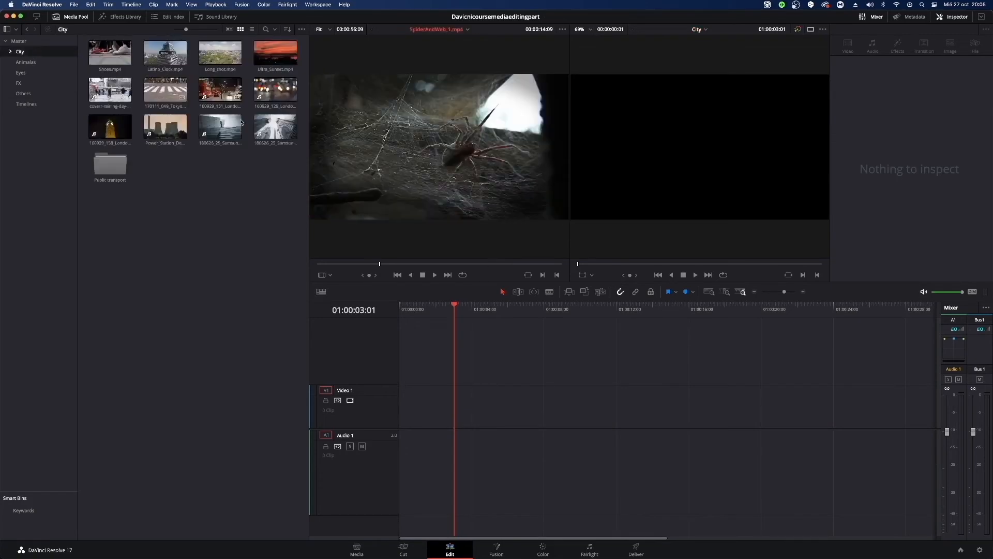
click(153, 123)
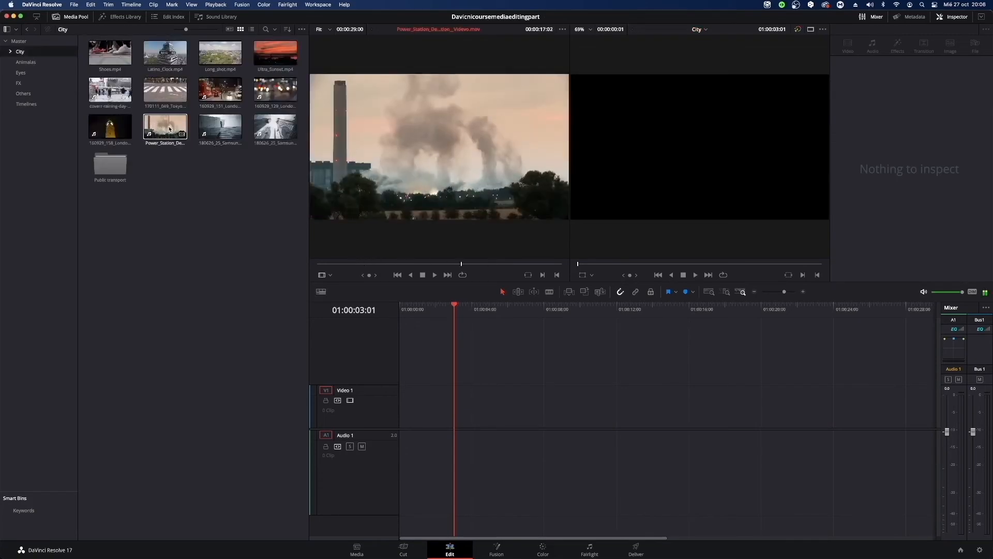
drag(153, 123, 422, 454)
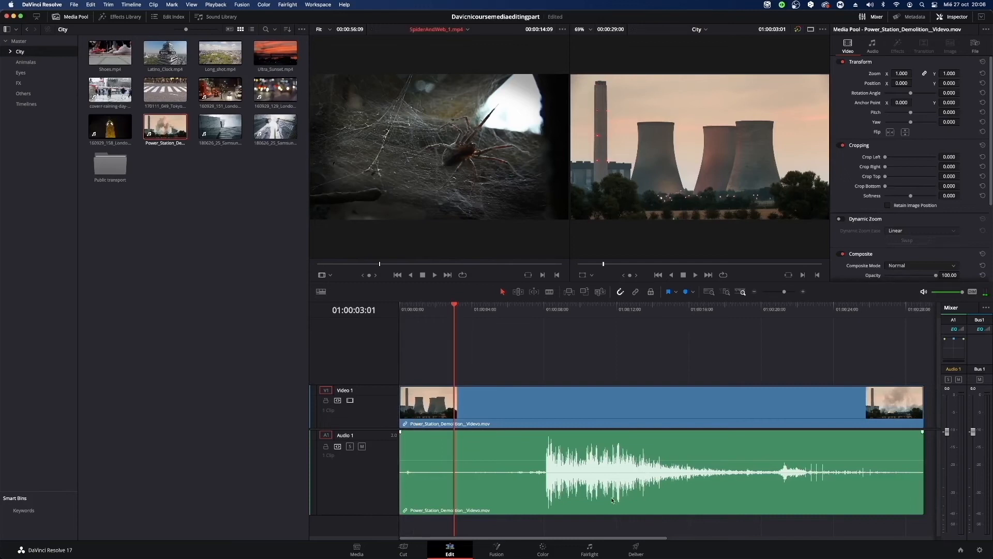
click(534, 411)
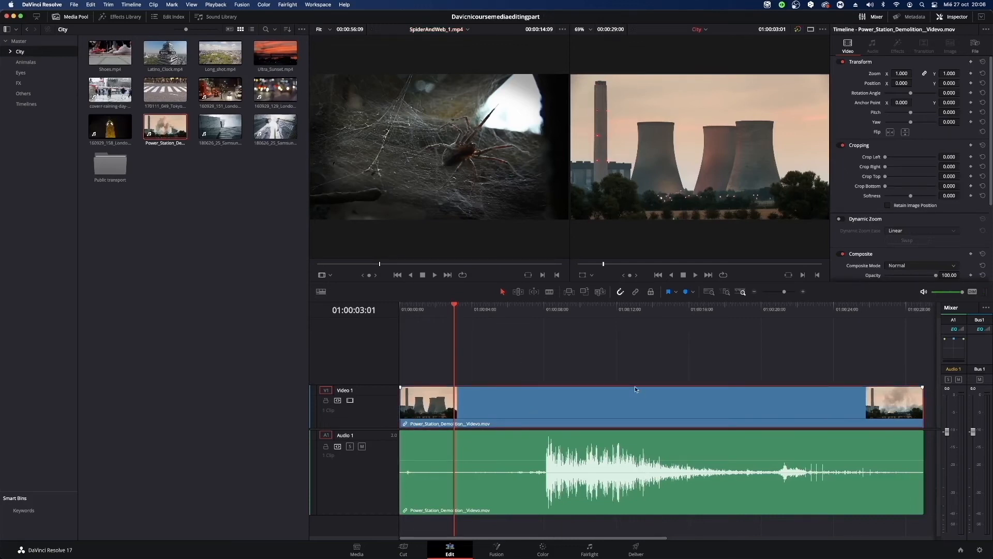
key(space)
key(space)
With linked selection off, move only the Power_Station_Demolition video about 12:24 later on Video 1 and play the timeline.
click(637, 291)
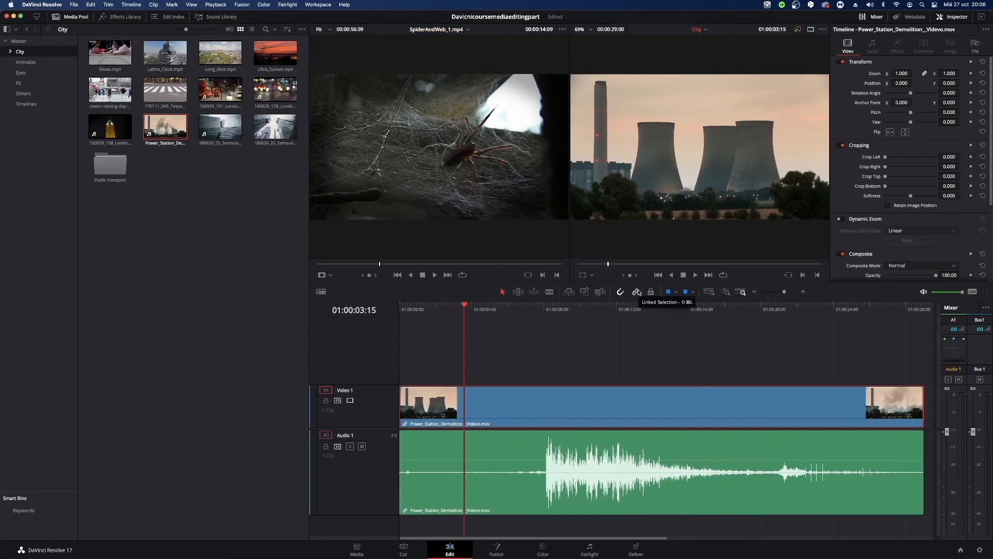
click(663, 374)
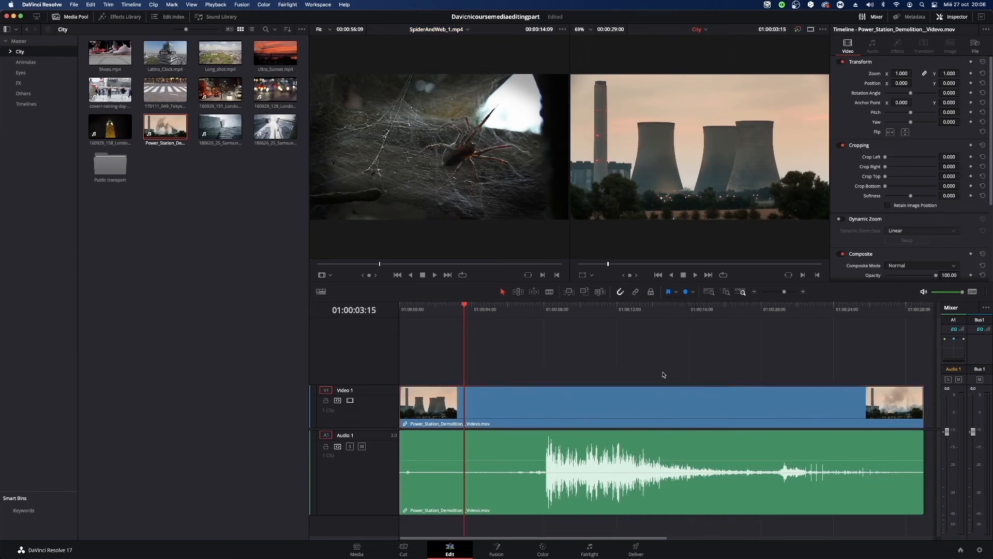
click(634, 418)
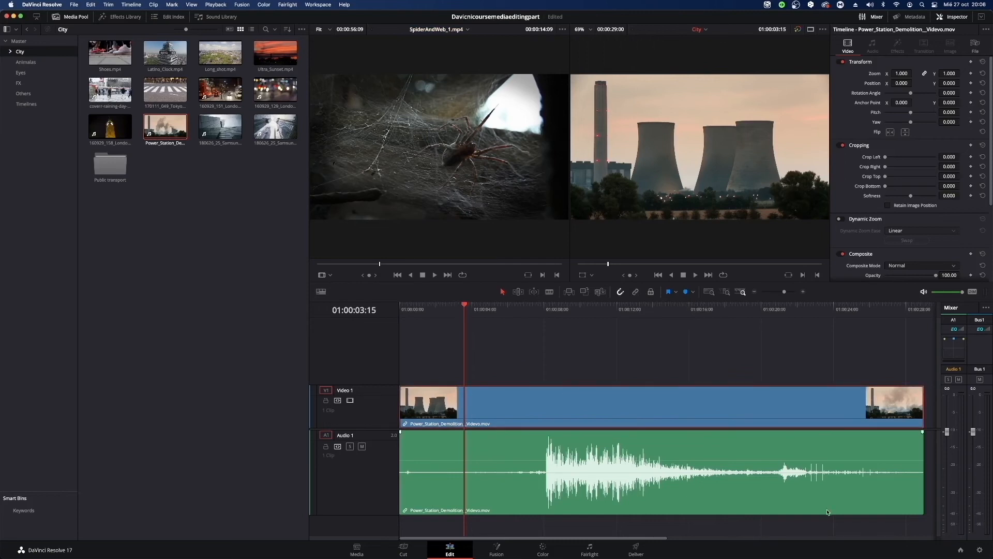
drag(623, 417, 858, 416)
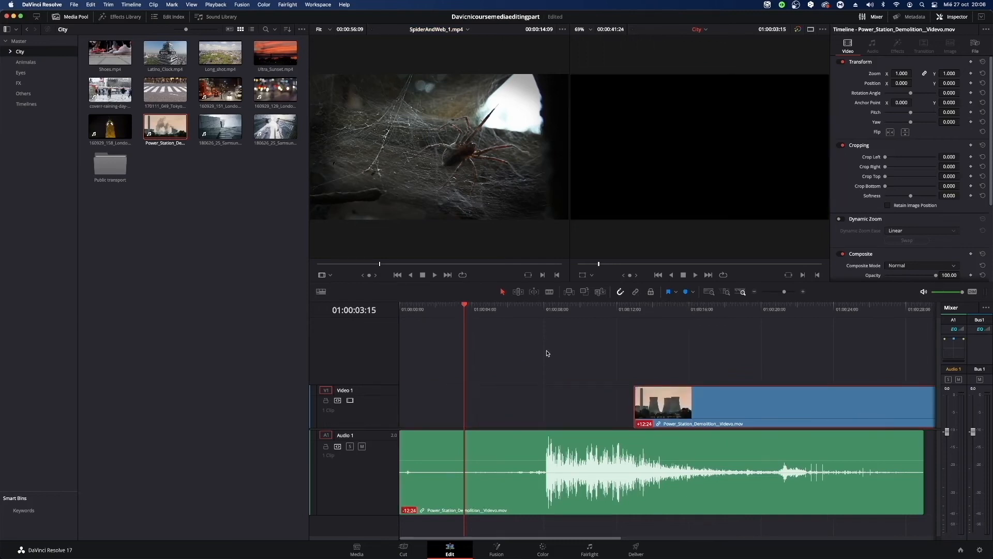
key(space)
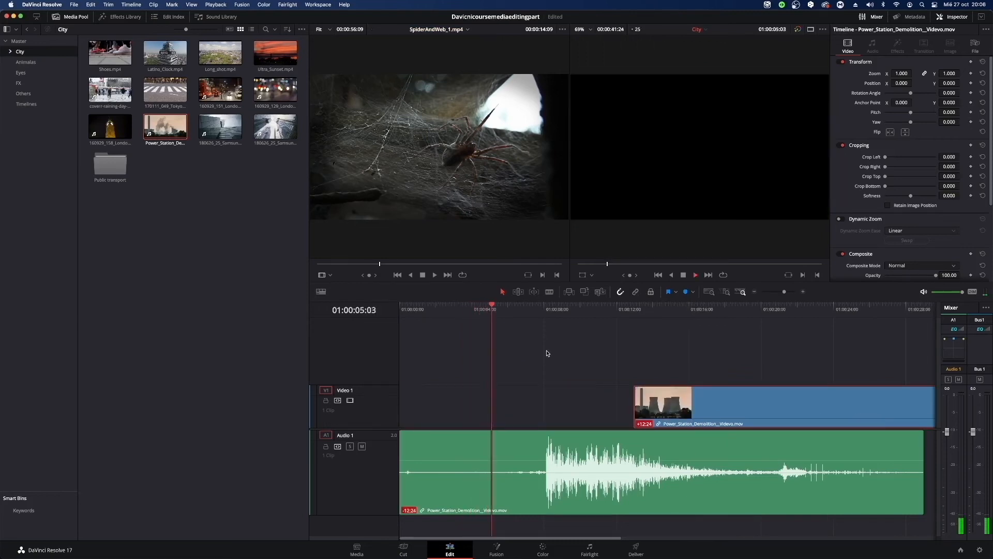
Move only the Power_Station_Demolition video earlier on Video 1, to an 8:23 offset from its audio, and play the timeline.
drag(676, 401, 603, 401)
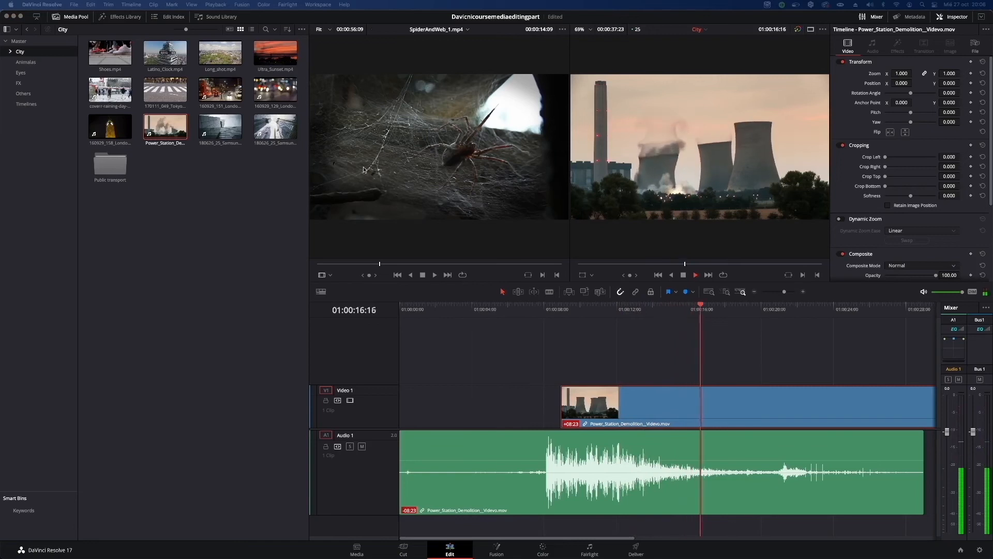
click(630, 348)
key(space)
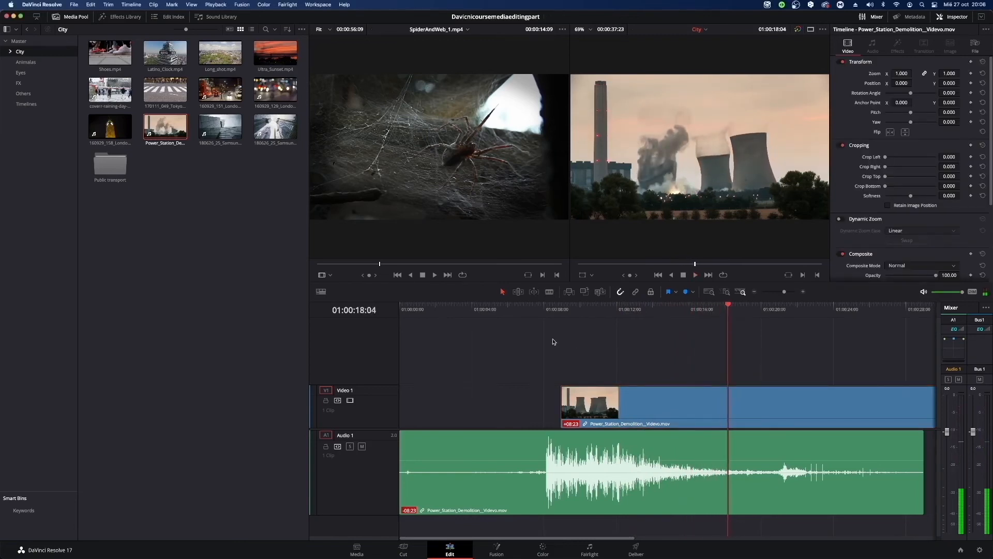
Move the Power_Station_Demolition video back to the timeline start, in sync with its audio.
drag(562, 409, 415, 410)
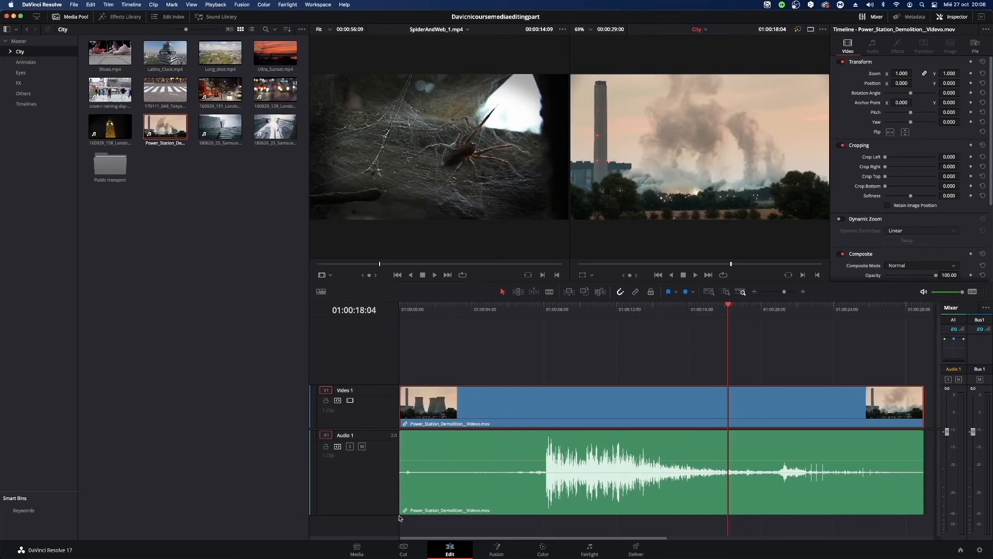
drag(435, 402, 402, 403)
Select the Power_Station_Demolition video and audio together and unlink them.
drag(484, 335, 639, 535)
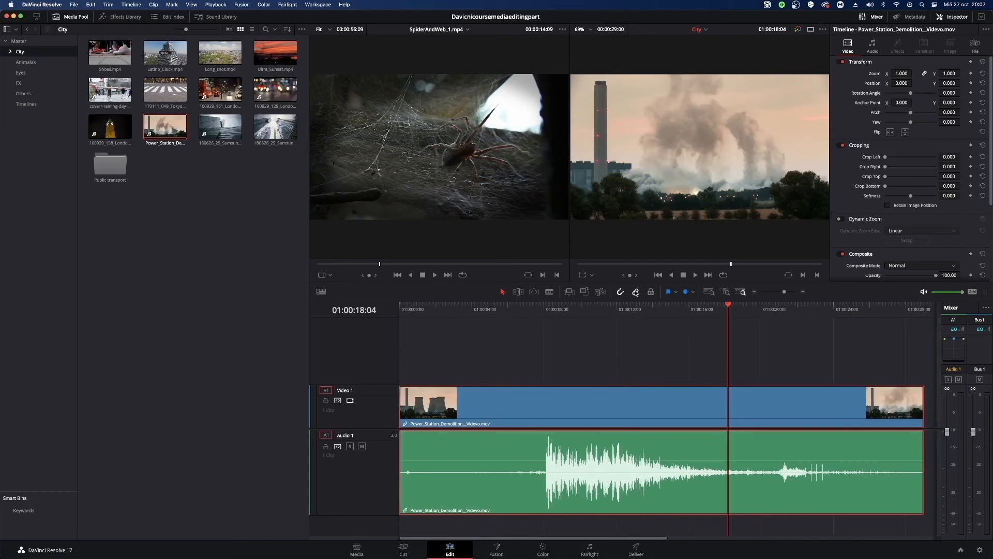
click(644, 369)
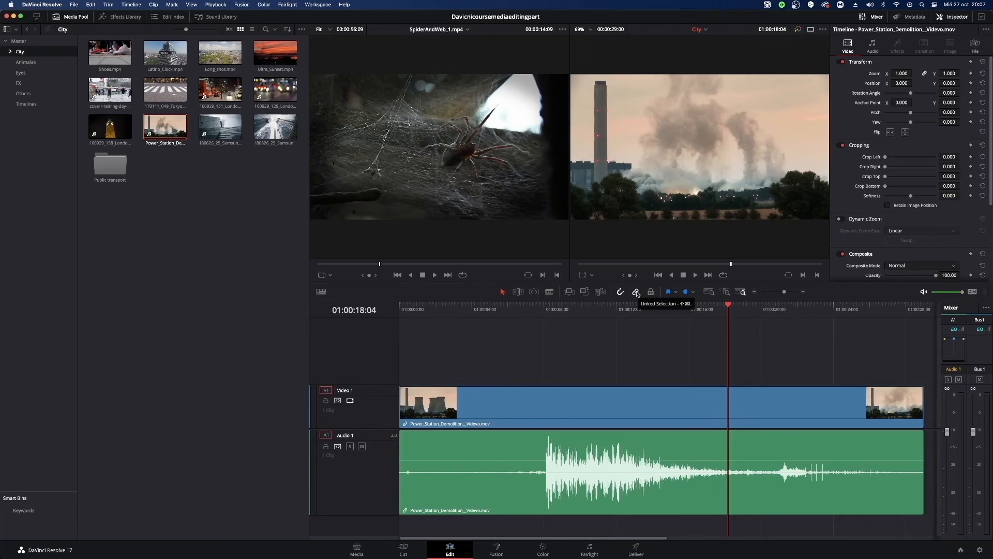
drag(569, 355, 701, 541)
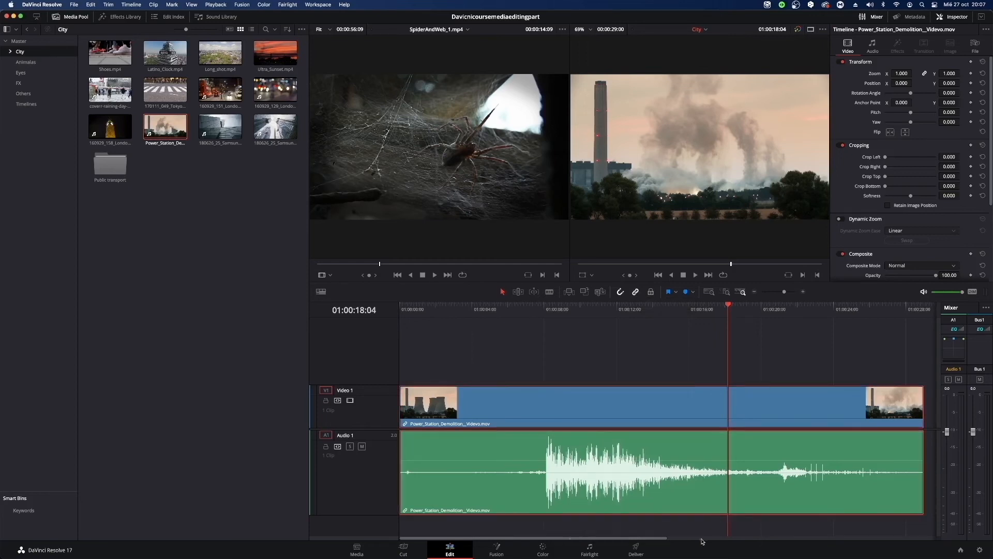
right_click(592, 414)
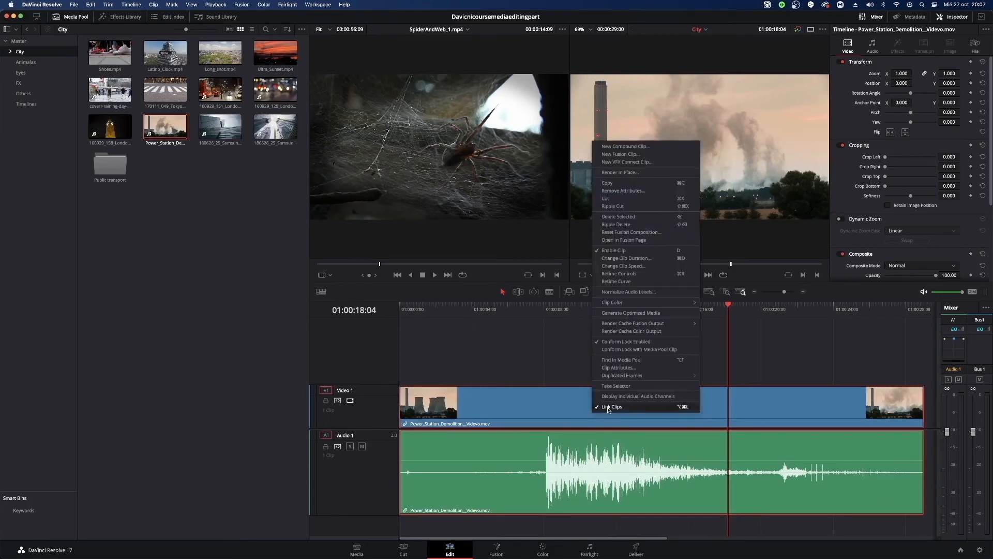
click(609, 408)
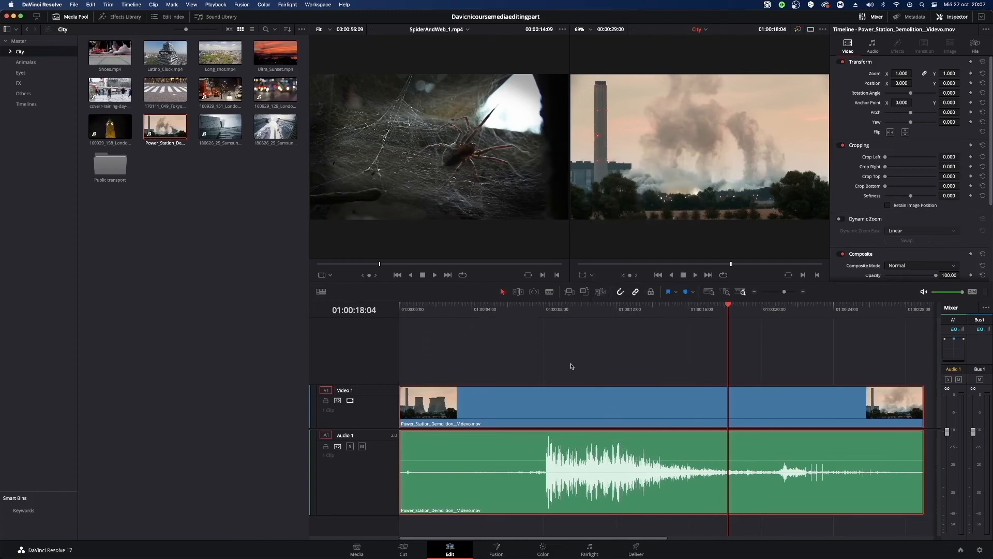
click(596, 358)
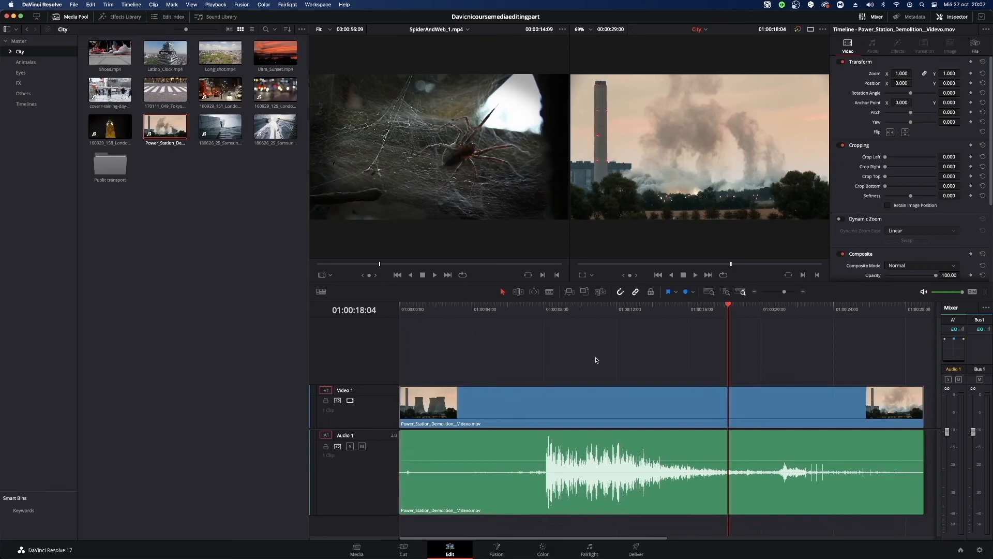
Place the 160929_129_London_NightTrafficBokeh_1080p.mp4 clip from the City bin directly after the Power_Station_Demolition clip.
click(637, 293)
drag(594, 539, 662, 539)
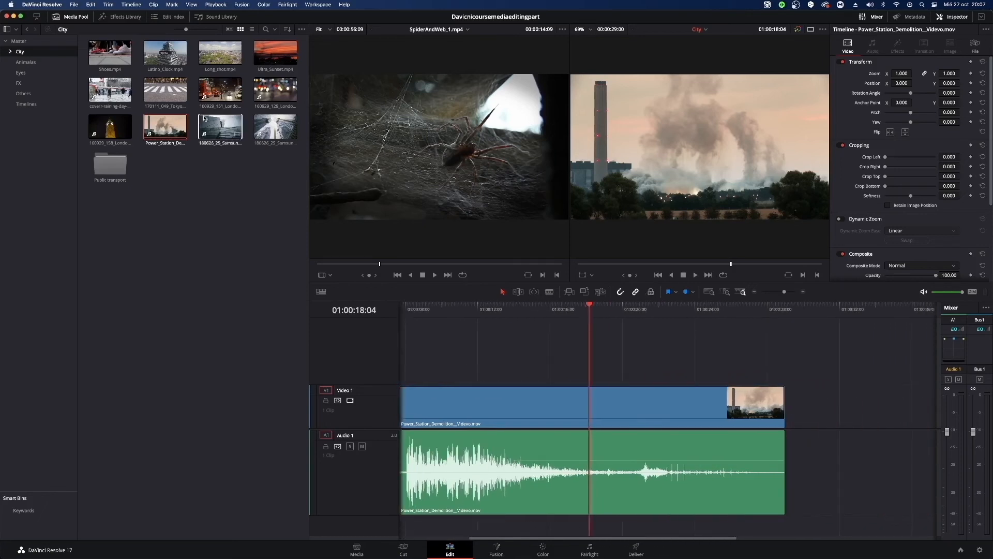
click(237, 96)
drag(269, 94, 805, 412)
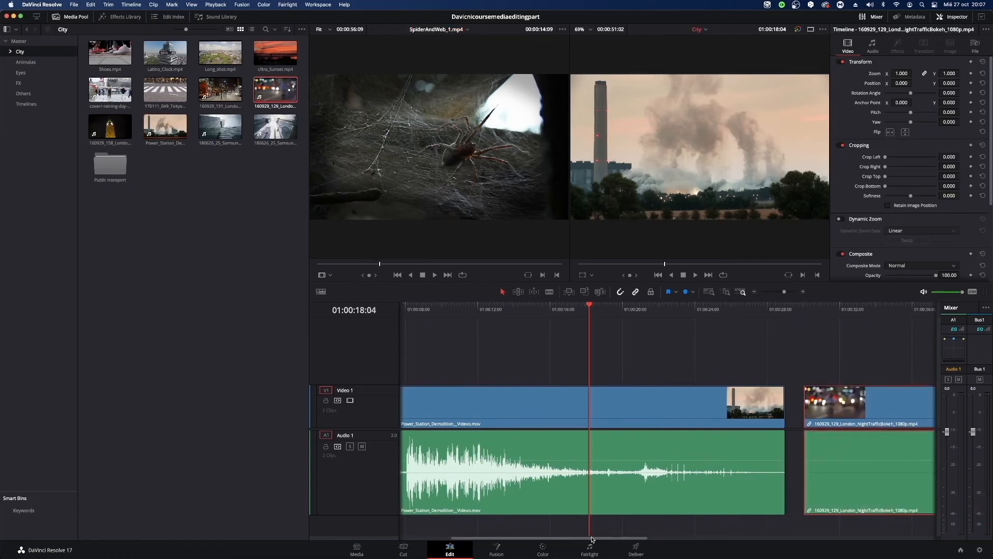
drag(600, 539, 756, 556)
mouse_move(559, 415)
mouse_down()
mouse_move(781, 424)
mouse_move(750, 412)
mouse_move(619, 409)
mouse_move(811, 471)
mouse_move(667, 440)
mouse_move(560, 398)
mouse_up()
drag(679, 538, 635, 544)
drag(793, 404, 655, 410)
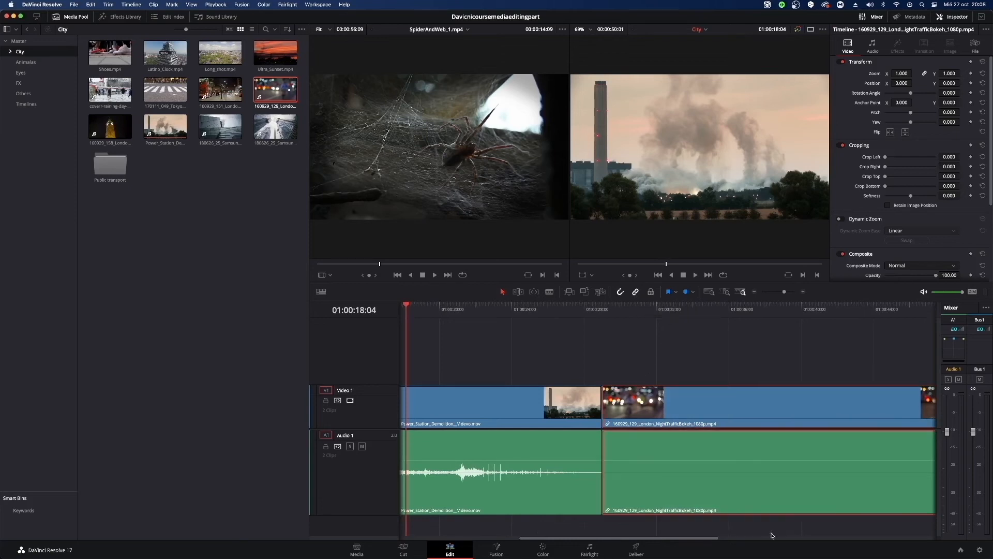
Unlink the London_NightTrafficBokeh clip's video and audio and link them again.
right_click(714, 407)
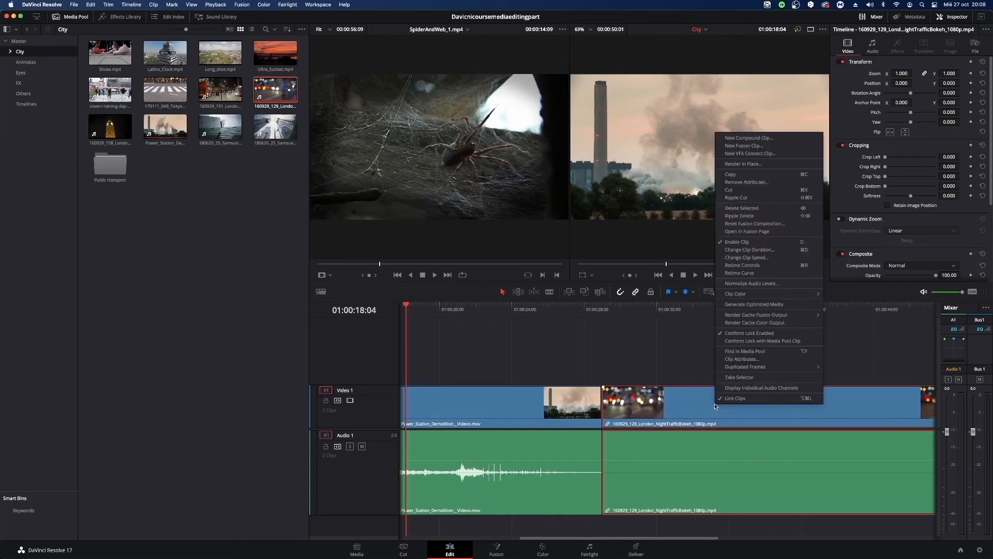
click(748, 398)
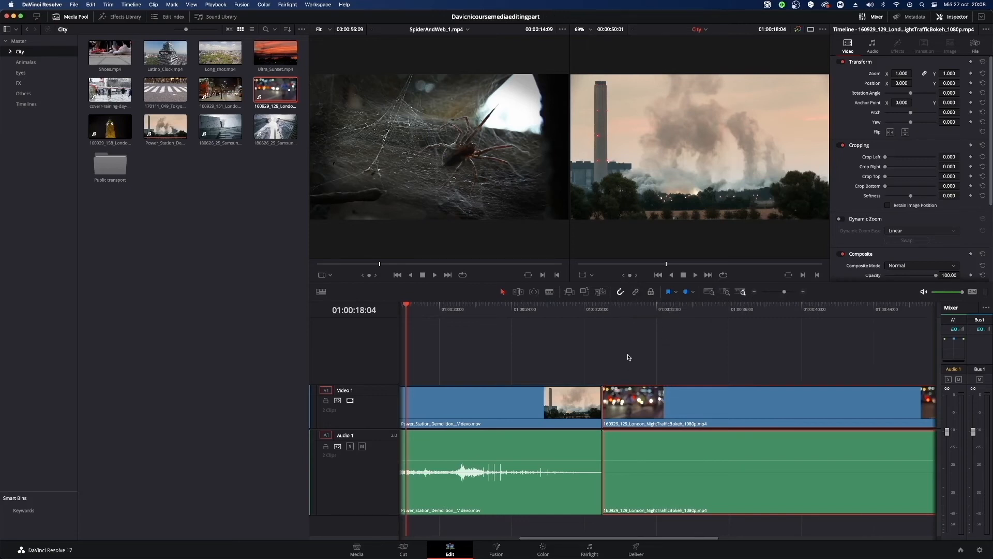
right_click(723, 452)
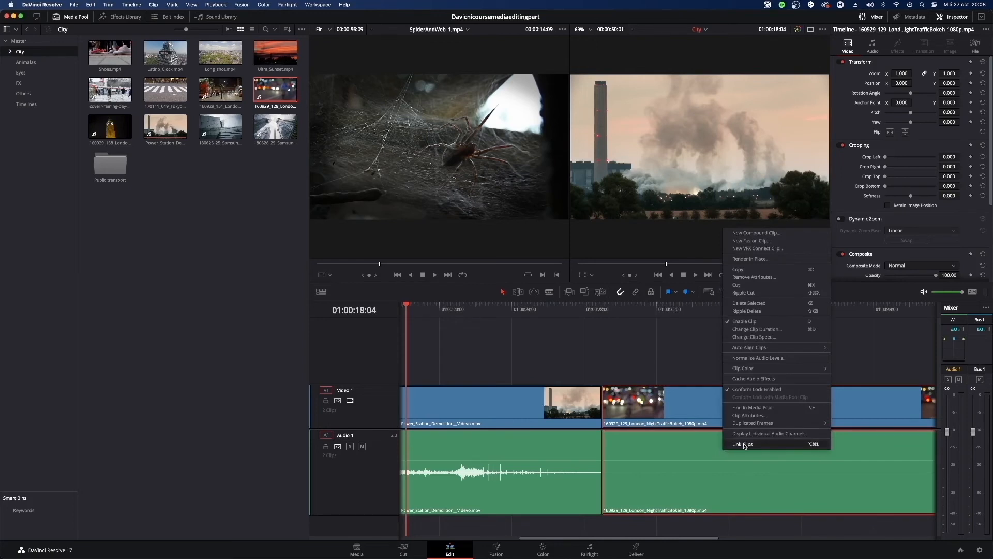
click(743, 444)
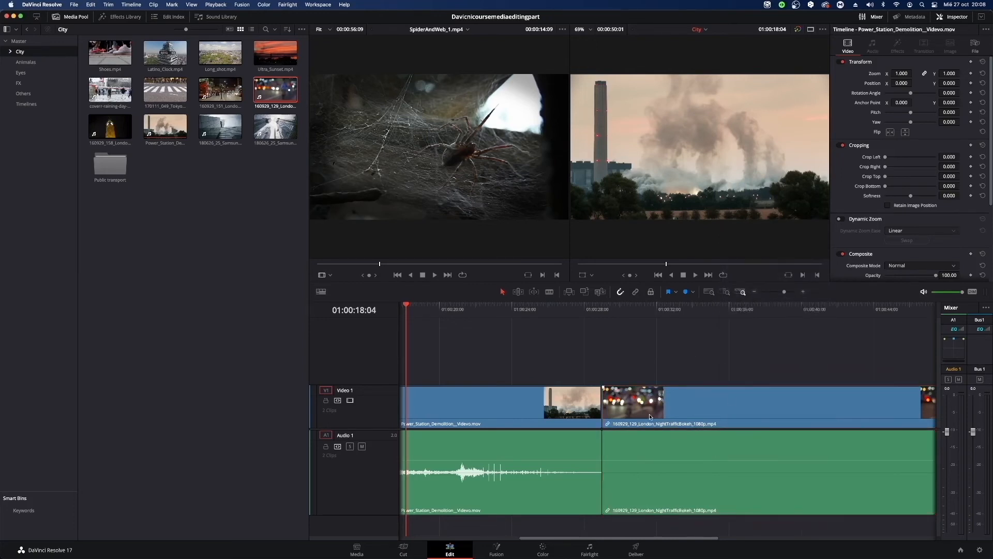
With linked selection off, shift the London_NightTrafficBokeh video and audio independently, return them to their positions, and turn linked selection back on.
drag(645, 414, 815, 354)
drag(695, 479, 729, 484)
drag(755, 450, 637, 450)
drag(815, 363, 641, 414)
click(635, 292)
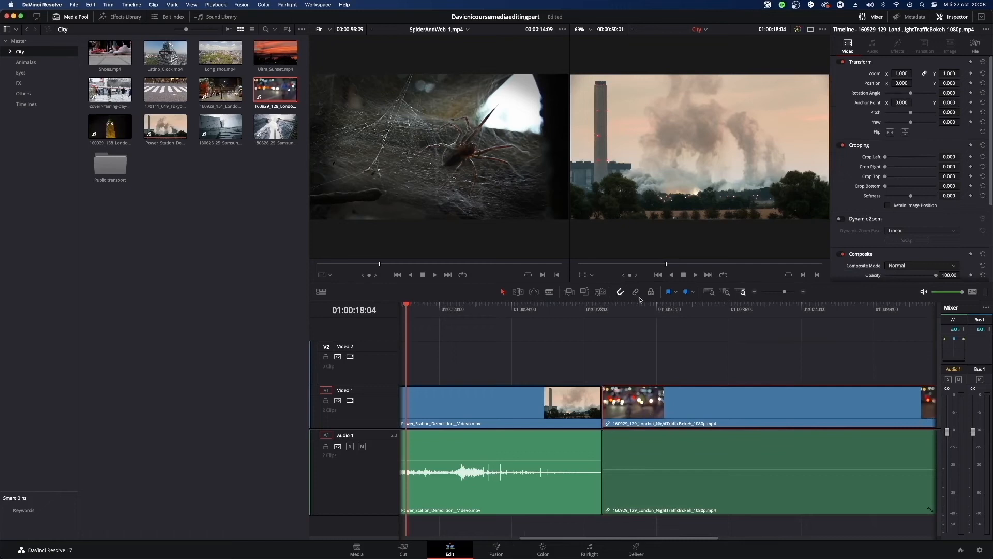
Unlink the London_NightTrafficBokeh clip's video from its audio, check the selection of both parts, and deselect them.
drag(677, 337, 754, 507)
right_click(708, 418)
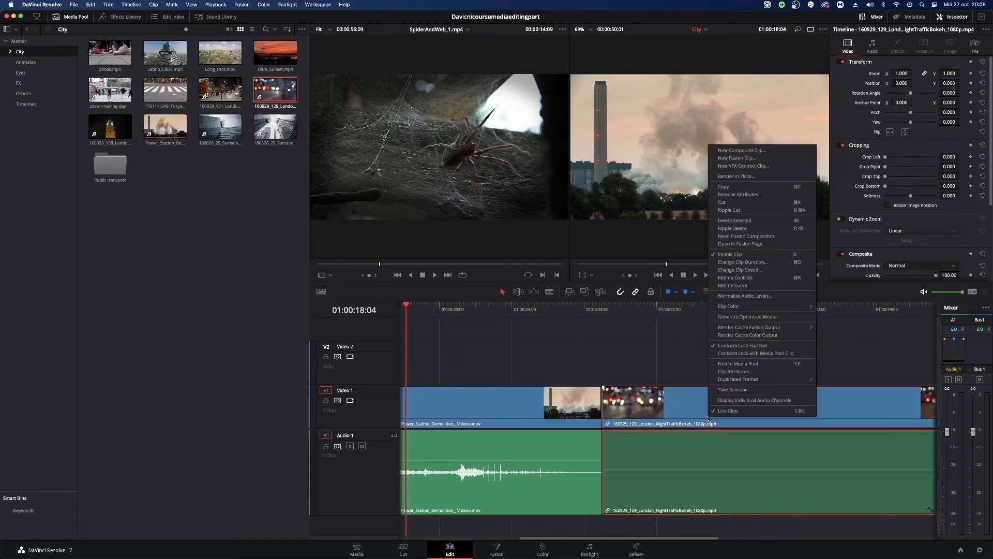
click(721, 413)
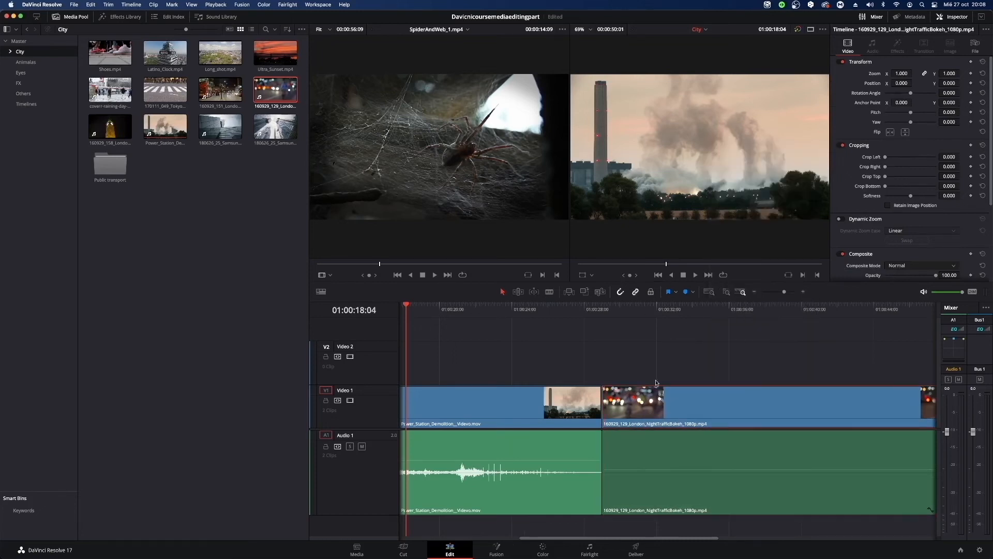
drag(656, 339, 783, 499)
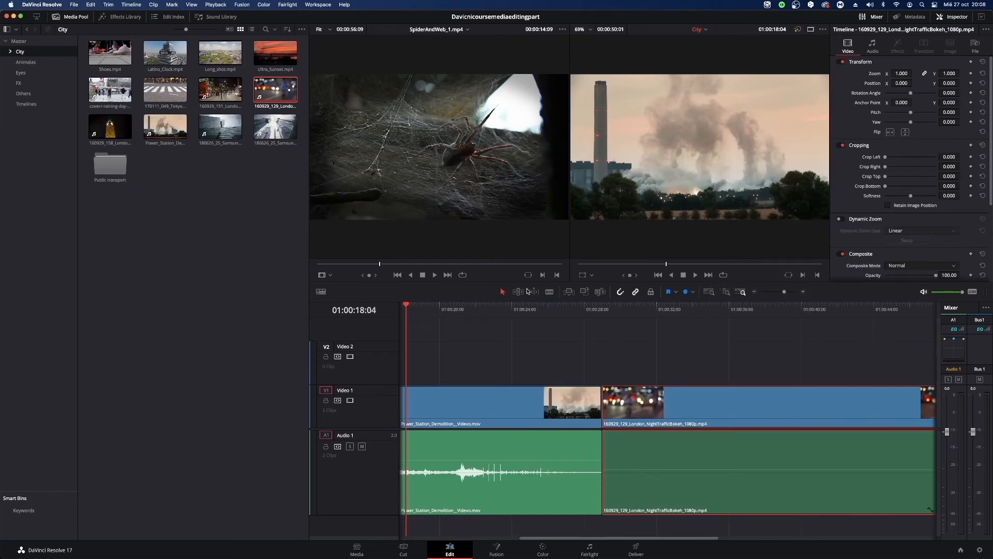
click(646, 368)
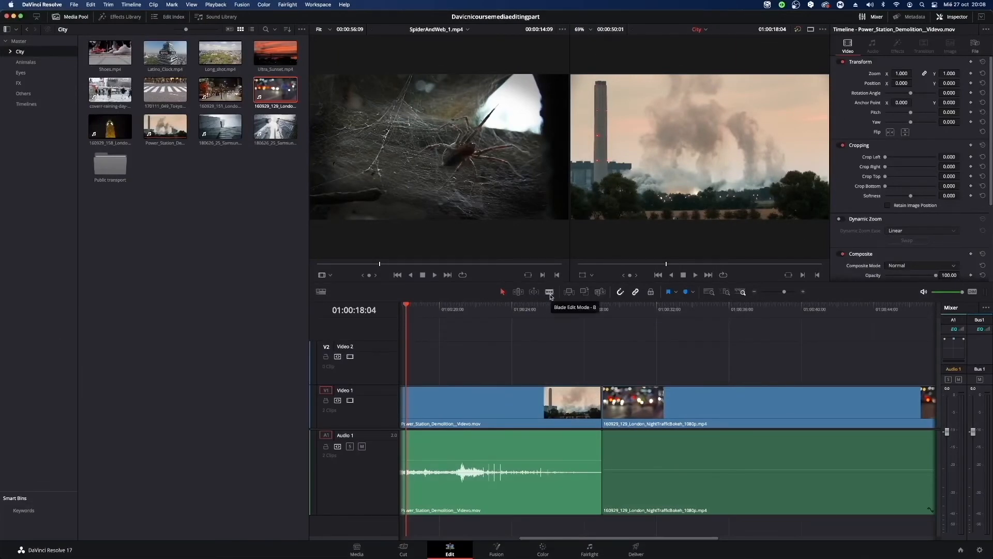
Cut the Power_Station_Demolition video at 01:00:24:00 in Blade Edit Mode, then make the same cut in its audio and undo that audio cut.
click(550, 293)
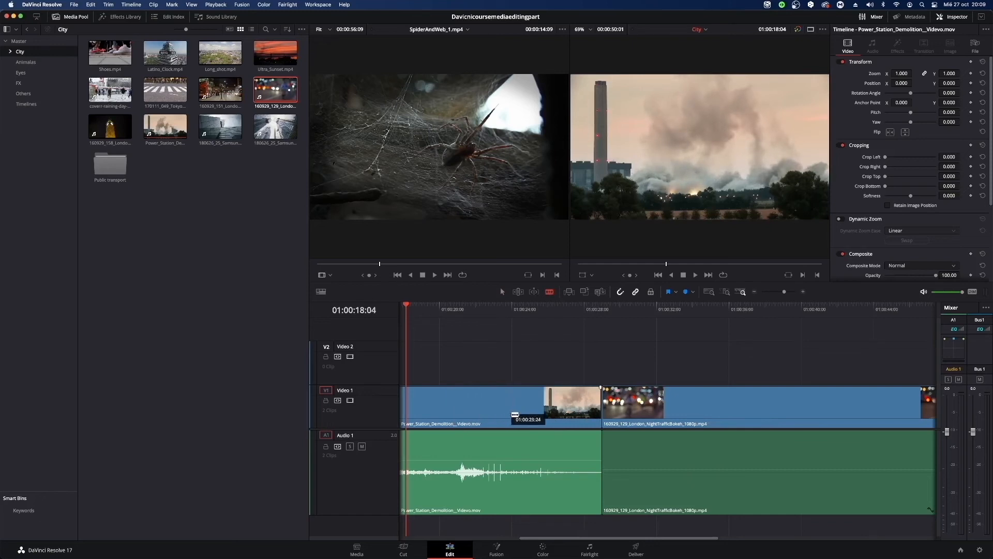
click(514, 414)
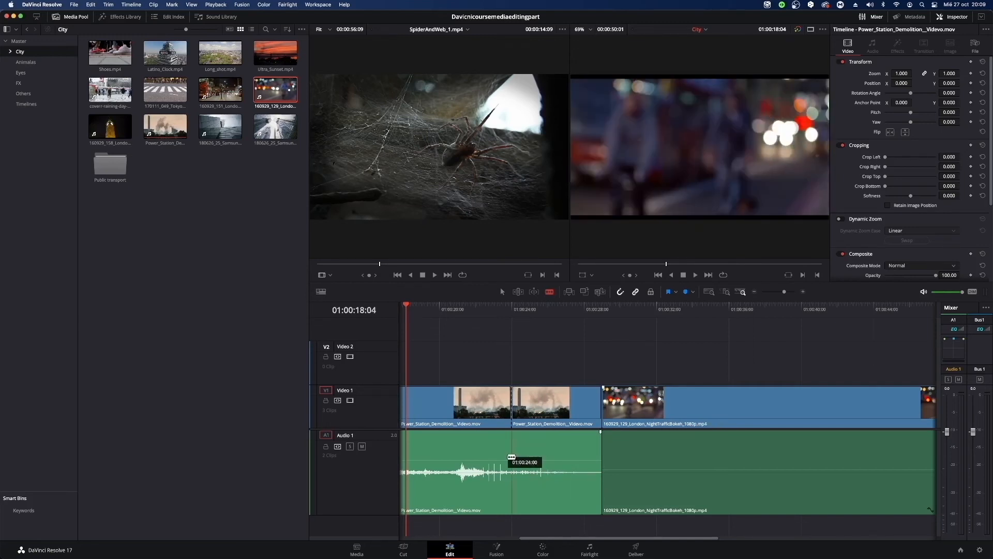
click(511, 457)
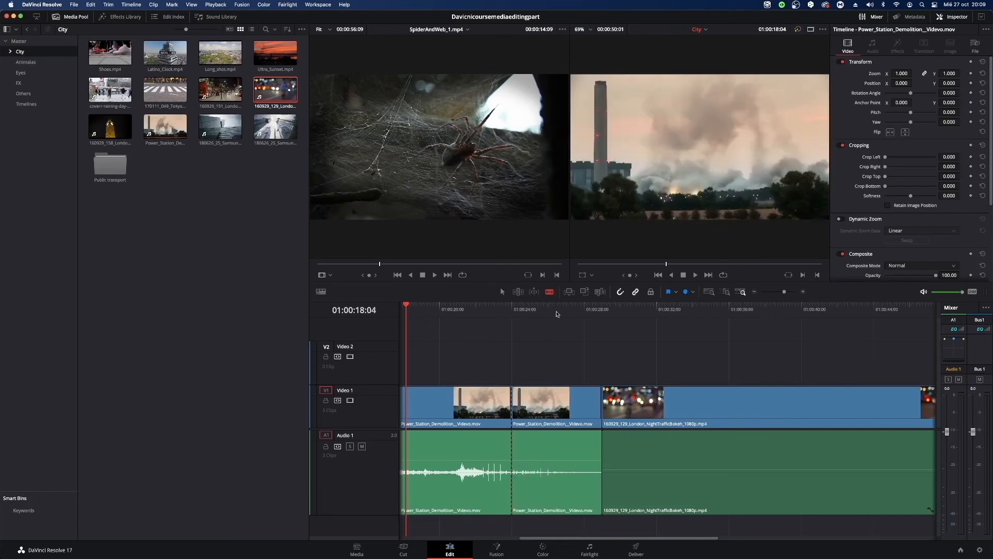
key(super+z)
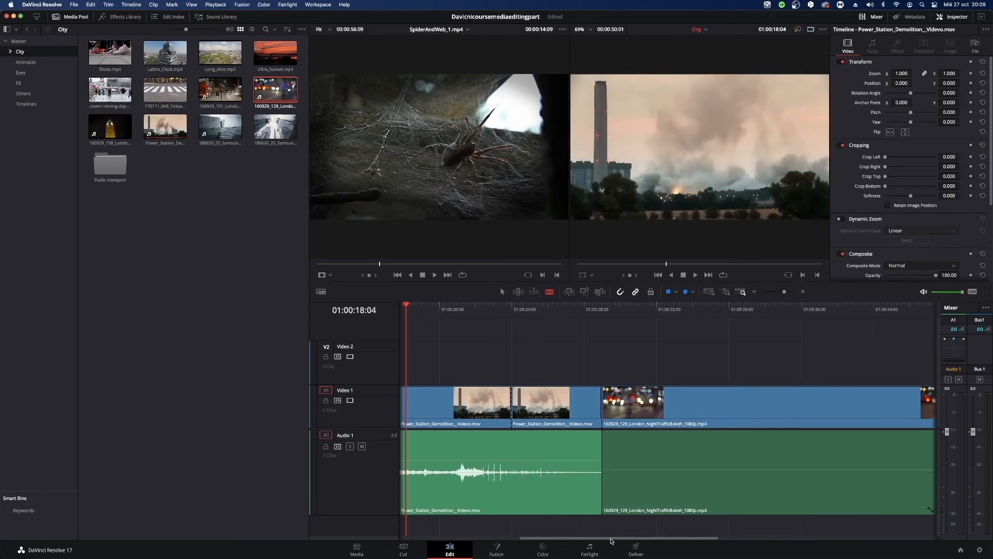
Alternate between Blade Edit Mode and Selection Mode, finishing in Selection Mode.
drag(611, 539, 582, 532)
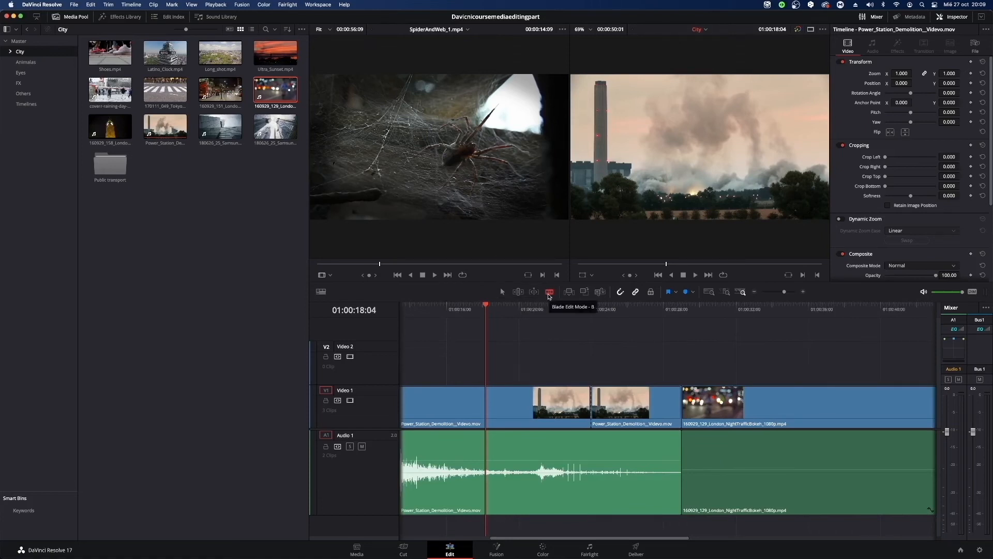
click(502, 290)
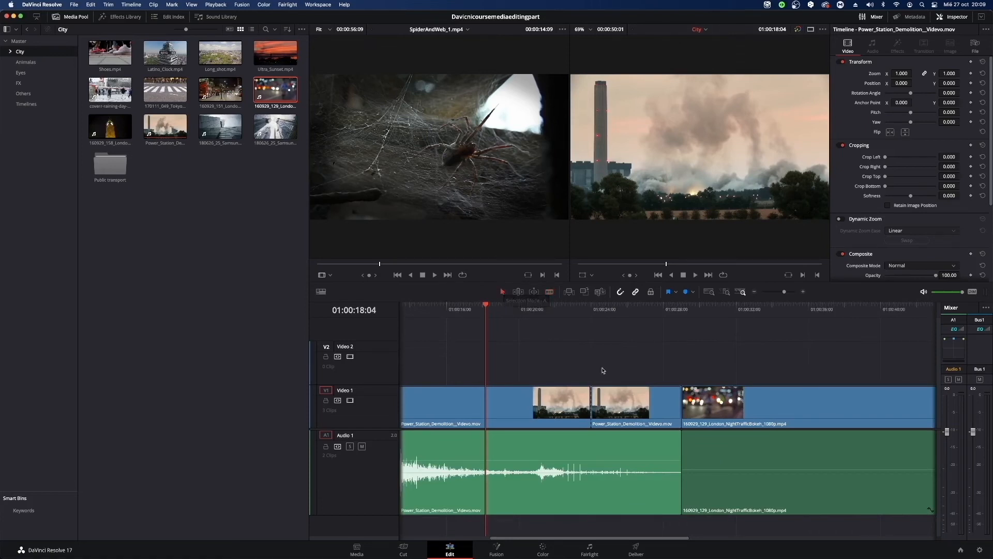
key(b)
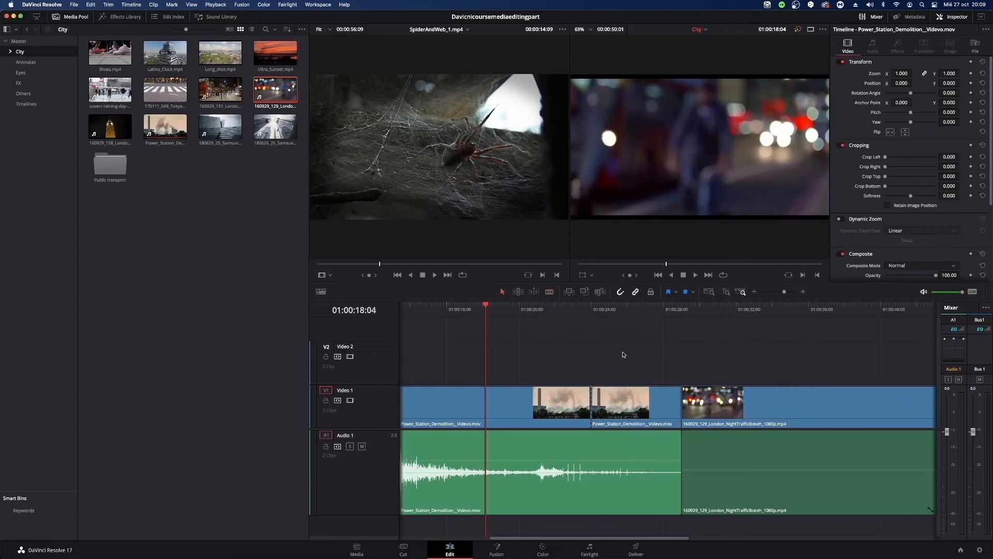
click(499, 292)
Select the London_NightTrafficBokeh video and audio together and link them.
drag(621, 537, 700, 535)
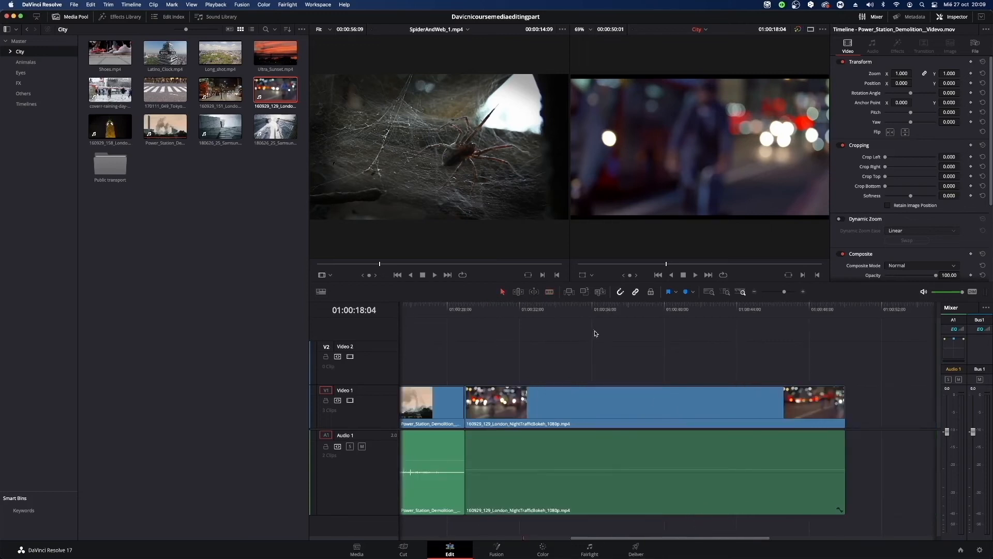
drag(595, 333, 791, 535)
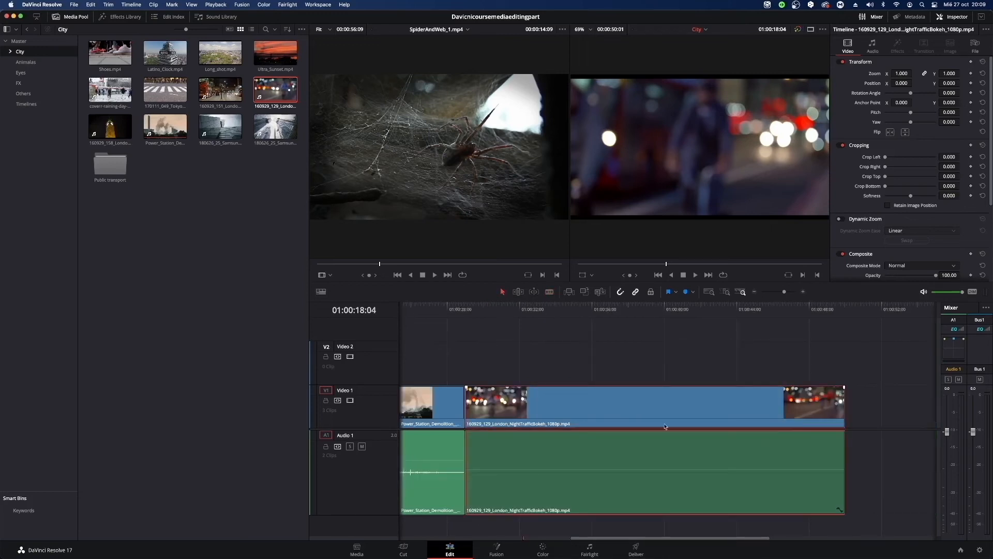
right_click(668, 401)
click(677, 390)
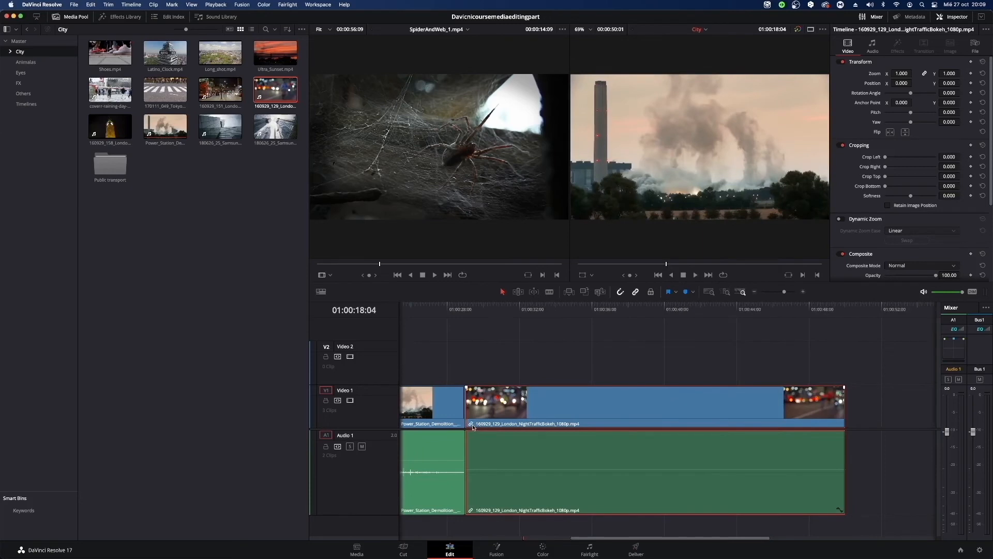
Cut the linked London_NightTrafficBokeh clip at about 01:00:39 in Blade Edit Mode, then return to Selection Mode.
click(550, 291)
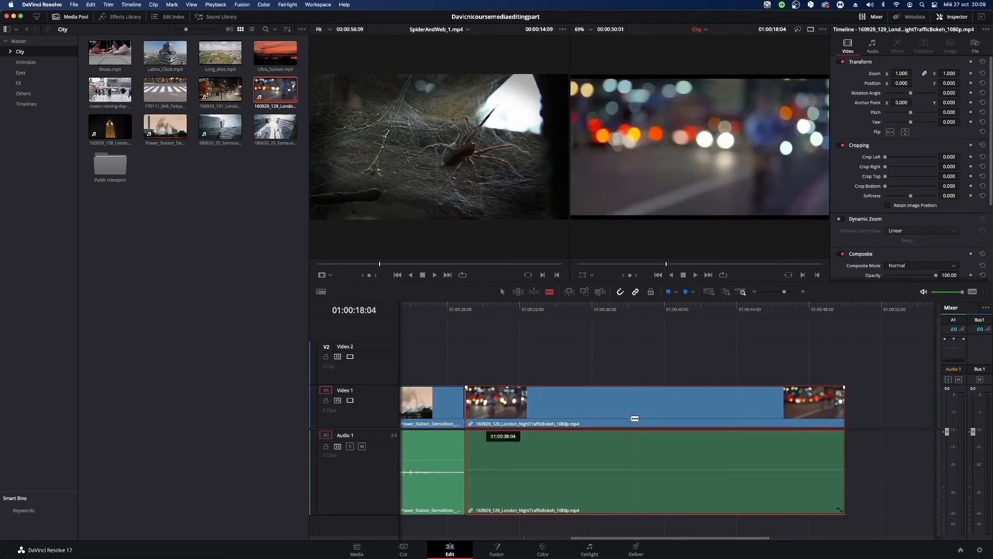
click(654, 420)
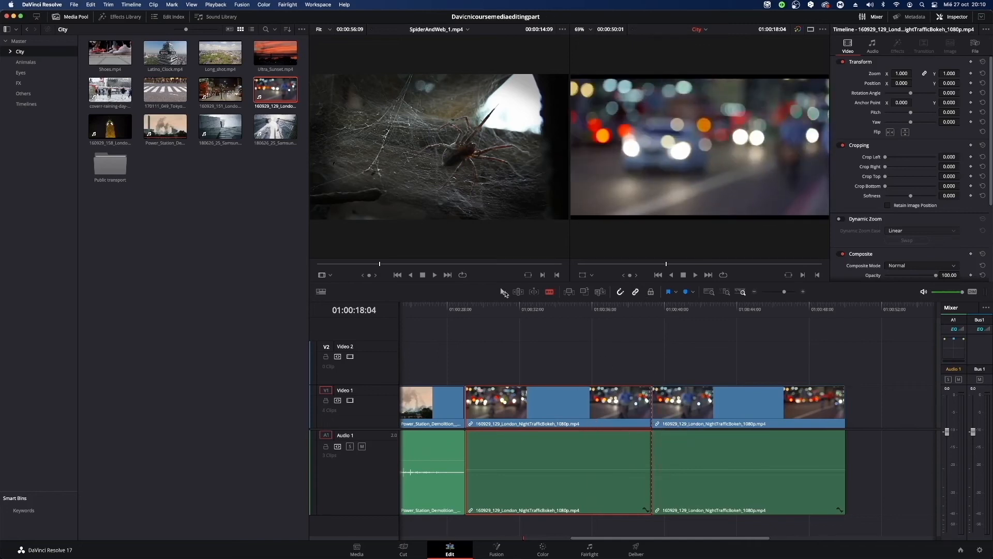
click(504, 293)
Place the playhead at 01:00:08:08 and select the Power_Station_Demolition audio on Audio 1.
mouse_move(784, 293)
mouse_down()
mouse_move(768, 293)
mouse_move(782, 291)
mouse_up()
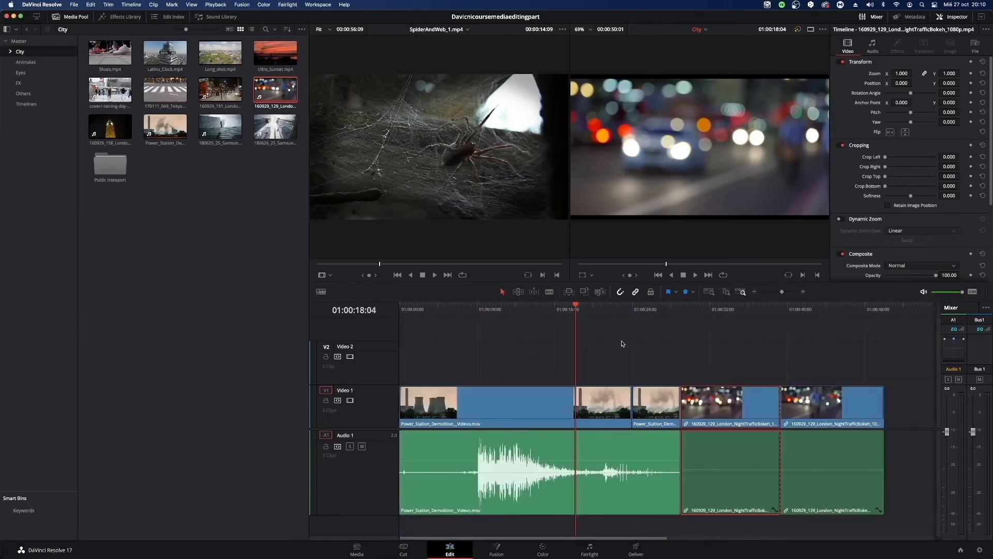
drag(611, 316, 480, 369)
click(557, 449)
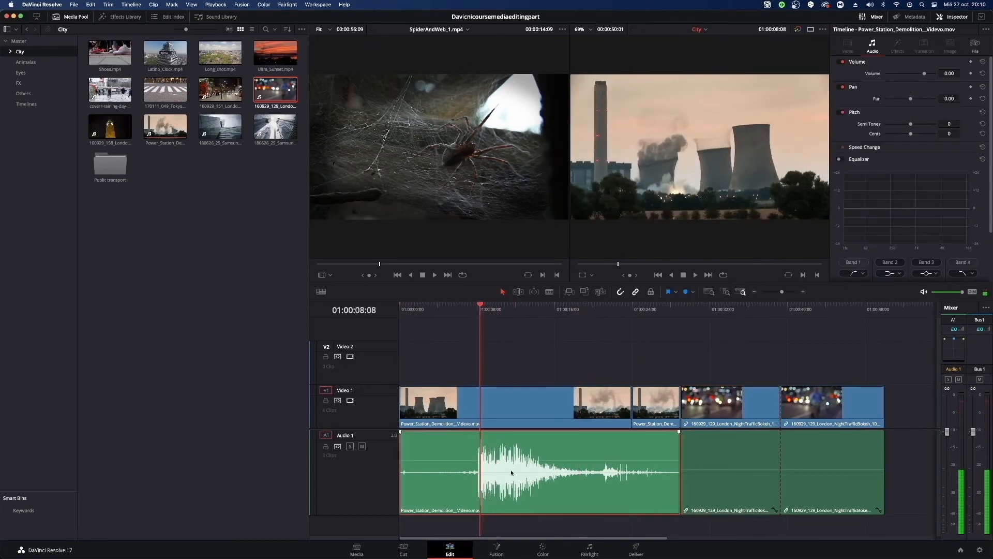
Add a blue flag to the selected Power_Station_Demolition audio on Audio 1 and clear all its flags.
click(676, 293)
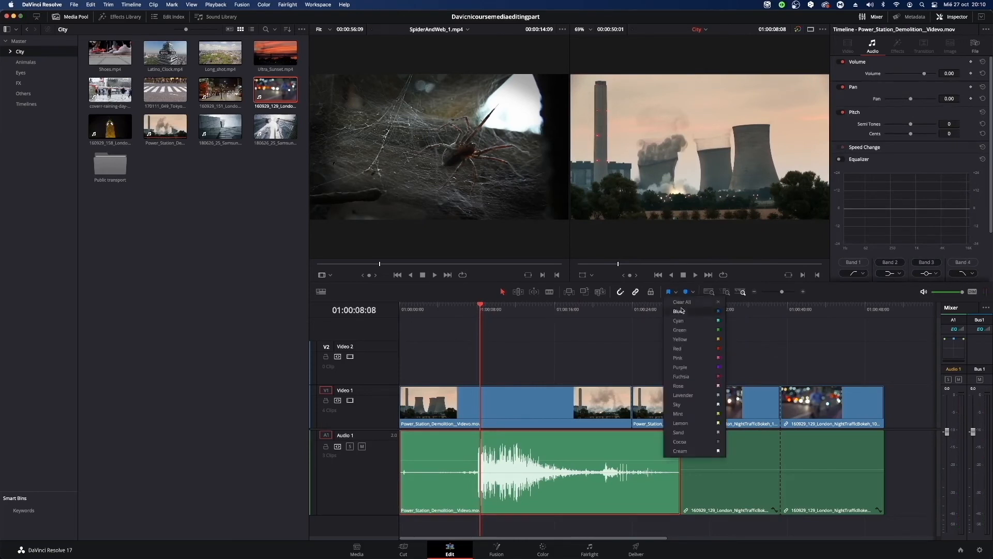
click(679, 312)
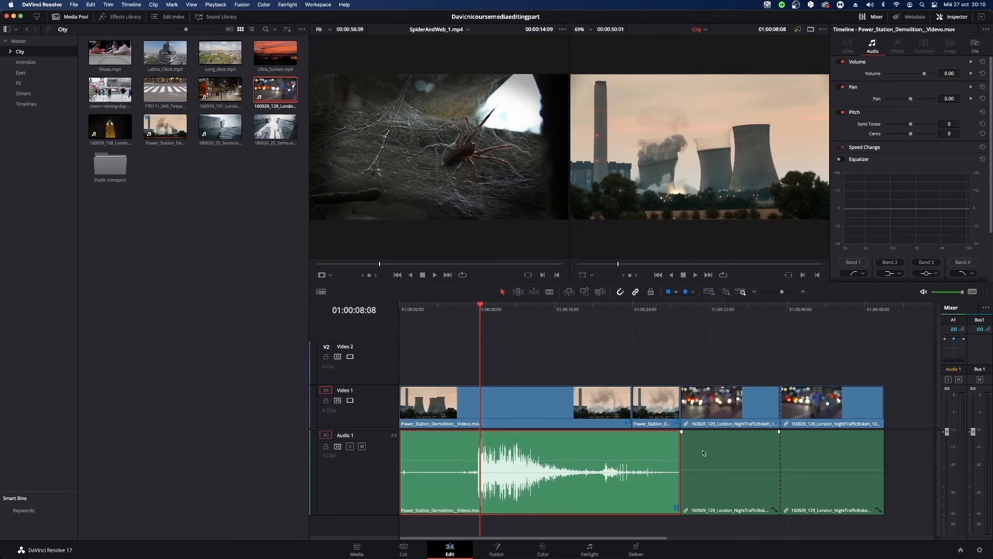
click(677, 292)
click(681, 302)
Add blue markers at 01:00:08:08 to the Power_Station_Demolition audio and the first Power_Station_Demolition video clip.
click(693, 293)
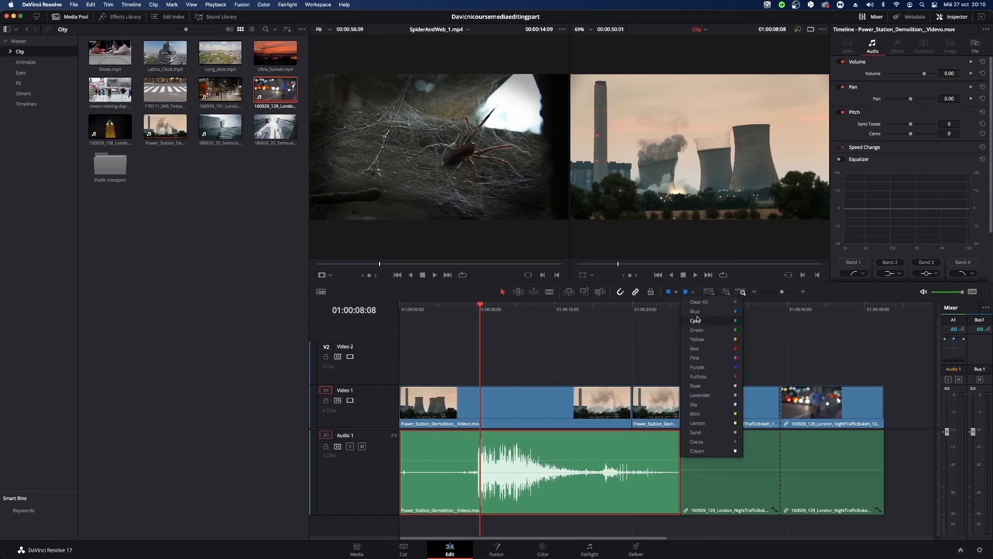
click(696, 311)
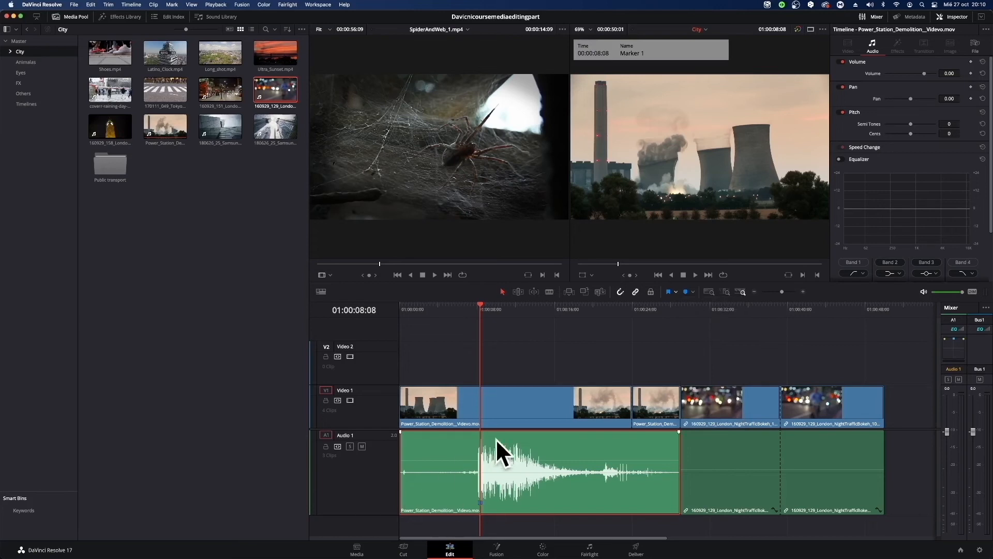
mouse_move(479, 314)
mouse_down()
mouse_move(503, 314)
mouse_move(479, 317)
mouse_up()
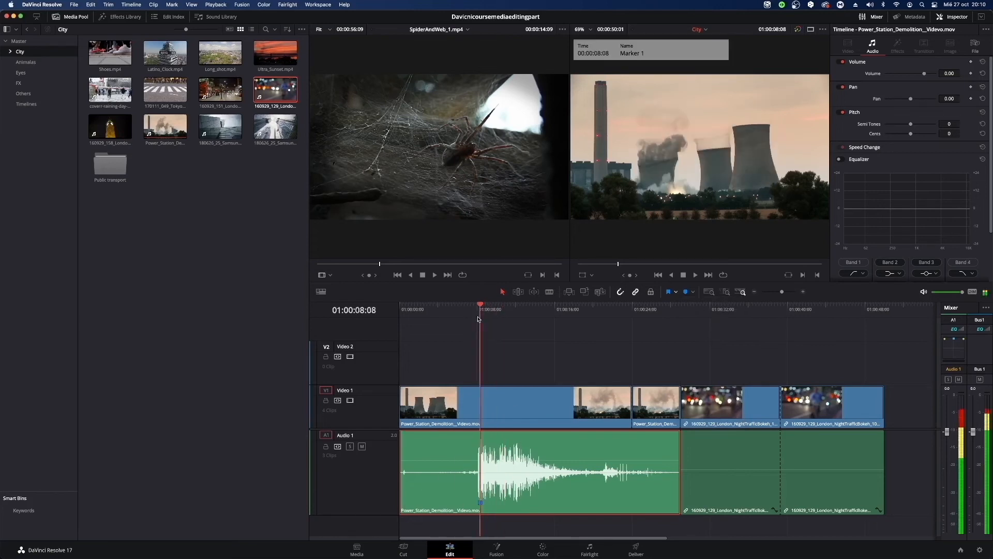
click(558, 408)
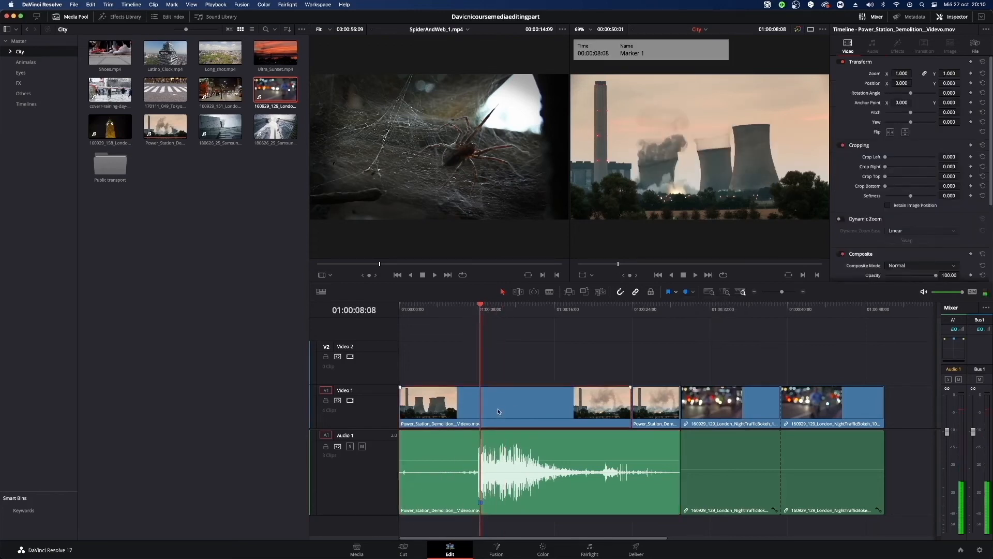
click(693, 293)
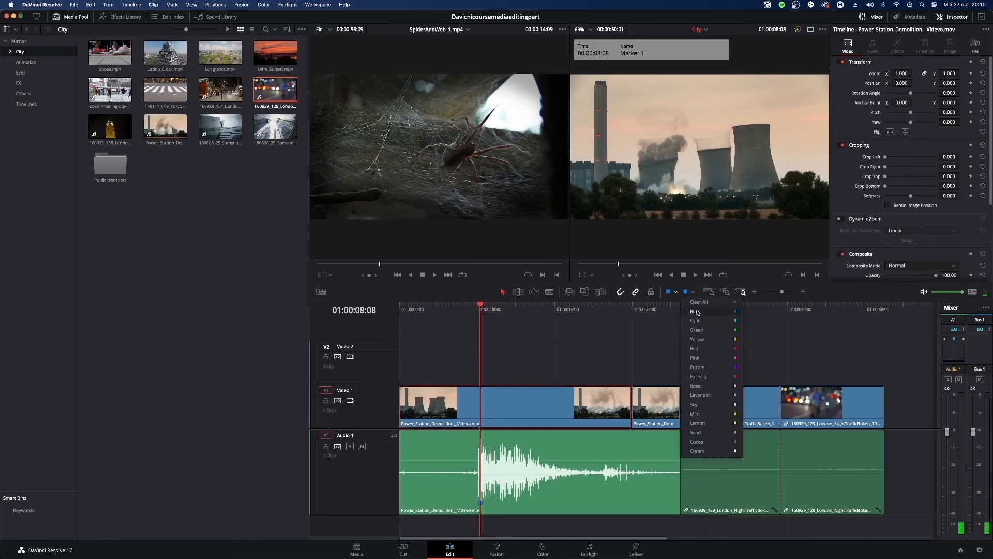
click(703, 310)
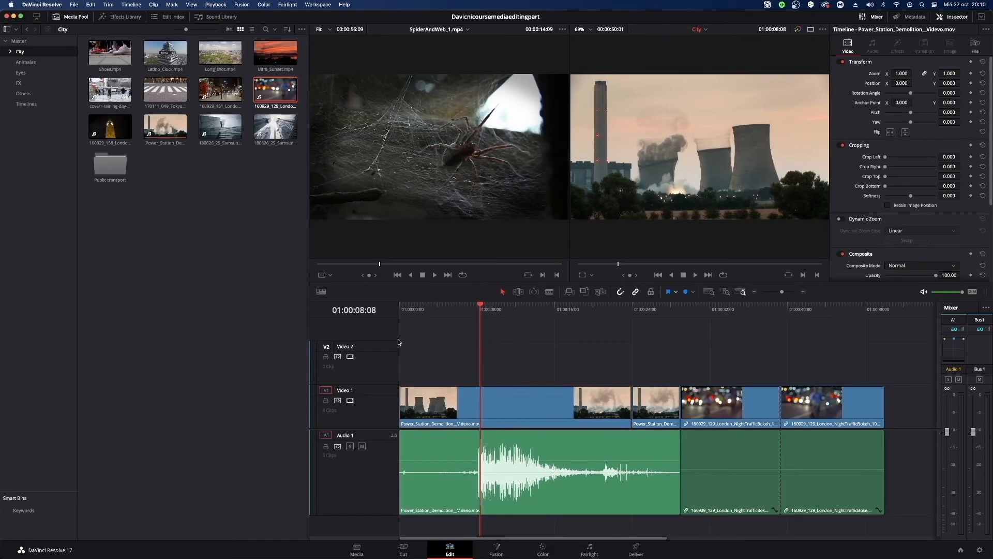
Flag both Power_Station_Demolition video clips and their audio blue together.
drag(436, 348, 669, 532)
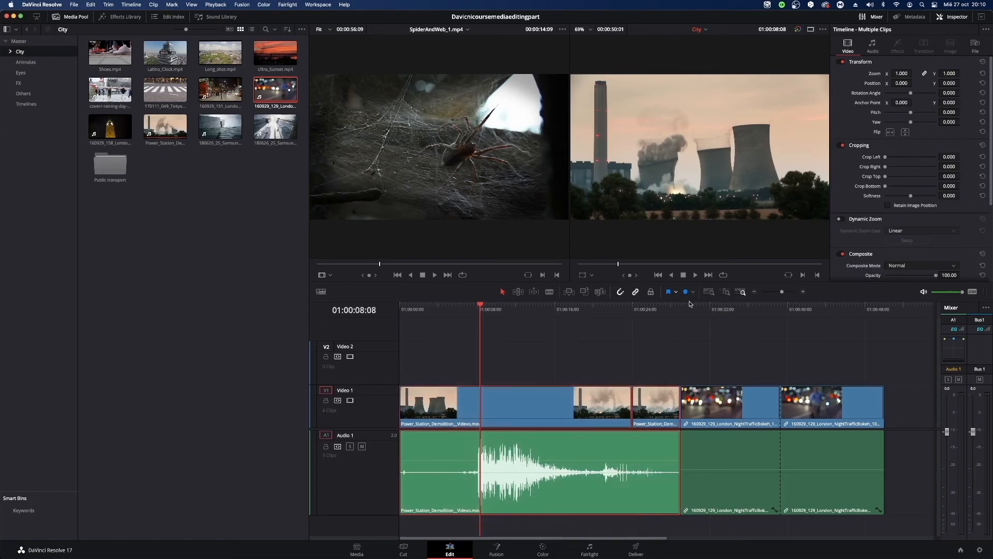
click(675, 294)
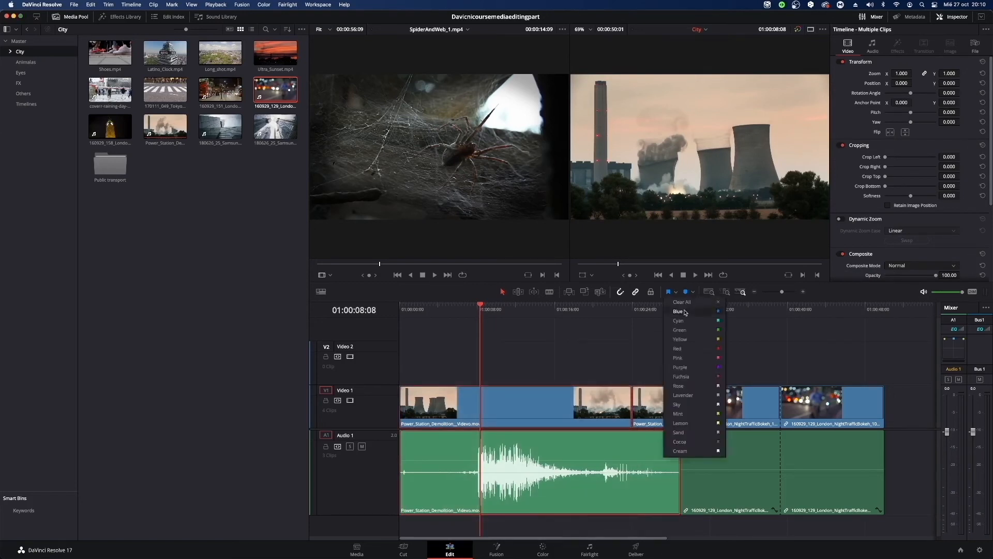
click(685, 312)
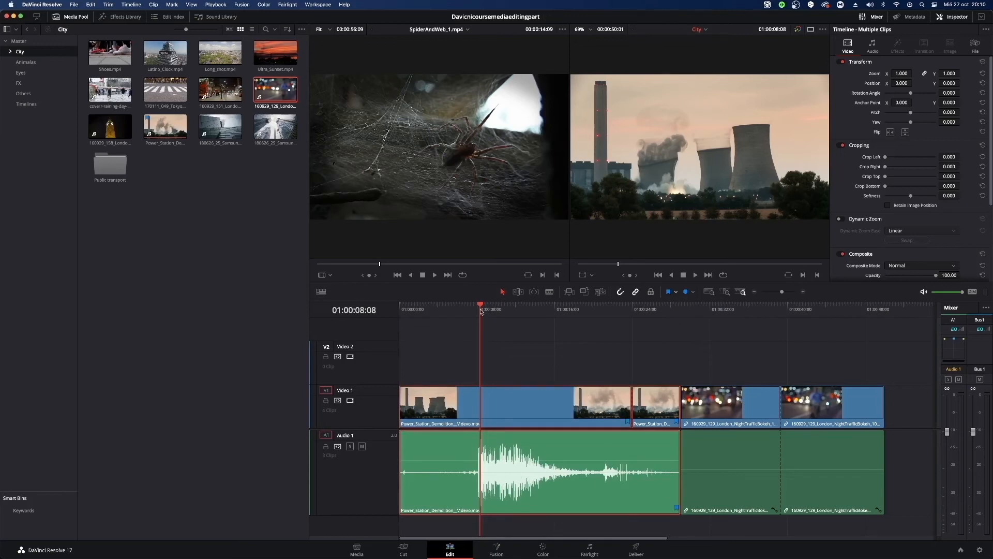
Place the playhead at 01:00:08:05 and add a blue marker there to the Power_Station_Demolition audio.
drag(508, 308, 520, 308)
click(590, 531)
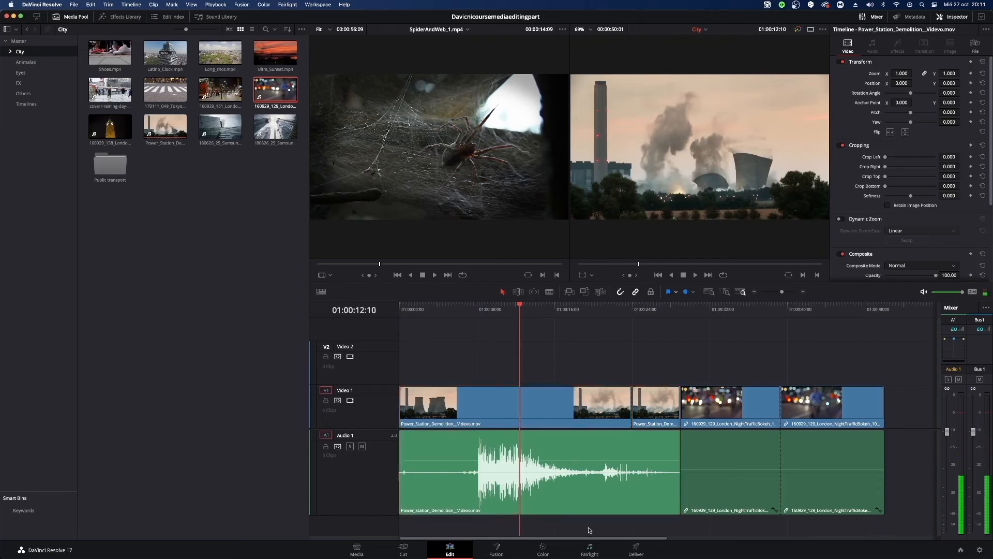
click(516, 309)
drag(516, 310, 479, 324)
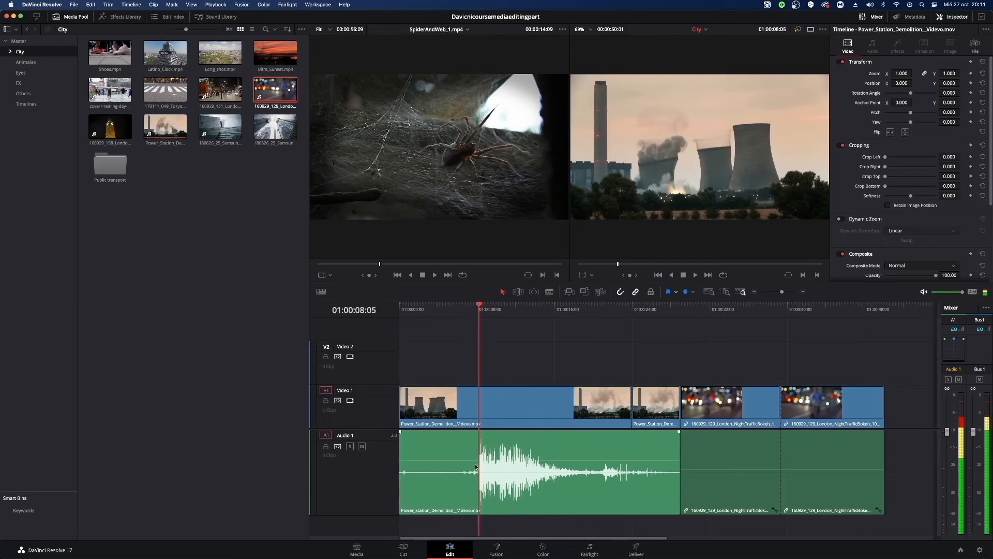
click(509, 455)
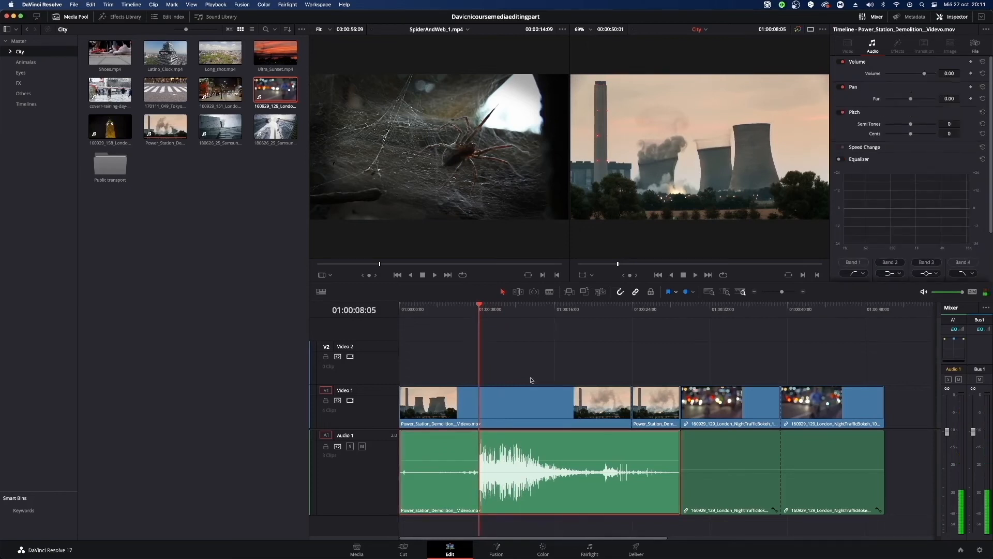
click(693, 292)
click(696, 312)
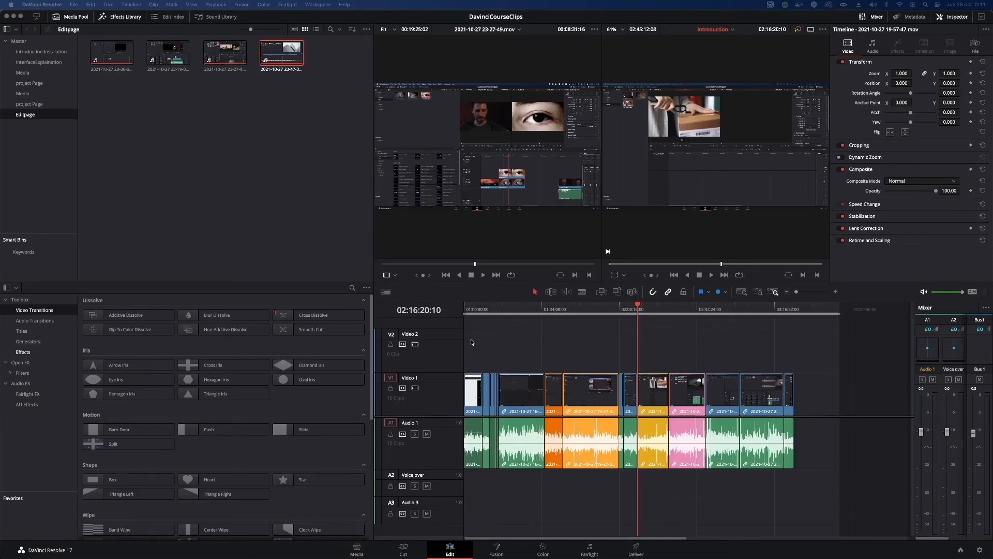
Place the playhead at 02:16:20:10 on the Introduction timeline and add a red marker to the timeline ruler.
drag(639, 310, 795, 310)
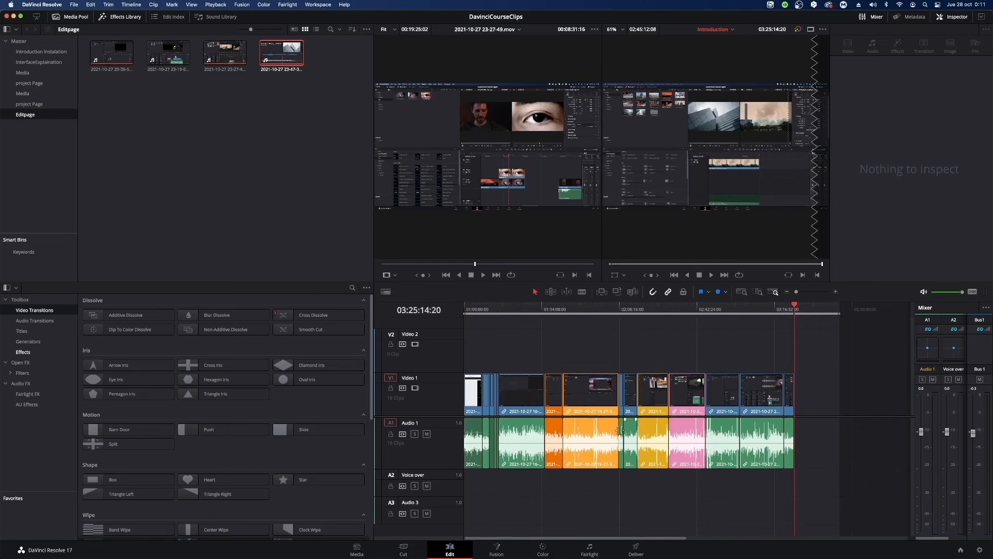
click(638, 309)
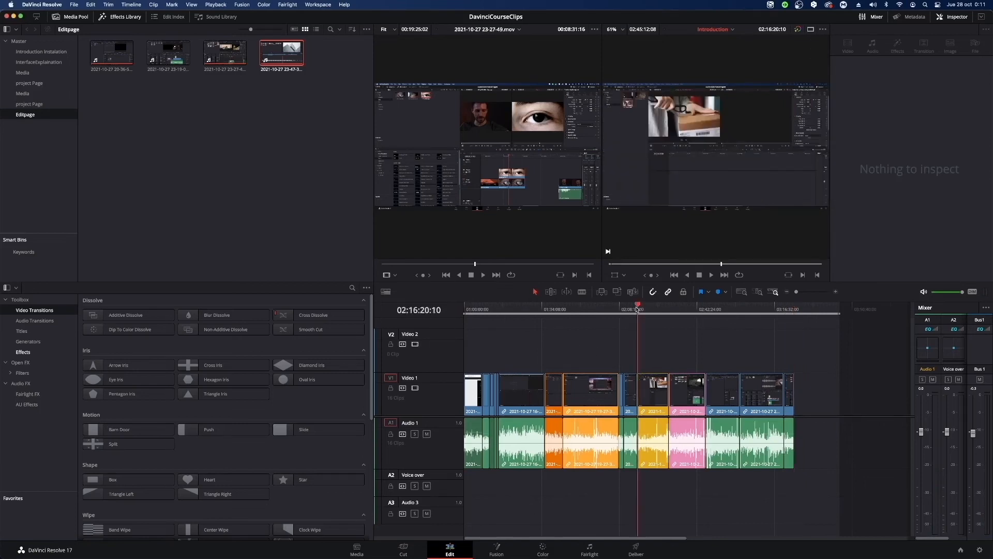
click(676, 390)
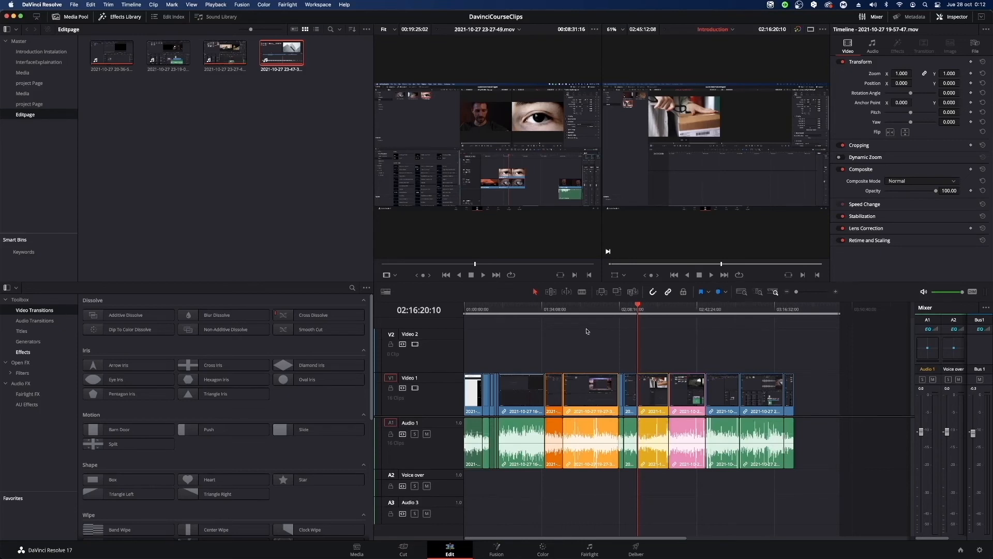
click(726, 292)
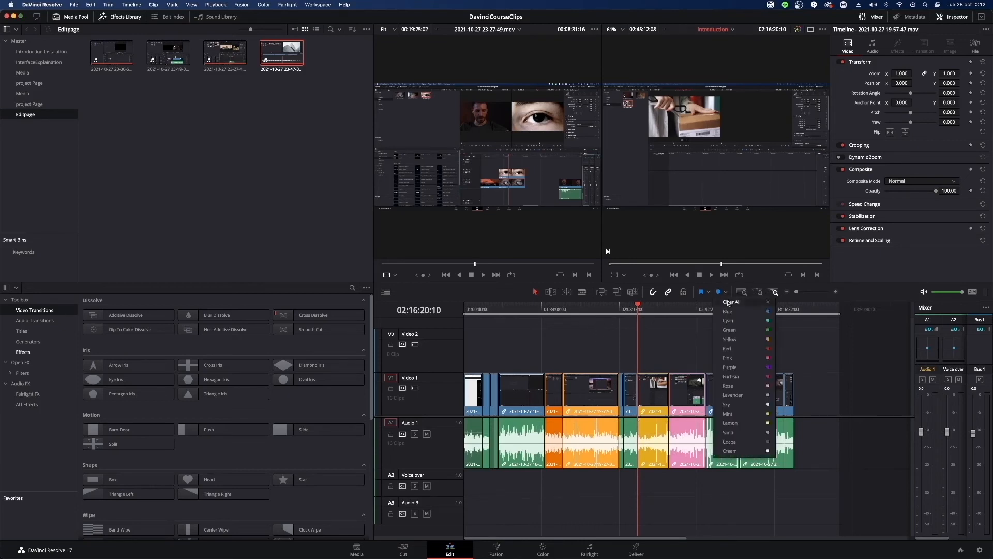
click(727, 348)
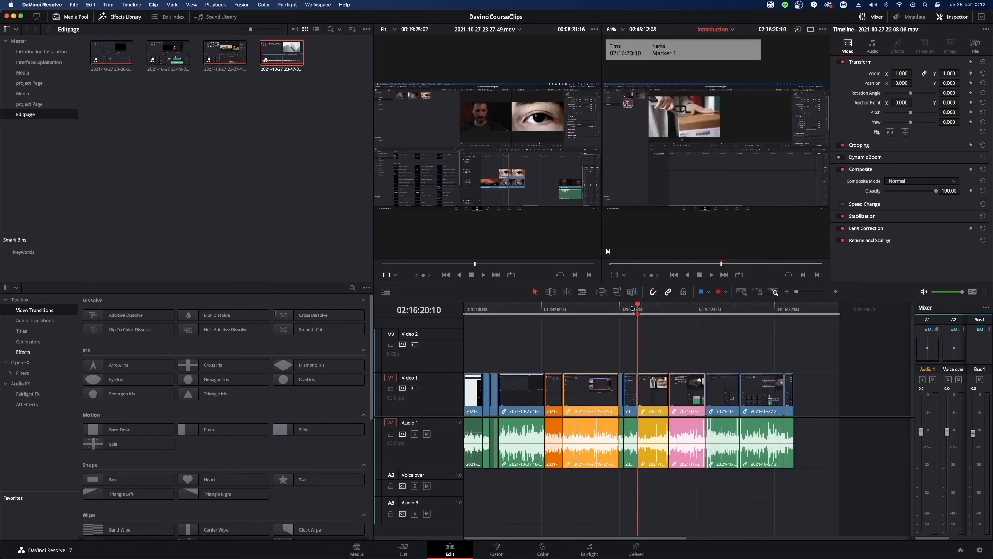
Add another red marker to the timeline ruler at 01:13:32:16.
mouse_move(640, 307)
mouse_down()
mouse_move(686, 319)
mouse_move(490, 325)
mouse_move(526, 332)
mouse_move(465, 335)
mouse_move(494, 335)
mouse_up()
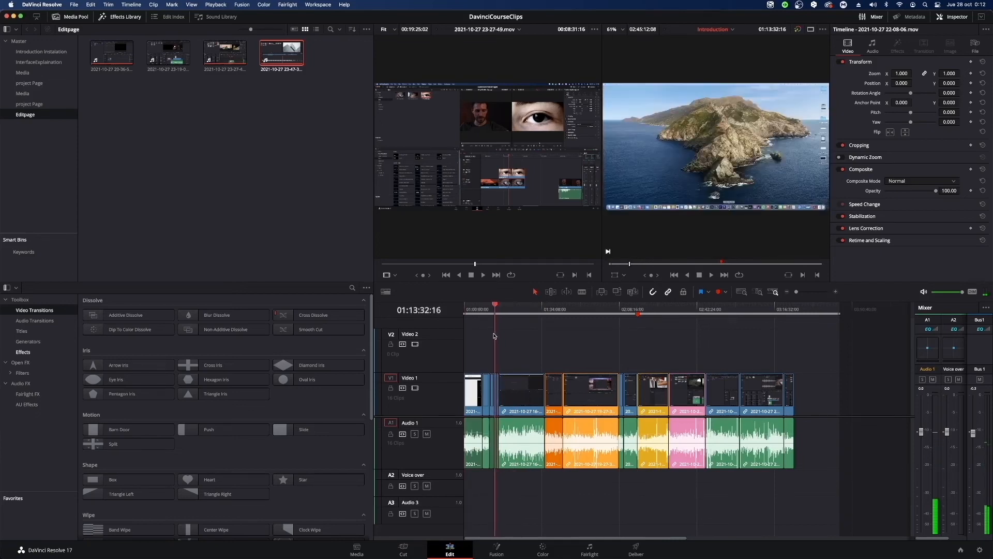
click(725, 292)
click(735, 339)
Scrub the timeline around the two red markers and return the playhead to the marker at 02:16:20:10.
drag(499, 302, 593, 310)
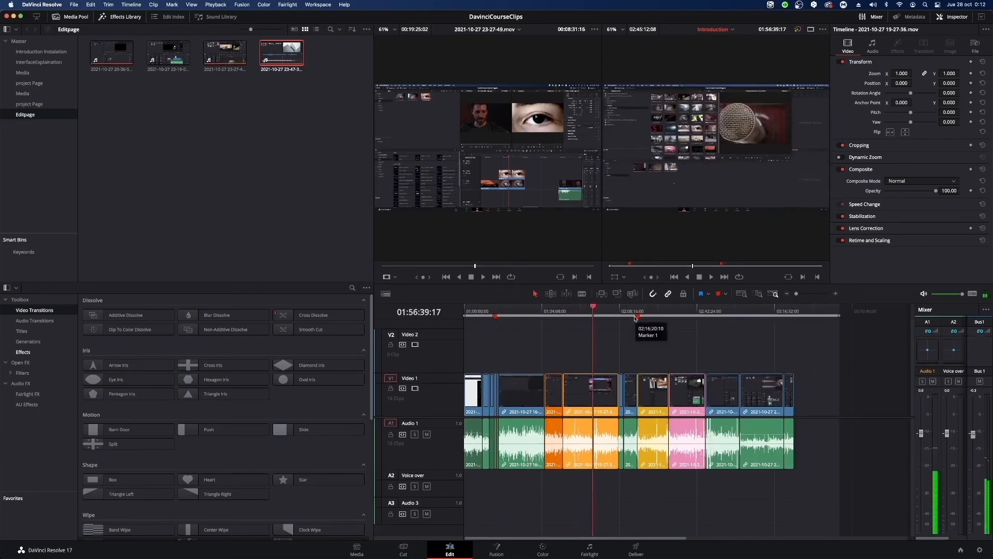
click(670, 311)
drag(672, 321, 507, 312)
click(638, 313)
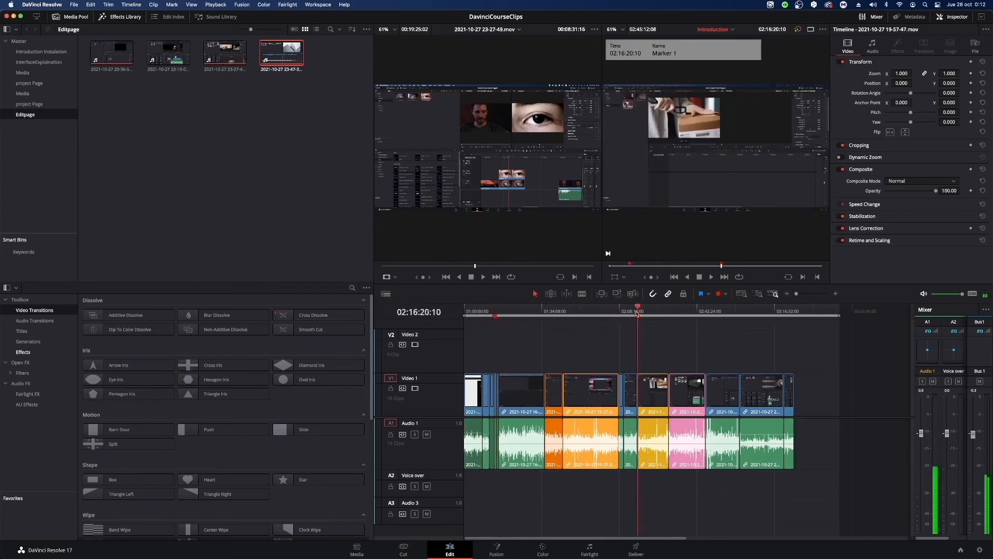
click(706, 311)
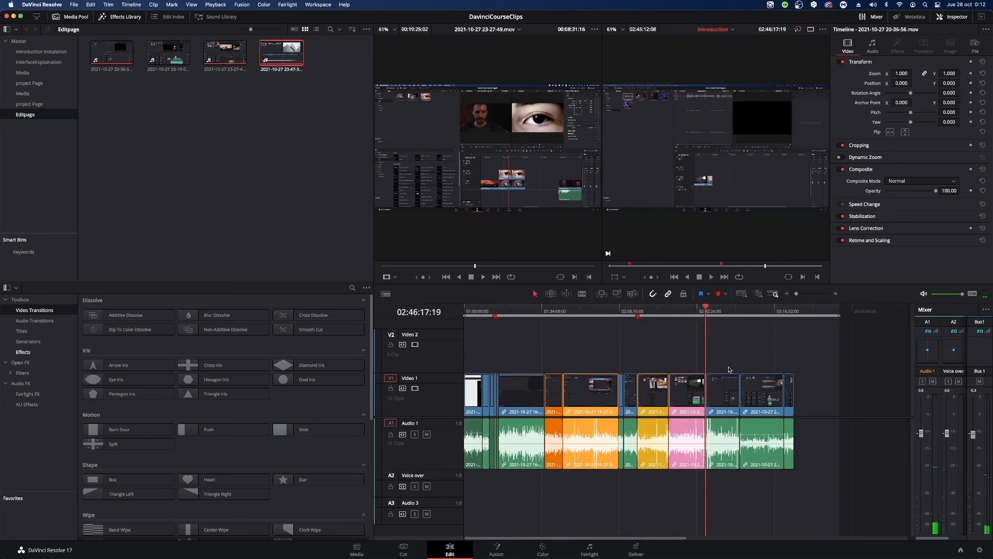
click(719, 311)
click(724, 294)
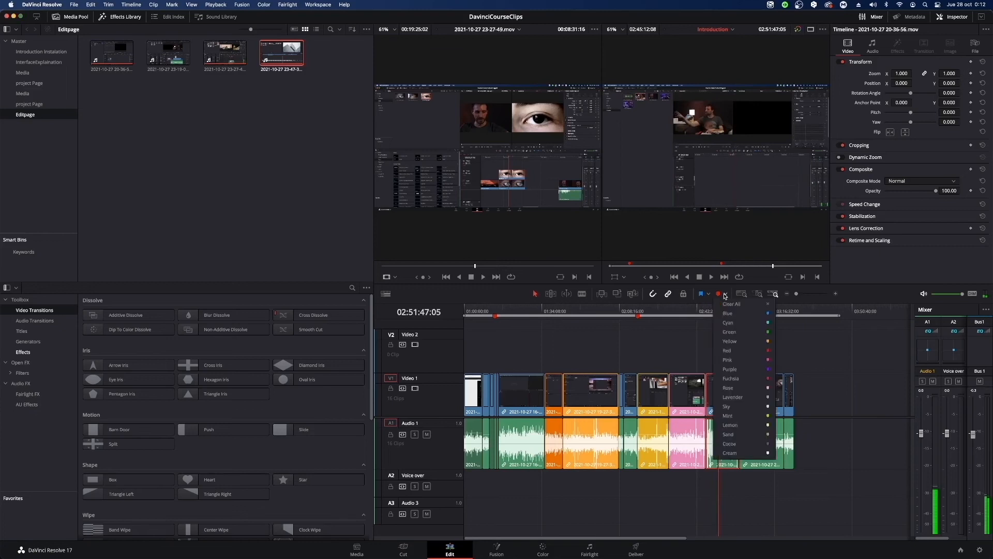
click(720, 407)
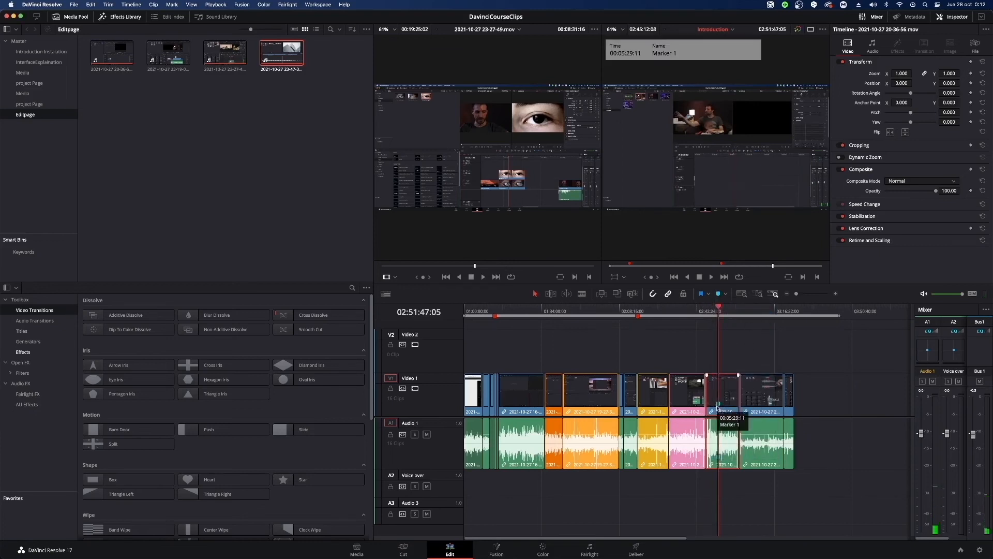
drag(797, 294, 811, 294)
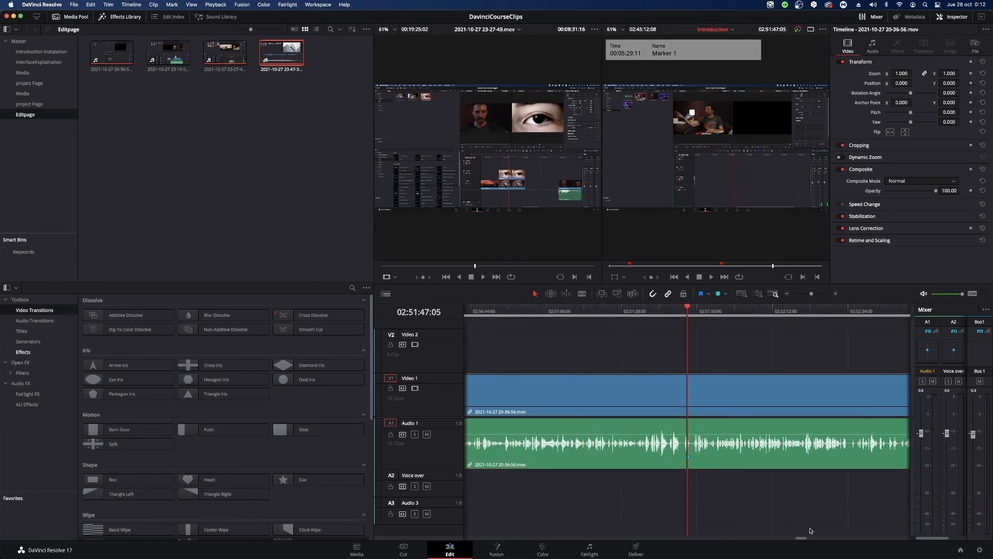
click(688, 457)
key(BackSpace)
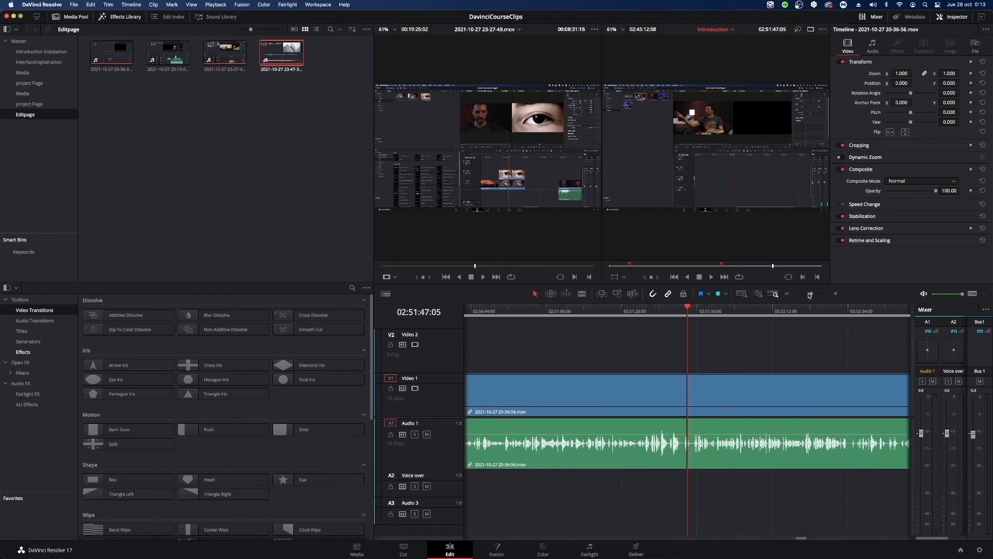
Rename the red timeline marker at 02:16:20:10 to Editing.
mouse_move(809, 295)
mouse_down()
mouse_move(787, 299)
mouse_move(798, 299)
mouse_up()
drag(609, 313, 573, 313)
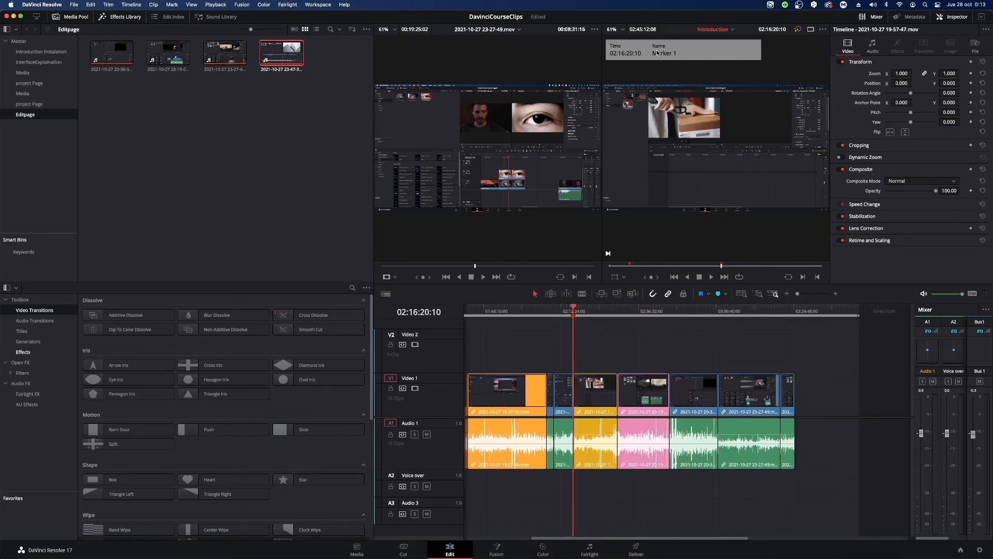
right_click(577, 316)
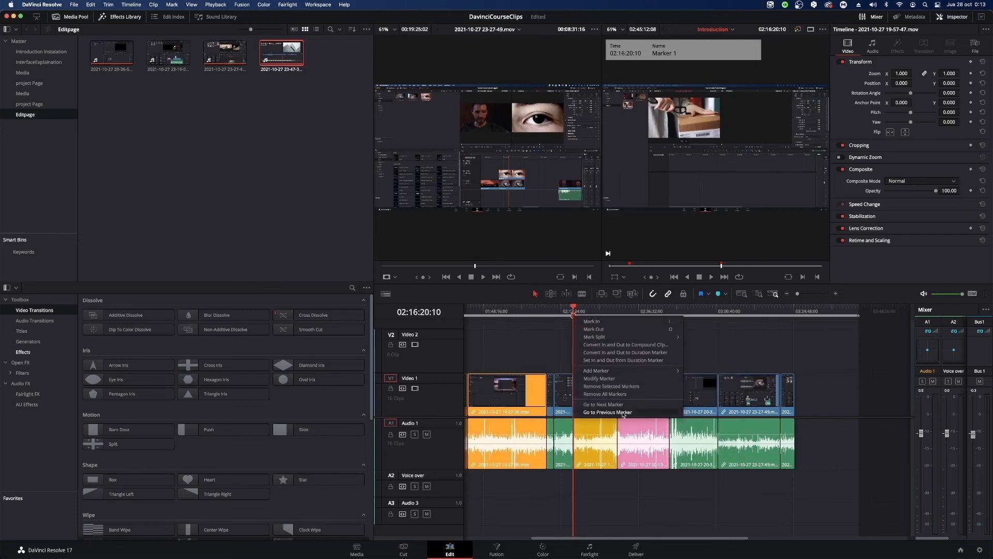
click(600, 378)
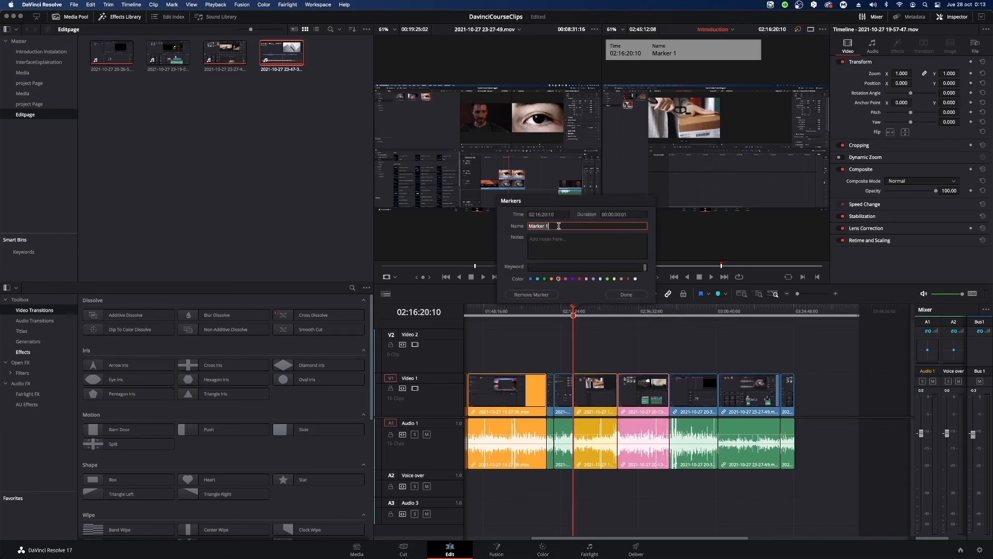
key(BackSpace)
key(Return)
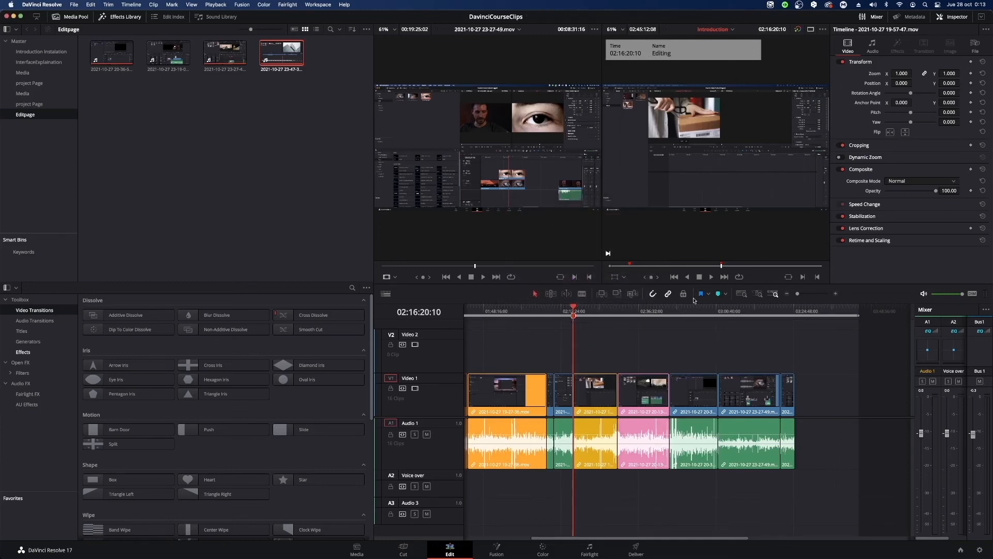
Shift the Ultra_Sunset, Cars_Timelapse and Digital_Clock clips together later on the City timeline, leaving a gap of about 6 seconds.
drag(666, 542, 428, 500)
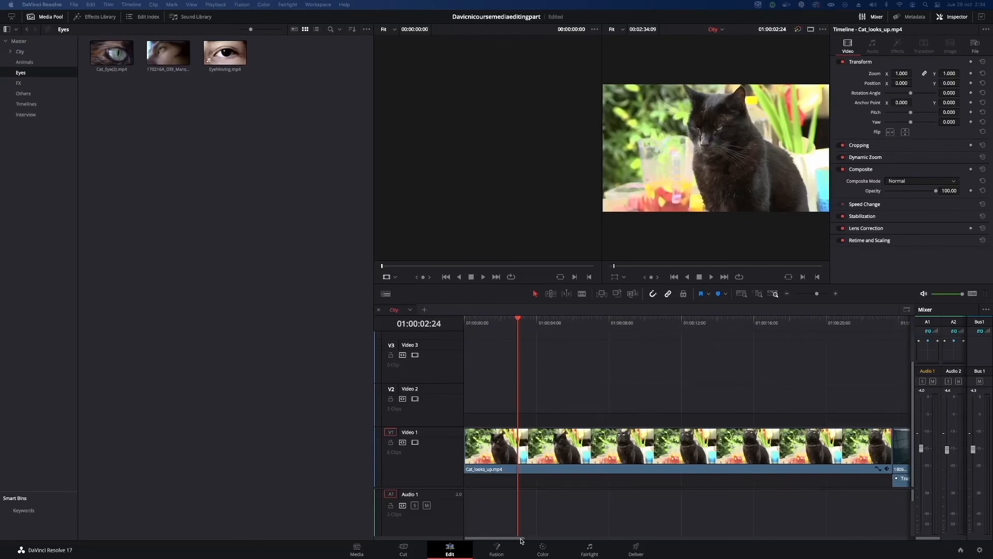
drag(521, 541, 654, 544)
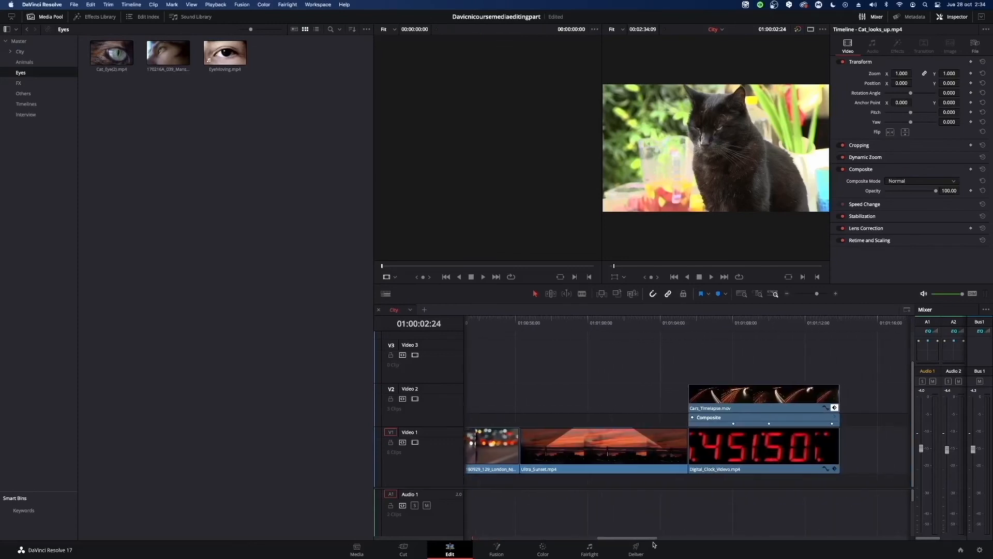
drag(587, 366, 746, 457)
drag(600, 448, 705, 450)
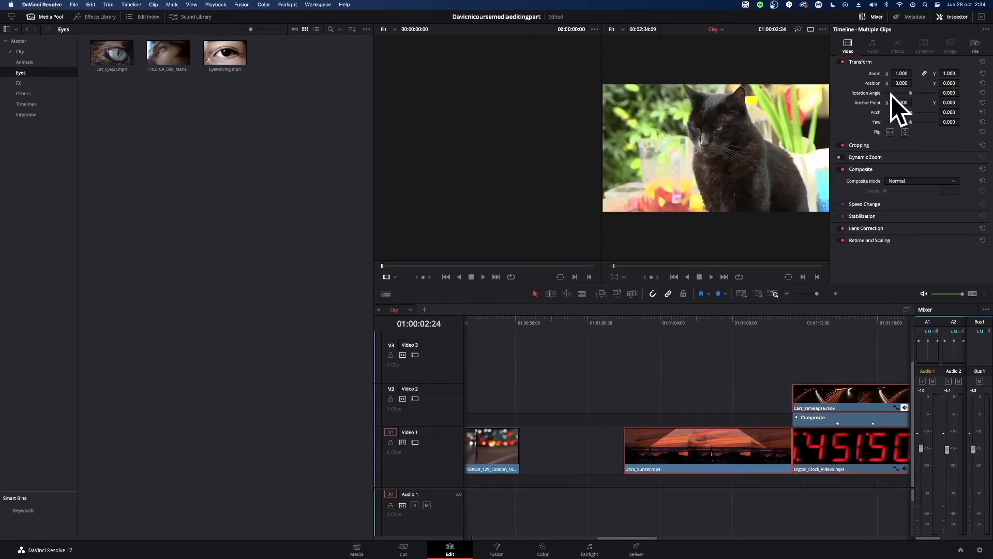
Open the City bin and load the Power_Station_Demolition__Videvo.mov clip into the source viewer.
click(24, 61)
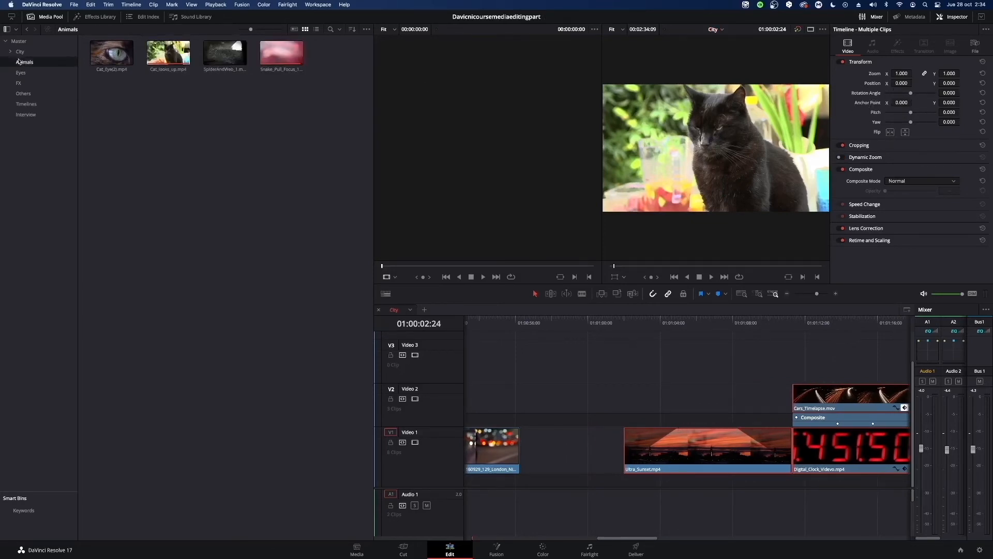
click(20, 52)
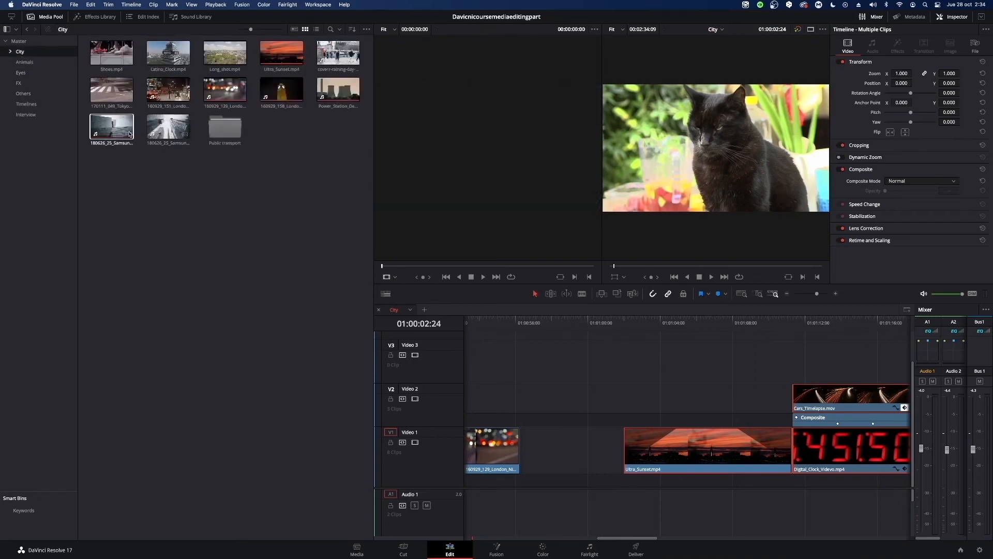
click(336, 94)
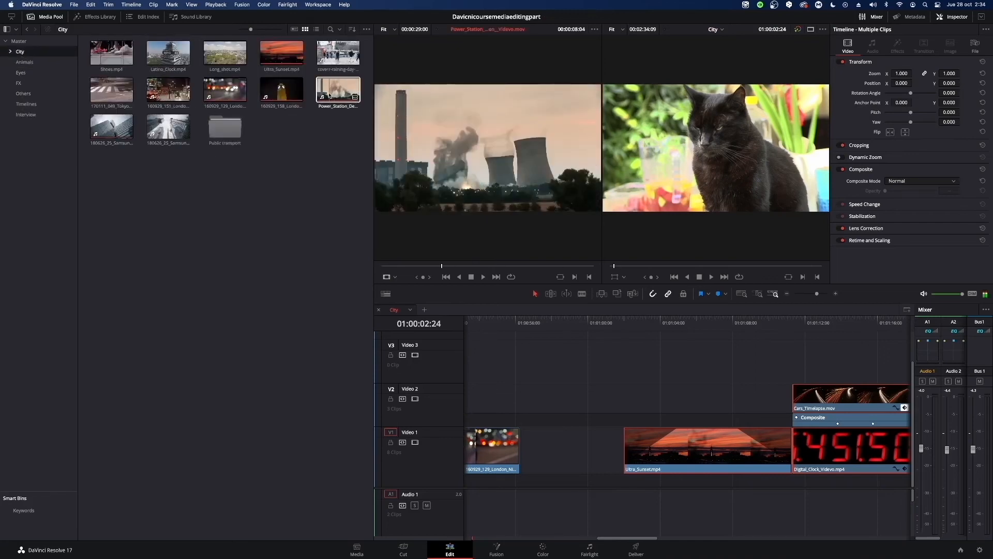
click(339, 93)
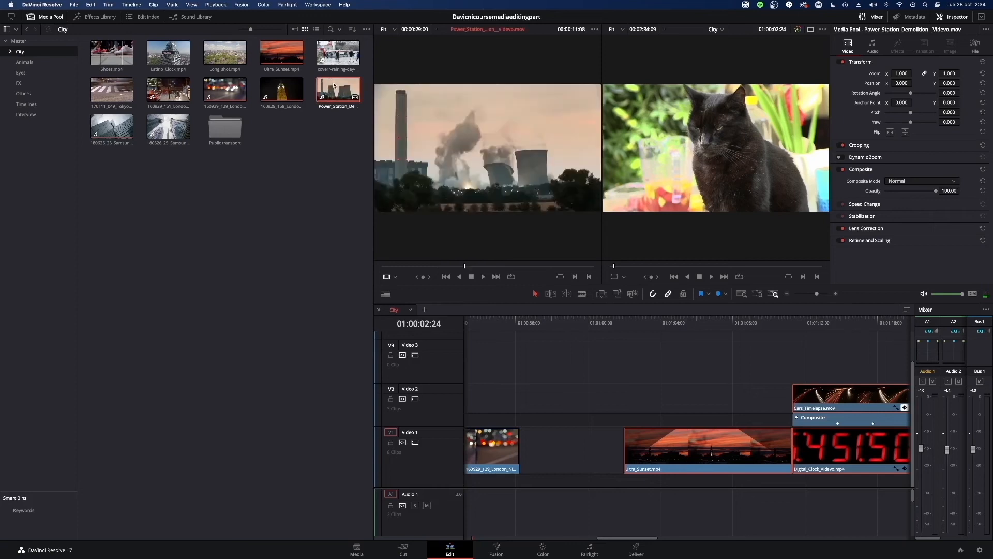
double_click(334, 86)
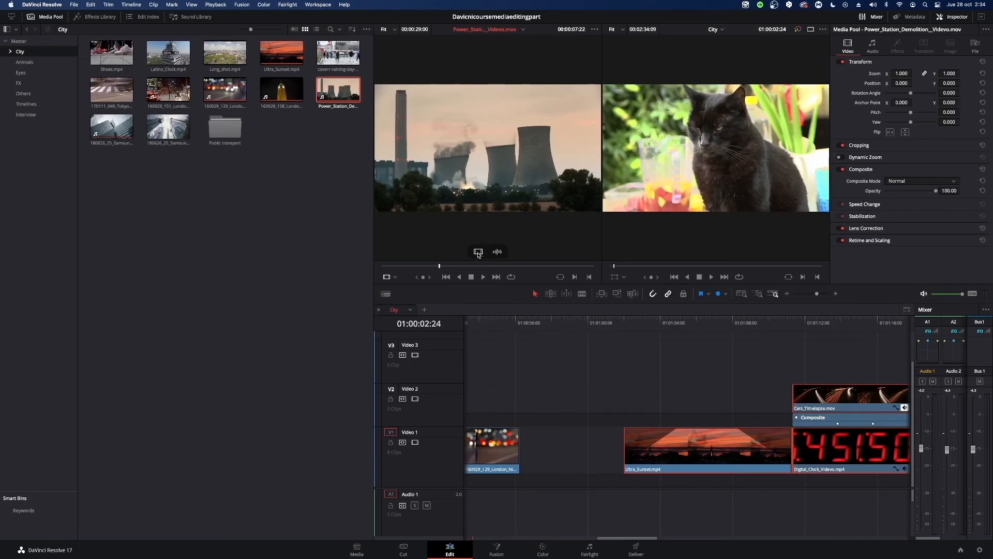
Add only the video of the Power Station clip to Video 1 at 01:05:04:21, and delete it again.
drag(478, 254, 461, 220)
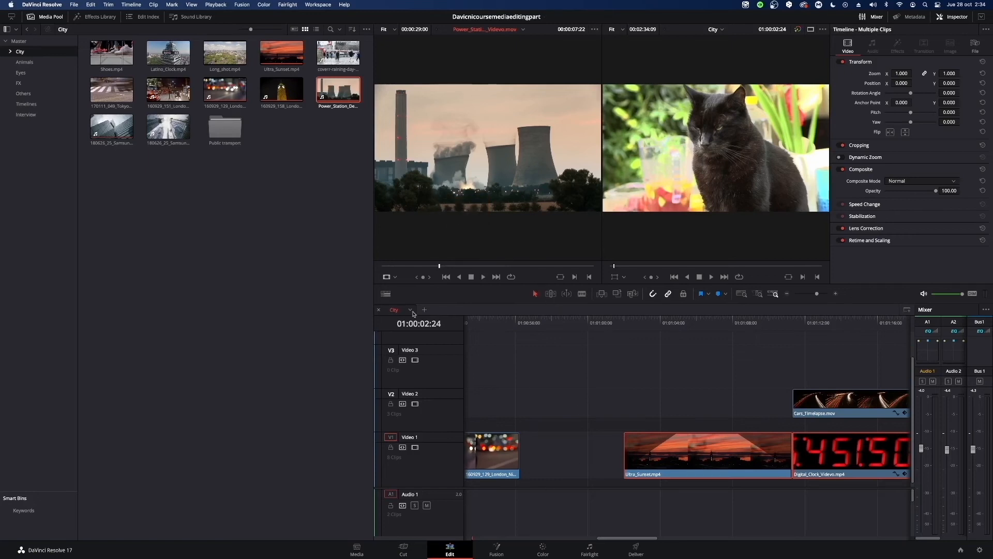
drag(819, 296, 806, 299)
click(604, 324)
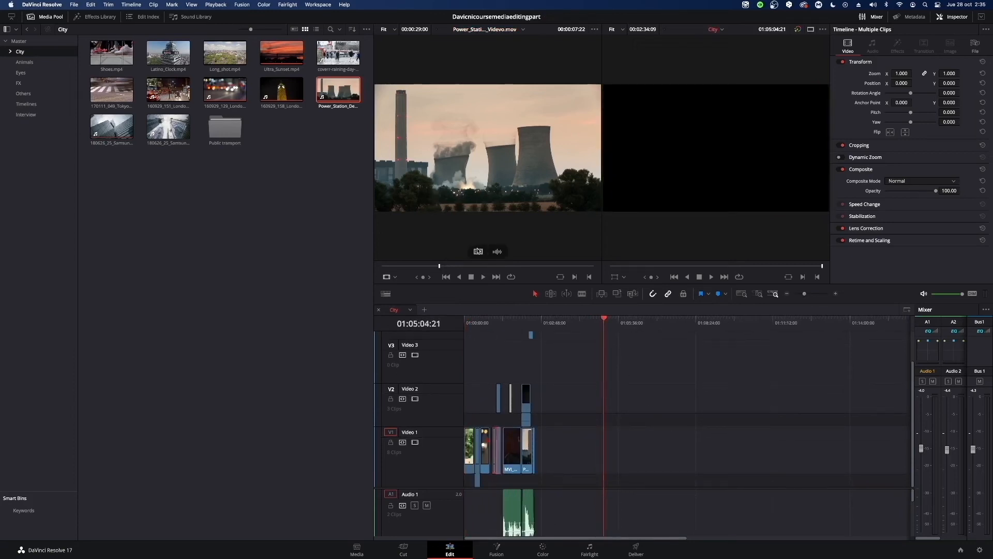
drag(478, 251, 612, 494)
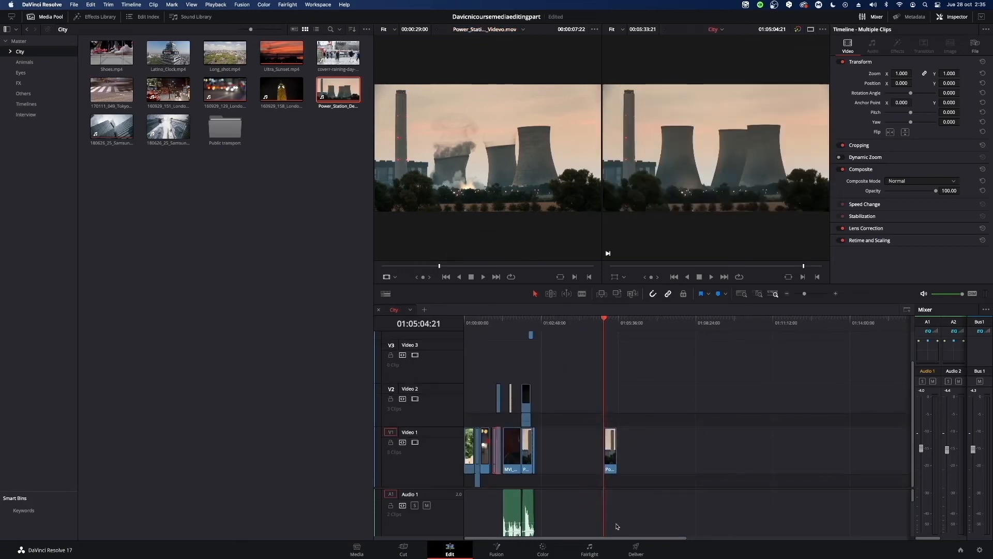
click(611, 440)
key(Delete)
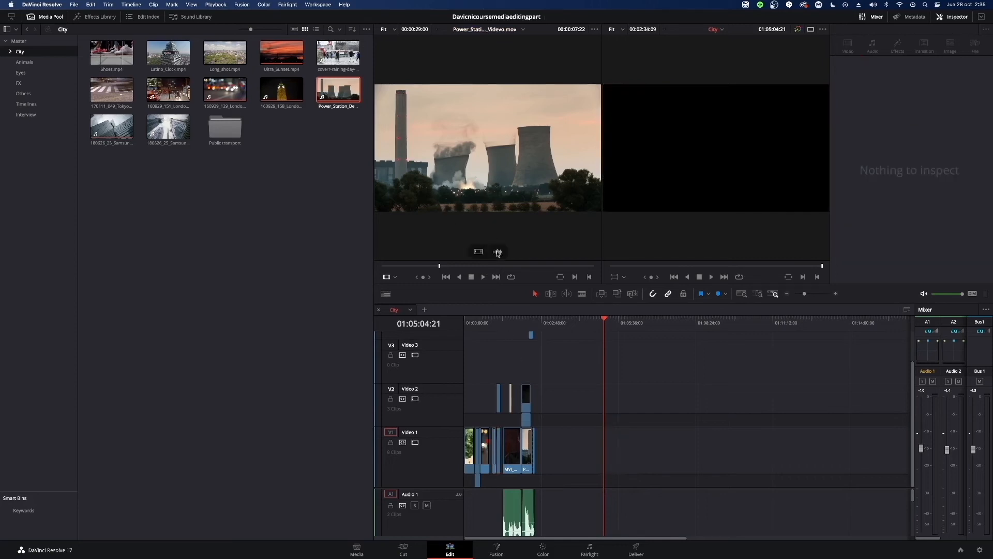
Add only the audio of the Power Station clip to Audio 1 at about 01:03:56:13, and delete it again.
click(497, 253)
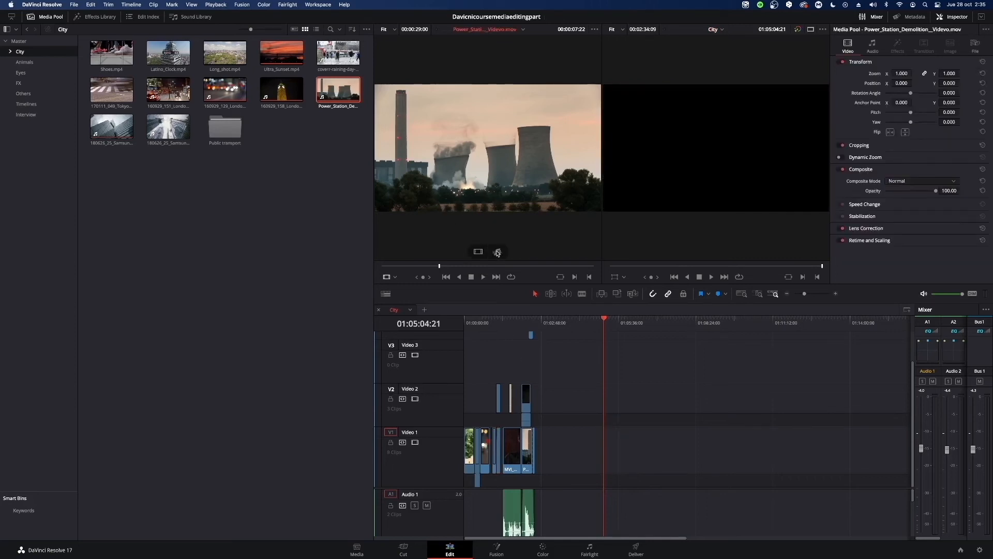
drag(498, 253, 579, 501)
click(578, 501)
click(573, 323)
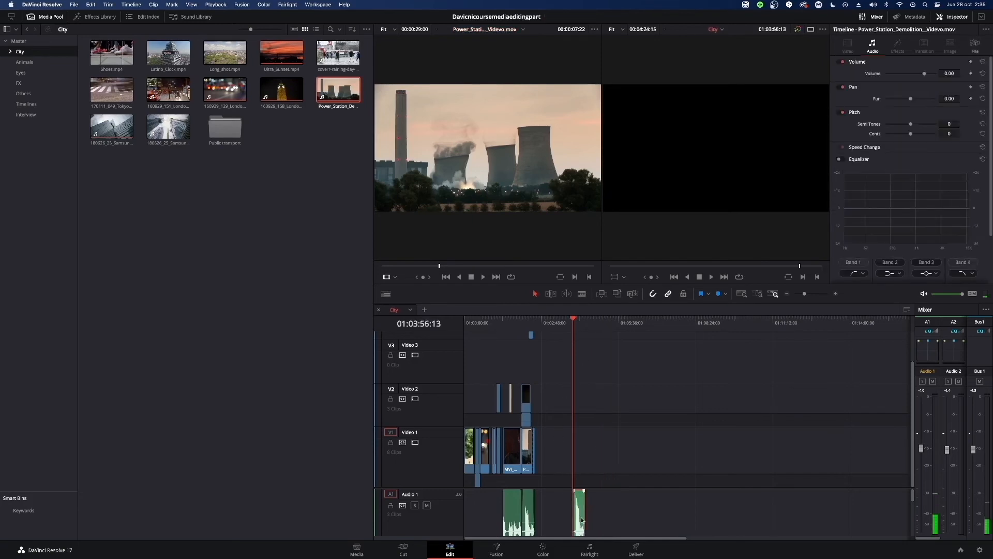
key(BackSpace)
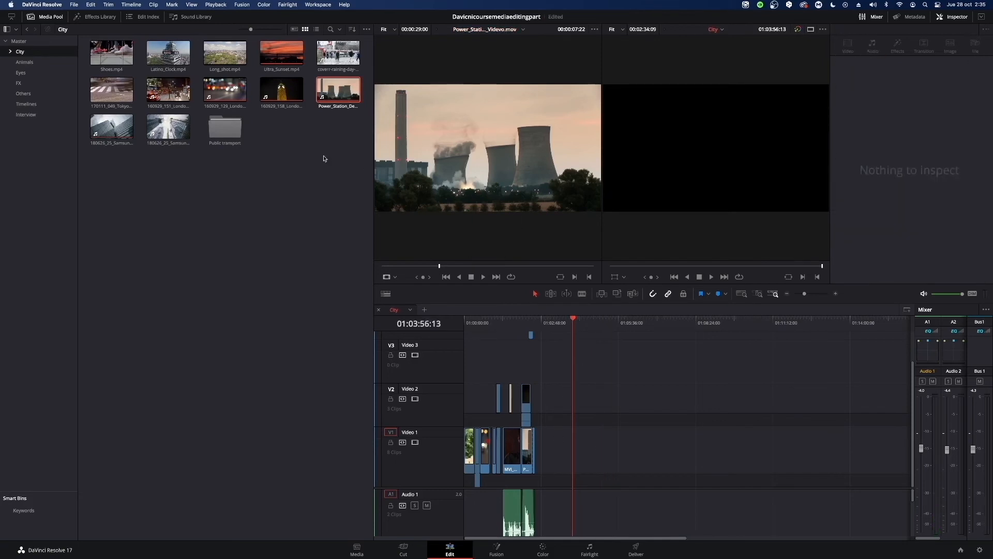
Preview other City bin clips and place only the Power Station clip's video on Video 1, well after the existing clips.
click(176, 102)
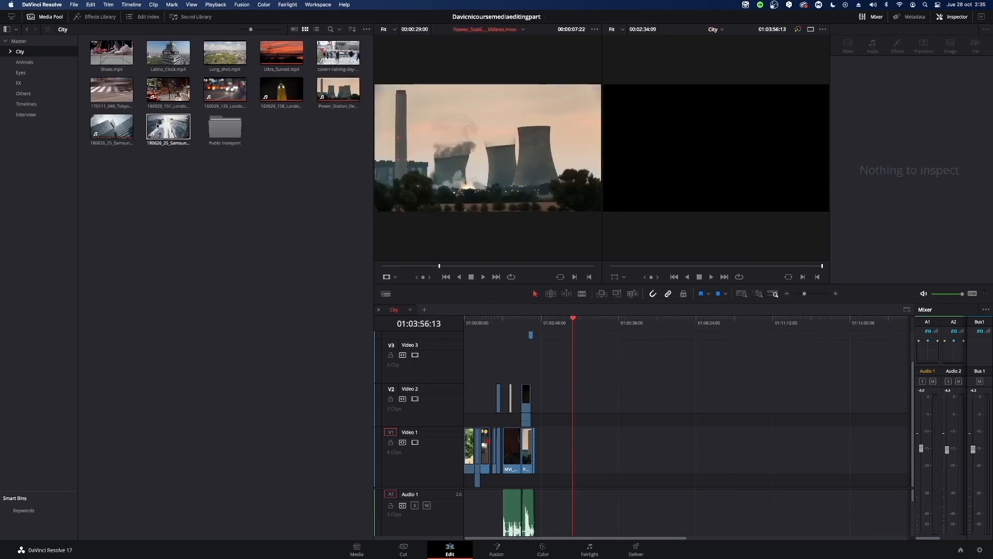
click(168, 53)
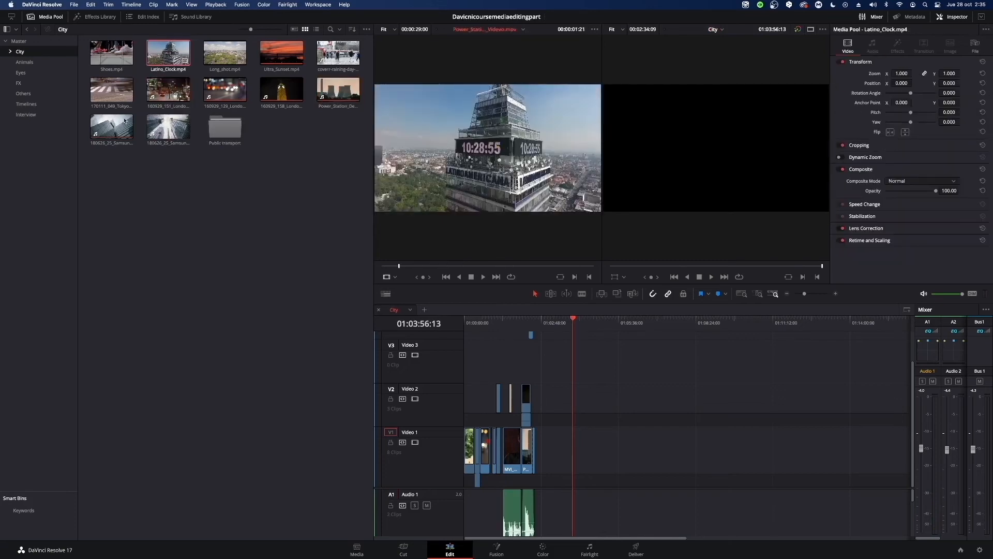
click(113, 131)
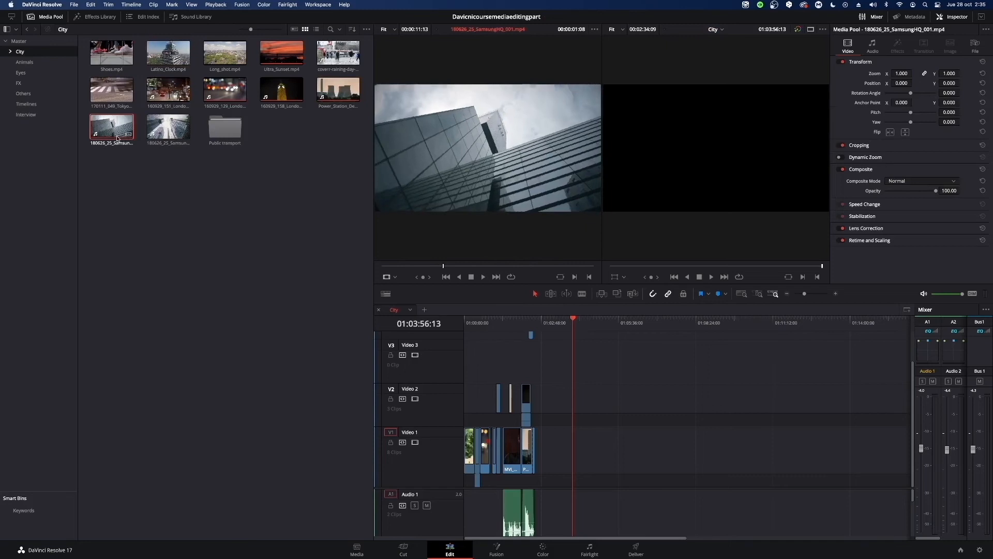
mouse_move(495, 252)
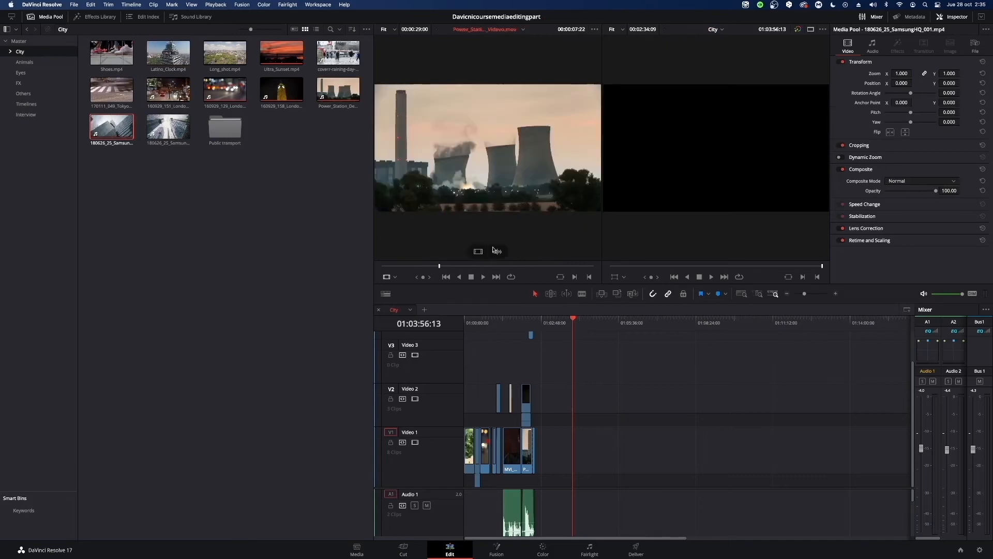
drag(479, 252, 630, 478)
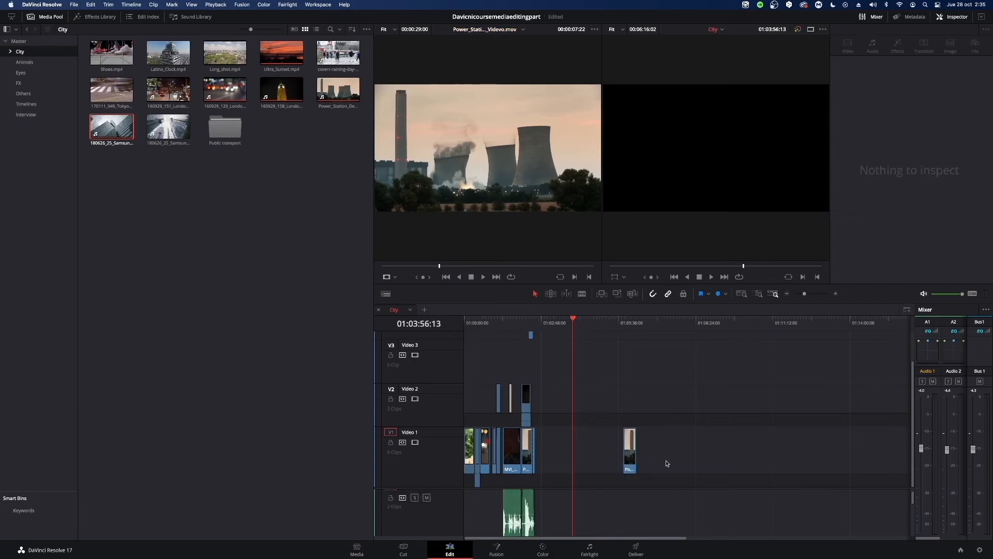
click(626, 458)
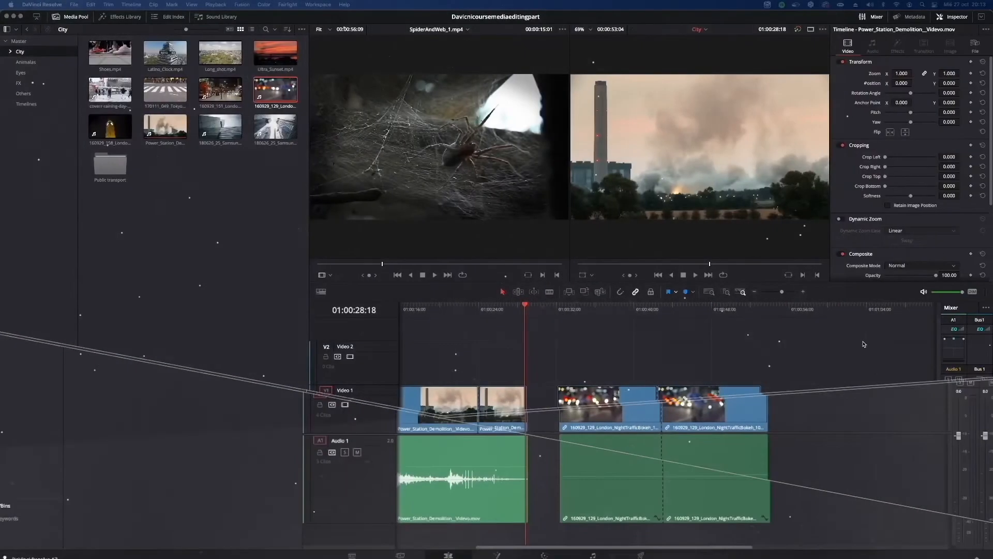
Set the playhead to 01:00:26:11 and turn on timeline snapping.
drag(528, 303, 502, 304)
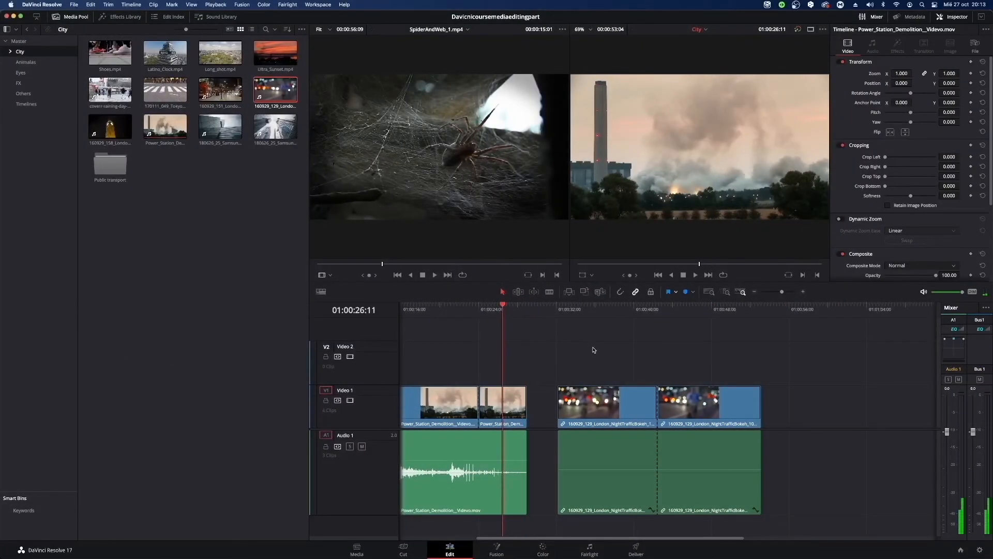
drag(569, 336, 662, 434)
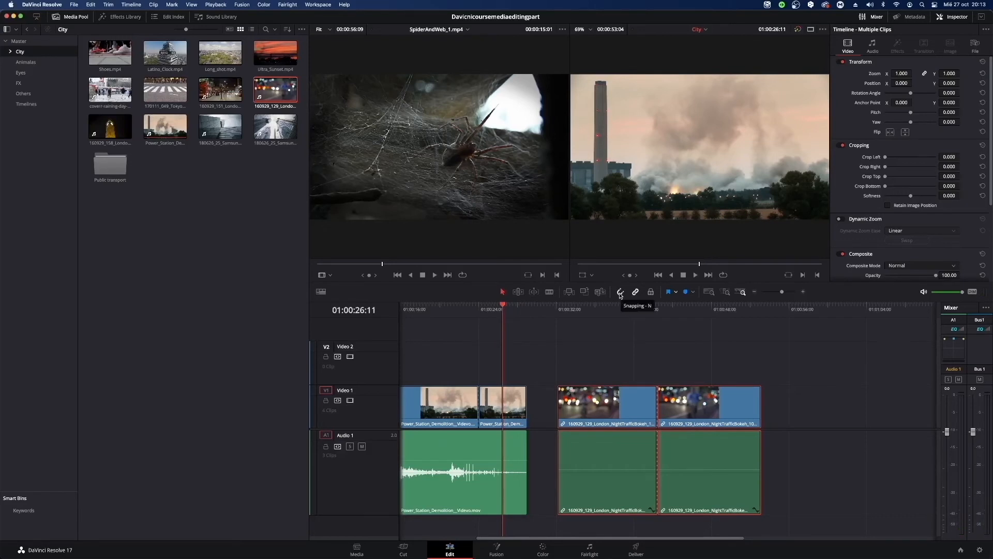
click(620, 293)
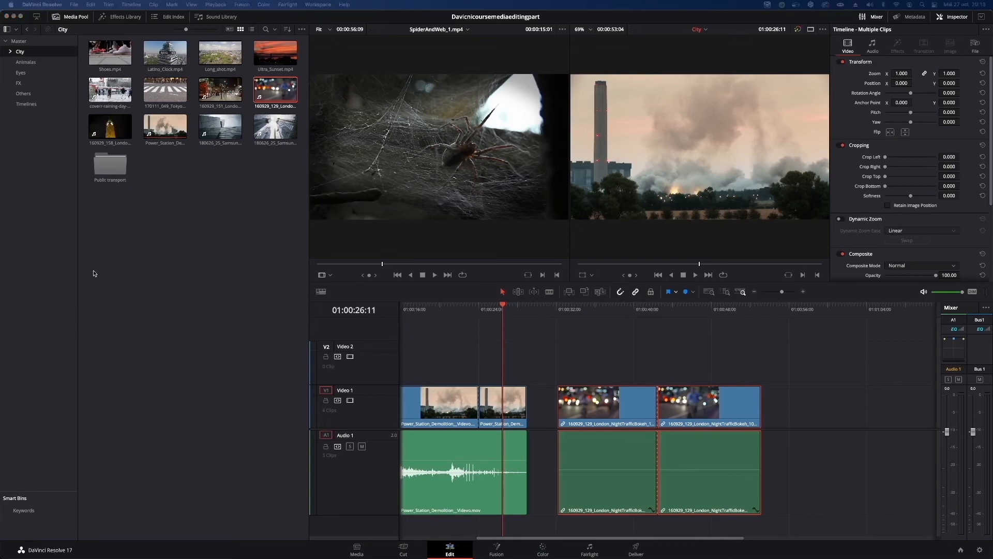
Snap the first London night traffic clip to the end of the Power Station clip and the second one to the first.
click(636, 395)
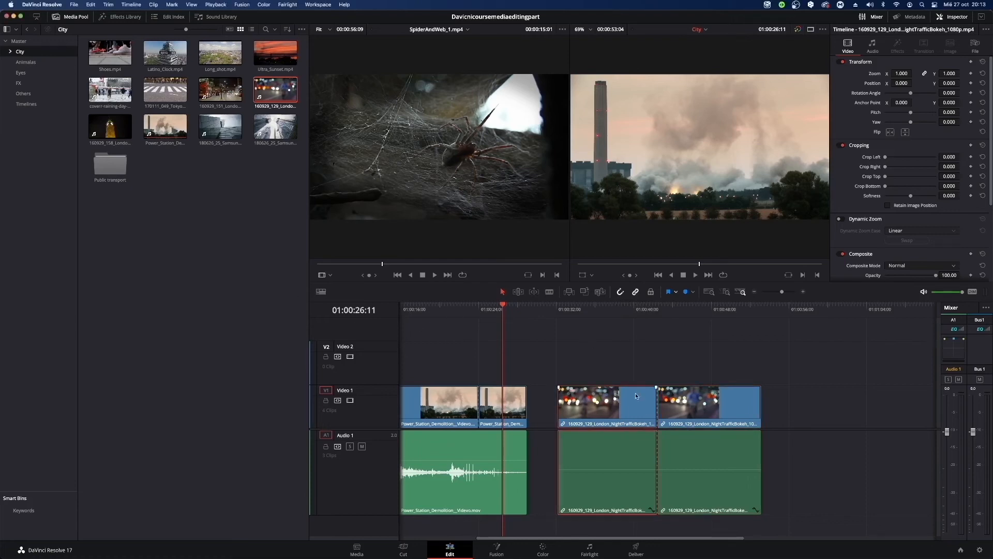
drag(612, 419, 589, 419)
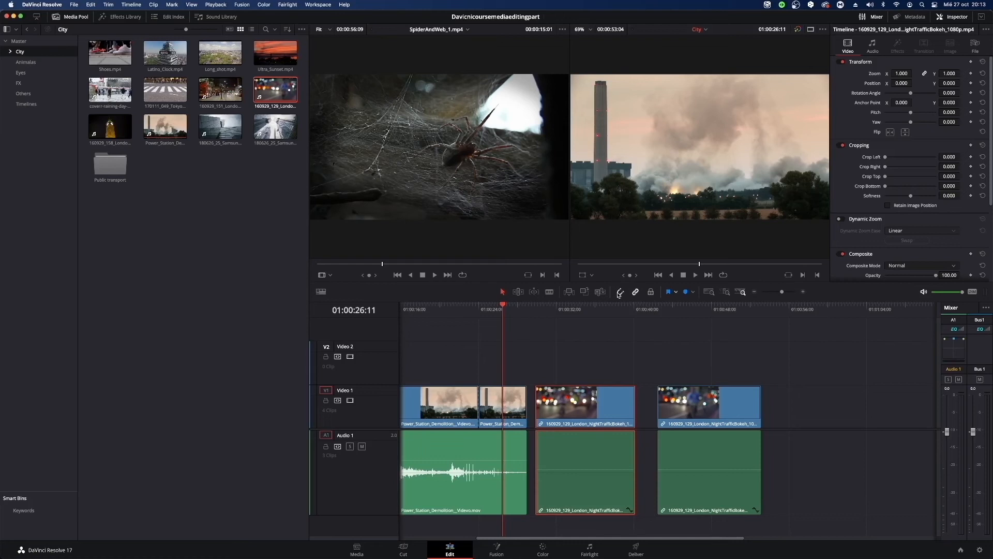
drag(601, 408, 598, 410)
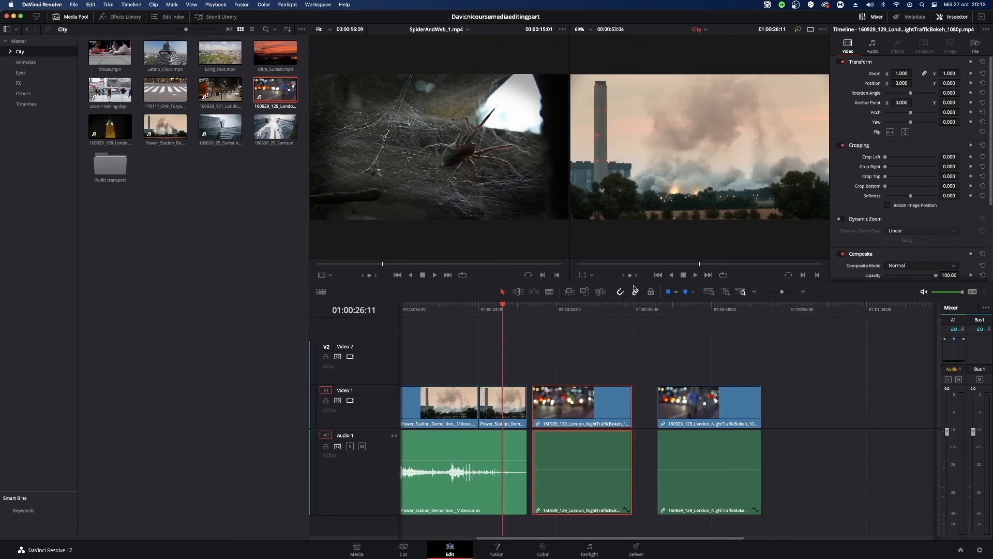
drag(605, 405, 599, 405)
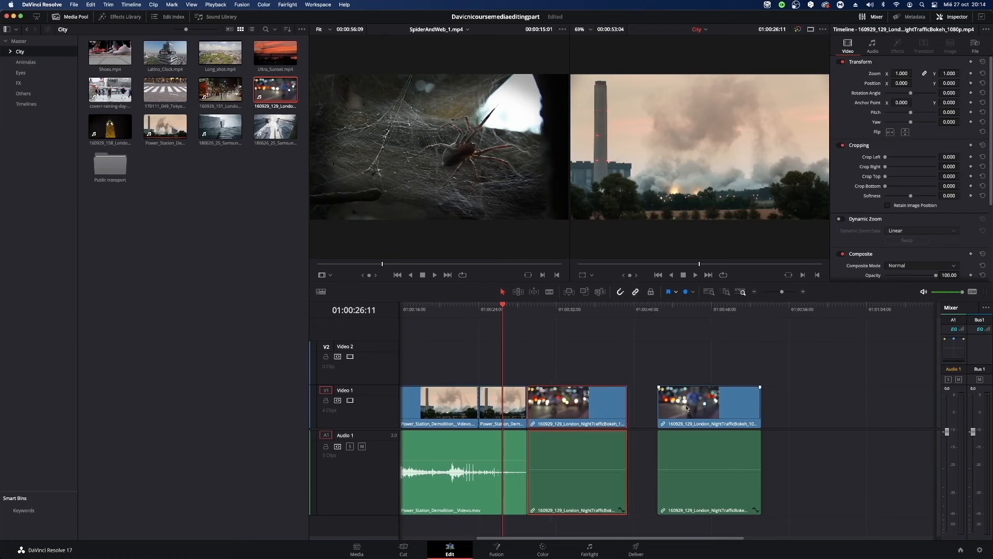
drag(686, 407, 631, 433)
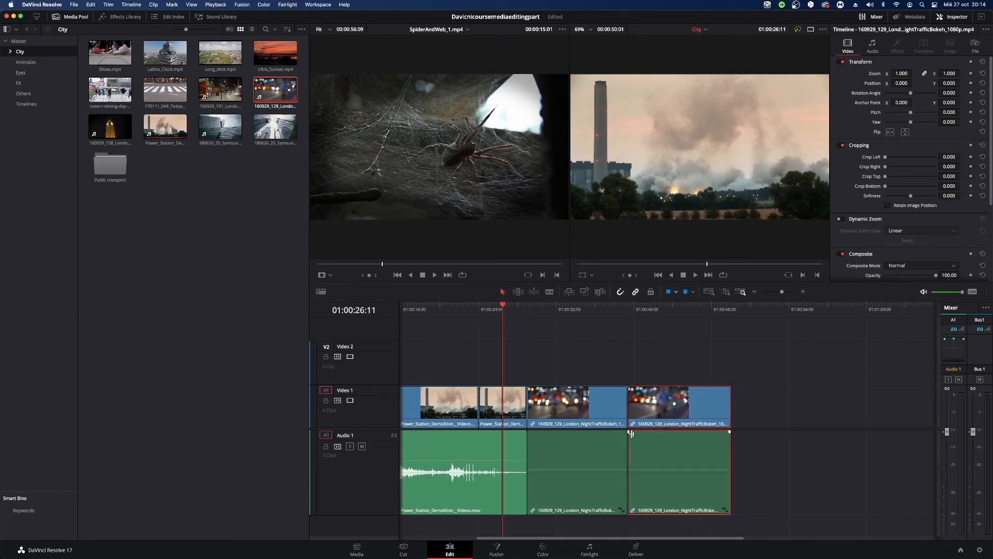
click(625, 355)
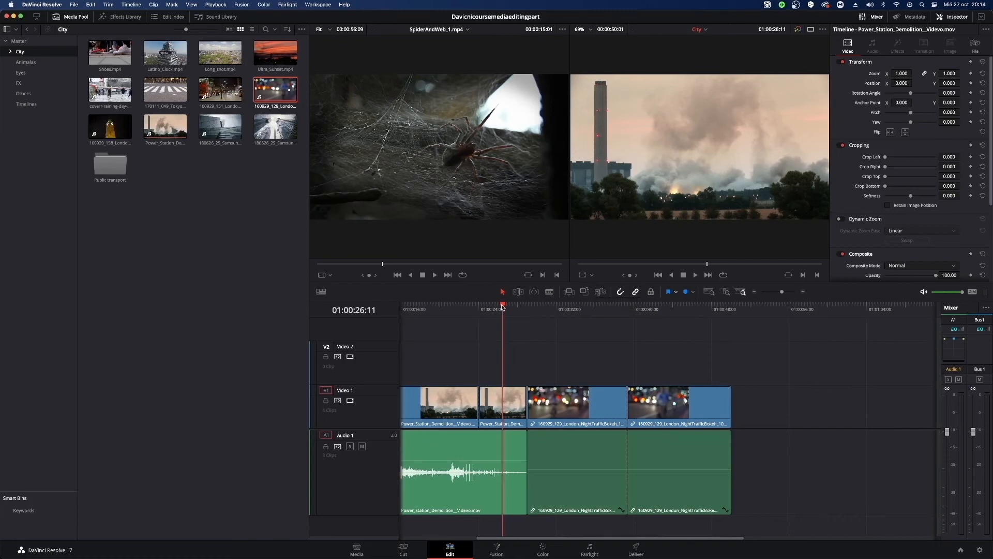
Insert the SpiderAndWeb_1.mp4 clip at 01:00:29:00, between the Power Station clip and the London night traffic clips.
key(Down)
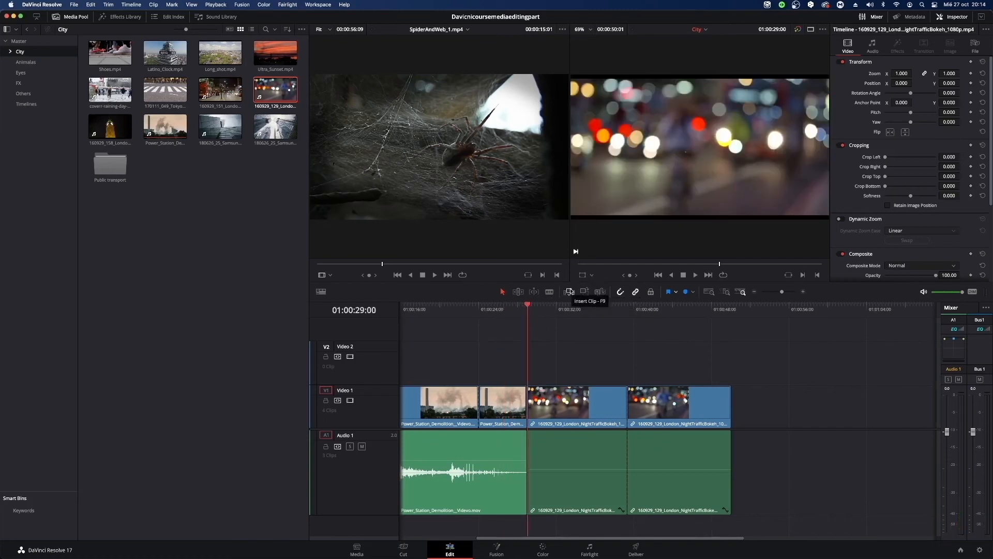
click(570, 293)
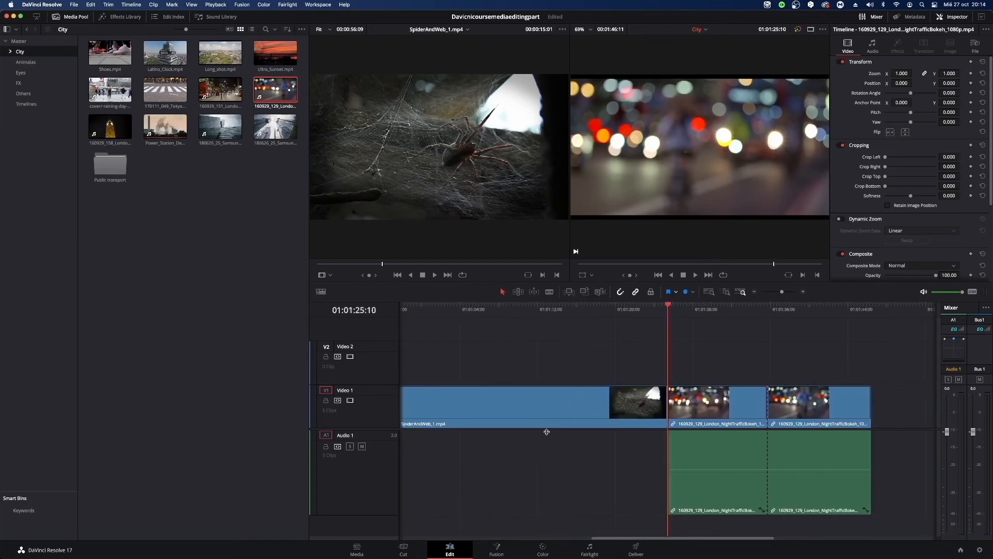
scroll(480, 530, left, 5)
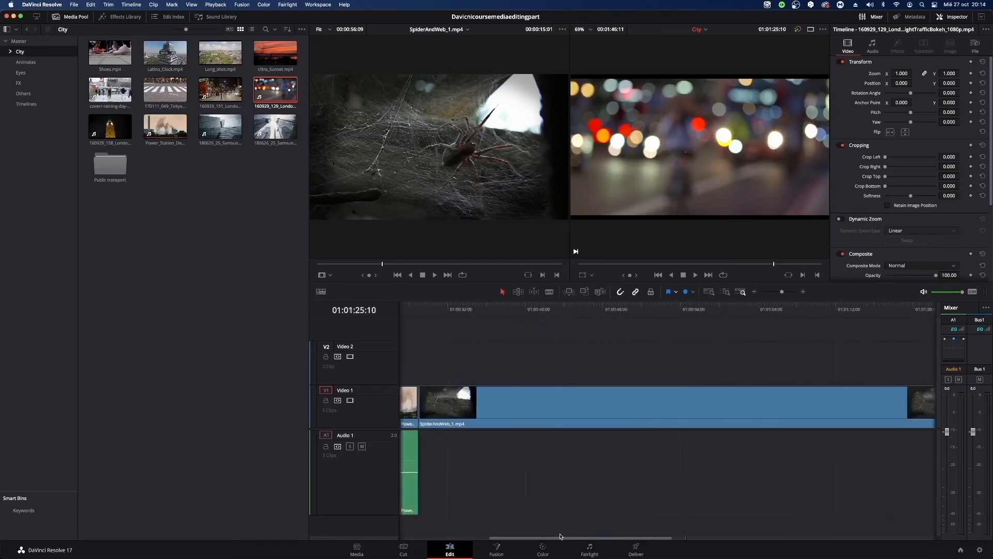
scroll(480, 530, left, 3)
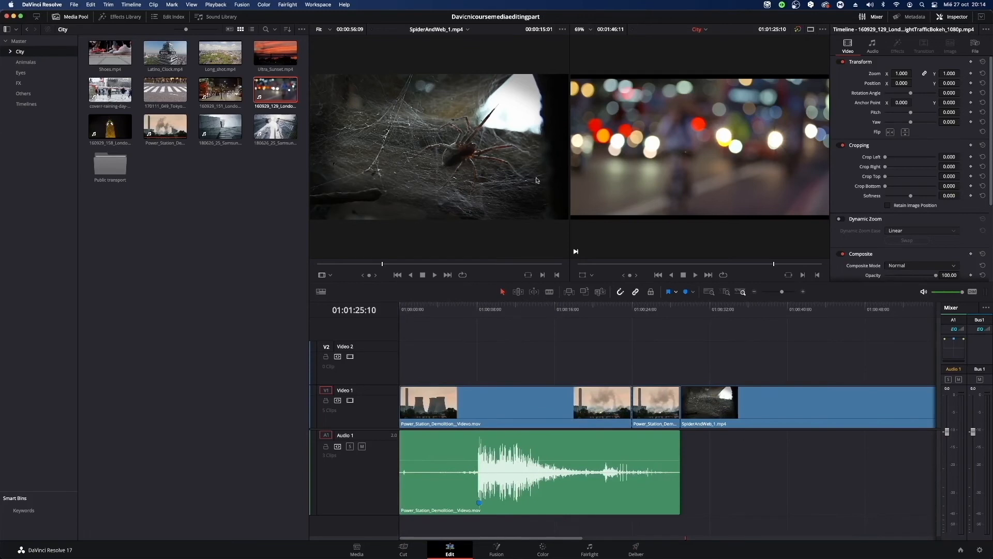
Delete the inserted SpiderAndWeb_1.mp4 clip and move both London night traffic clips back against the end of the Power Station clip.
click(770, 409)
key(BackSpace)
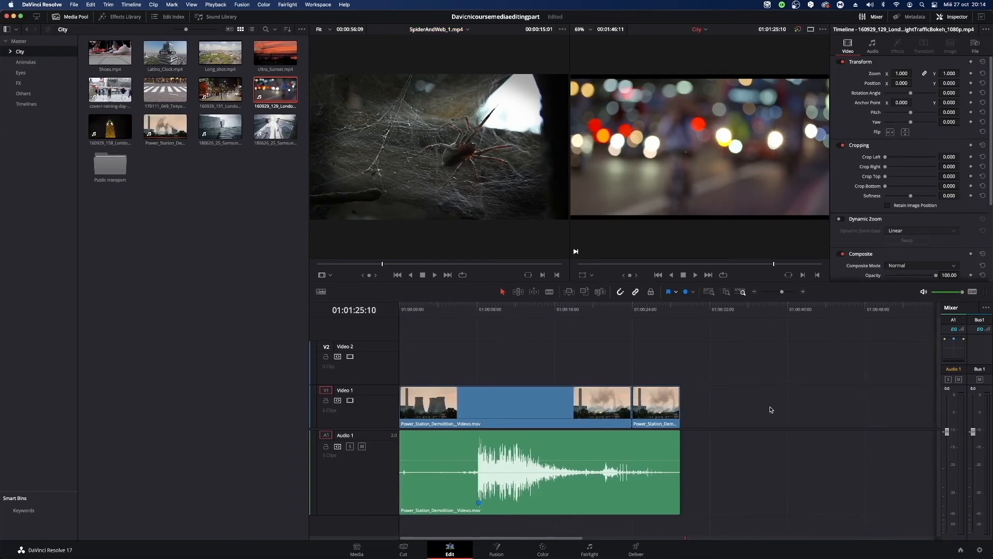
scroll(755, 522, right, 6)
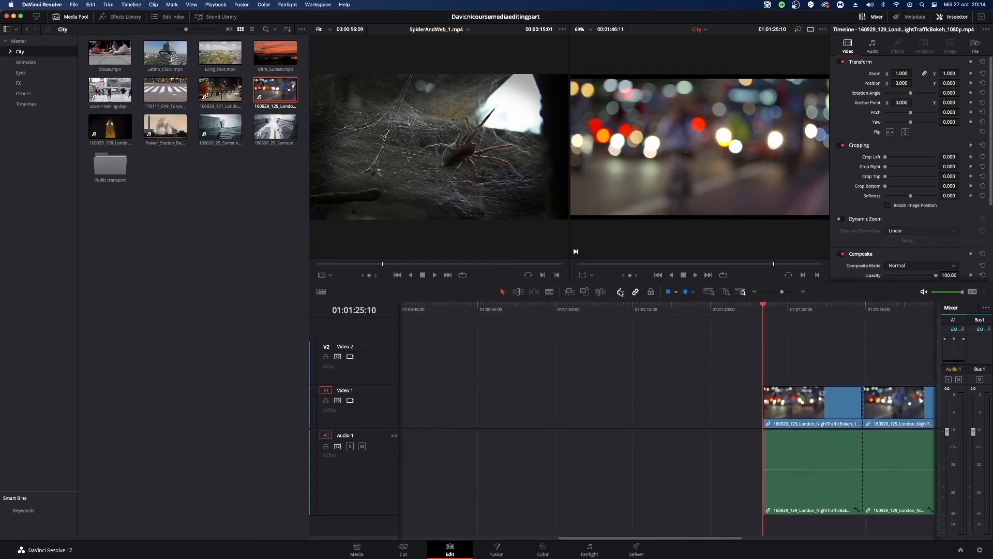
drag(709, 376, 765, 466)
drag(778, 403, 466, 402)
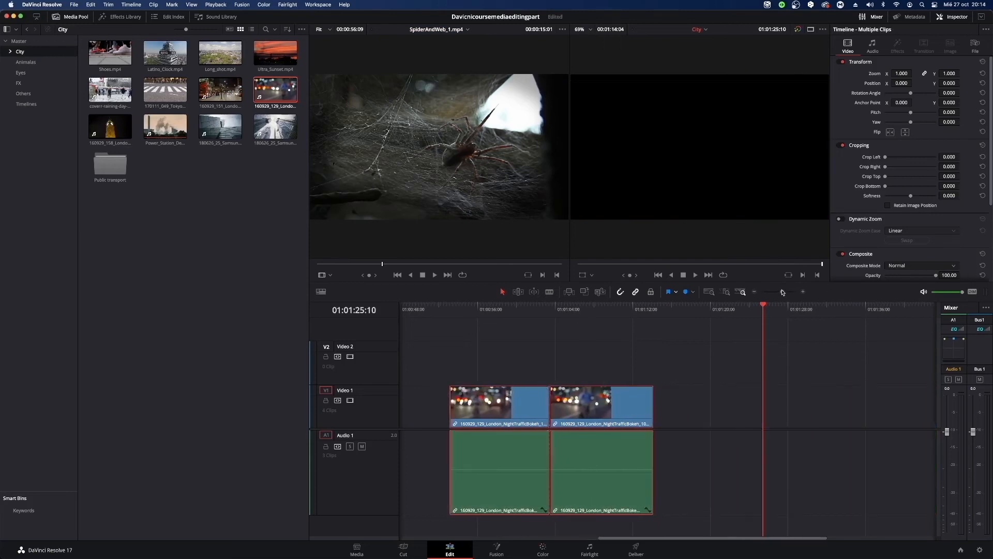
mouse_move(782, 293)
mouse_down()
mouse_move(770, 294)
mouse_move(779, 293)
mouse_up()
drag(619, 410, 524, 411)
click(583, 355)
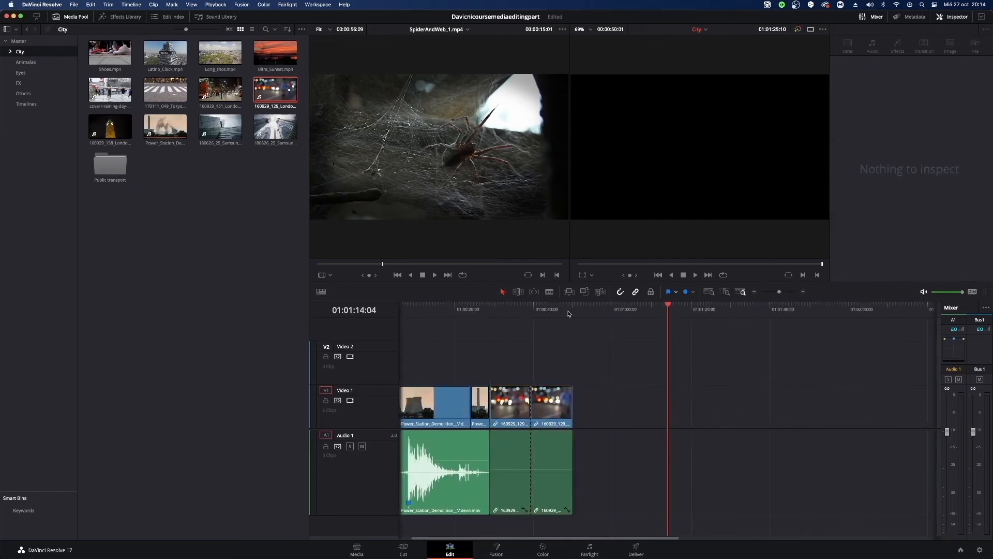
Set the playhead to 01:00:39:08, between the two London night traffic clips, and mark a 00:00:08:13 section of Shoes.mp4 with in and out points.
click(529, 314)
mouse_move(529, 314)
mouse_down()
mouse_move(508, 317)
mouse_move(547, 313)
mouse_move(532, 323)
mouse_up()
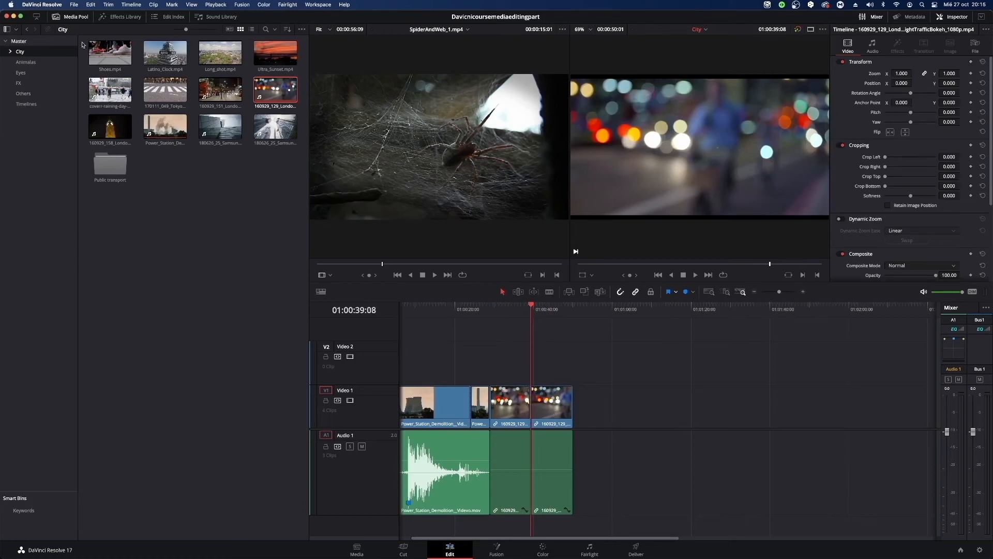
click(98, 49)
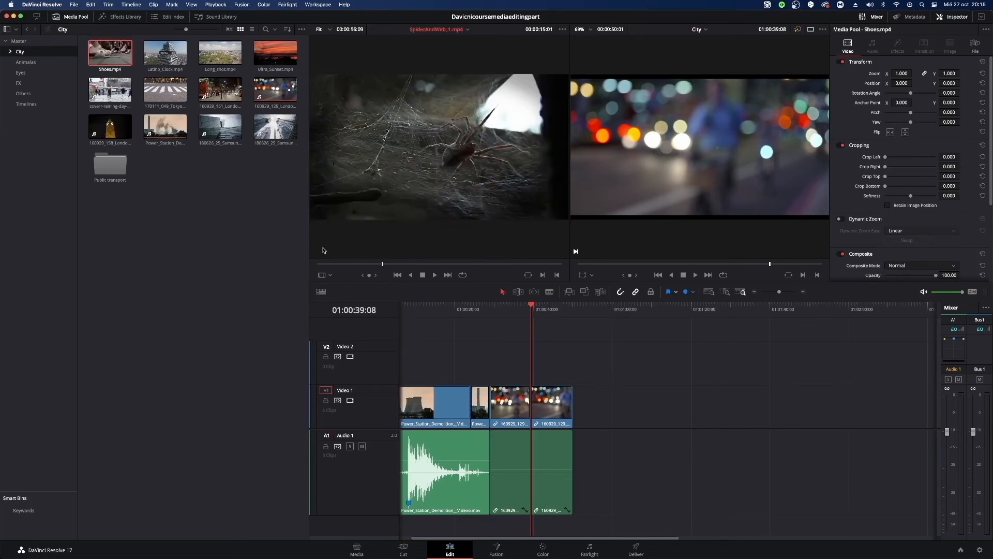
double_click(103, 48)
drag(365, 263, 500, 265)
key(i)
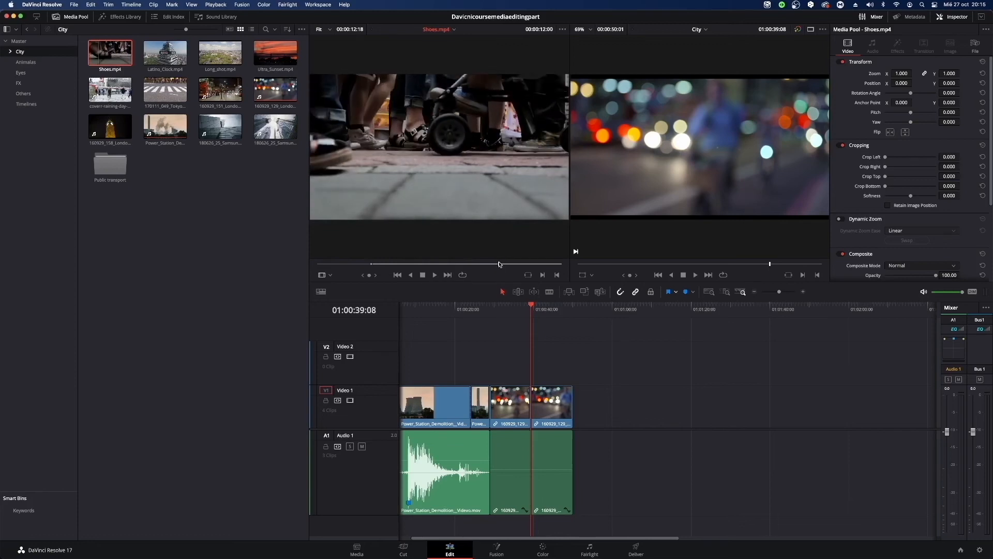
key(o)
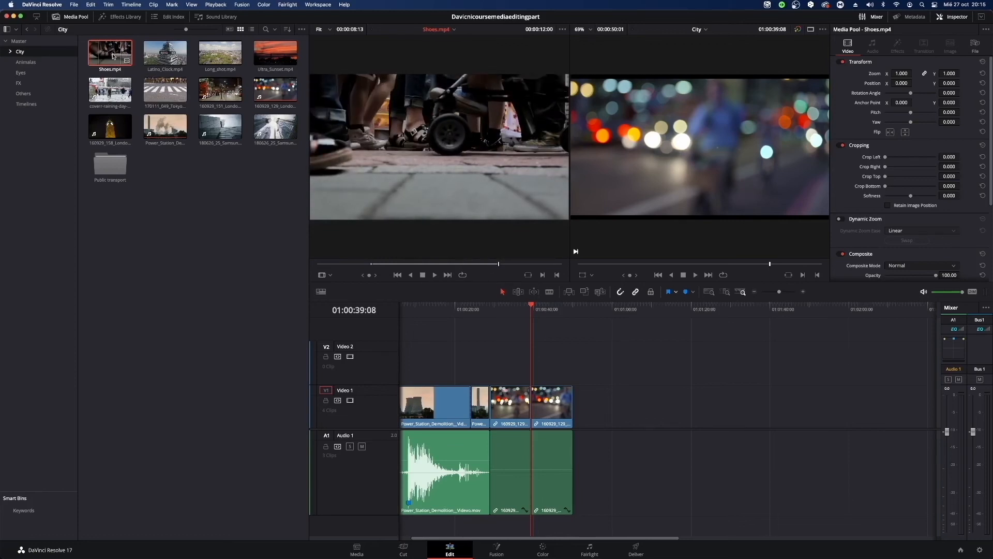
Insert the marked Shoes.mp4 section between the two London night traffic clips, and again in the empty timeline area at 01:01:16:10.
click(568, 292)
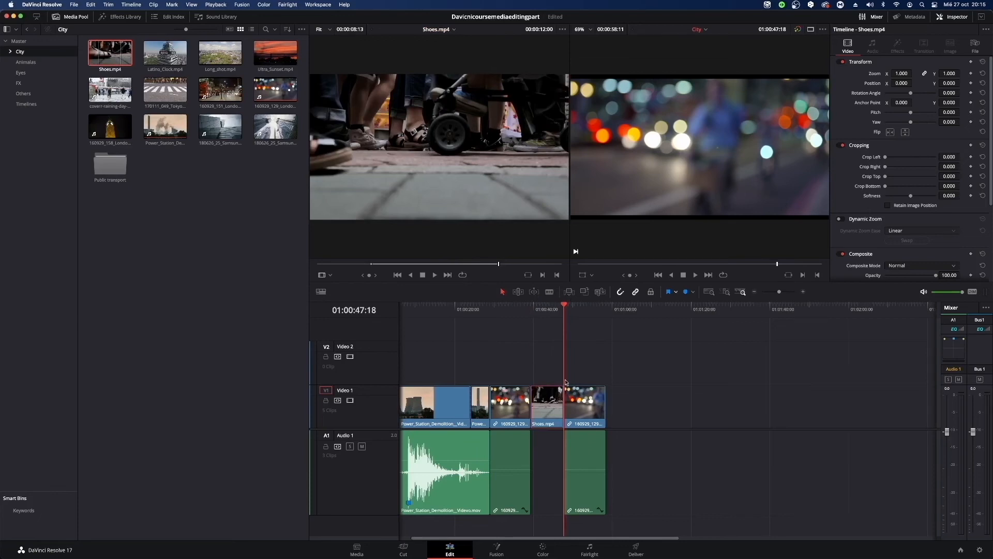
click(585, 406)
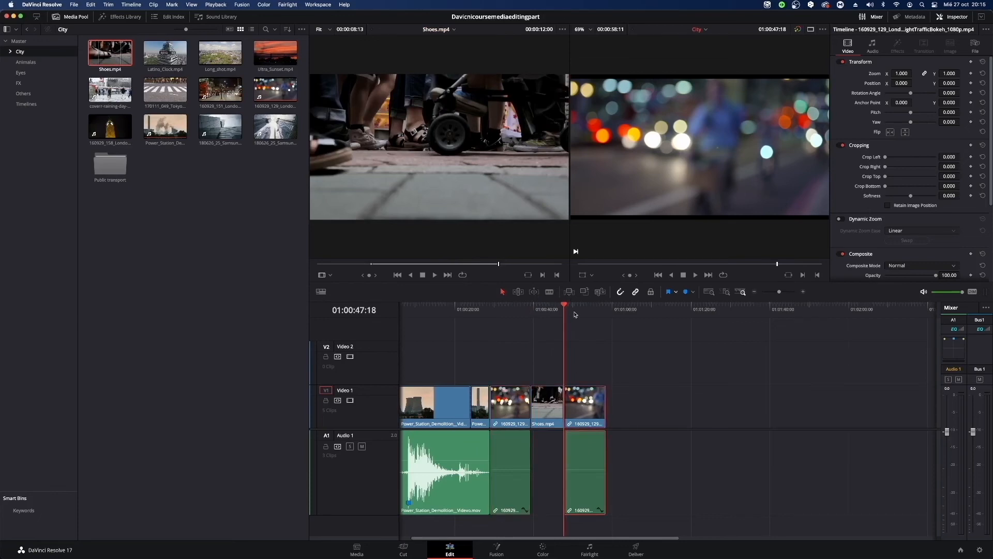
drag(565, 306, 642, 316)
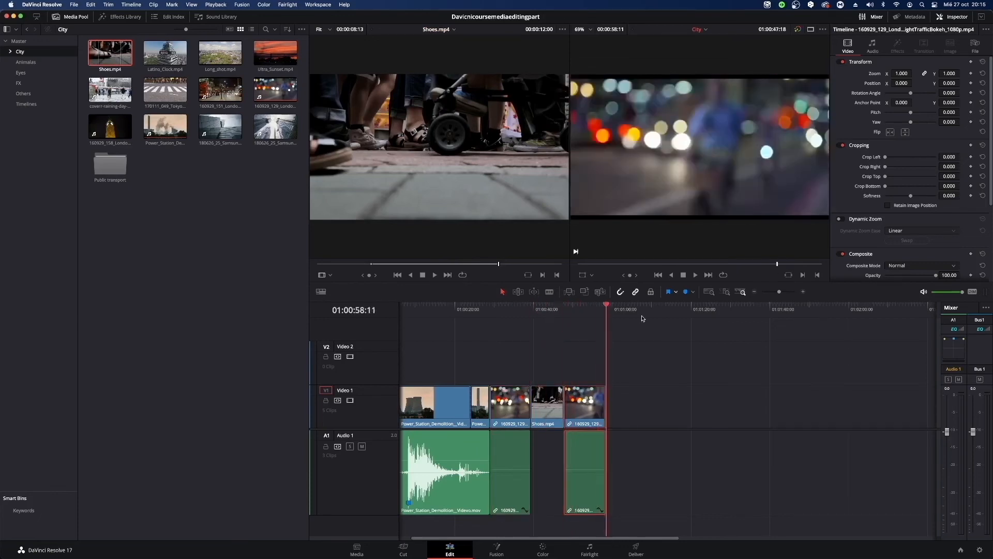
click(677, 309)
click(112, 53)
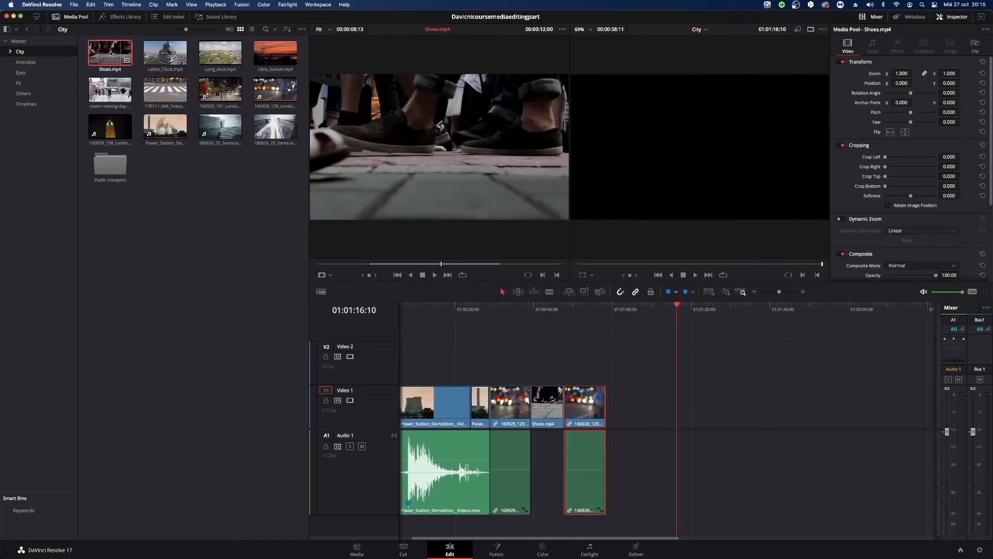
click(568, 293)
click(694, 412)
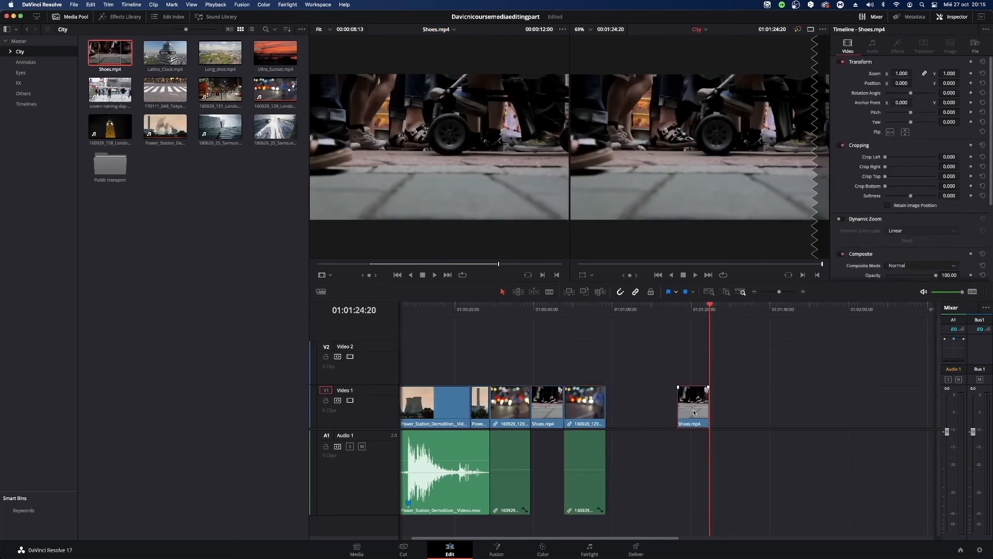
mouse_move(709, 305)
mouse_down()
mouse_move(676, 306)
mouse_move(711, 306)
mouse_move(685, 316)
mouse_move(711, 317)
mouse_up()
key(Up)
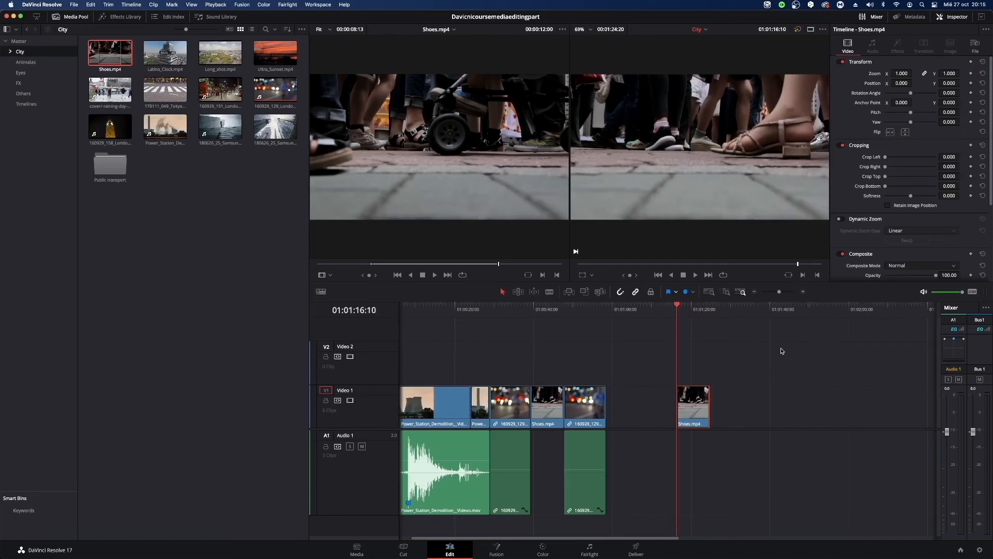
Delete the isolated Shoes.mp4 clip at 01:01:16:10 from Video 1.
drag(781, 351, 693, 474)
drag(577, 314, 564, 316)
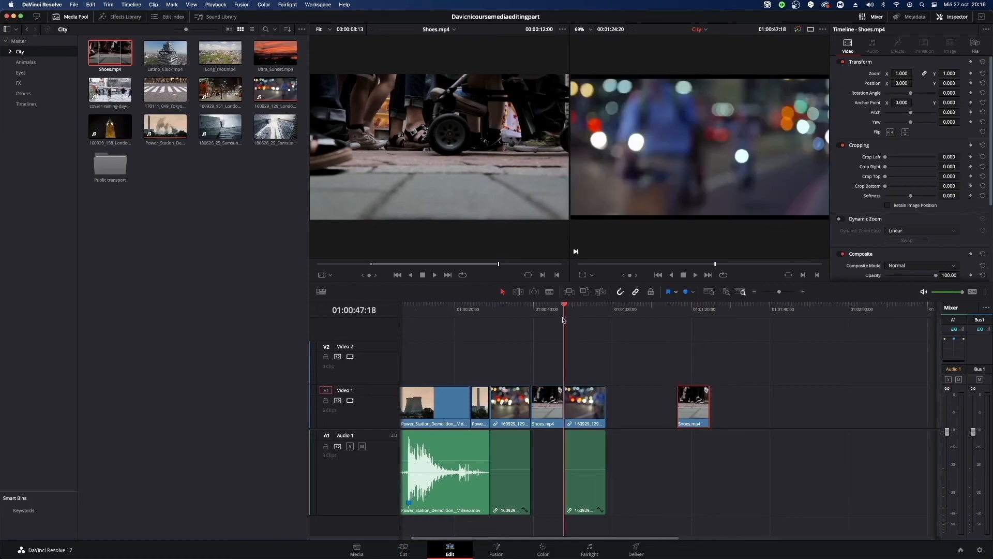
click(522, 396)
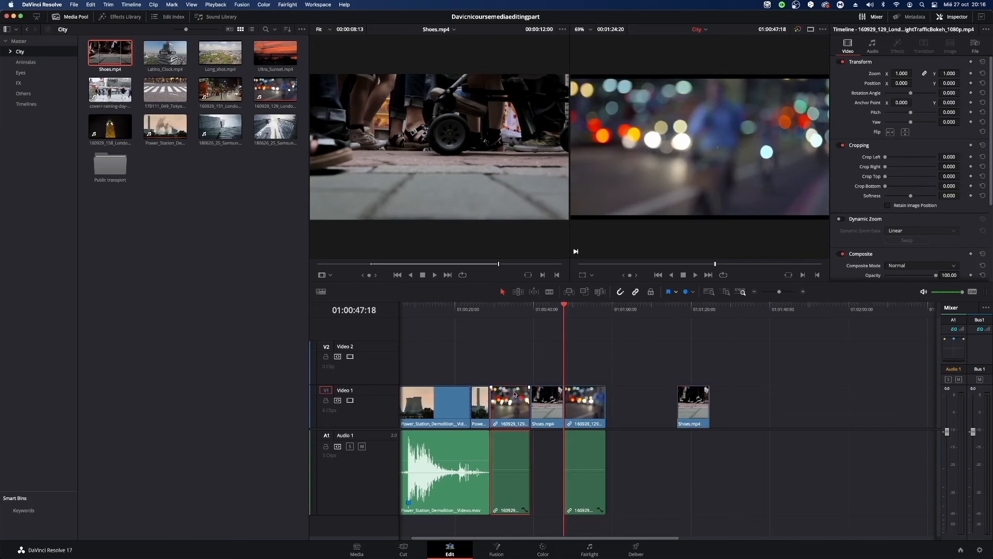
click(696, 408)
key(Delete)
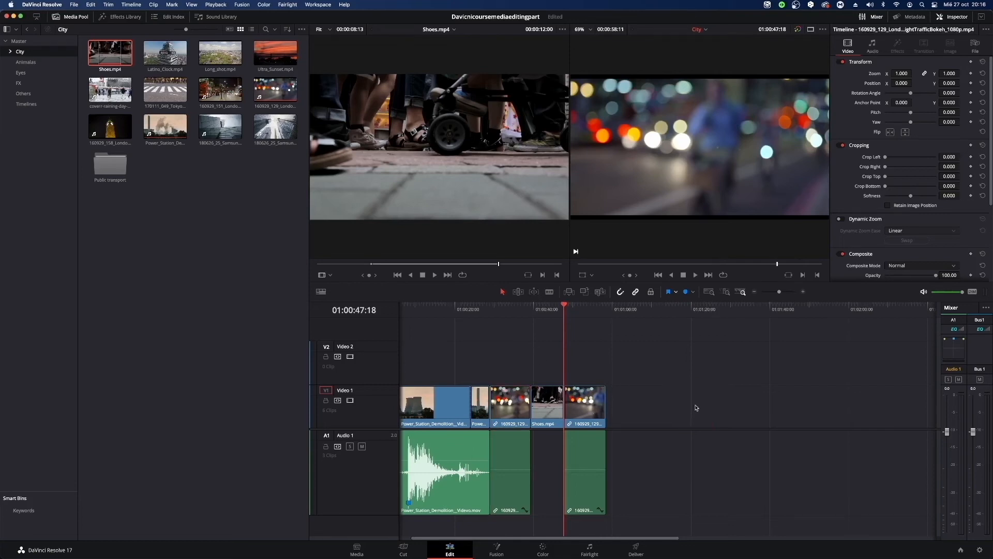
Delete the Shoes.mp4 clip between the London night traffic clips and move the second one back against the first.
click(542, 404)
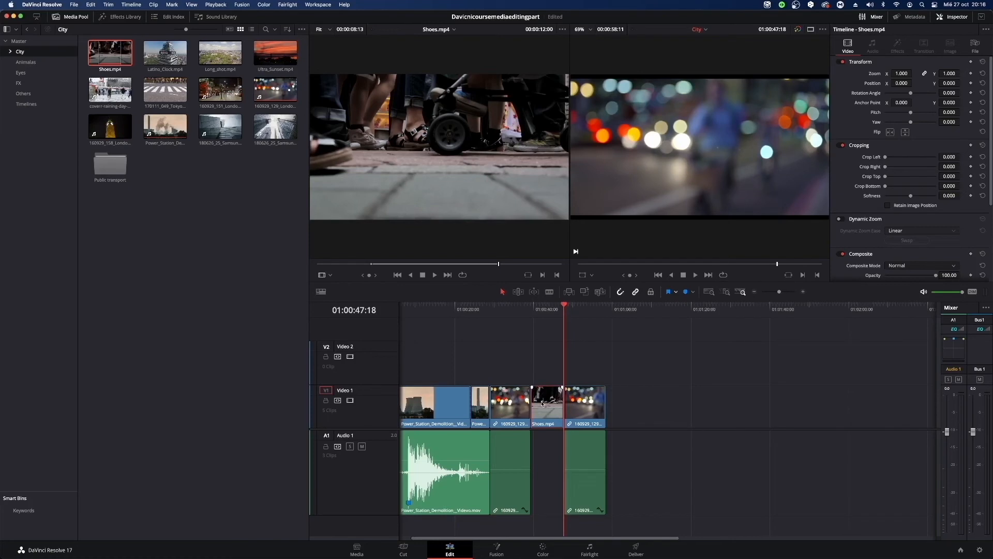
key(Delete)
click(542, 404)
key(Down)
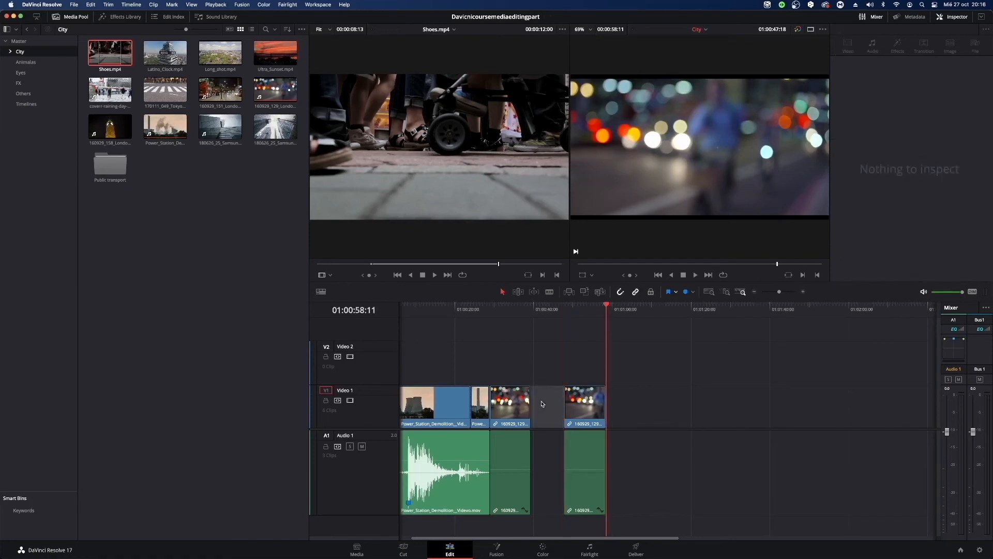
click(546, 367)
click(552, 391)
click(814, 380)
click(578, 423)
drag(714, 340, 578, 504)
drag(582, 411, 552, 418)
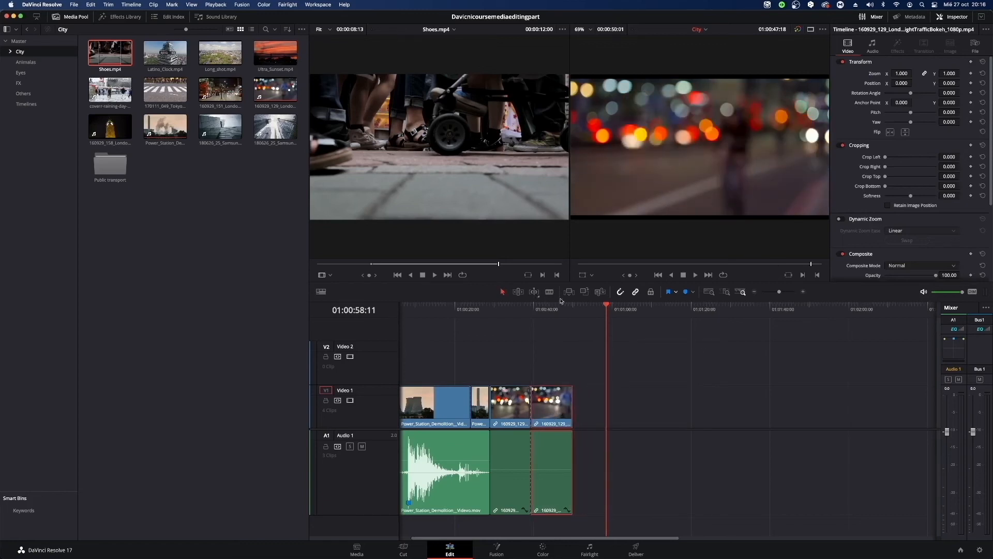
Move the second London night traffic clip to start at 01:00:50:01 and close the gap before it by deleting the empty space.
click(622, 293)
drag(548, 414, 595, 419)
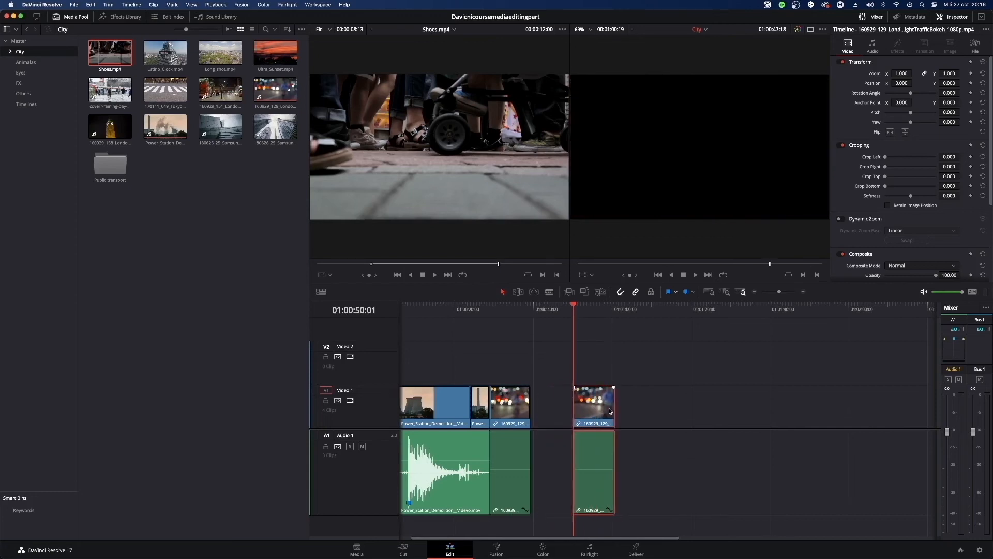
click(547, 420)
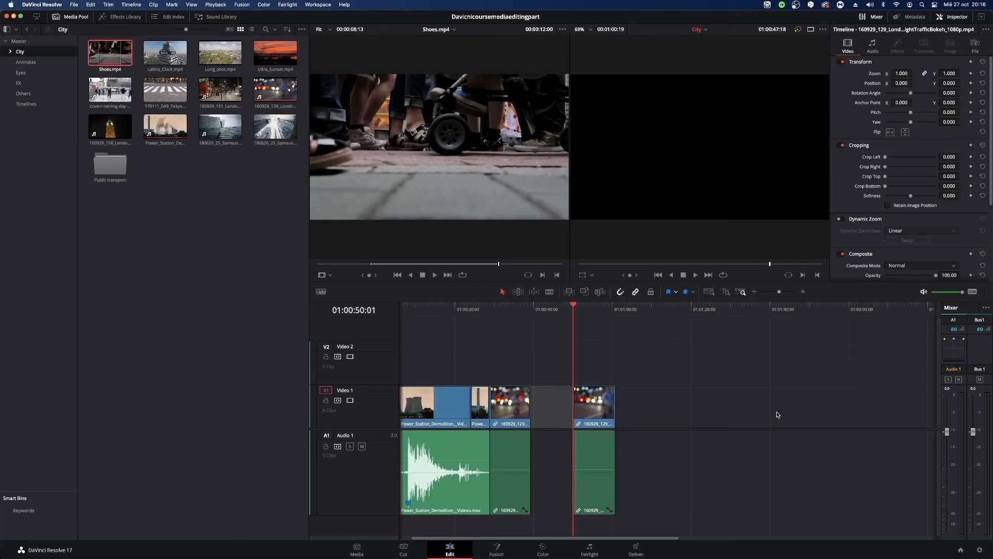
key(Delete)
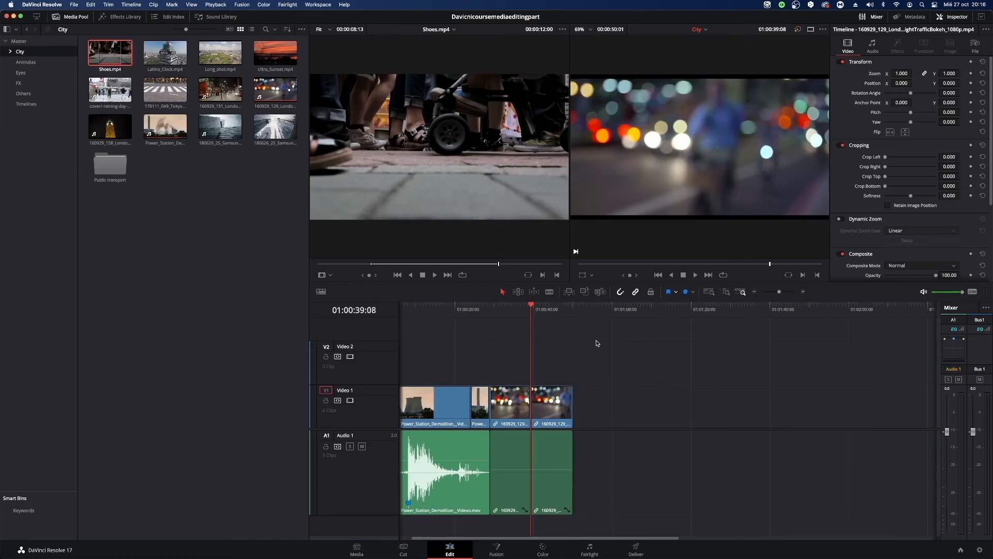
Overwrite the start of the second London night traffic clip's video with the marked Shoes.mp4 section at 01:00:39:08.
click(231, 210)
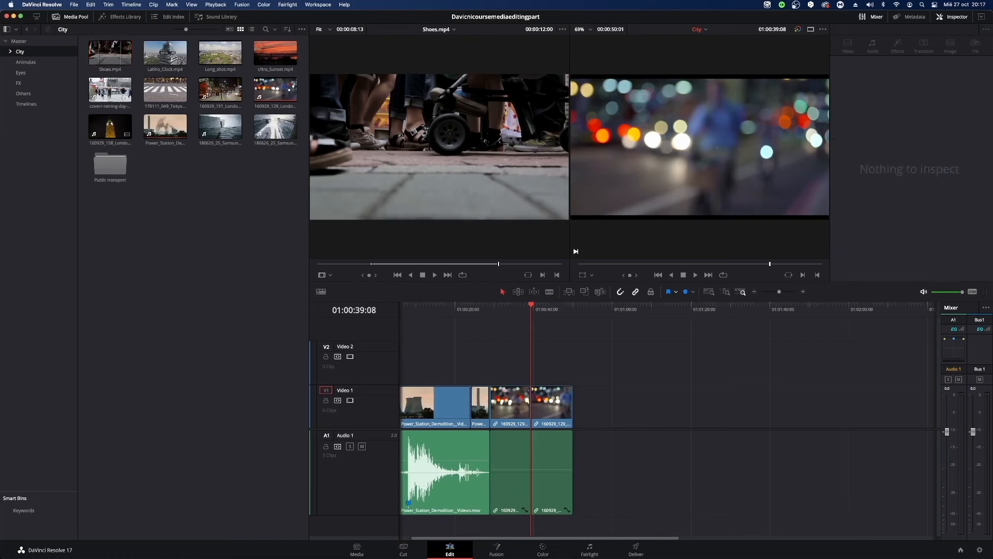
click(106, 63)
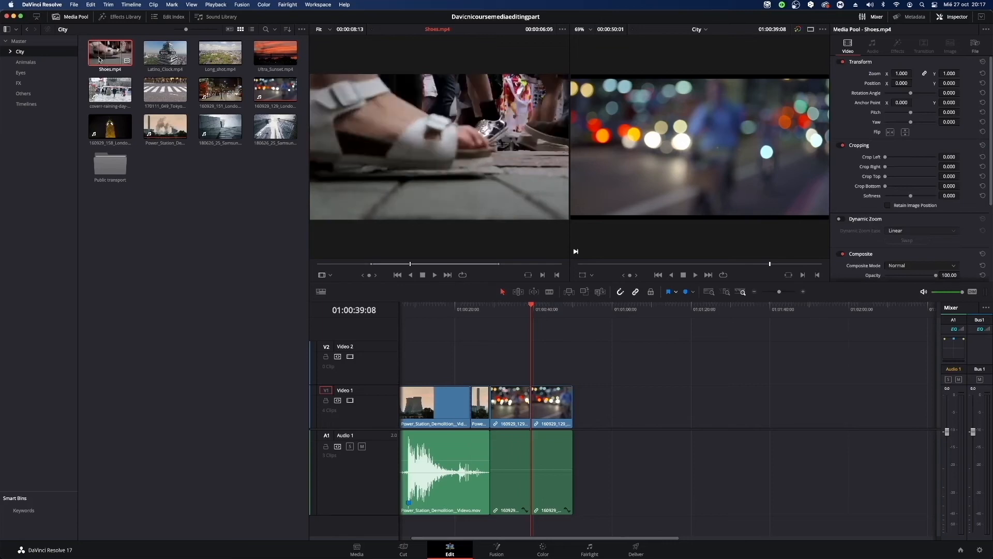
drag(110, 61, 794, 112)
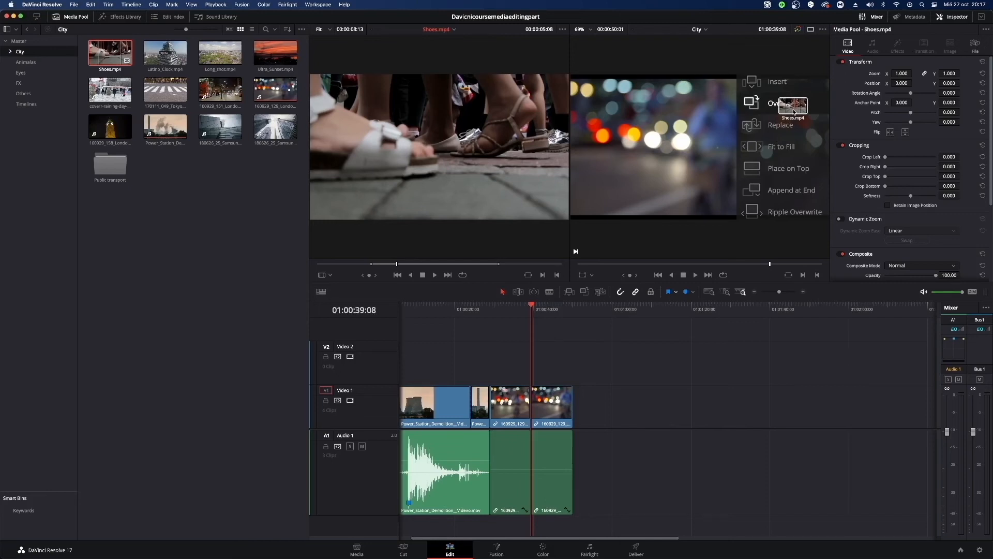
drag(793, 112, 794, 111)
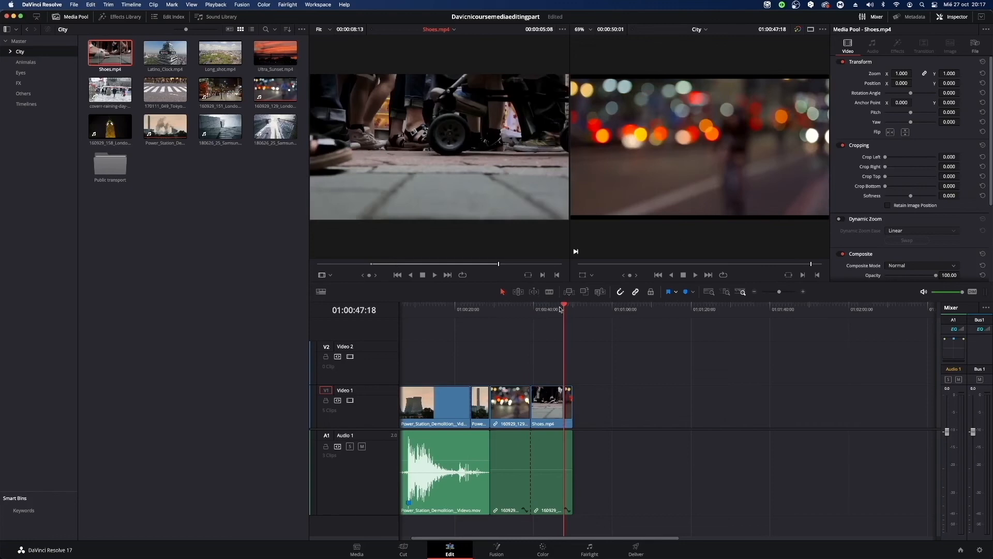
drag(560, 309, 563, 329)
key(space)
key(space)
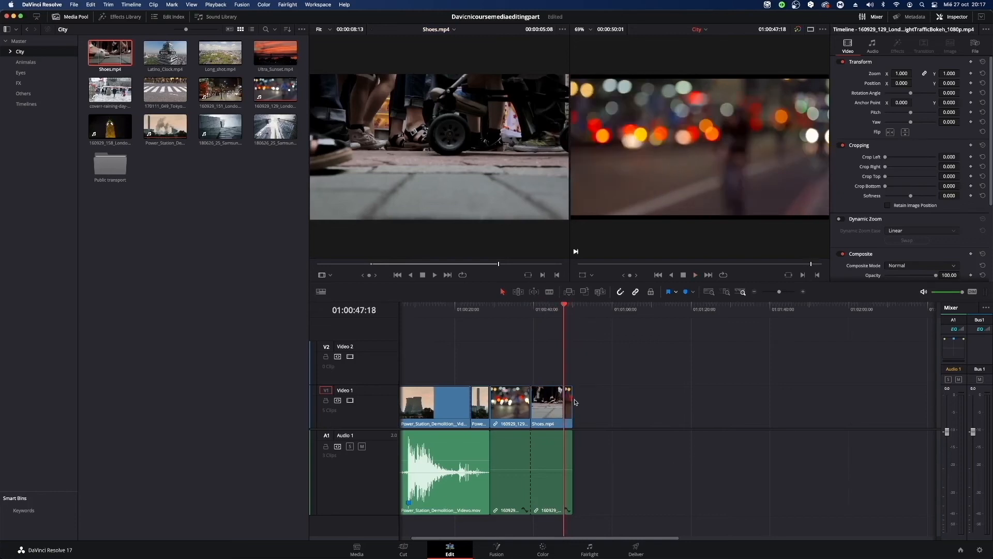
Delete the overwritten-in Shoes.mp4 clip from Video 1, leaving its gap open, with the playhead at 01:00:43:18.
click(556, 405)
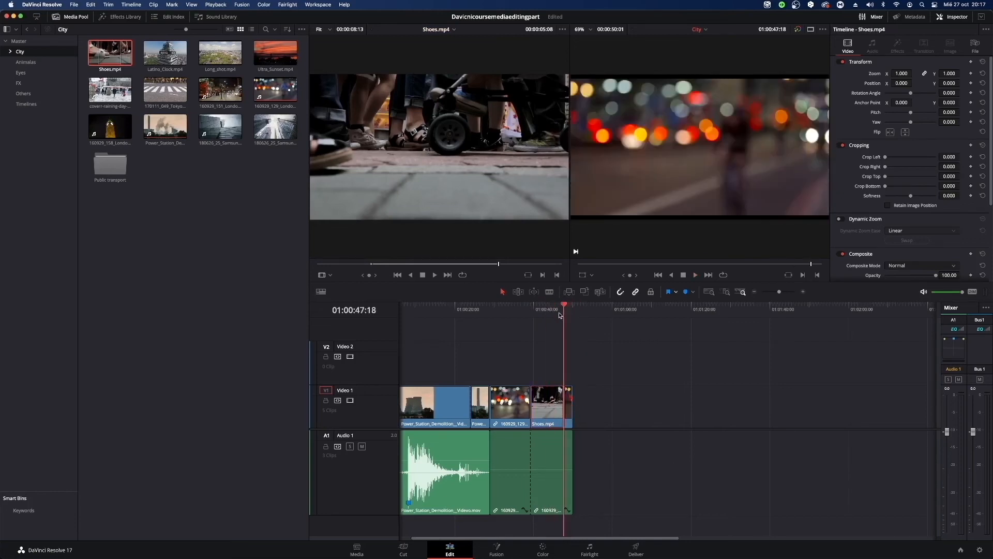
mouse_move(563, 313)
mouse_down()
mouse_move(572, 315)
mouse_move(549, 322)
mouse_up()
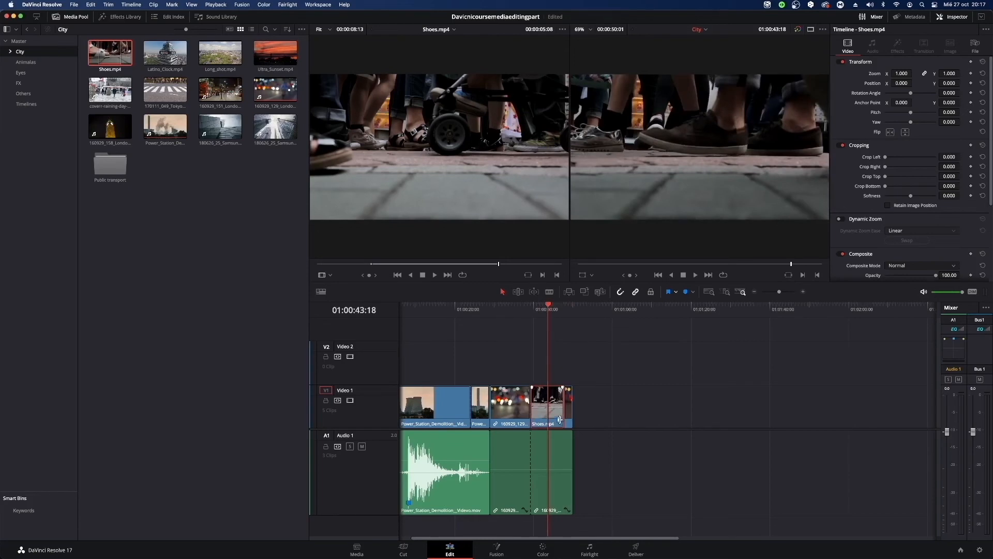
click(516, 414)
click(584, 412)
key(BackSpace)
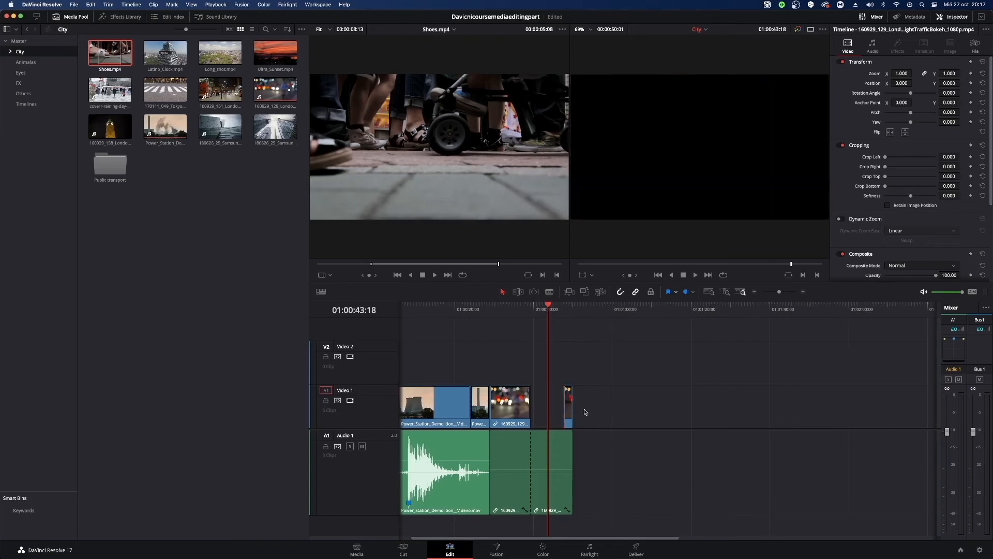
Extend the start of the remaining London night traffic video piece back to the playhead at 01:00:43:18.
mouse_move(114, 56)
mouse_down()
mouse_move(159, 133)
mouse_move(777, 124)
mouse_move(732, 135)
mouse_move(117, 59)
mouse_up()
drag(656, 376, 554, 412)
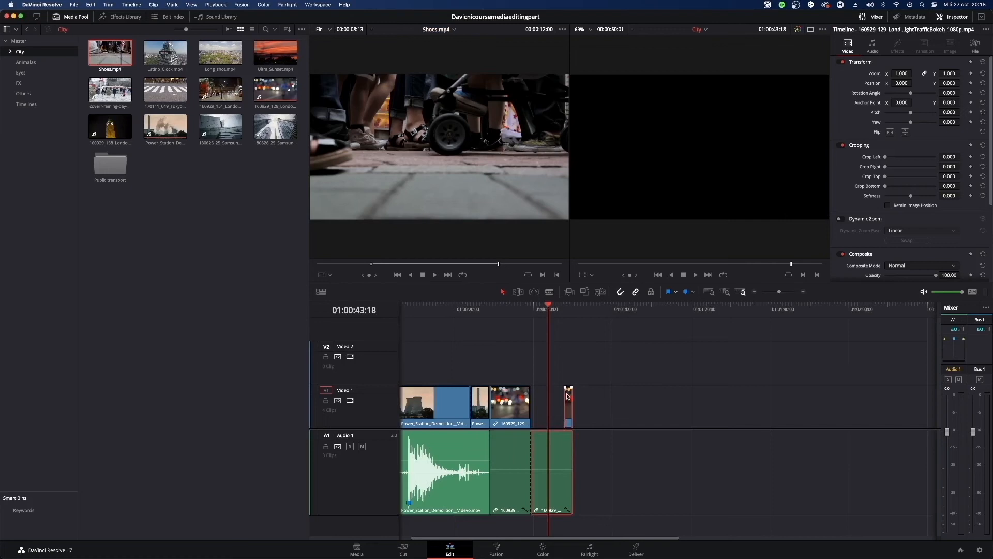
click(616, 385)
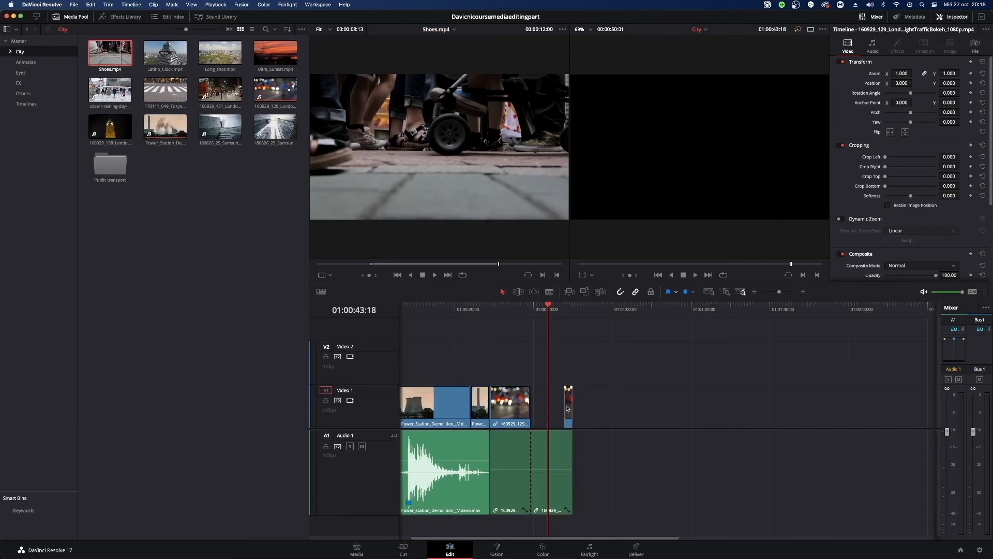
drag(565, 409, 548, 409)
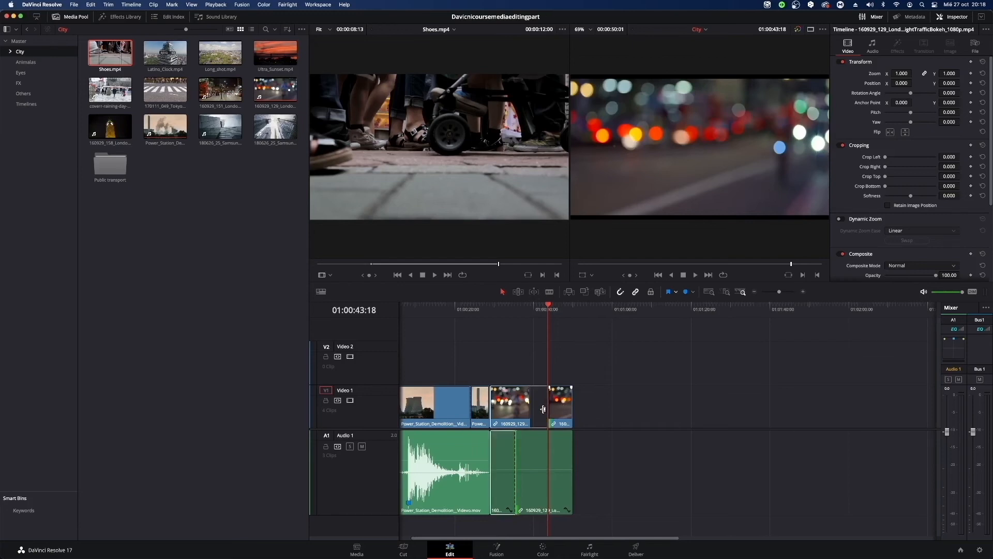
Move the second London night traffic clip with its linked audio into the empty timeline area, ending at 01:01:40:21.
drag(546, 500, 745, 499)
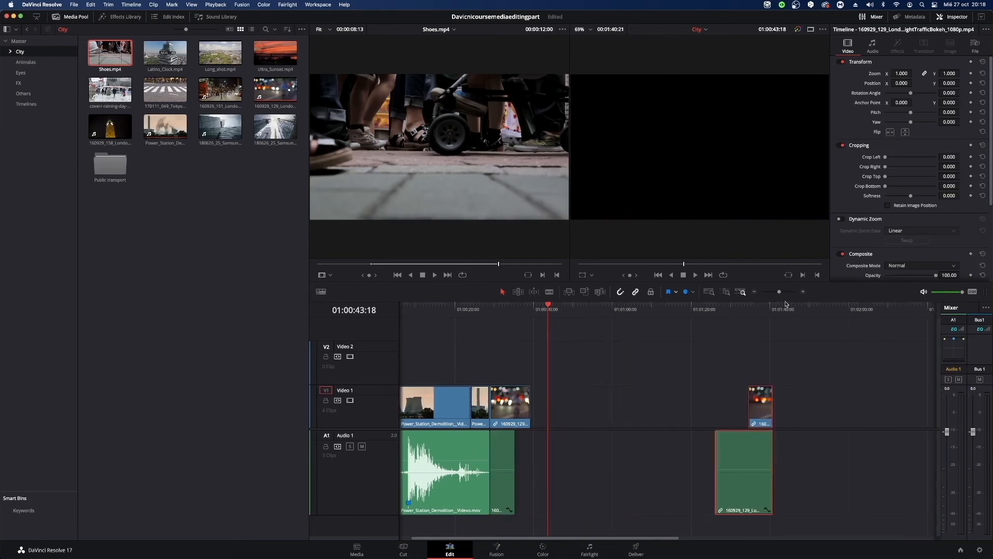
drag(781, 295, 785, 295)
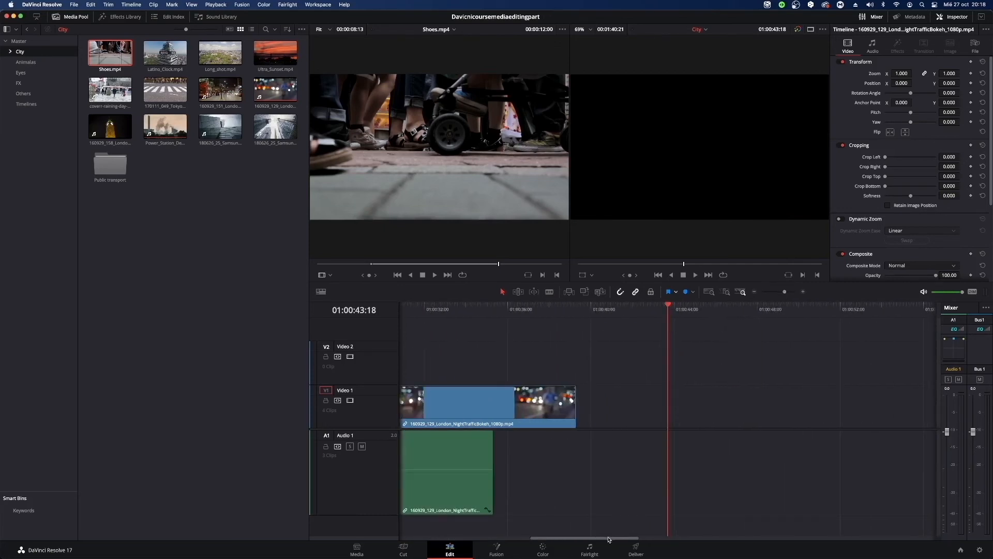
drag(608, 540, 837, 550)
Extend the linked audio and video of the moved London night traffic clip at their start, bringing the audio start to about 01:01:20:00.
drag(579, 469, 550, 468)
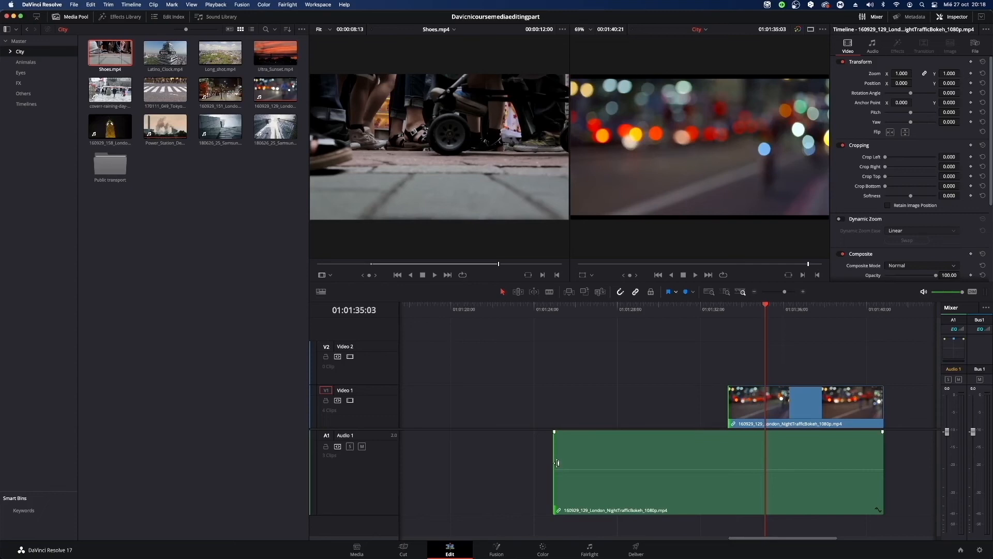
drag(557, 463, 557, 463)
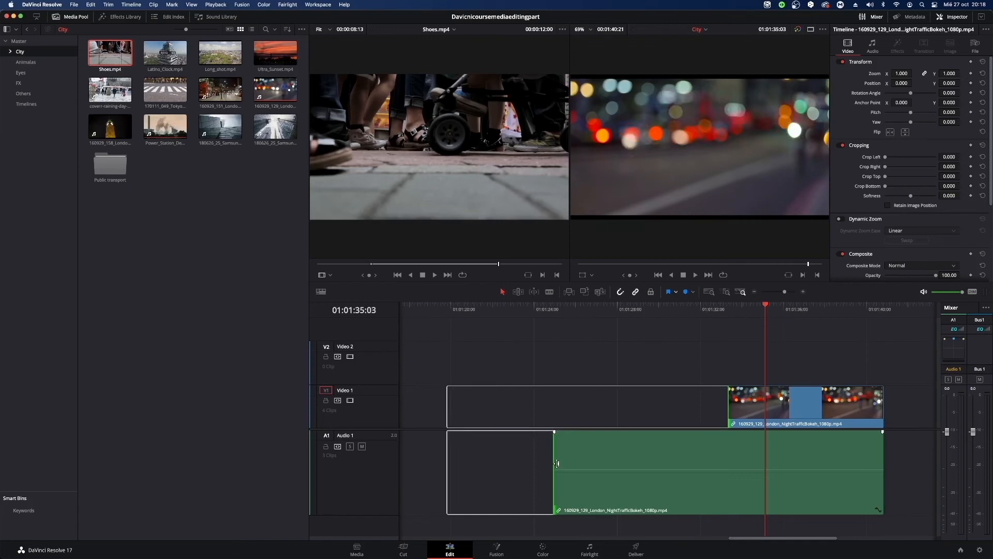
drag(557, 463, 439, 466)
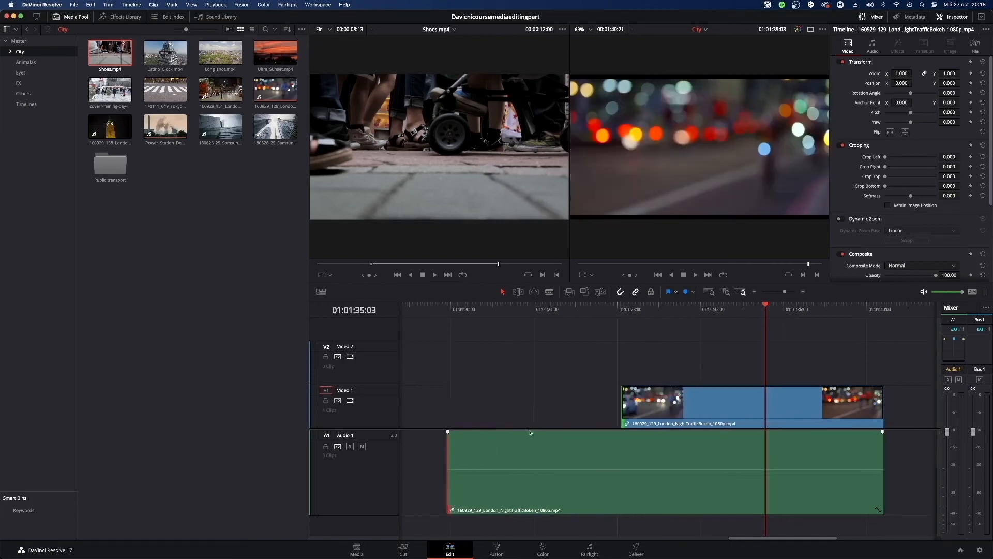
drag(623, 404, 464, 413)
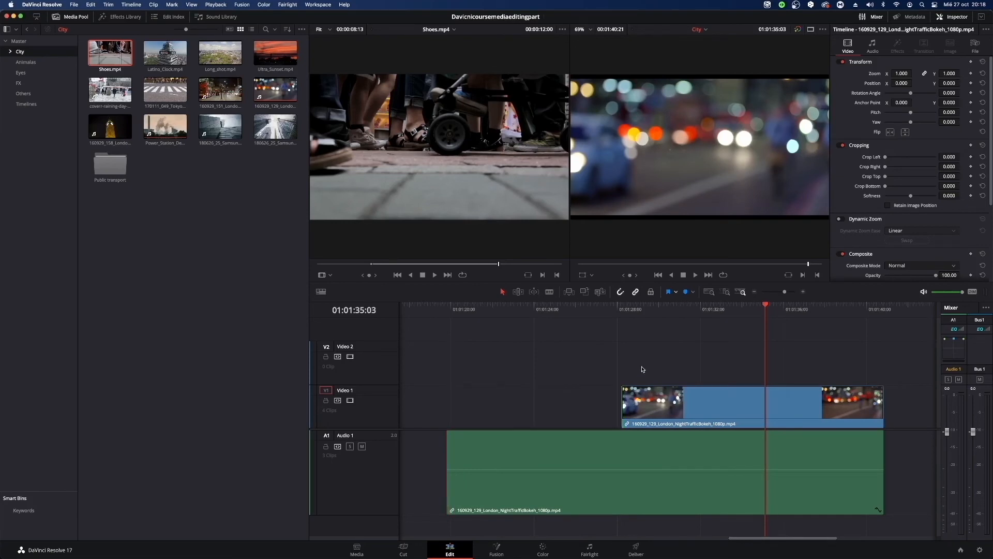
Unlink the audio and video of the London night traffic clip standing alone at the end of the timeline.
drag(642, 369, 771, 547)
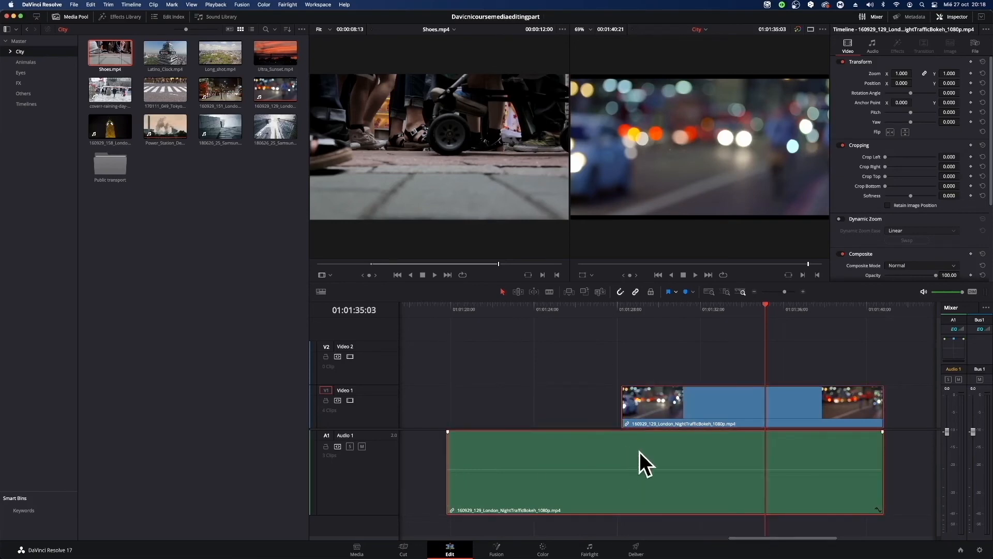
right_click(650, 440)
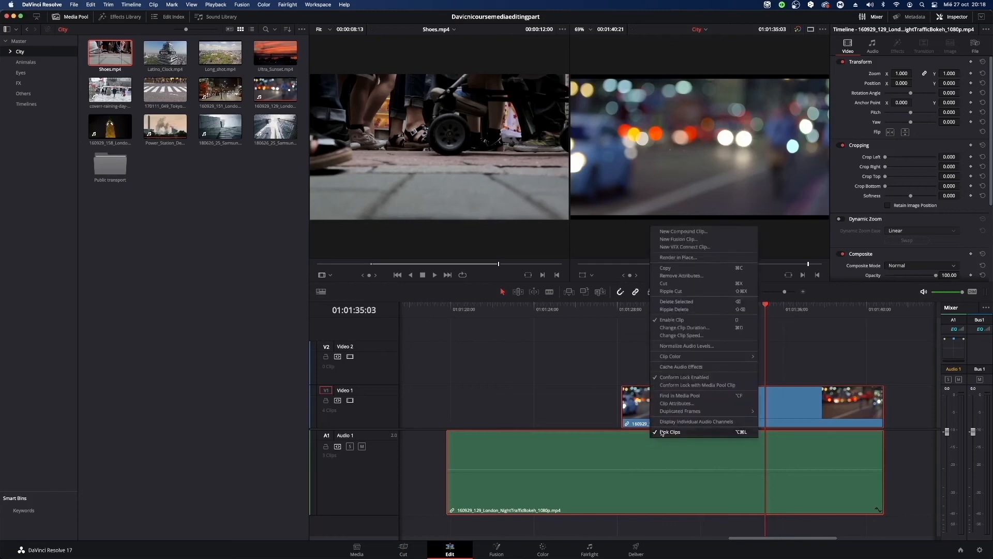
click(663, 433)
Align the unlinked London night traffic video and audio starts at about 01:01:28:00, and trim both starts to about 01:01:29:10.
mouse_move(623, 408)
mouse_down()
mouse_move(402, 413)
mouse_move(658, 413)
mouse_move(492, 414)
mouse_move(617, 405)
mouse_up()
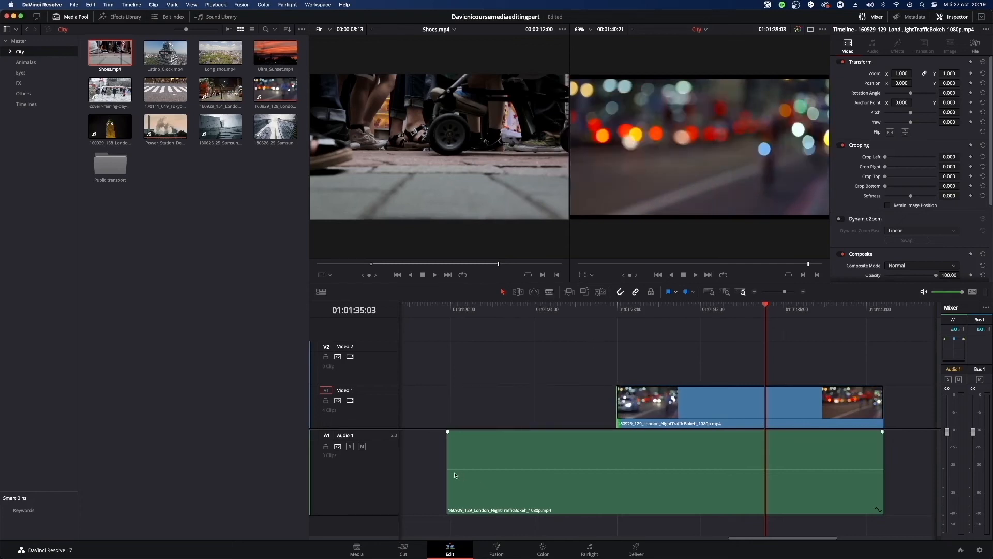
drag(448, 471, 617, 471)
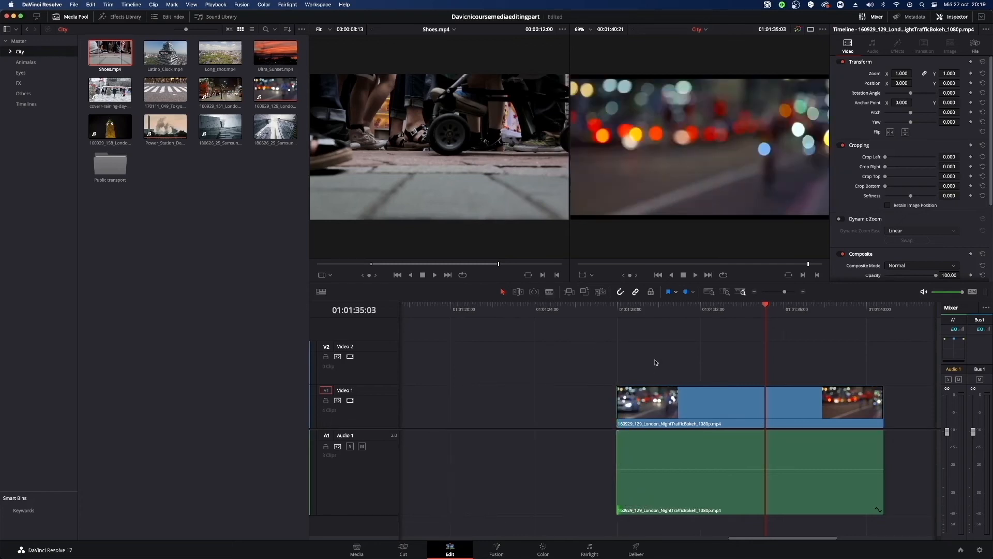
drag(623, 412, 645, 414)
drag(619, 454, 645, 455)
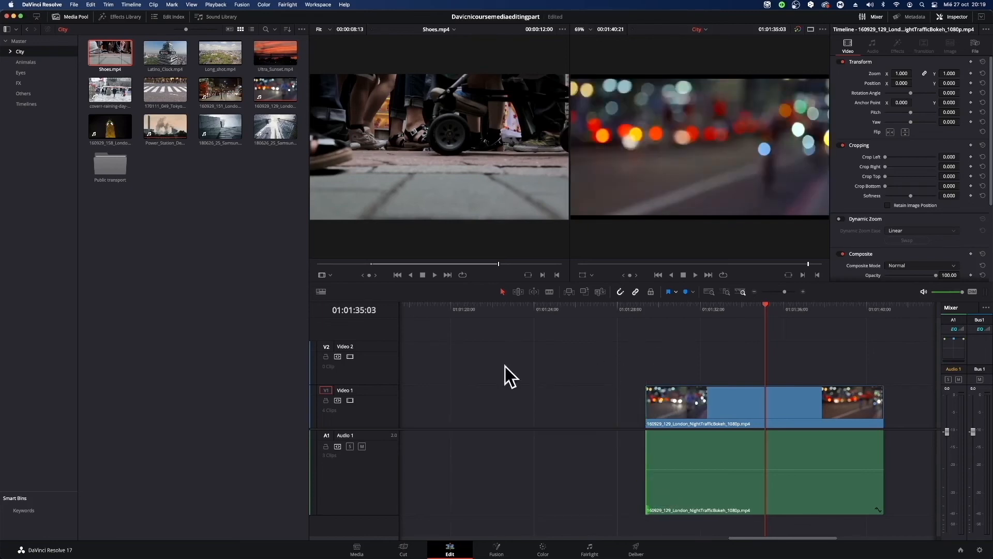
Move the unlinked London night traffic video and audio together so they start directly after the preceding London clip's video.
drag(610, 342, 861, 519)
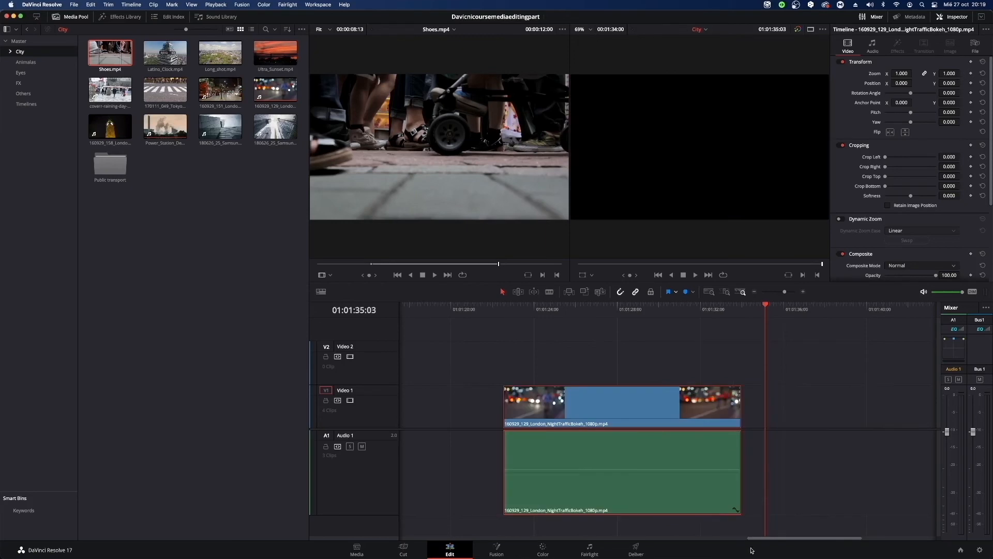
mouse_move(761, 543)
mouse_down()
mouse_move(668, 542)
mouse_move(775, 541)
mouse_up()
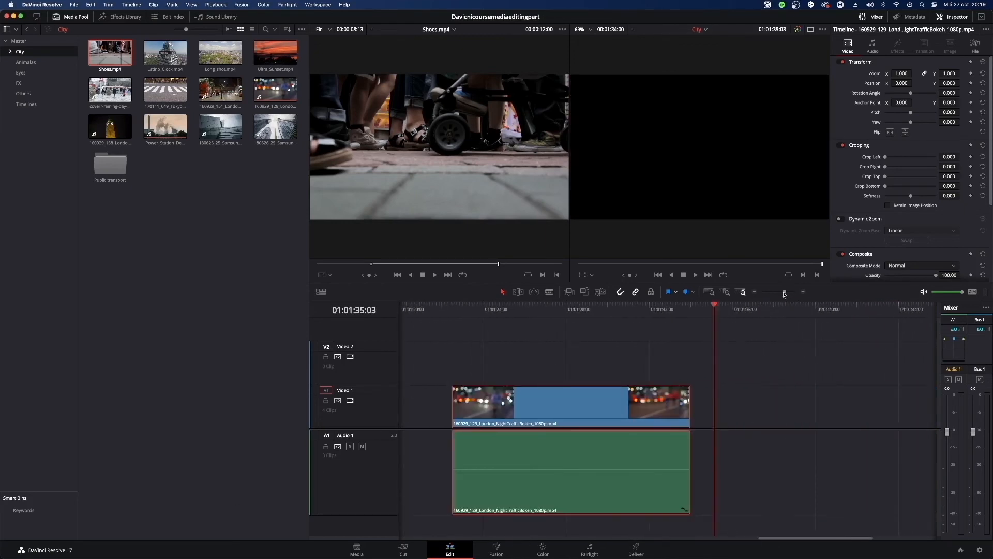
drag(785, 295, 779, 294)
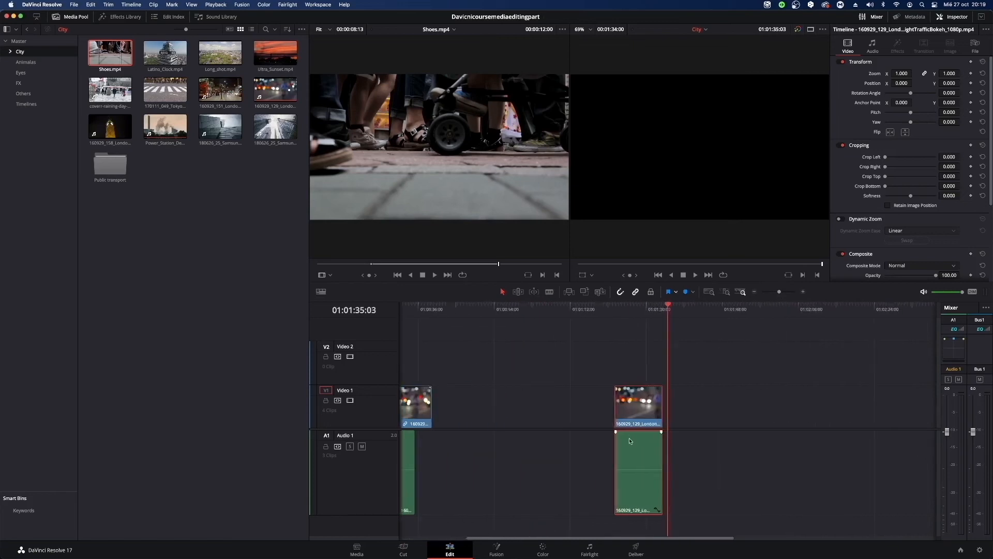
drag(630, 441, 448, 439)
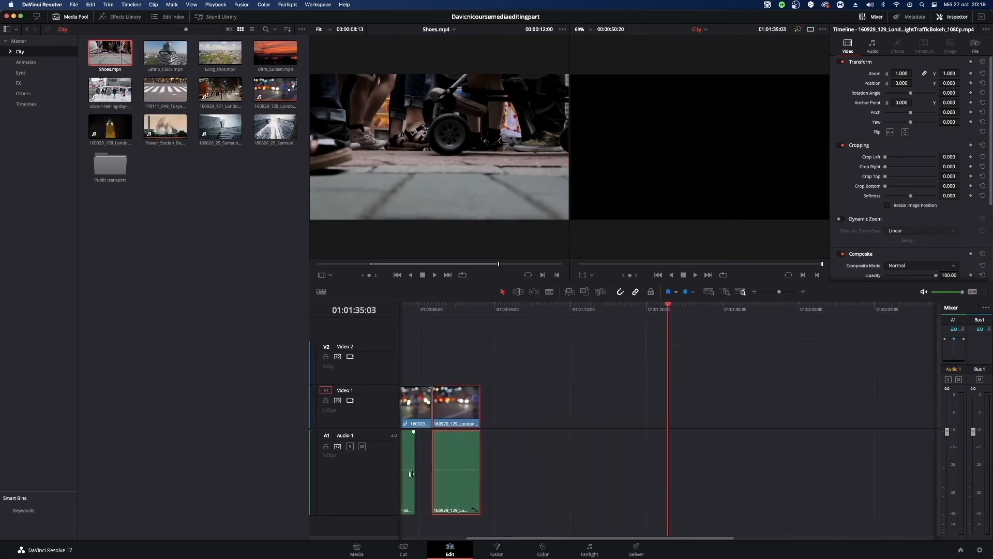
Extend the preceding London clip's audio to meet the unlinked audio, and roll the audio and video edit points between the two clips.
drag(411, 474, 428, 468)
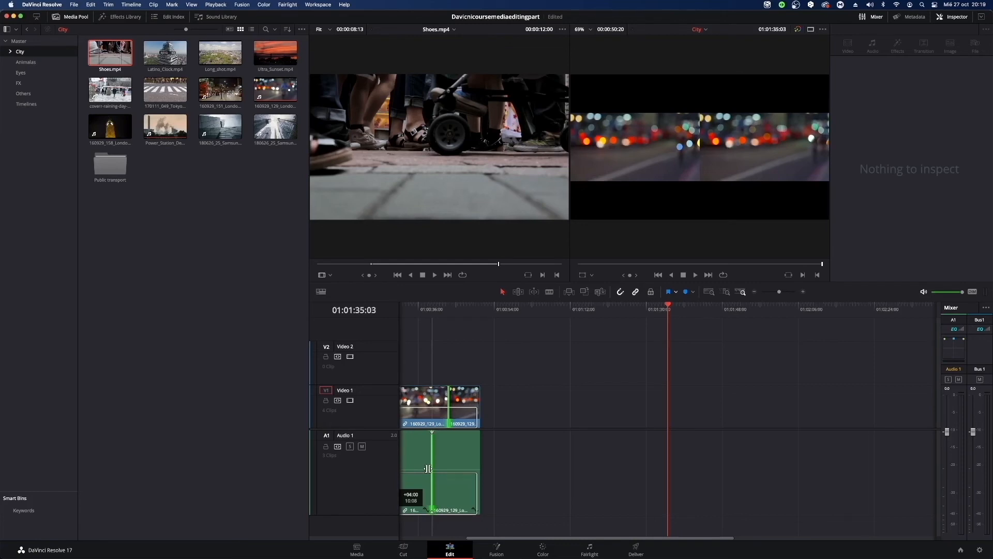
drag(428, 468, 429, 469)
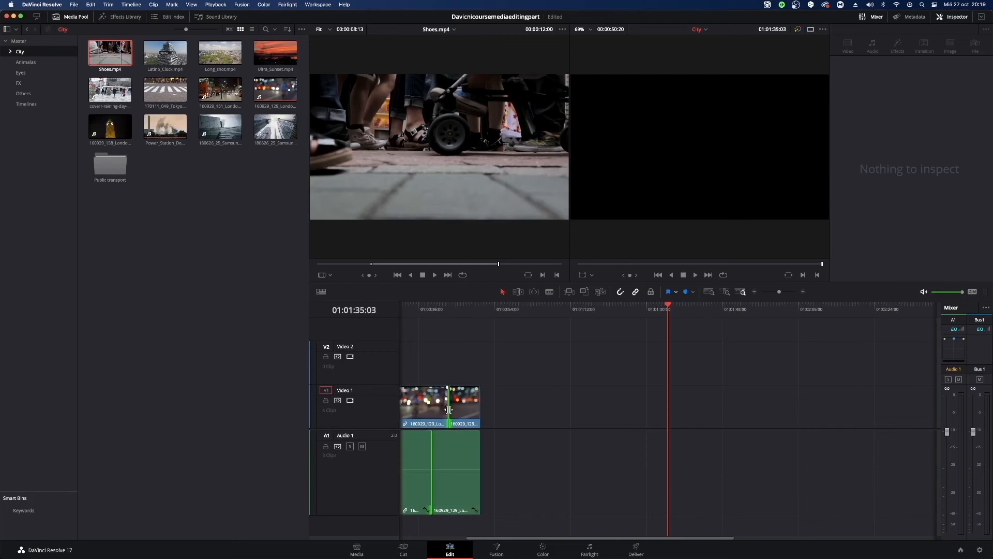
drag(427, 458, 429, 453)
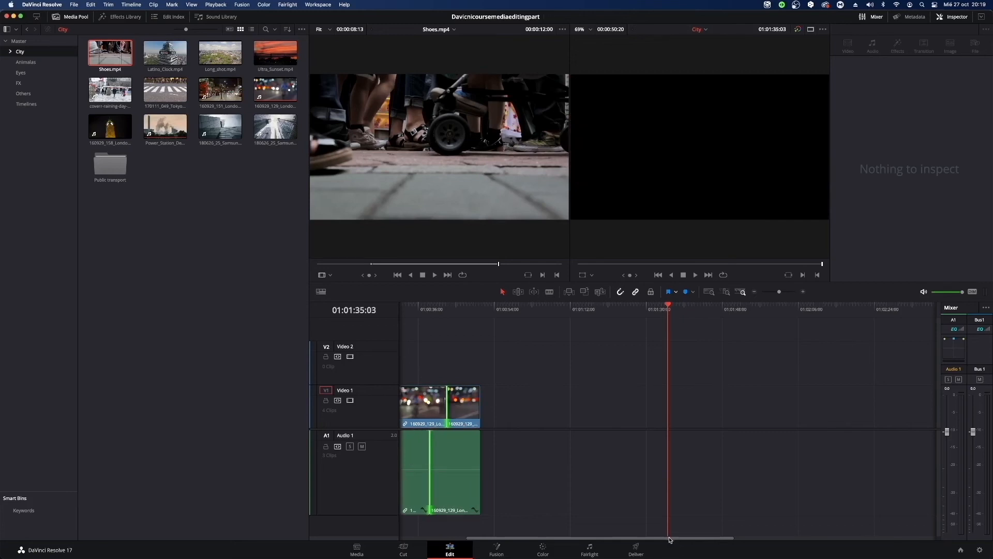
Delete all London night traffic video and audio clips that follow the Power Station Demolition clips.
drag(665, 538, 567, 531)
drag(631, 354, 529, 541)
key(BackSpace)
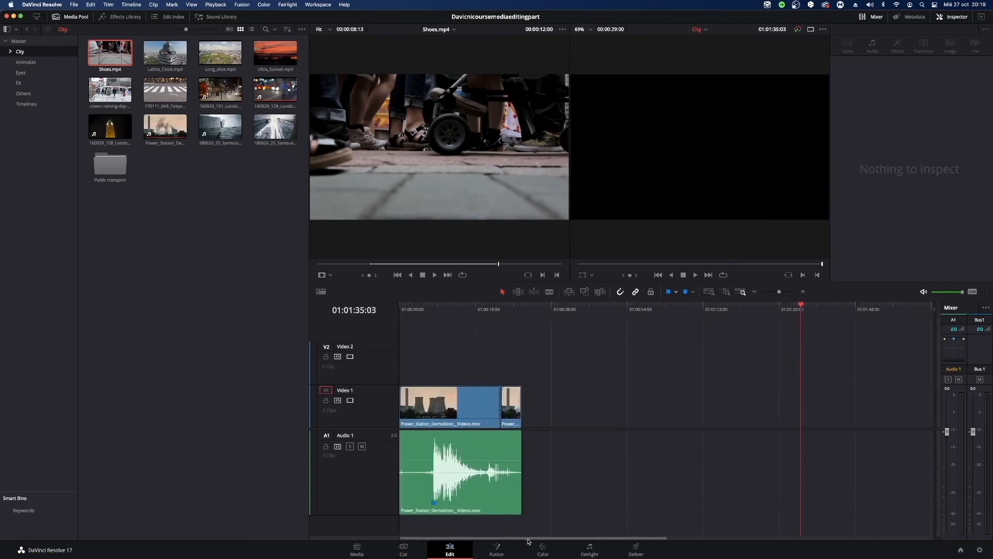
Add the 170111_049_Tokyo traffic clip to Video 1 directly after the Power Station Demolition clips, at 01:00:29:00.
click(105, 52)
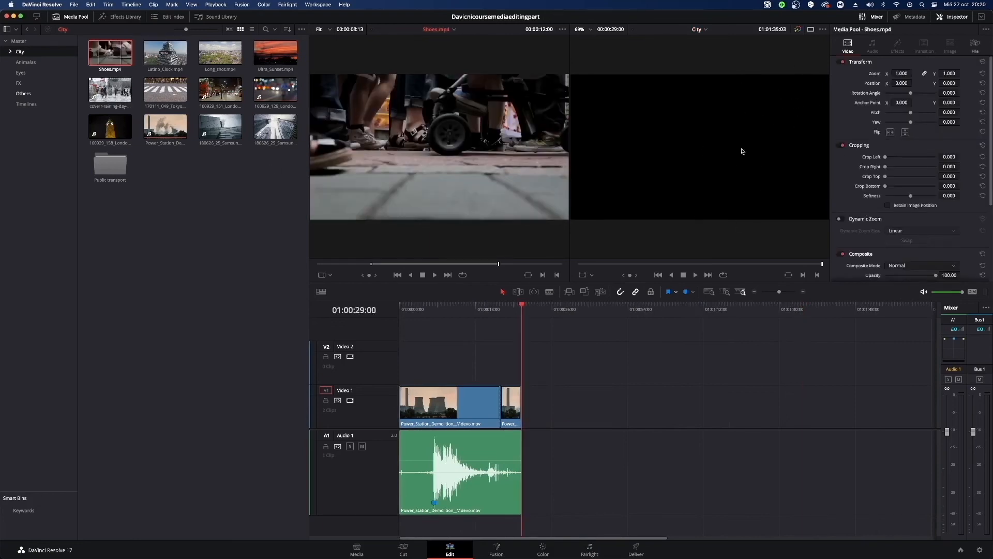
drag(165, 91, 522, 412)
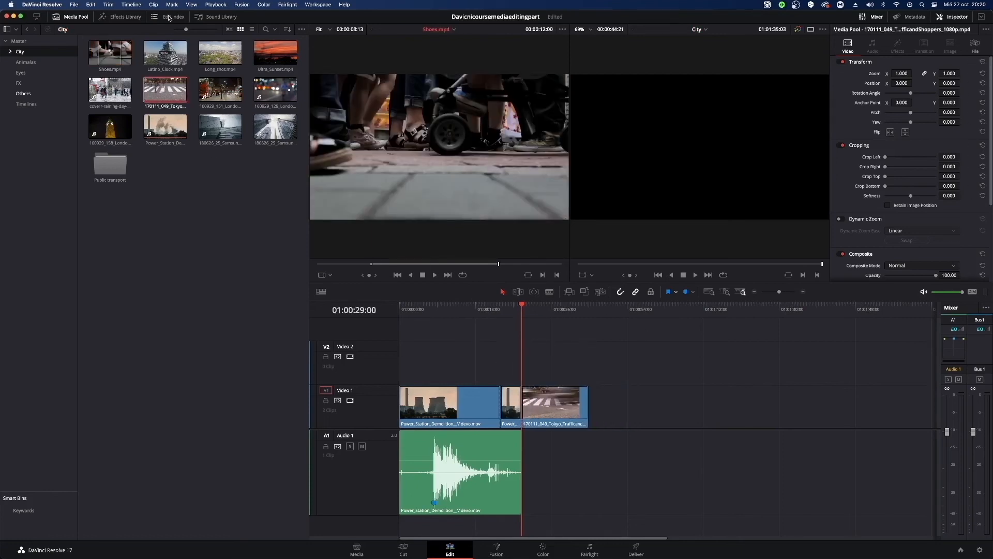
Replace the Tokyo traffic clip on Video 1 with Shoes.mp4 from the City bin, and select the new clip.
click(111, 51)
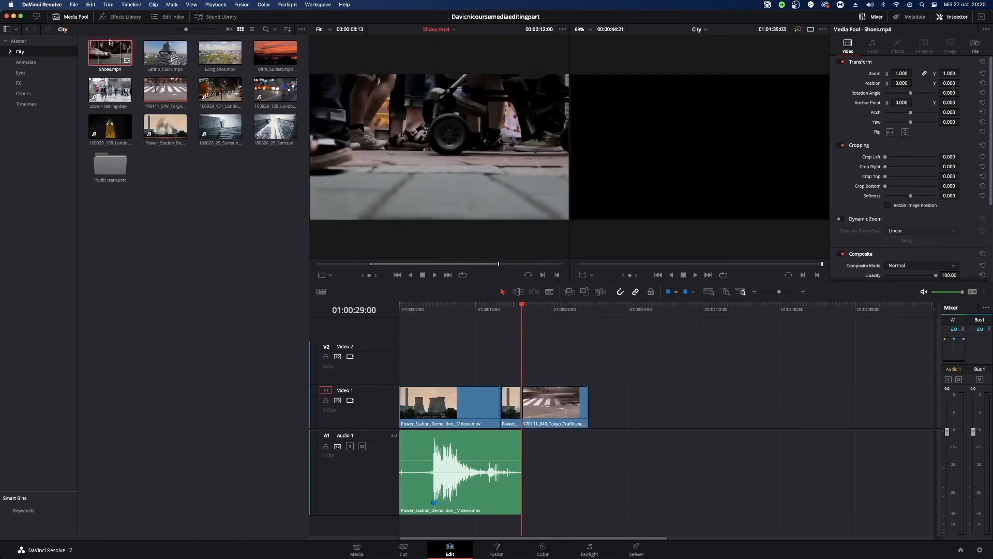
drag(113, 54, 782, 134)
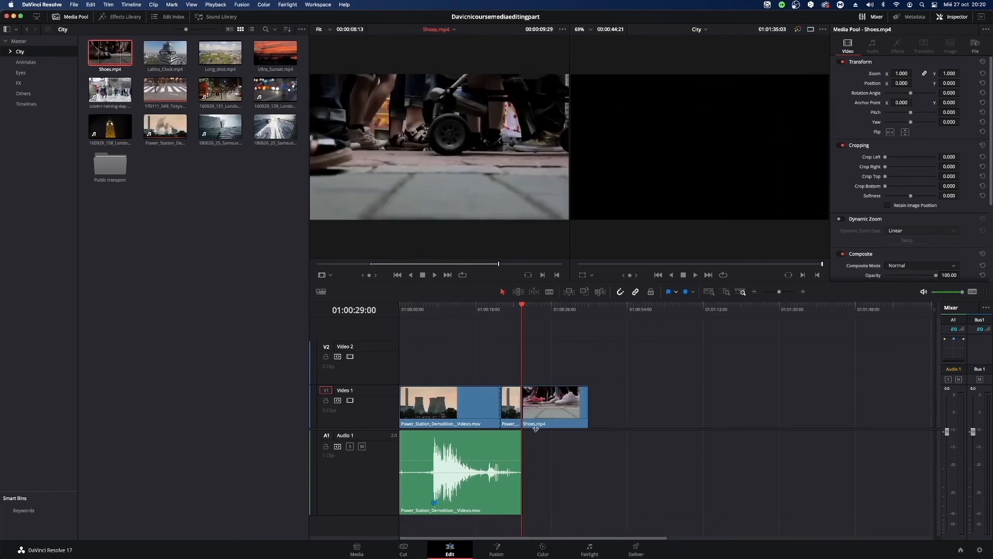
click(552, 407)
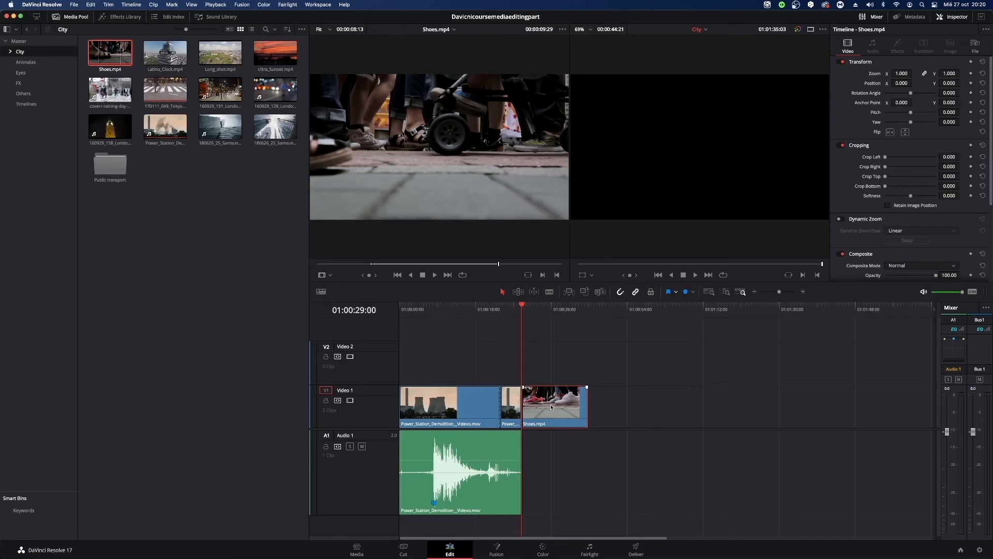
Replace the Shoes.mp4 clip at 01:00:29:00 on Video 1 with Latino_Clock.mp4 using a Fit to Fill edit.
double_click(551, 407)
drag(567, 309, 588, 309)
drag(164, 52, 811, 151)
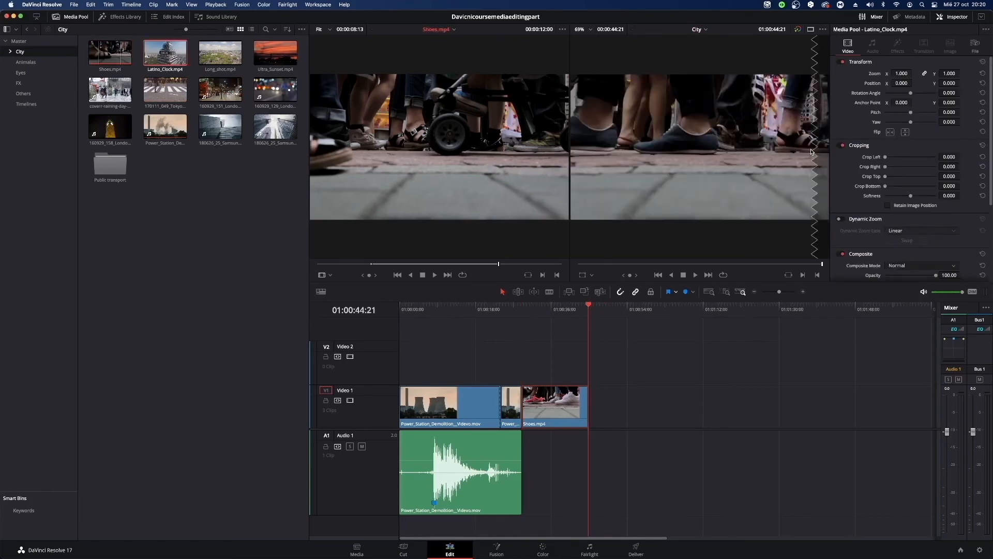
drag(570, 311, 522, 312)
click(169, 63)
drag(170, 63, 798, 148)
Play the fitted Latino_Clock clip on Video 1 from its start, and delete it from the timeline.
drag(588, 309, 527, 335)
click(531, 424)
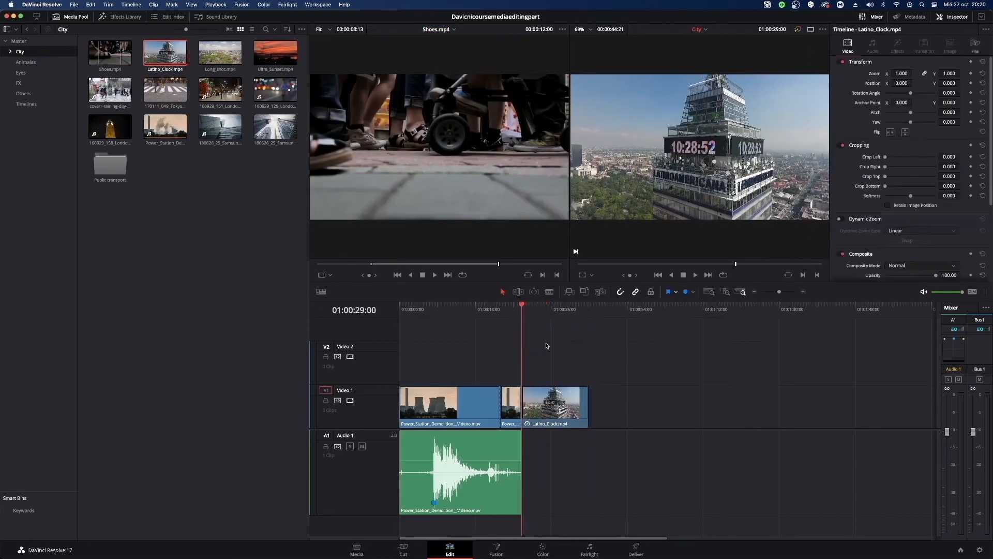
key(space)
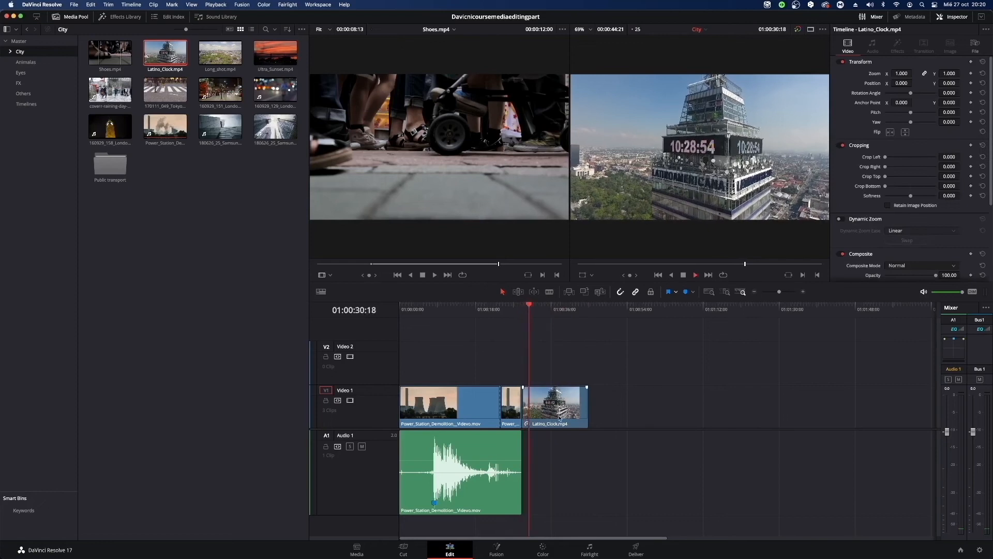
scroll(937, 197, down, 2)
scroll(938, 197, down, 3)
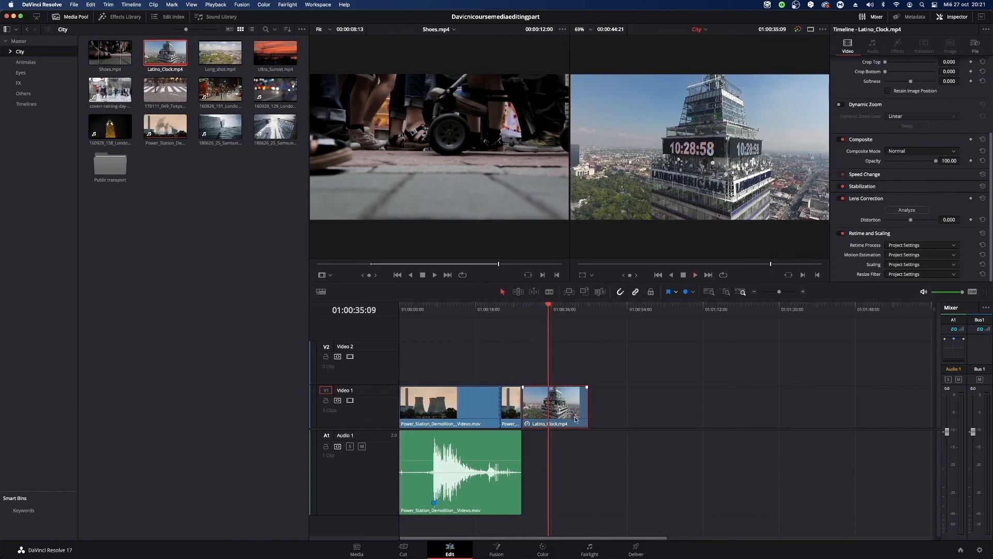
key(Delete)
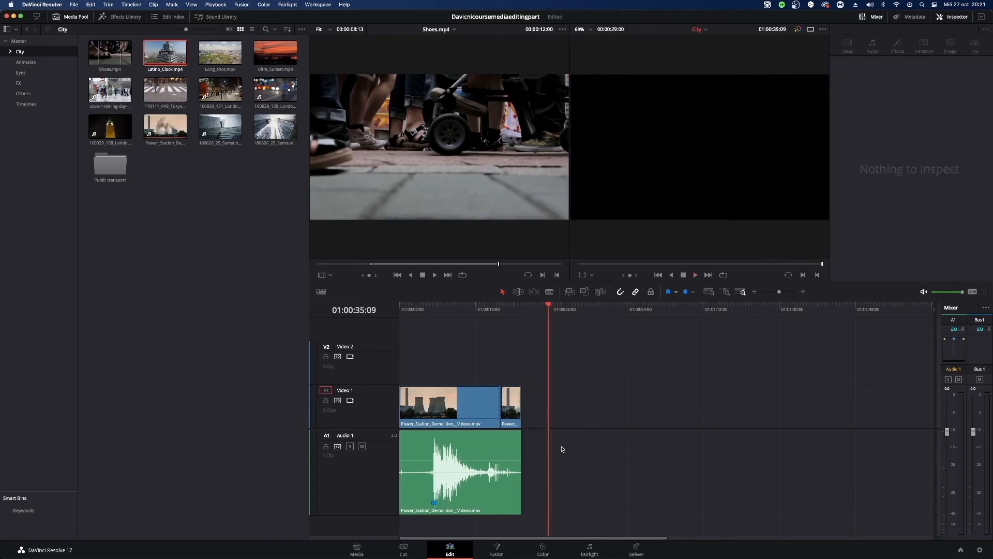
Place Latino_Clock.mp4 on Video 1 directly after the Power Station Demolition clips, and delete it again.
drag(176, 56, 532, 429)
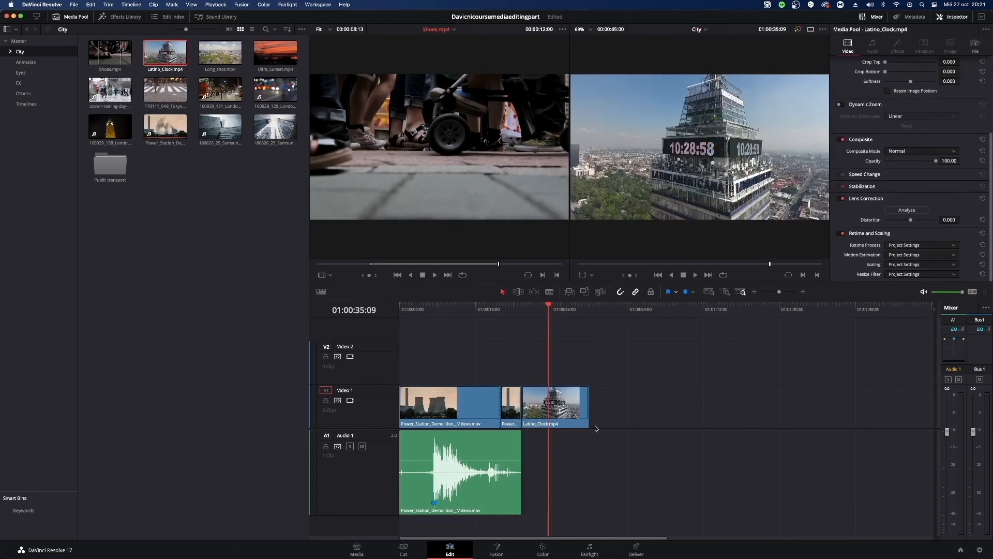
click(544, 409)
key(Up)
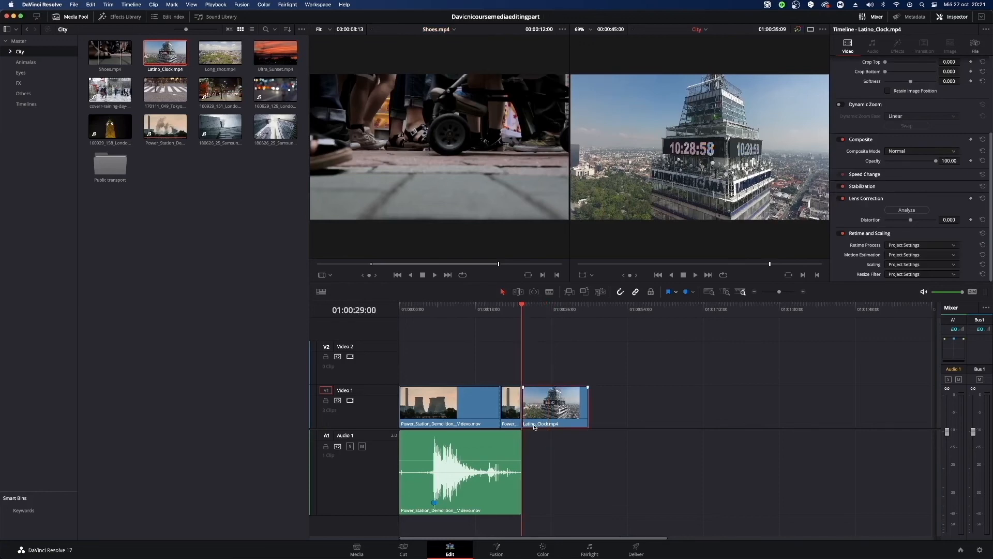
key(BackSpace)
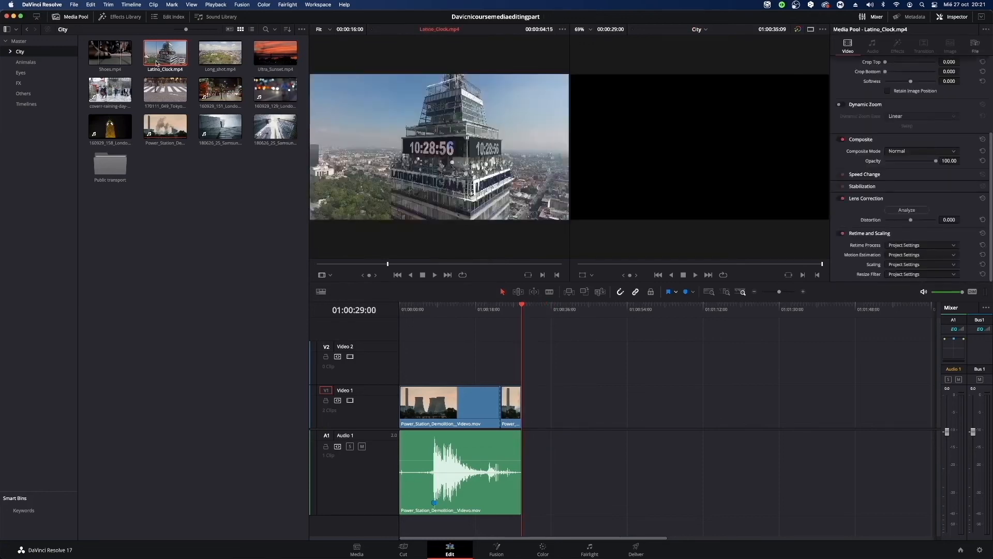
Append Latino_Clock.mp4 at the end of the timeline through the timeline viewer's edit overlay, and remove the appended clip.
drag(156, 63, 816, 176)
drag(587, 392, 611, 398)
key(Delete)
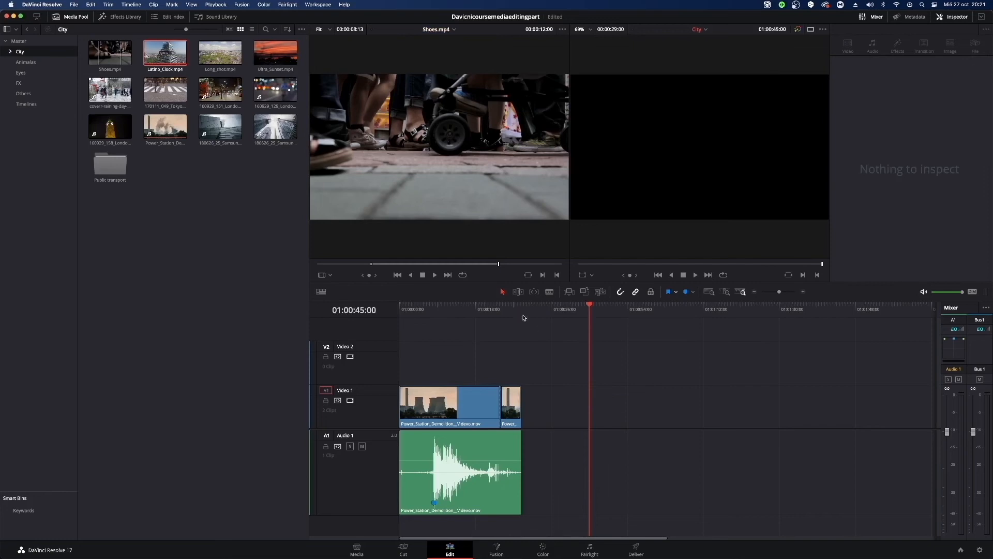
Place Latino_Clock.mp4 on top of the second Power Station Demolition clip, on Video 2 at 01:00:24:00, and play it from there.
drag(520, 312, 501, 325)
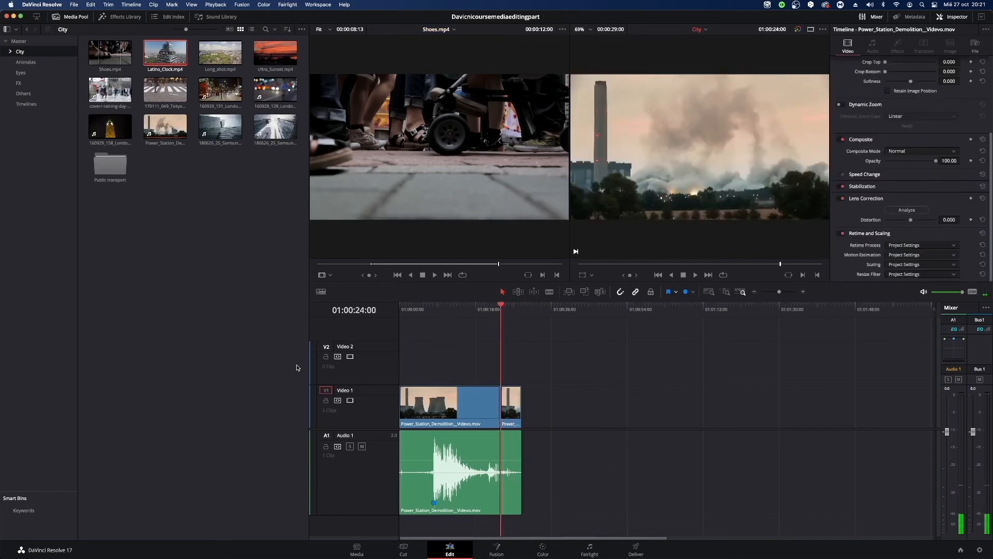
drag(165, 53, 781, 168)
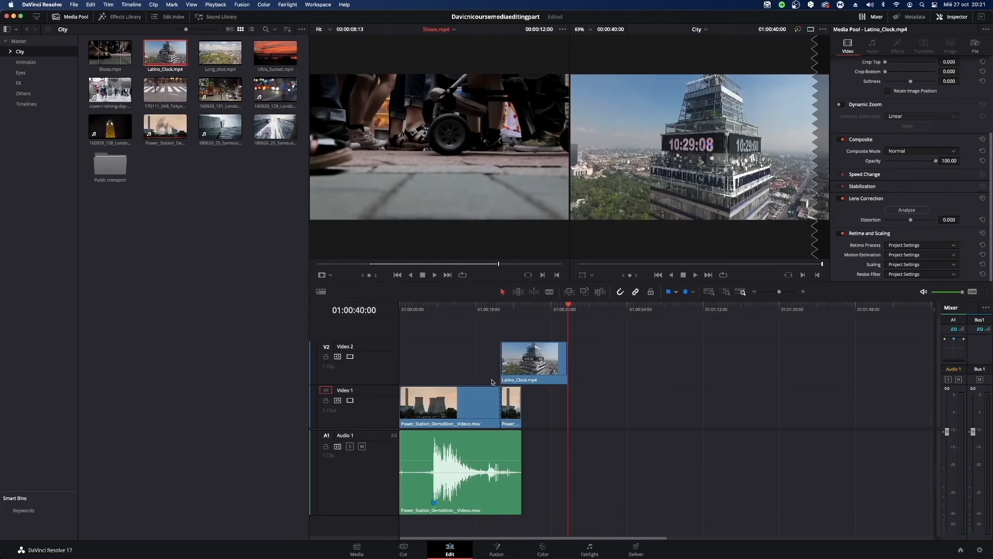
click(513, 411)
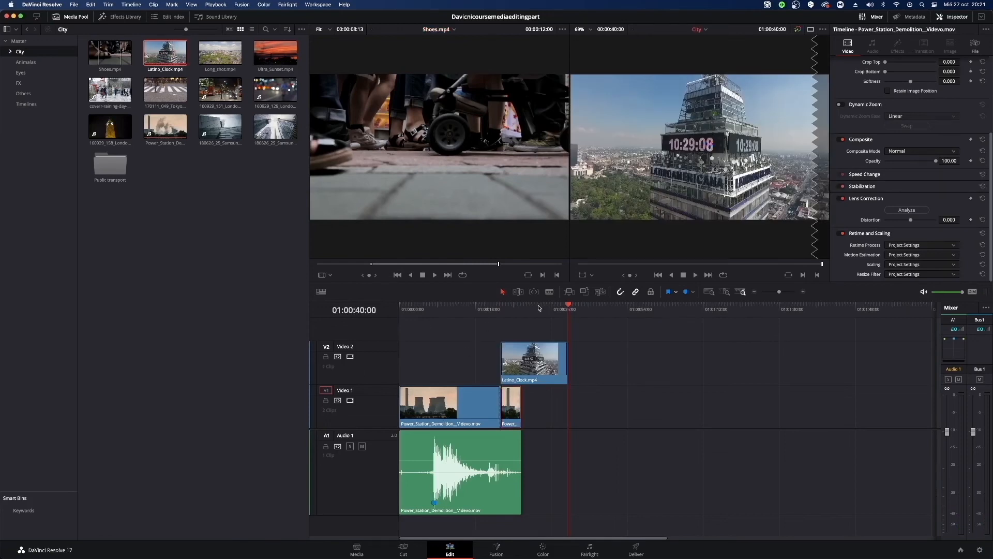
drag(538, 308, 497, 317)
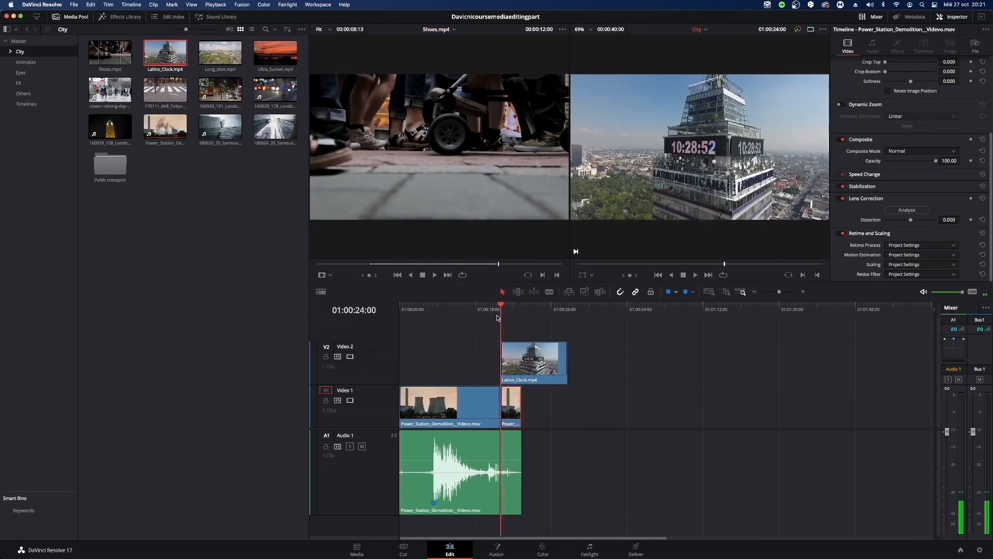
key(space)
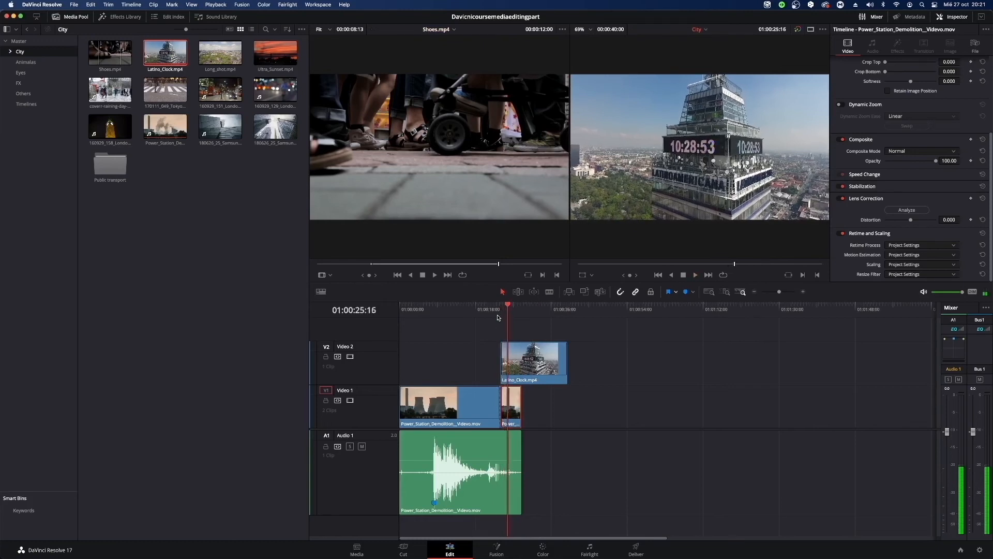
Lower the opacity of the Latino_Clock clip on Video 2 to 21.37.
click(541, 363)
double_click(544, 365)
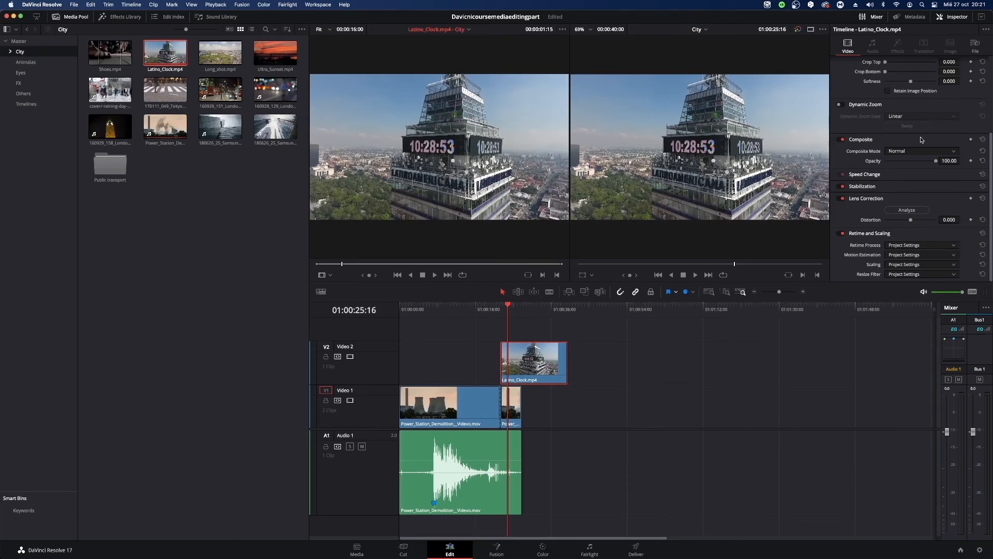
scroll(921, 138, up, 5)
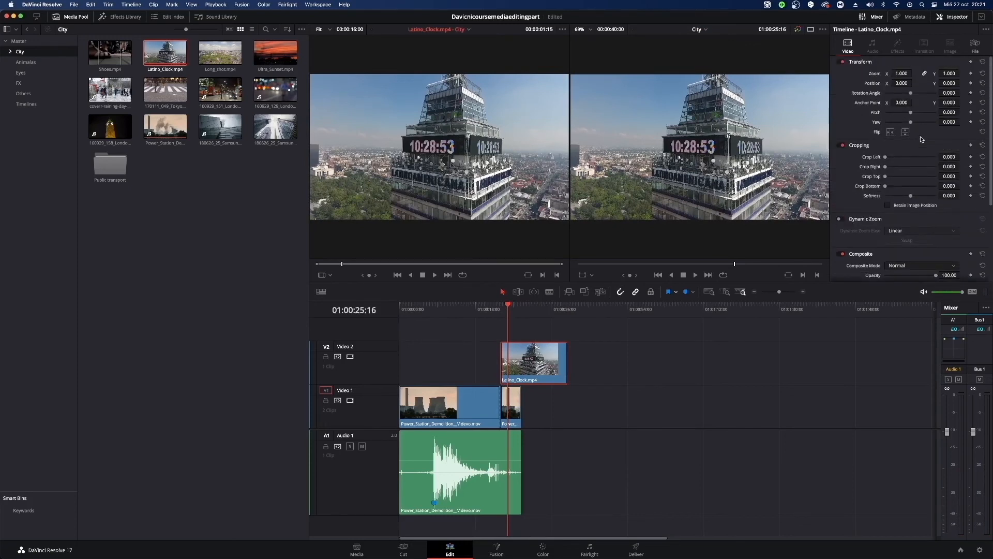
scroll(921, 139, down, 3)
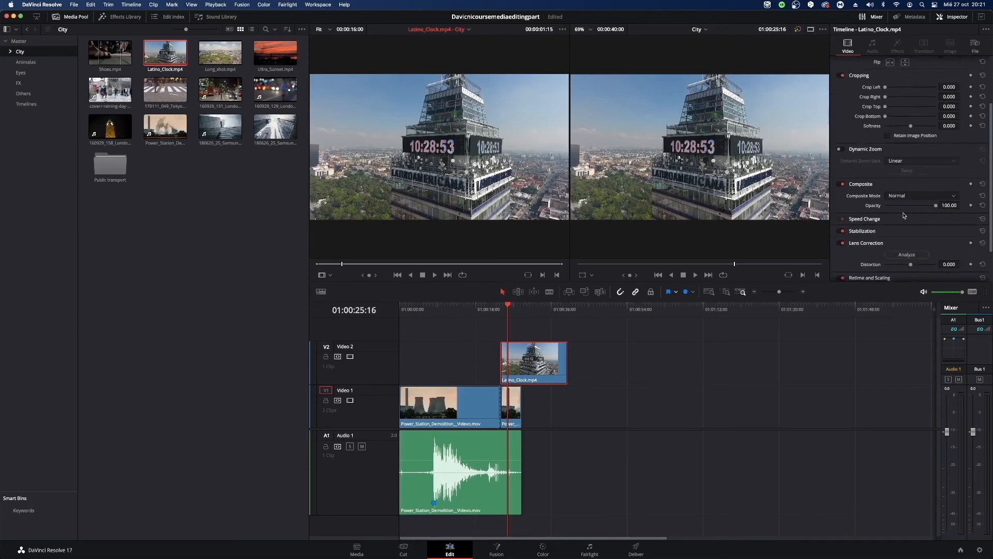
drag(937, 207, 898, 213)
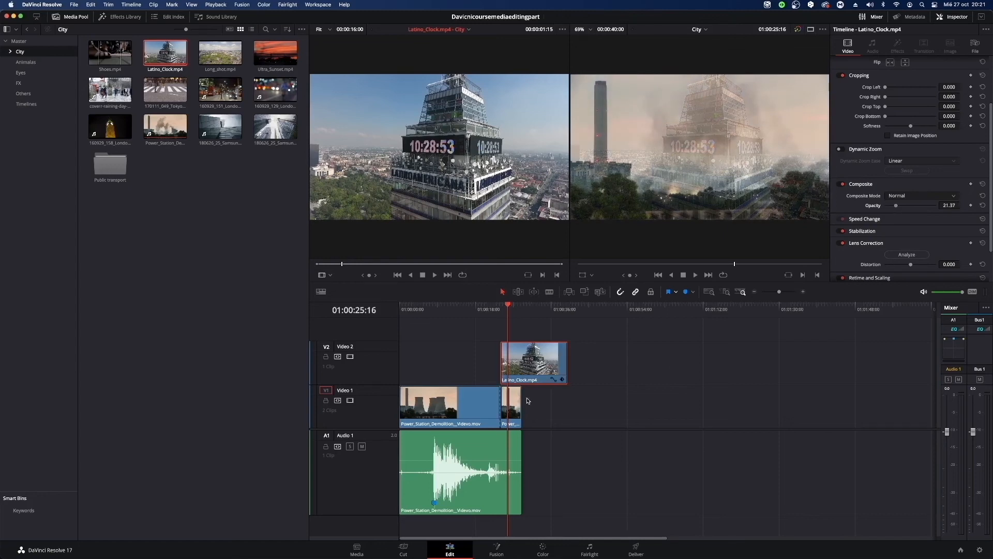
Show and hide the curve editor of the Latino_Clock clip on Video 2.
click(552, 380)
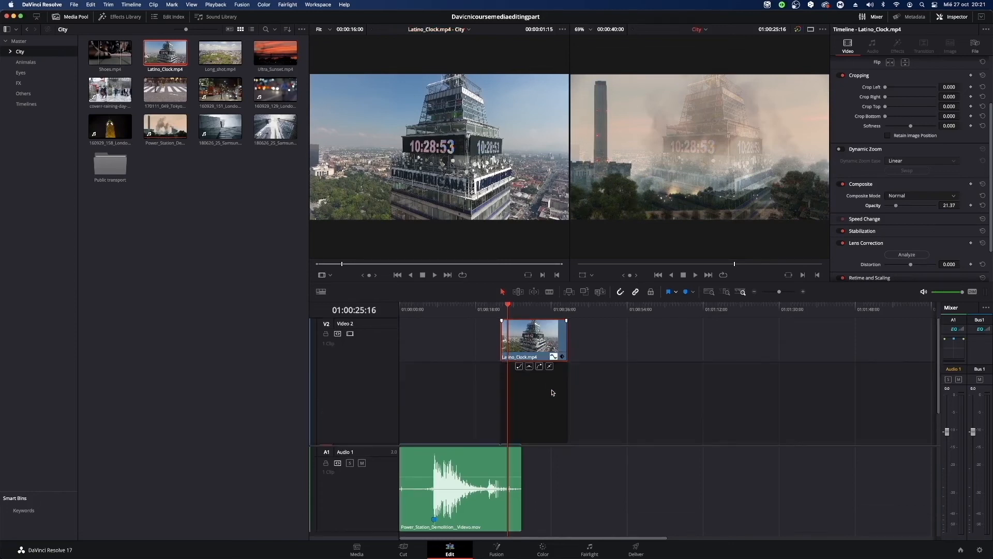
click(552, 357)
click(554, 397)
click(553, 357)
click(554, 397)
click(552, 357)
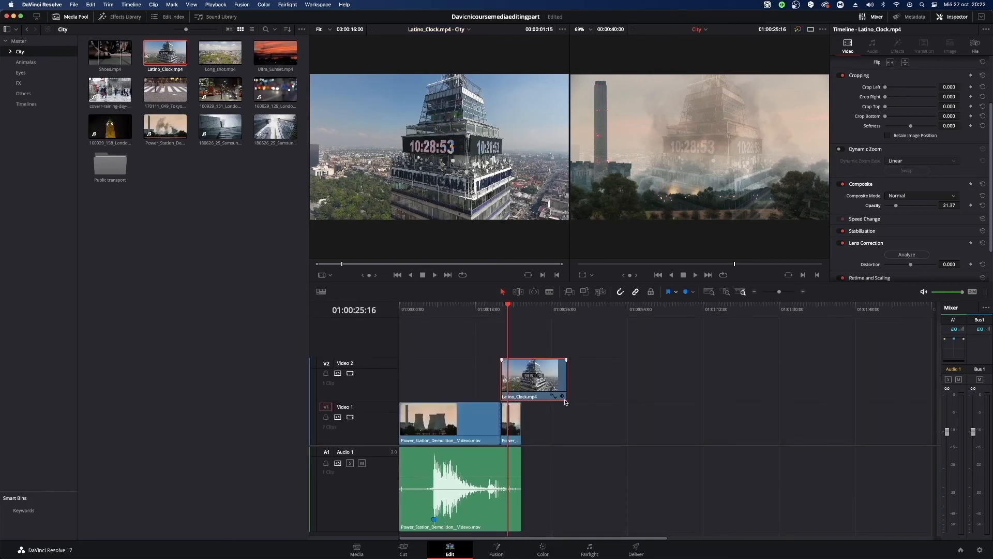
click(554, 397)
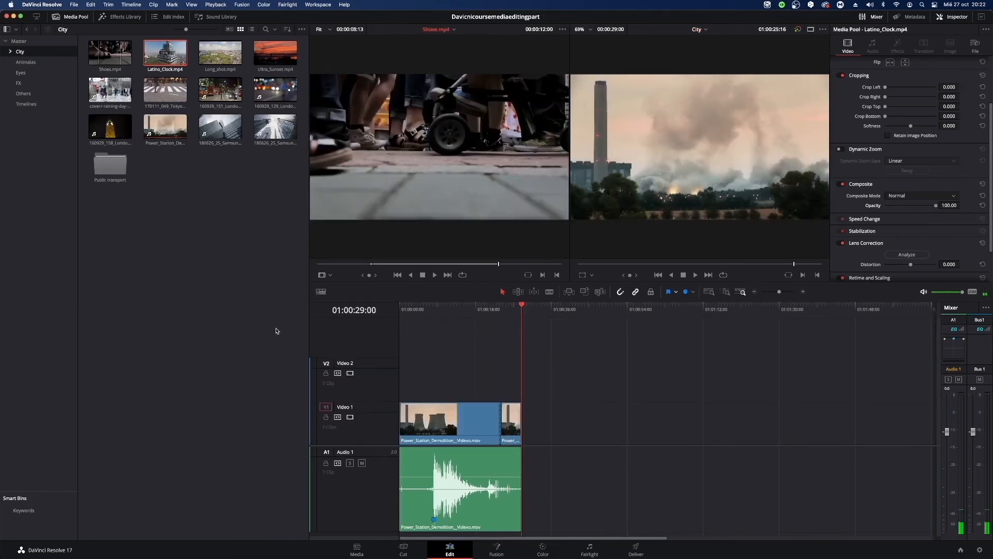
Browse the clips in the Animalas, FX, Others and Timelines bins, and return to the City bin.
click(253, 297)
click(26, 62)
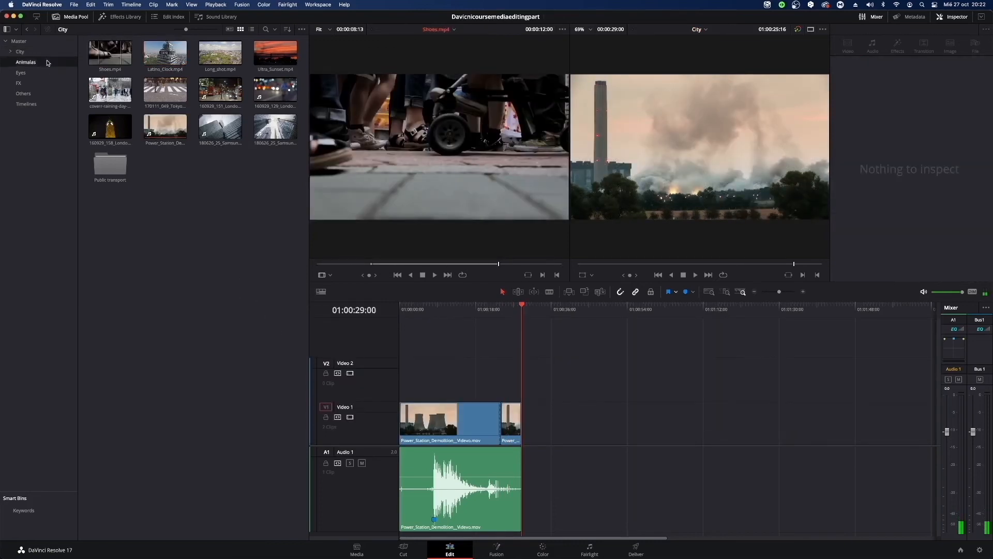
click(19, 83)
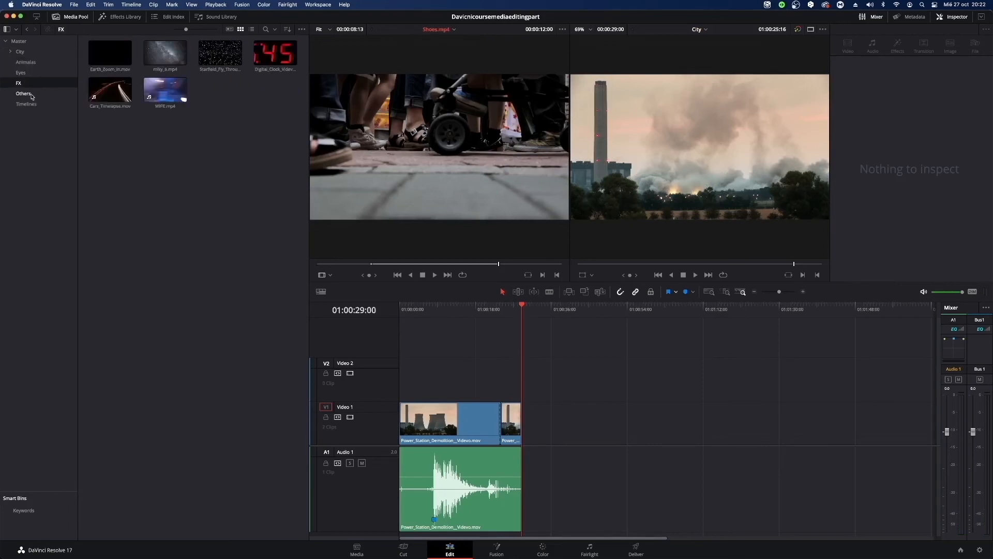
click(31, 95)
click(27, 104)
click(34, 63)
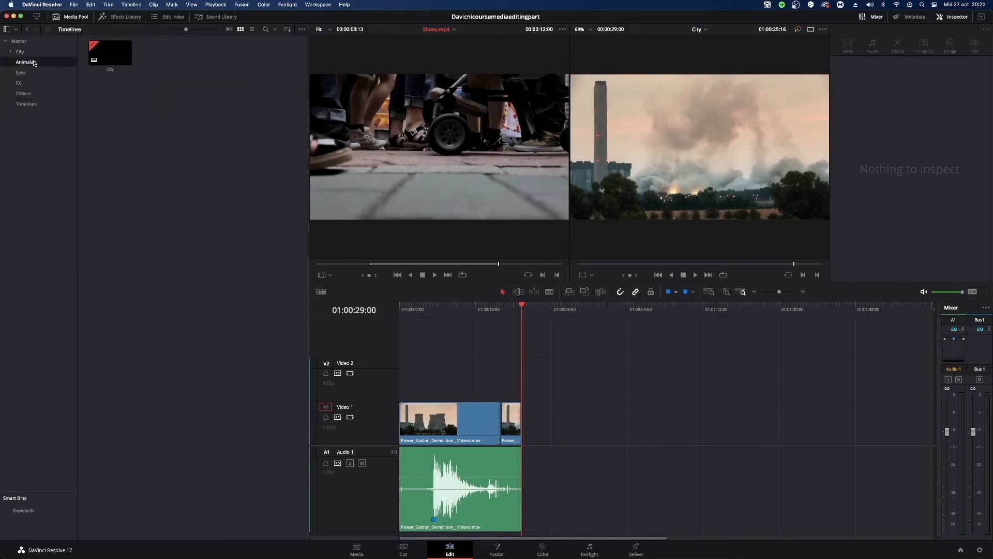
click(20, 51)
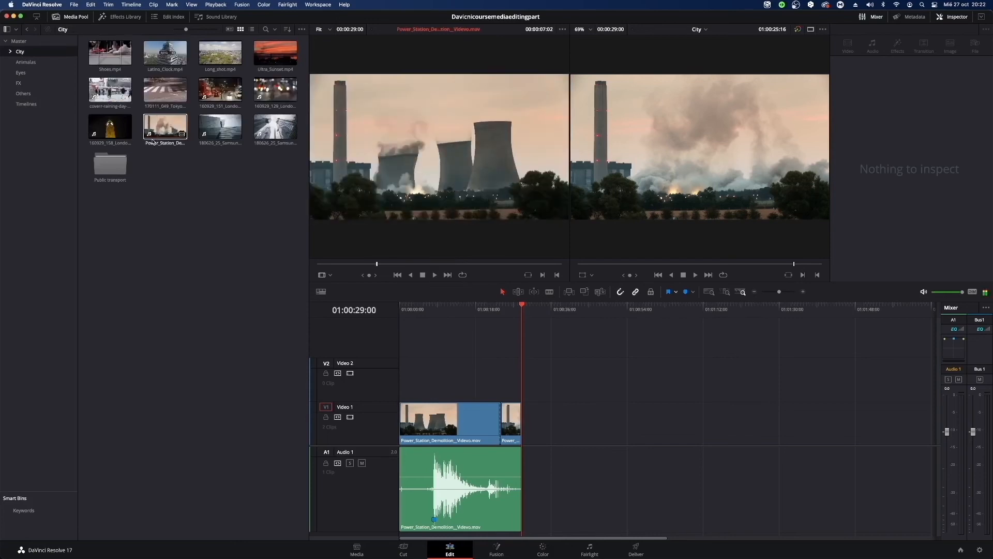
click(176, 137)
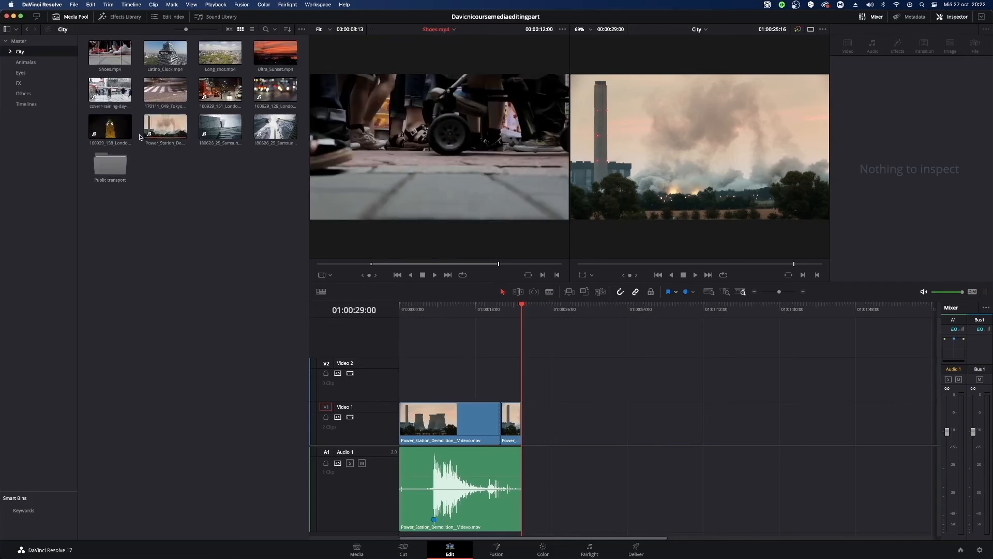
Add the 180626_25_SamsungHQ_001, 180626_25_SamsungHQ_005 and 160929_129 London night traffic clips after the Power Station clips, and return the playhead to 01:00:00:00.
drag(220, 127, 541, 421)
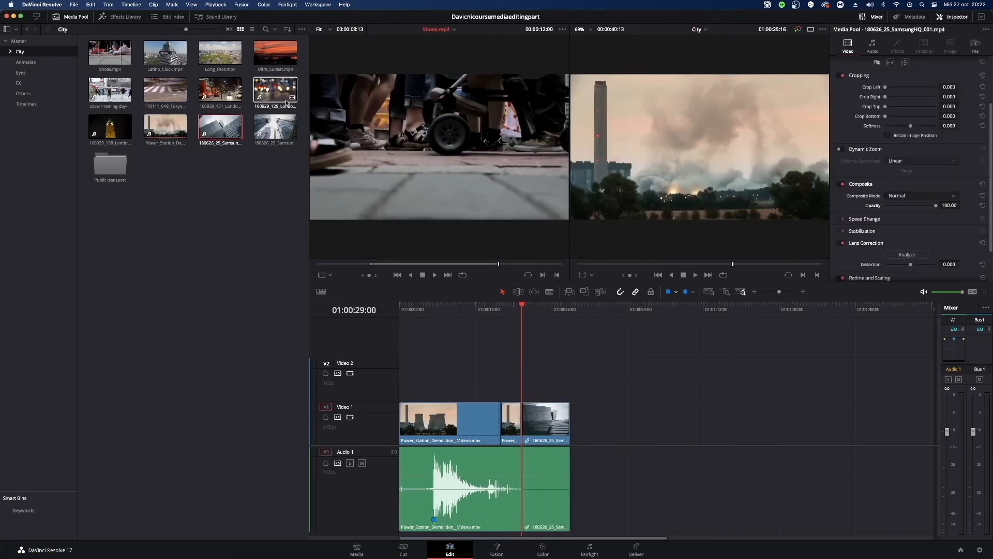
drag(275, 126, 575, 469)
drag(275, 91, 641, 478)
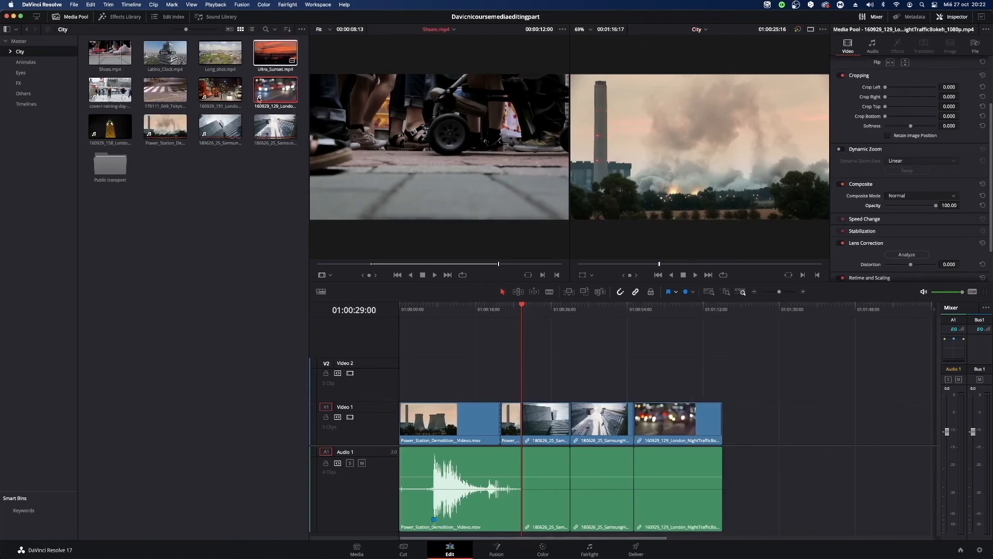
click(288, 105)
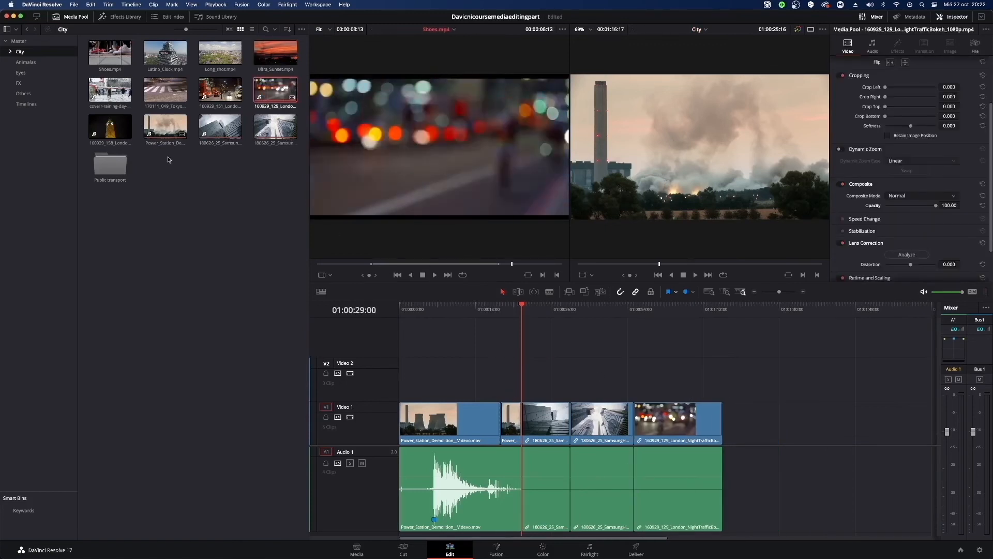
click(260, 133)
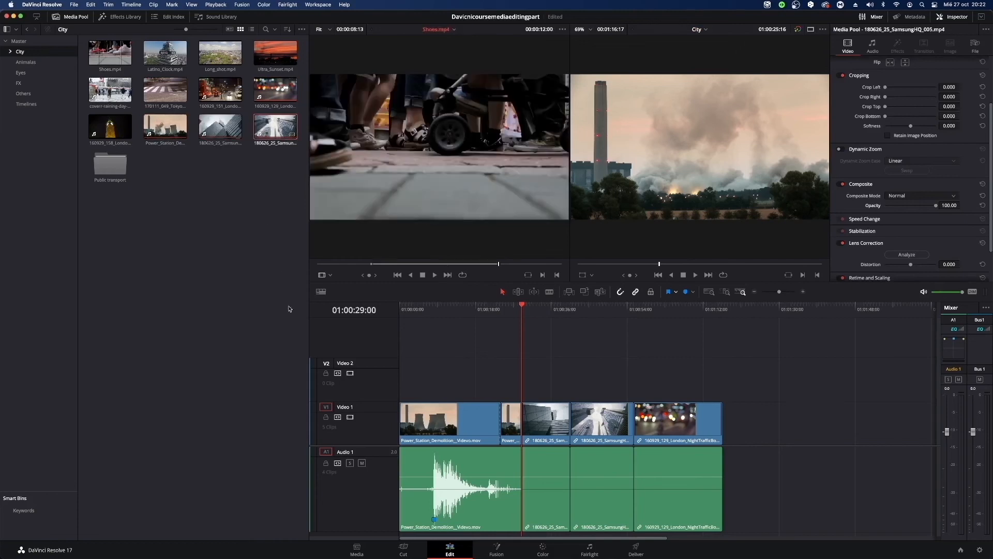
click(461, 298)
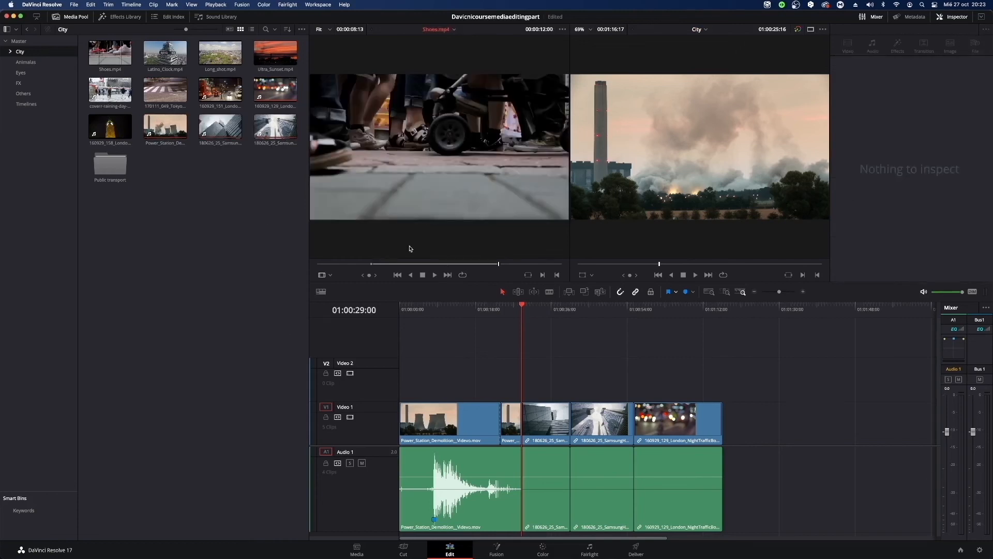
key(Home)
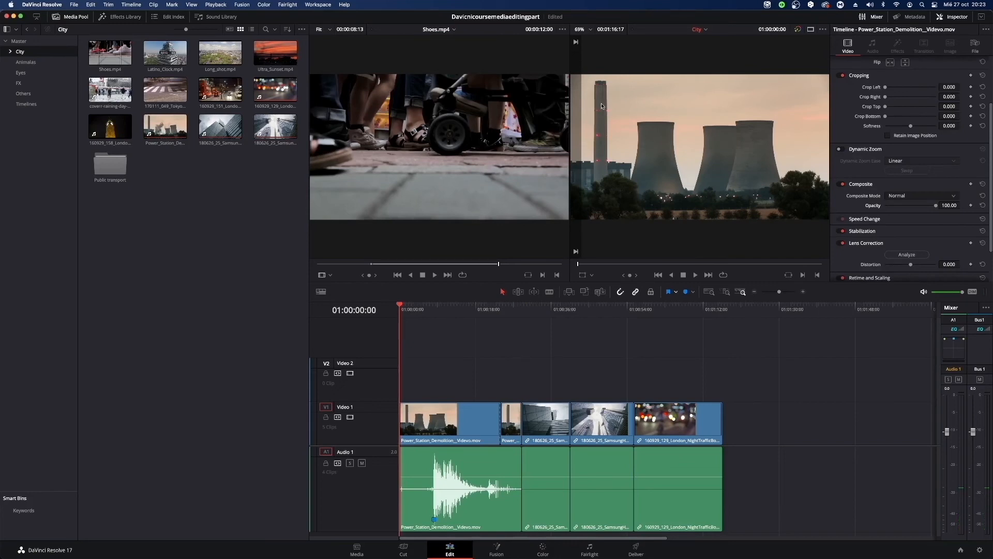
Extend the end of Video 1 with Ultra_Sunset.mp4, followed by Cat_Eye(2).mp4, SpiderAndWeb_1.mp4 and the Snake_Pull_Focus clip from the Animalas bin.
drag(275, 52, 726, 438)
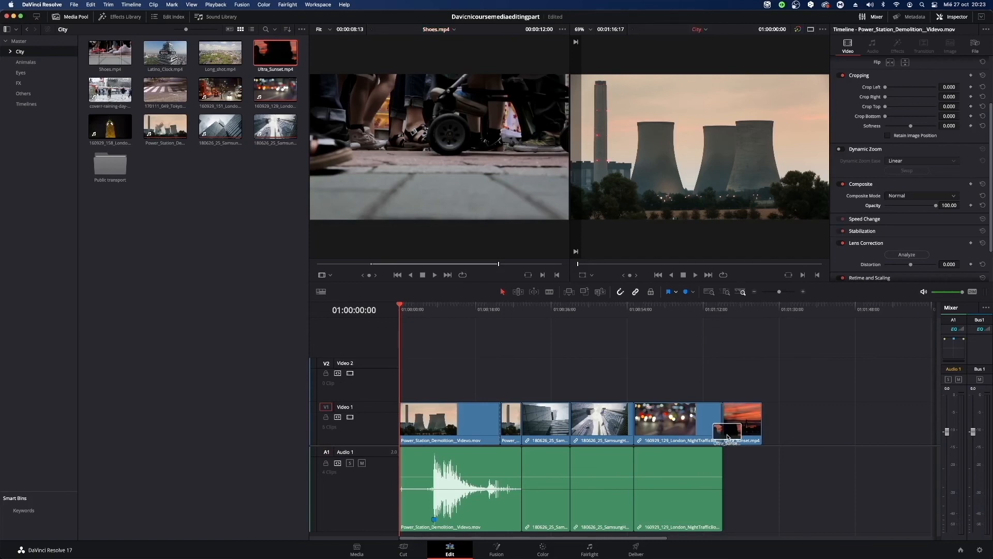
click(26, 61)
drag(108, 61, 775, 424)
drag(220, 52, 886, 414)
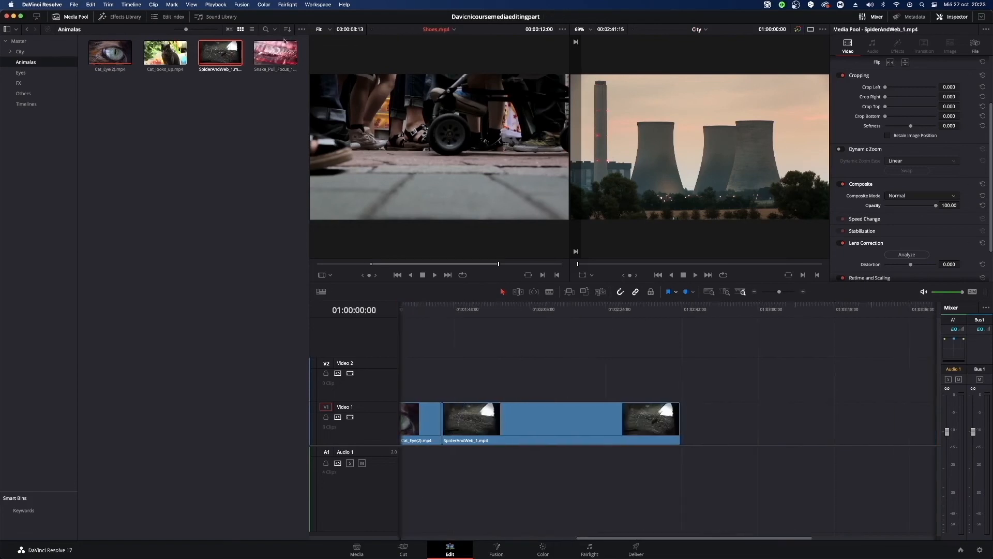
drag(275, 51, 682, 454)
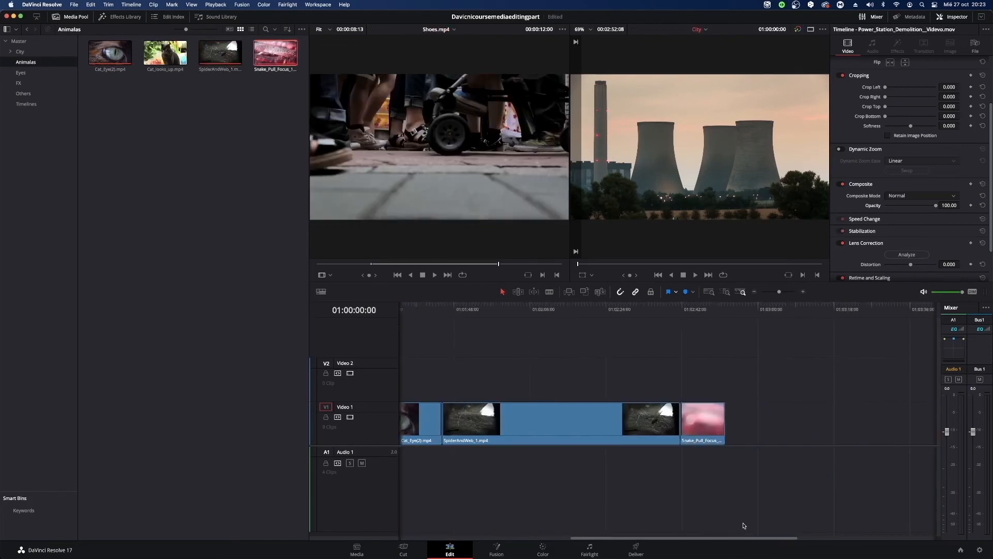
Move all timeline clips together about two minutes later, leaving an empty gap at the start of the timeline.
drag(750, 541, 476, 536)
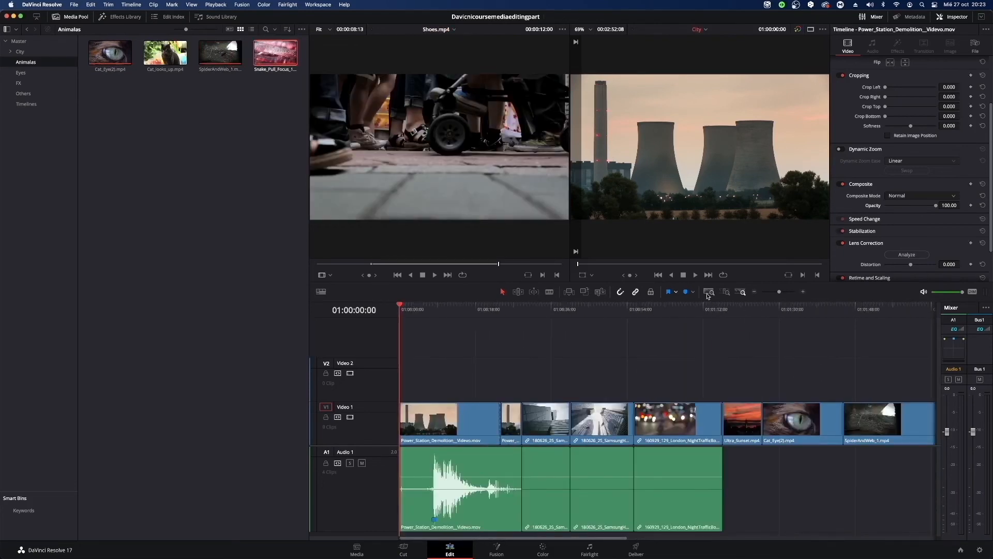
drag(779, 292, 774, 296)
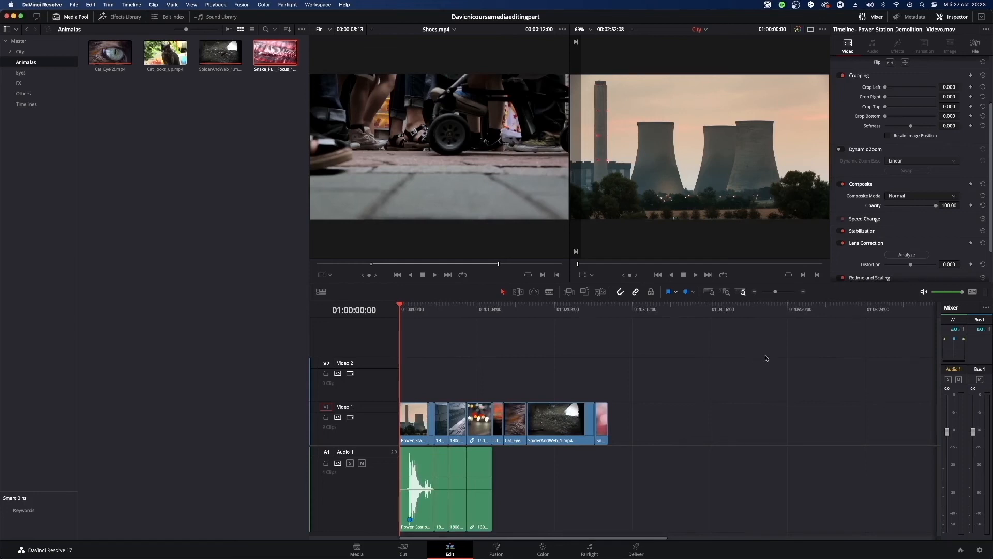
drag(765, 353, 384, 516)
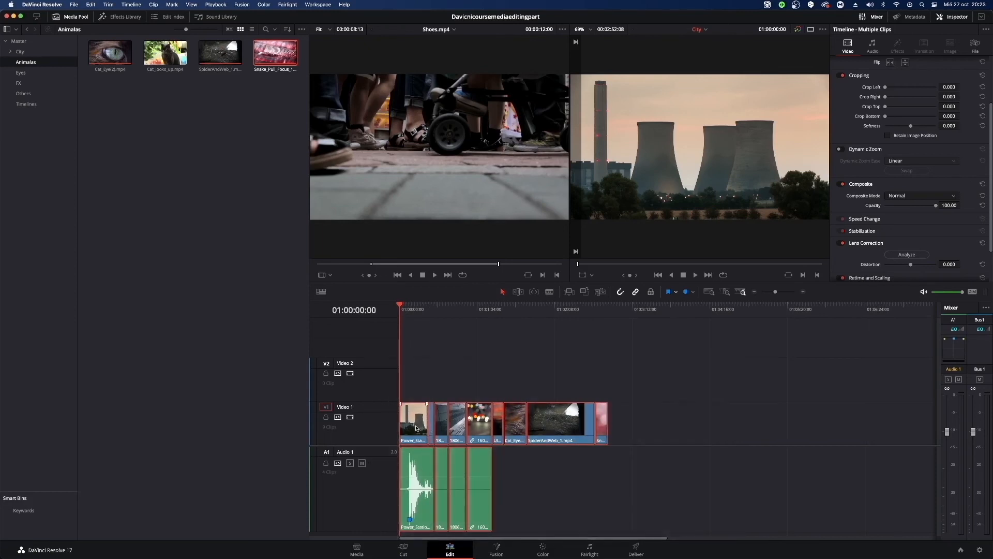
drag(417, 430, 577, 434)
click(455, 359)
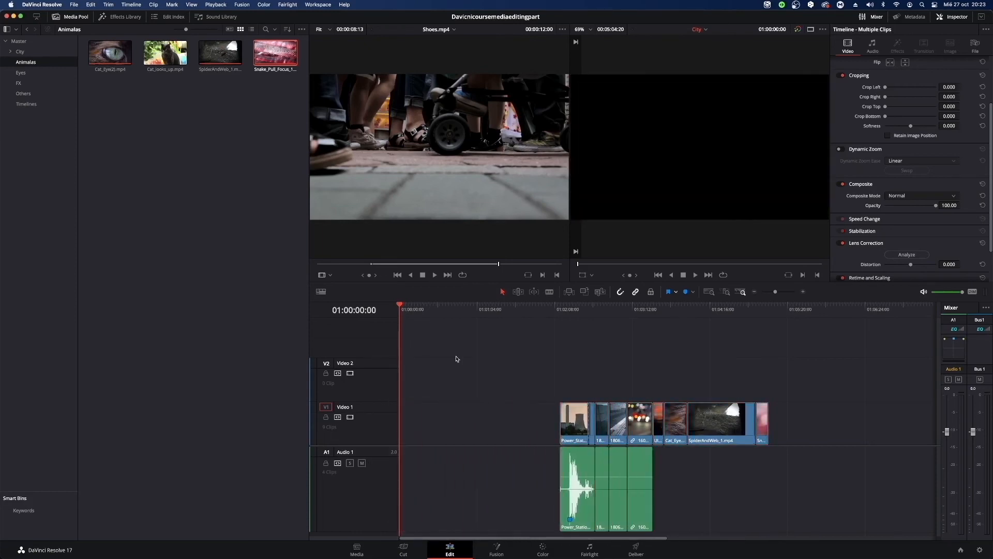
Place Cat_looks_up.mp4 at the start of Video 1 and shift all the other clips back to directly follow it.
click(173, 54)
drag(173, 55, 400, 430)
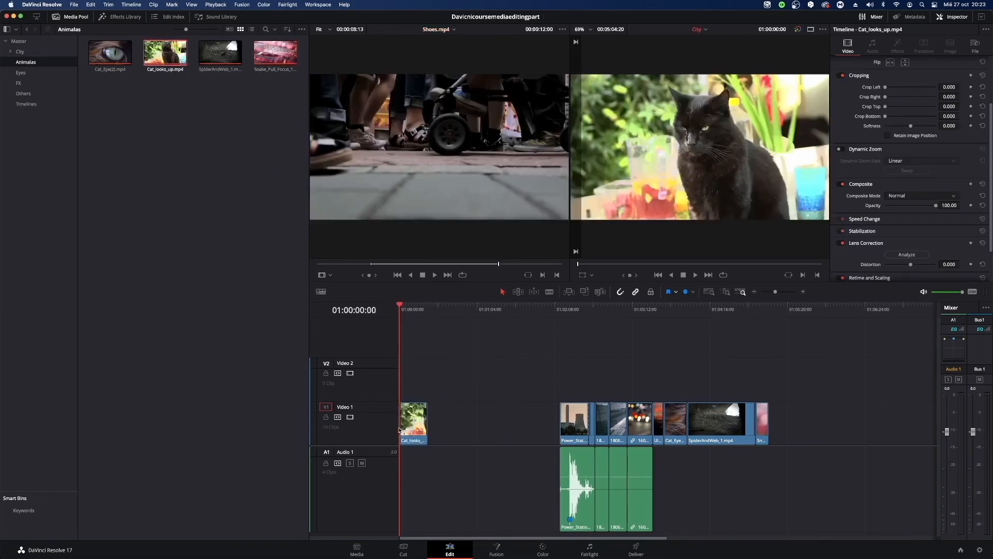
drag(500, 327, 804, 545)
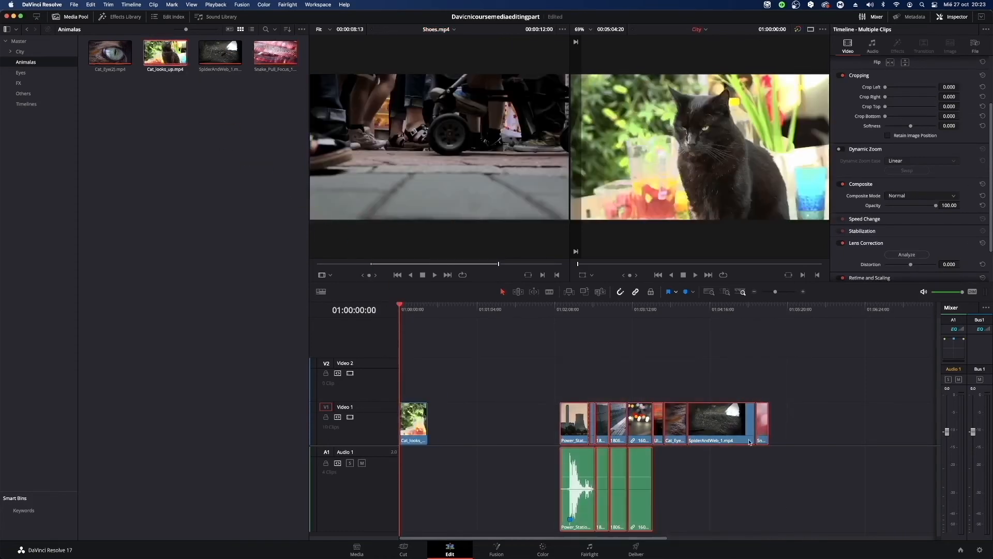
drag(728, 429, 596, 431)
click(714, 369)
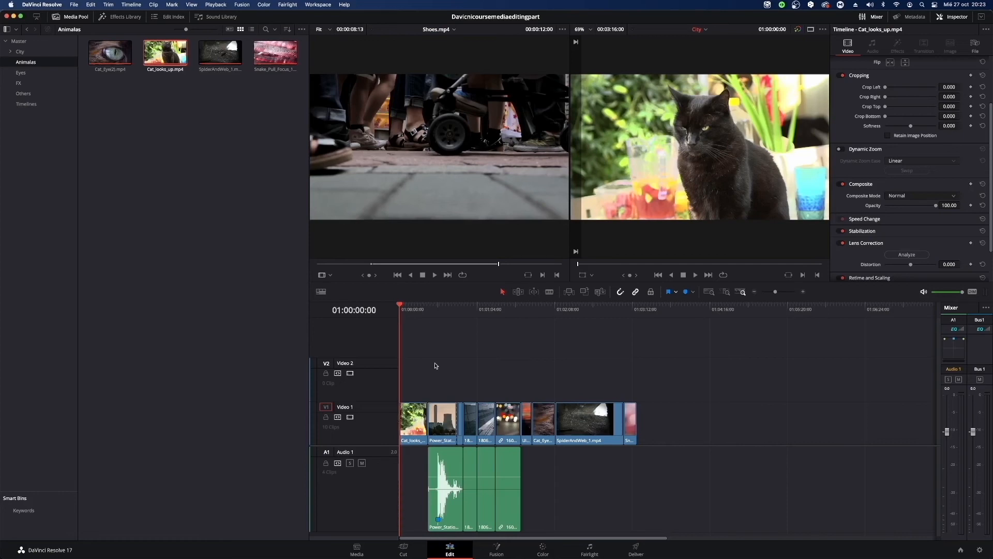
drag(434, 366, 696, 505)
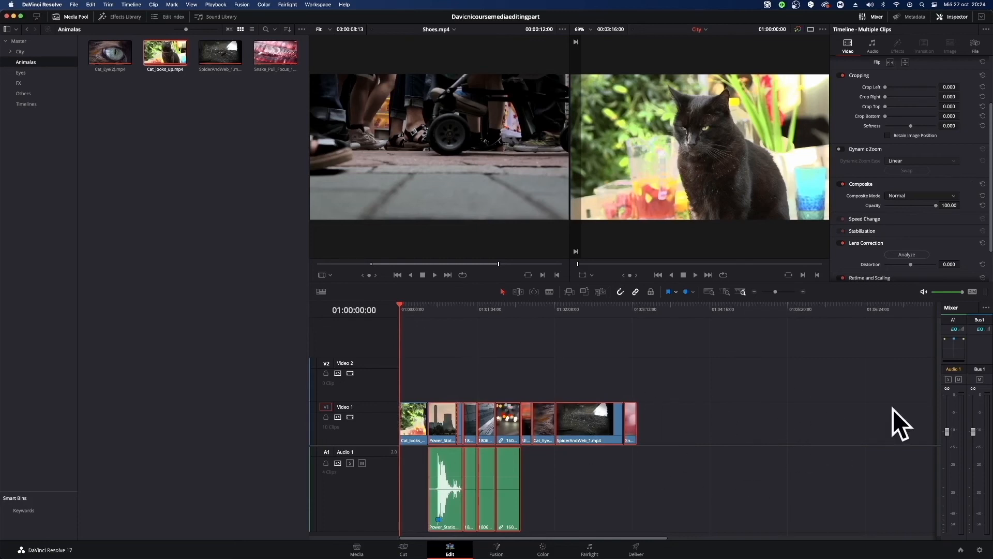
click(470, 333)
click(245, 174)
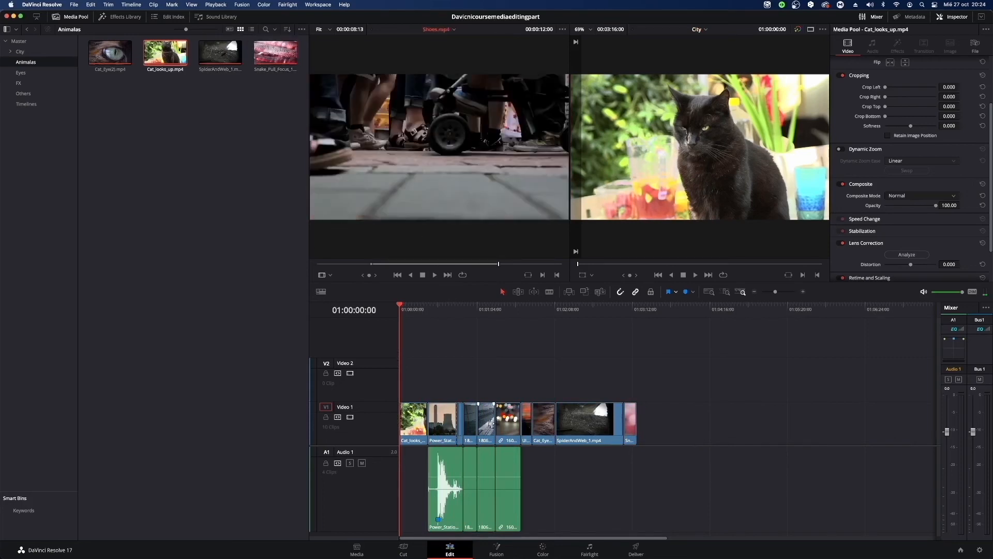
Move the 180626_25_SamsungHQ_005 clip onto Video 2 above the start of the Power Station clip and reduce its opacity to 64.12.
drag(491, 423, 441, 392)
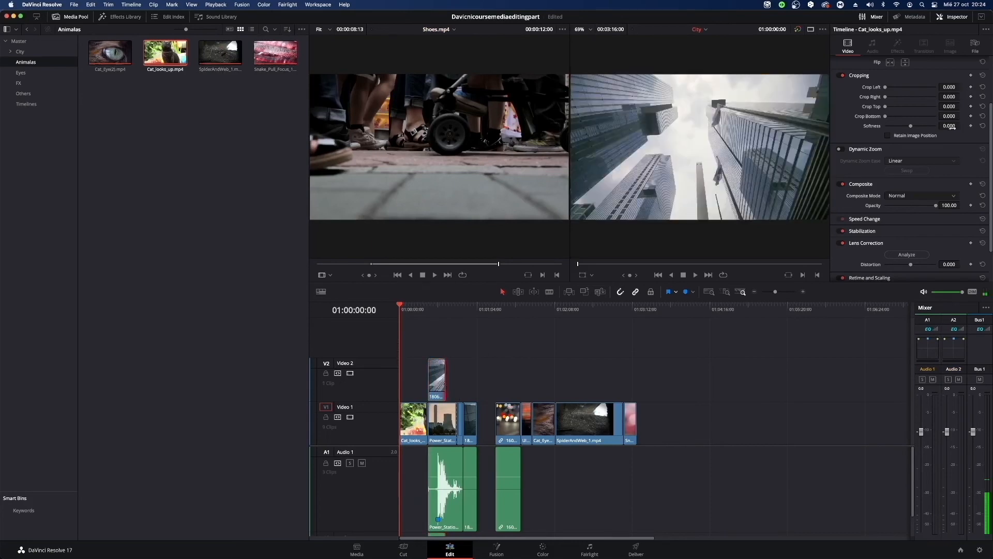
key(shift+Down)
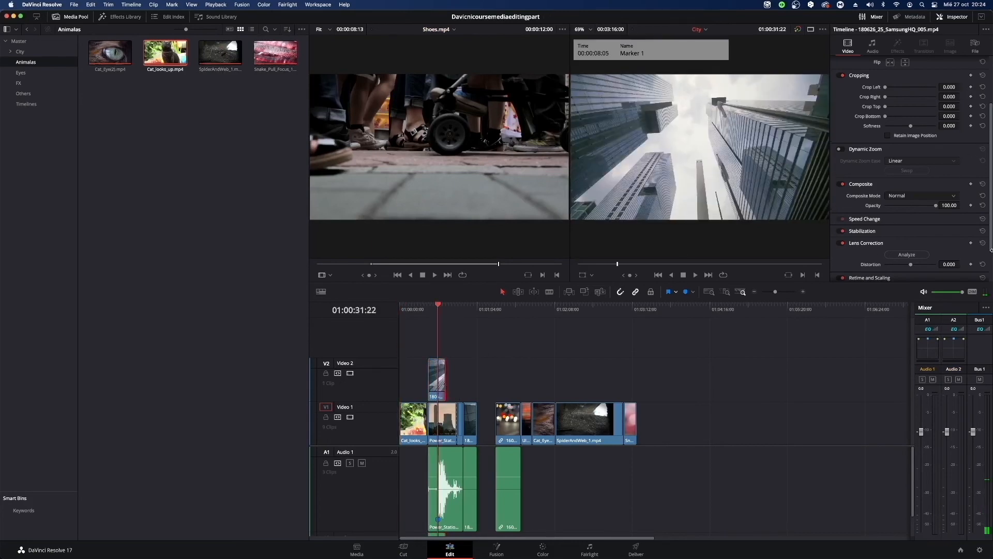
drag(936, 205, 917, 206)
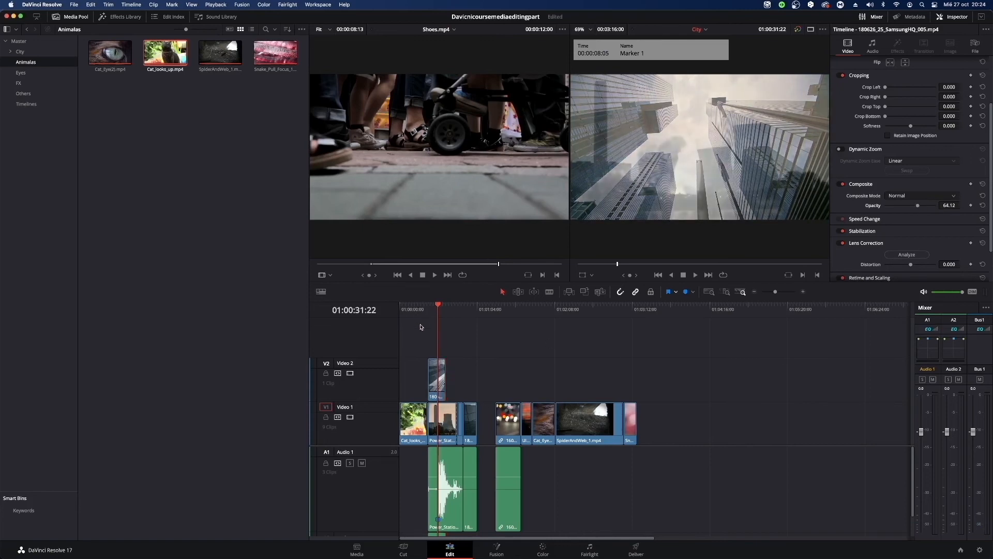
Try moving all clips together across the tracks, placing them on Video 1 and Video 2 starting at the playhead at 01:00:31:22.
drag(403, 342, 650, 470)
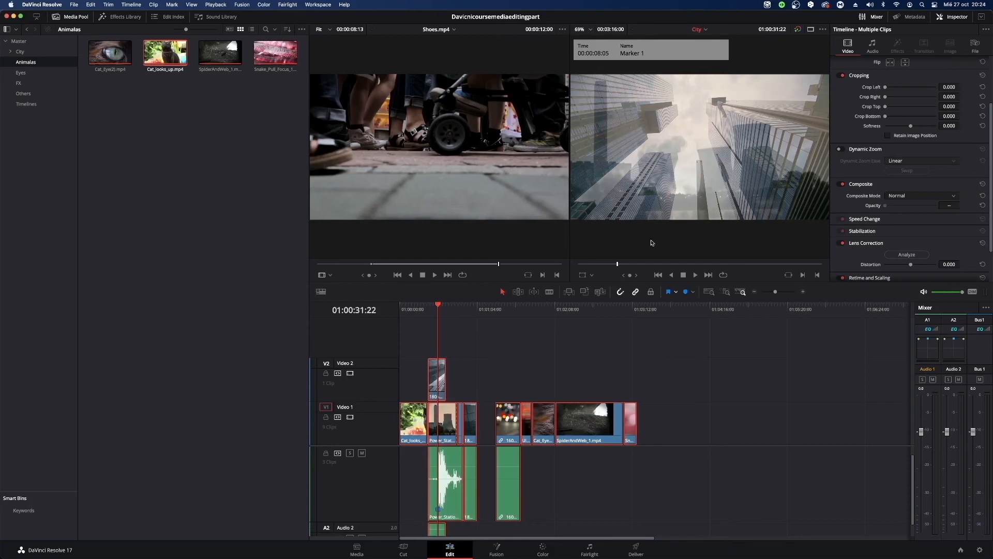
drag(509, 440, 549, 389)
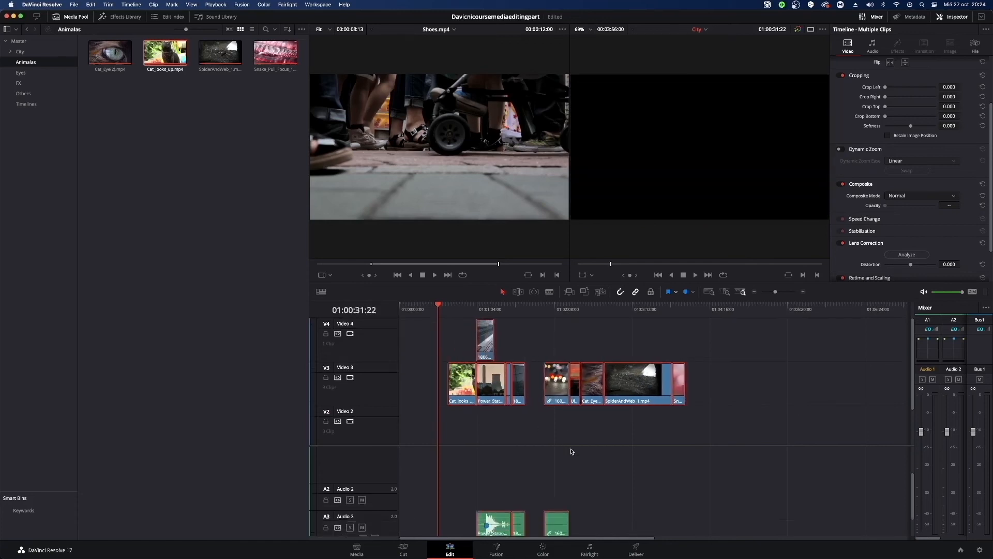
scroll(571, 452, up, 5)
scroll(571, 452, down, 4)
drag(495, 527, 486, 475)
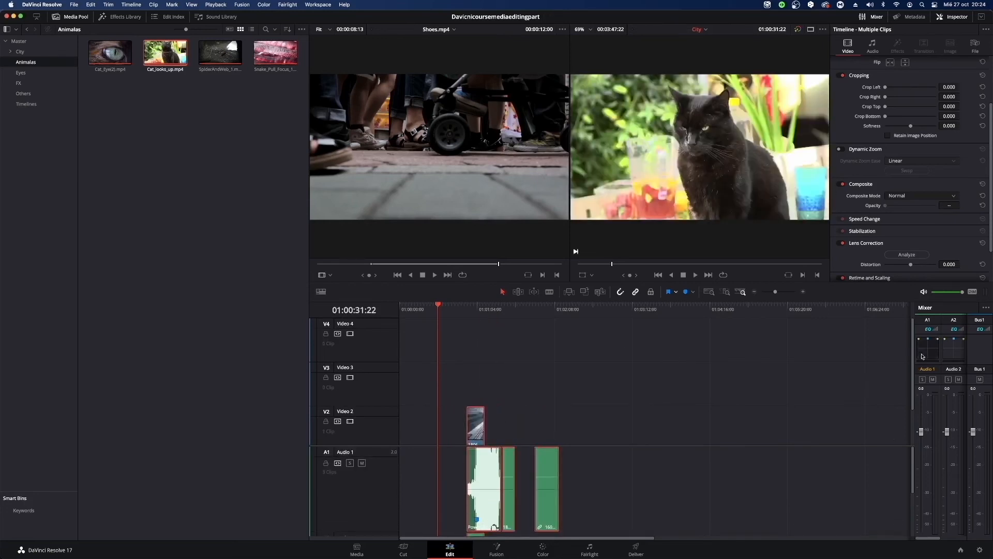
drag(913, 349, 905, 468)
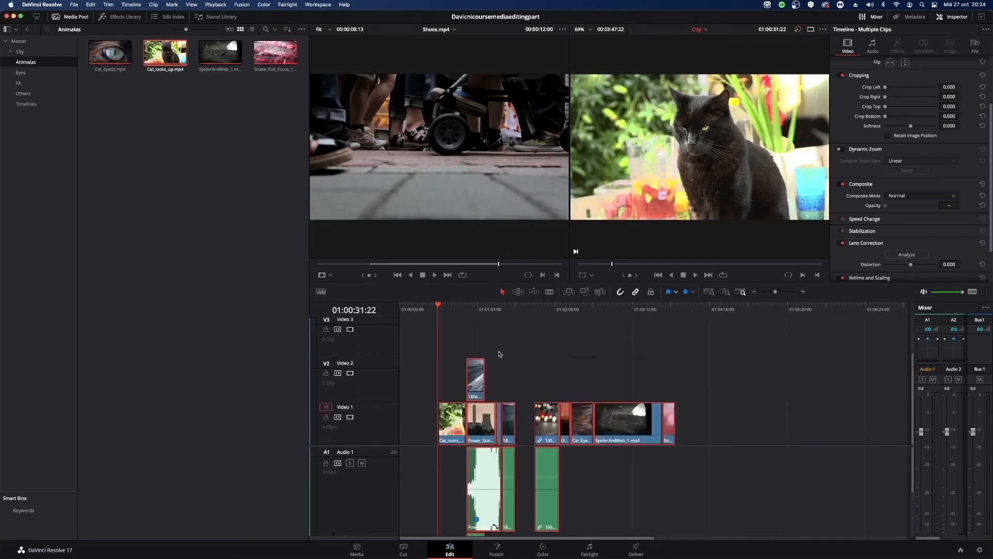
click(741, 474)
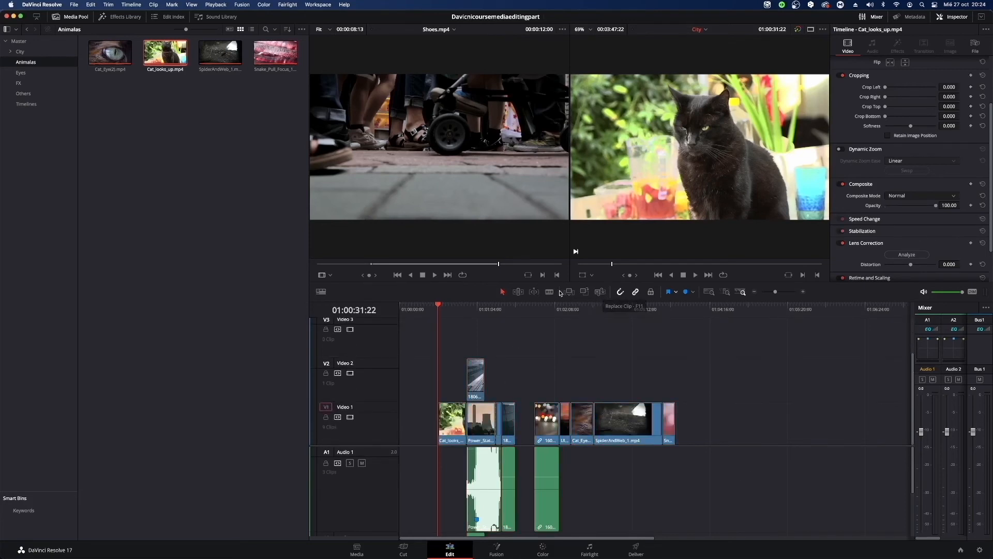
Move all the clips back to the start of the timeline and return the playhead to 01:00:00:00.
drag(442, 356, 827, 532)
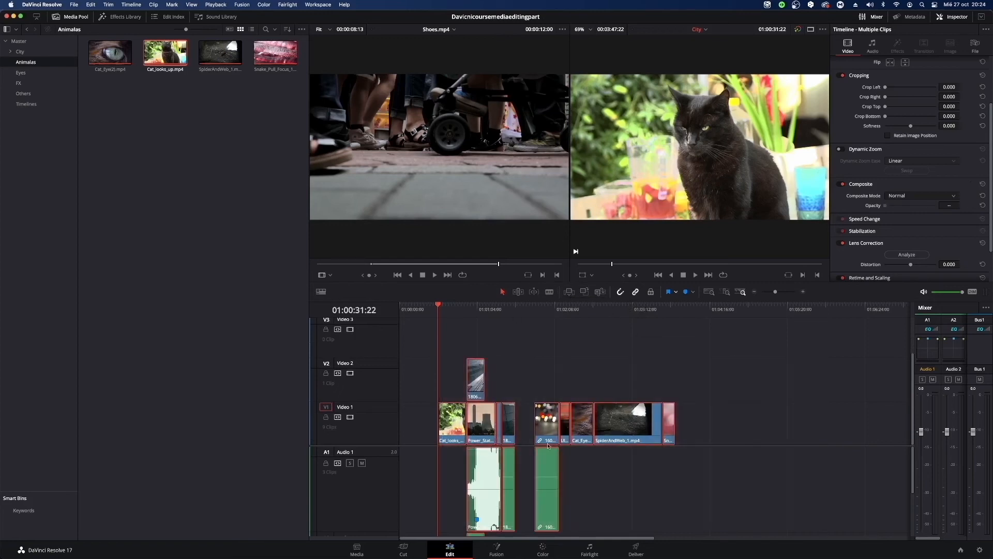
drag(447, 421, 383, 433)
drag(428, 310, 397, 314)
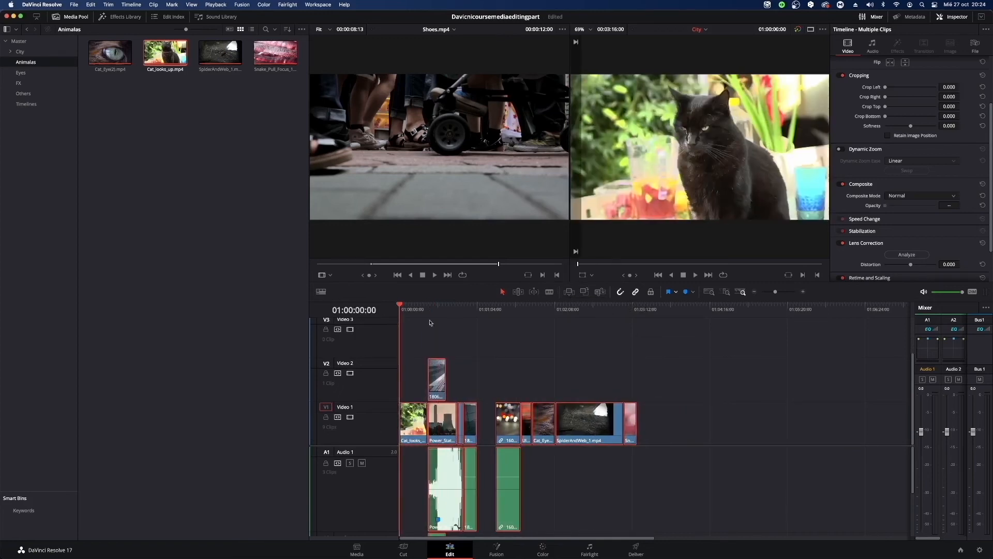
click(430, 325)
Select 170216A_039_MansEye1_1080p.mp4 in the Eyes bin and insert the loaded Shoes.mp4 source clip ahead of Cat_looks_up.mp4.
click(135, 66)
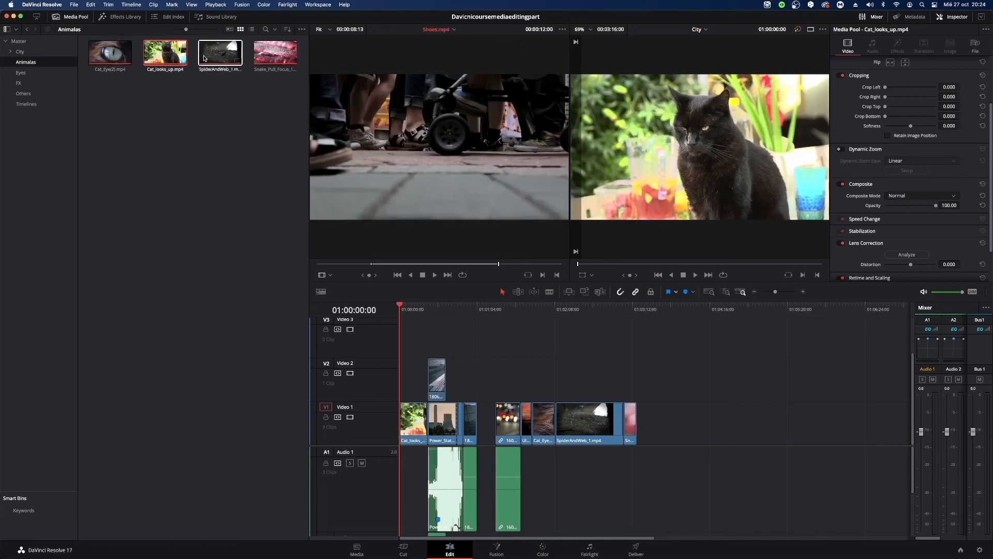
click(20, 73)
click(169, 48)
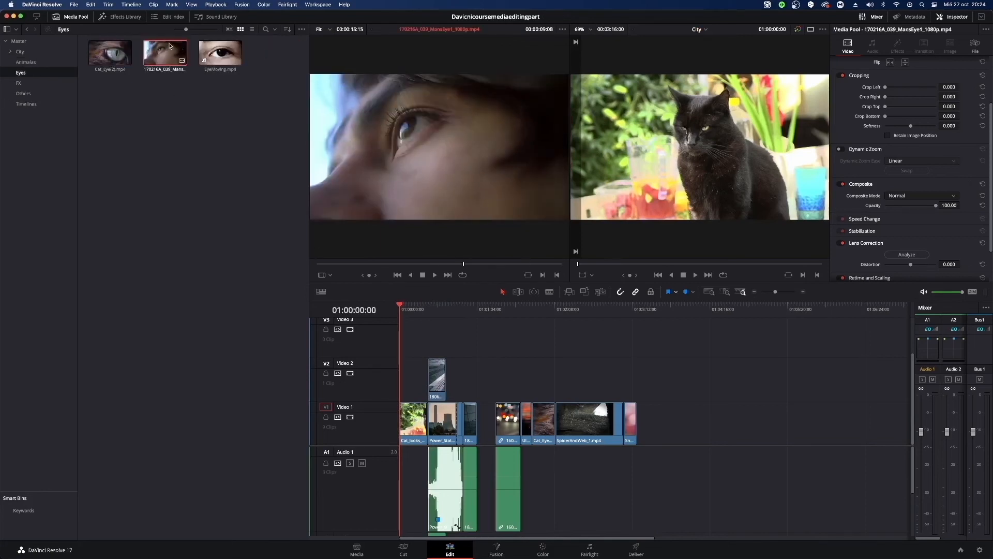
click(569, 293)
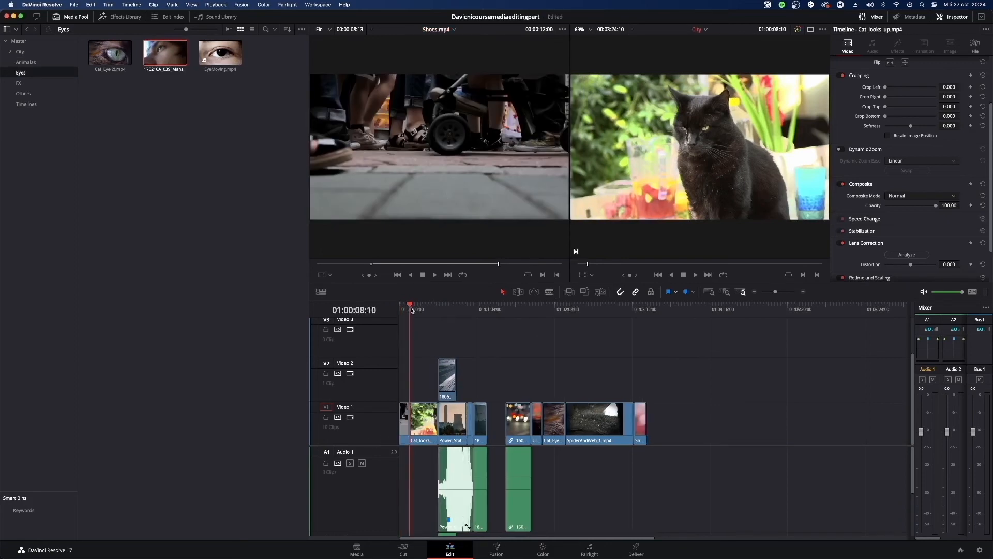
Delete the inserted Shoes.mp4 clip and close the gap it leaves at the start of the timeline.
drag(455, 306, 440, 325)
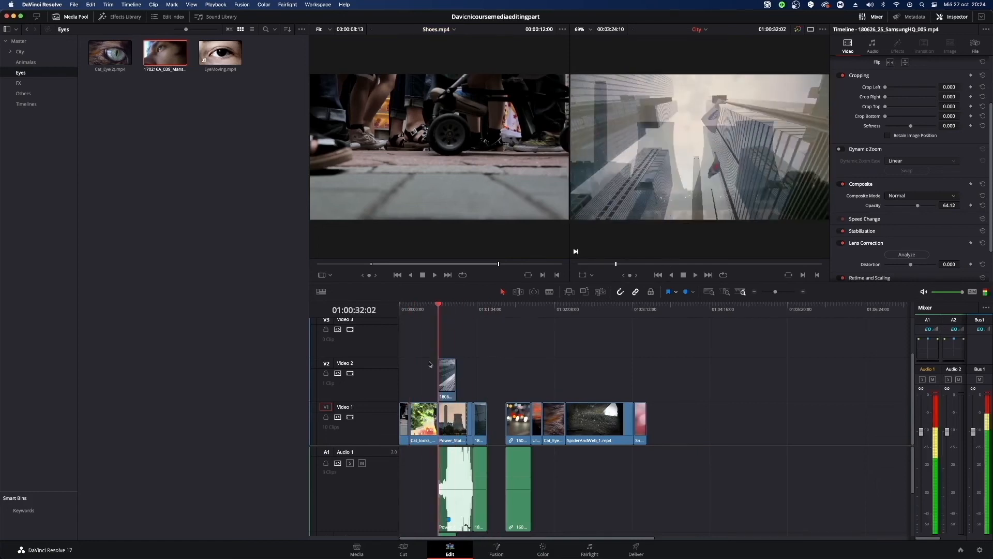
click(403, 421)
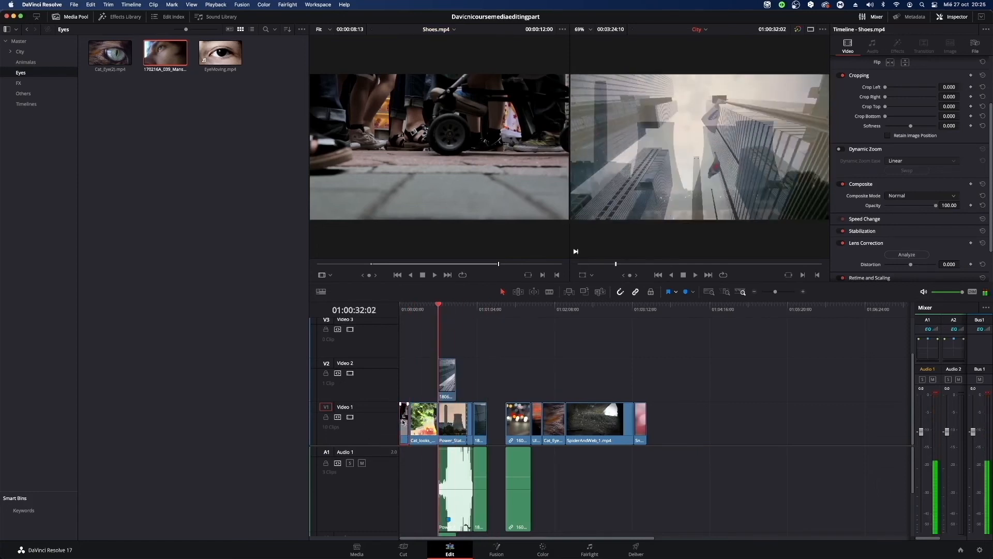
key(BackSpace)
click(422, 313)
key(Up)
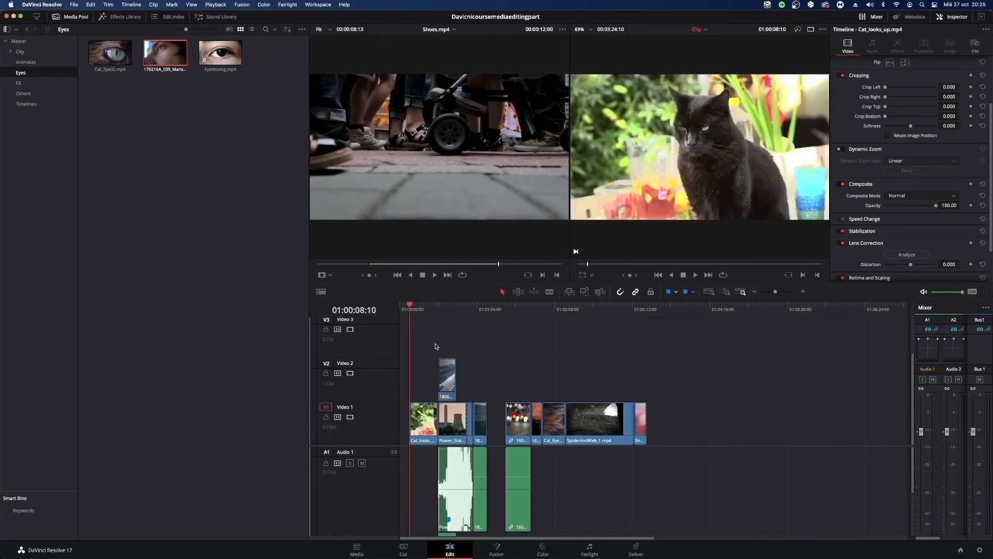
click(405, 422)
key(BackSpace)
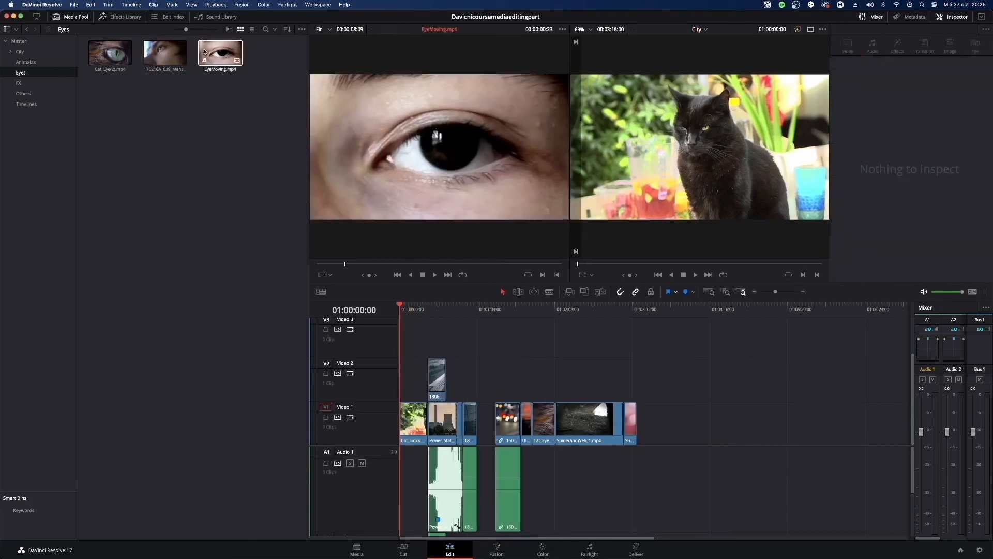
Insert EyeMoving.mp4 at the start of the timeline with an Insert edit, and remove it along with its gap.
drag(219, 51, 798, 81)
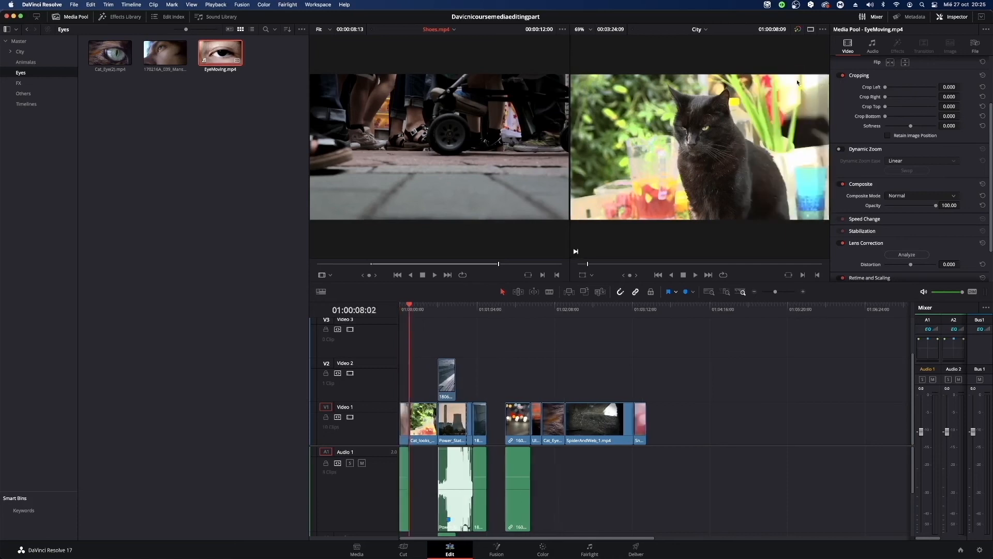
click(401, 420)
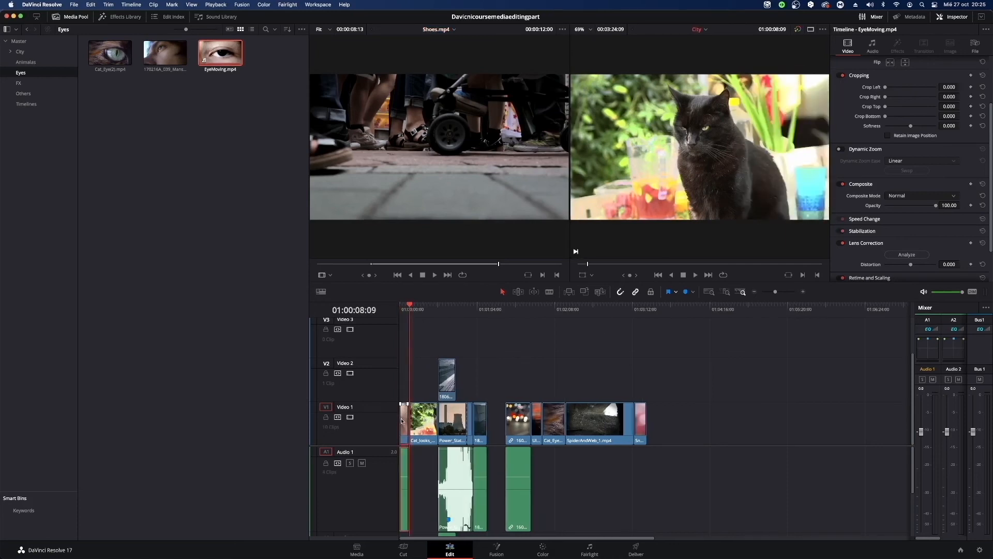
key(BackSpace)
key(BackSpace)
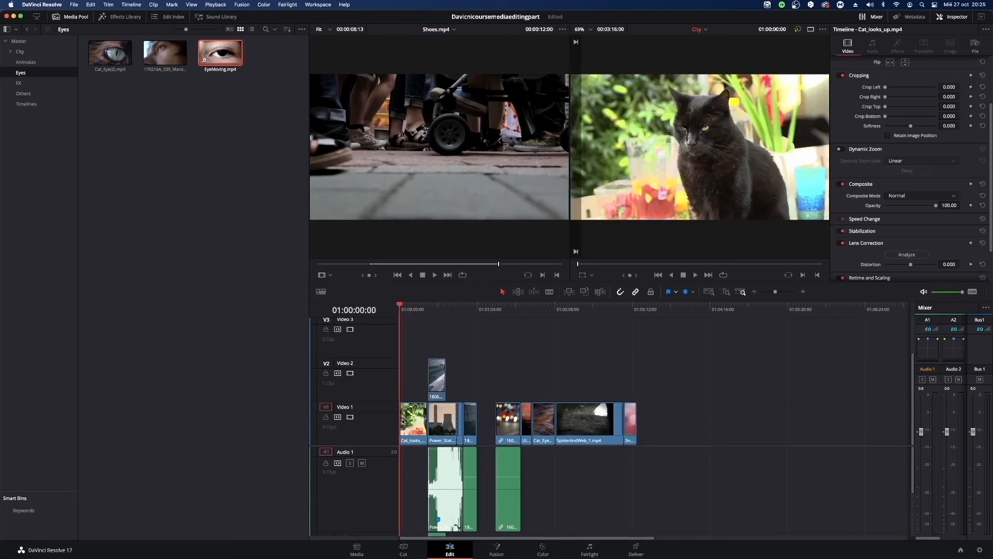
Append 170216A_039_MansEye1_1080p.mp4 at the end of the timeline, and delete it again.
drag(166, 52, 815, 187)
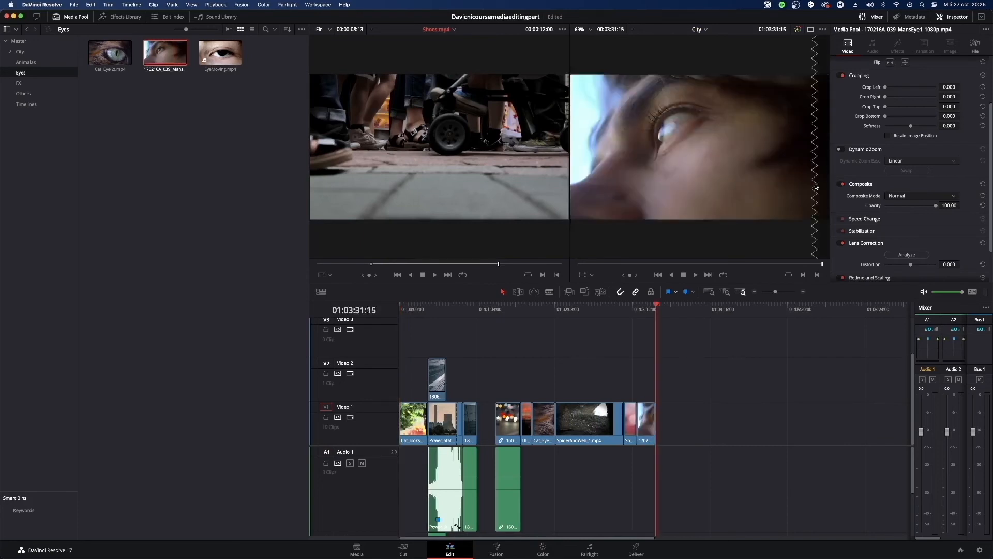
click(651, 420)
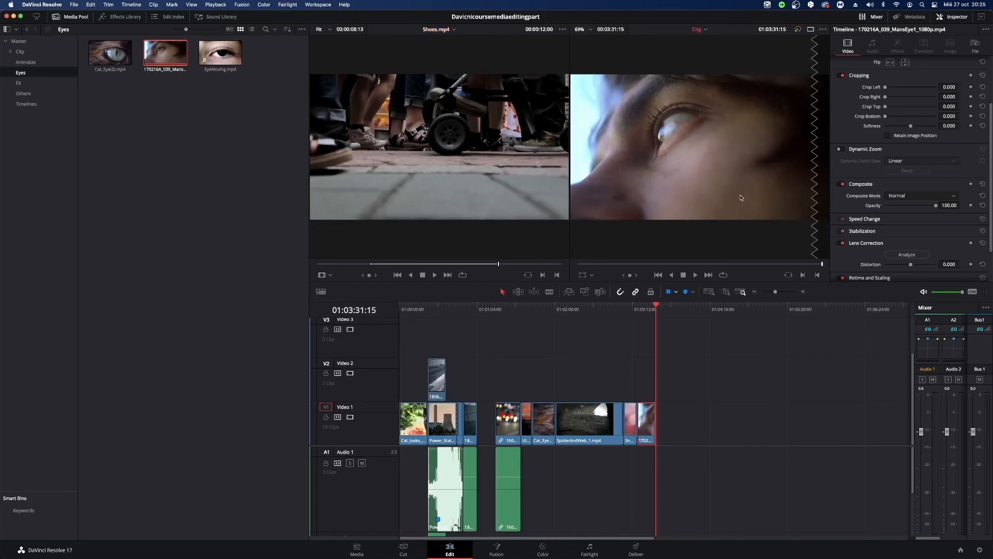
key(Delete)
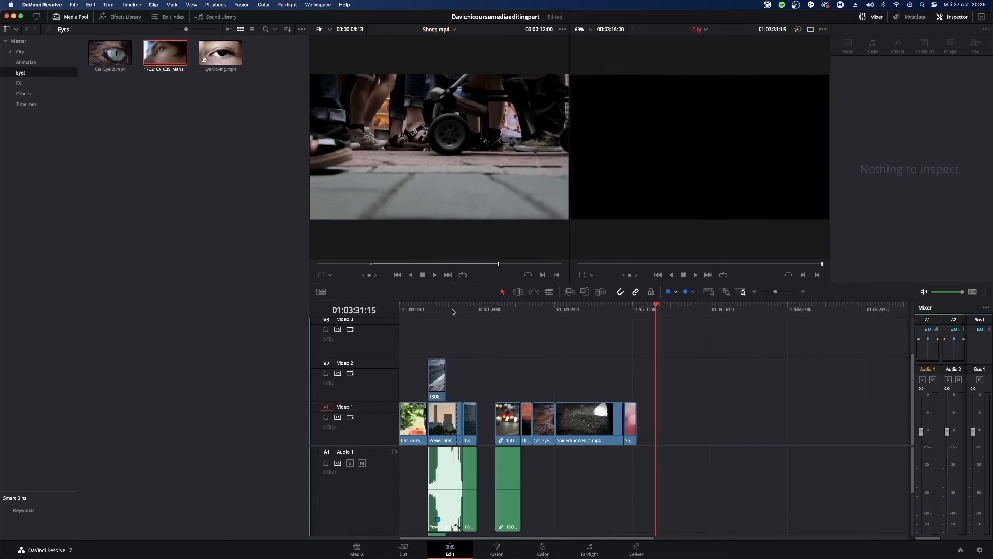
Place EyeMoving.mp4 on Video 2 at the start of the timeline with a Place on Top edit, and delete it again.
key(Home)
drag(220, 51, 816, 168)
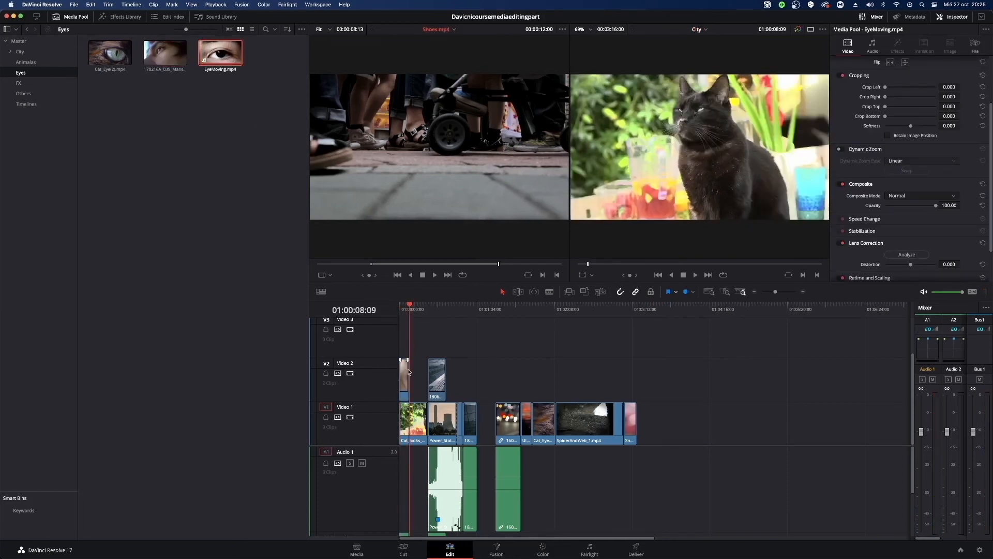
click(406, 371)
key(Delete)
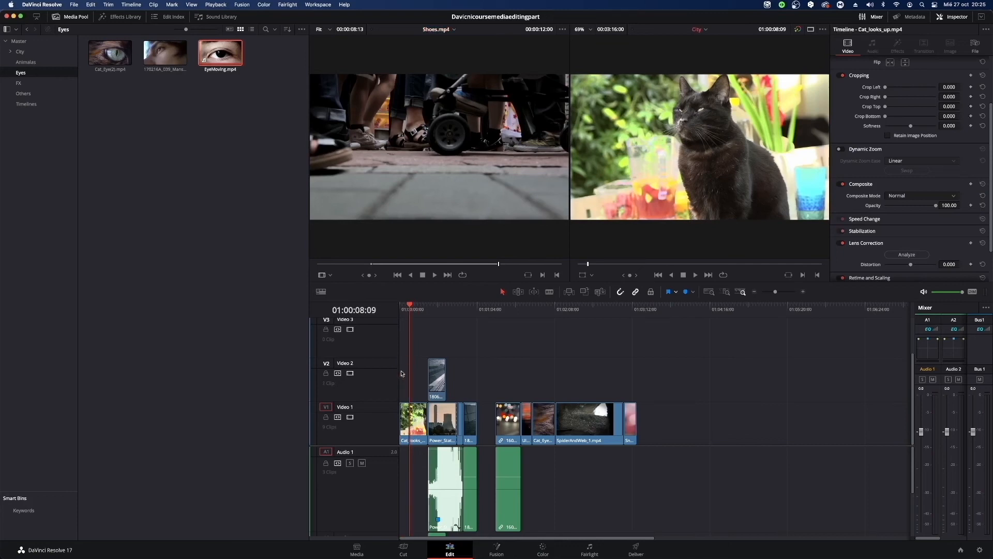
click(150, 315)
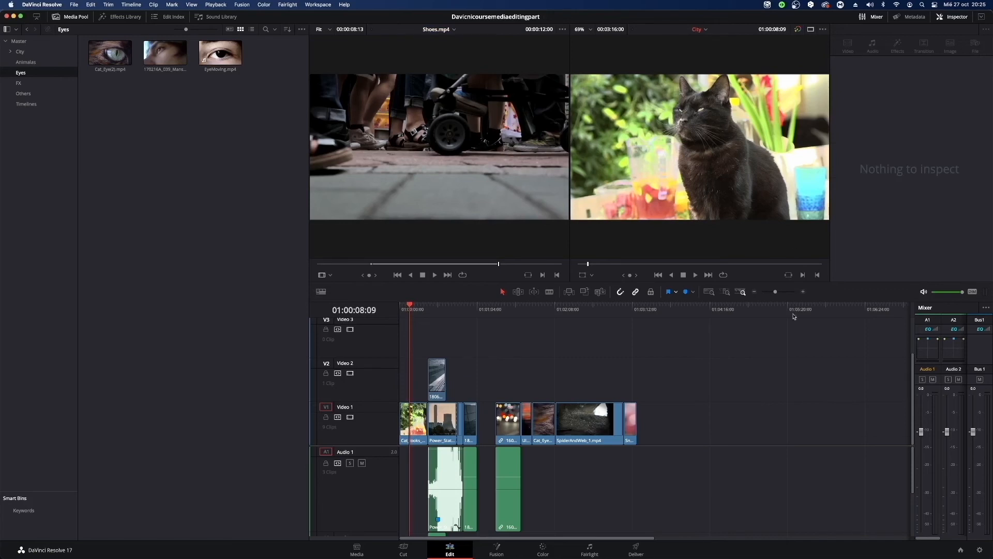
Select all the clips on the timeline and move them together to start further along it.
drag(753, 501, 380, 373)
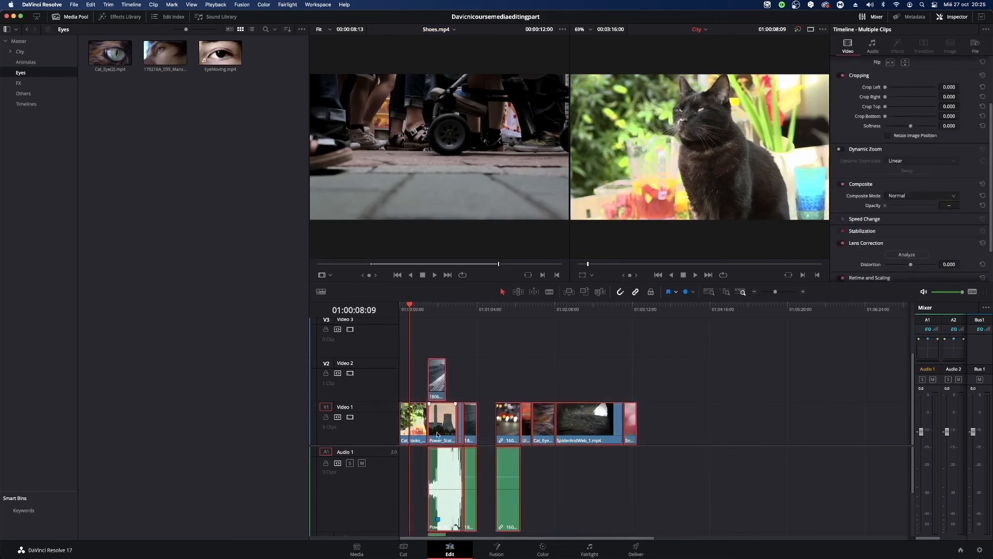
drag(437, 434, 583, 434)
drag(472, 336, 638, 428)
drag(757, 499, 523, 358)
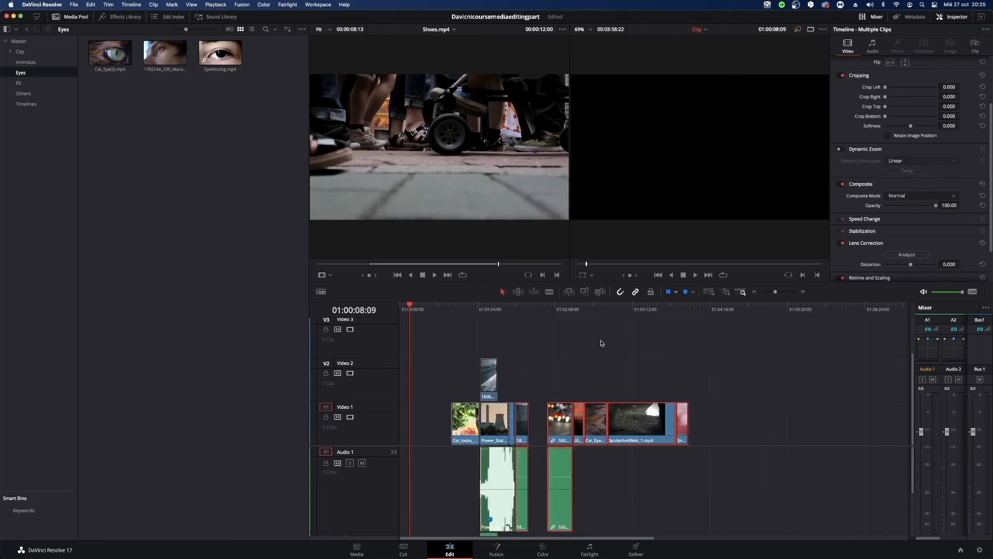
click(601, 342)
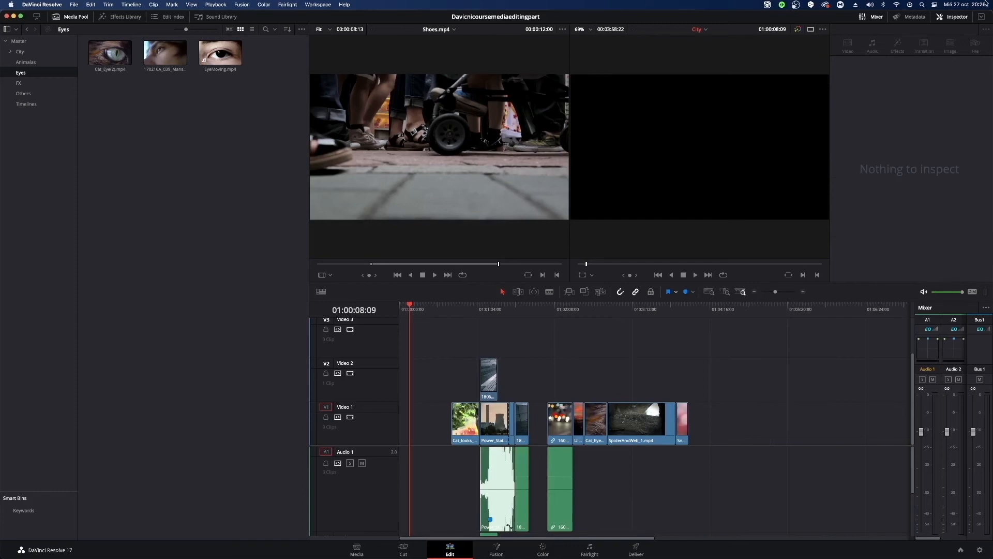
Hide the audio Mixer and show it again.
click(960, 19)
click(961, 21)
click(873, 17)
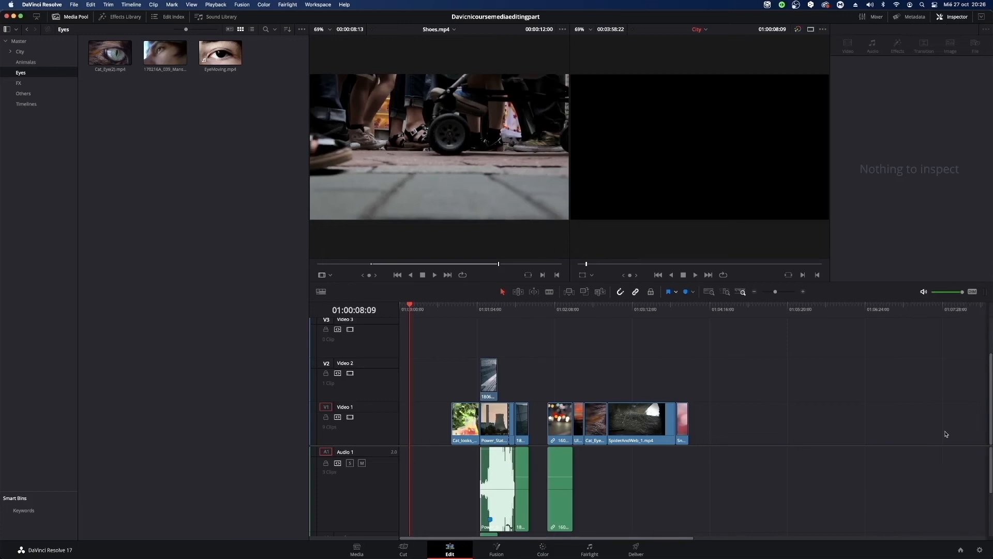
click(873, 18)
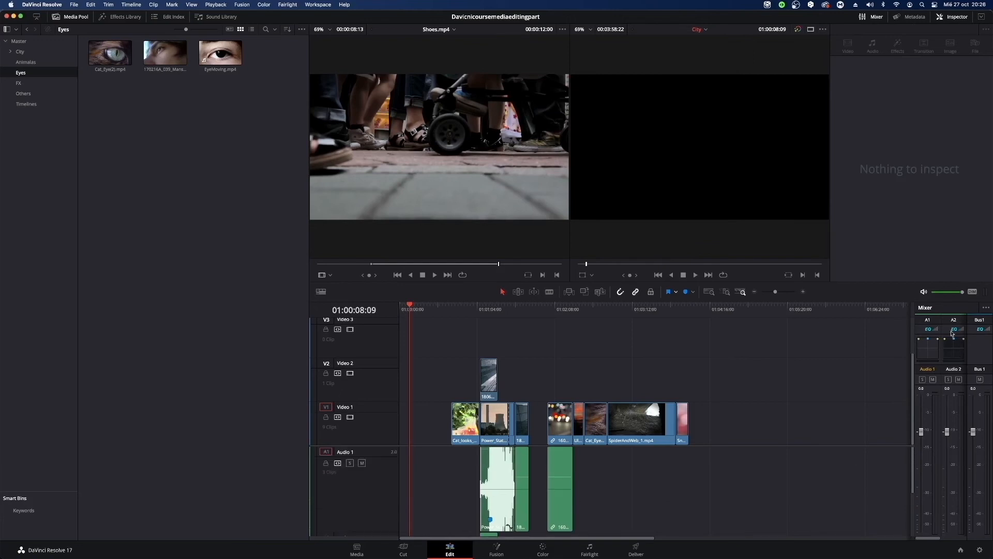
Select the audio clips on Audio 1 and Audio 2 one by one to examine which video clips they are linked to.
scroll(699, 460, down, 2)
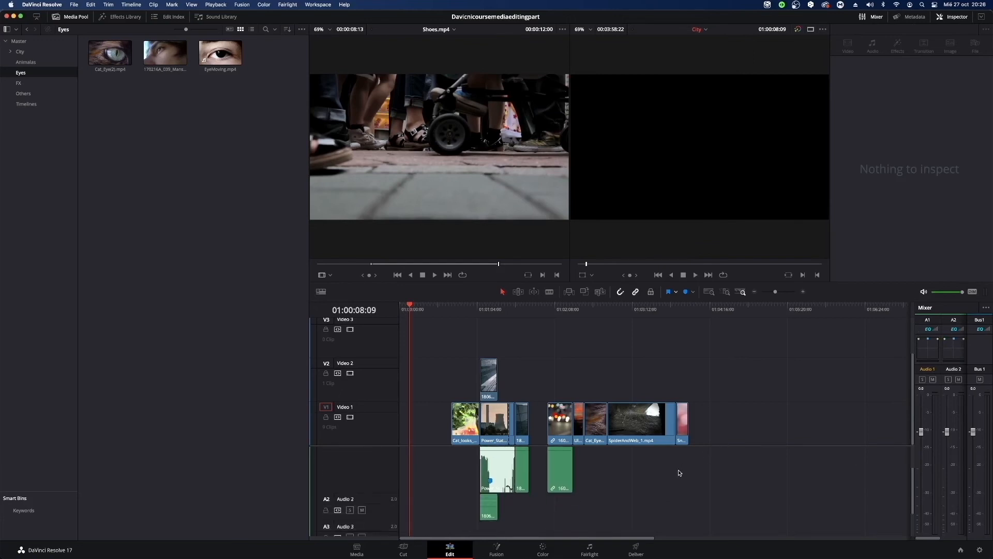
click(489, 517)
scroll(522, 497, up, 2)
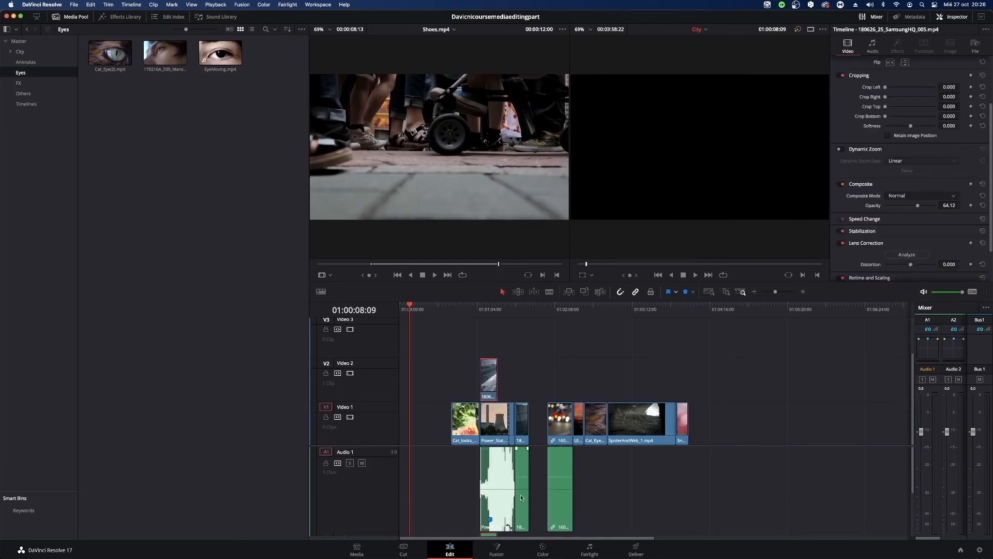
click(520, 489)
click(561, 485)
scroll(561, 485, down, 2)
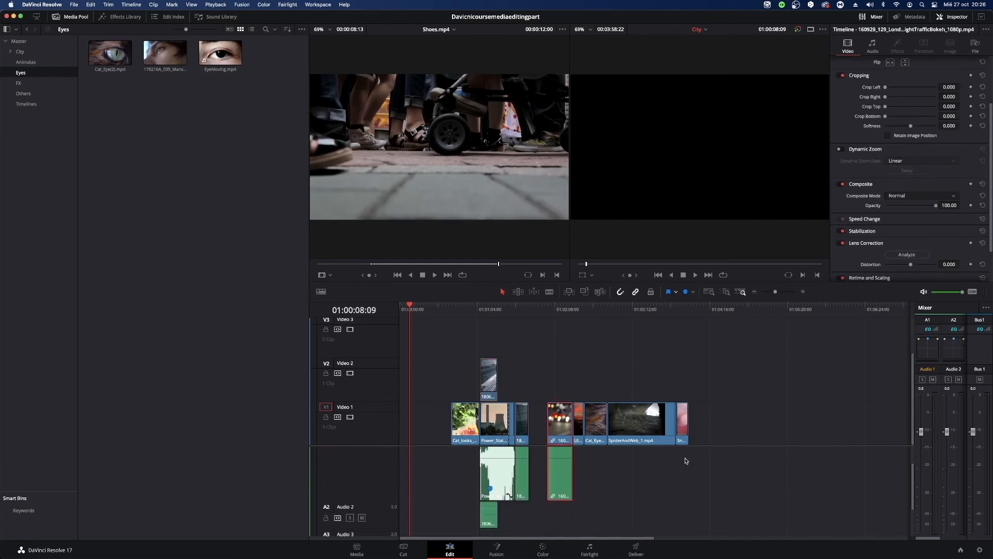
scroll(560, 485, up, 2)
click(526, 339)
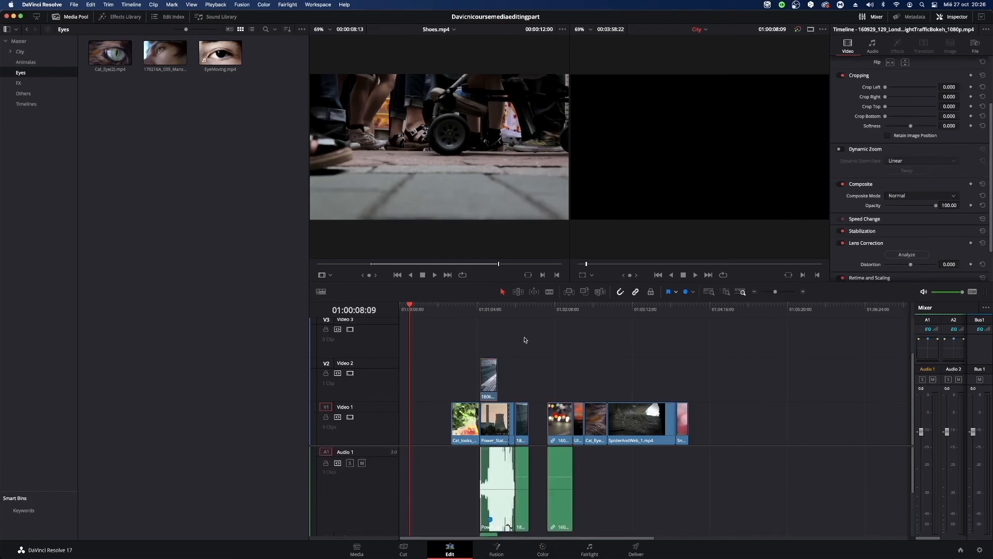
click(558, 484)
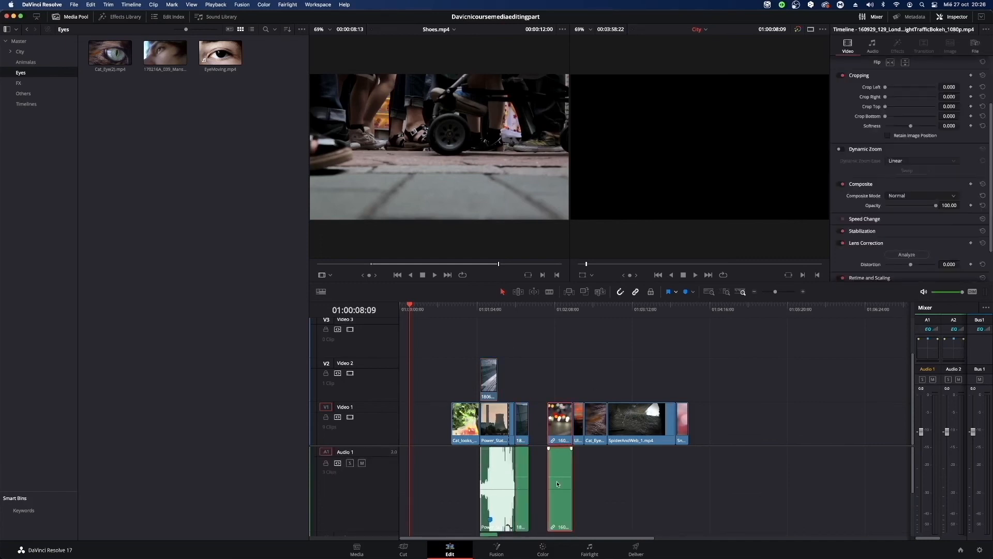
click(524, 474)
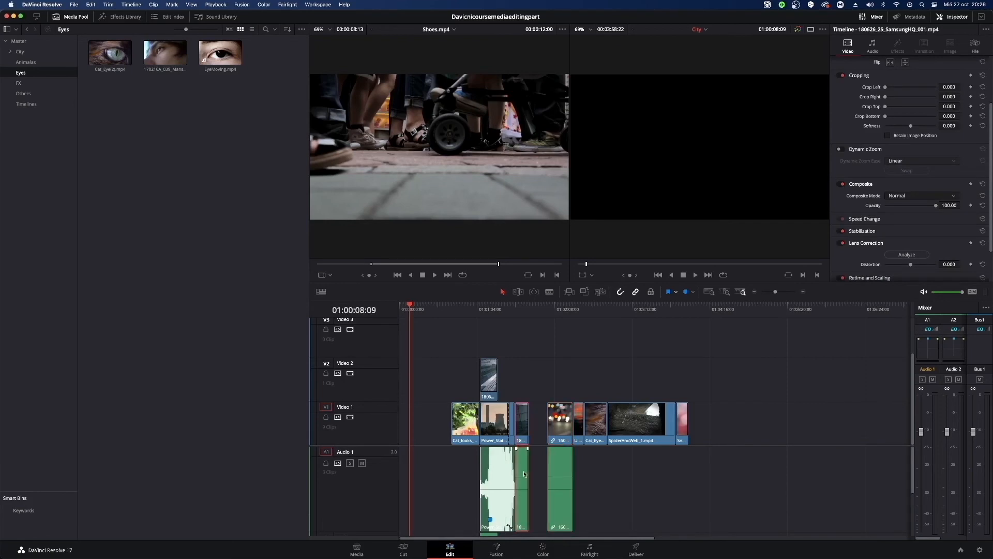
click(507, 365)
Delete the 160929_129 night traffic clip together with its linked audio, and undo the deletion.
click(559, 437)
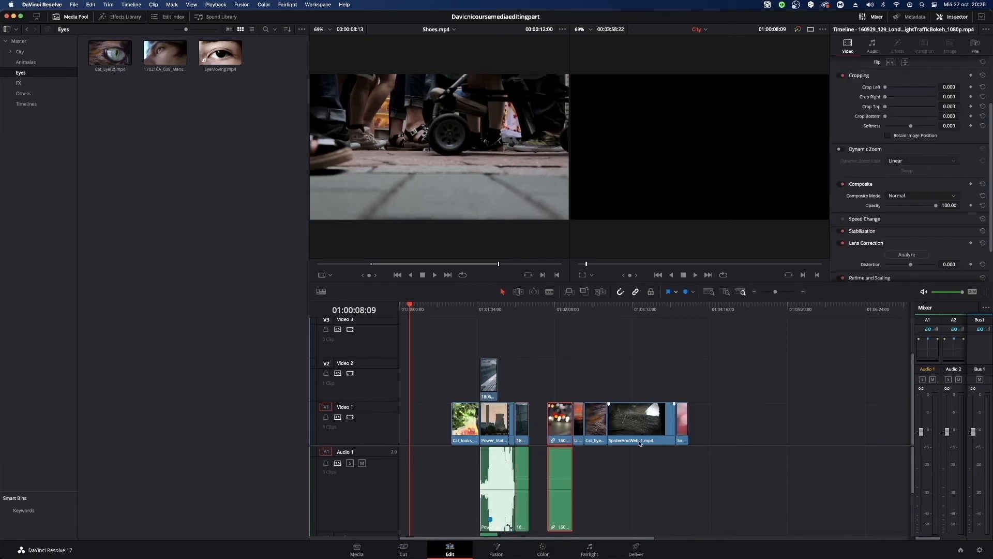
key(Delete)
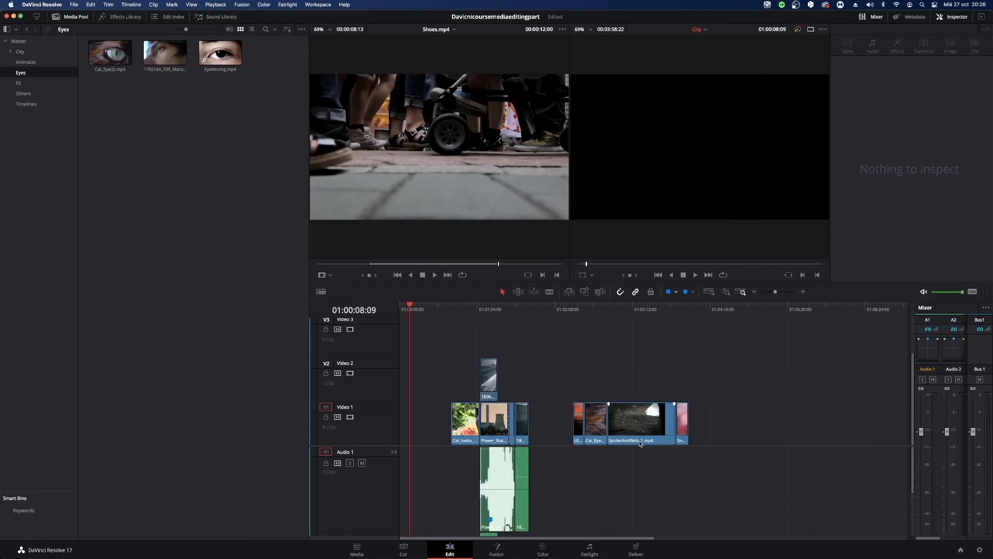
key(super+z)
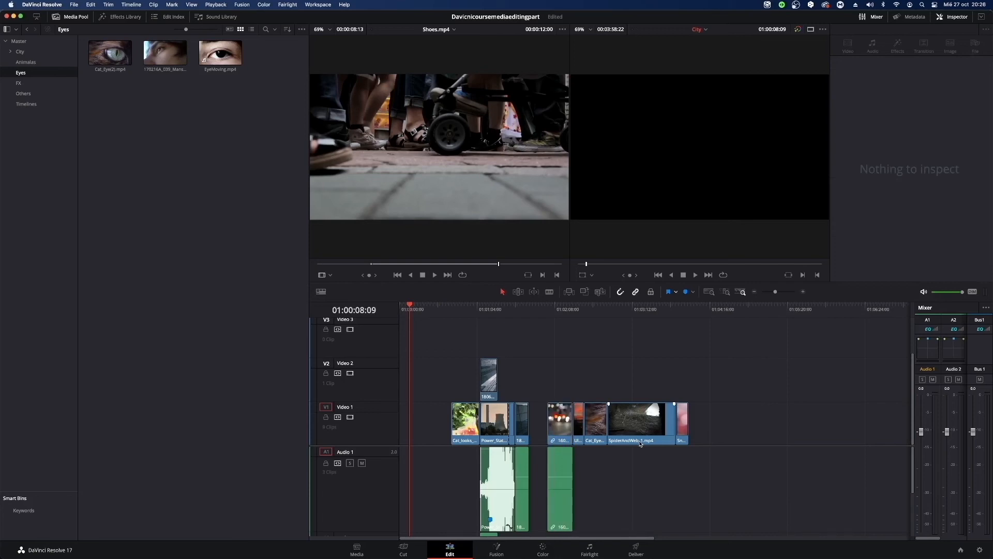
Unlink the 160929_129 night traffic clip's video and audio, and delete only its audio from Audio 1.
click(555, 445)
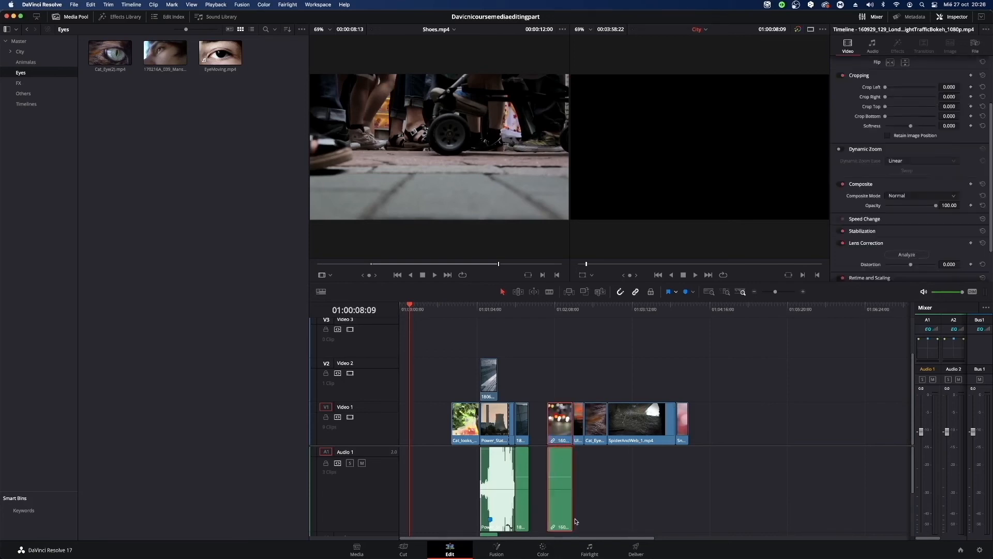
right_click(567, 482)
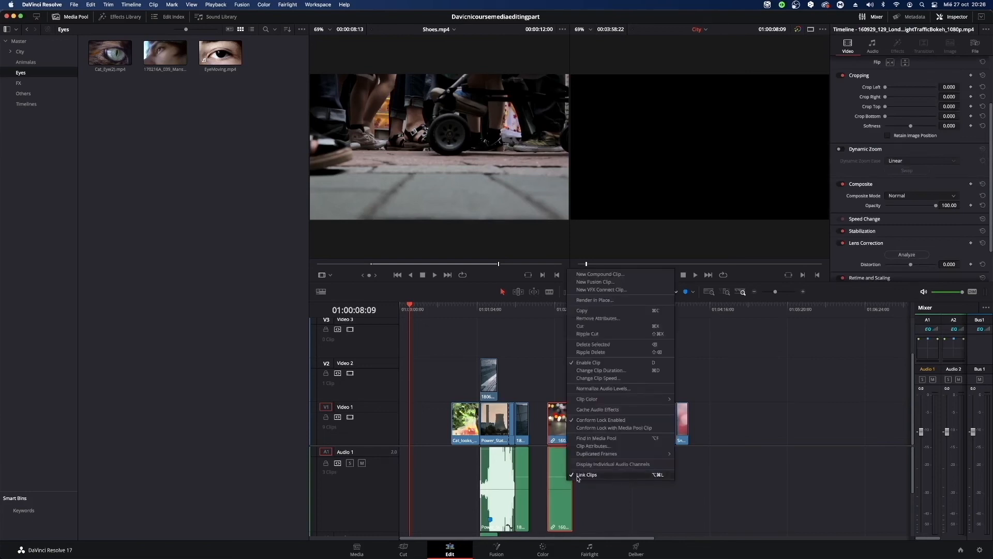
click(583, 474)
click(658, 520)
click(561, 496)
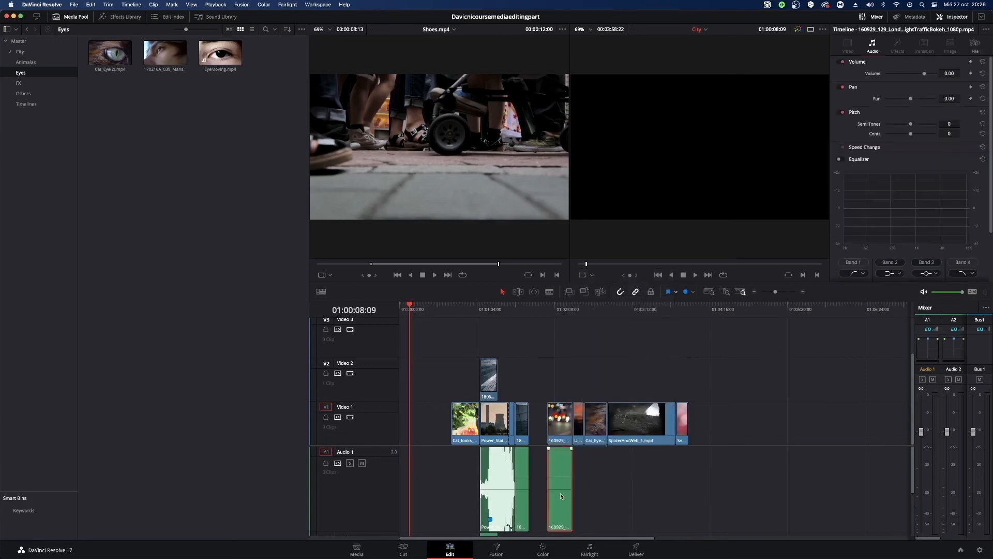
key(Delete)
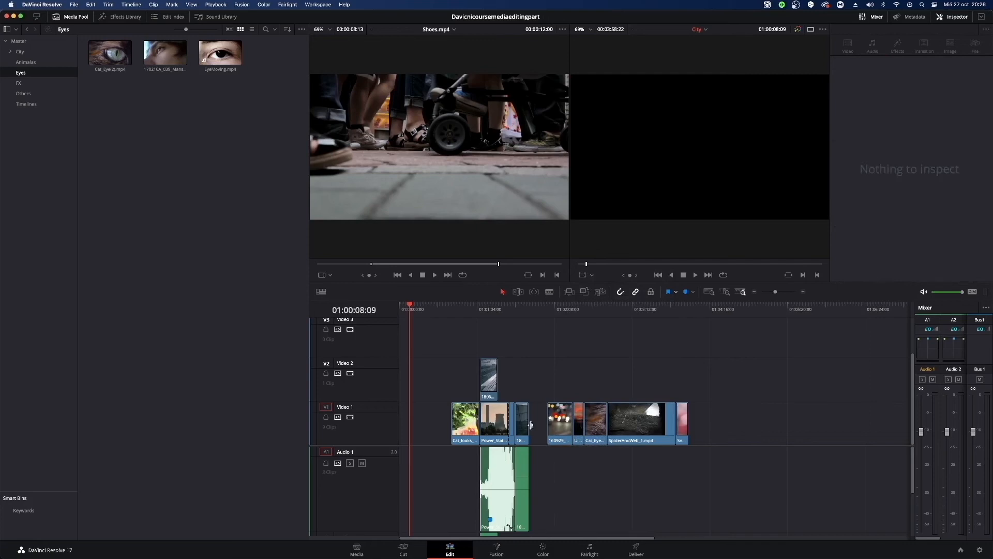
Unlink 180626_25_SamsungHQ_001.mp4's video and audio, and delete only its audio from Audio 1.
click(524, 493)
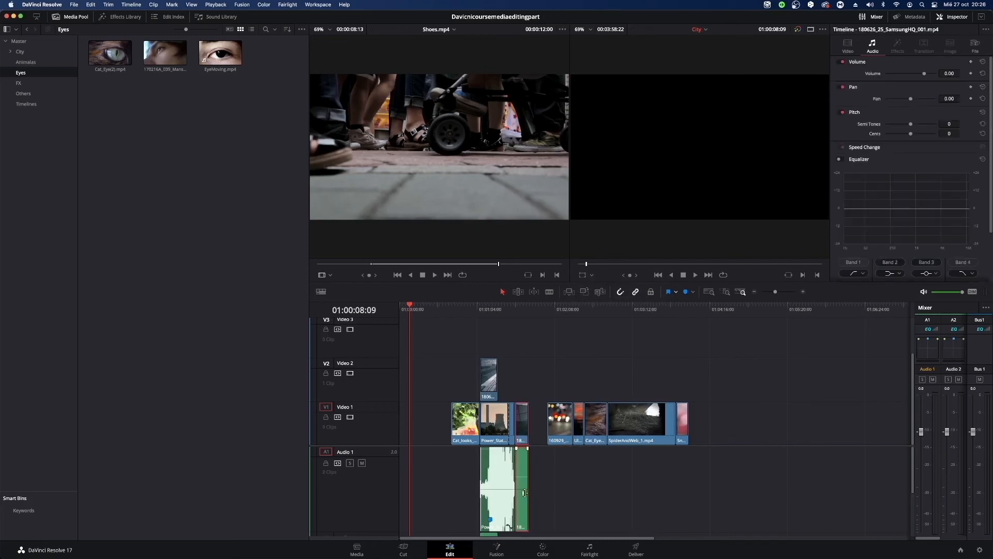
right_click(525, 465)
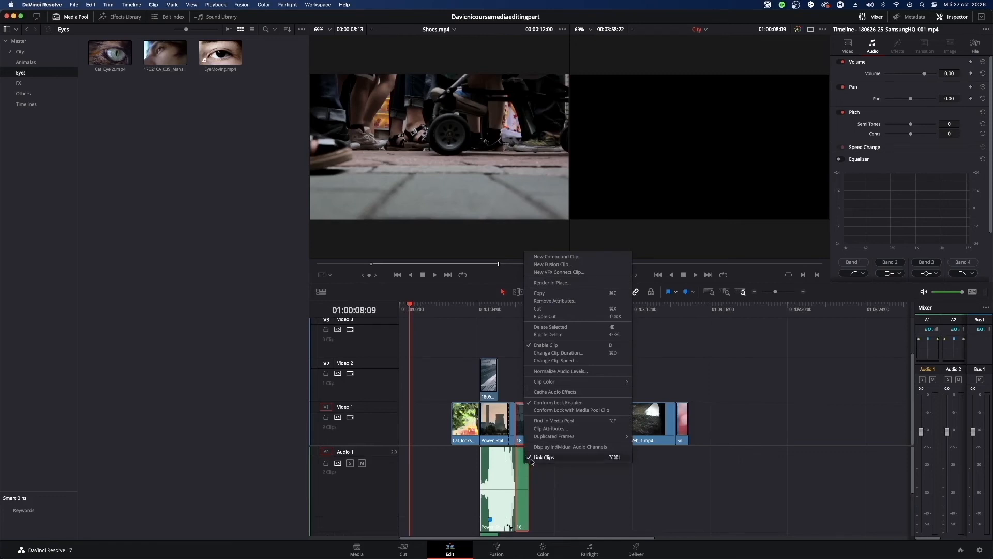
click(538, 457)
click(578, 500)
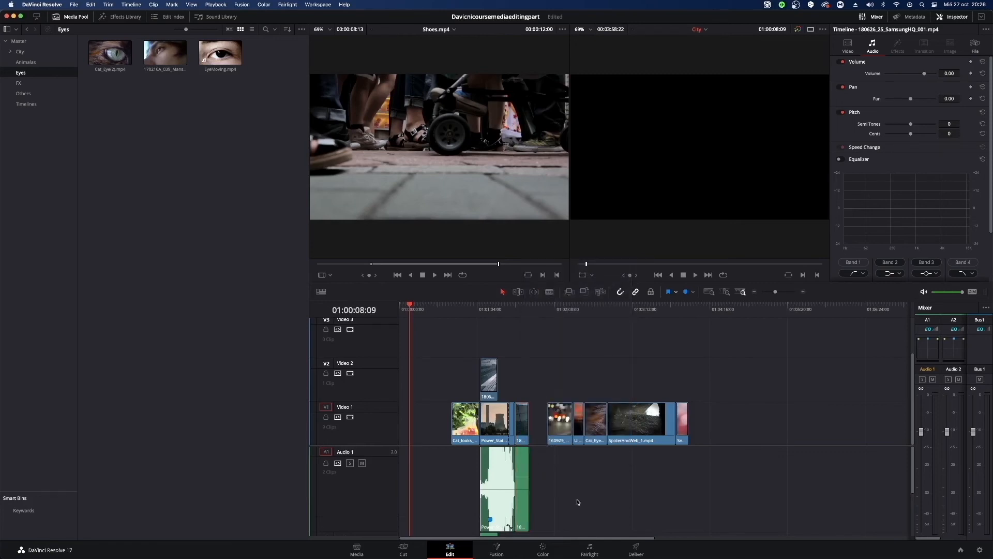
click(524, 476)
key(Delete)
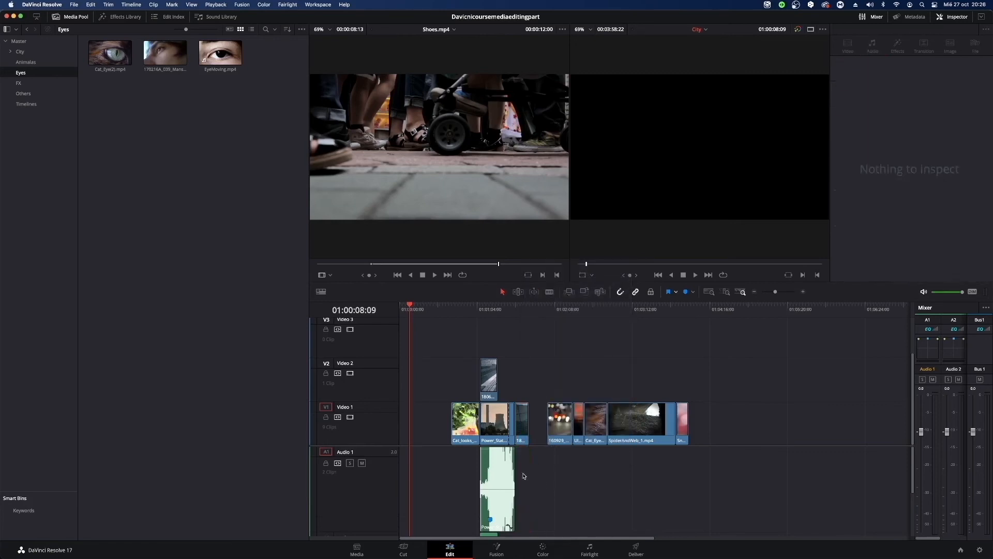
key(super+z)
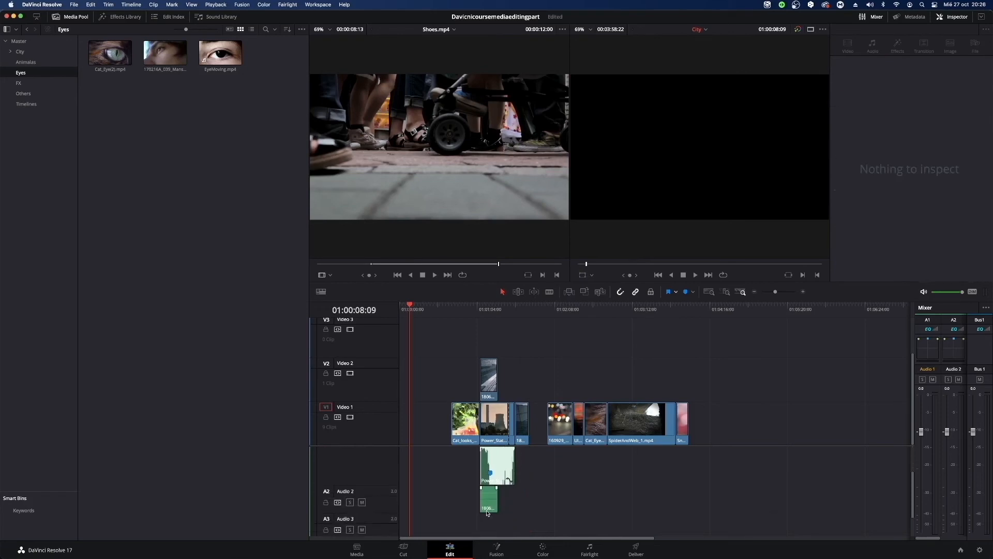
Unlink 180626_25_SamsungHQ_005.mp4 on Video 2 from its audio, and delete the audio from Audio 2.
click(488, 512)
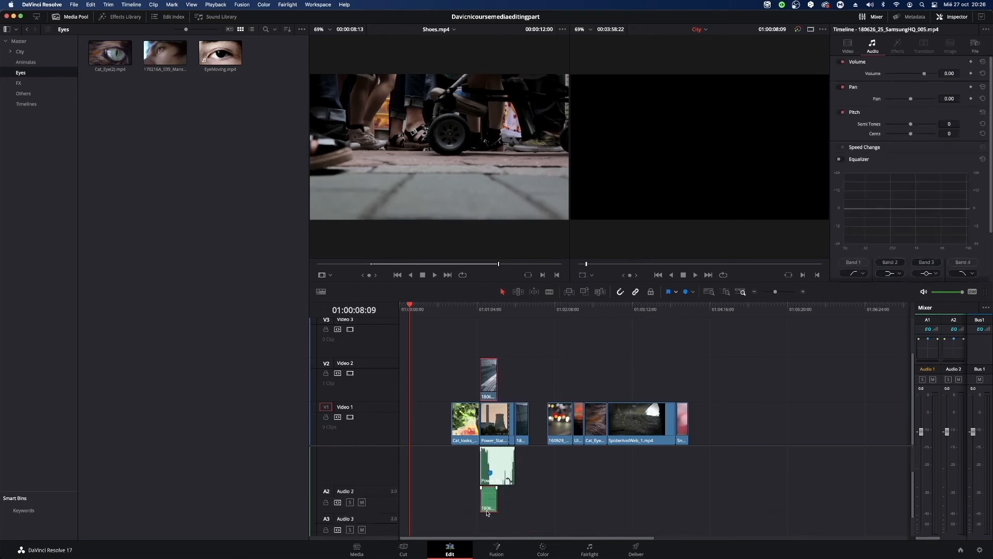
right_click(492, 374)
click(513, 368)
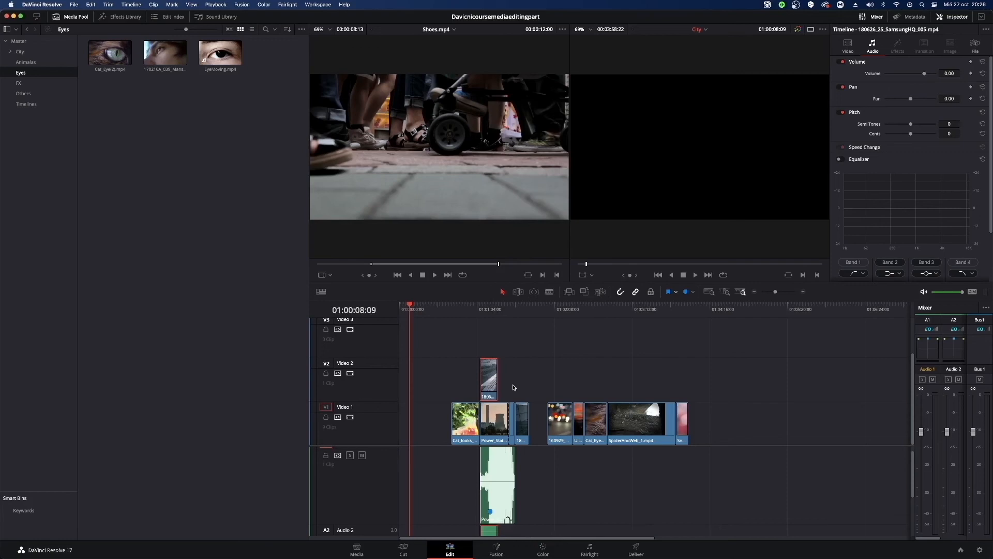
click(618, 508)
scroll(610, 501, down, 2)
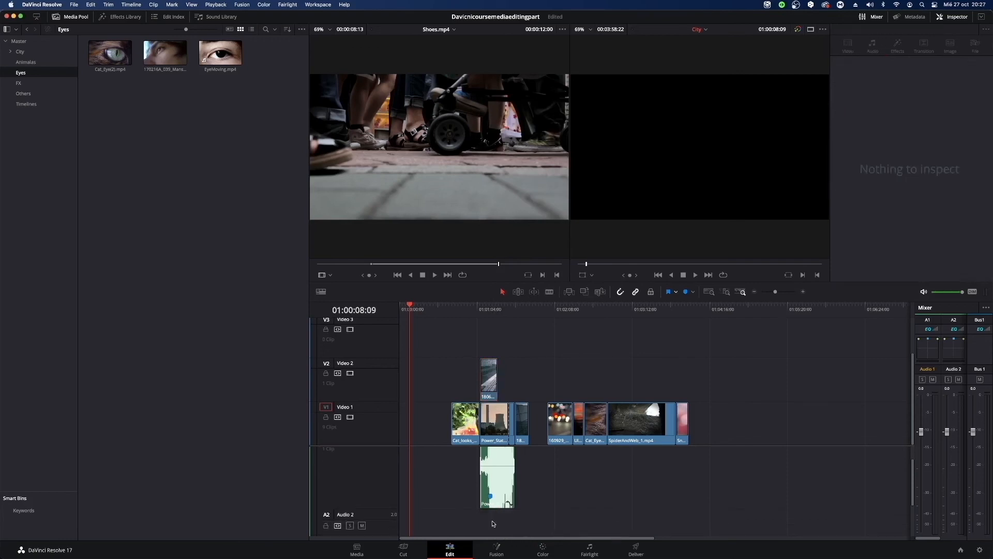
scroll(776, 413, up, 2)
Close the gap before the night traffic clip on Video 1, and move all the clips together to the start of the timeline.
drag(823, 358, 548, 460)
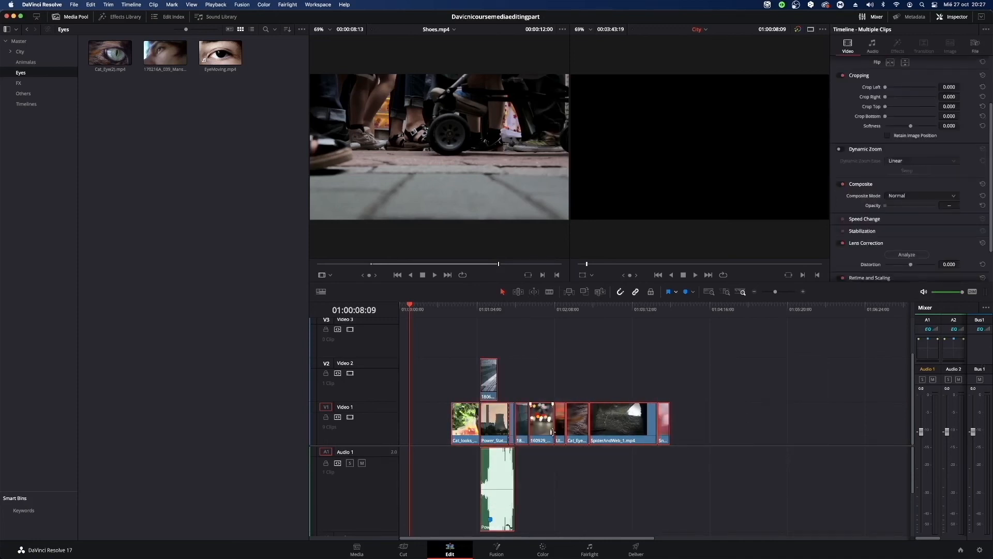
drag(480, 421, 428, 422)
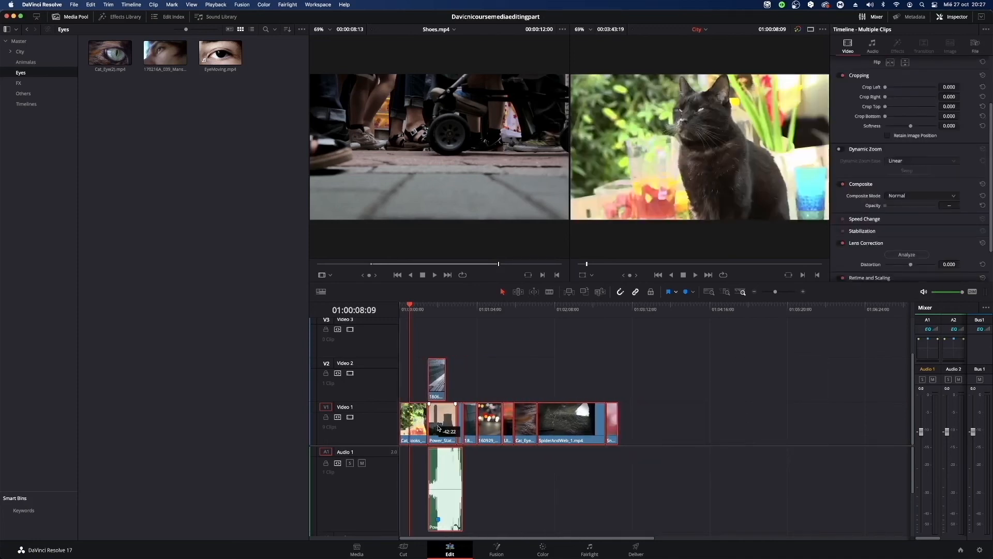
click(558, 359)
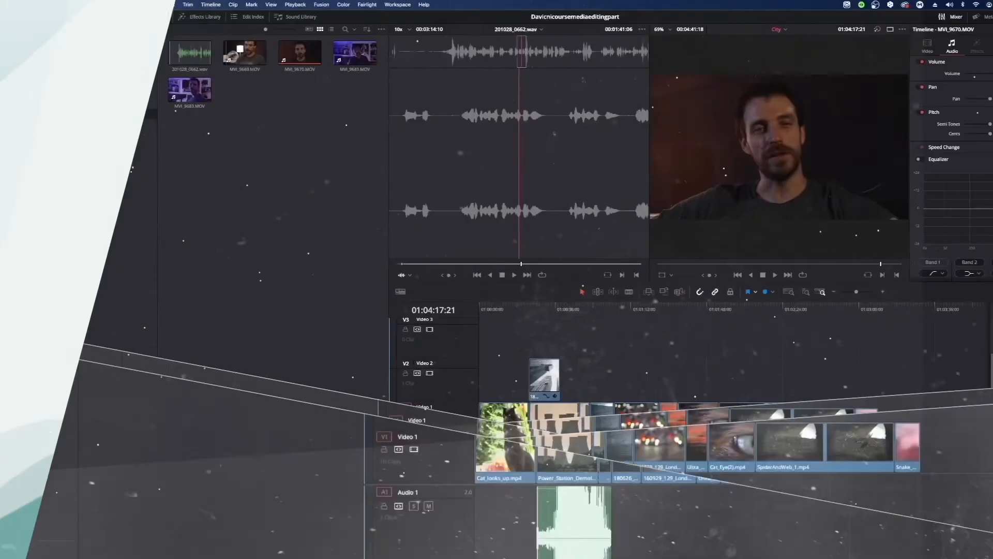
Move MVI_9670.MOV with its linked audio directly after the last clip on Video 1.
key(shift+z)
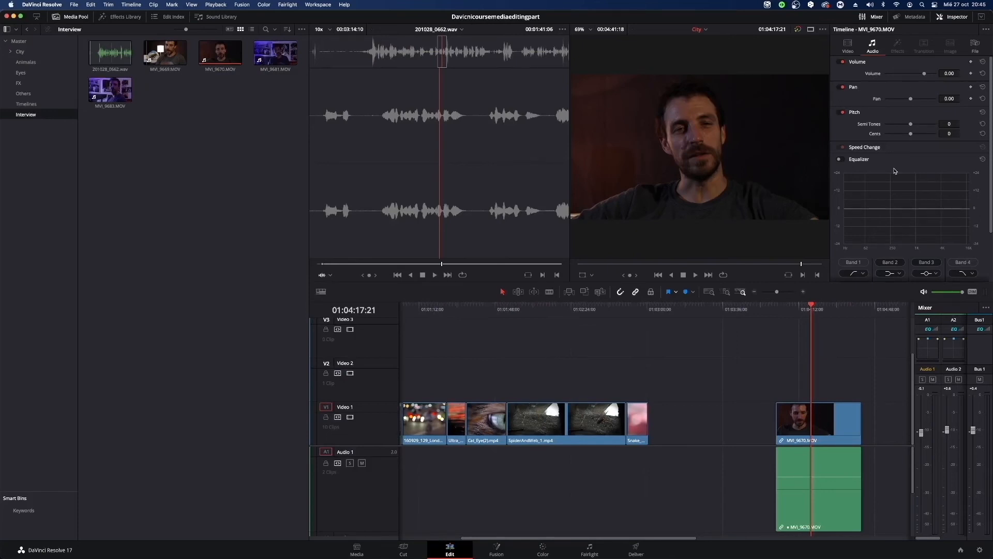
click(828, 421)
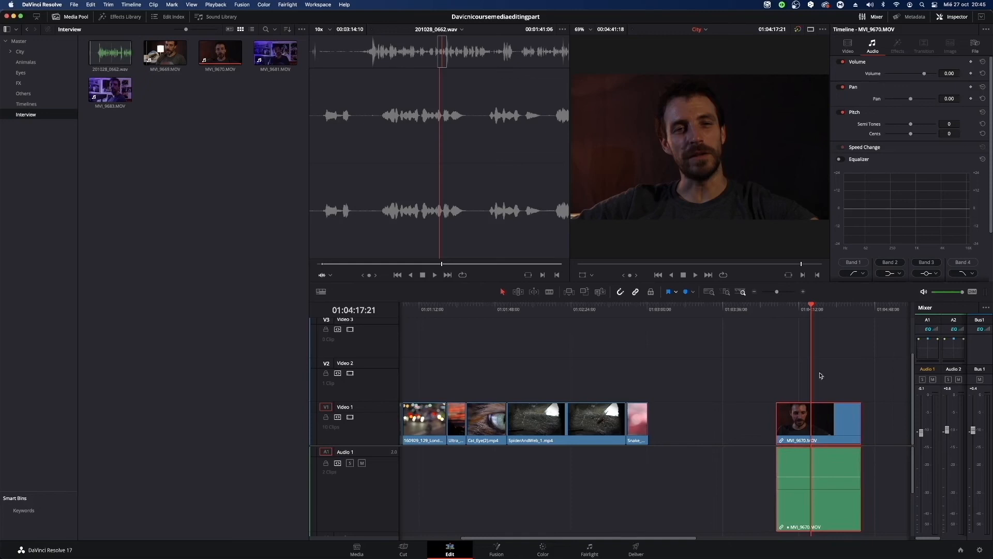
drag(776, 291, 762, 291)
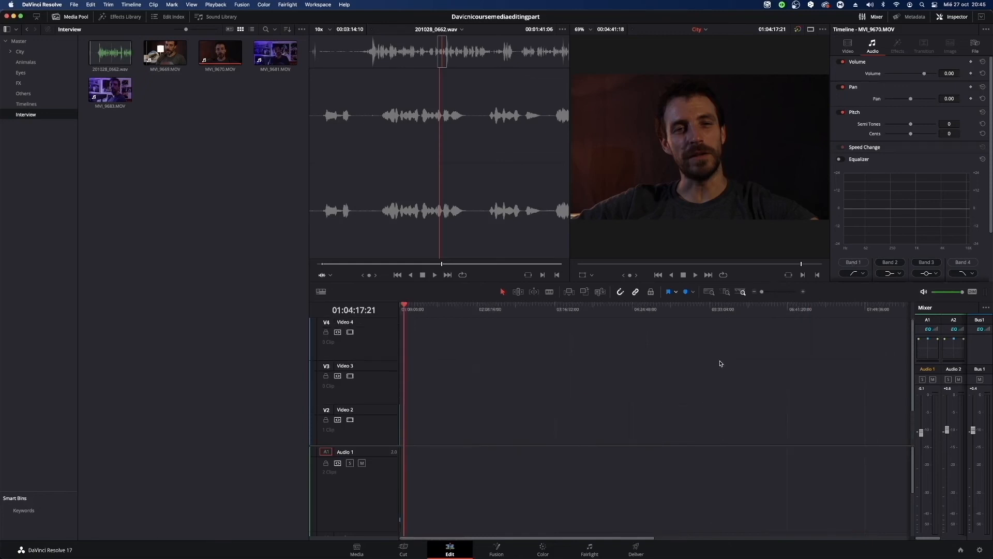
drag(630, 539, 464, 495)
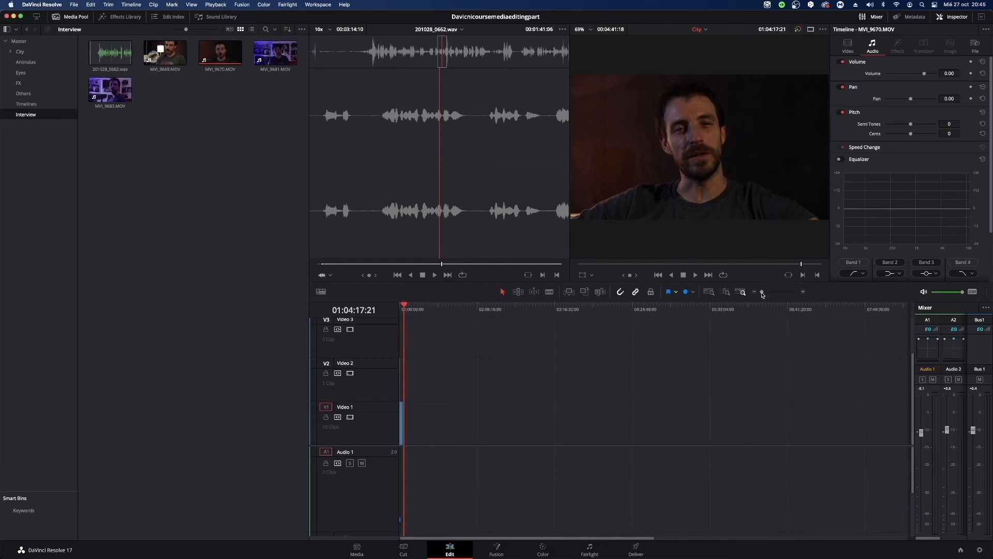
drag(763, 293, 774, 293)
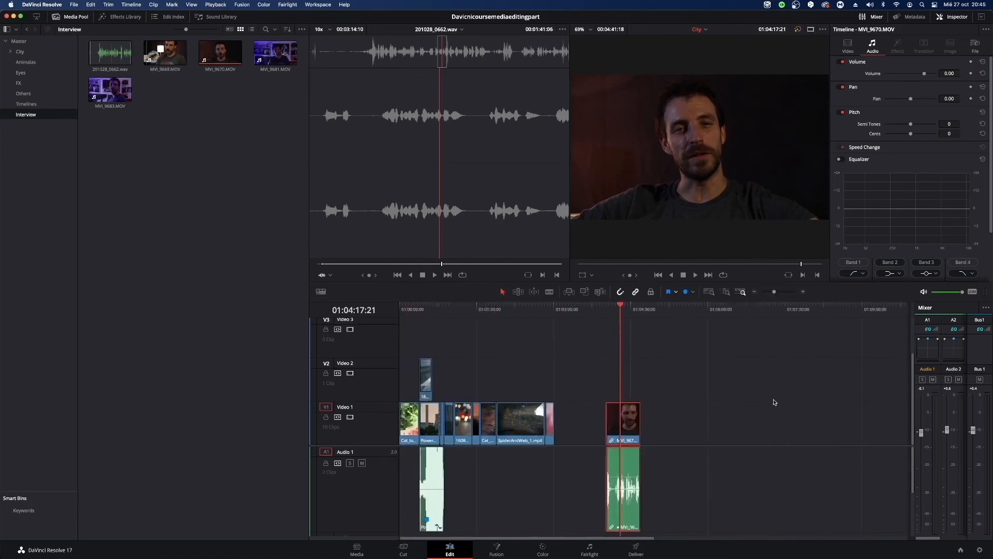
drag(774, 401, 620, 532)
drag(635, 425, 580, 423)
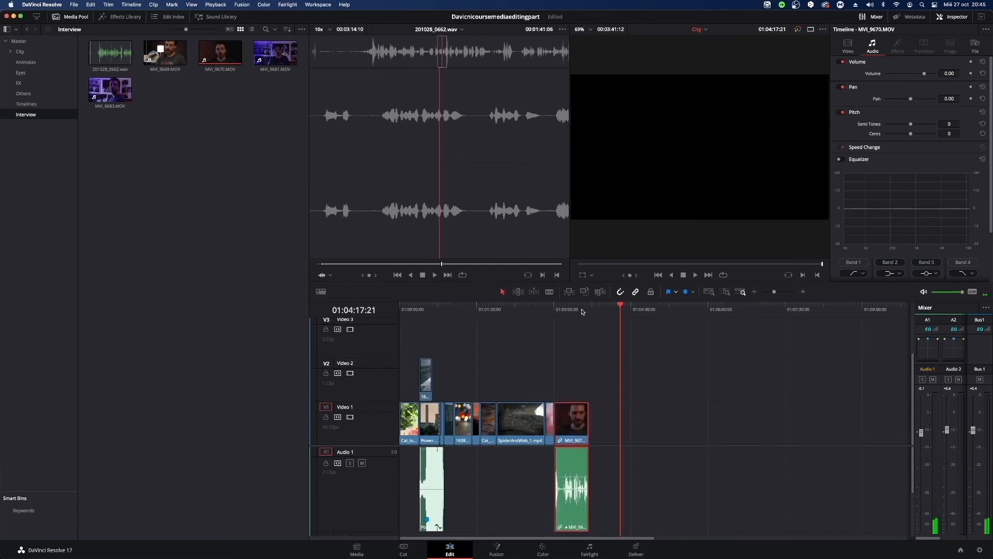
Examine the audio and video inspector settings of MVI_9670.MOV at its position on the timeline.
click(565, 309)
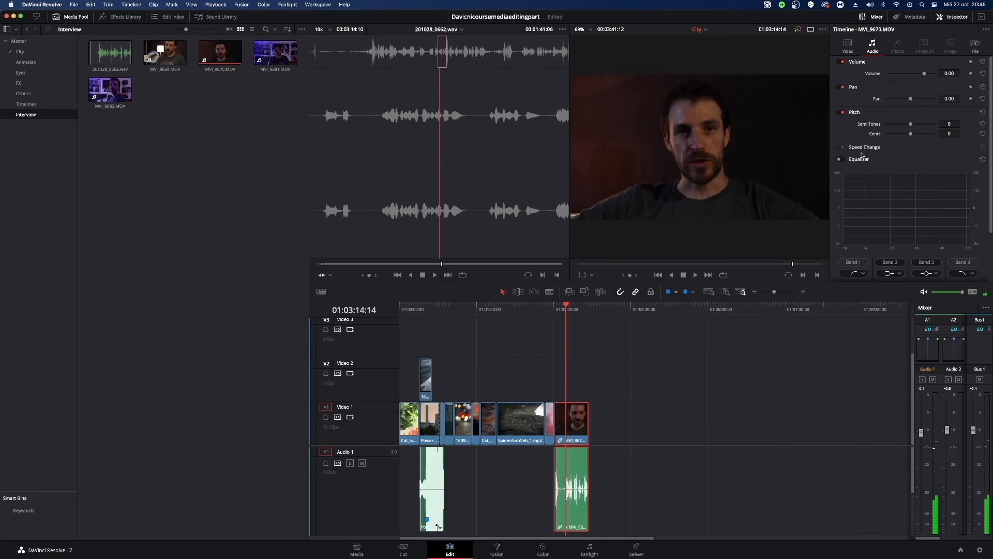
scroll(957, 212, down, 3)
scroll(955, 211, up, 3)
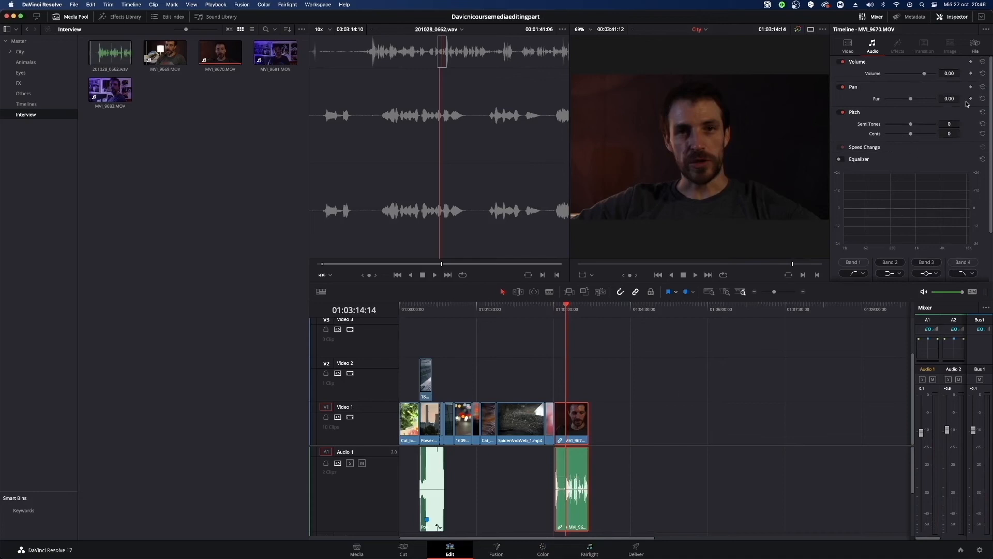
mouse_move(991, 85)
mouse_down()
mouse_move(991, 136)
mouse_move(991, 83)
mouse_up()
click(848, 46)
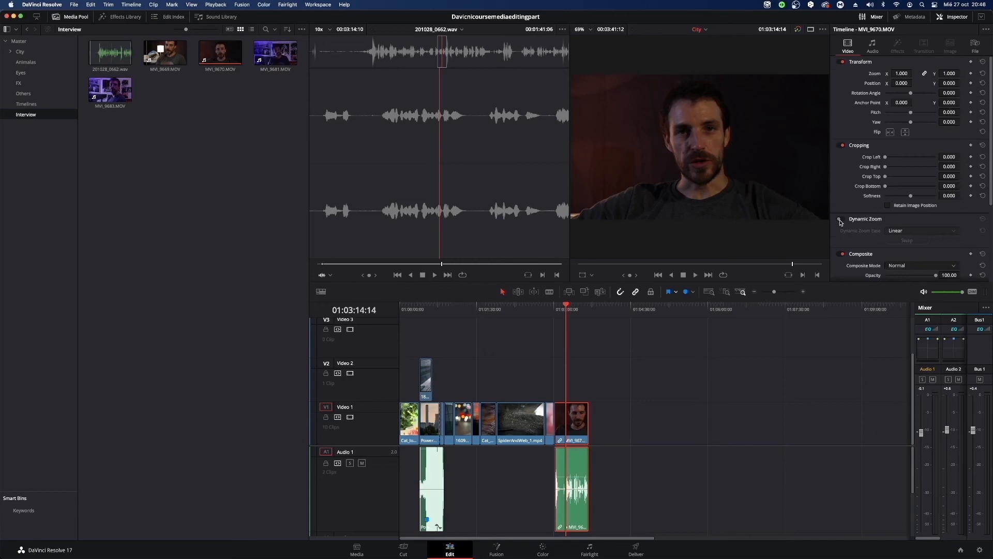
click(840, 221)
click(881, 44)
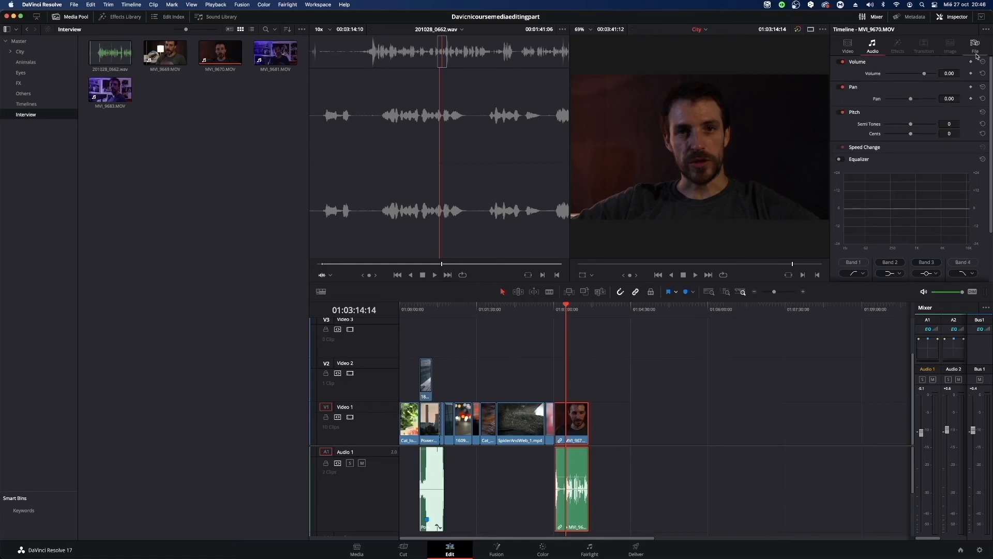
Open the Effects Library, and browse the video transitions and the titles.
click(260, 145)
click(126, 16)
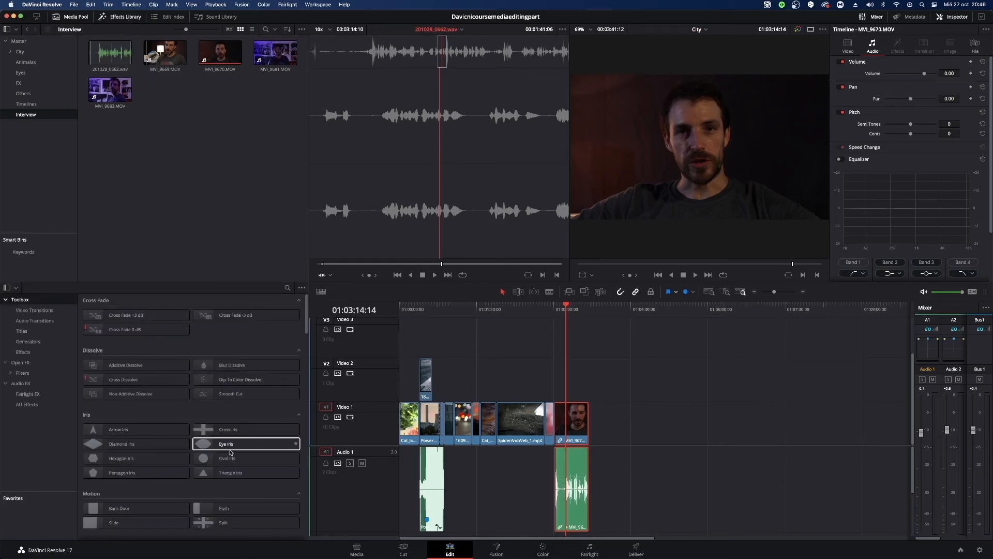
click(34, 310)
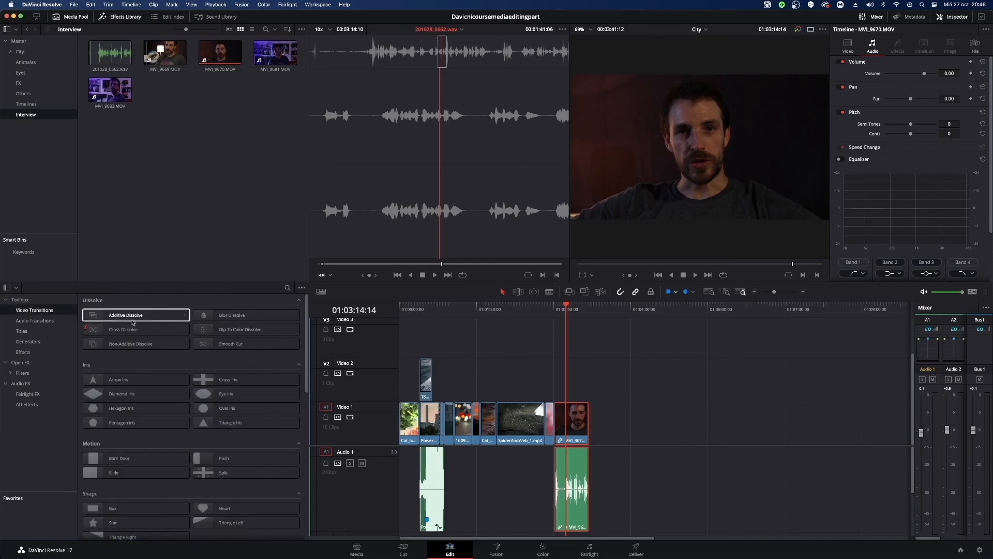
click(243, 315)
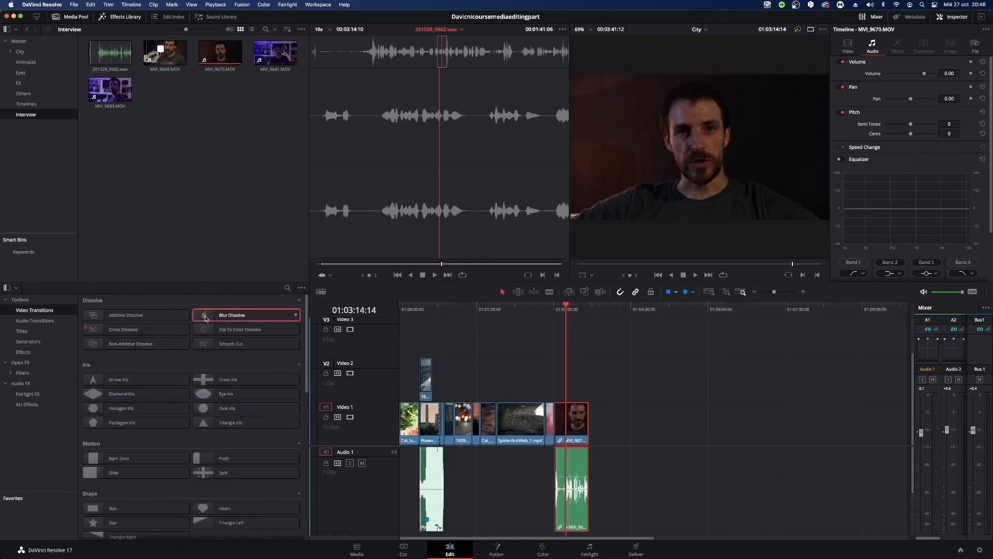
click(33, 331)
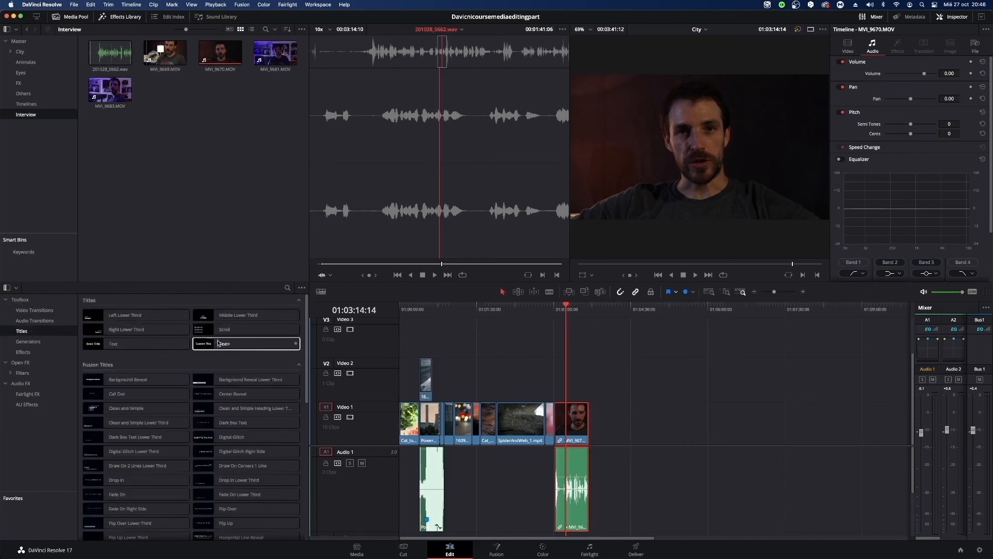
drag(222, 349, 303, 355)
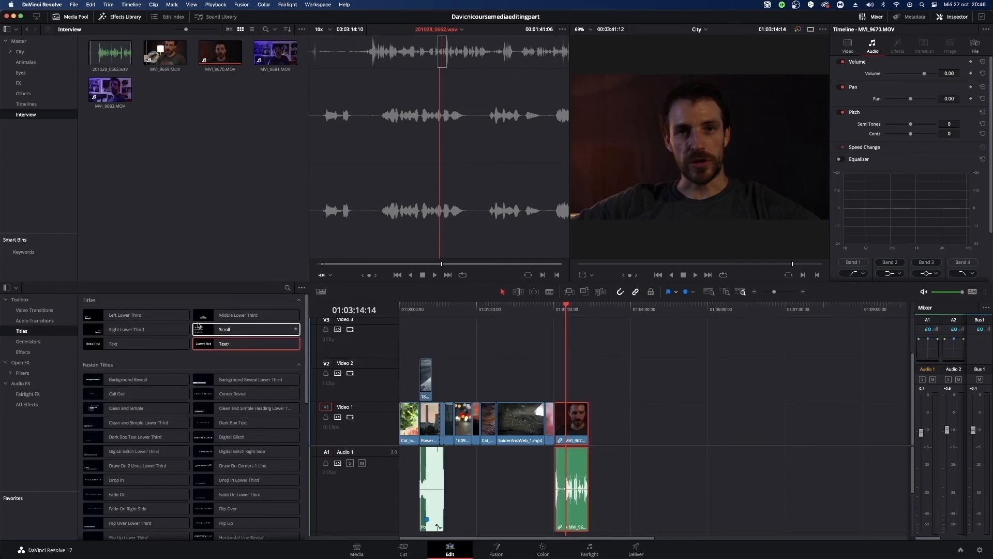
drag(212, 320, 555, 364)
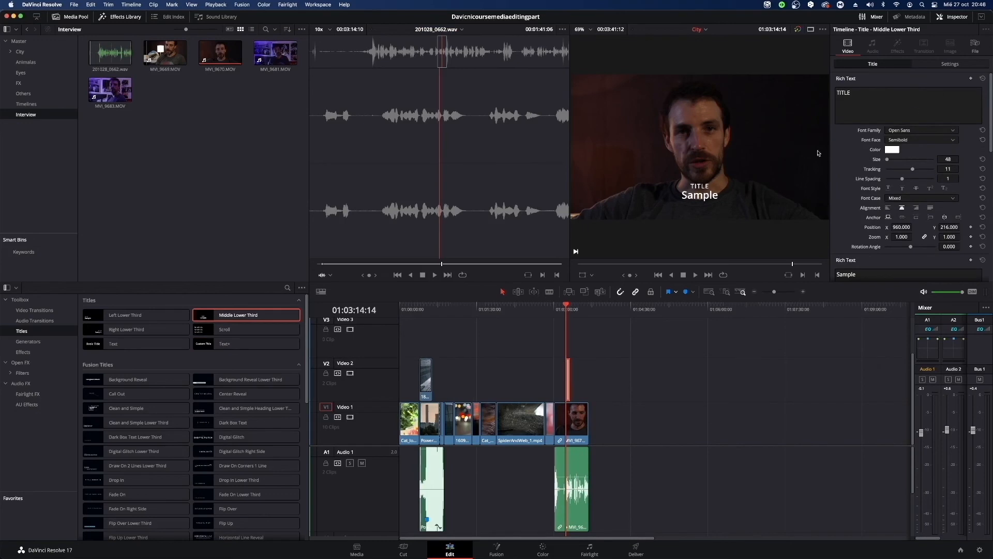
drag(670, 368, 552, 384)
key(Delete)
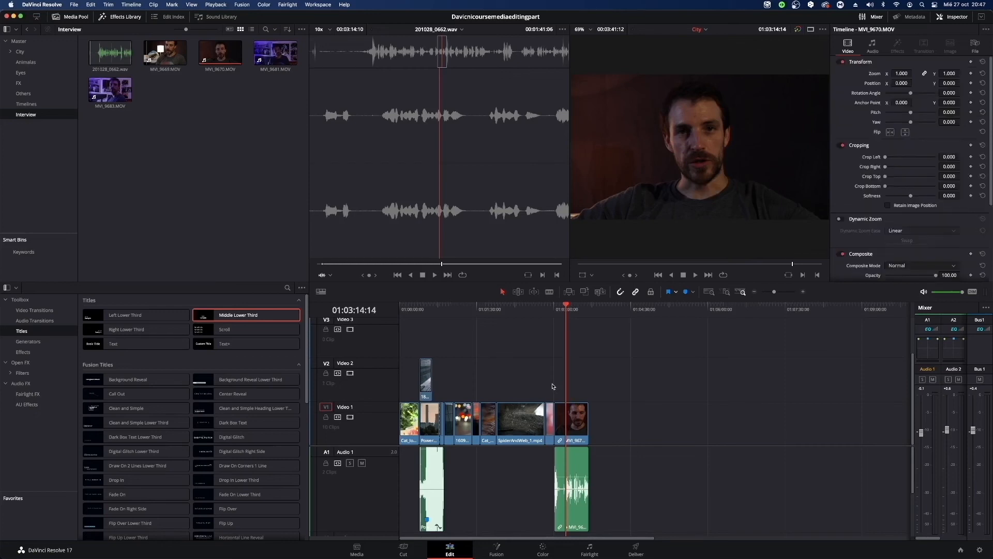
Save the project, and review MVI_9670.MOV's audio settings in the inspector.
key(super+s)
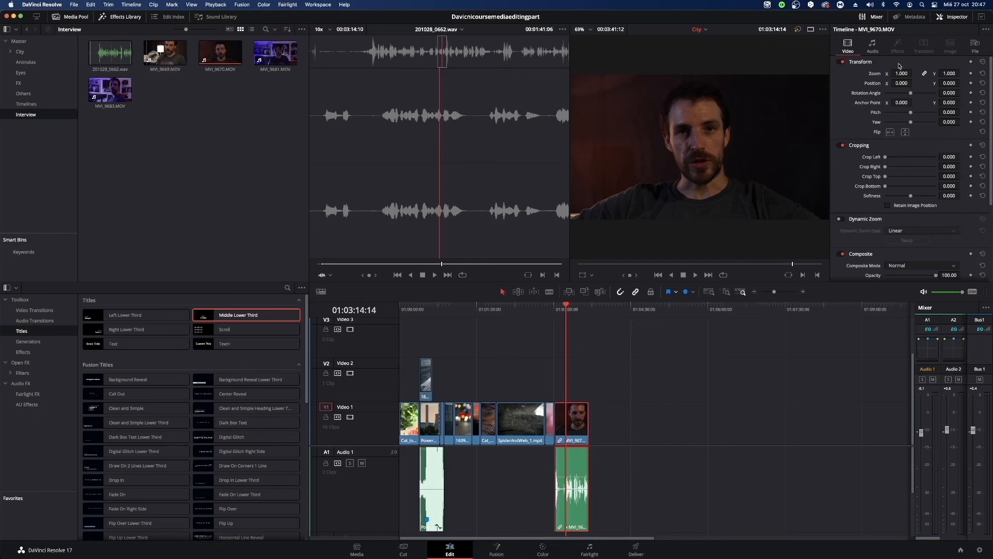
click(868, 49)
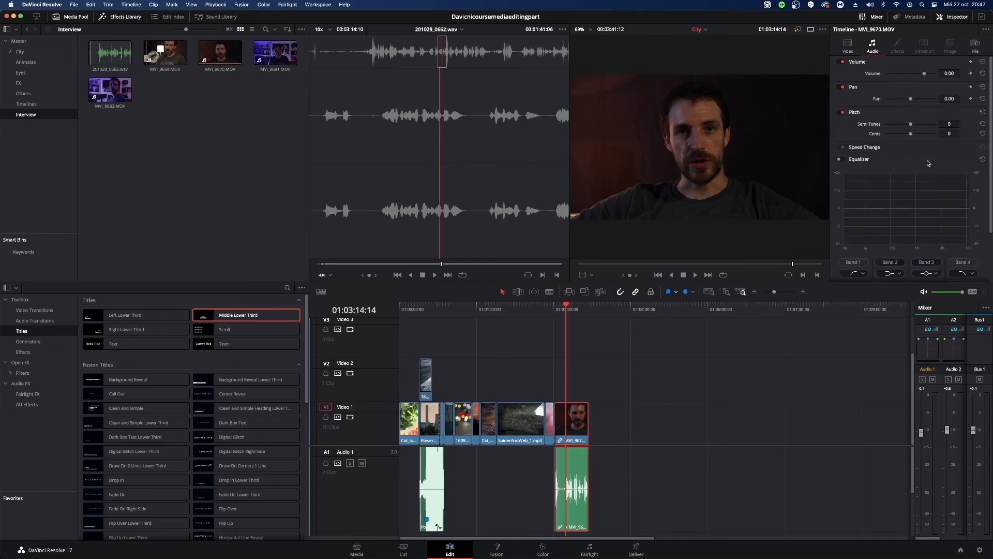
scroll(927, 167, down, 3)
scroll(926, 168, up, 3)
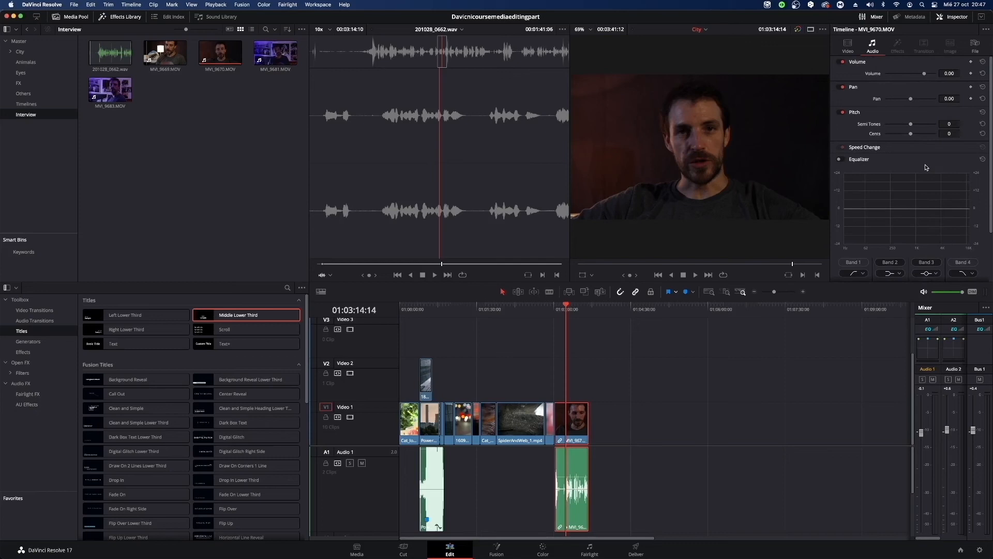
Place a Middle Lower Third title on Video 2 above MVI_9670.MOV, starting at the playhead, and select the title for editing.
click(600, 436)
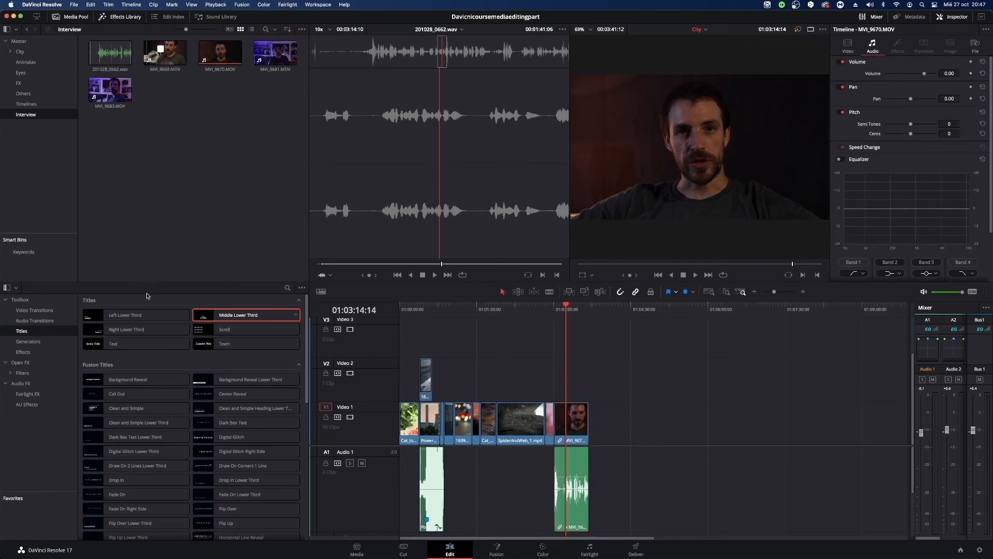
drag(233, 314, 575, 391)
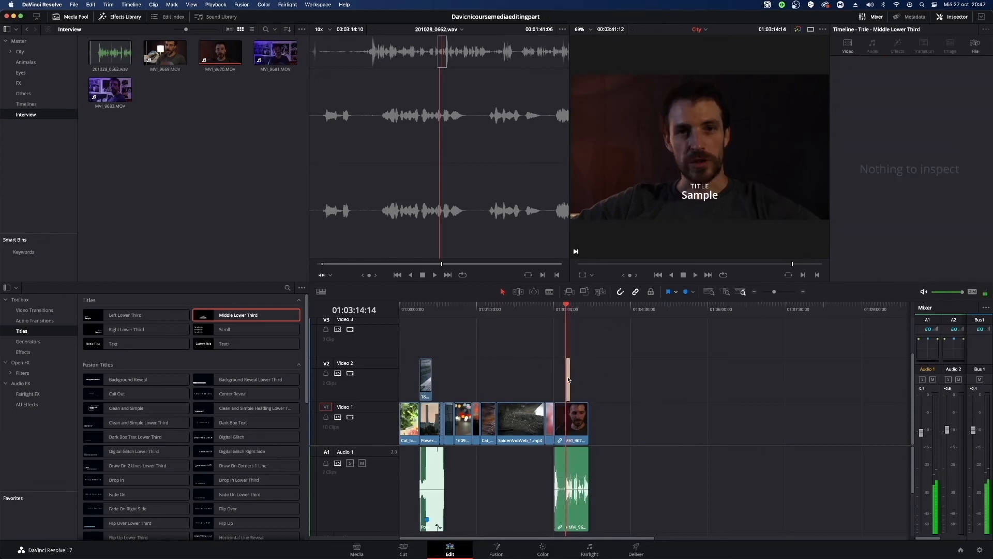
click(567, 436)
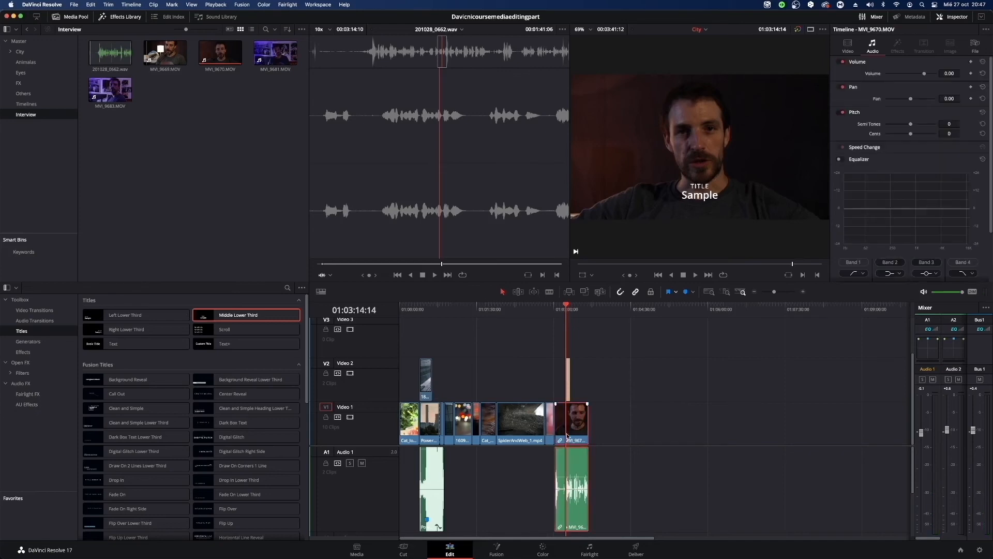
click(568, 394)
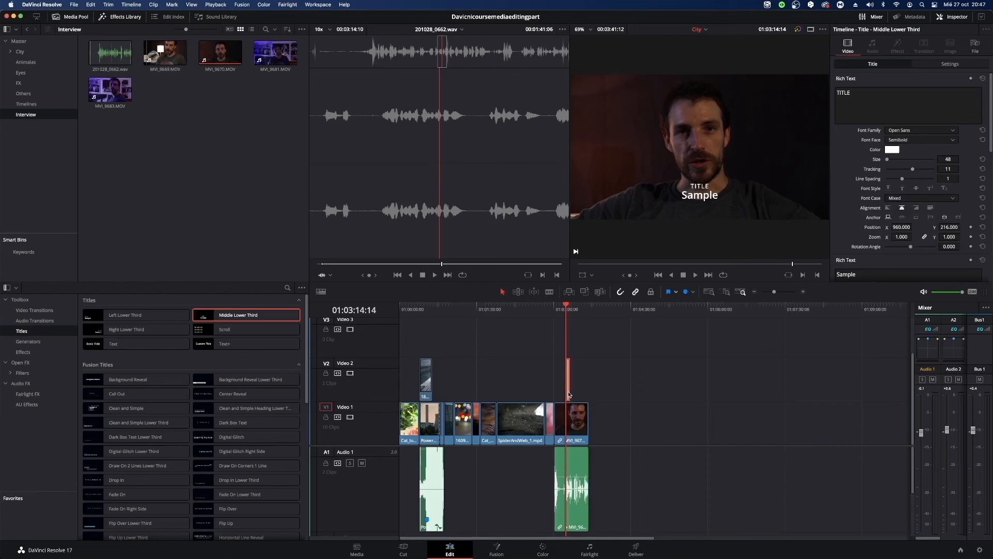
Change the title's first text line to "davicni", trying red as its color before keeping it white.
double_click(897, 93)
key(BackSpace)
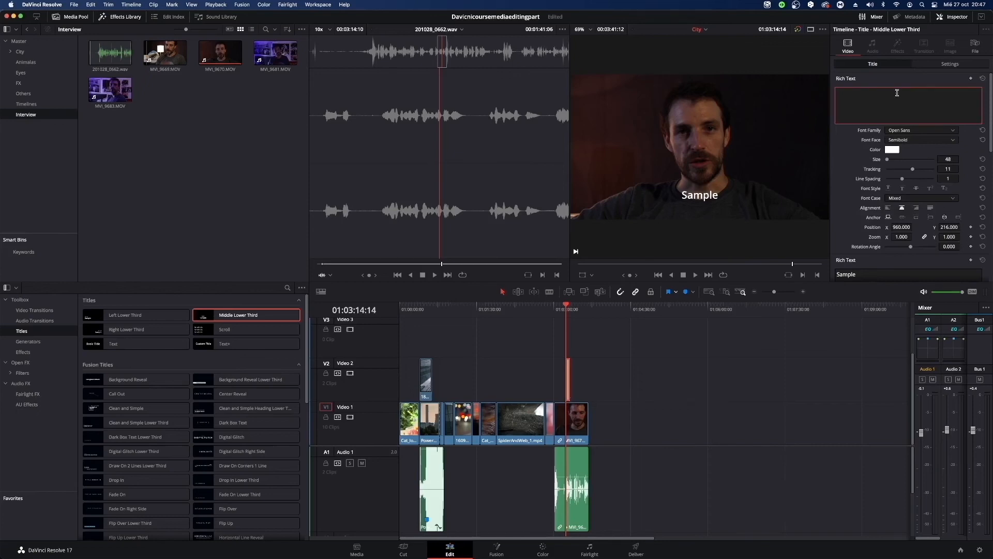
text(davicni)
click(892, 149)
click(839, 93)
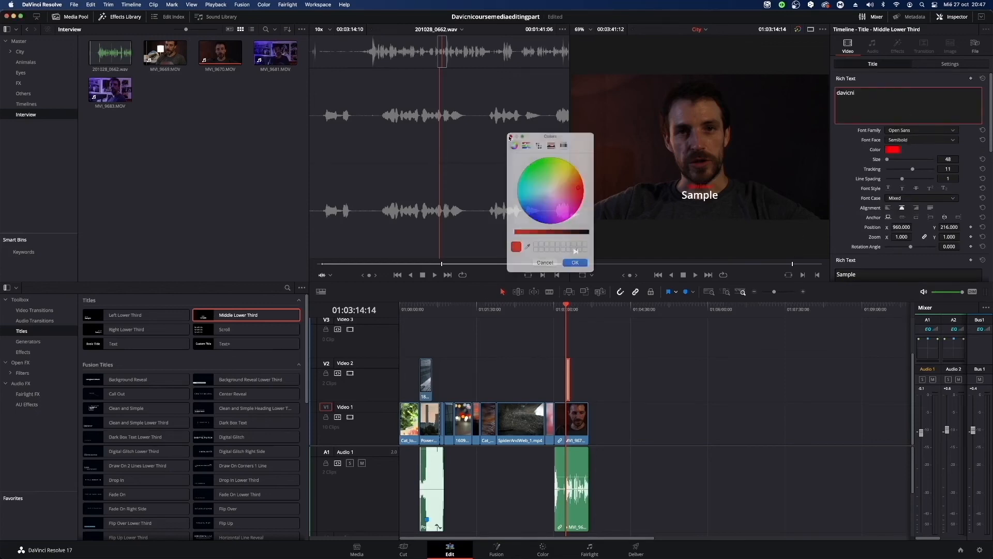
scroll(859, 181, down, 3)
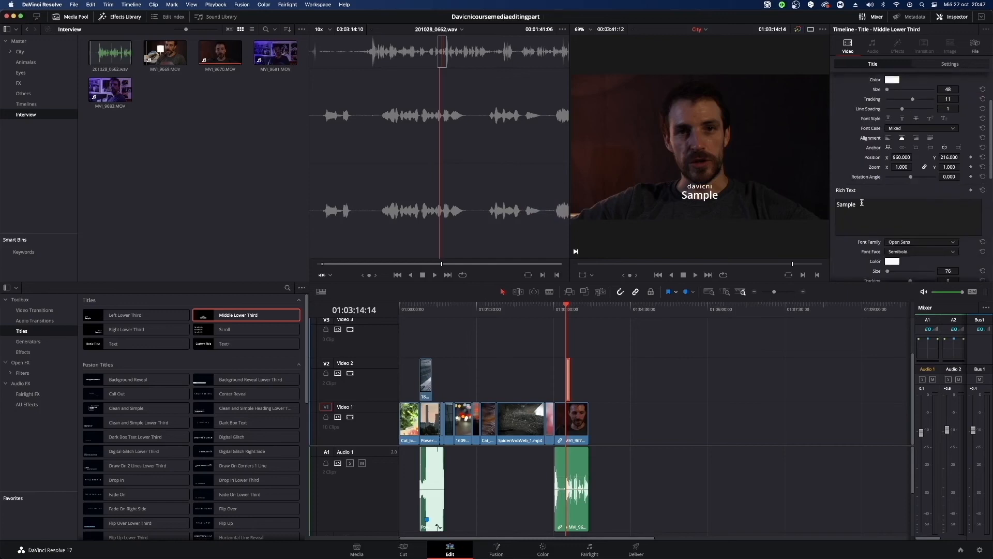
Change the title's second text line to "Course" and color it red.
double_click(860, 204)
text(Course)
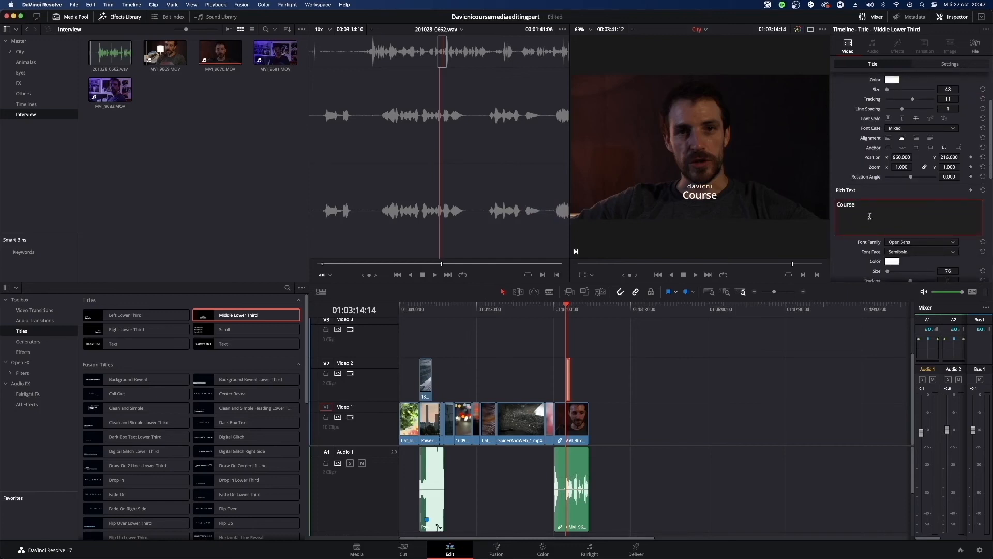
click(892, 261)
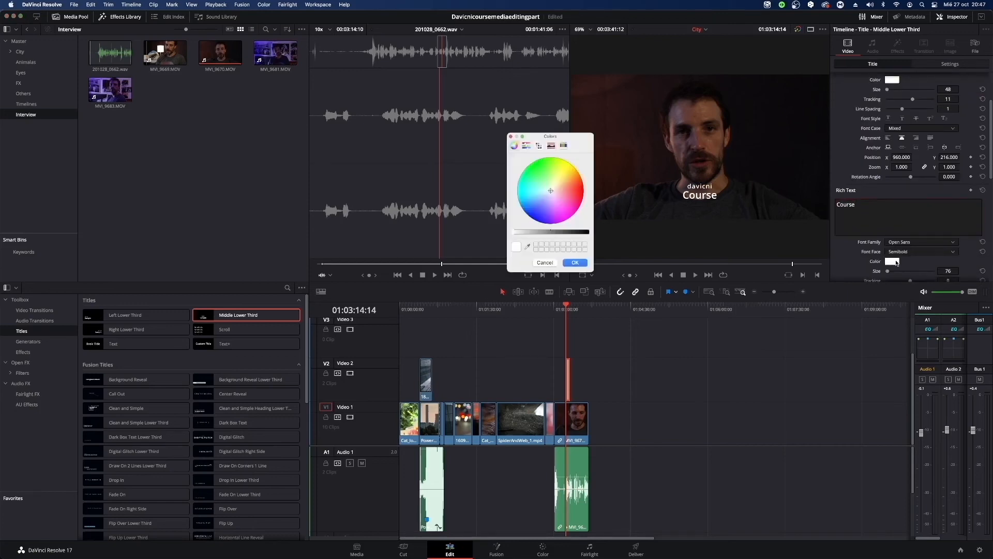
click(583, 193)
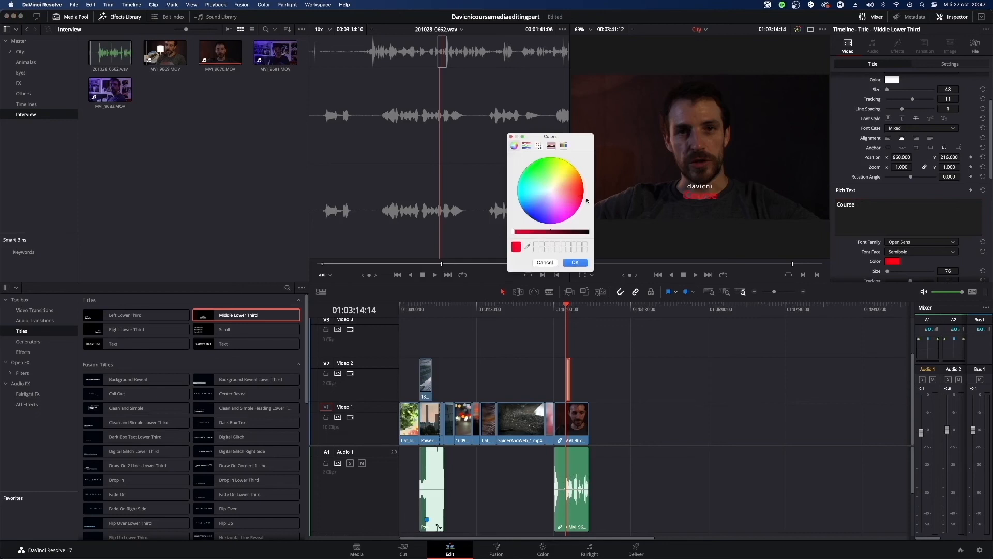
click(588, 264)
scroll(964, 238, up, 2)
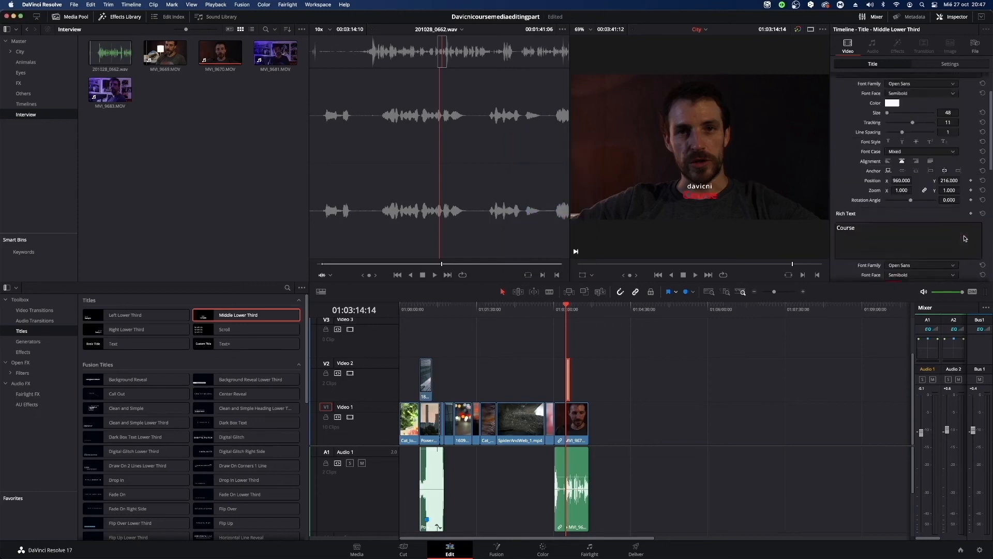
scroll(965, 239, up, 4)
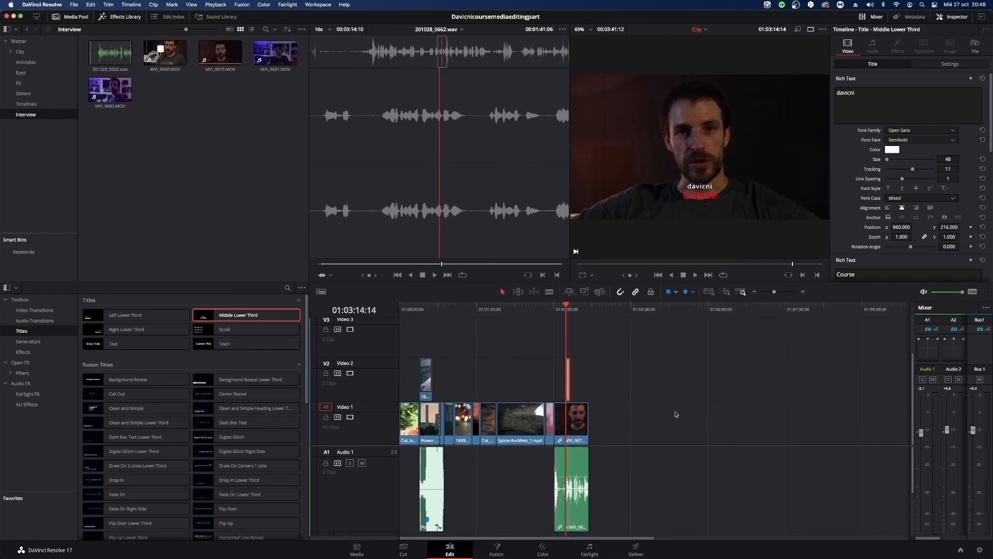
click(568, 422)
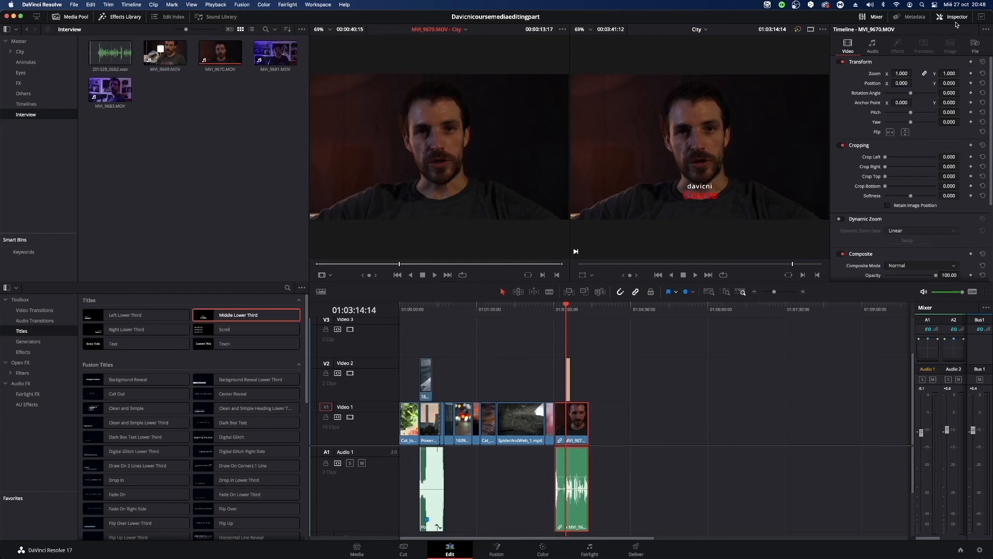
click(756, 478)
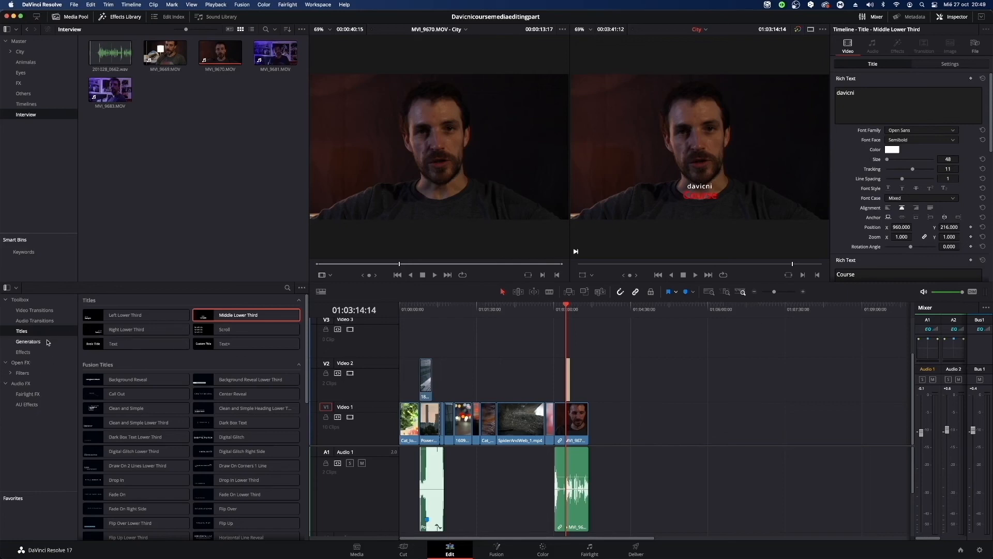
Set SpiderAndWeb_1.mp4's zoom to 1.330 and its position to X -58 and Y 14.
click(515, 309)
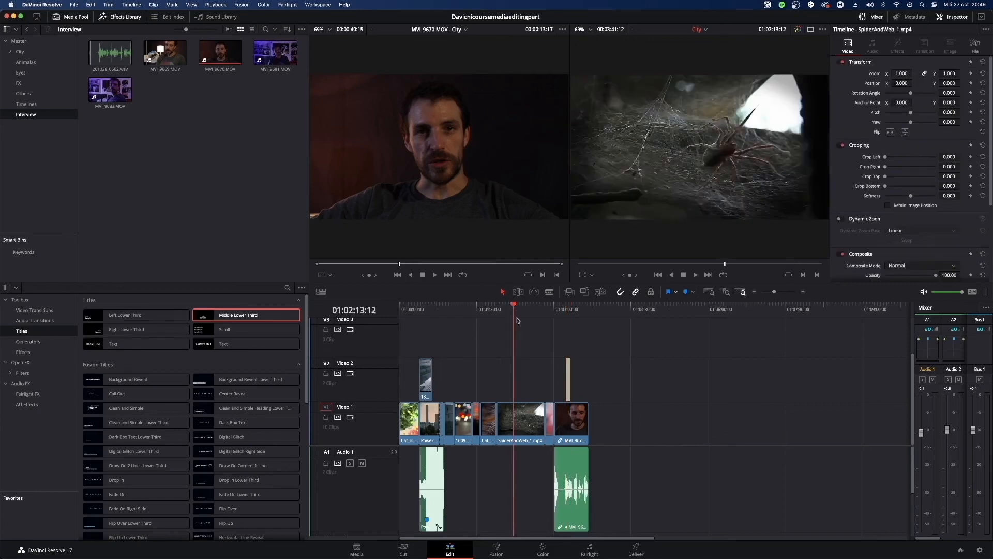
double_click(533, 421)
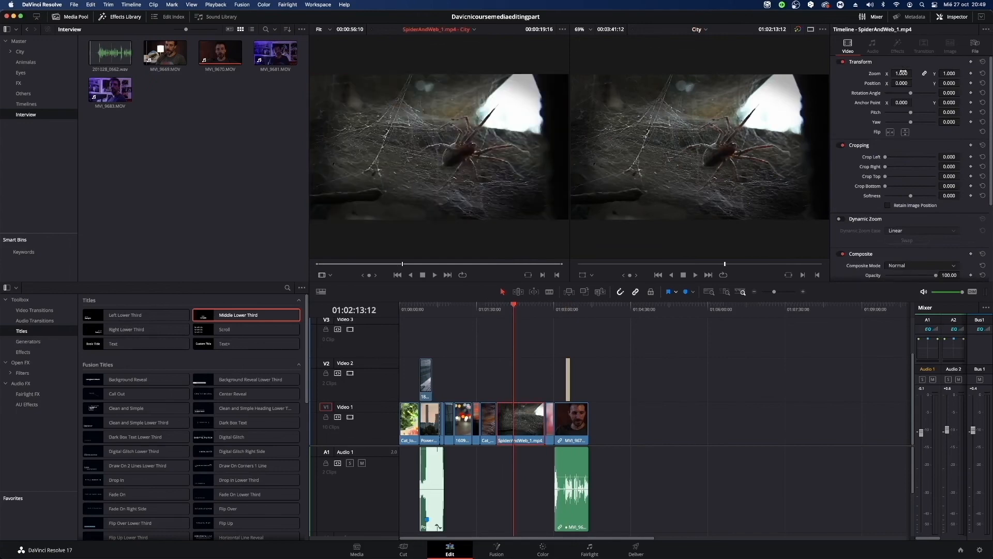
drag(902, 72, 879, 83)
drag(949, 84, 955, 83)
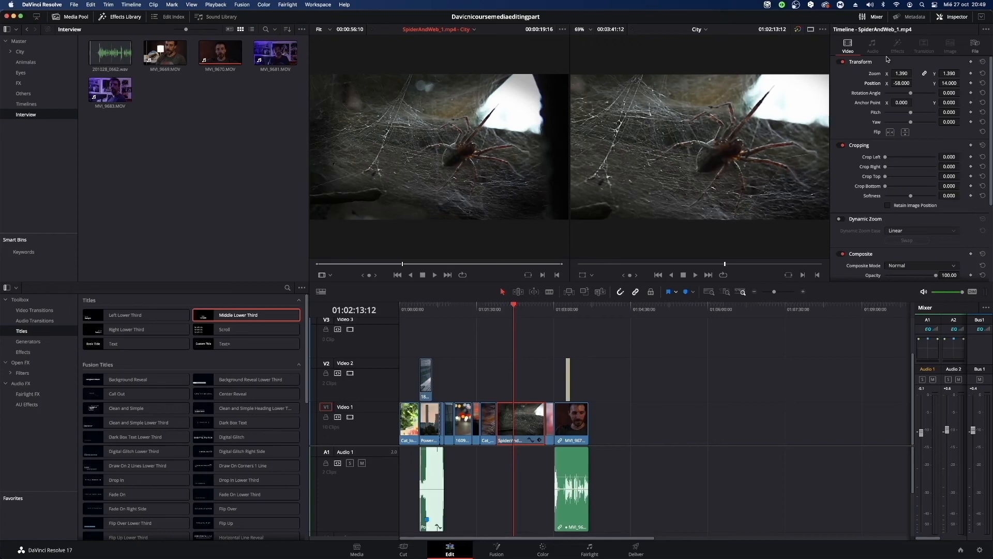
drag(902, 73, 898, 73)
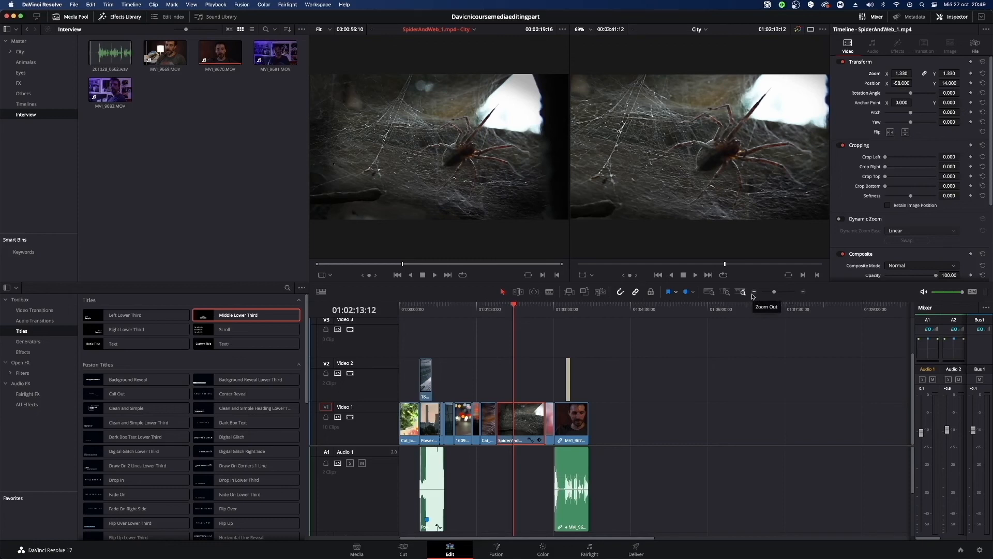
Play SpiderAndWeb_1.mp4 and add a Rotation Angle keyframe of 0 at about 01:02:20:16.
key(space)
click(515, 311)
key(space)
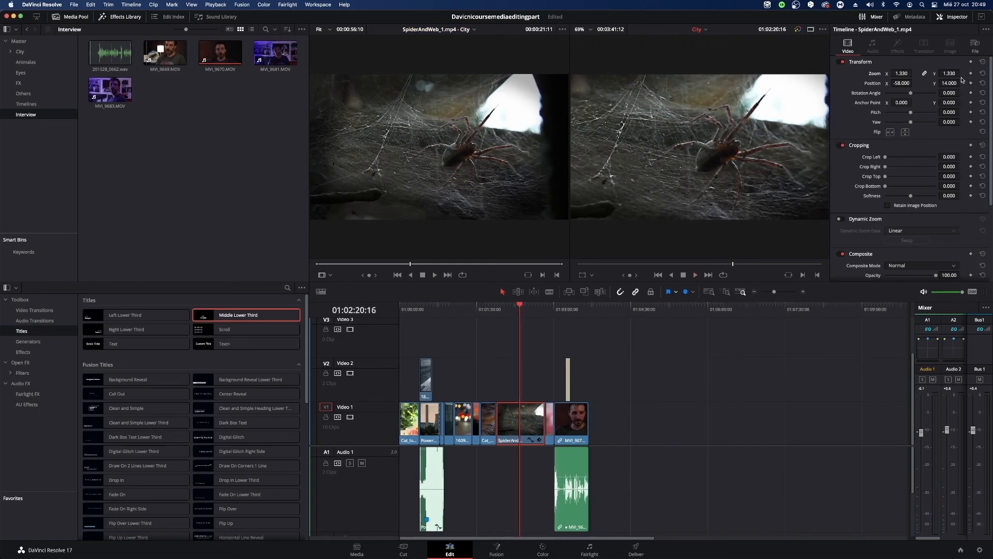
click(971, 93)
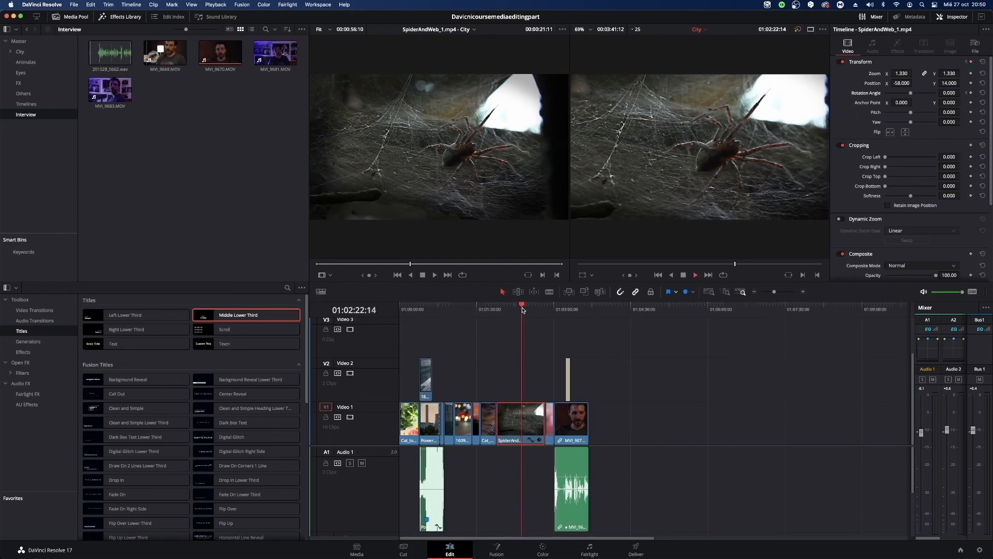
At 01:02:40:22, set SpiderAndWeb_1.mp4's Rotation Angle to 354.5 as a second keyframe.
drag(522, 310, 537, 312)
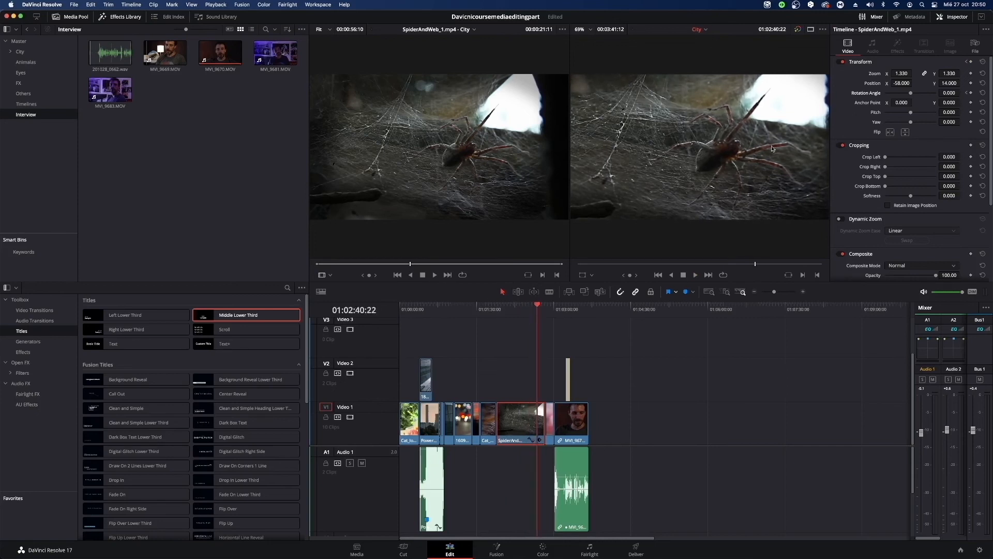
drag(913, 95, 938, 102)
click(969, 93)
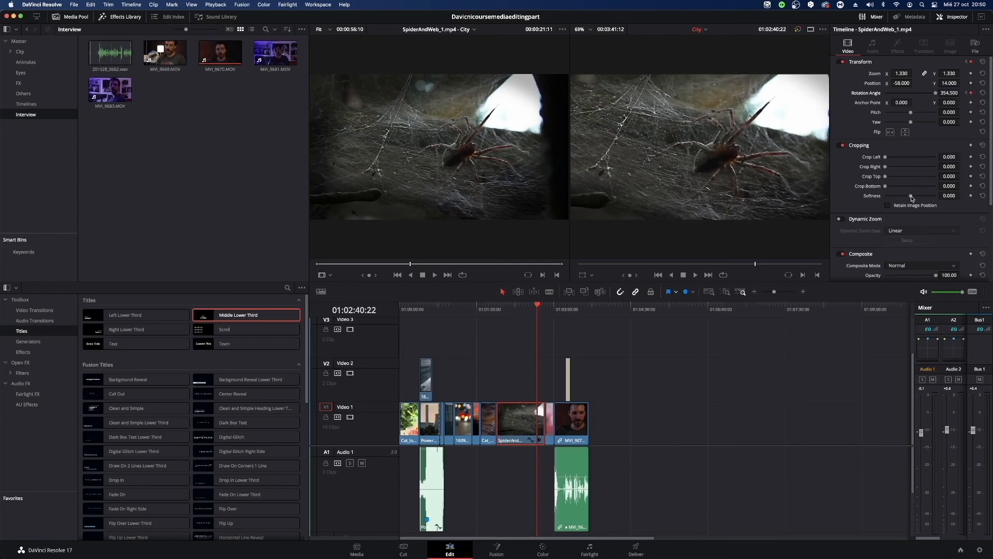
Play back SpiderAndWeb_1.mp4's rotation animation, and show the clip's keyframe curve in the timeline.
drag(538, 316, 510, 316)
key(space)
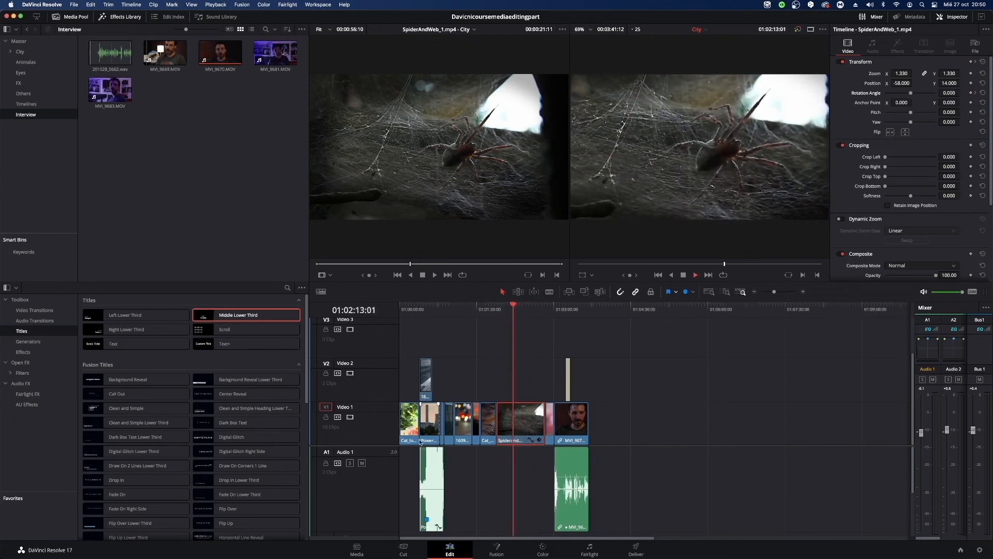
click(531, 440)
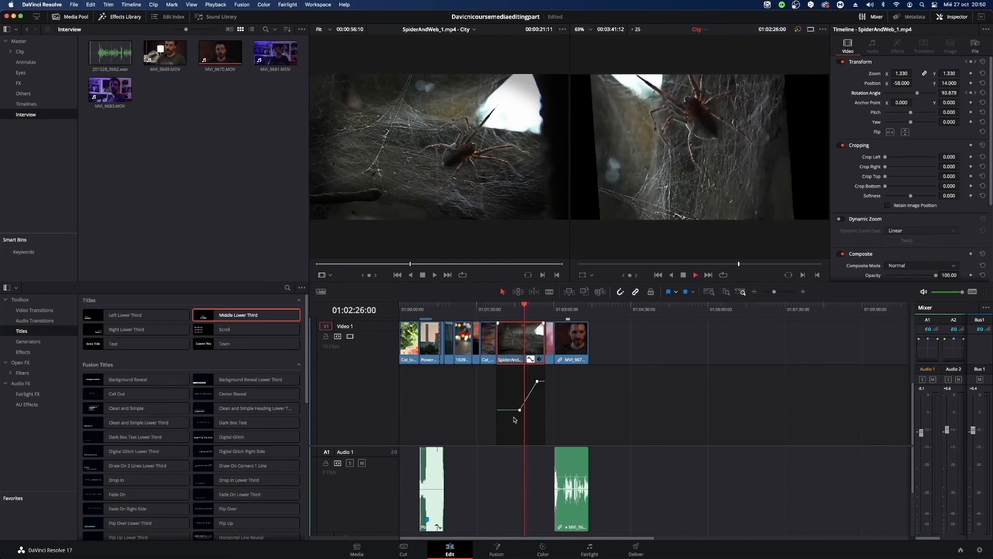
Play the overlaid clips near 01:00:32 and select 180626_25_SamsungHQ_005.mp4 on Video 2.
scroll(604, 419, up, 2)
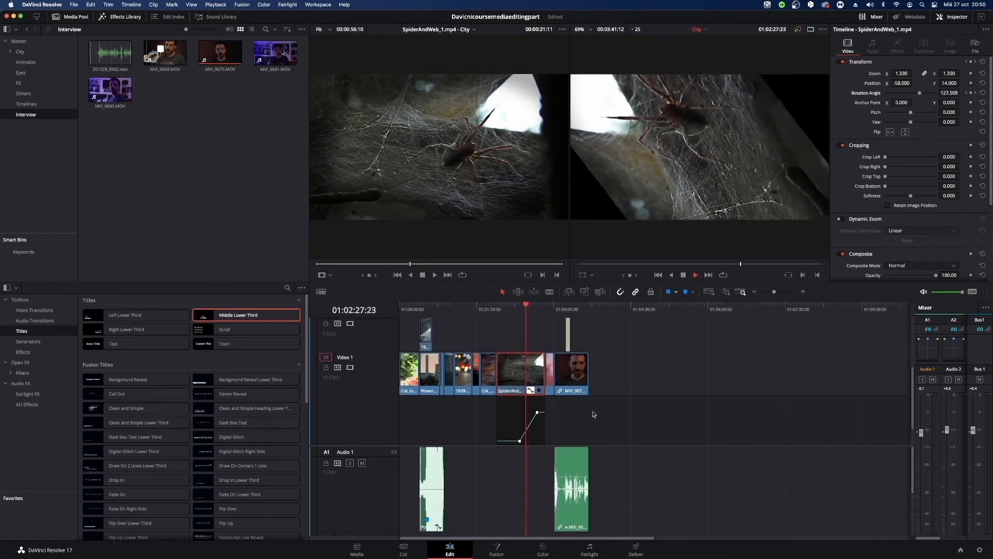
click(420, 310)
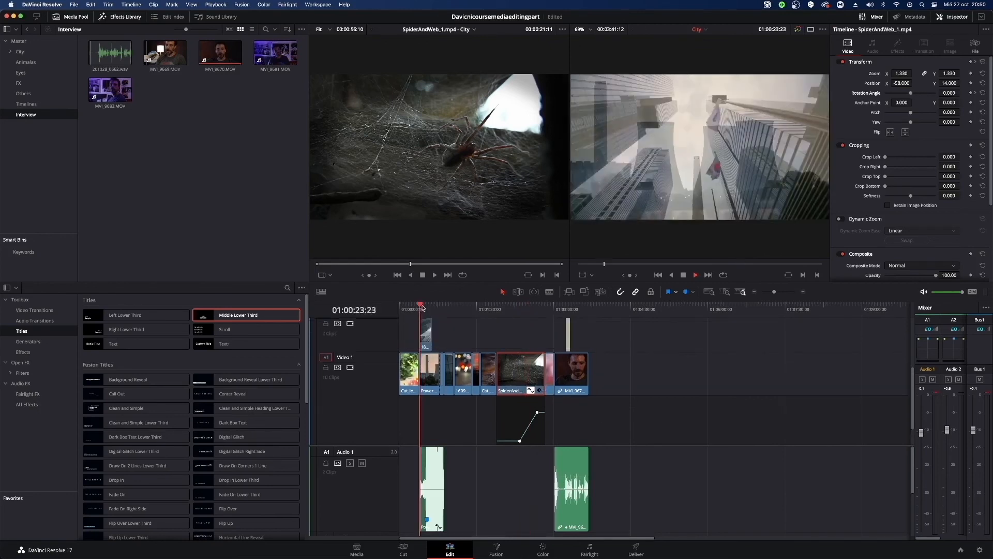
click(428, 312)
scroll(452, 326, up, 2)
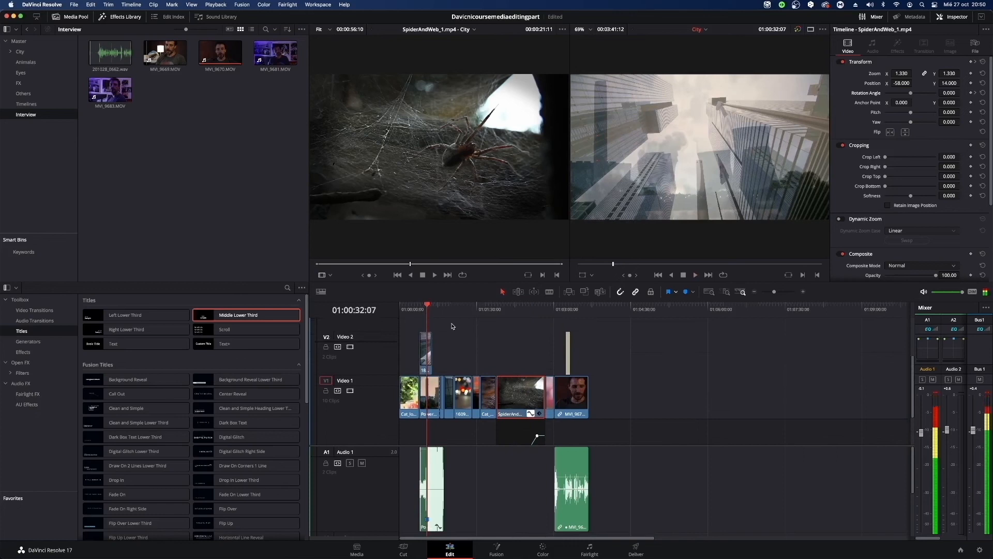
click(426, 352)
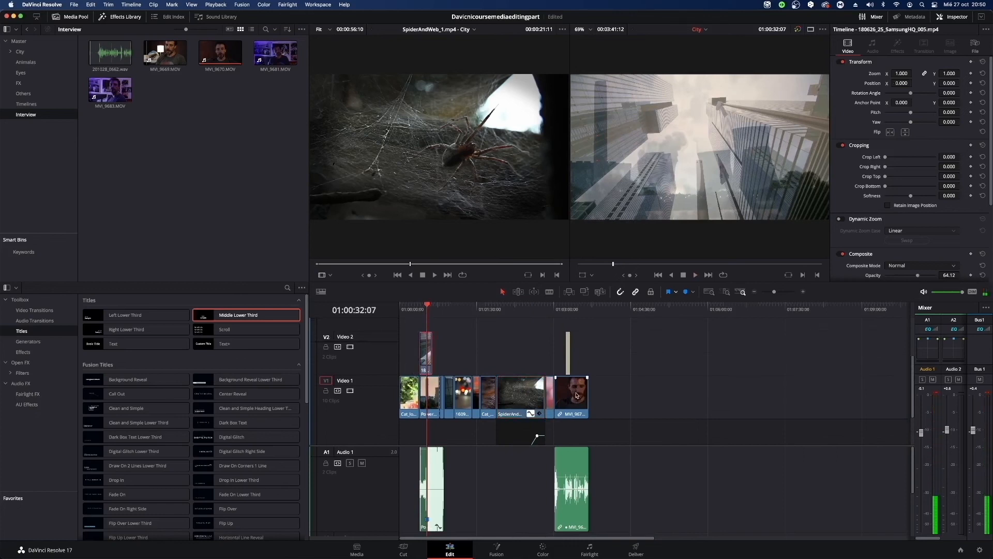
Show and hide SpiderAndWeb_1.mp4's keyframe track at 01:02:40:22, and lower the second Rotation Angle point slightly on its curve.
click(537, 311)
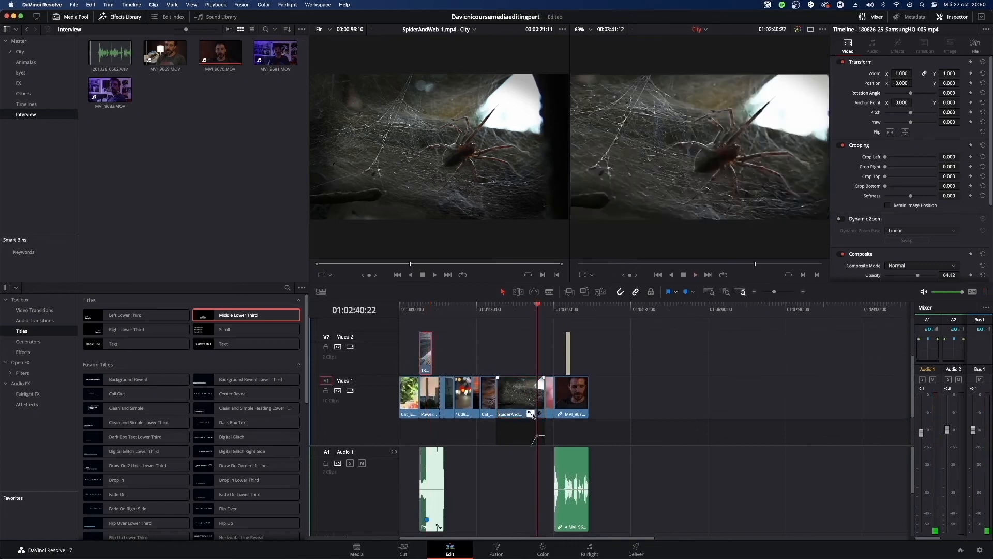
scroll(531, 418, down, 3)
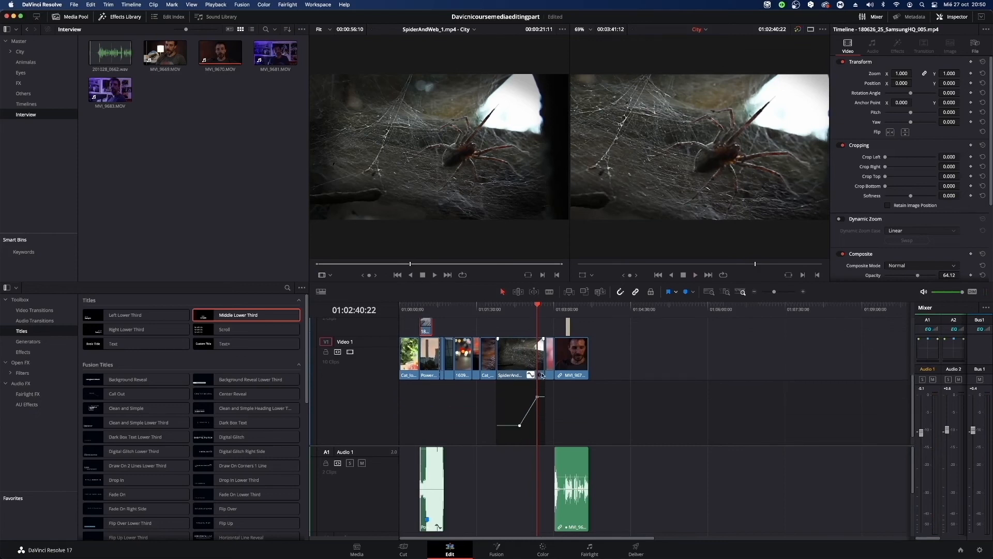
click(539, 373)
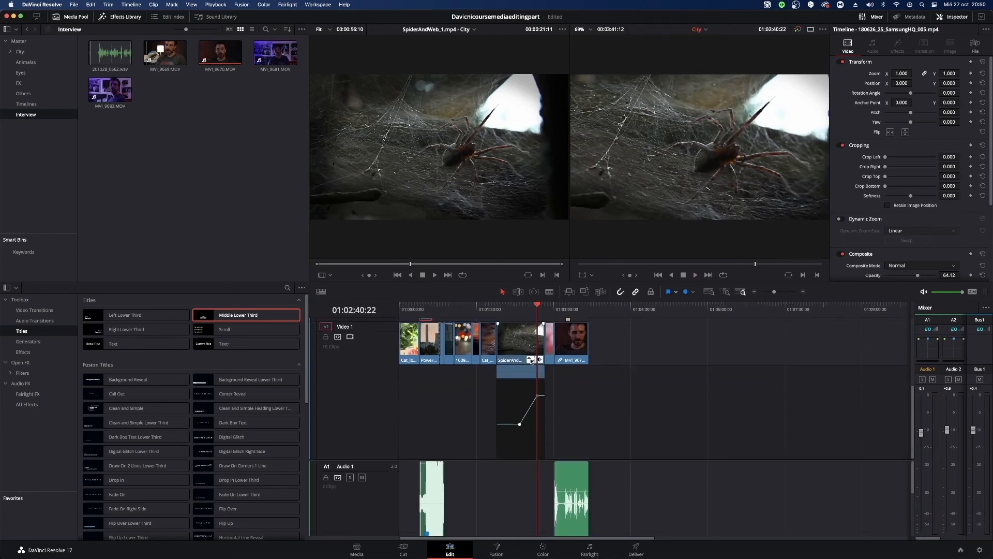
click(540, 361)
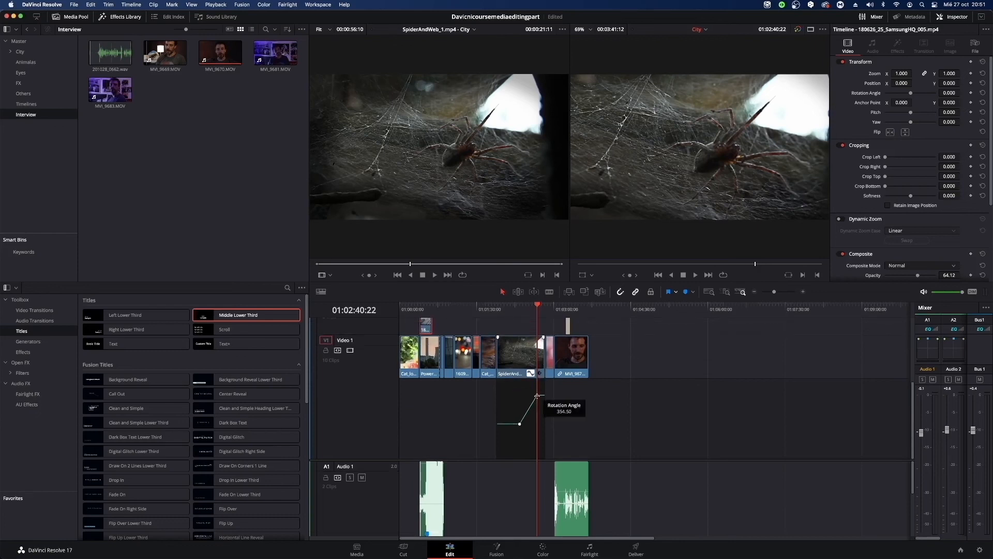
mouse_move(536, 395)
mouse_down()
mouse_move(509, 424)
mouse_move(537, 399)
mouse_up()
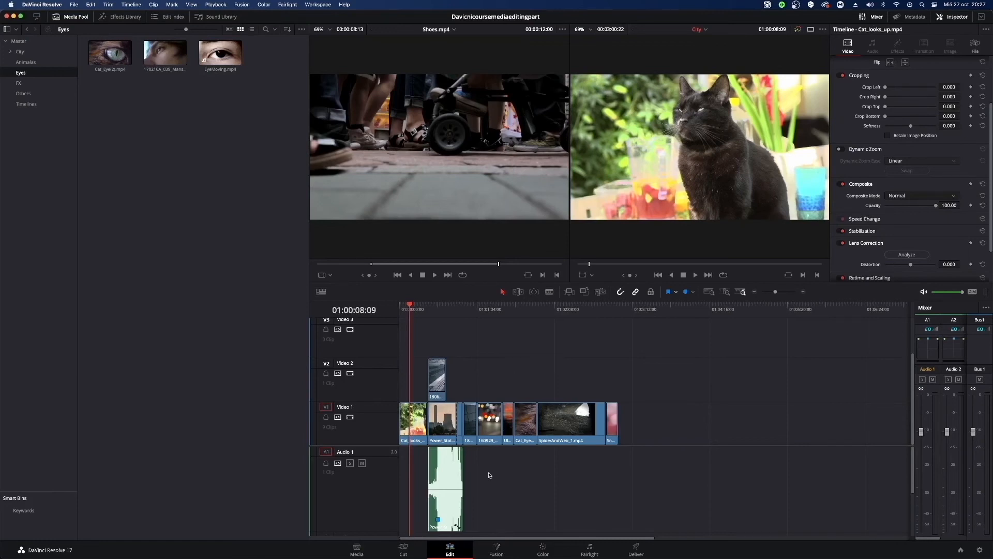
On the Media page, create a new bin named Interview under Master.
click(350, 550)
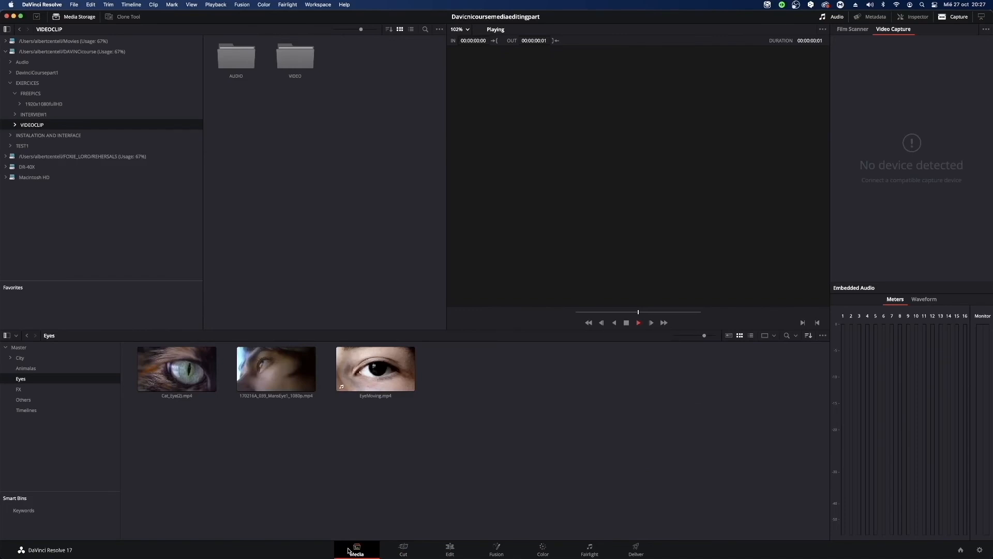
click(19, 348)
right_click(55, 455)
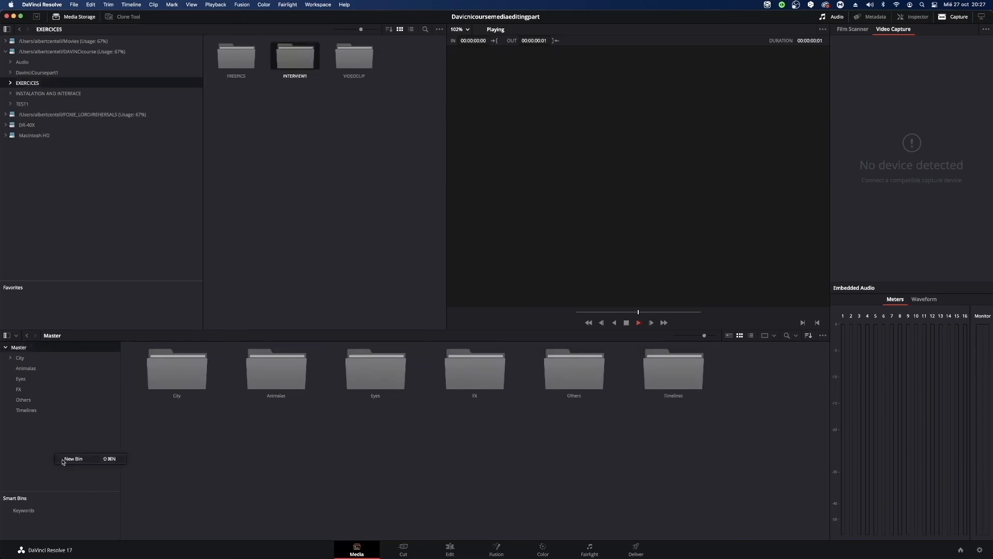
click(63, 462)
key(BackSpace)
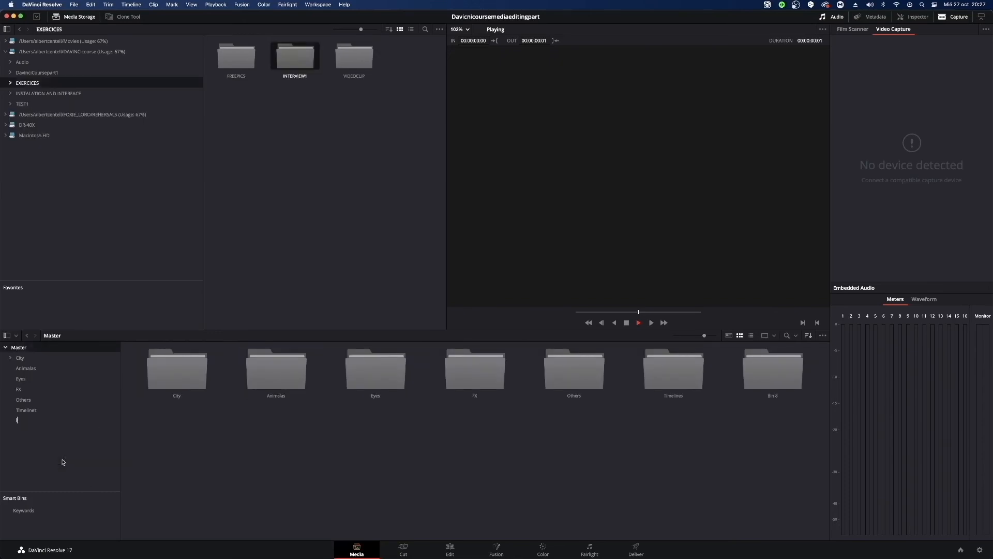
text(Interview)
key(Return)
Import 201028_0662.wav and the four MVI .MOV clips from INTERVIEW1's AUDIO and VIDEO folders into the Interview bin.
double_click(293, 59)
click(32, 418)
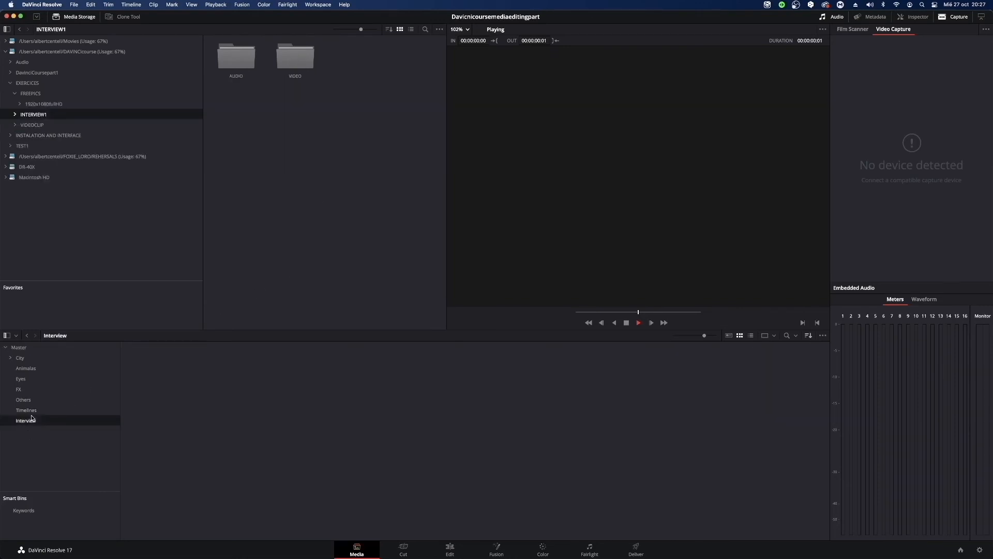
double_click(236, 76)
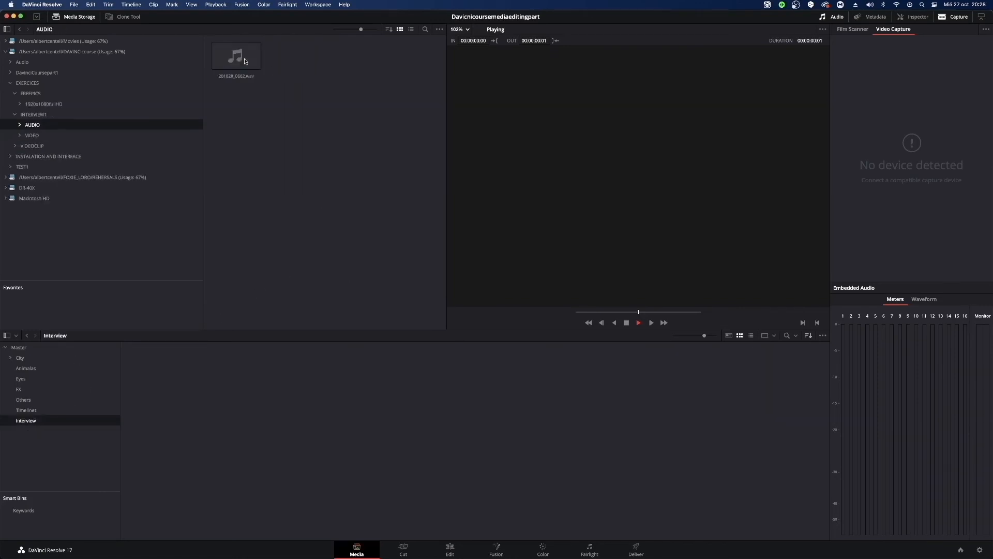
drag(237, 77, 177, 369)
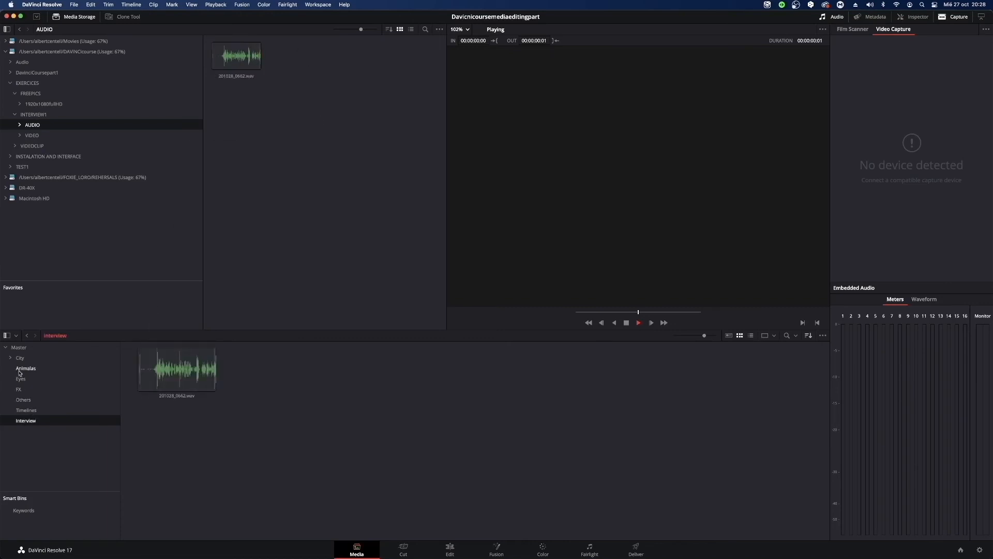
click(34, 136)
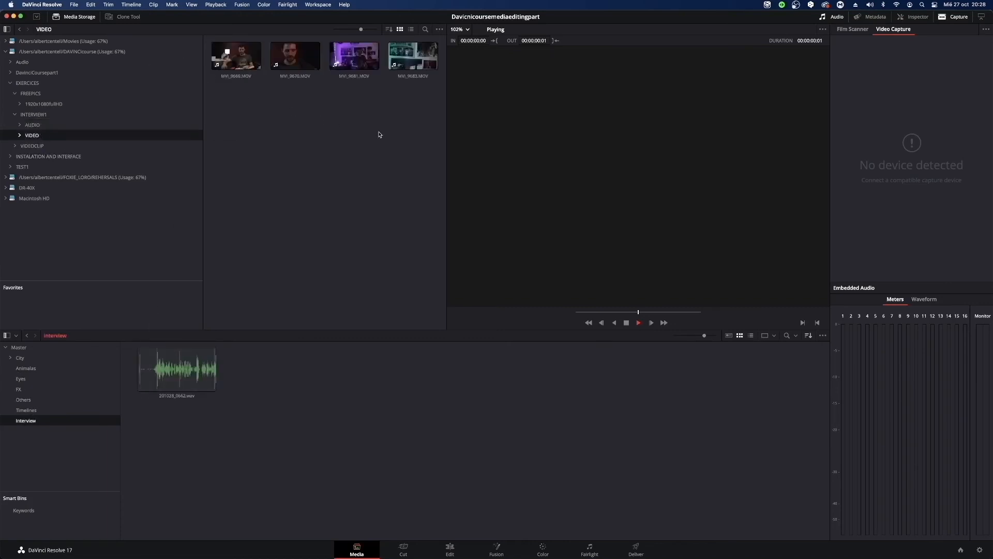
drag(426, 93, 333, 381)
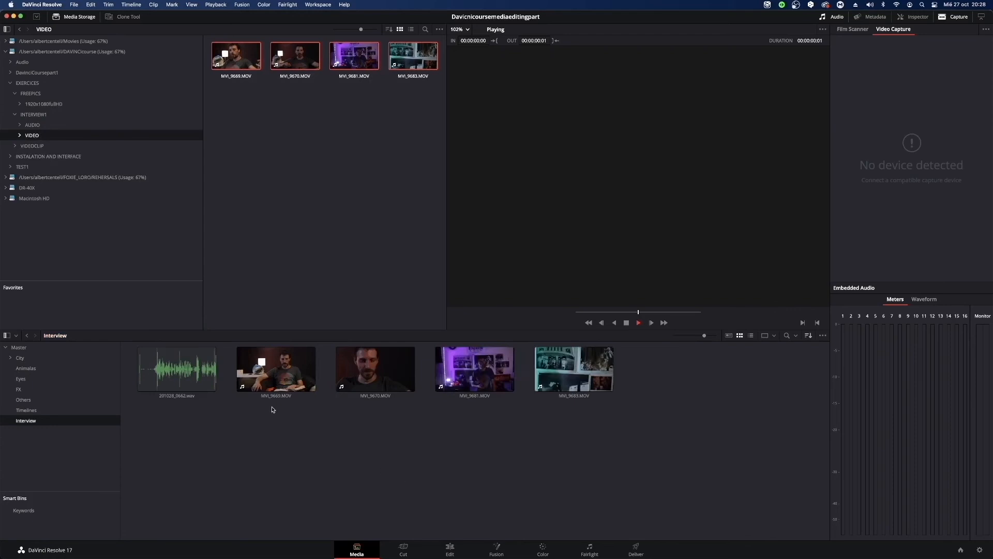
Switch to the Edit page and preview MVI_9669.MOV and the separate recording 201028_0662.wav in the source viewer.
click(267, 385)
key(shift+4)
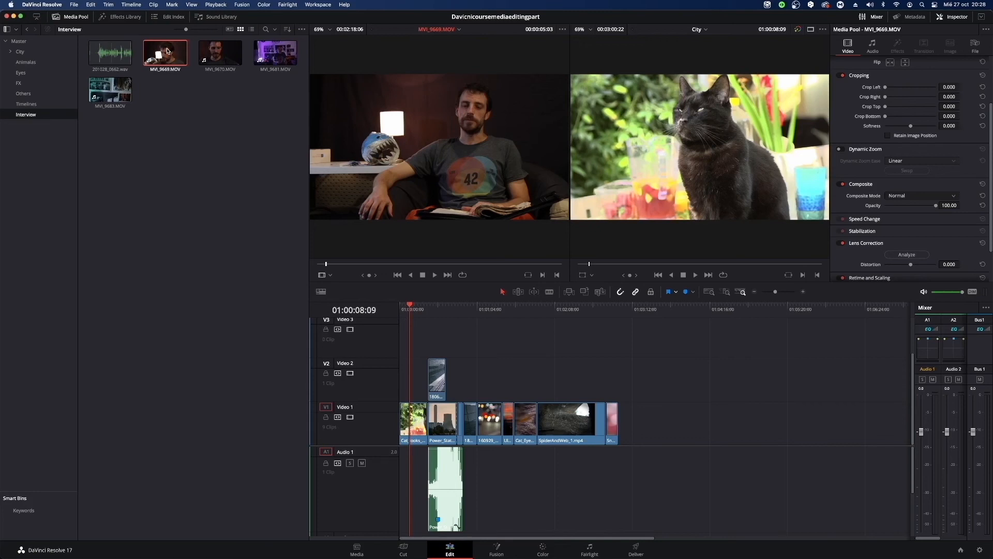
click(116, 62)
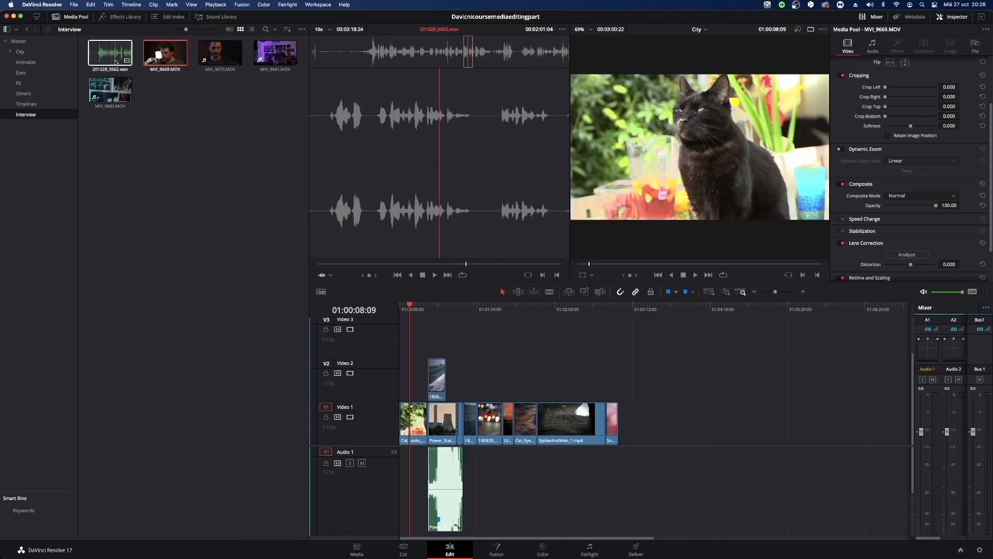
click(114, 61)
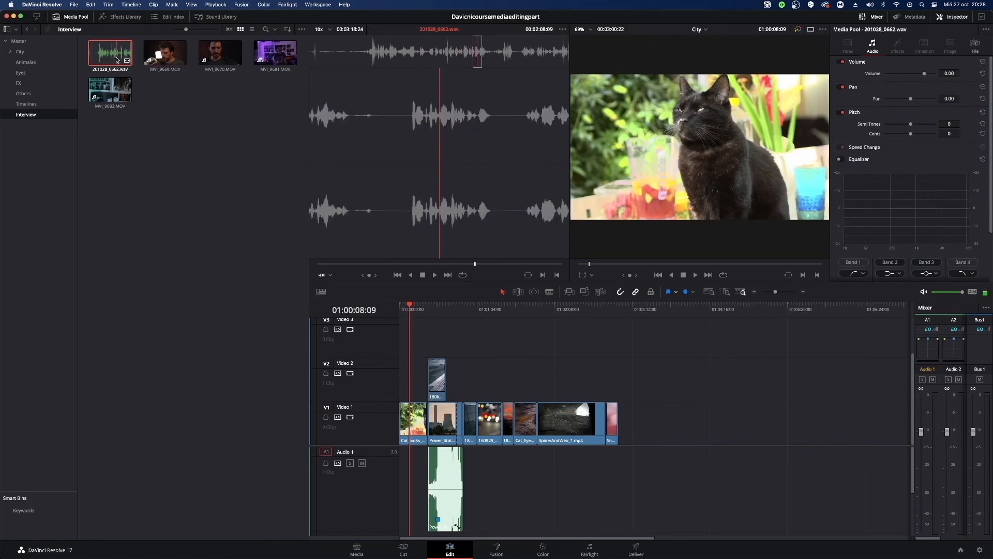
key(space)
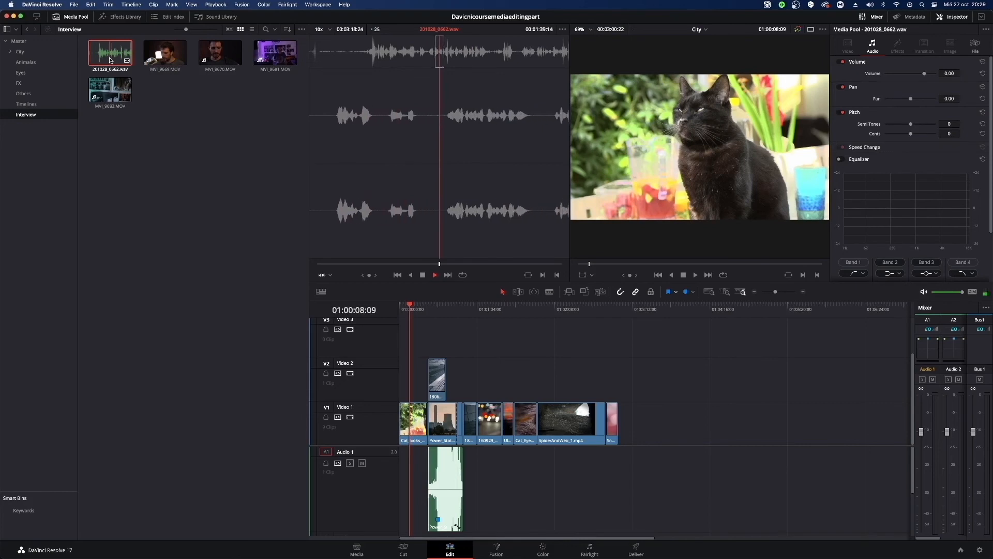
click(160, 60)
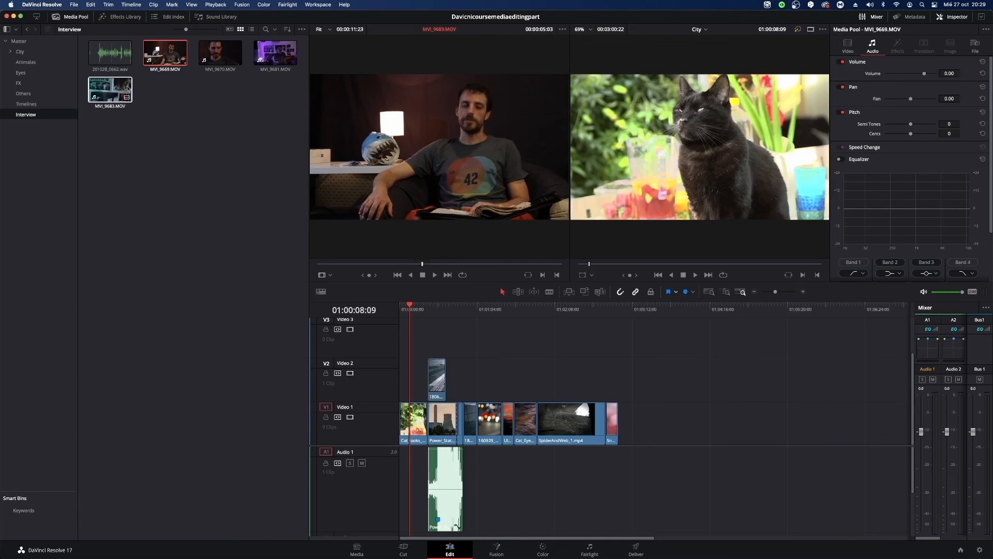
click(119, 50)
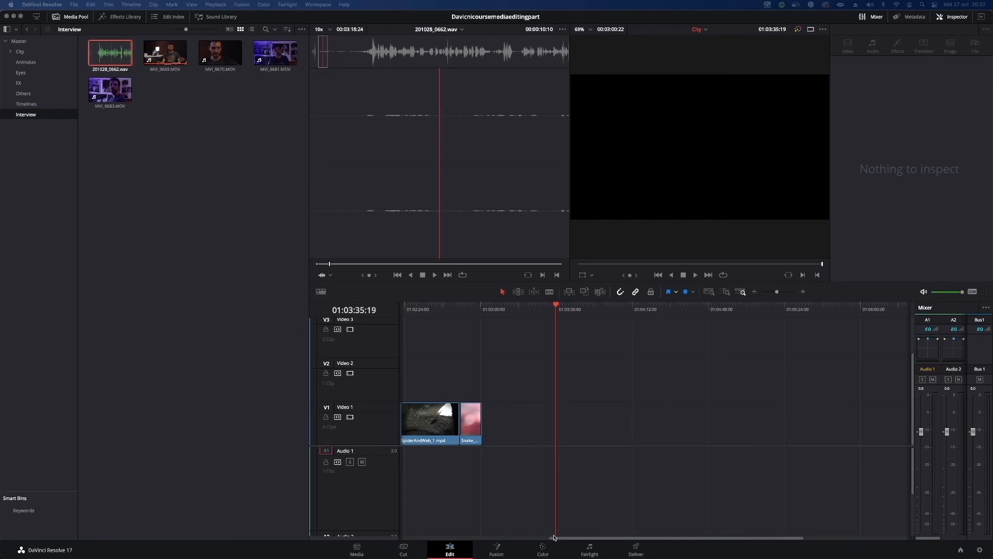
Load MVI_9669.MOV in the source viewer and play the passage around the hand clap at about 00:00:08.
click(220, 231)
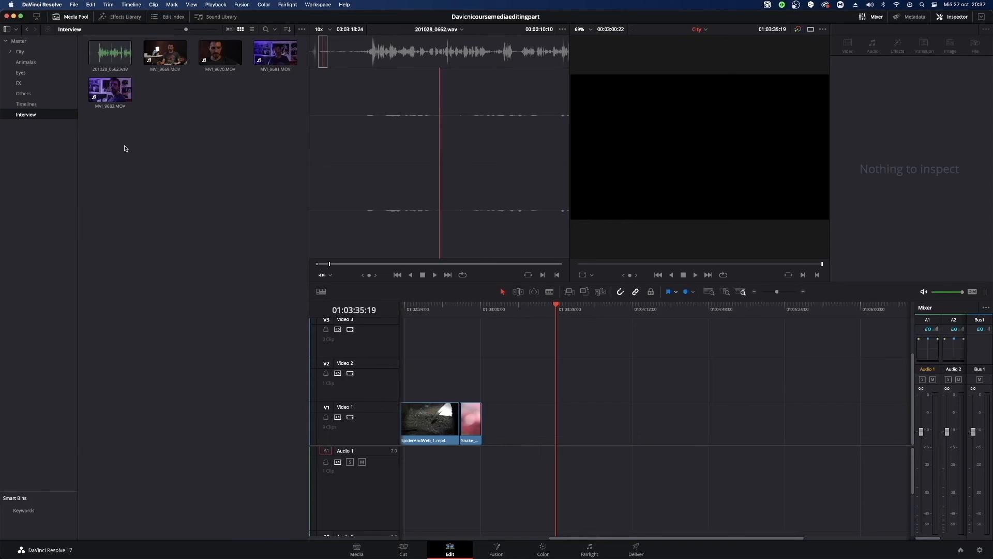
double_click(166, 75)
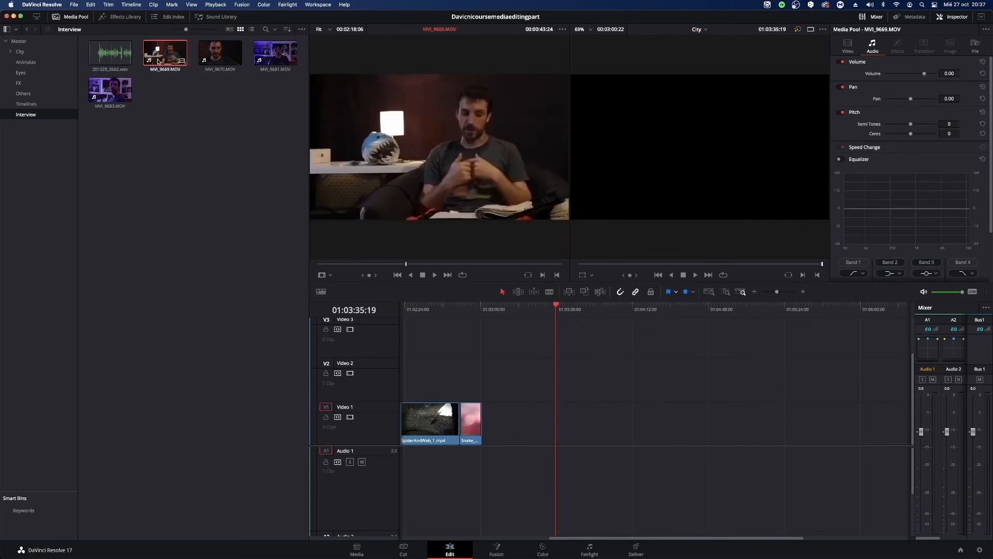
double_click(159, 59)
click(331, 264)
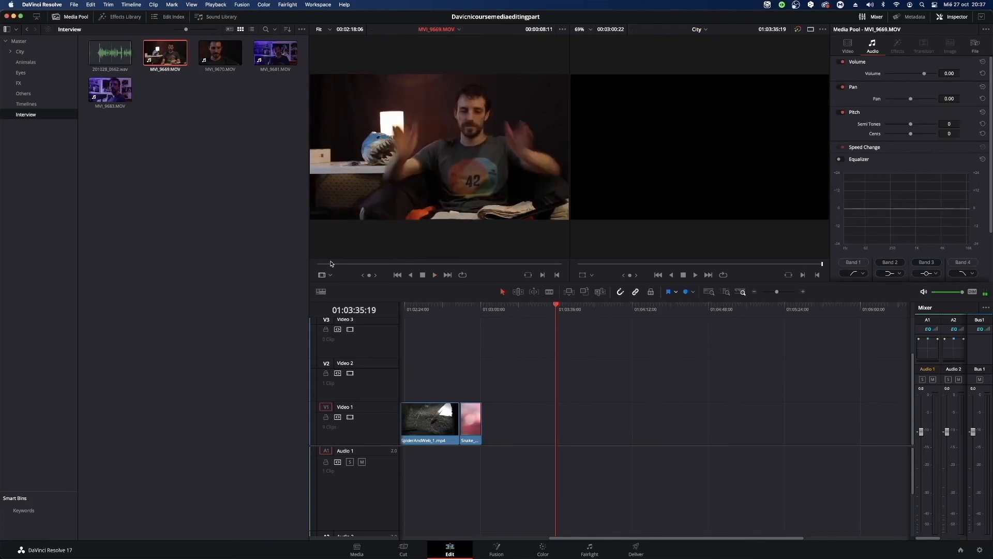
key(space)
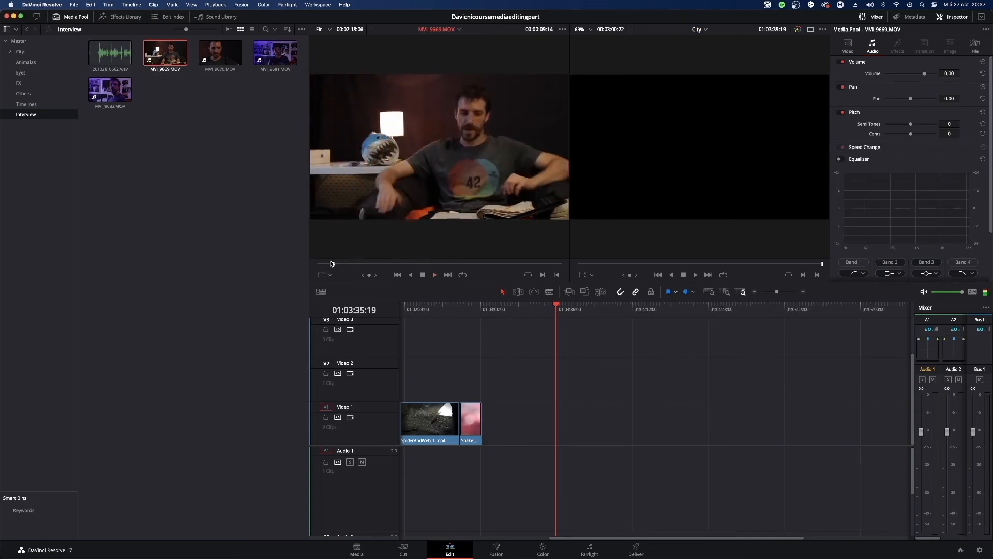
drag(334, 264, 330, 265)
key(space)
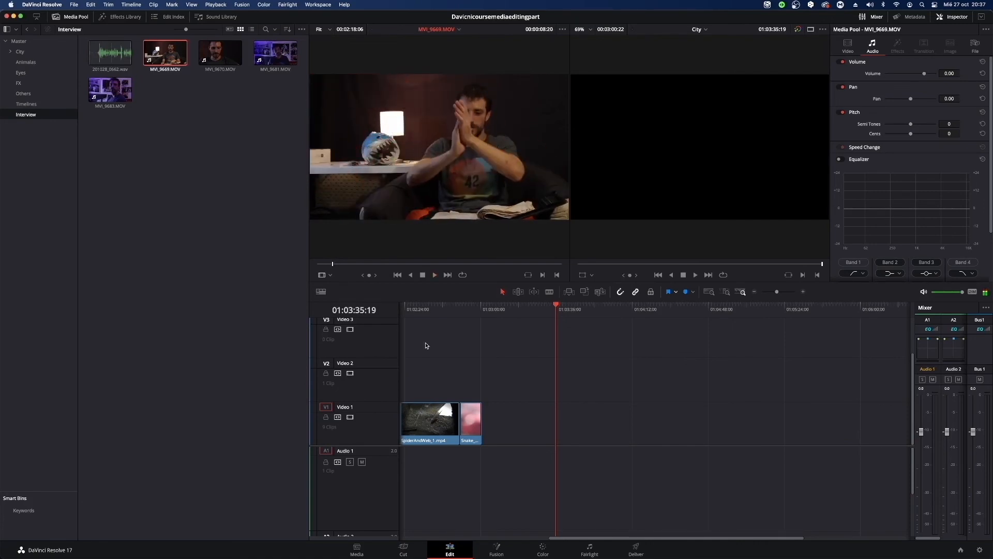
Move frame by frame through MVI_9669.MOV's hand clap to locate the sync point, ending at 00:00:08:14.
key(space)
key(Left)
key(Left)
key(Left)
key(Left)
key(Left)
key(Left)
key(Left)
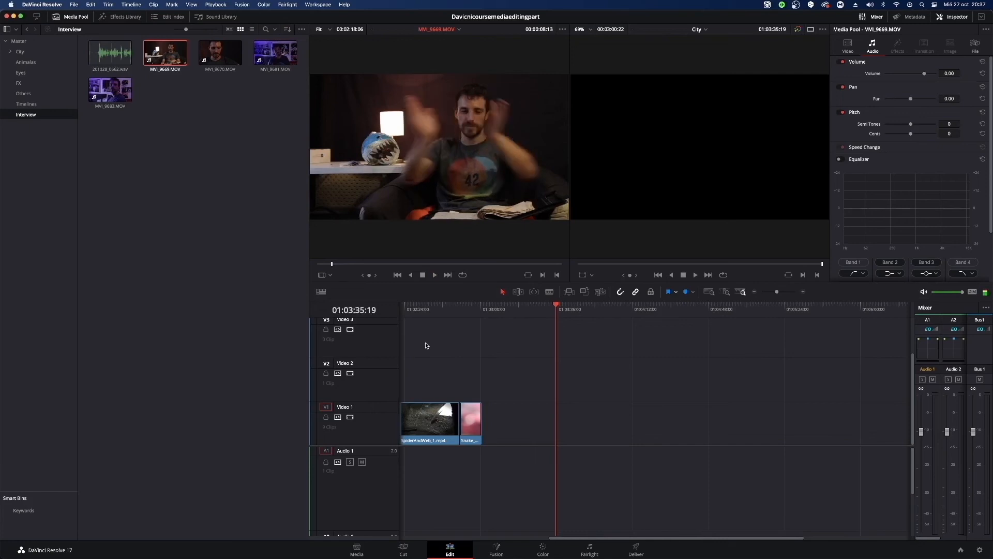
key(Right)
key(Right)
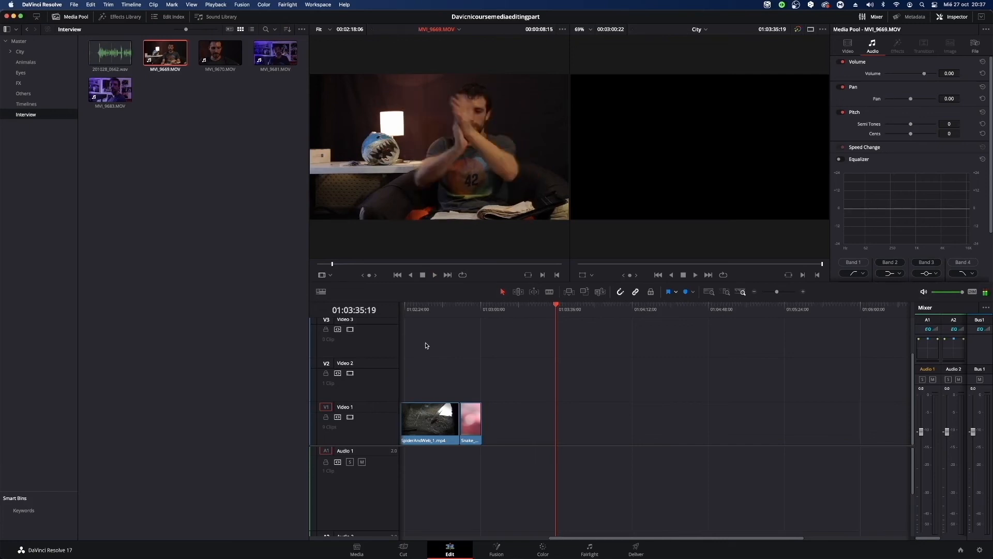
key(Left)
key(Right)
key(Left)
key(Right)
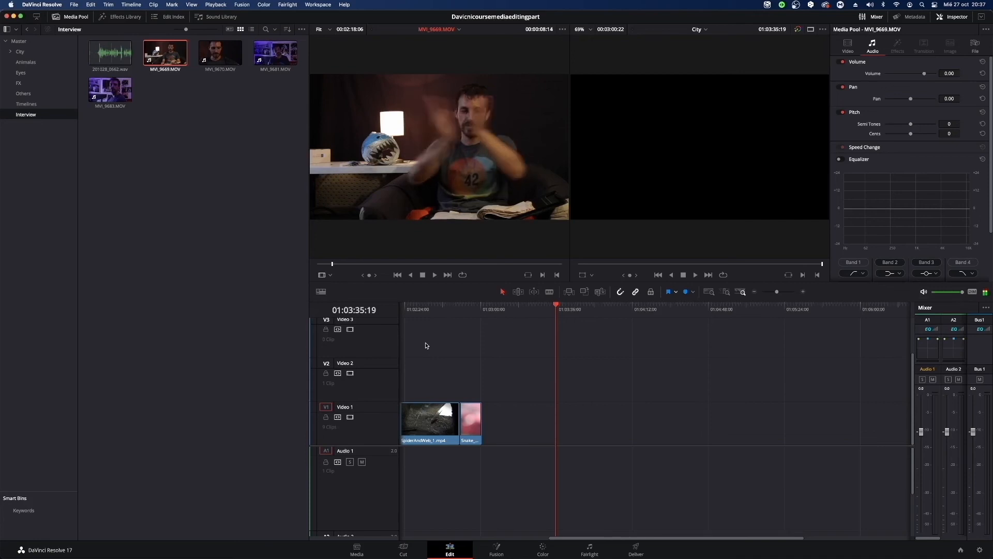
key(Left)
key(Right)
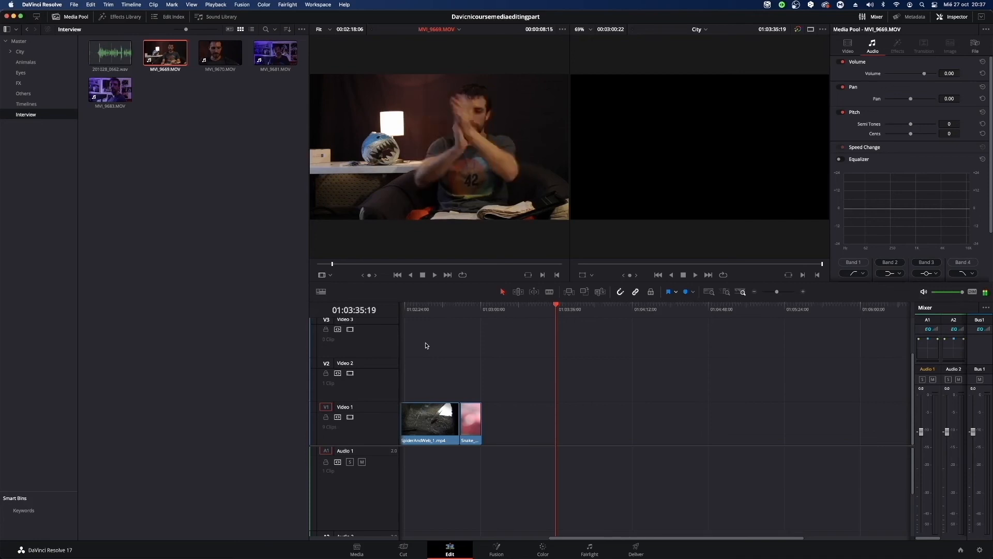
key(Left)
key(Right)
key(Left)
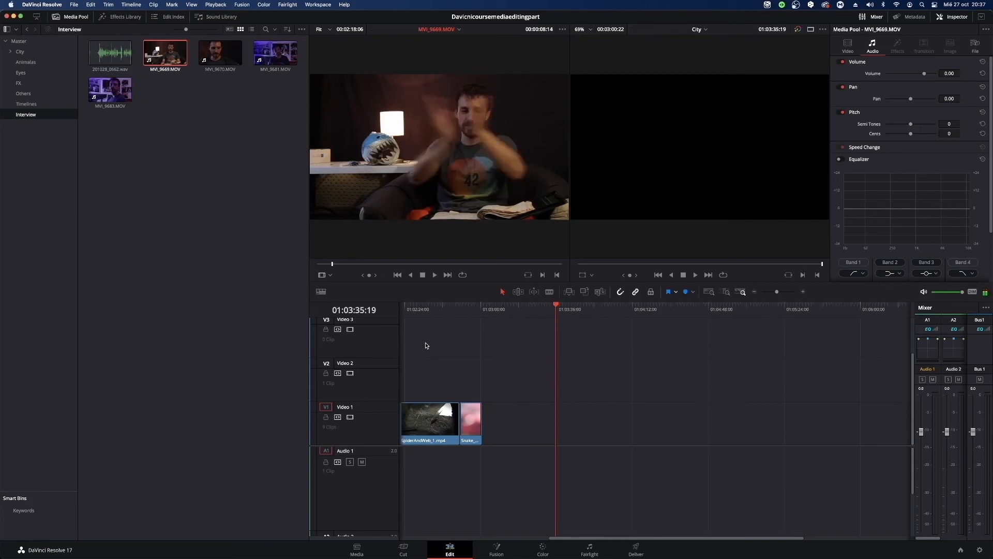
key(Left)
key(Right)
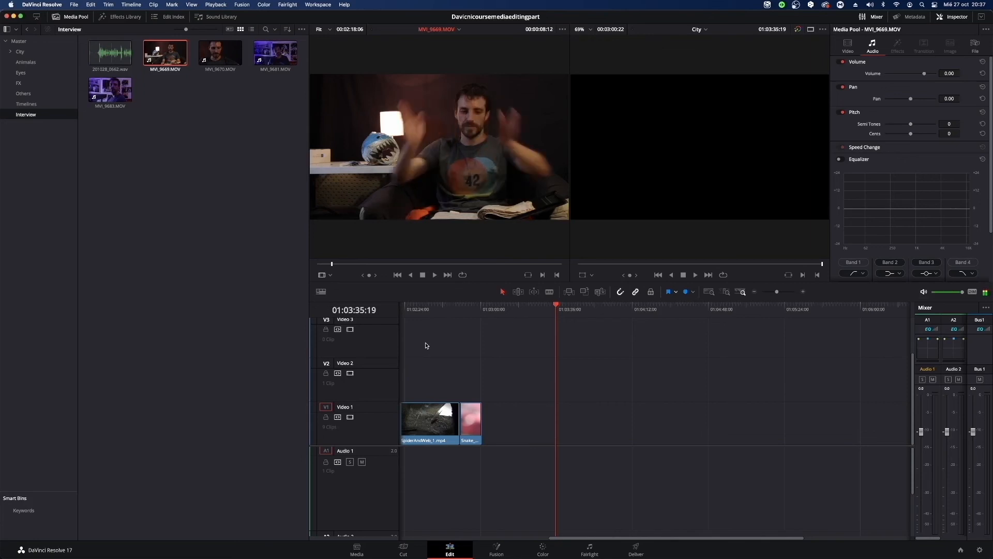
key(Left)
key(Right)
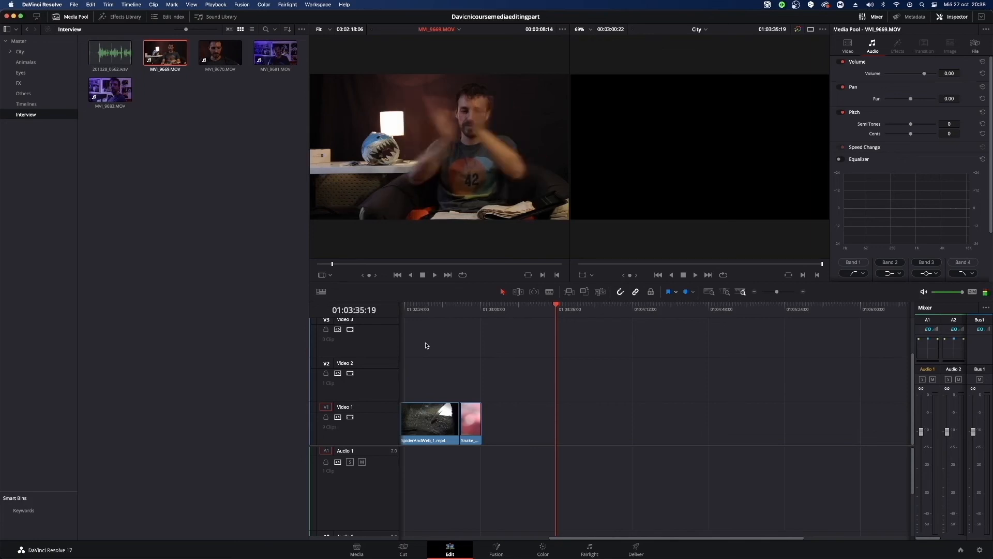
Mark MVI_9669.MOV's in point at the clap frame 00:00:08:15, place it on Video 1 at 01:03:35:19, and play its start.
key(Right)
key(i)
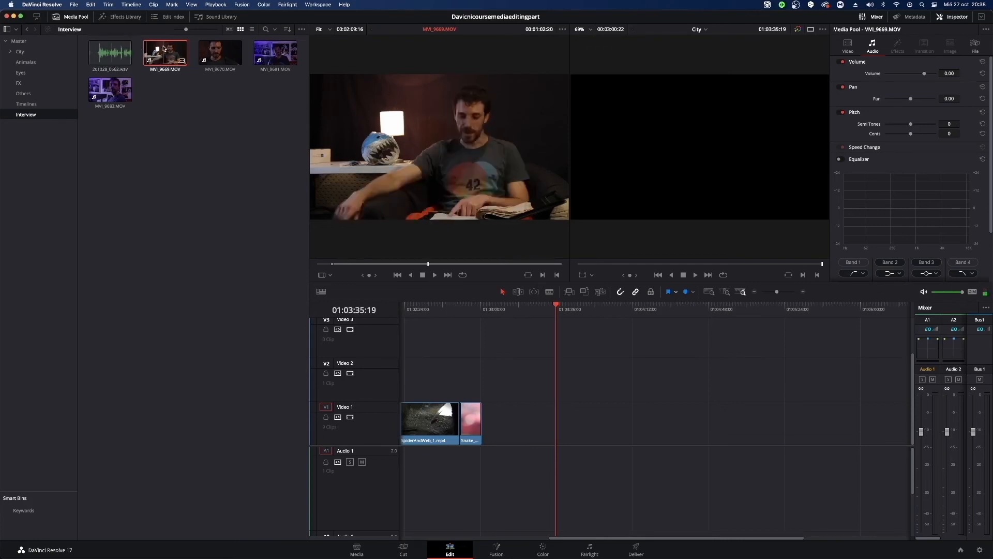
drag(166, 52, 557, 449)
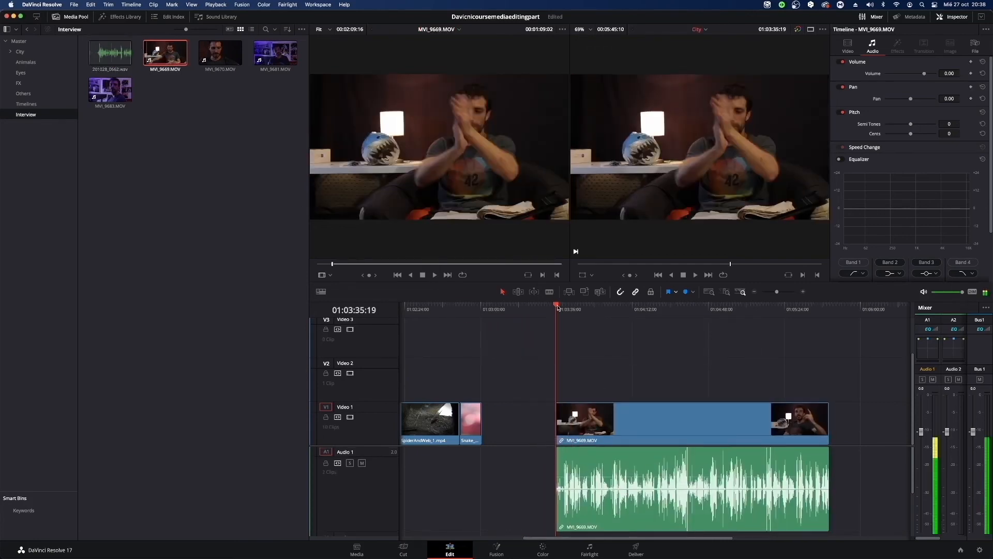
key(space)
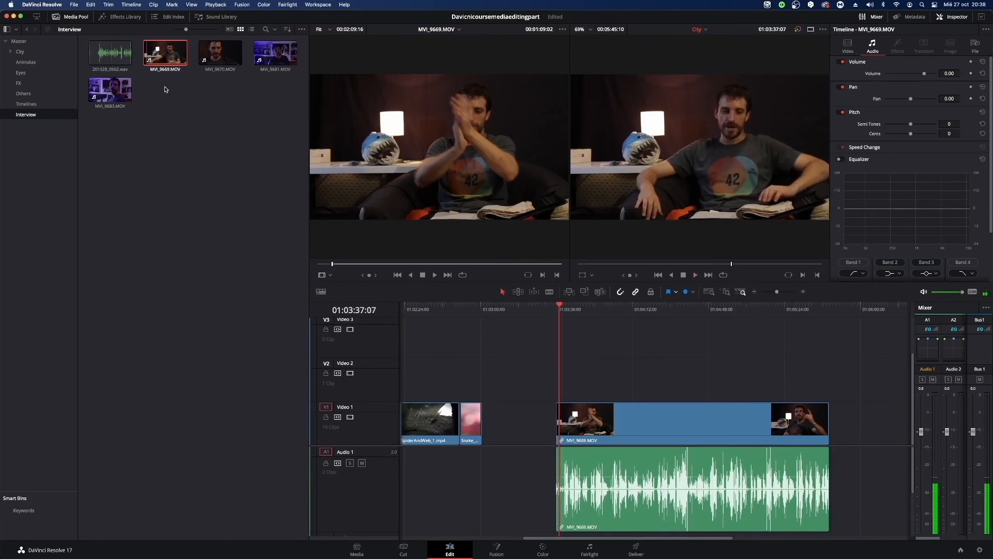
Play 201028_0662.wav from its beginning in the source viewer and mark an in point on the clap at 00:00:04:14.
click(112, 56)
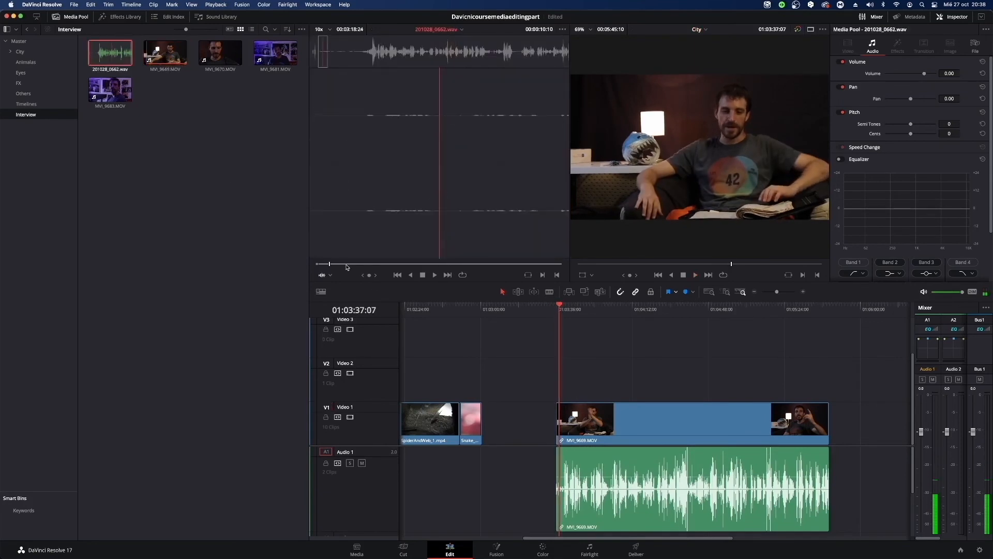
drag(347, 265, 318, 265)
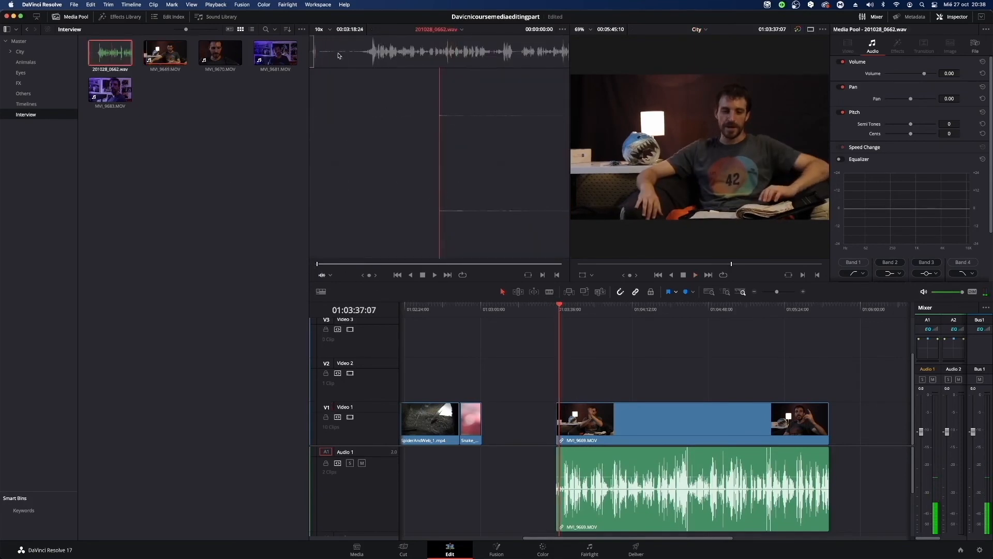
key(space)
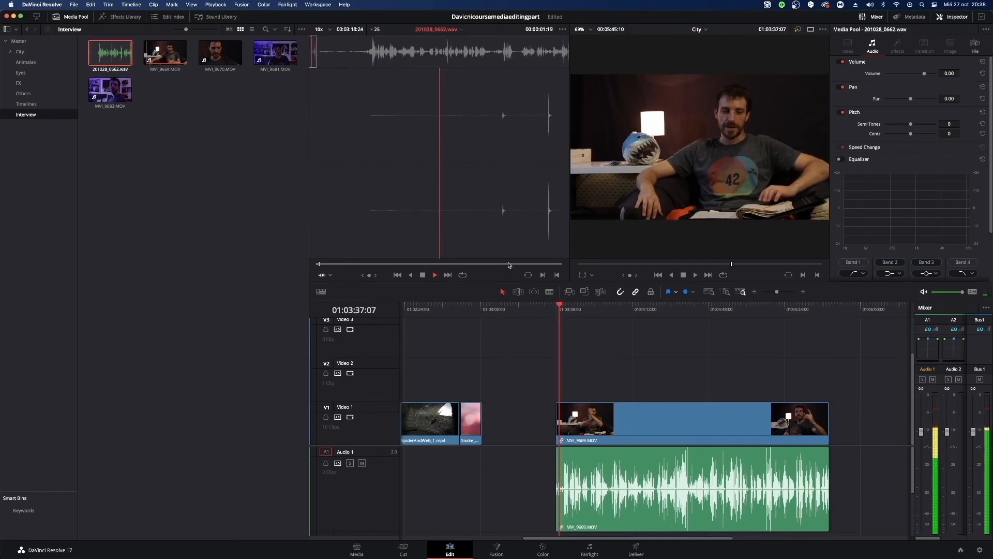
key(space)
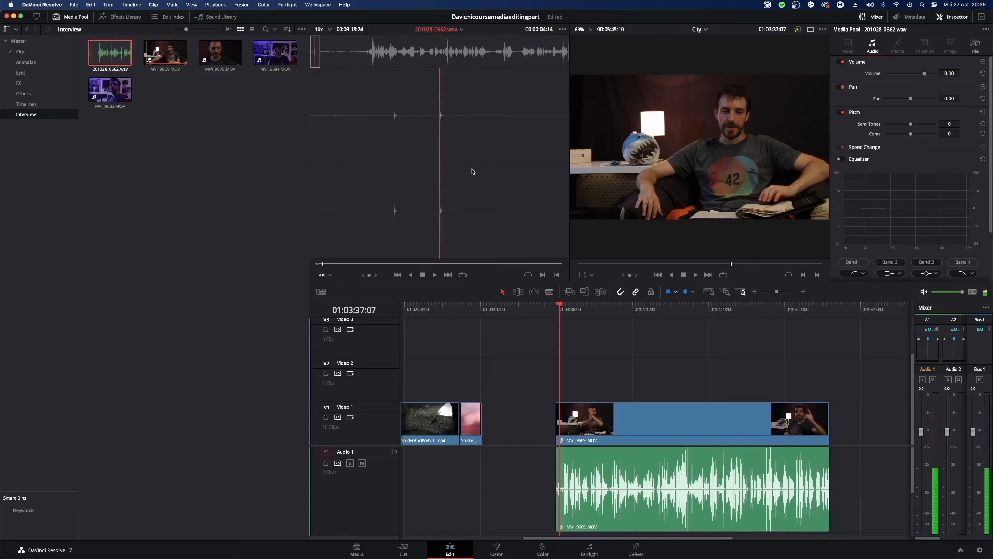
key(i)
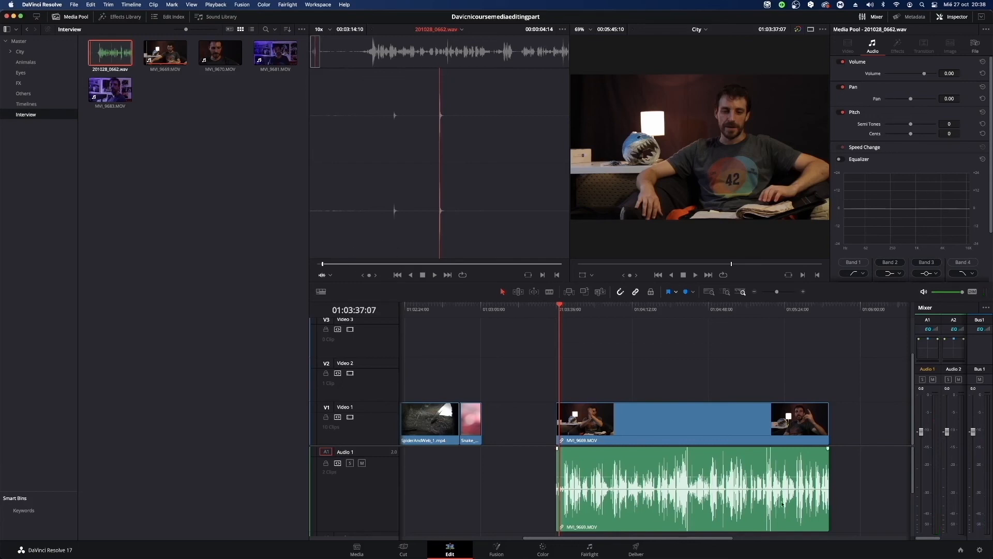
Delete MVI_9669.MOV from the timeline and reset its source in point to the clap frame at 00:00:08:14.
click(738, 498)
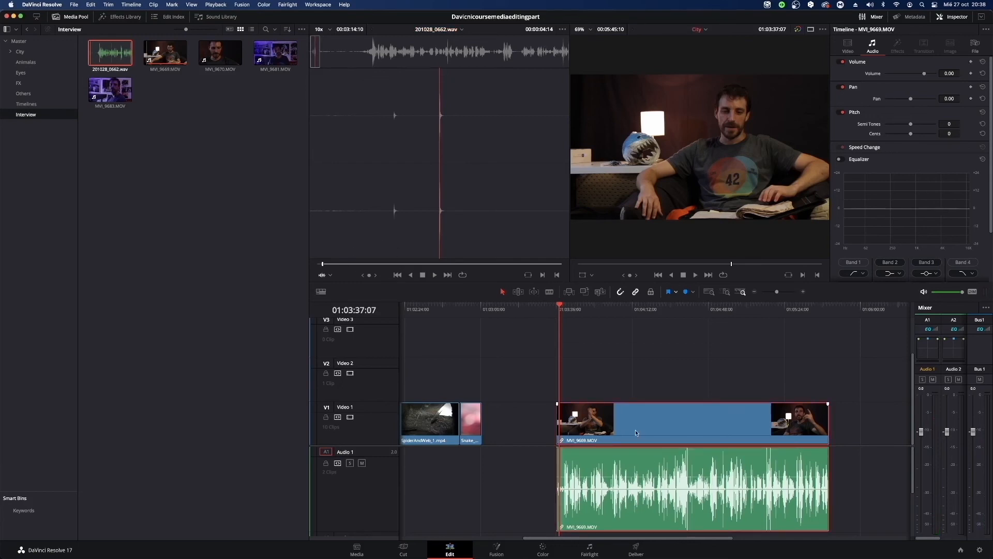
key(BackSpace)
click(166, 57)
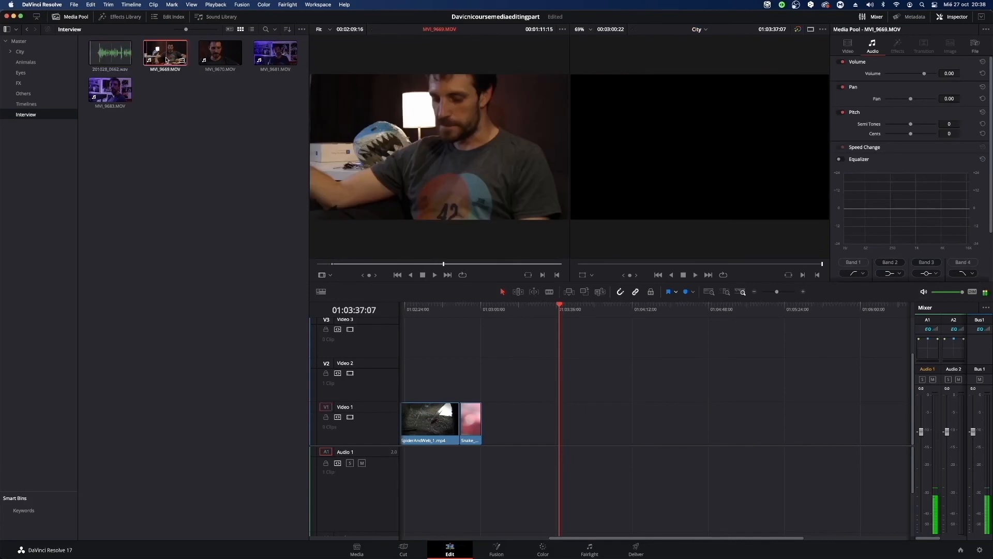
click(332, 264)
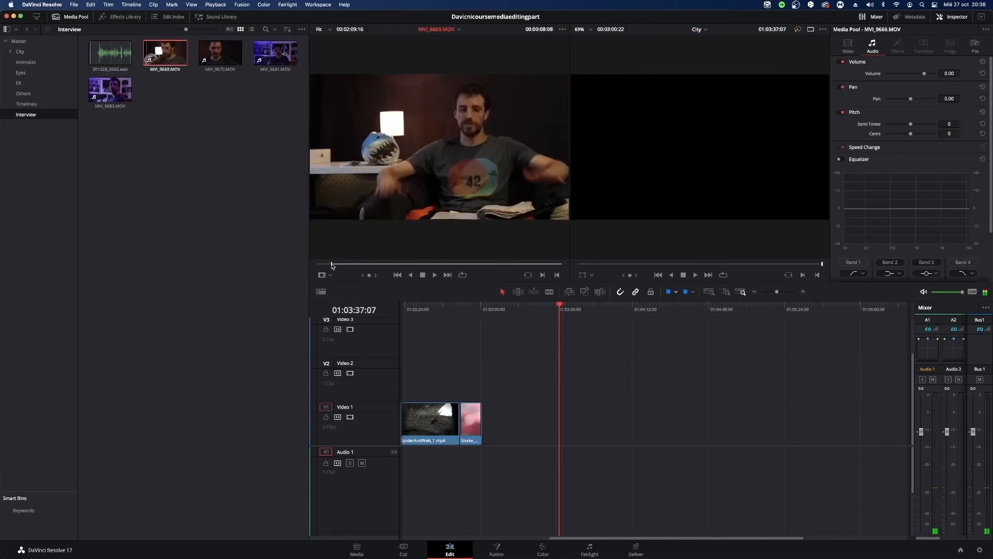
drag(331, 265, 331, 266)
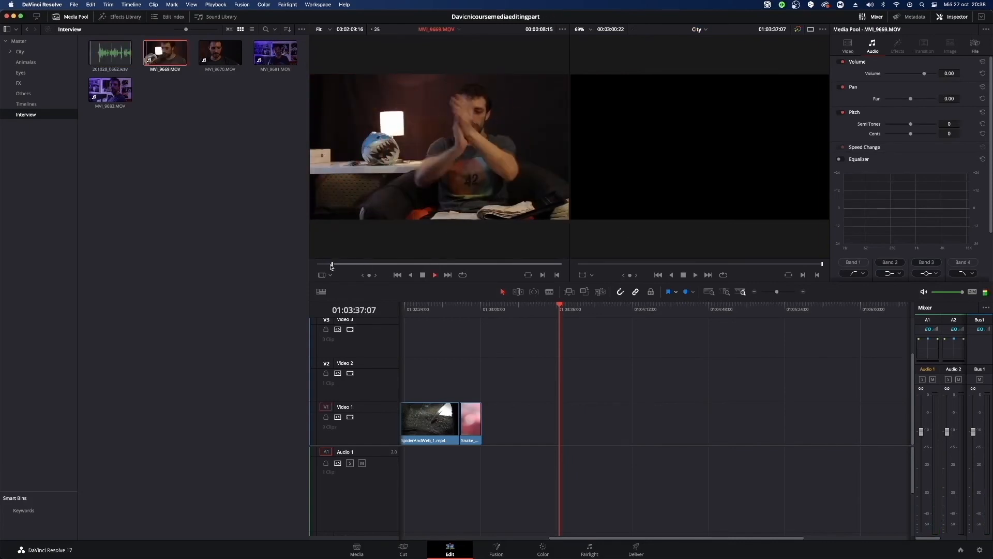
key(Left)
key(Left)
key(Left)
key(Left)
key(Left)
key(Left)
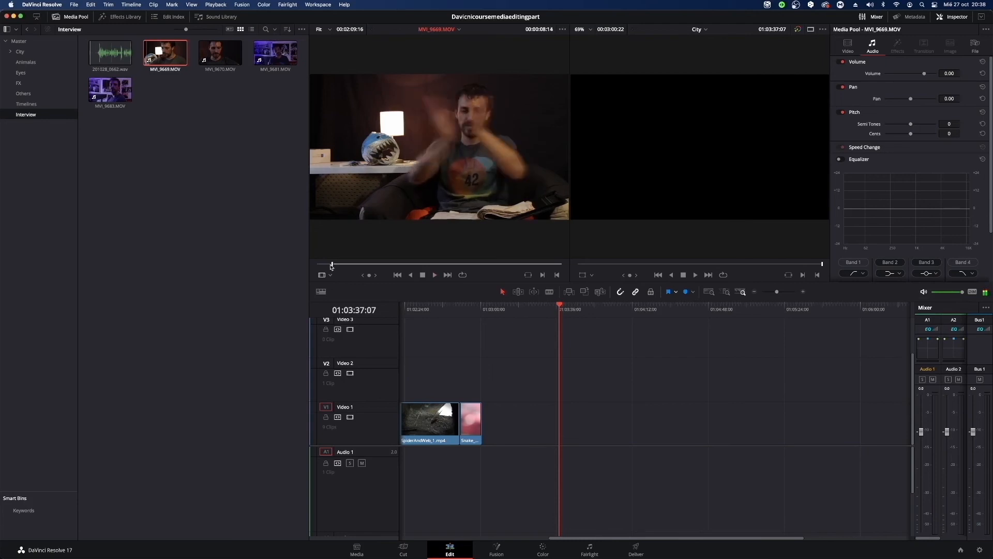
key(Right)
key(Left)
key(Right)
Place MVI_9669.MOV on Video 1 at 01:03:37:07 with 201028_0662.wav beneath it on Audio 2, and play a passage up to 01:03:53:07.
drag(173, 56, 563, 434)
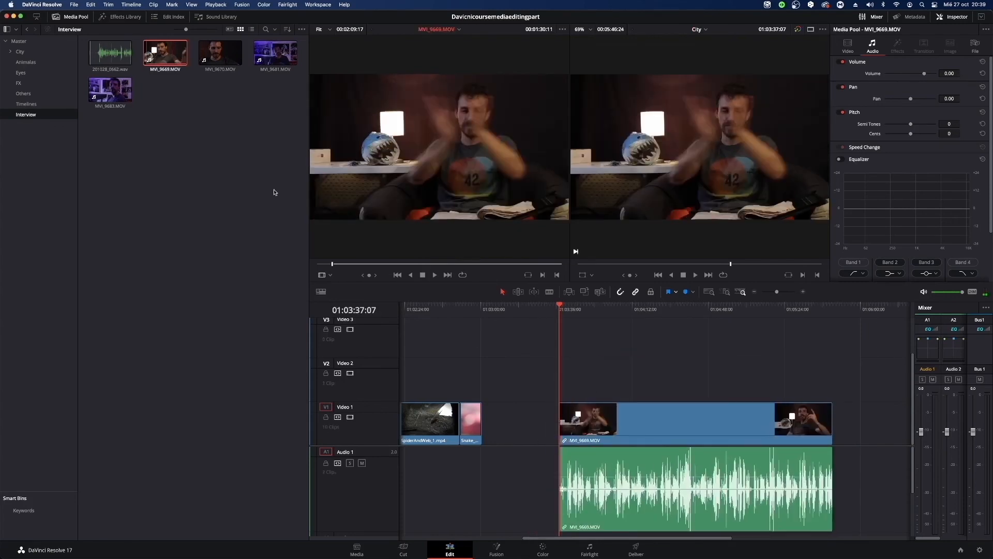
drag(109, 52, 562, 534)
click(580, 310)
key(space)
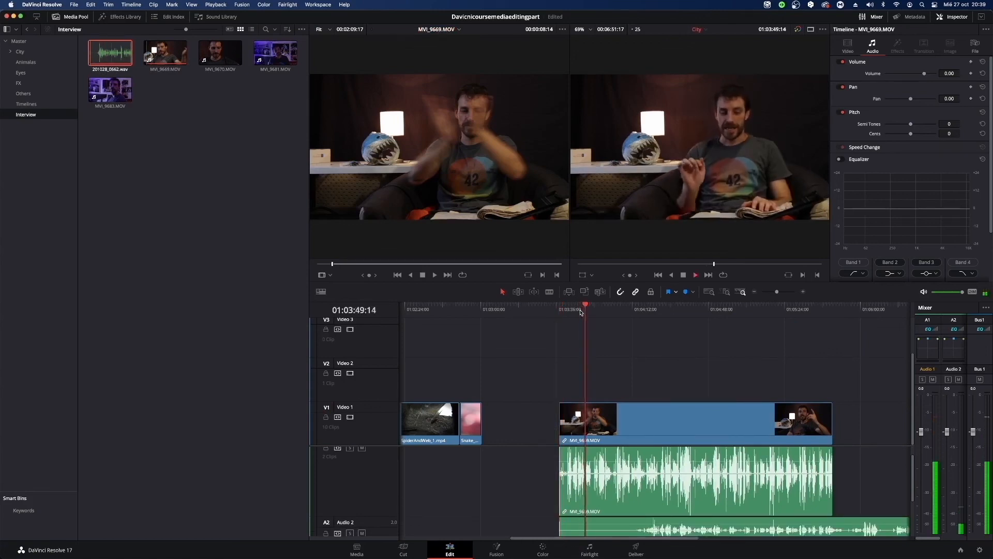
scroll(495, 484, down, 3)
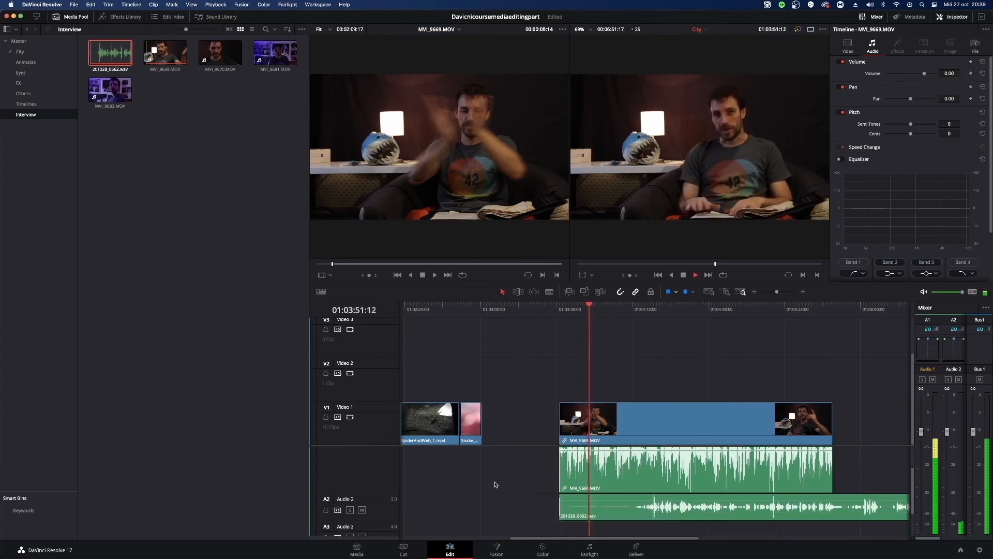
scroll(494, 483, up, 4)
key(space)
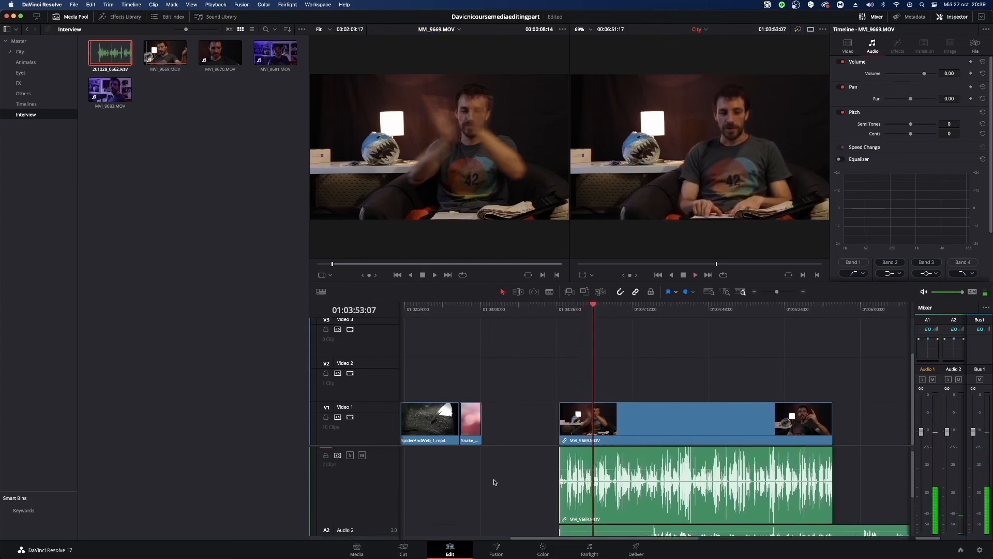
Compare how selecting MVI_9669.MOV's linked audio differs from selecting the separate audio of the Power_Station_Demolition clip.
scroll(494, 482, down, 1)
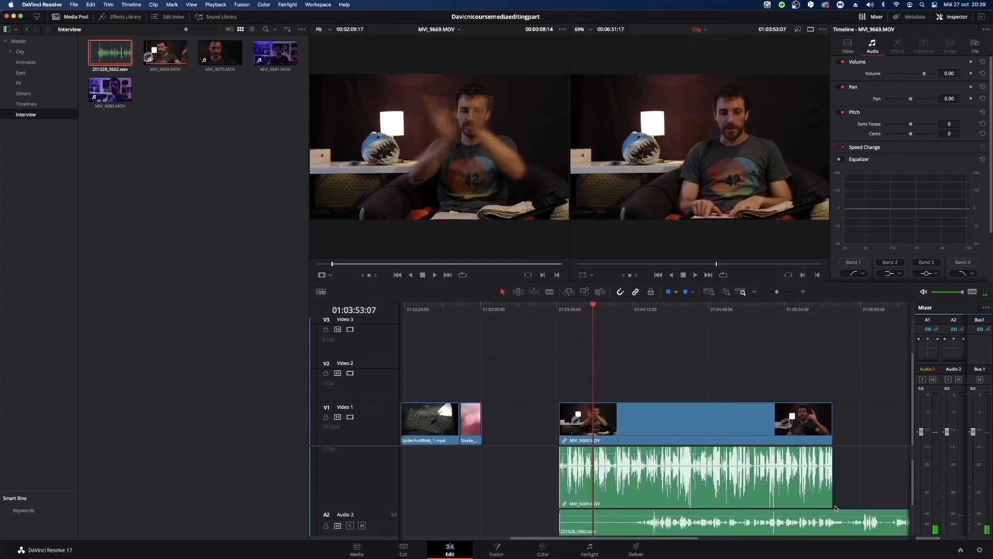
scroll(829, 505, down, 1)
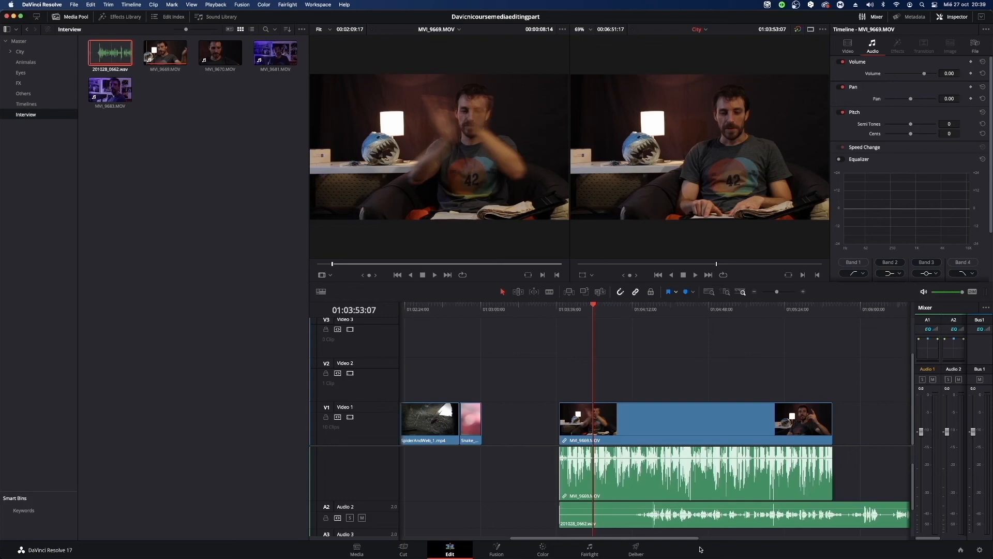
drag(696, 541, 694, 541)
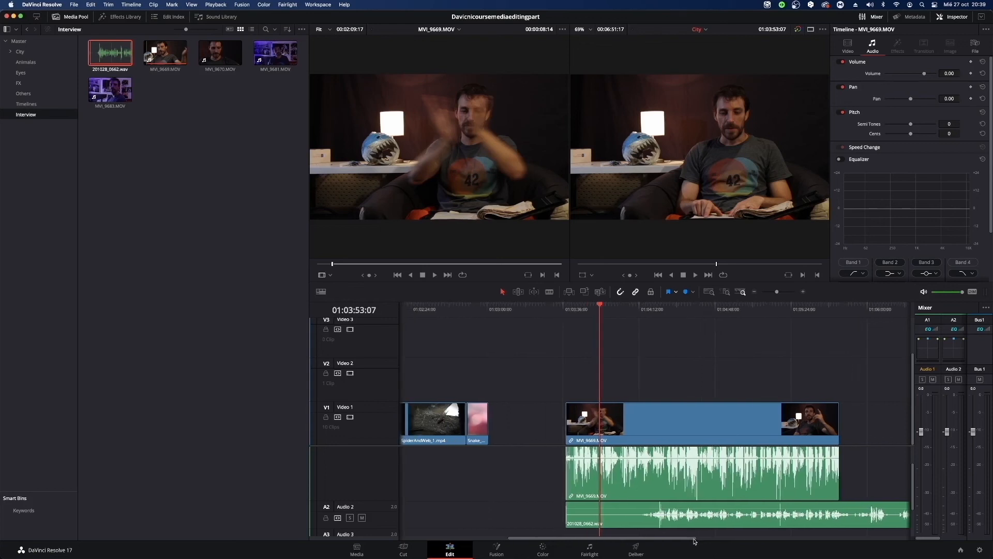
click(743, 485)
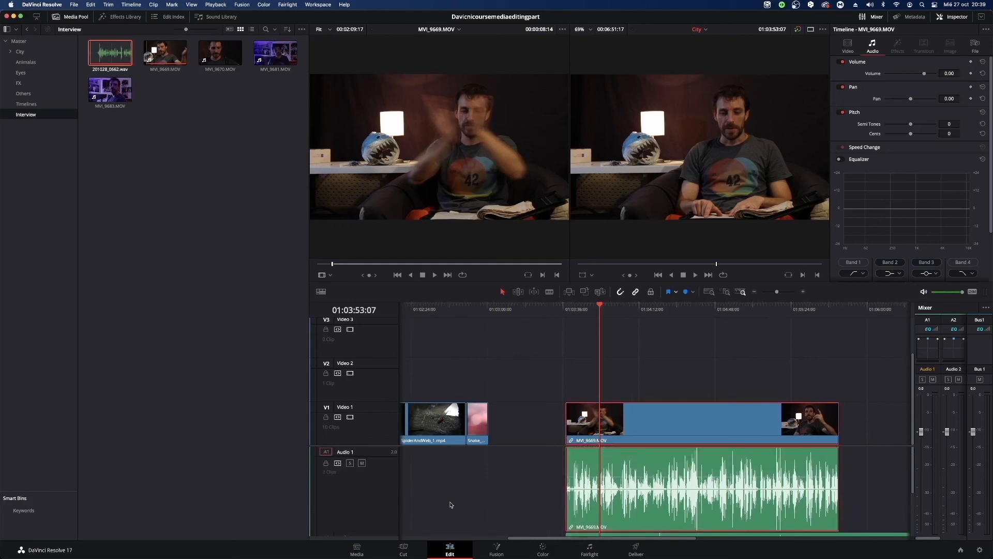
click(448, 500)
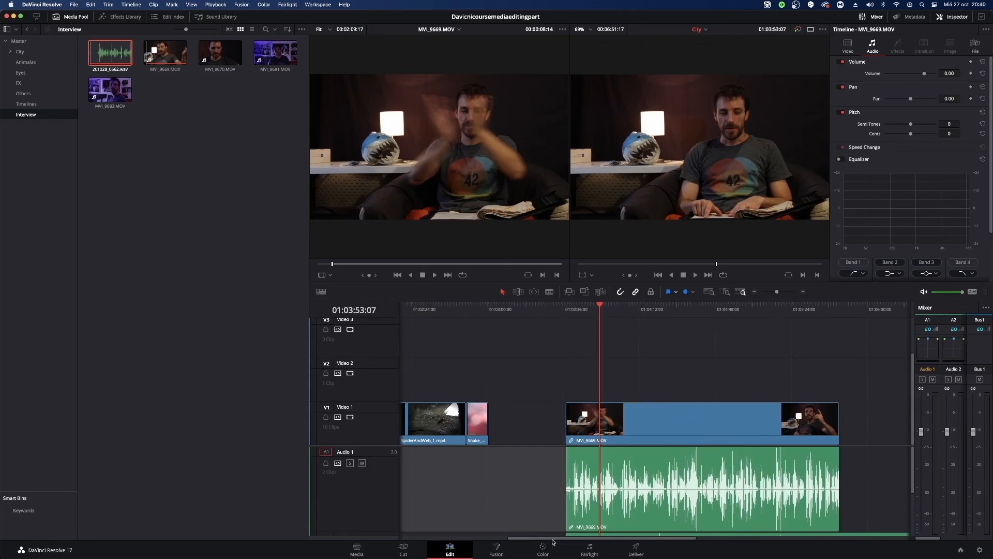
drag(552, 538, 400, 551)
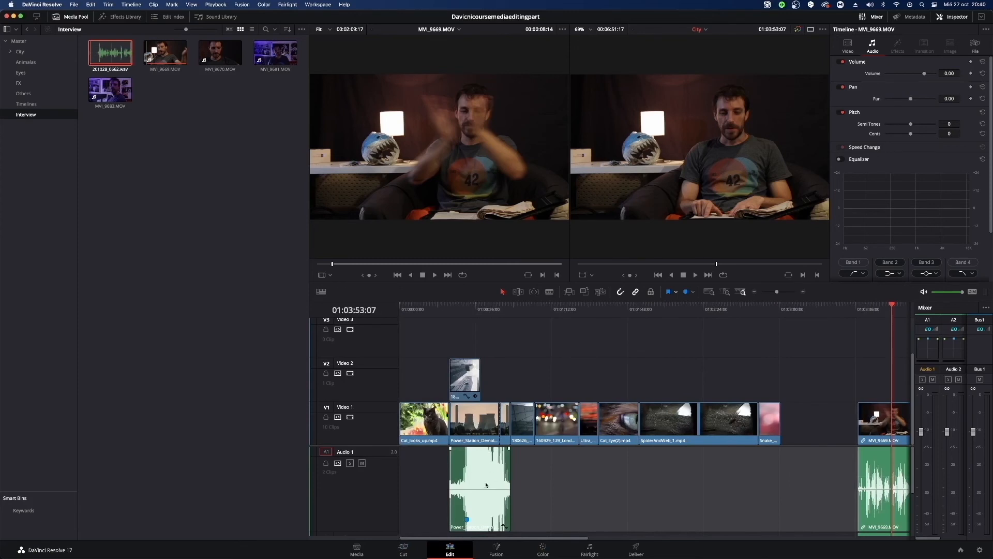
click(486, 481)
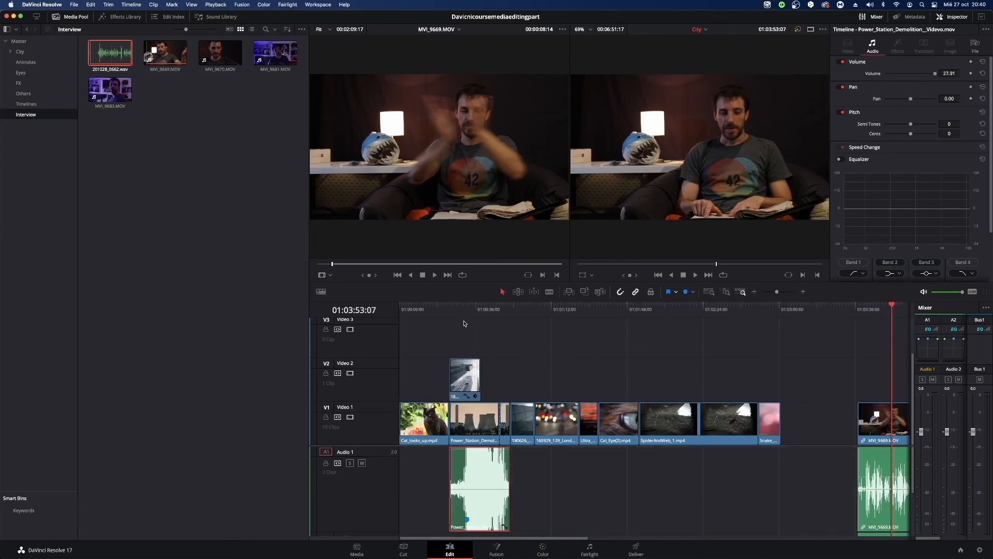
Unlink MVI_9669.MOV's video and audio on the timeline, and delete its camera audio from Audio 1.
scroll(729, 411, right, 5)
click(729, 410)
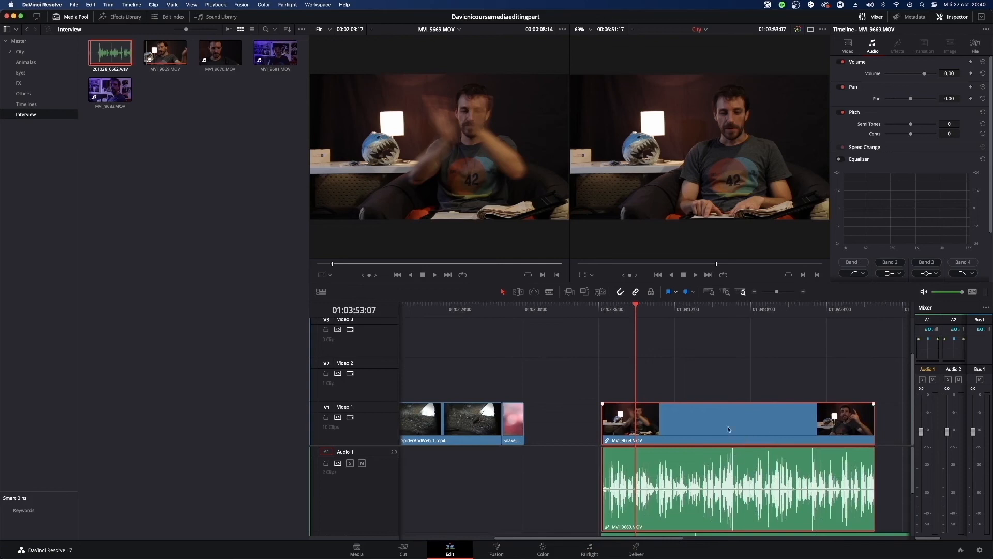
right_click(729, 429)
click(735, 421)
click(547, 386)
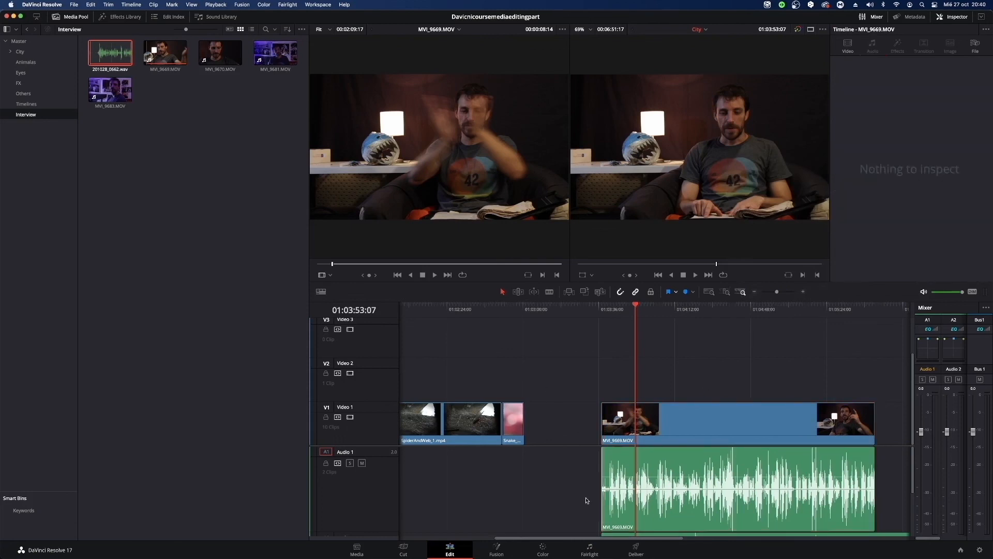
click(743, 480)
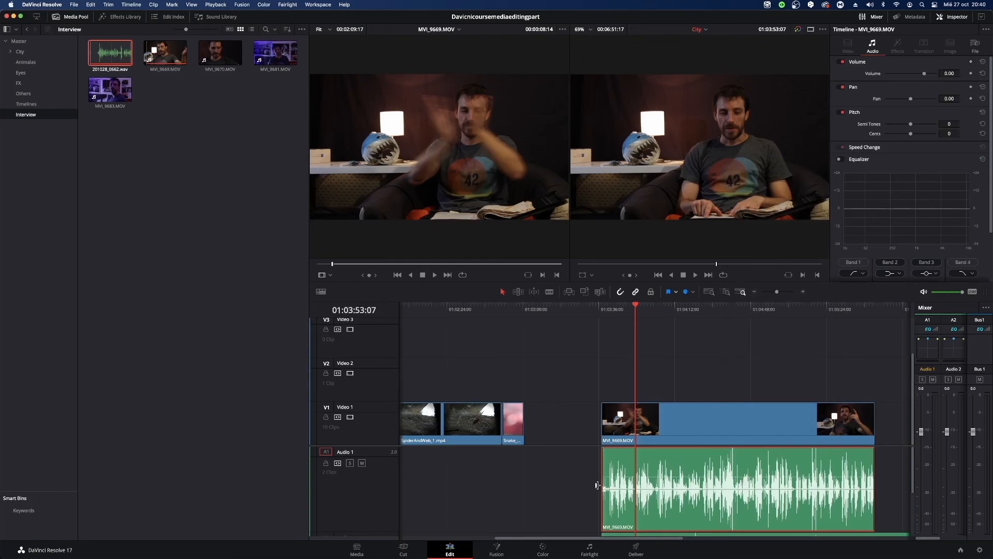
key(Delete)
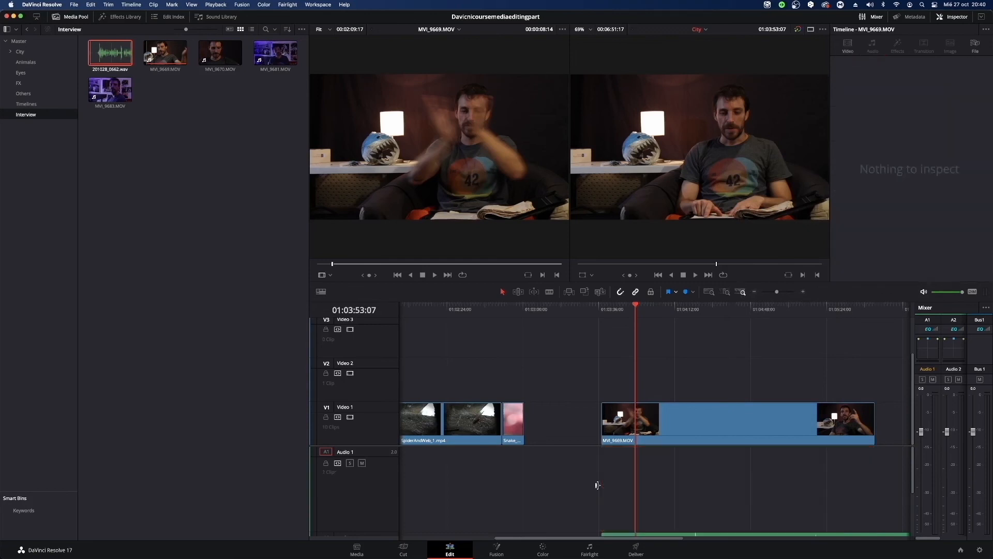
Play the interview with the separate recording while setting the mixer faders to about -0.1 for Audio 1, +0.6 for Audio 2 and +0.4 for Bus 1.
scroll(709, 483, down, 3)
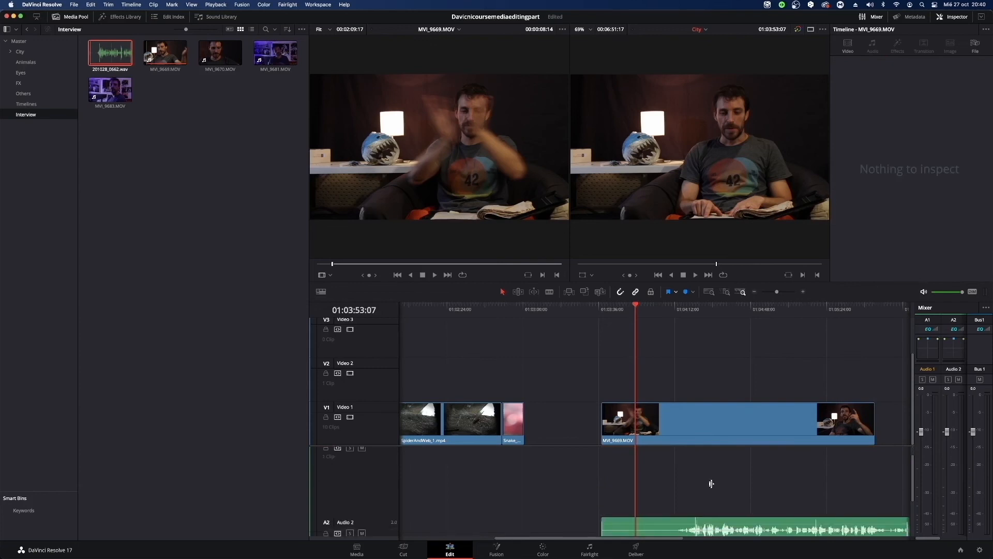
scroll(711, 483, up, 1)
key(space)
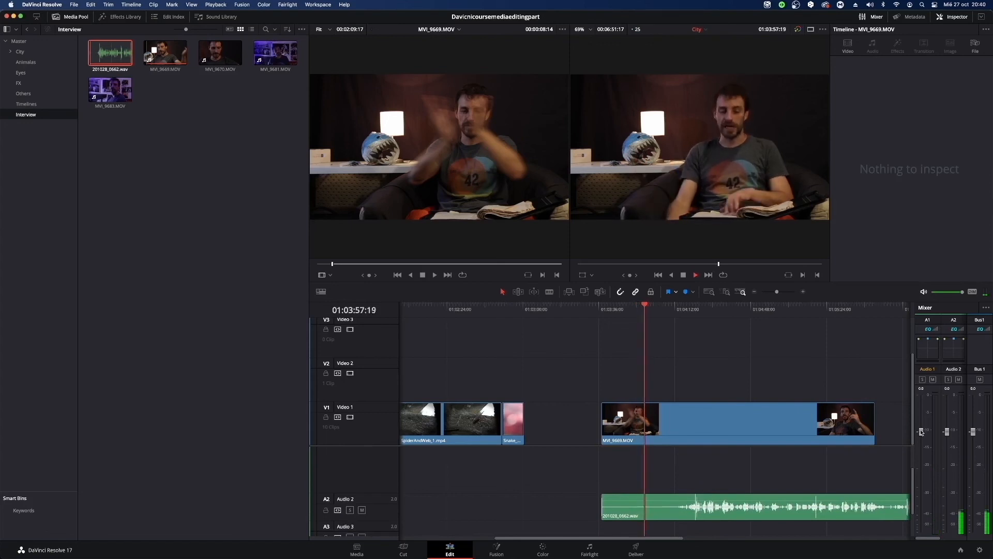
drag(922, 433, 953, 392)
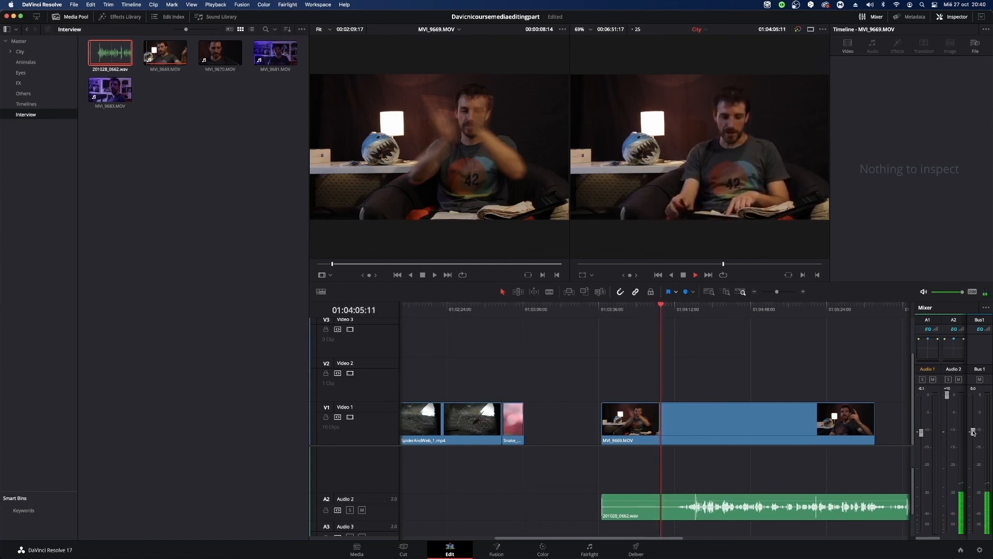
mouse_move(972, 430)
mouse_down()
mouse_move(978, 398)
mouse_move(976, 433)
mouse_up()
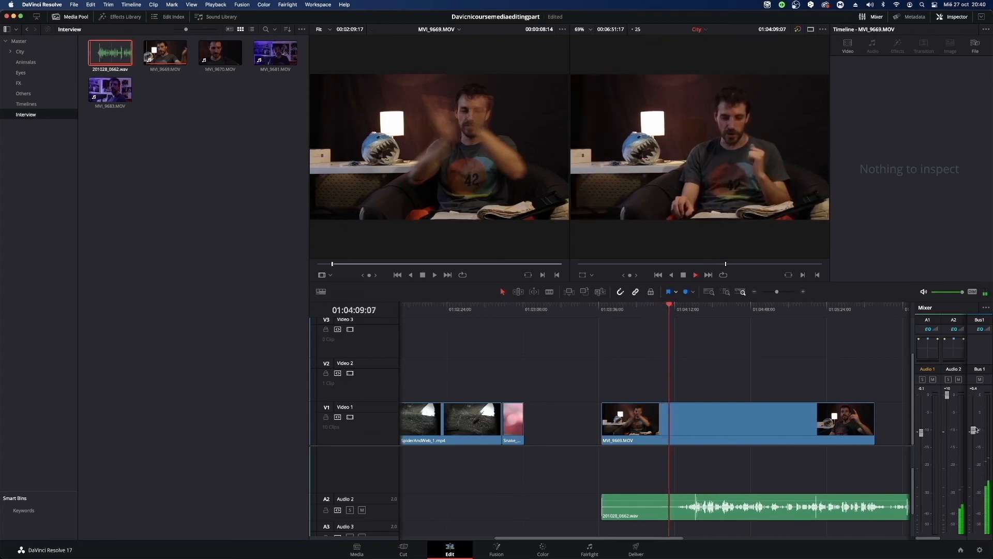
drag(948, 395, 949, 430)
key(space)
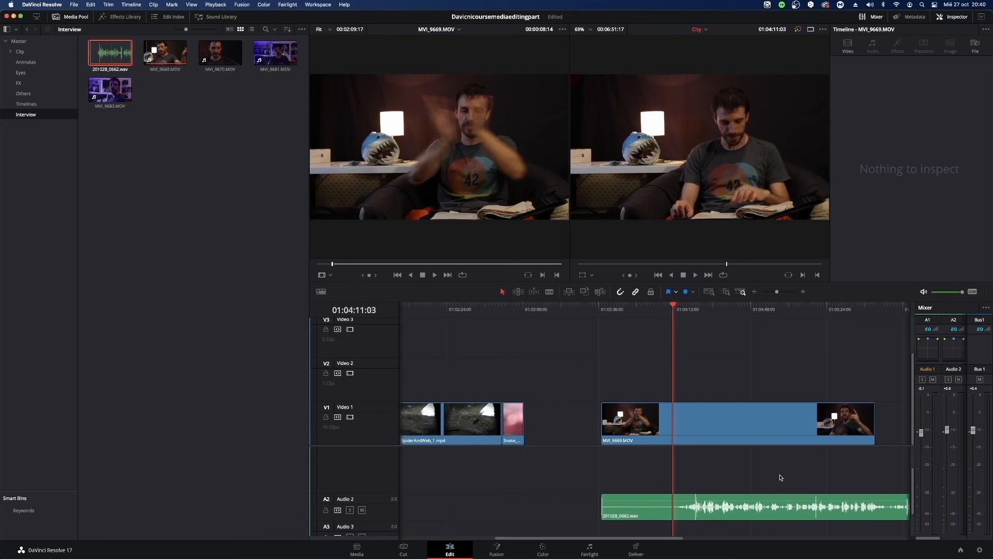
Move only the MVI_9669.MOV video to start at 01:04:11:03, play it against the separate recording, and undo the move.
click(730, 509)
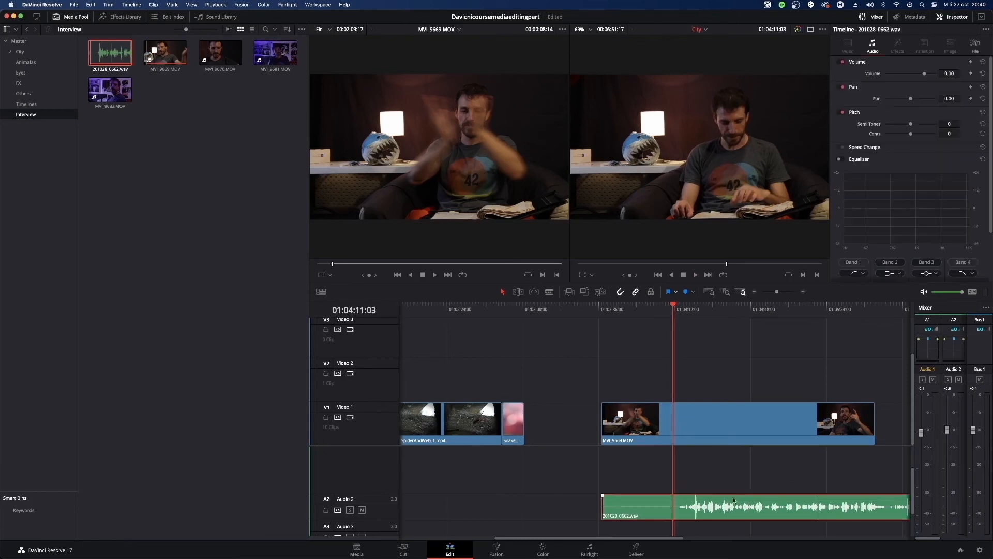
click(713, 400)
click(746, 440)
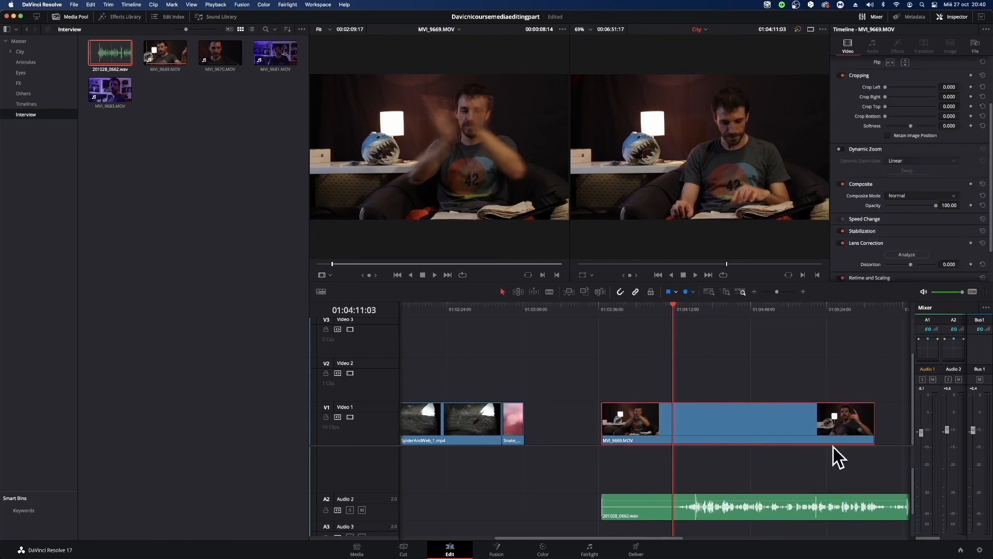
drag(777, 431, 847, 431)
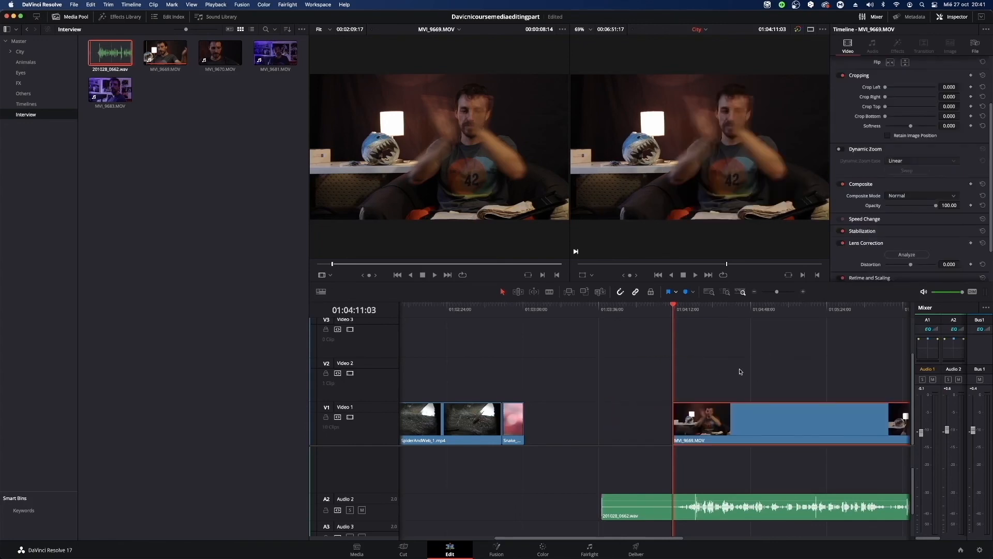
click(689, 317)
key(space)
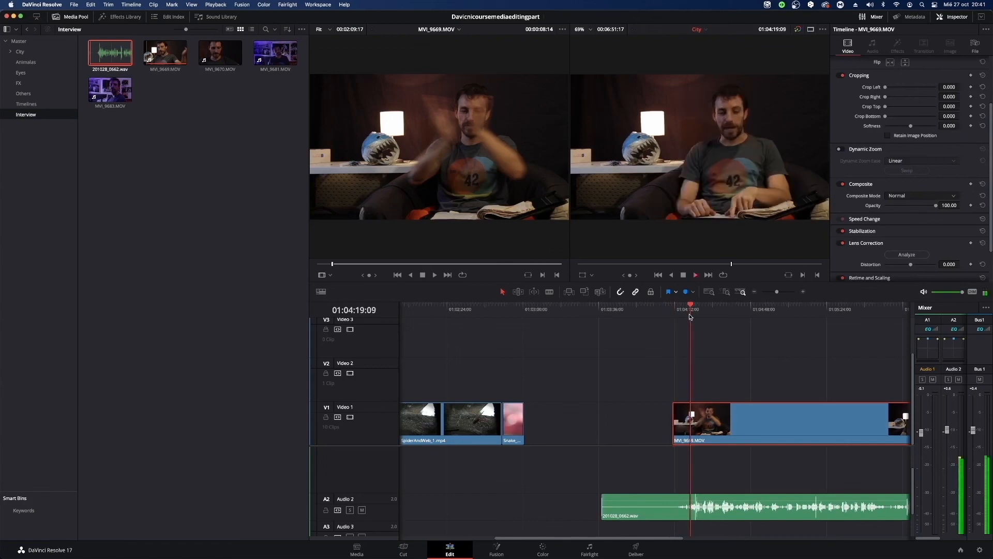
key(space)
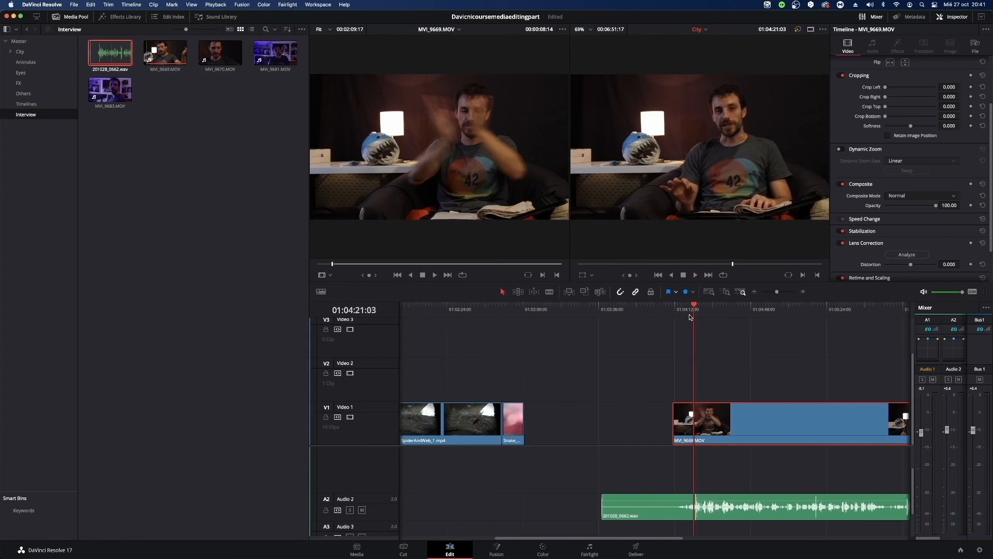
key(super+z)
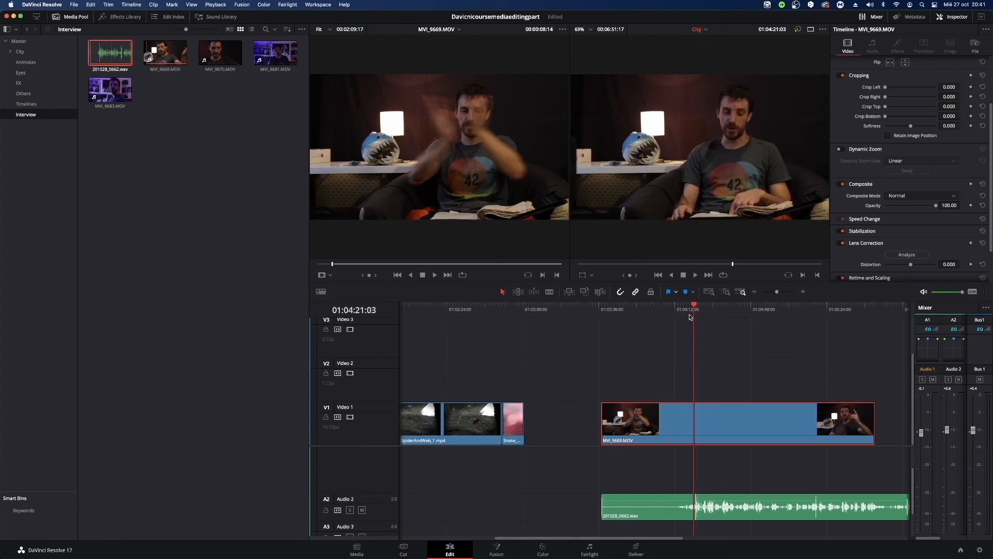
click(729, 373)
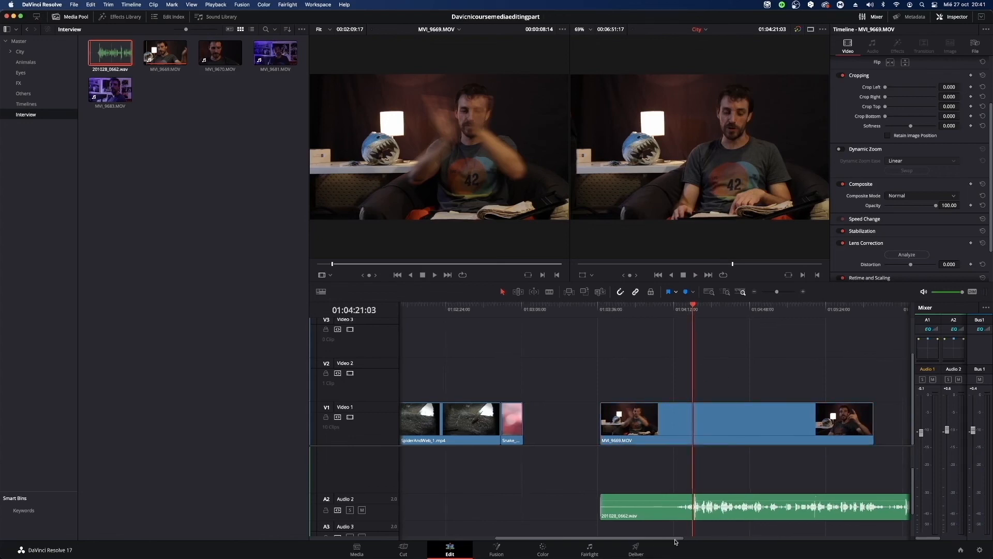
Trim the end of 201028_0662.wav on Audio 2 to match the end of MVI_9669.MOV.
drag(667, 539, 764, 543)
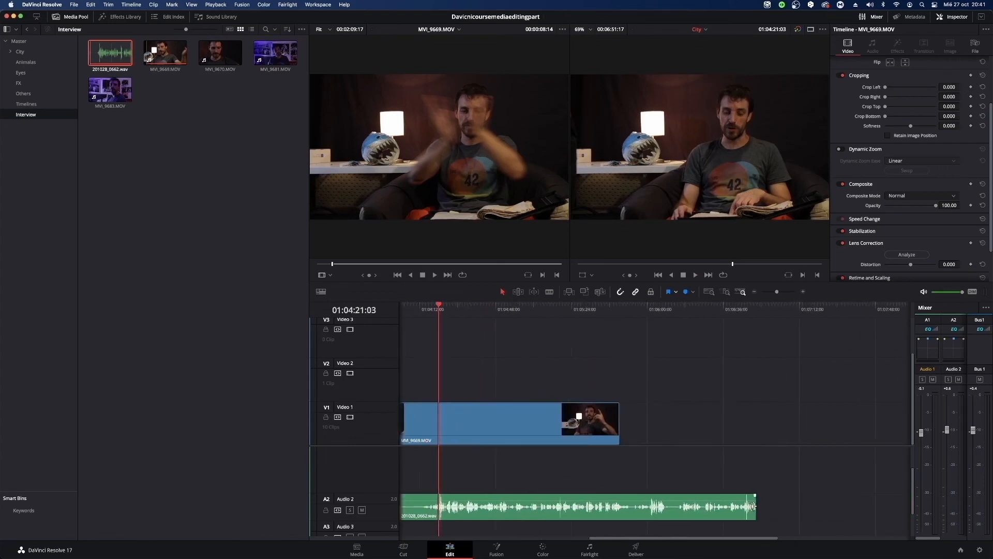
drag(753, 506, 619, 507)
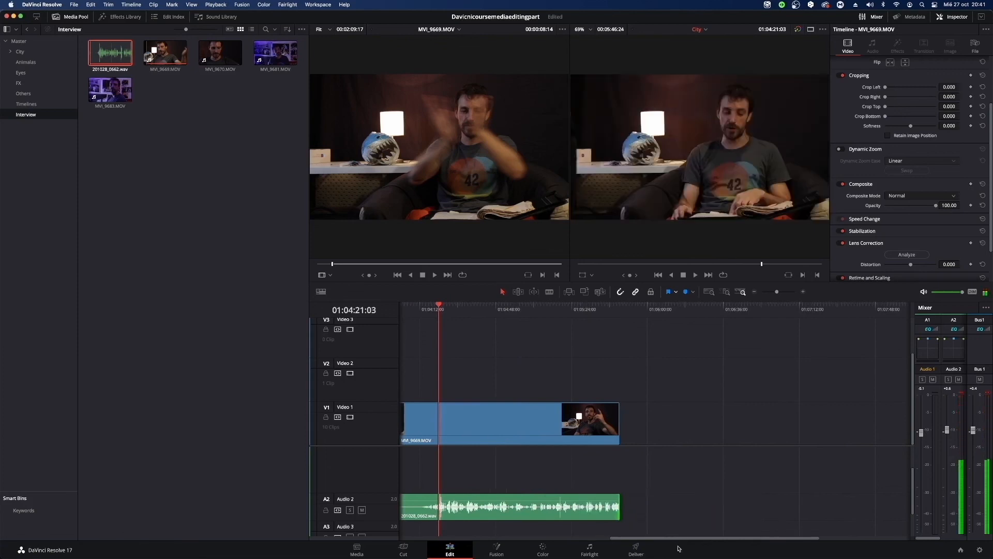
scroll(727, 458, left, 5)
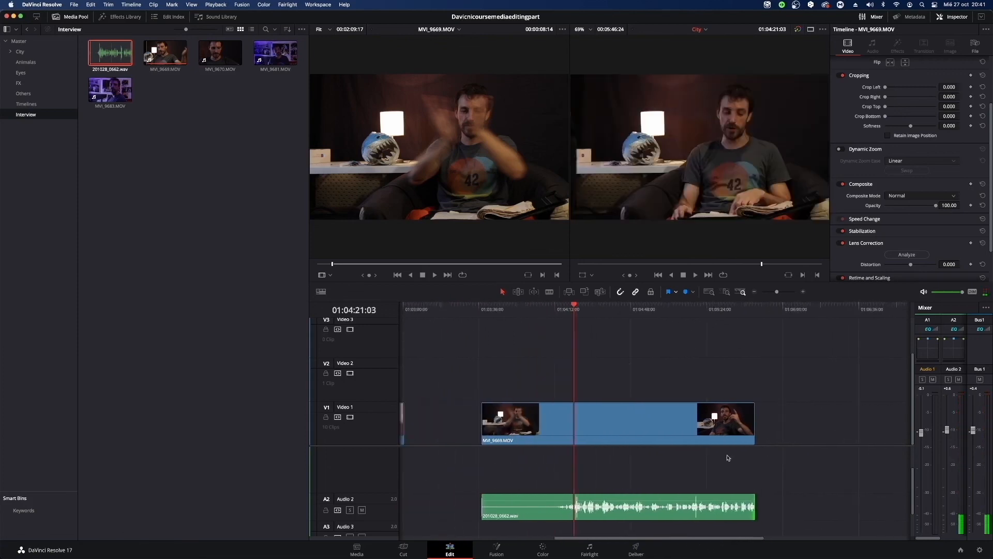
Move 201028_0662.wav from Audio 2 up to Audio 1, keeping it aligned beneath MVI_9669.MOV.
click(567, 518)
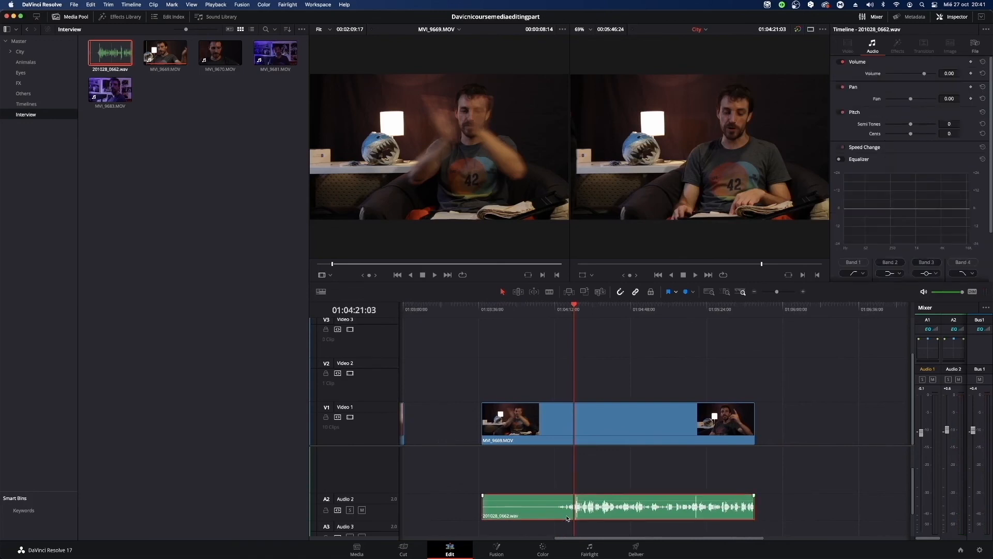
drag(567, 518, 566, 486)
scroll(616, 438, up, 2)
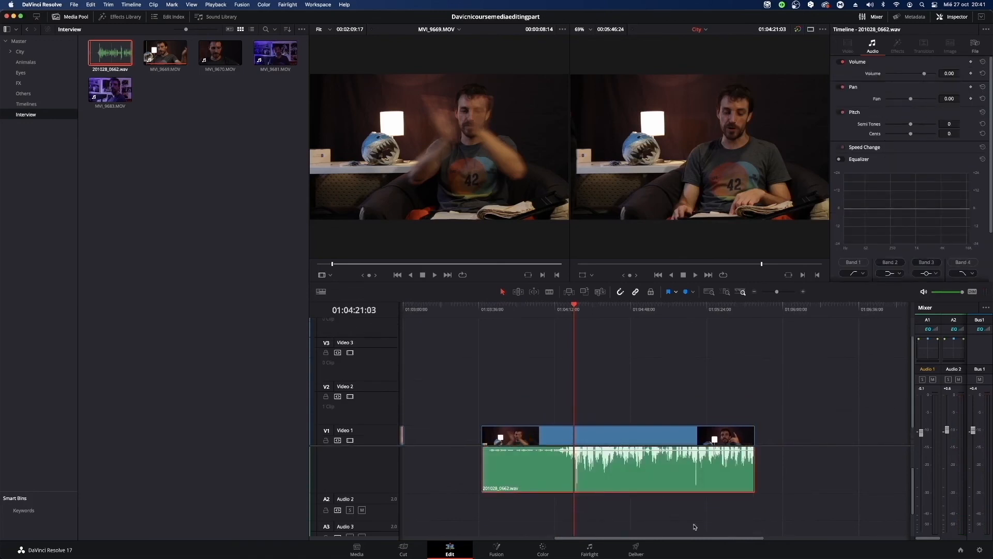
scroll(698, 519, down, 2)
scroll(689, 485, up, 3)
scroll(586, 406, up, 2)
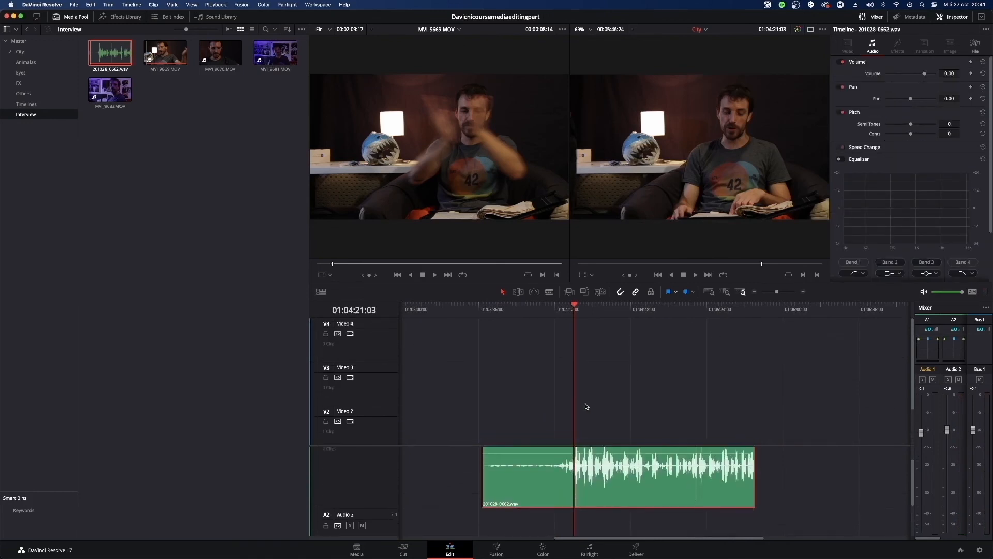
scroll(638, 453, down, 4)
scroll(640, 454, up, 5)
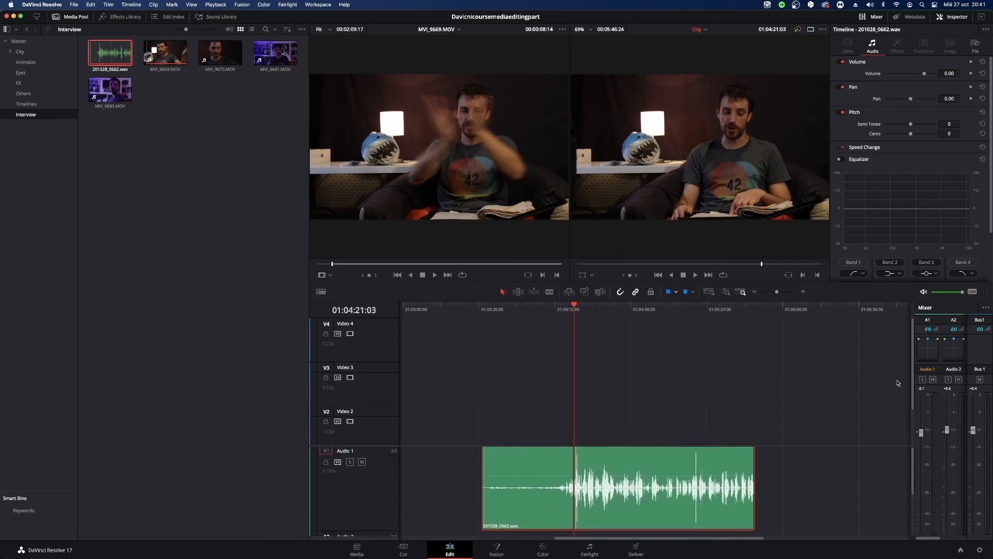
scroll(819, 361, down, 4)
Link MVI_9669.MOV on Video 1 with 201028_0662.wav on Audio 1.
drag(819, 361, 628, 517)
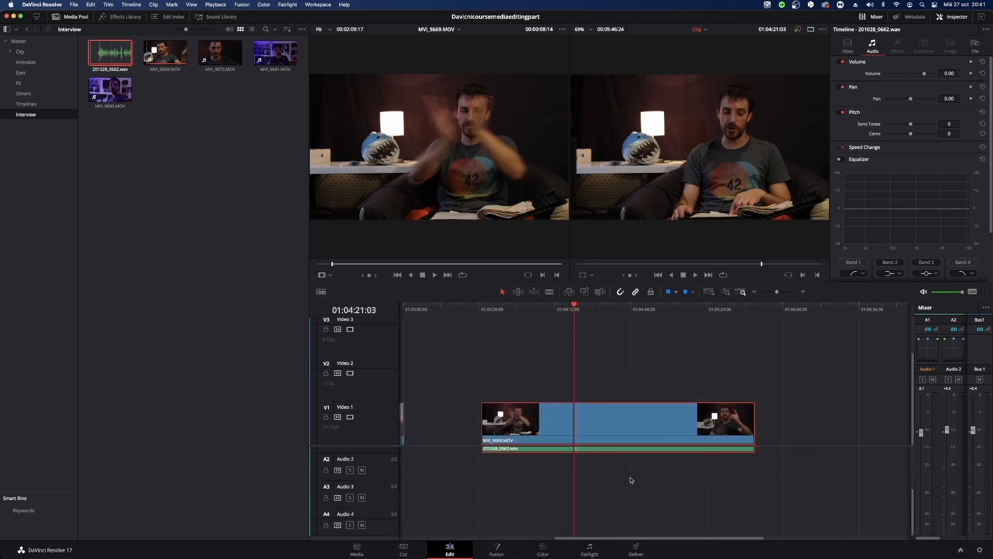
right_click(667, 406)
click(683, 402)
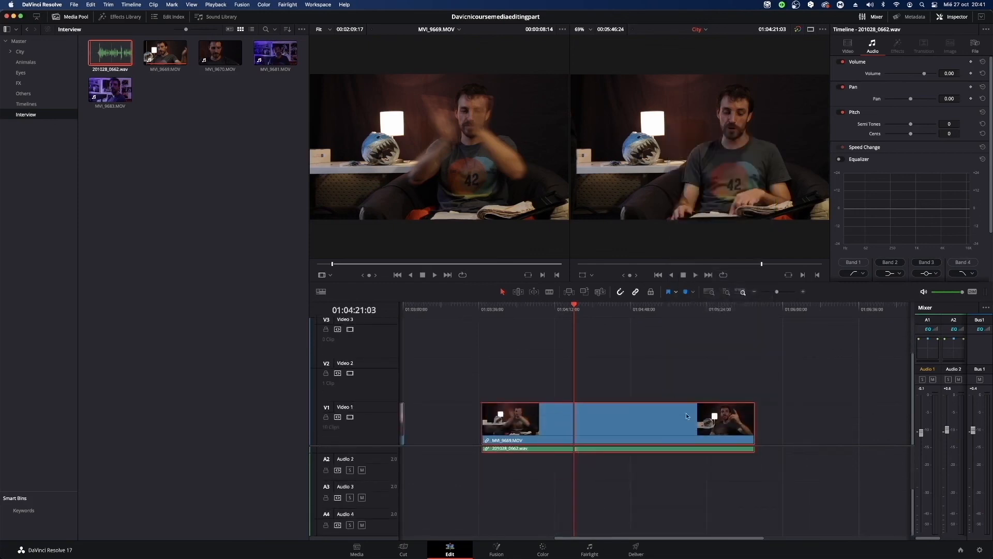
click(838, 423)
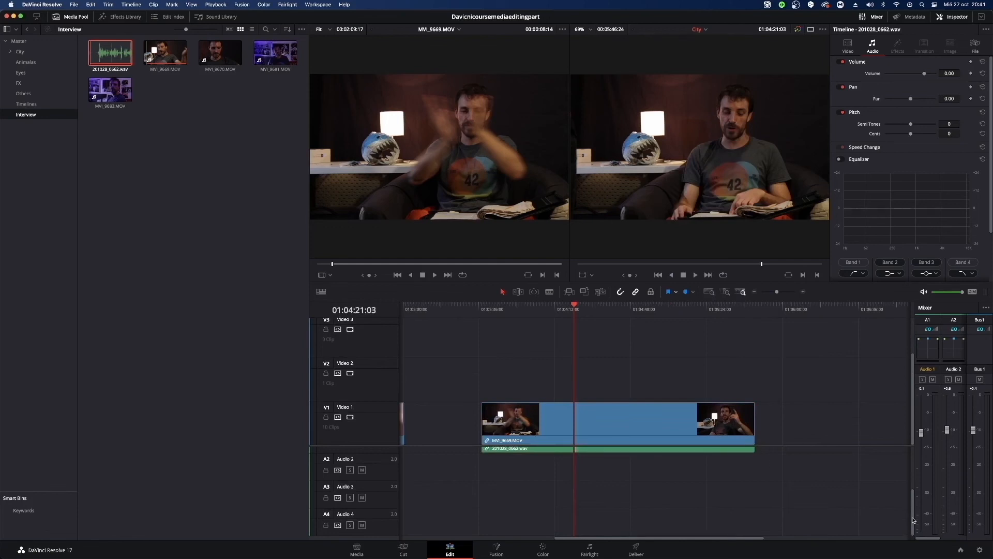
Shift the linked MVI_9669.MOV and 201028_0662.wav pair together to start at about 01:04:11 on the timeline.
drag(912, 517, 908, 426)
drag(600, 343, 794, 510)
drag(662, 414, 733, 420)
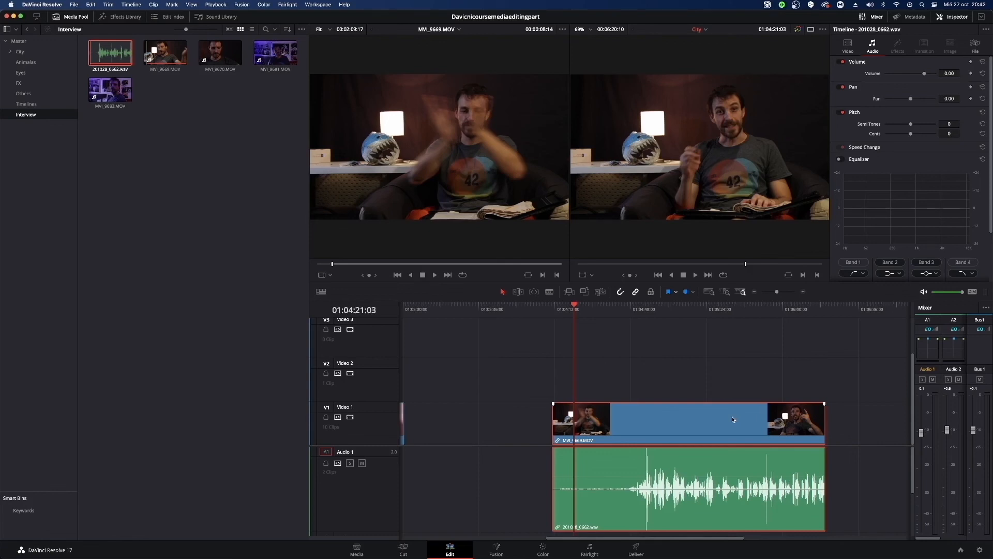
Delete the MVI_9669.MOV video clip and the 201028_0662.wav audio clip beneath it from the timeline.
drag(584, 346, 753, 476)
key(Delete)
click(258, 322)
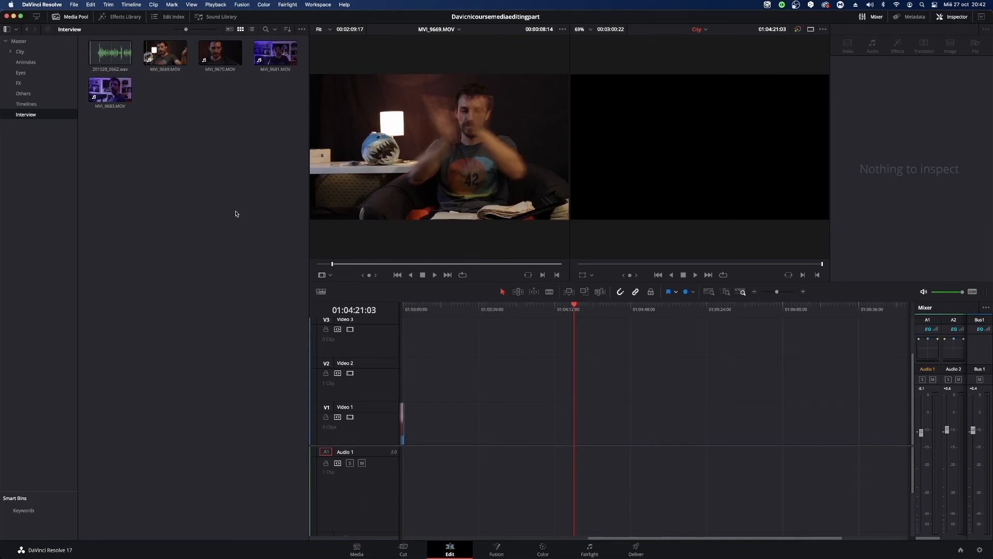
Auto-sync the audio of 201028_0662.wav with MVI_9669.MOV in the Interview bin, based on waveform.
click(173, 58)
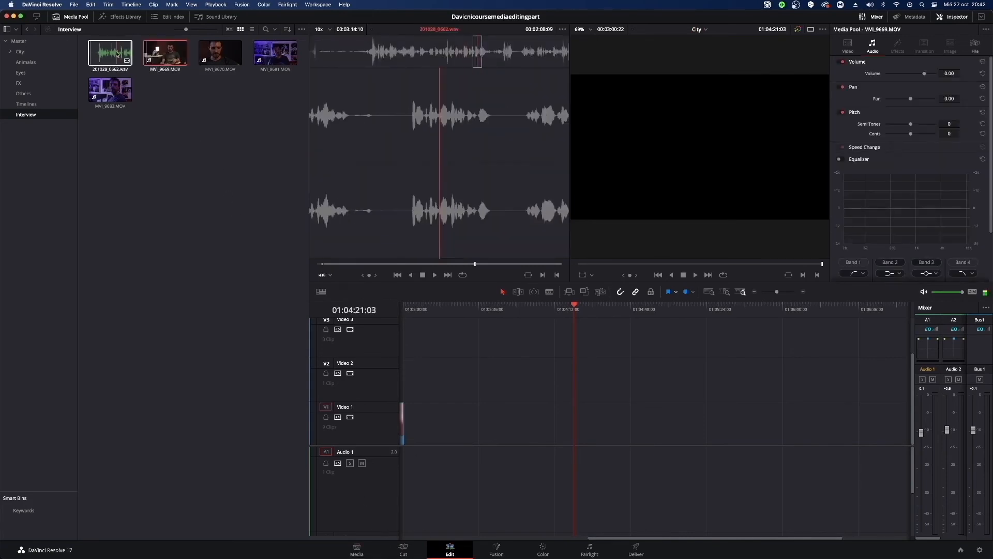
super+click(117, 54)
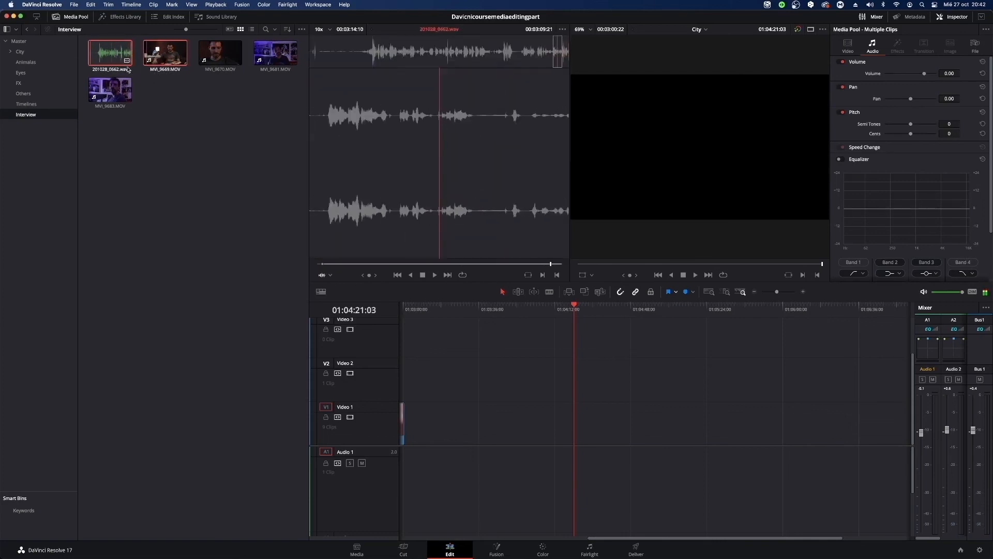
right_click(102, 53)
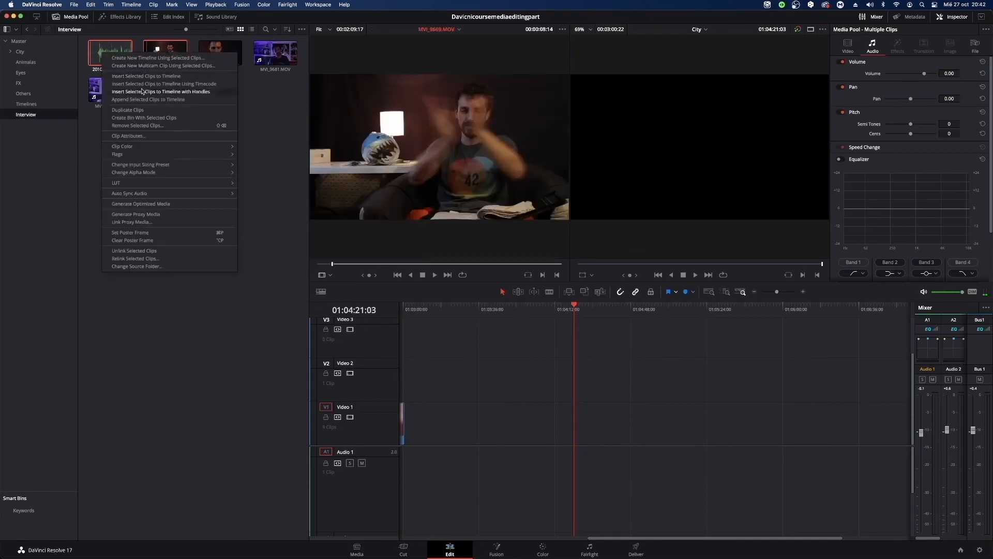
mouse_move(178, 194)
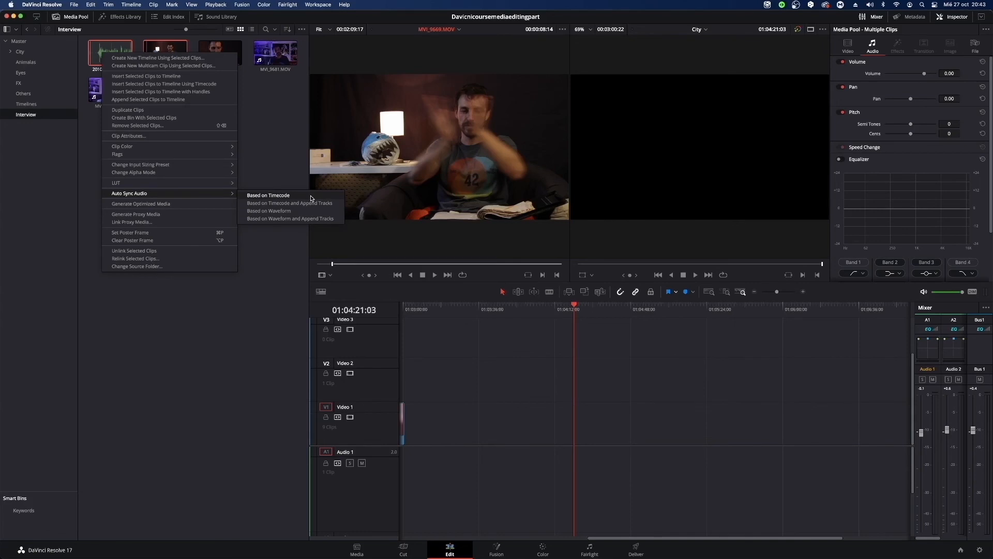
click(287, 211)
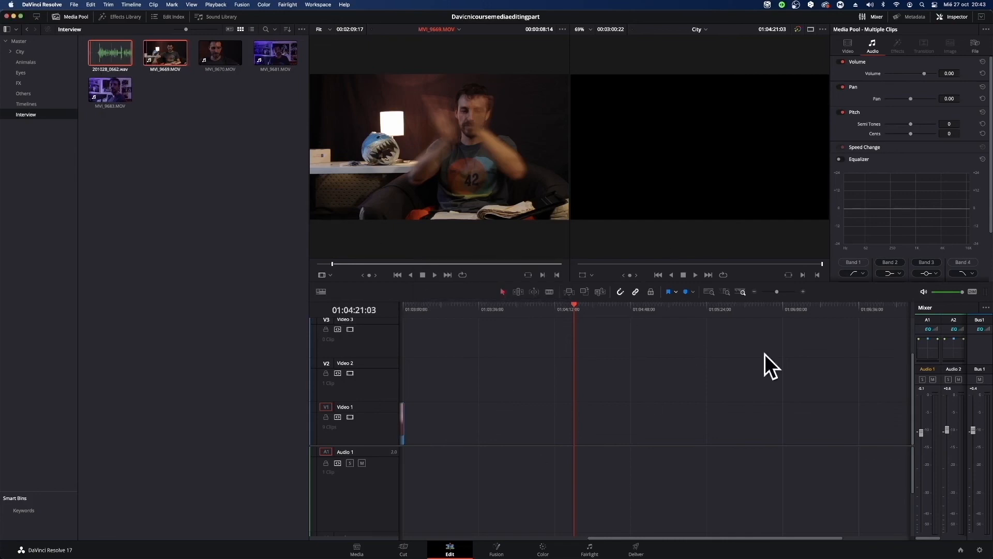
Place MVI_9669.MOV on Video 1 directly after the snake clip and play several parts to check its audio sync.
click(126, 249)
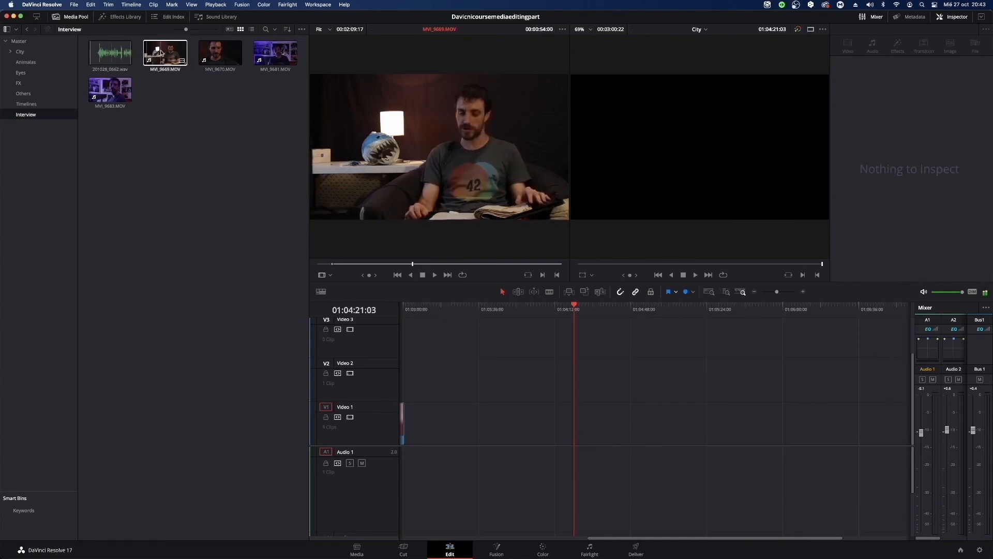
drag(161, 52, 405, 443)
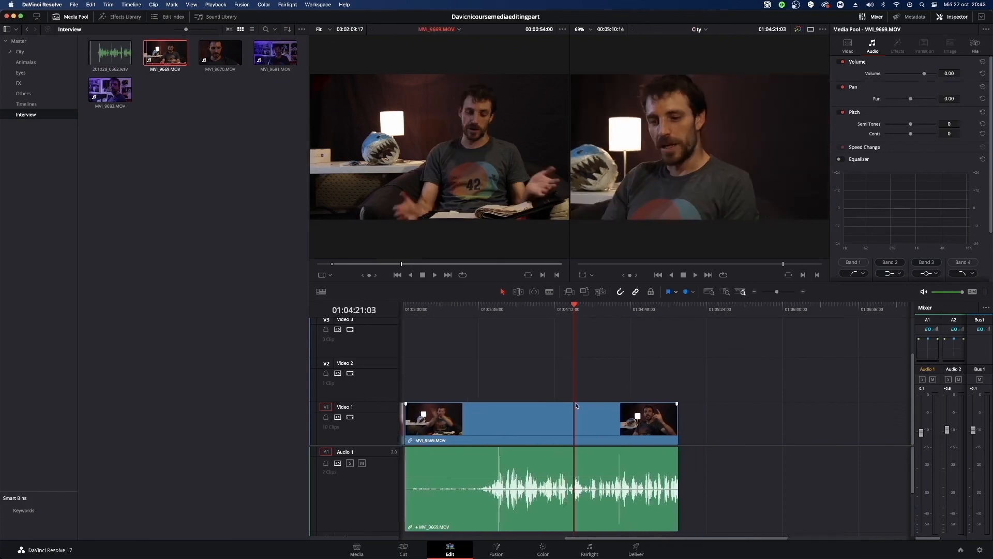
click(547, 309)
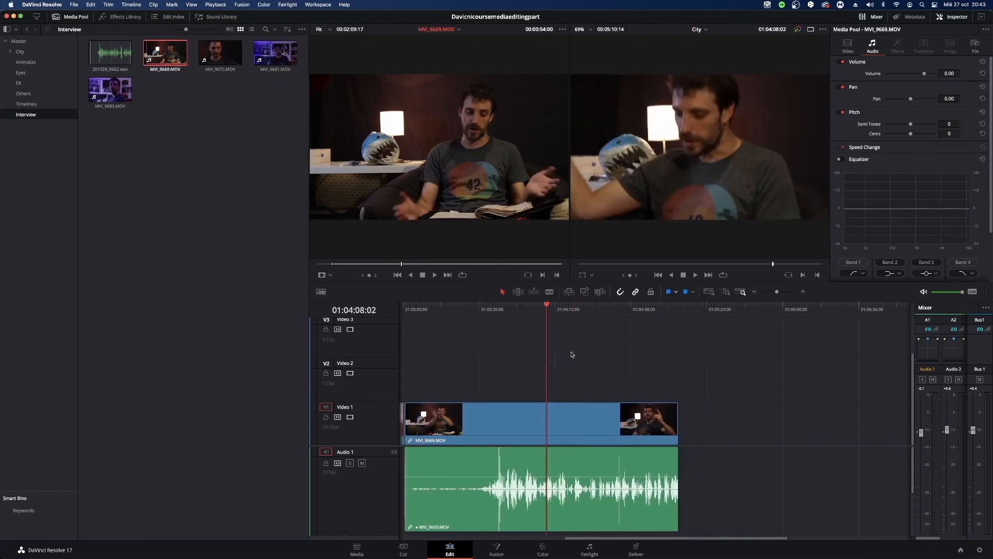
key(space)
key(space)
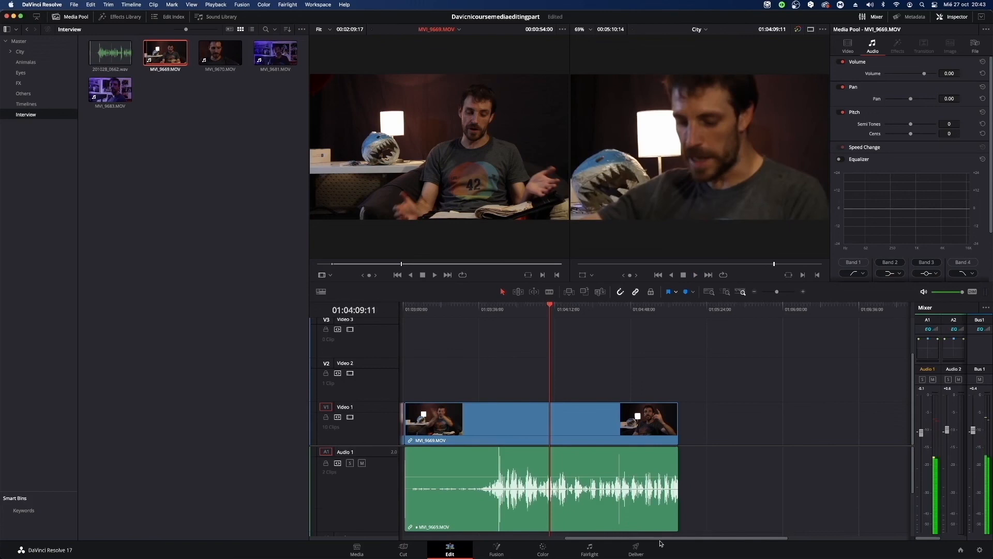
drag(662, 537, 611, 538)
click(628, 311)
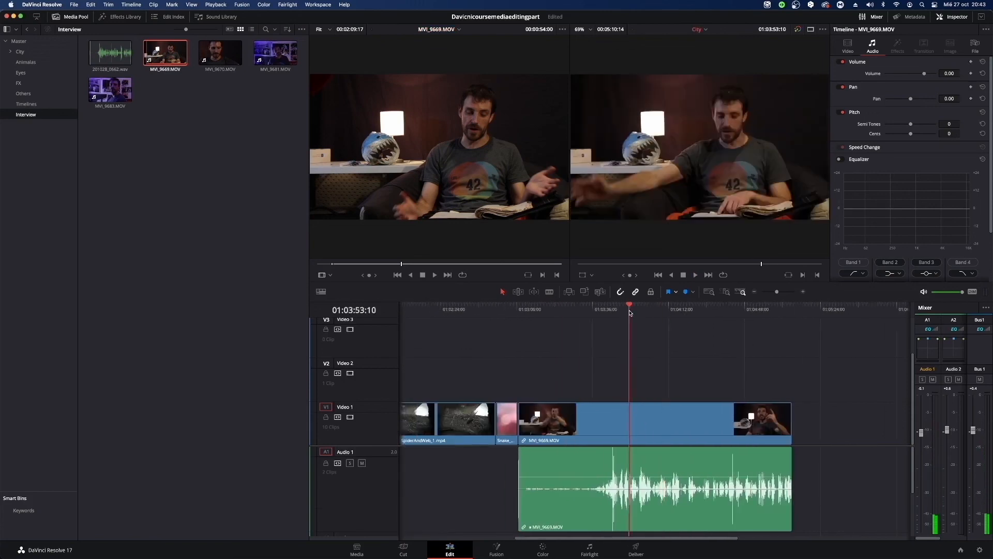
key(space)
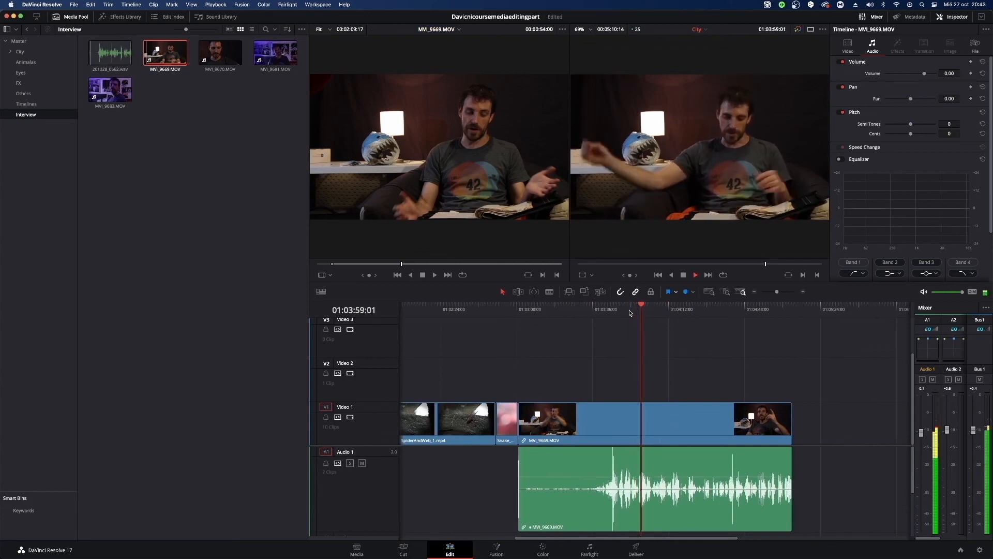
key(space)
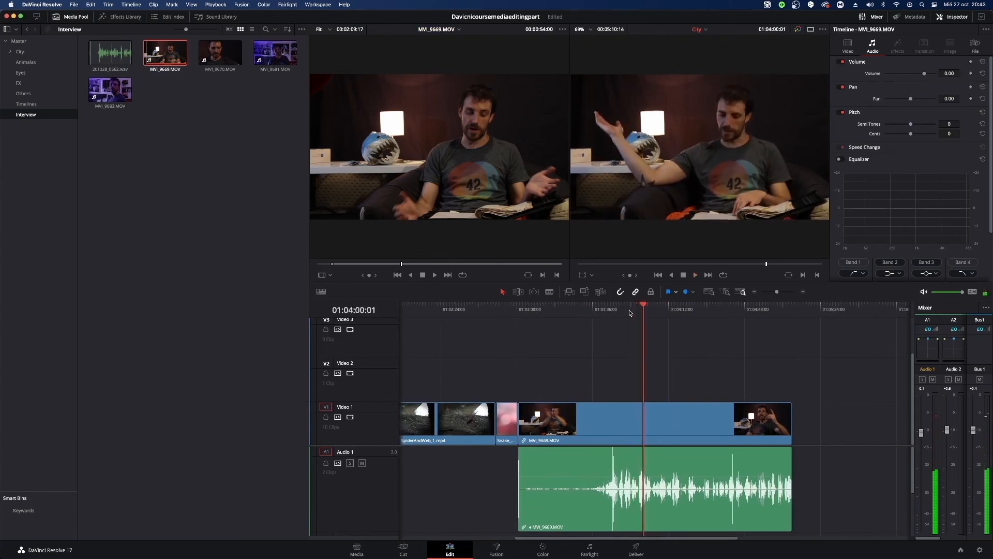
Play part of MVI_9670.MOV in the source viewer and of the MVI_9669.MOV timeline clip to compare their sound.
click(227, 55)
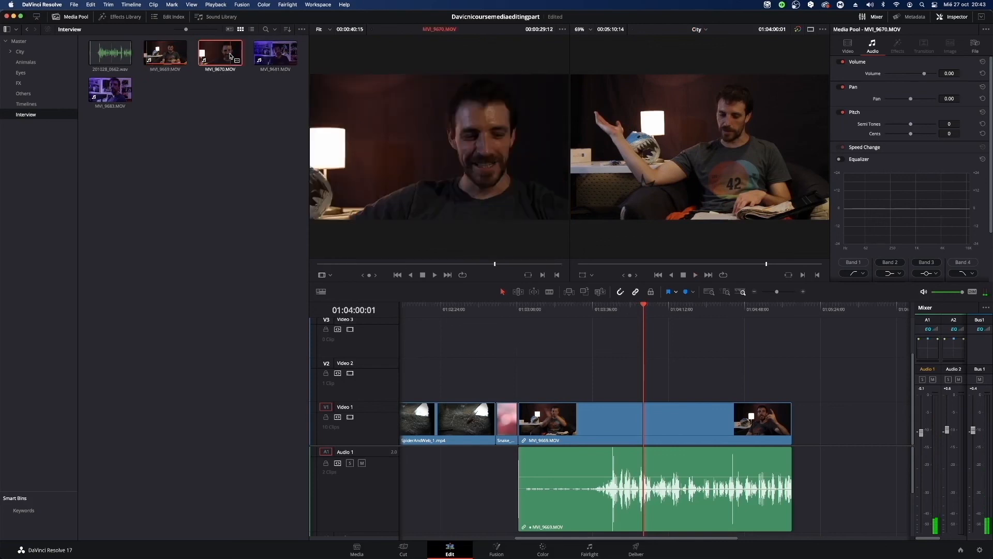
key(space)
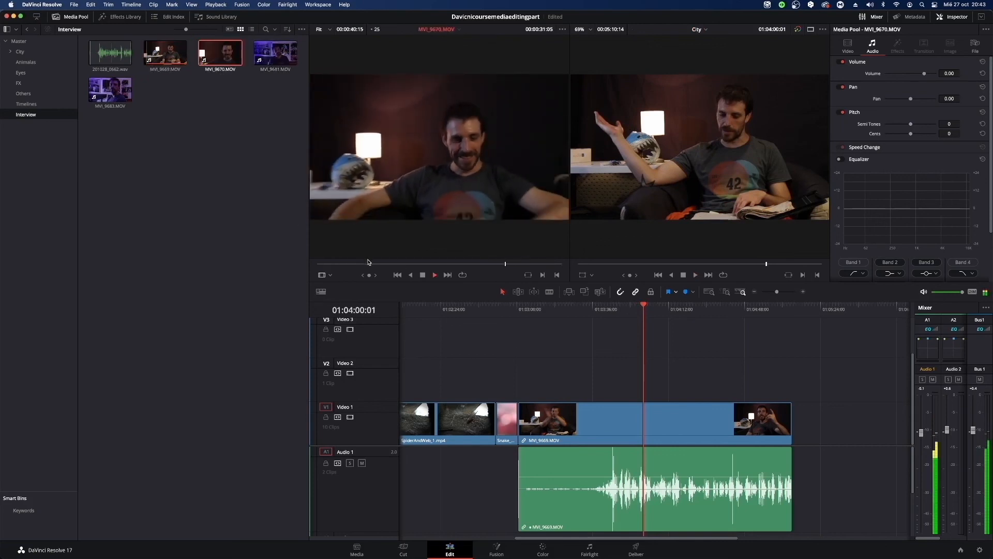
click(387, 264)
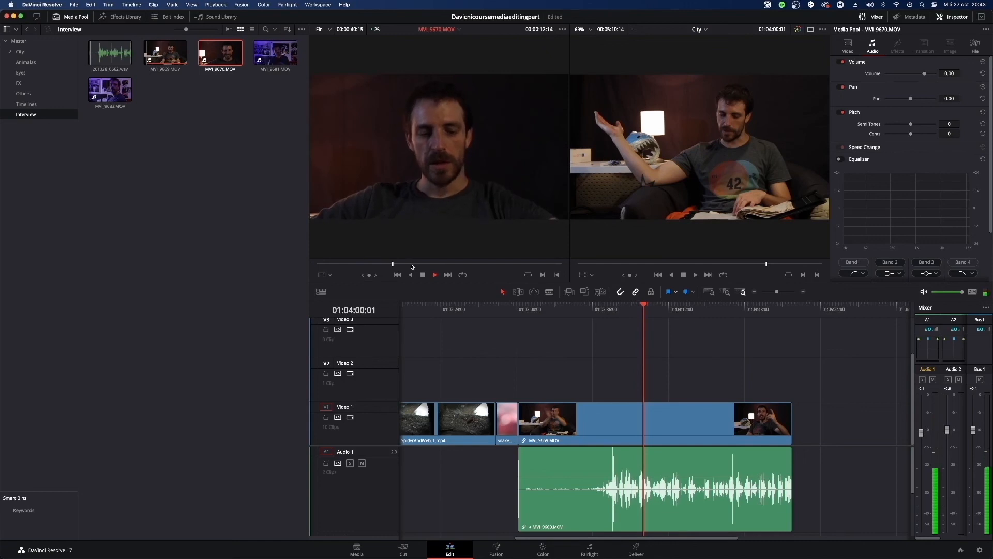
key(space)
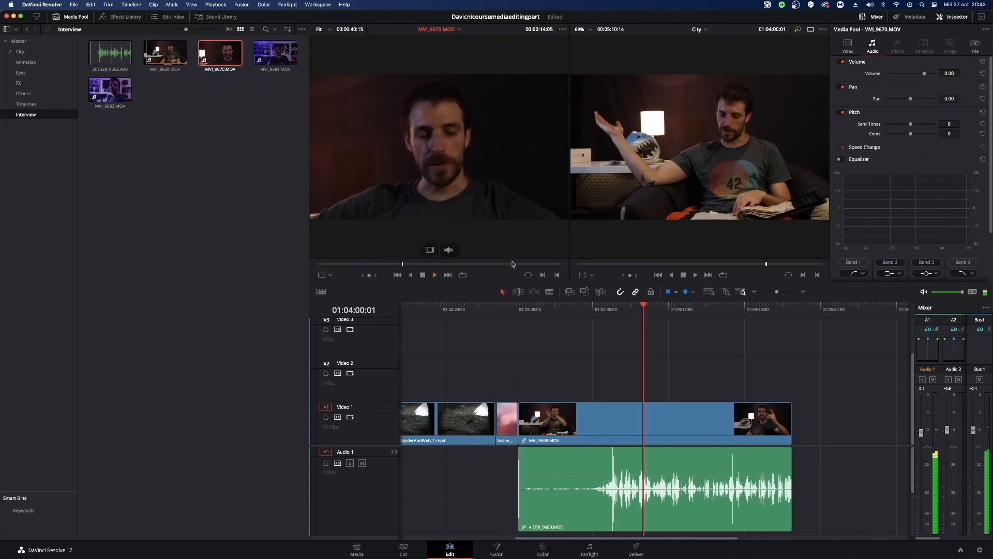
click(623, 310)
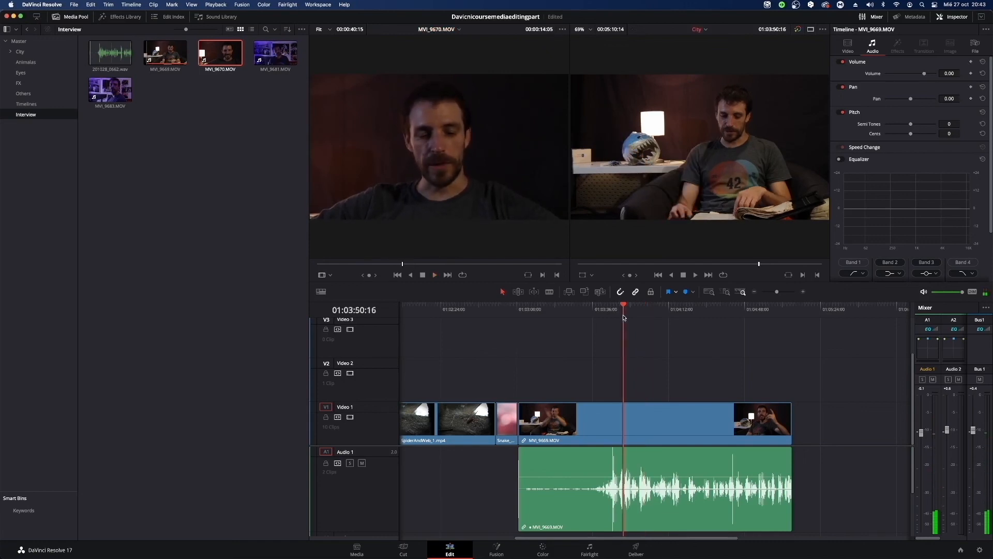
key(space)
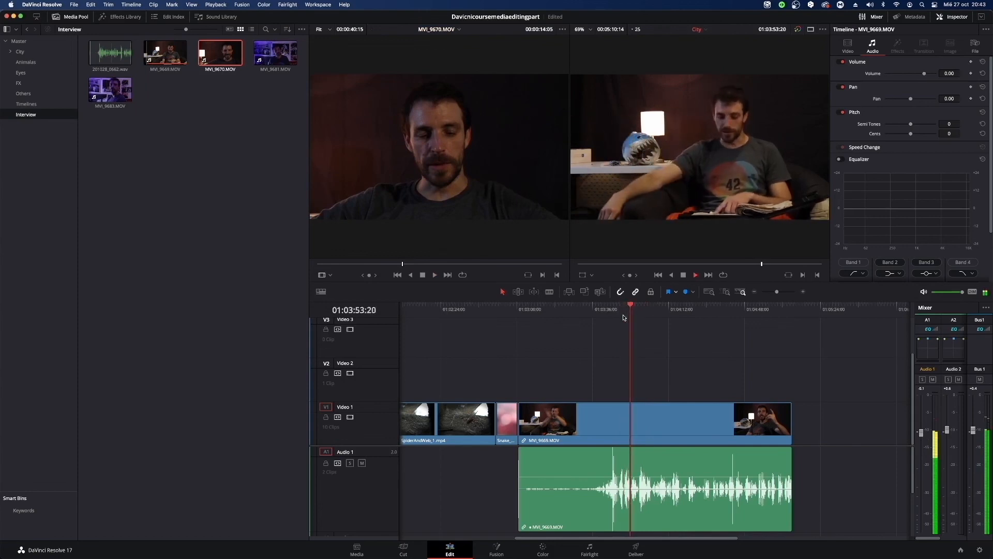
key(space)
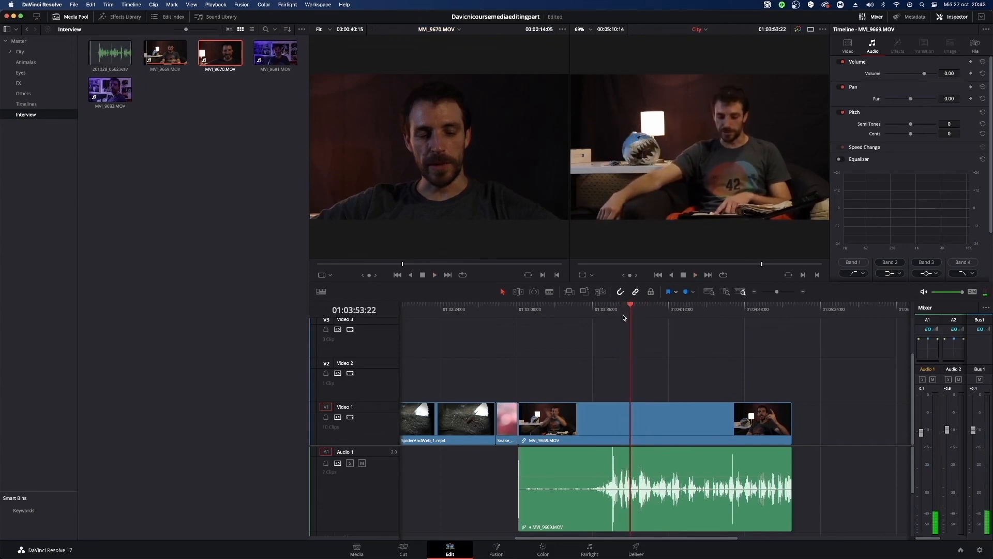
click(121, 225)
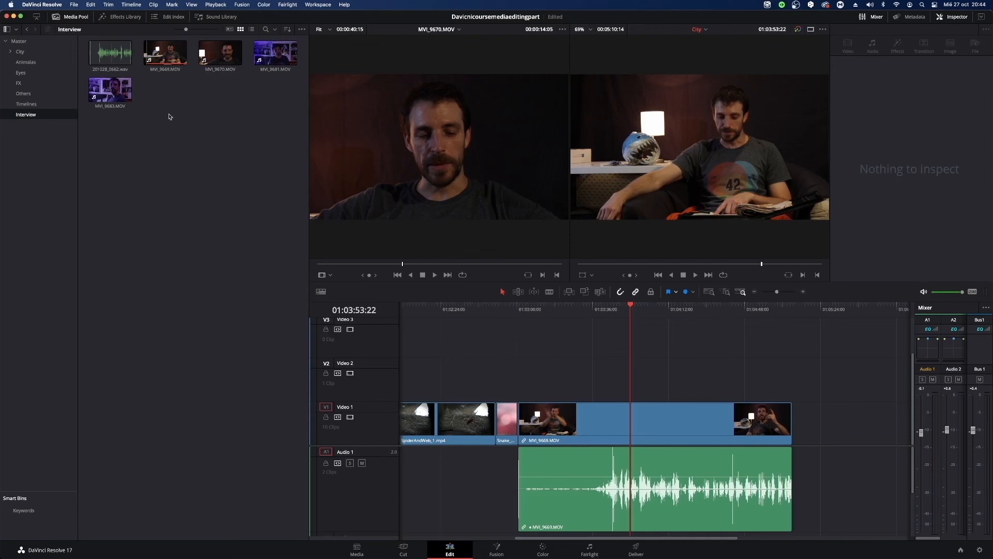
click(98, 31)
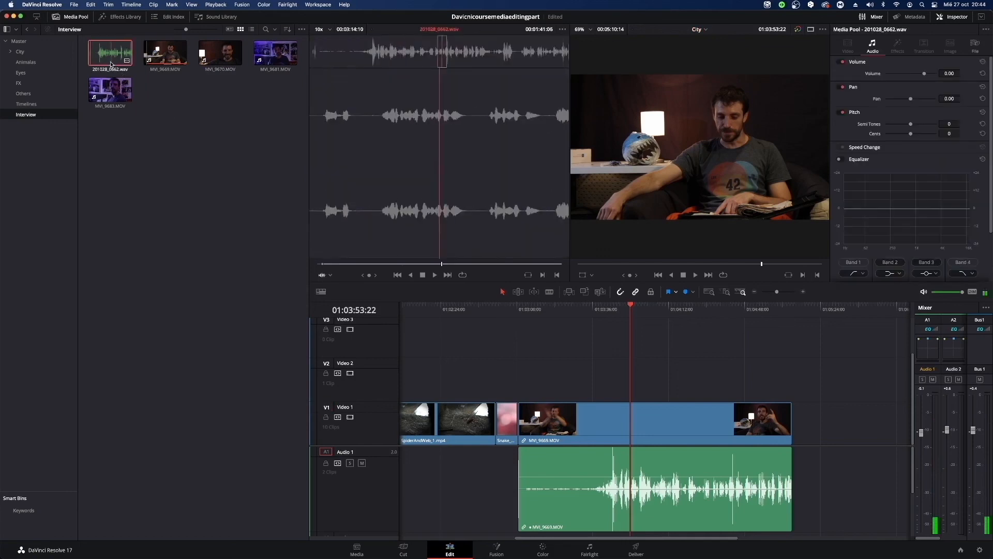
double_click(97, 31)
double_click(214, 61)
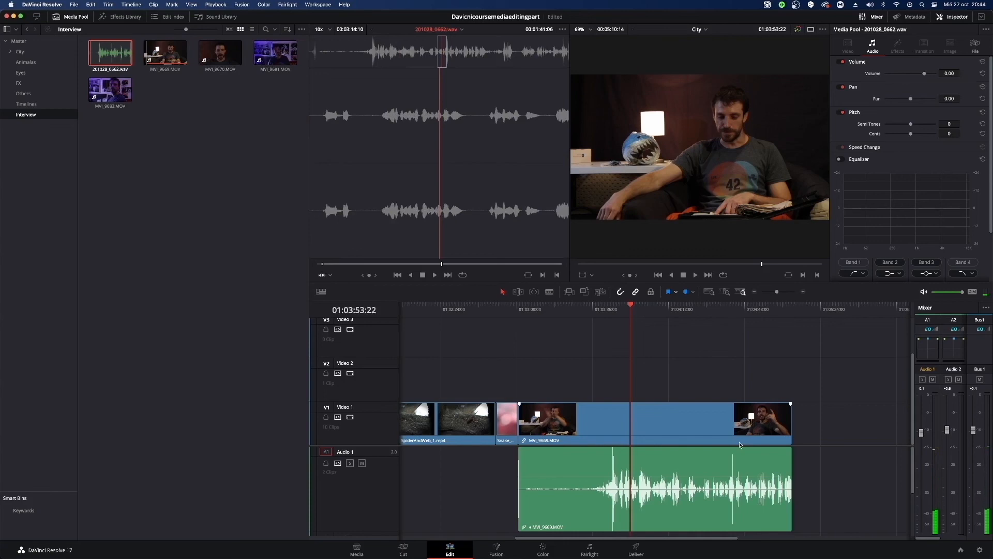
Delete the MVI_9669.MOV clip and its linked audio from the timeline.
drag(638, 350, 717, 482)
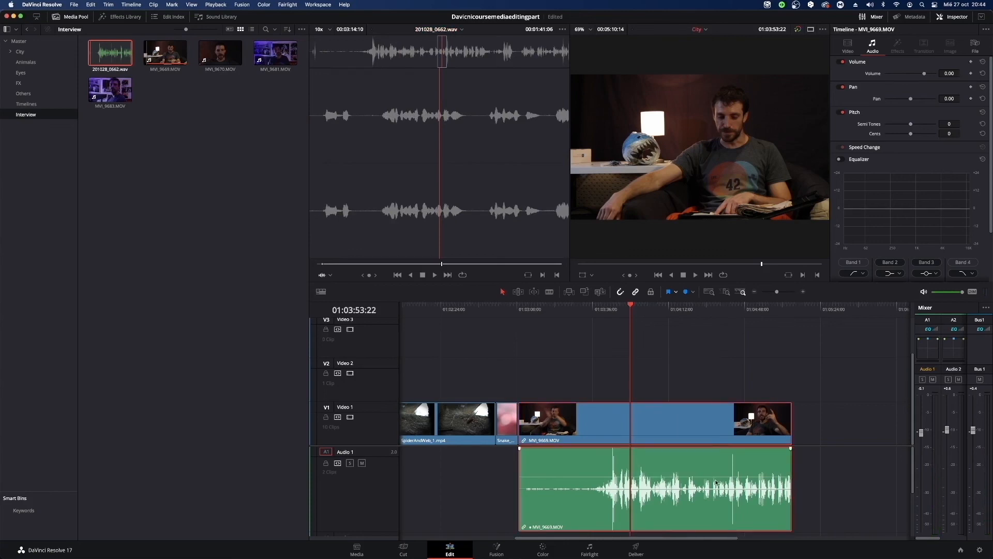
key(BackSpace)
Auto-sync 201028_0662.wav with both MVI_9669.MOV and MVI_9670.MOV in the Interview bin, based on waveform.
drag(196, 91, 155, 57)
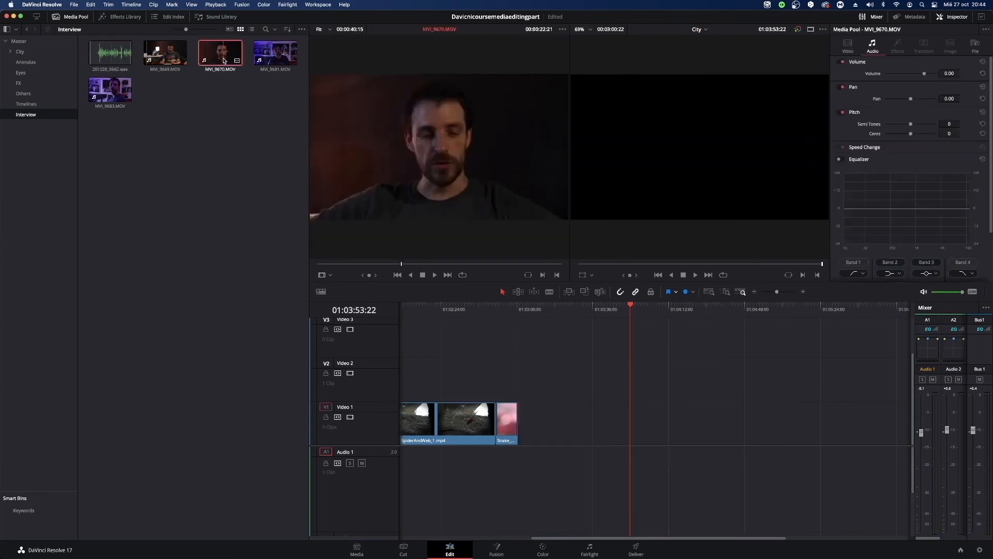
super+click(115, 58)
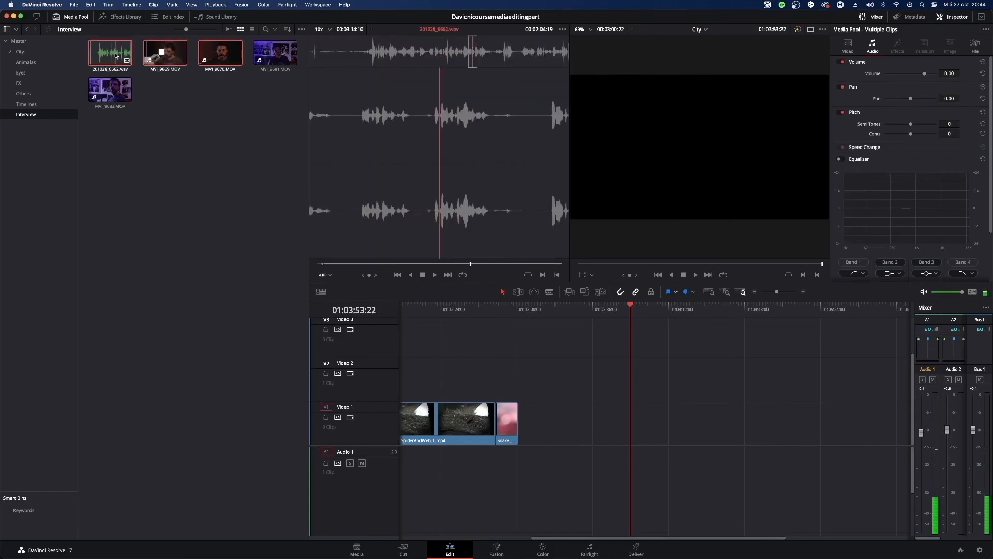
right_click(111, 52)
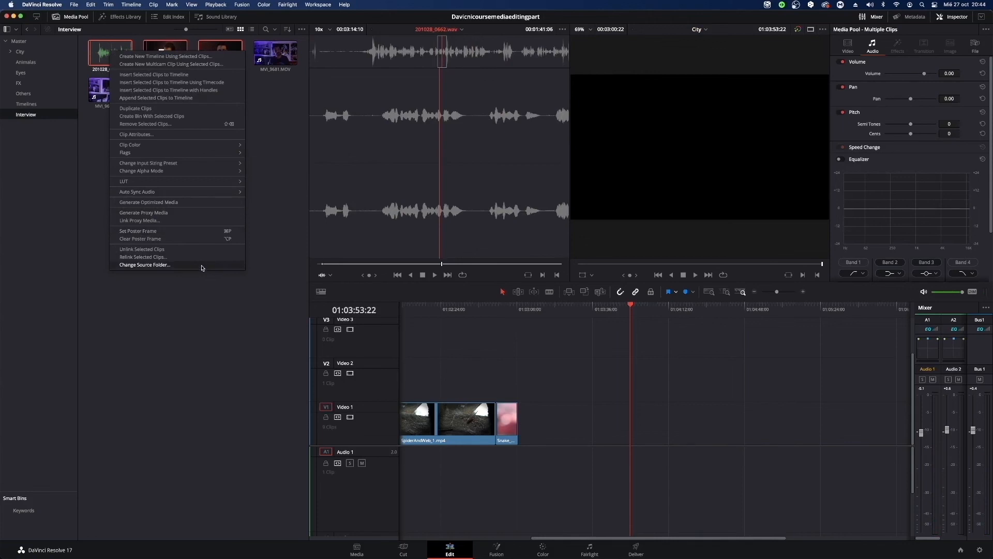
mouse_move(189, 192)
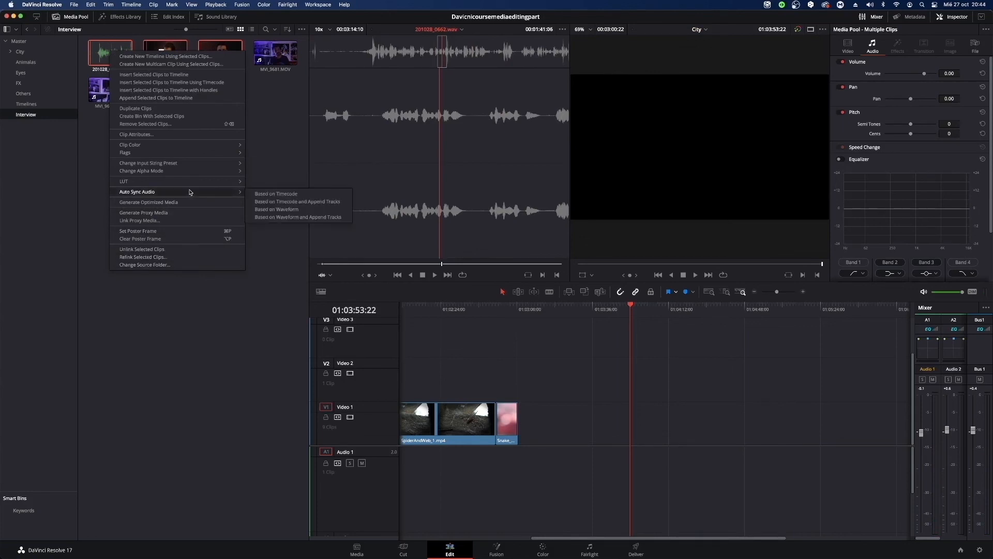
click(269, 210)
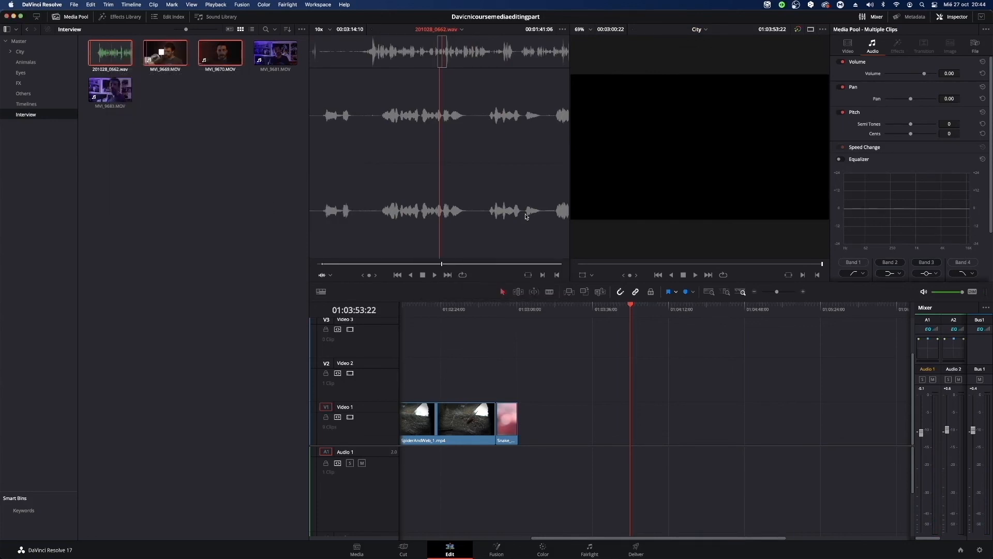
Place MVI_9670.MOV on Video 1 at about 01:04:01 and play parts of it to check its audio sync.
click(261, 180)
drag(220, 52, 656, 417)
click(647, 309)
key(space)
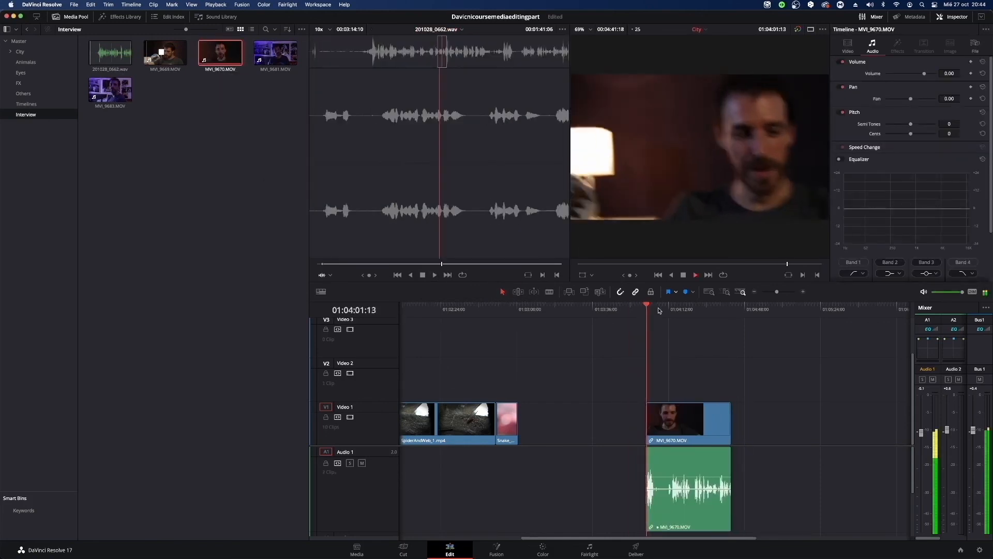
drag(659, 310, 673, 313)
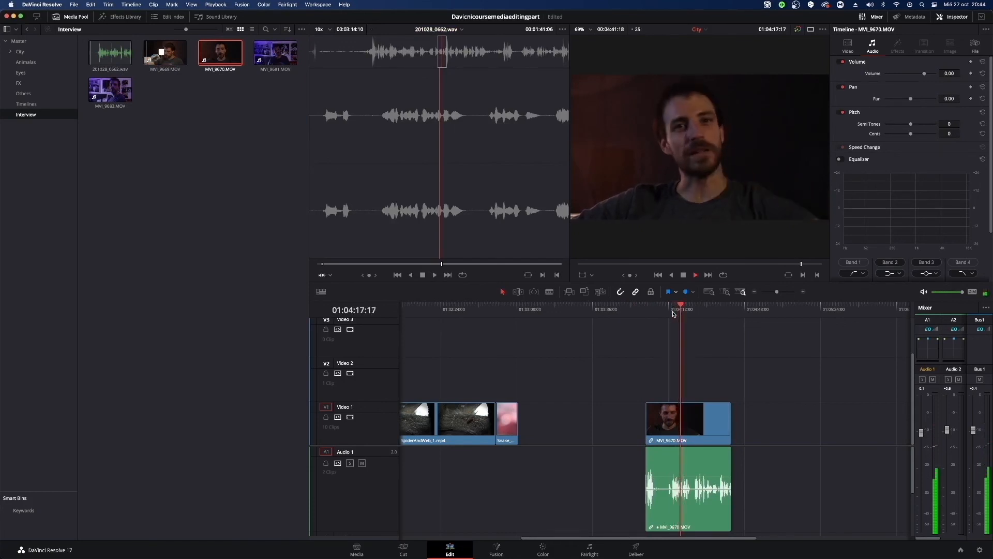
click(651, 468)
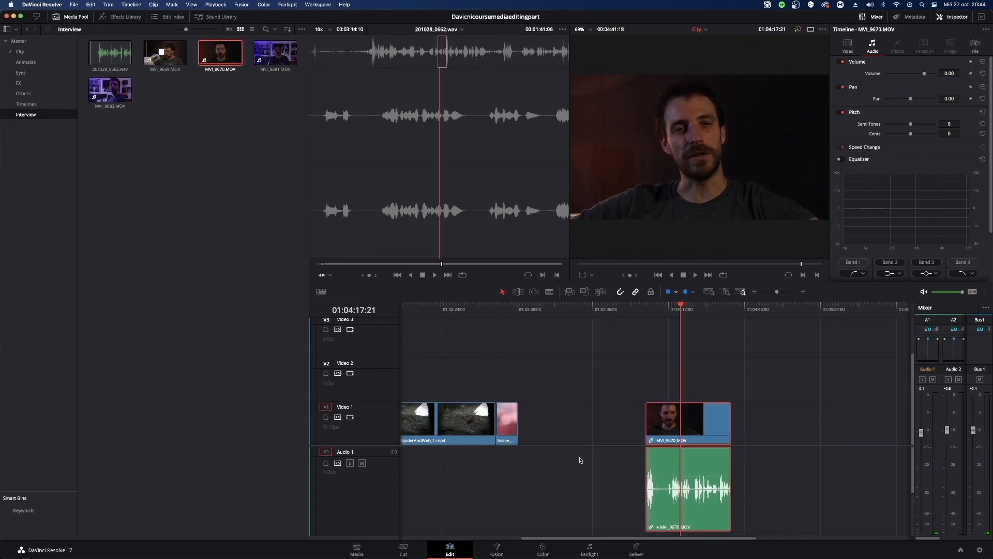
click(202, 110)
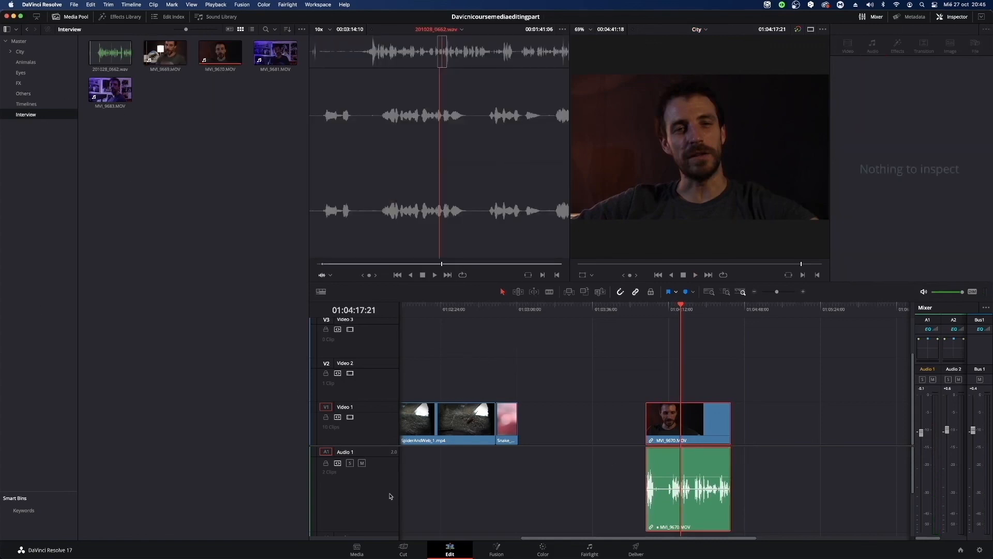
On the Media page, show the Auto Sync Audio options for 201028_0662.wav, MVI_9669.MOV and MVI_9670.MOV together.
click(357, 550)
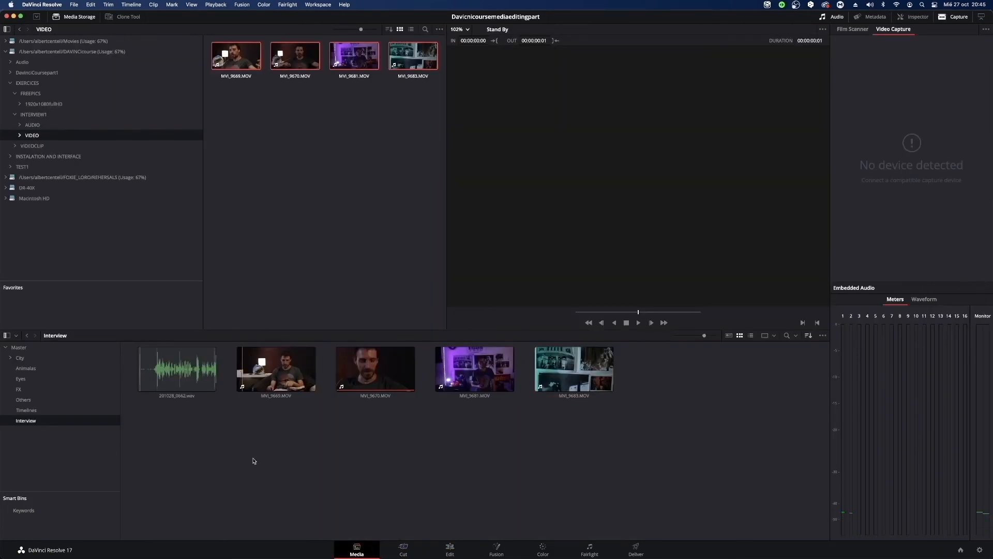
click(273, 371)
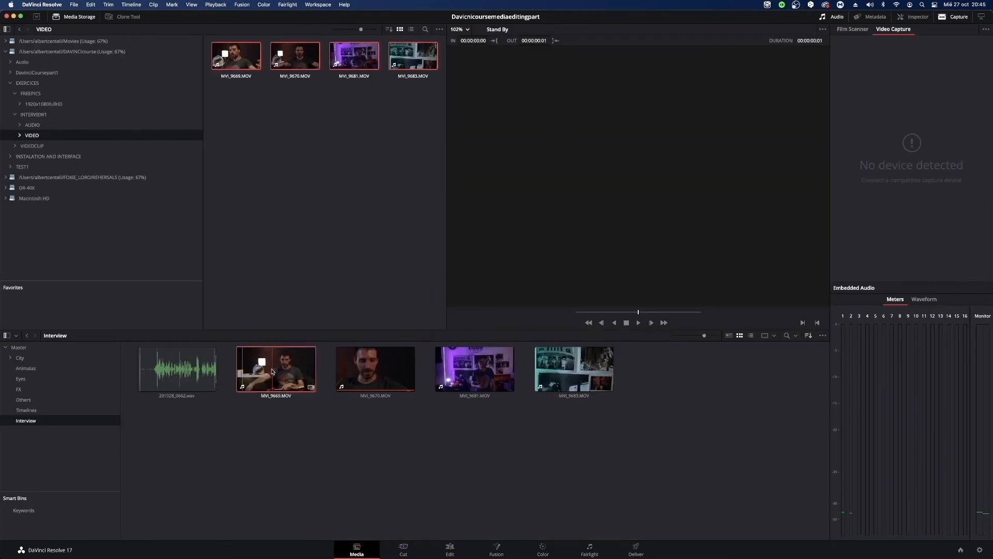
super+click(398, 371)
super+click(202, 389)
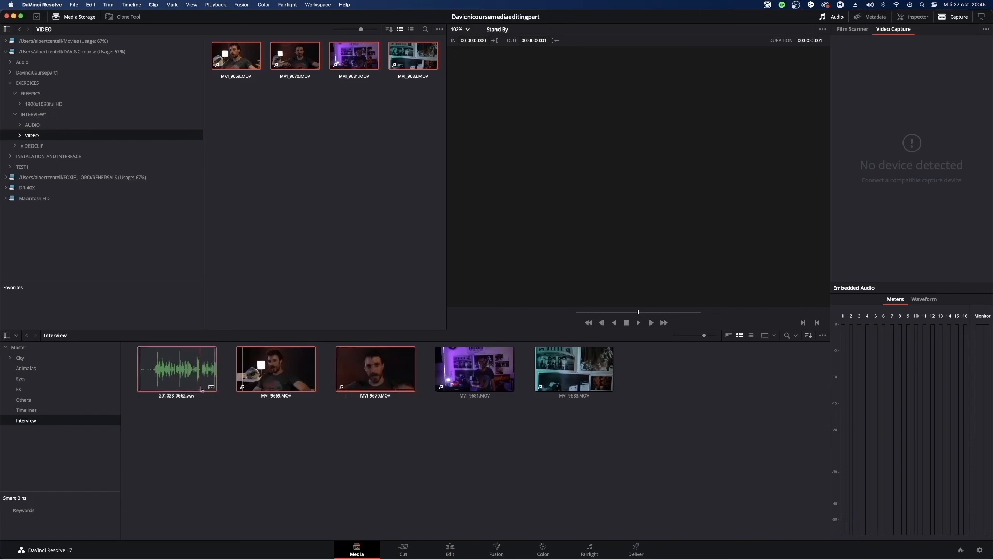
right_click(185, 355)
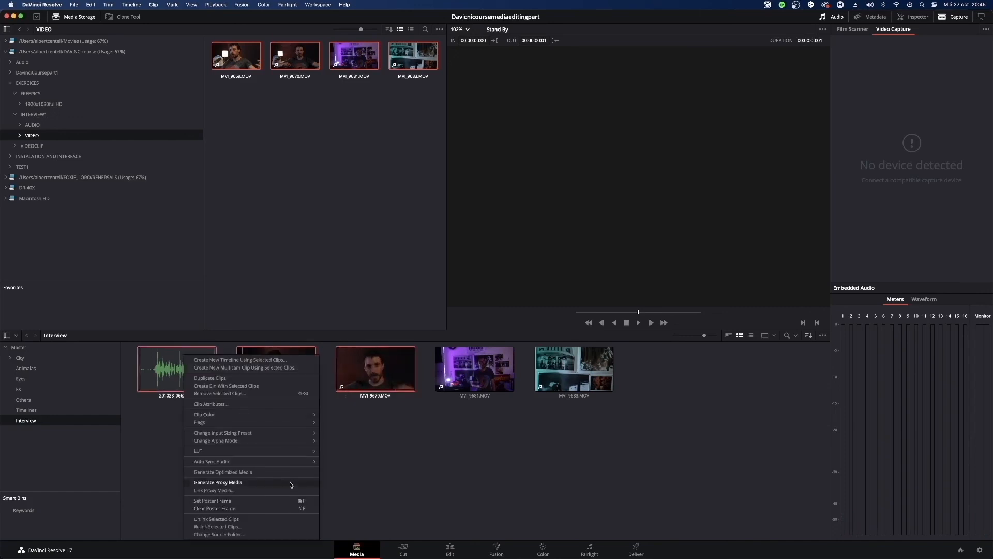
mouse_move(288, 463)
click(373, 479)
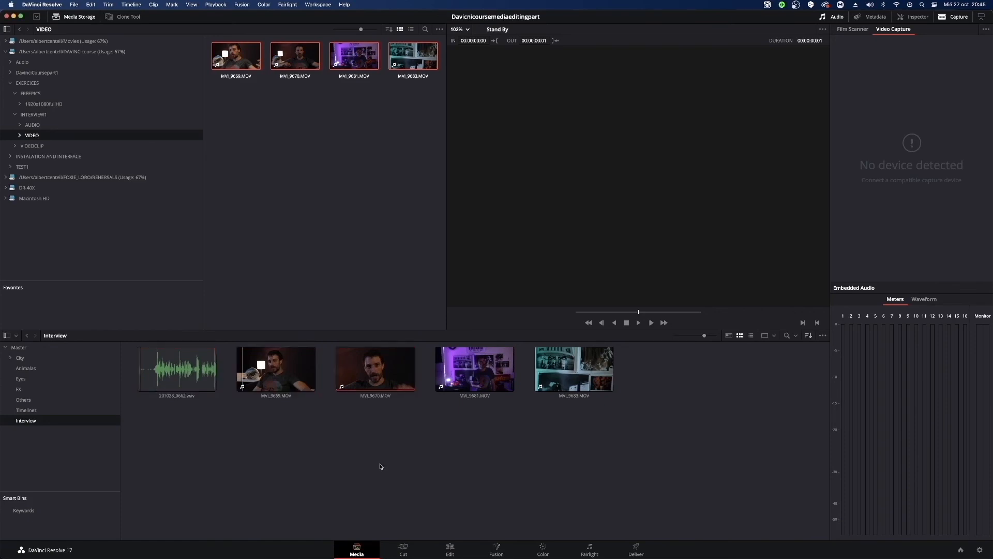
drag(379, 421, 166, 358)
click(388, 483)
click(340, 404)
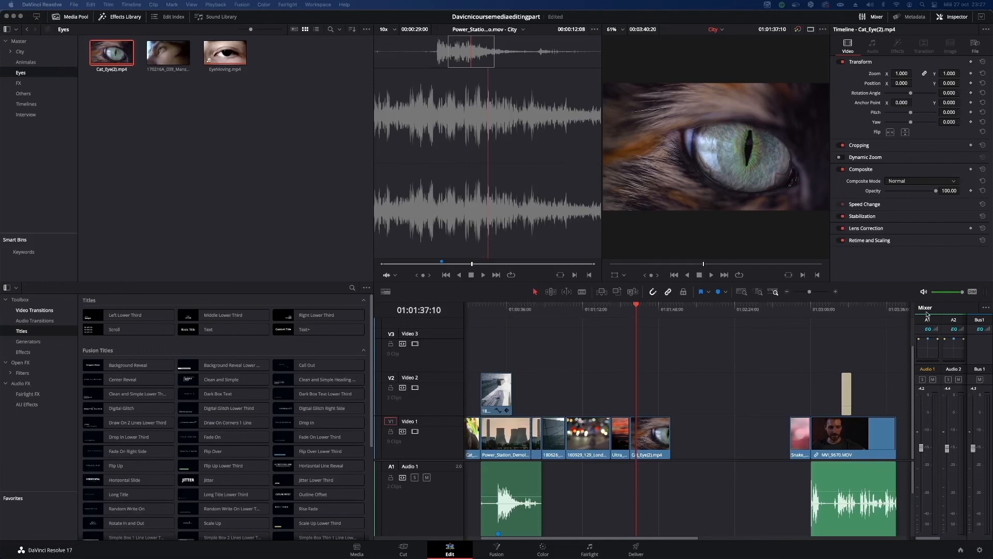
Fade in the Ultra_Sunset.mp4 clip on Video 1 over about 3 seconds and play its start.
click(847, 391)
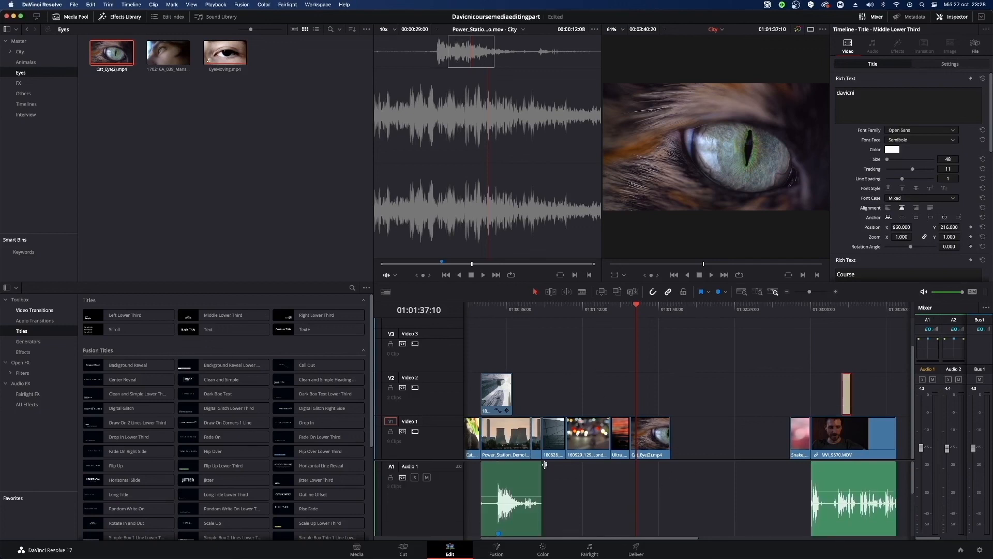
scroll(457, 468, down, 2)
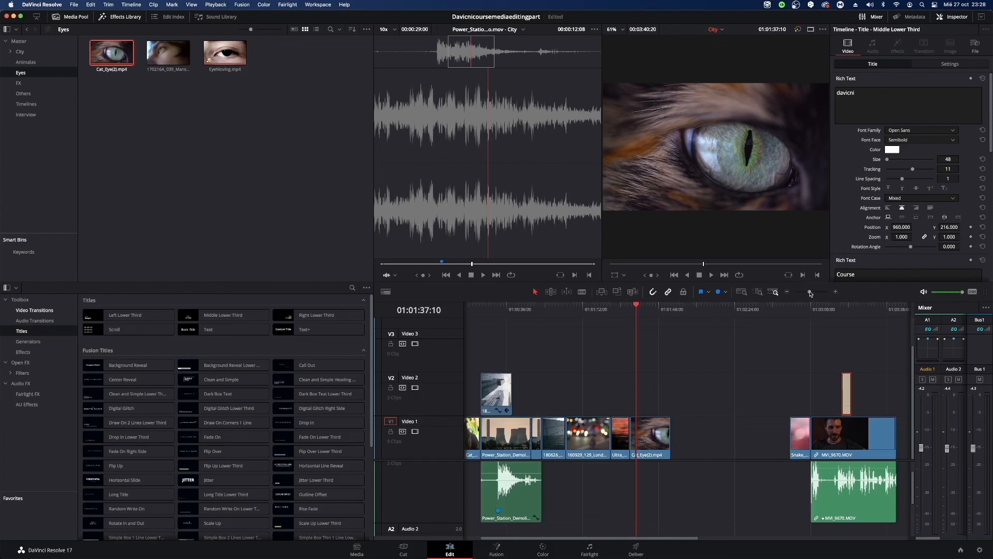
drag(810, 294, 814, 292)
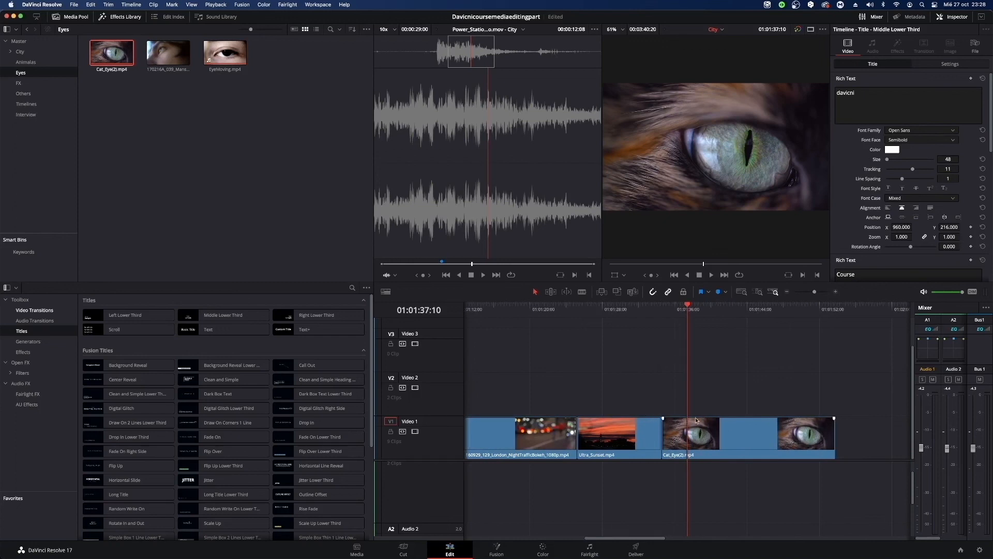
click(580, 418)
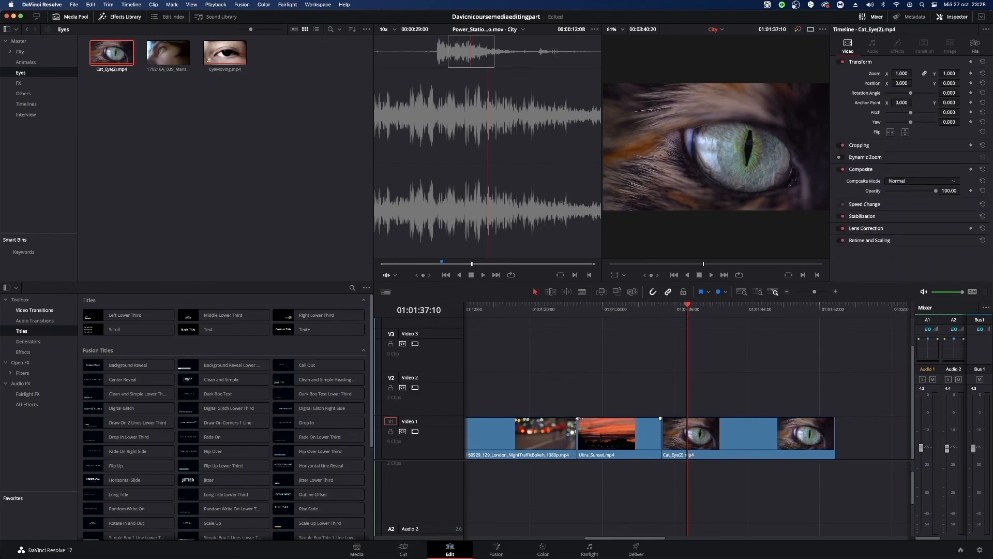
drag(580, 418, 605, 417)
drag(596, 313, 579, 321)
key(space)
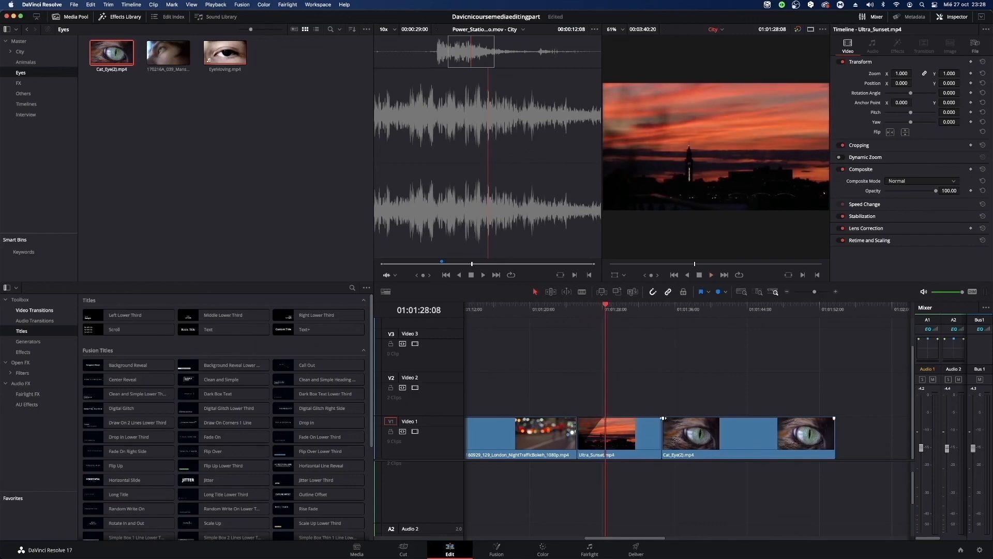
Fade out the end of Ultra_Sunset.mp4 over about 3 seconds and play through the fade.
drag(659, 418, 634, 419)
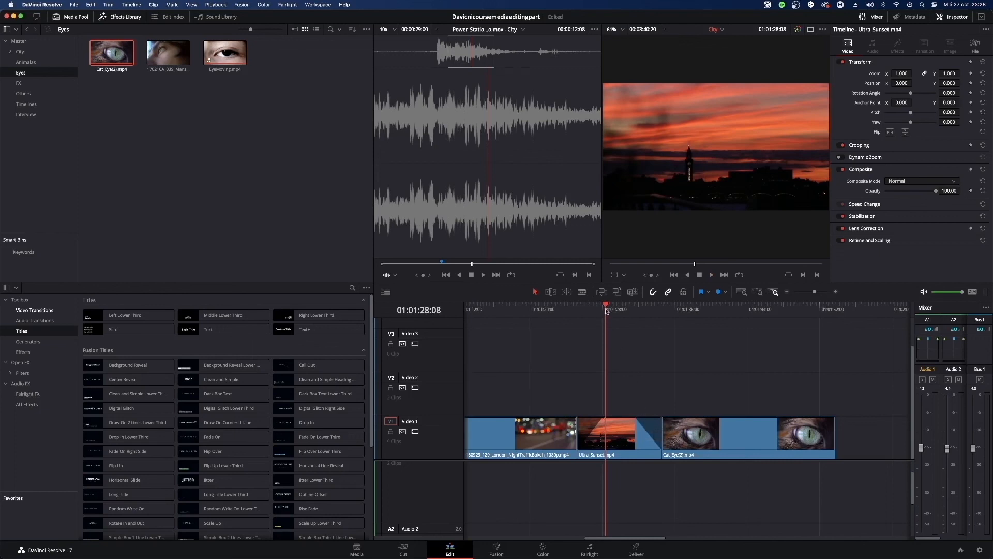
drag(608, 309, 635, 314)
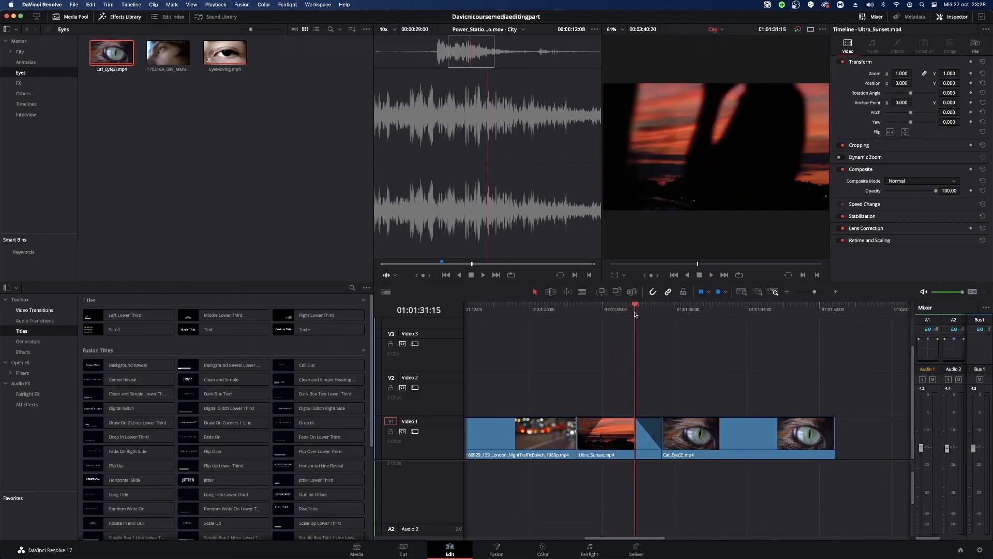
key(space)
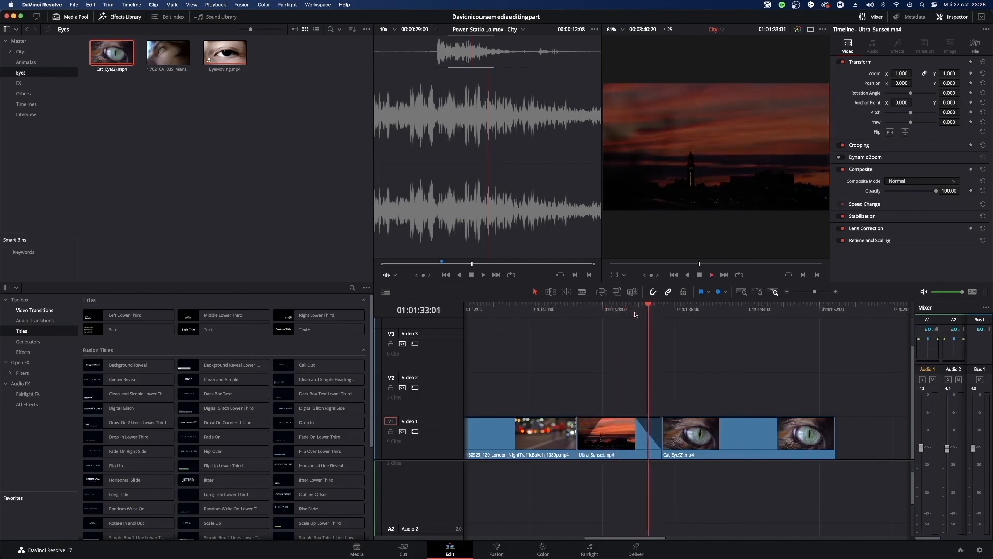
key(space)
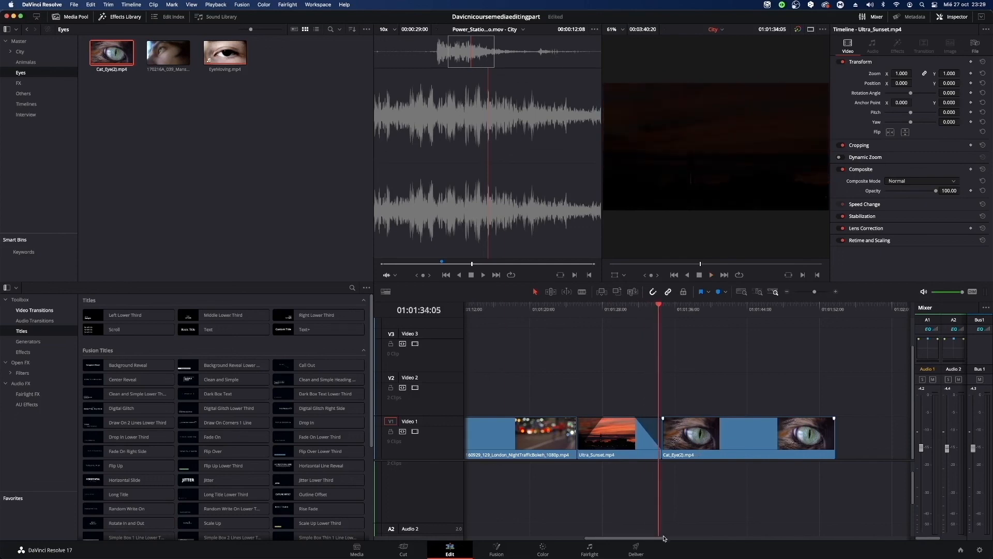
Fade in the Power_Station_Demolition clip's sound on Audio 1 over about 19 seconds and play part of it.
drag(664, 538, 583, 489)
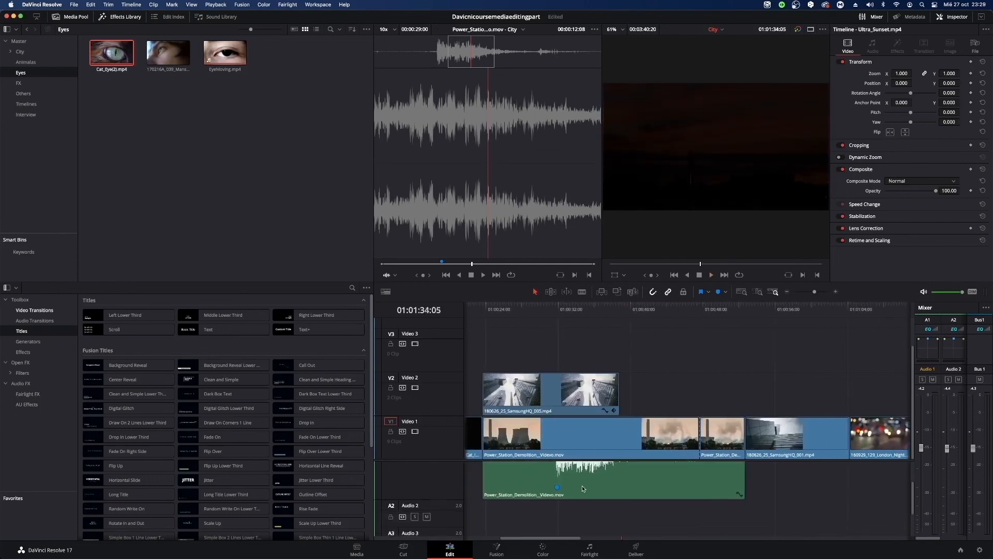
click(583, 488)
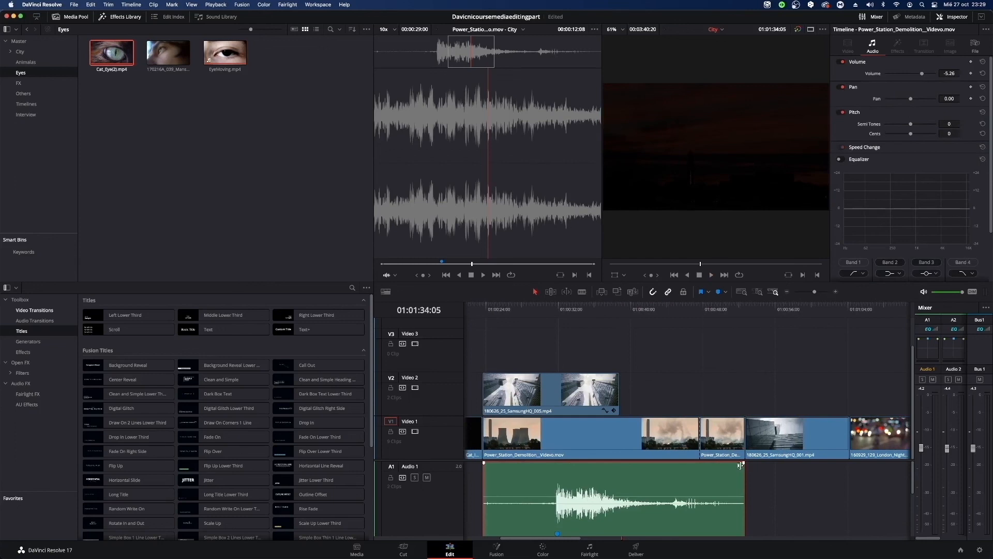
drag(485, 463, 644, 462)
drag(575, 311, 538, 320)
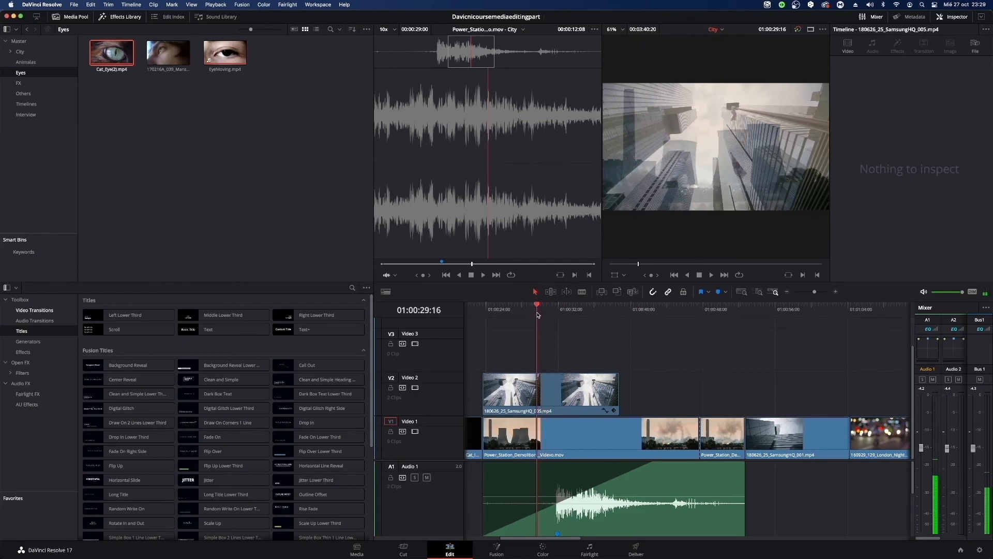
key(space)
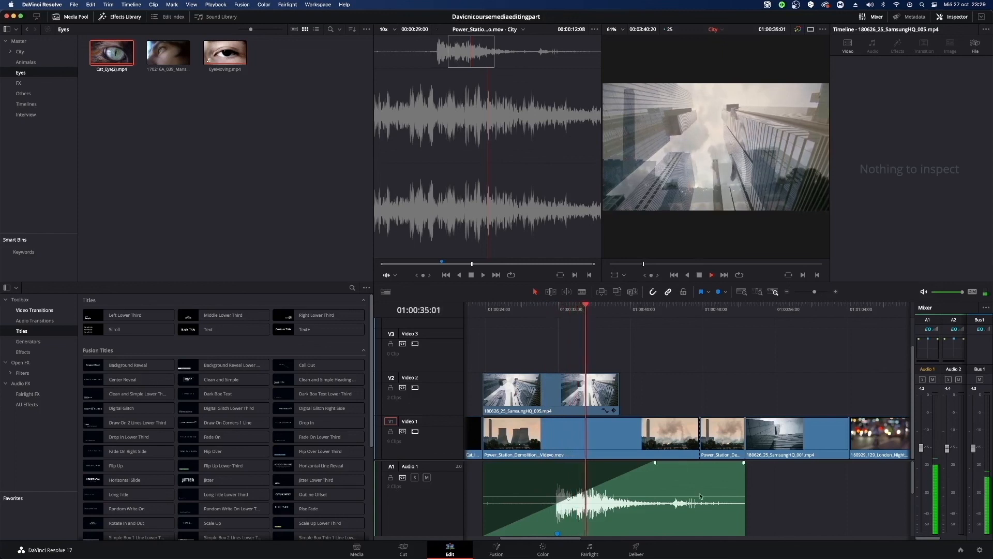
key(space)
Fade out the Power_Station_Demolition audio over about 7 seconds and play its ending.
drag(743, 462, 679, 471)
click(679, 309)
key(space)
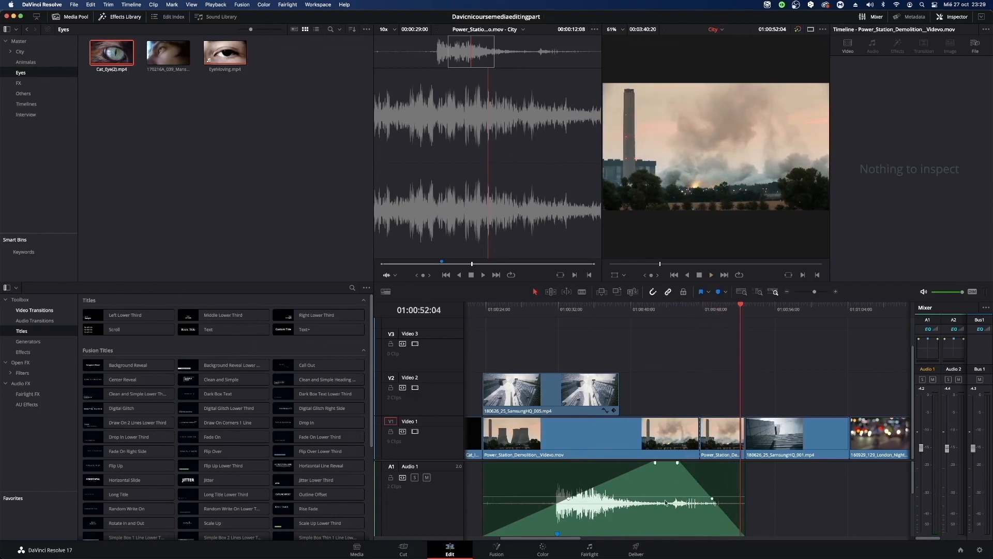
Set the Power_Station_Demolition audio clip's volume to -2.93 and its fade-in to about 7 seconds.
click(587, 502)
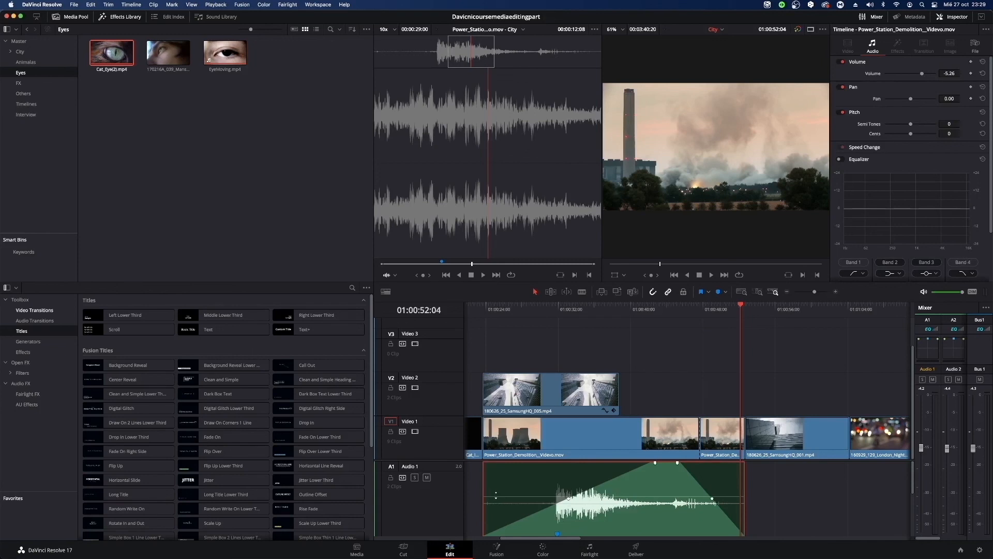
mouse_move(495, 495)
mouse_down()
mouse_move(507, 484)
mouse_move(509, 492)
mouse_up()
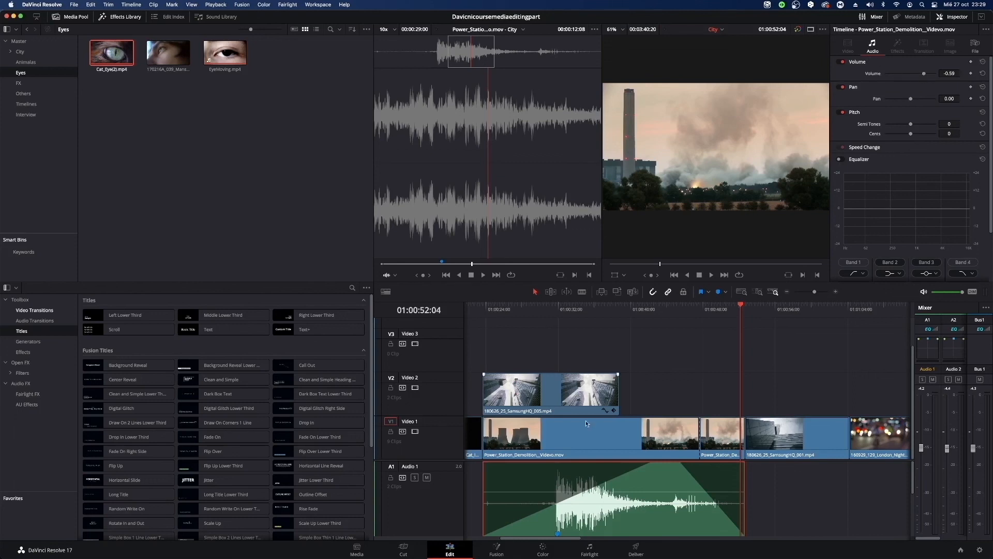
drag(604, 491, 546, 461)
click(631, 474)
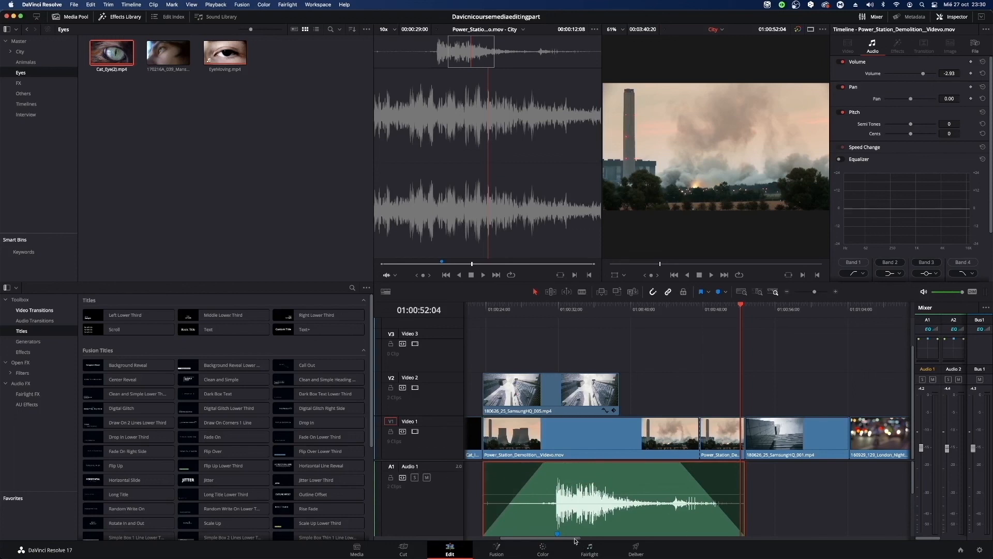
Move Snake_Pull_Focus_1.mov from Video 1 to a new track above Video 3, keeping its time position.
mouse_move(576, 538)
mouse_down()
mouse_move(605, 538)
mouse_move(562, 543)
mouse_up()
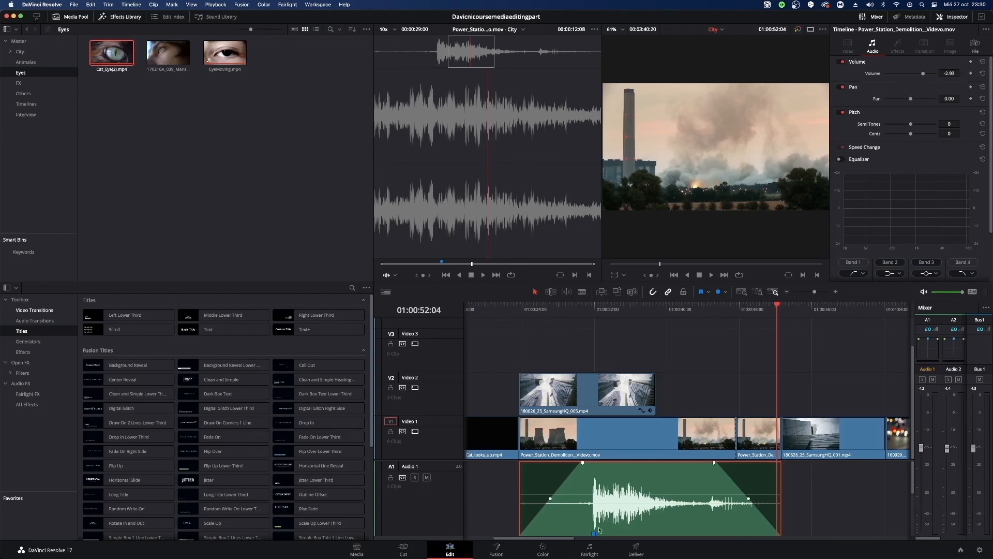
drag(549, 537, 795, 554)
drag(645, 337, 868, 539)
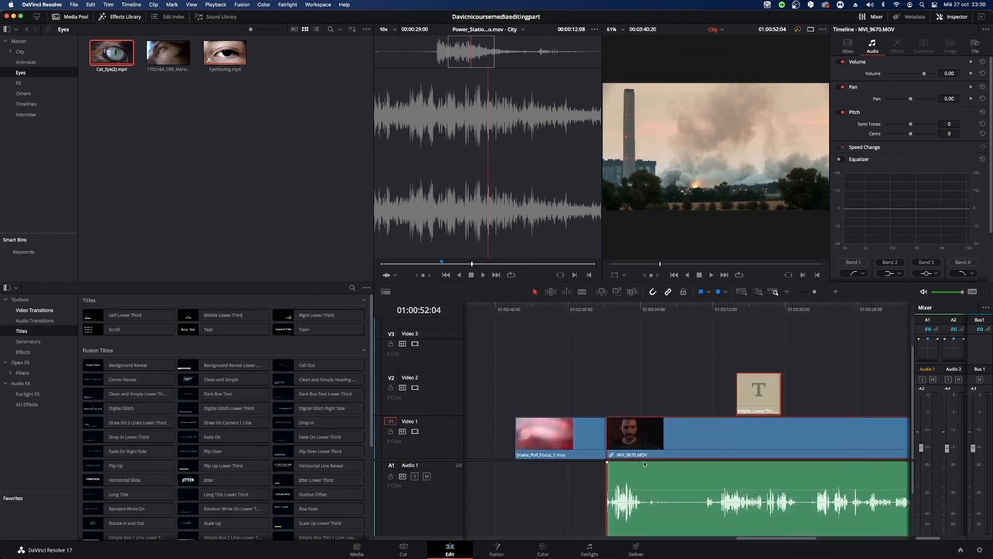
drag(560, 438, 557, 326)
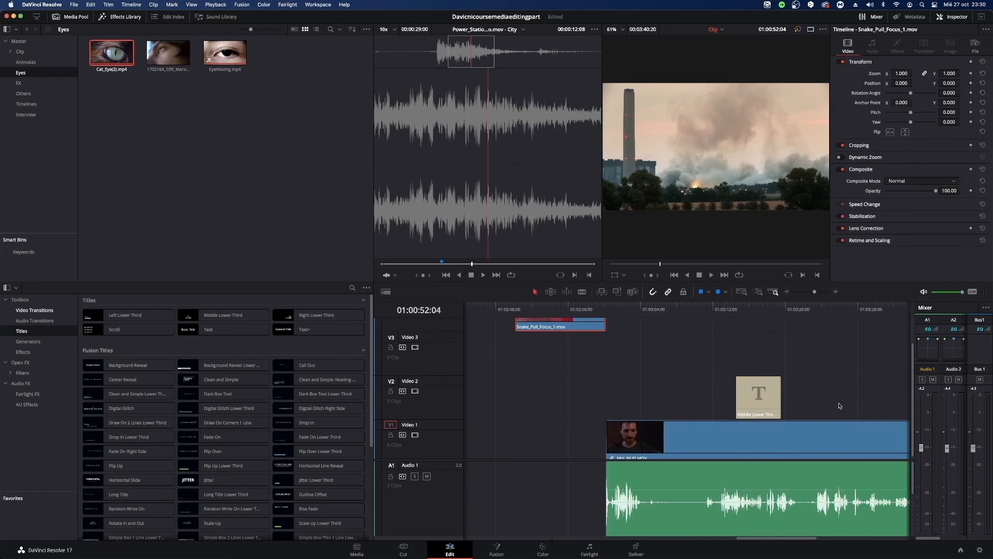
Delete the Video 1 gap between Cat_Eye(2).mp4 and MVI_9670.MOV and move the playhead to the timeline's end.
drag(814, 292, 808, 292)
click(607, 450)
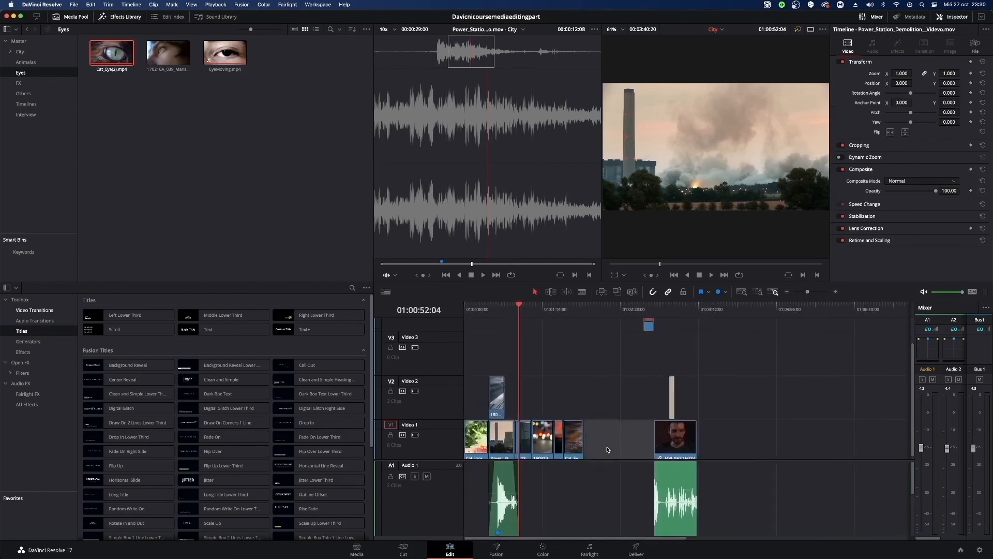
key(BackSpace)
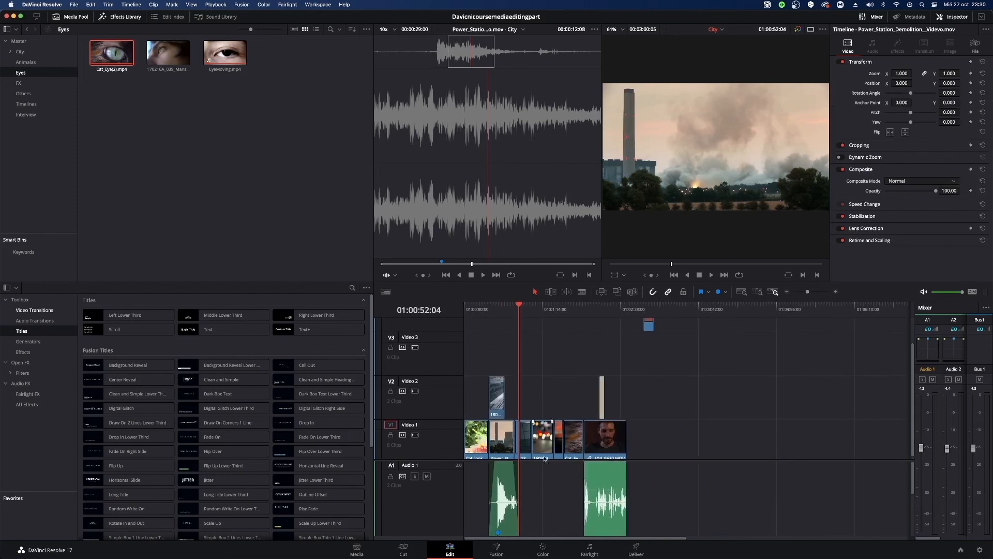
key(End)
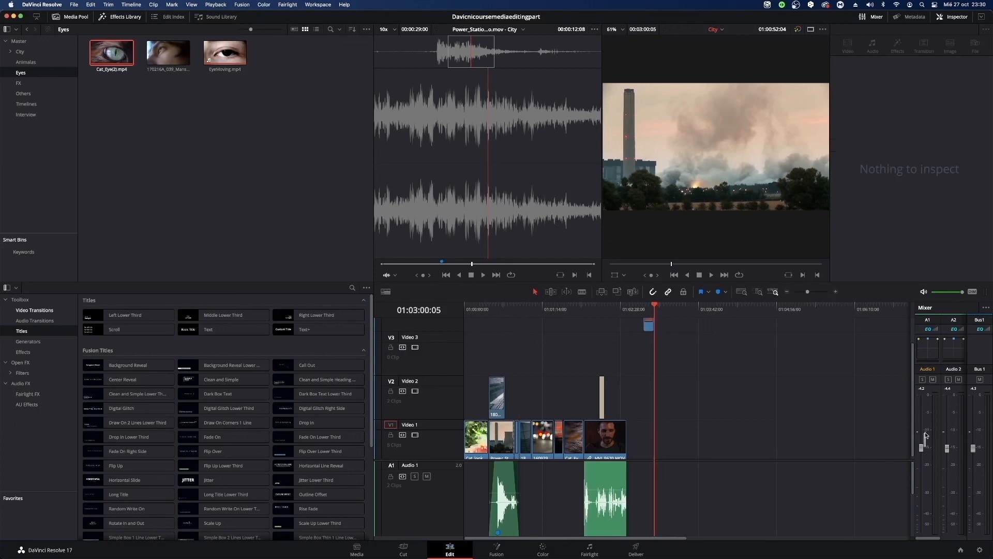
Raise the Audio 1 mixer fader to +10 while playing the power station sound, and move the playhead into the interview clip.
drag(922, 447, 922, 406)
drag(516, 310, 505, 328)
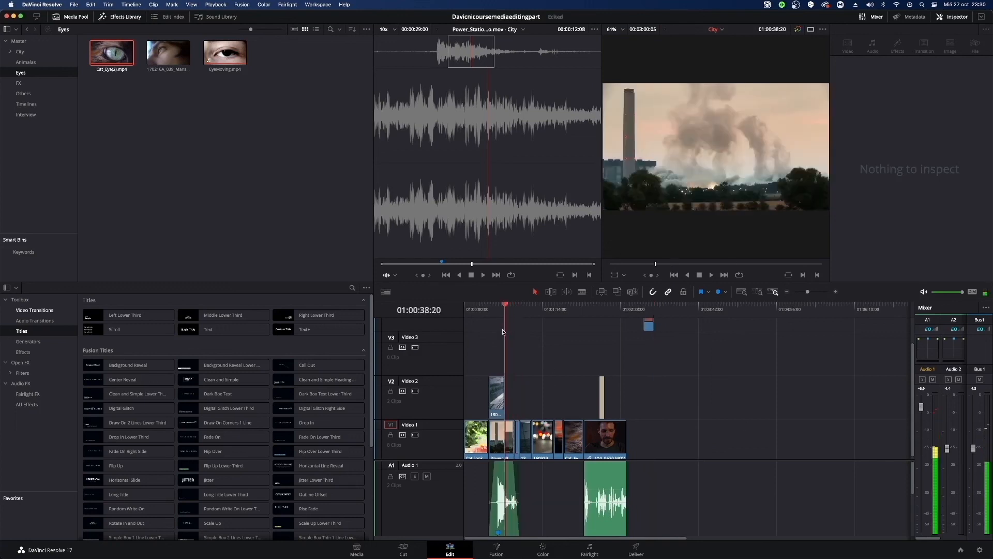
key(space)
key(space)
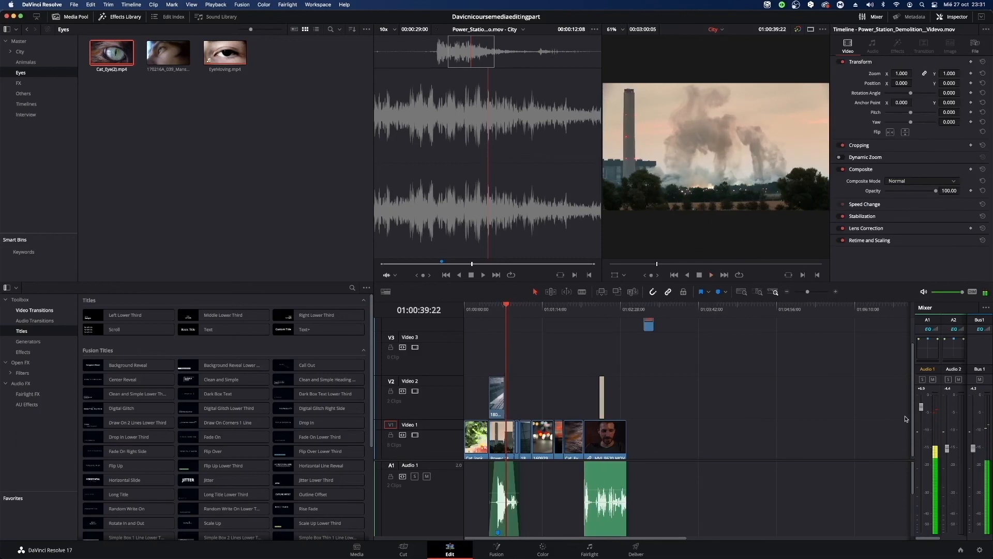
key(space)
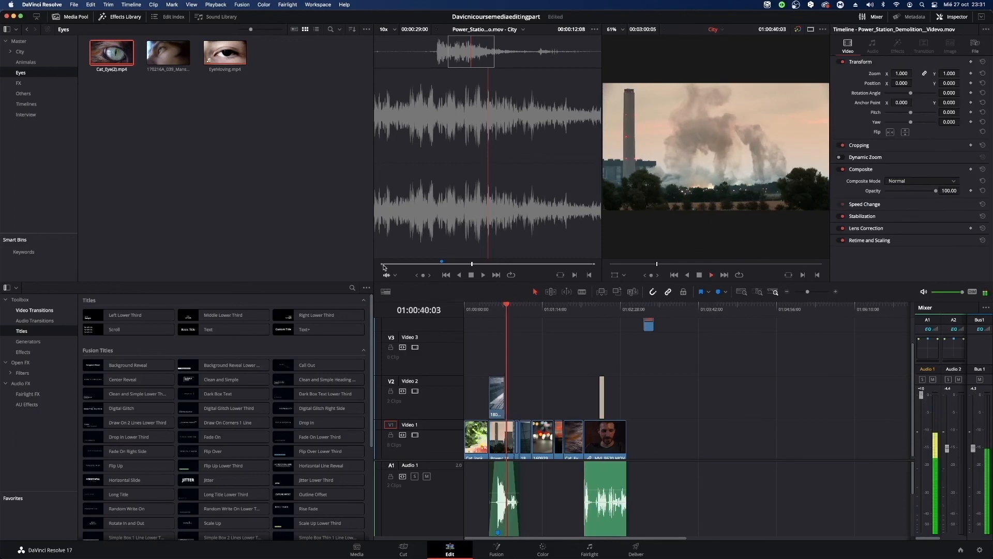
click(604, 310)
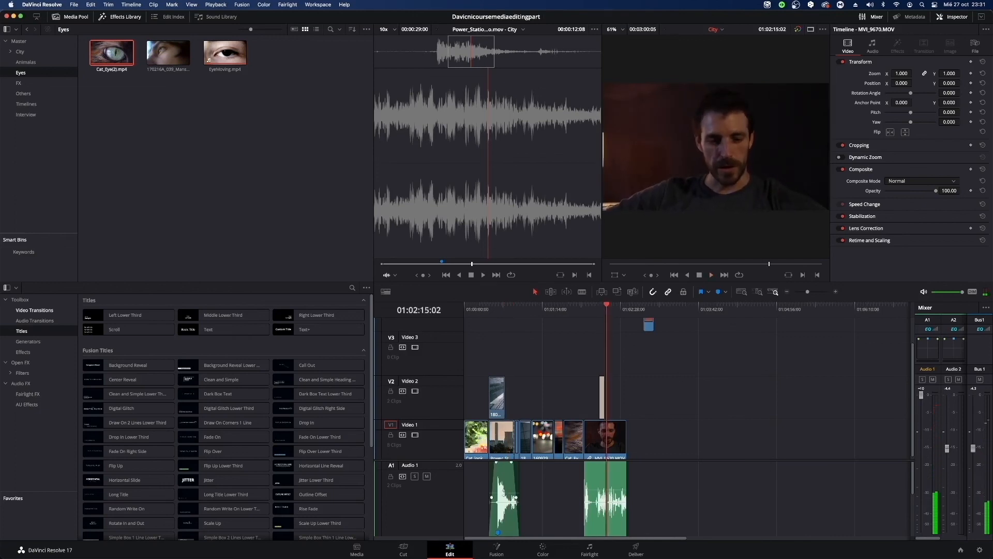
Lower the MVI_9670.MOV audio clip's volume slightly and set the Audio 1 mixer fader to -4.0.
drag(613, 490, 615, 492)
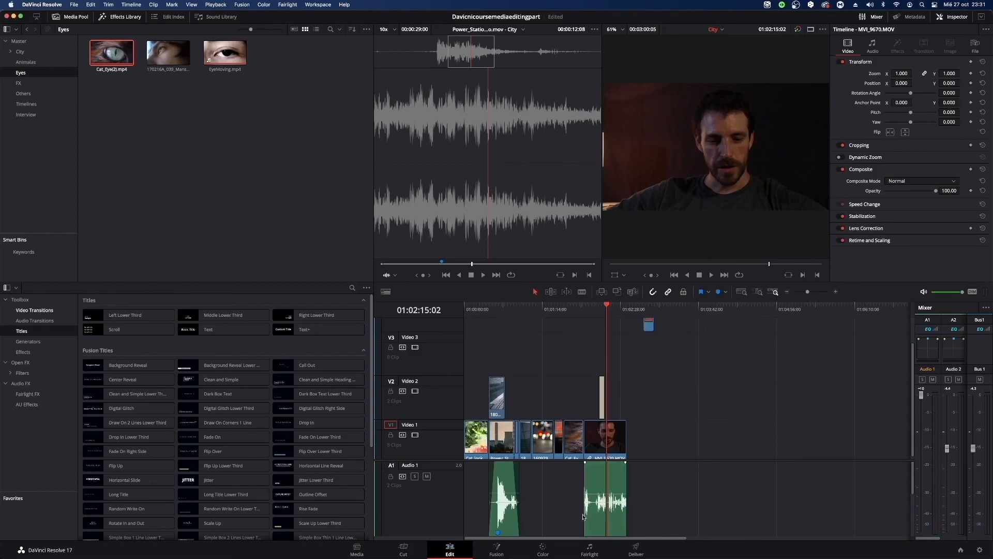
click(602, 494)
click(760, 403)
drag(921, 396, 926, 452)
Enable stacked timelines and compare the filmstrip, thumbnail and simple video track views, returning to thumbnail view.
click(386, 291)
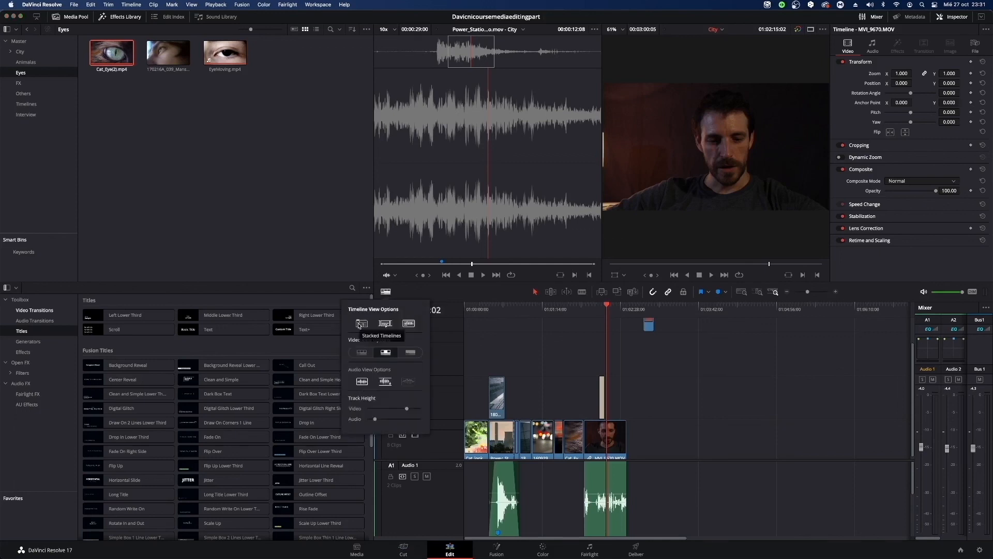
click(361, 324)
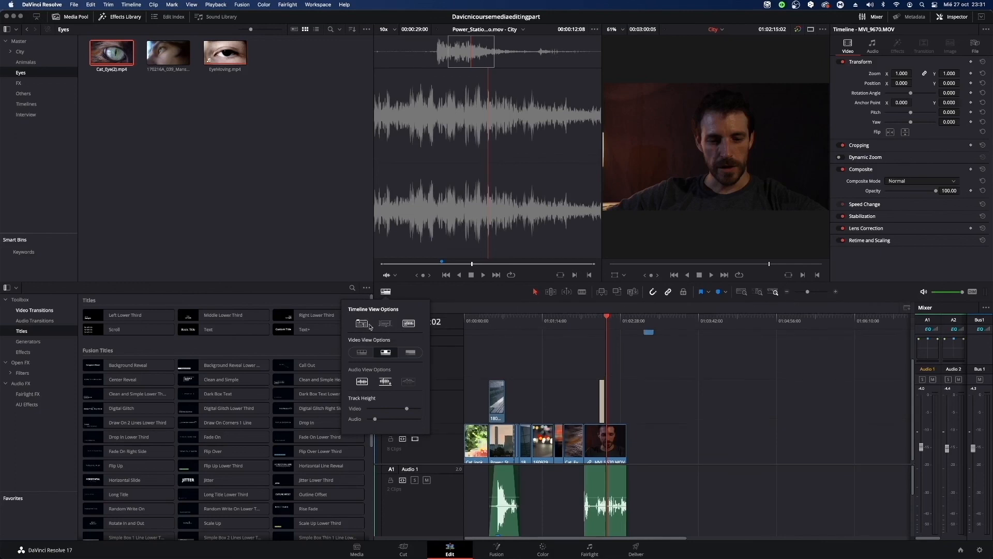
click(361, 355)
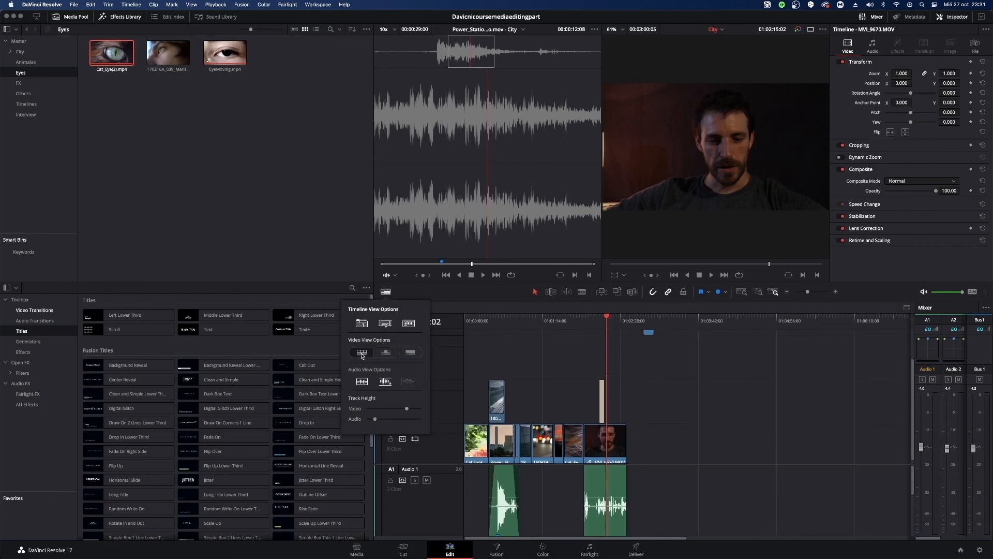
click(386, 354)
click(409, 353)
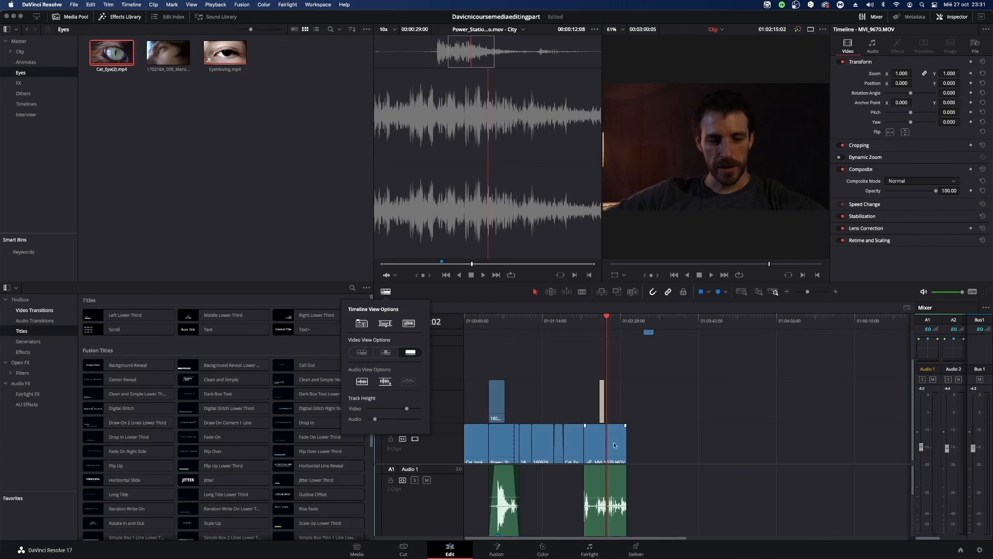
click(392, 356)
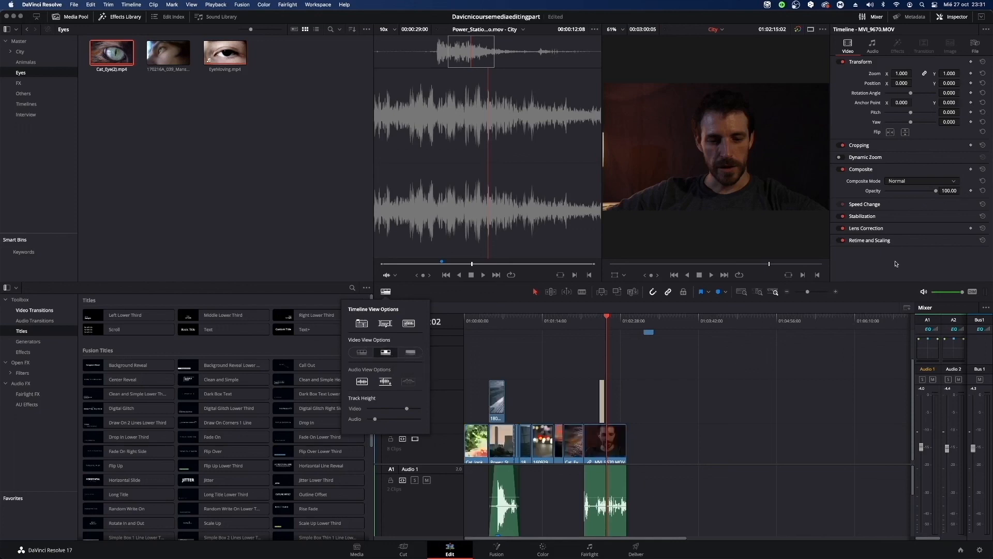
Switch the video tracks to filmstrip view and move the playhead to 01:01:48:06 within the Cat_Eye(2).mp4 clip.
mouse_move(808, 292)
mouse_down()
mouse_move(824, 293)
mouse_move(812, 295)
mouse_up()
click(640, 443)
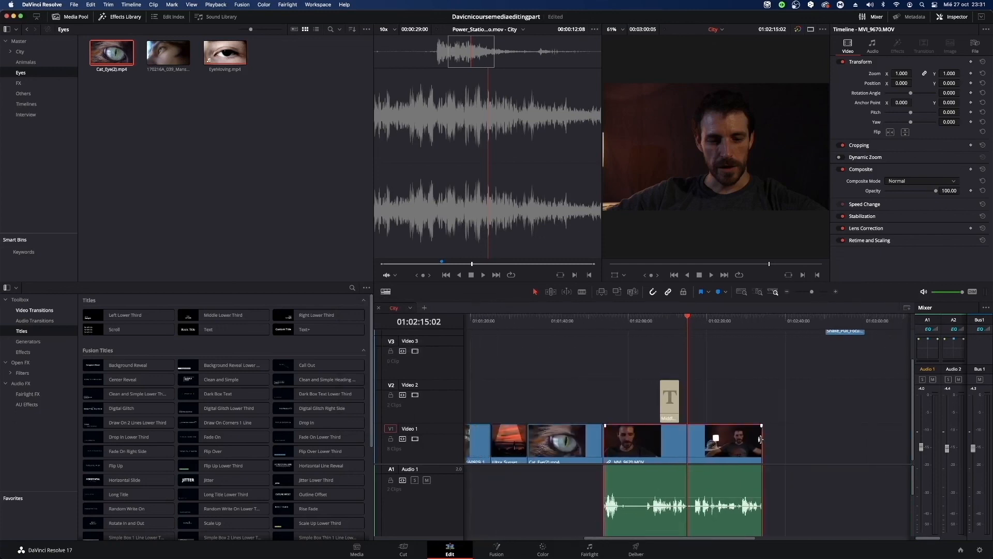
drag(812, 292, 816, 292)
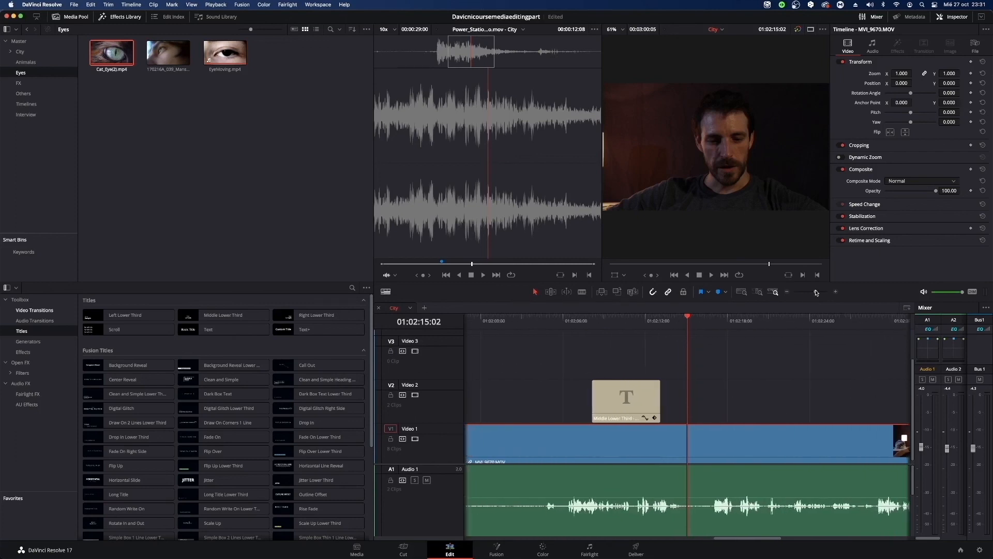
drag(738, 539, 680, 542)
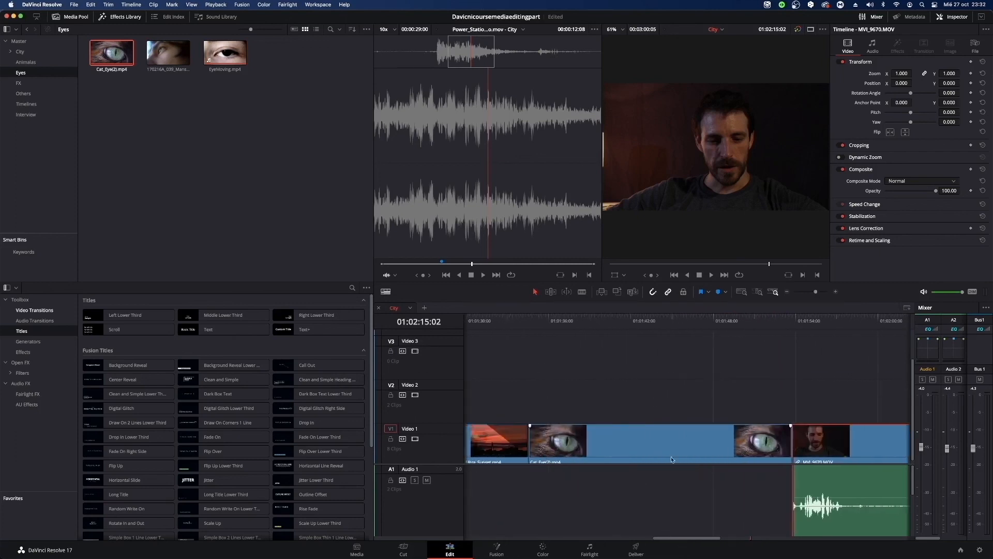
scroll(486, 409, down, 1)
click(386, 292)
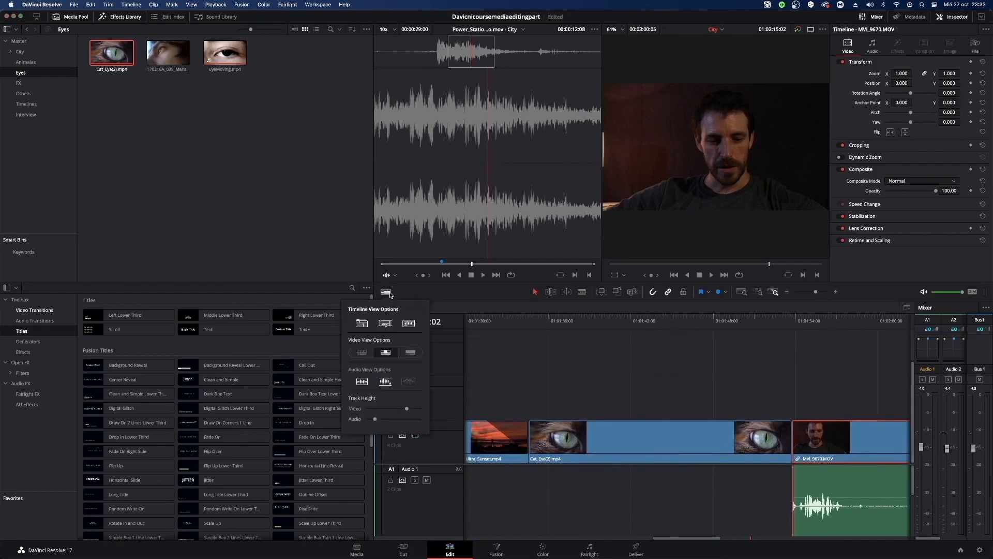
click(360, 352)
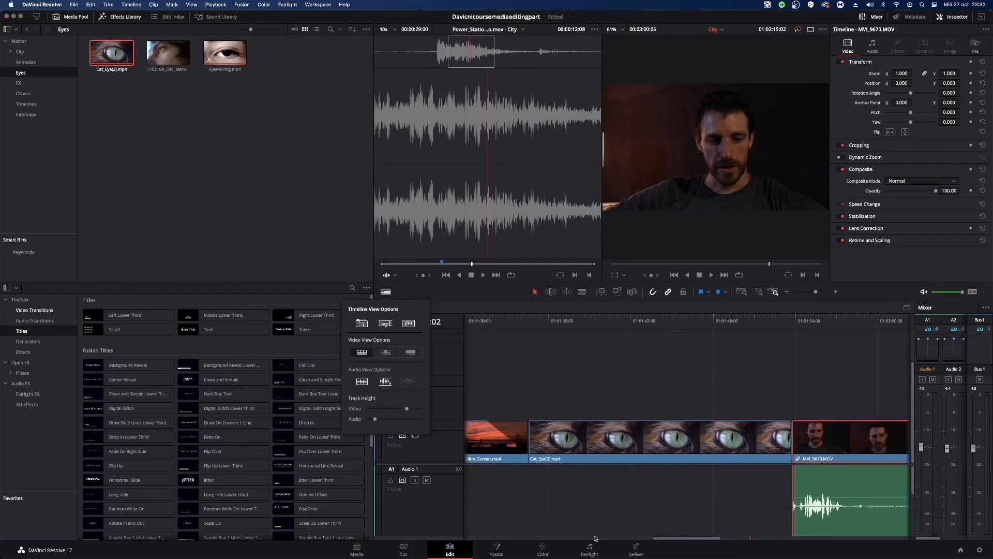
drag(551, 318, 717, 367)
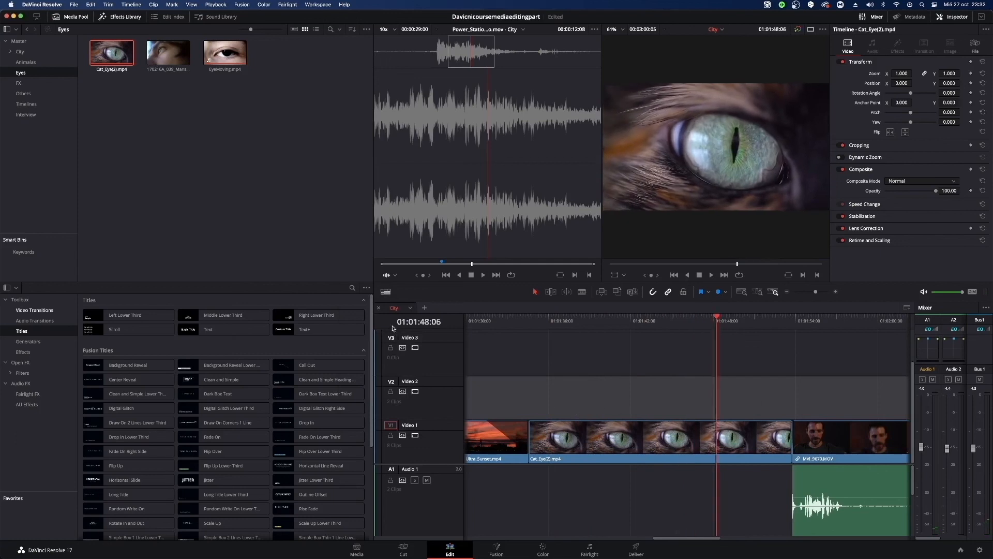
Hide the audio waveforms in the timeline and show them again.
click(386, 292)
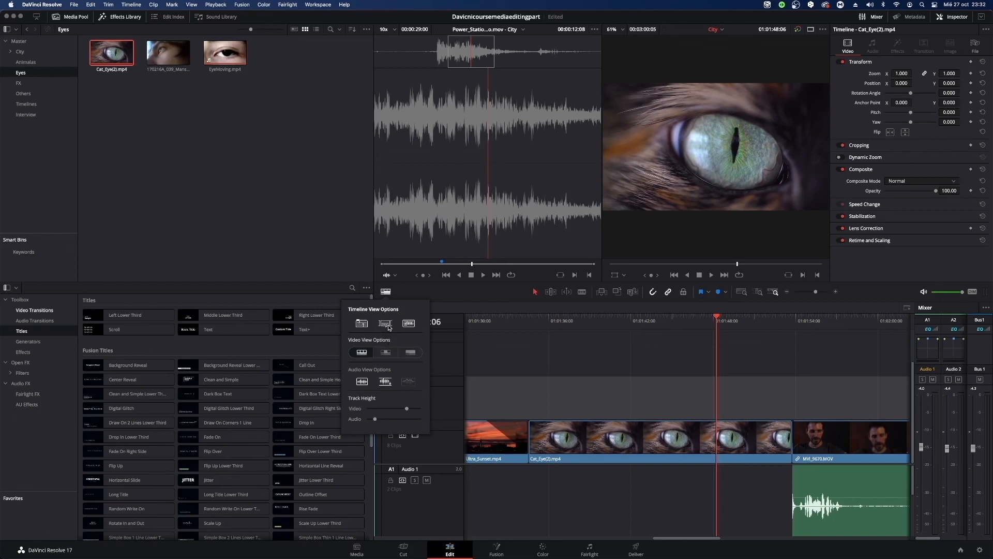
click(386, 323)
click(406, 325)
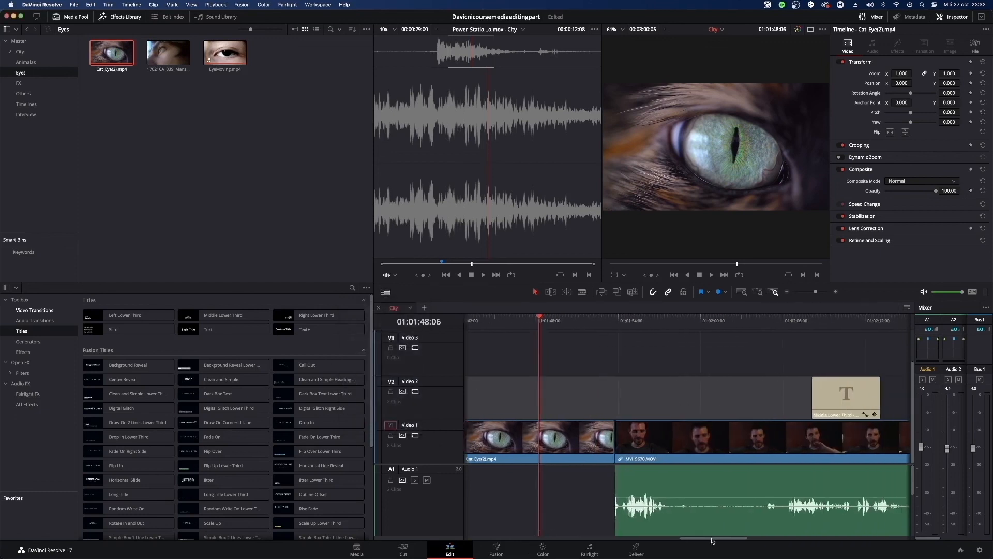
click(385, 292)
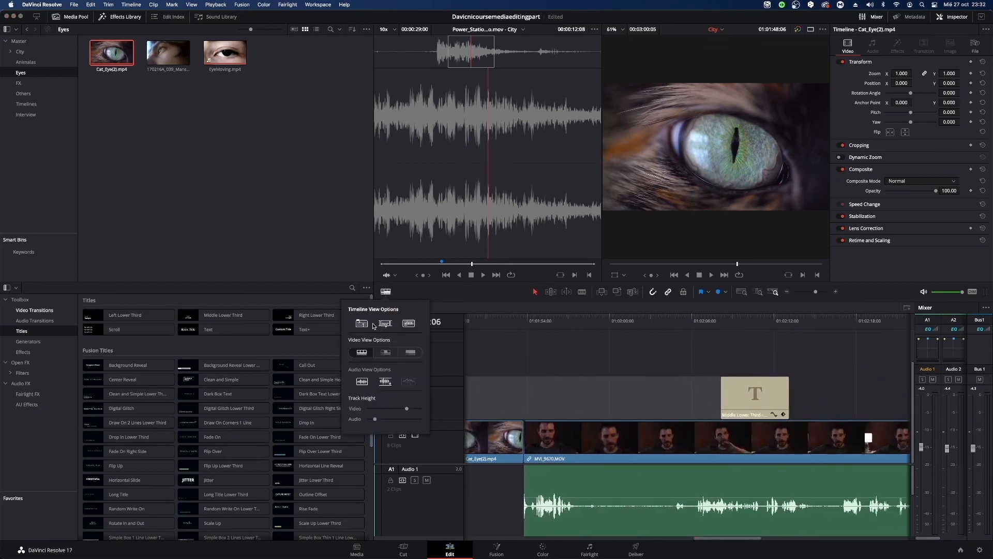
click(406, 326)
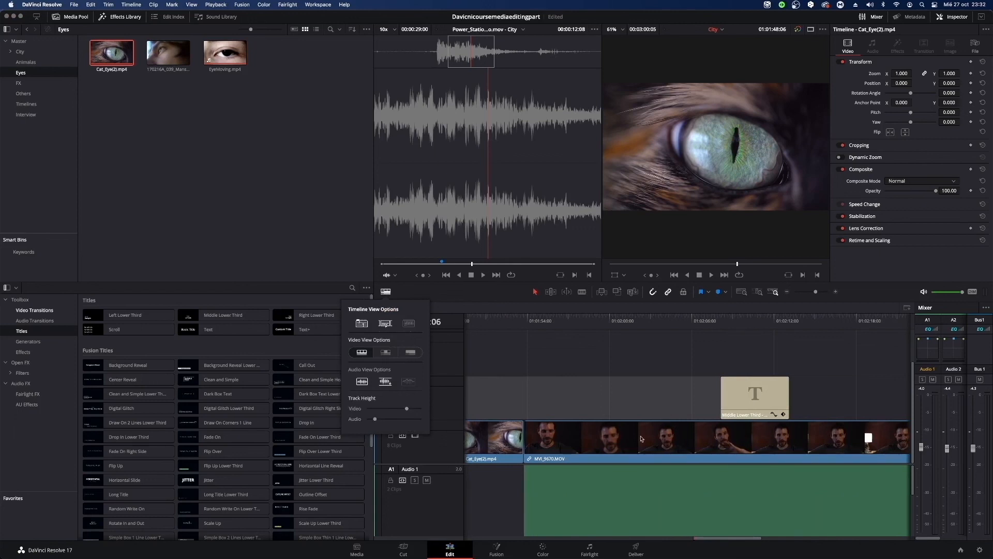
click(407, 324)
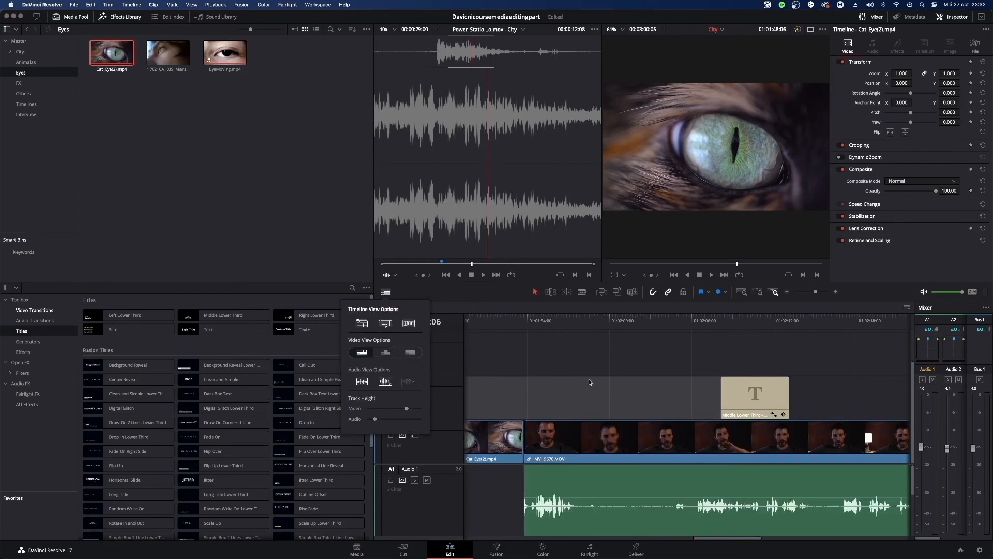
scroll(722, 512, down, 2)
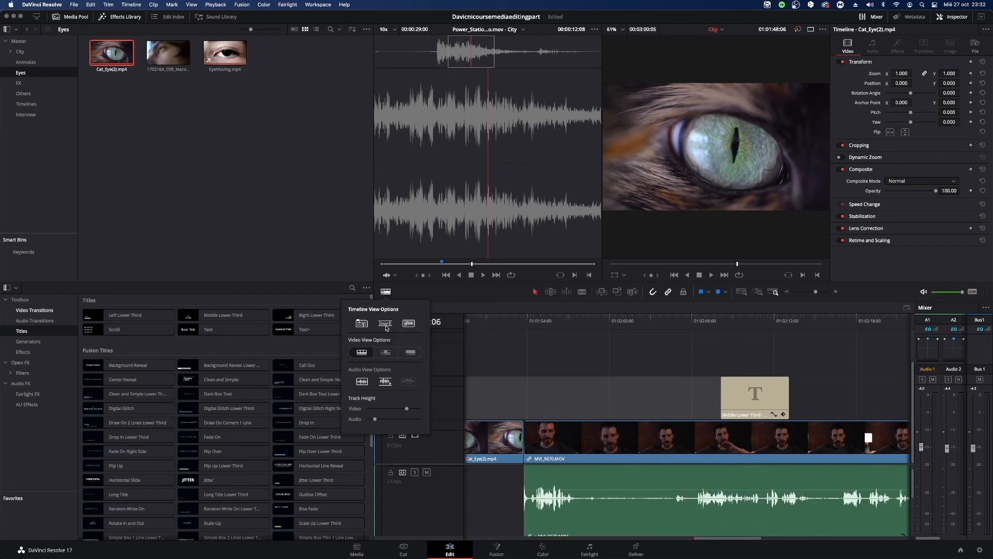
Turn the stacked timelines display off and back on for the City timeline.
click(356, 327)
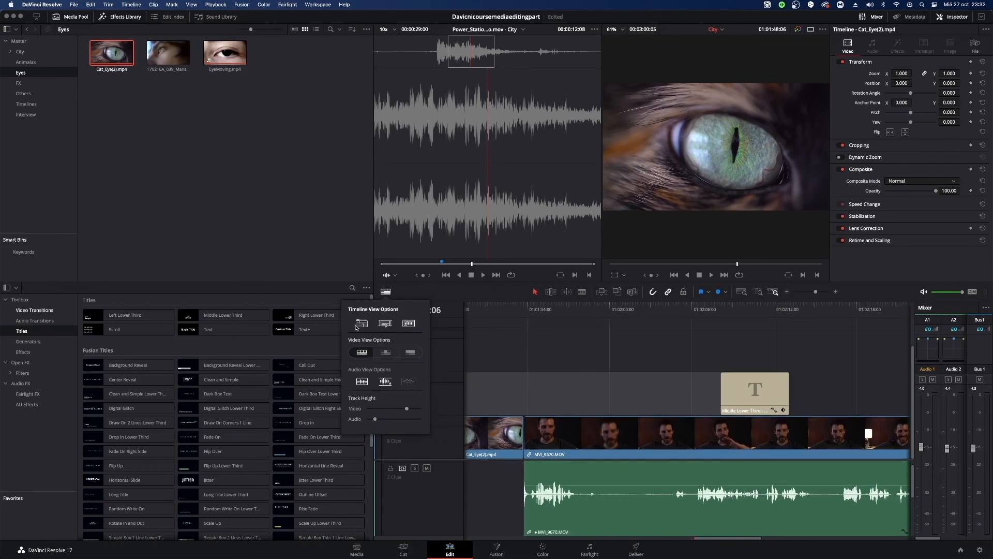
click(385, 291)
click(362, 325)
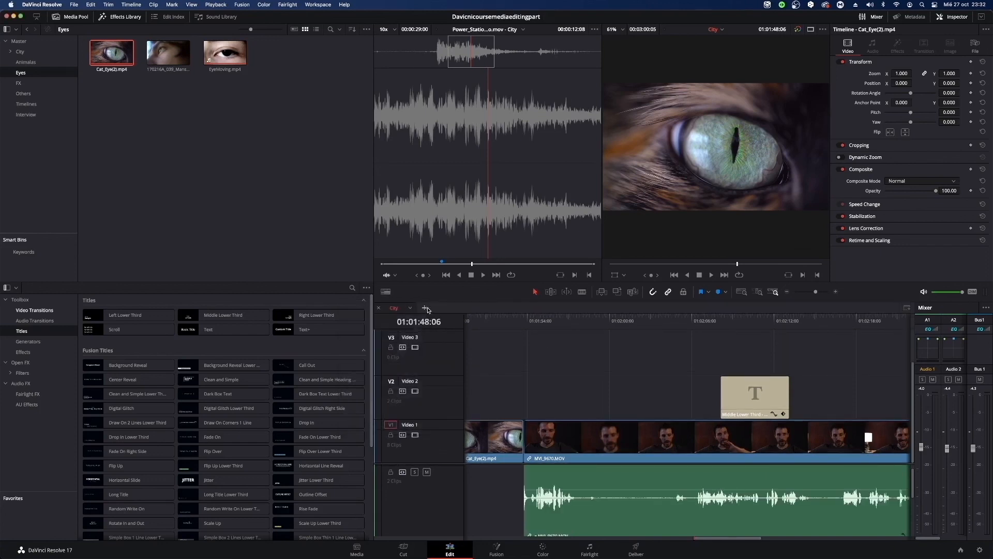
Add an empty timeline tab beside City, toggle the stacked timelines display off and on, and close the empty tab.
click(424, 308)
click(385, 291)
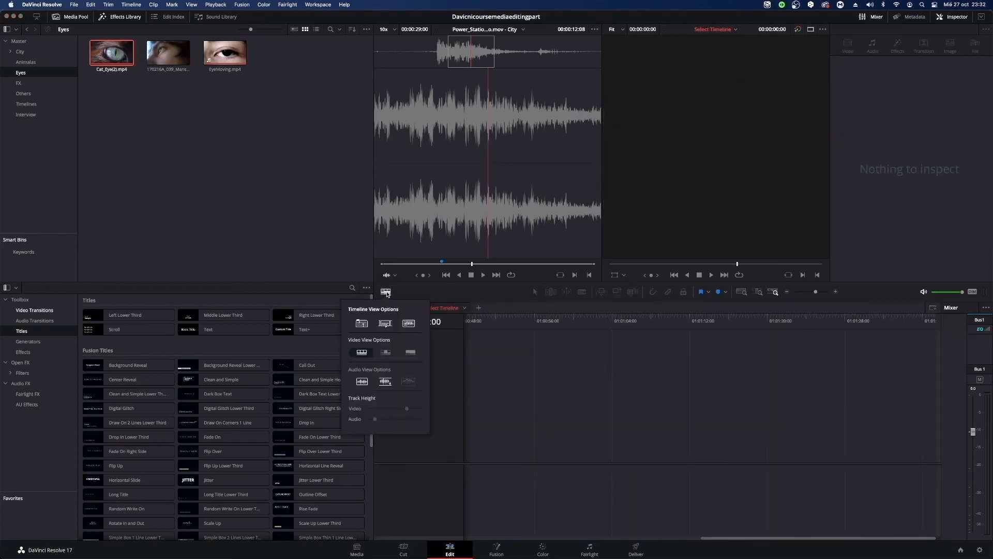
click(361, 324)
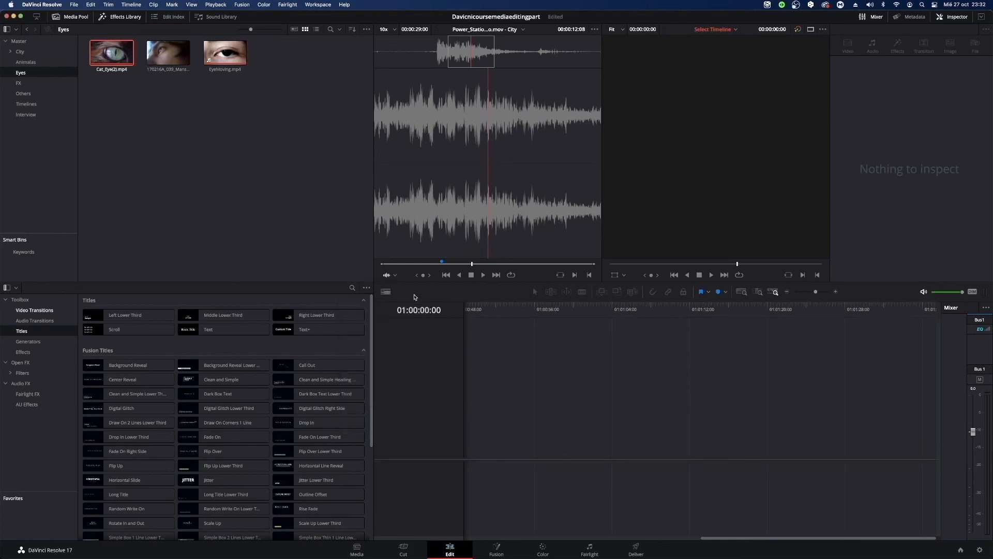
click(386, 291)
click(361, 324)
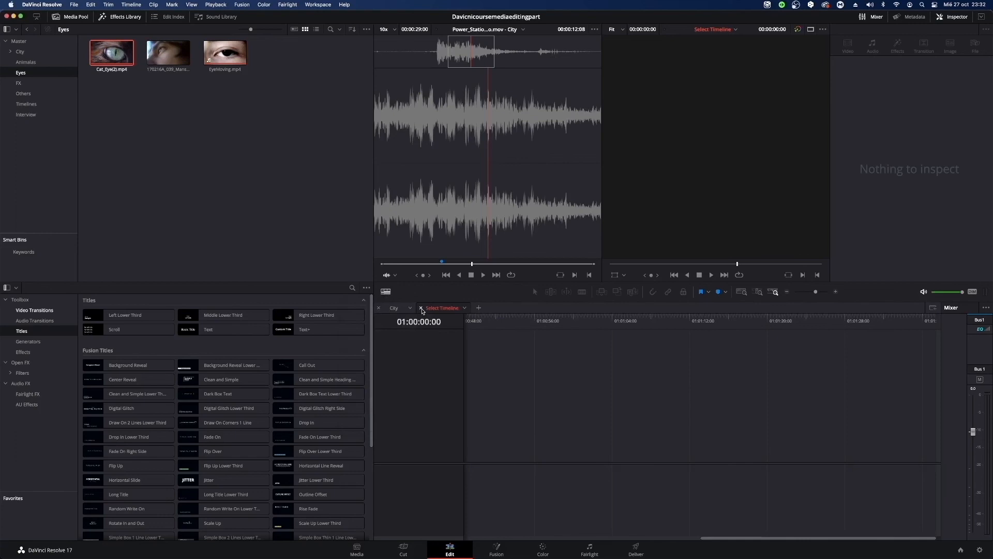
click(421, 308)
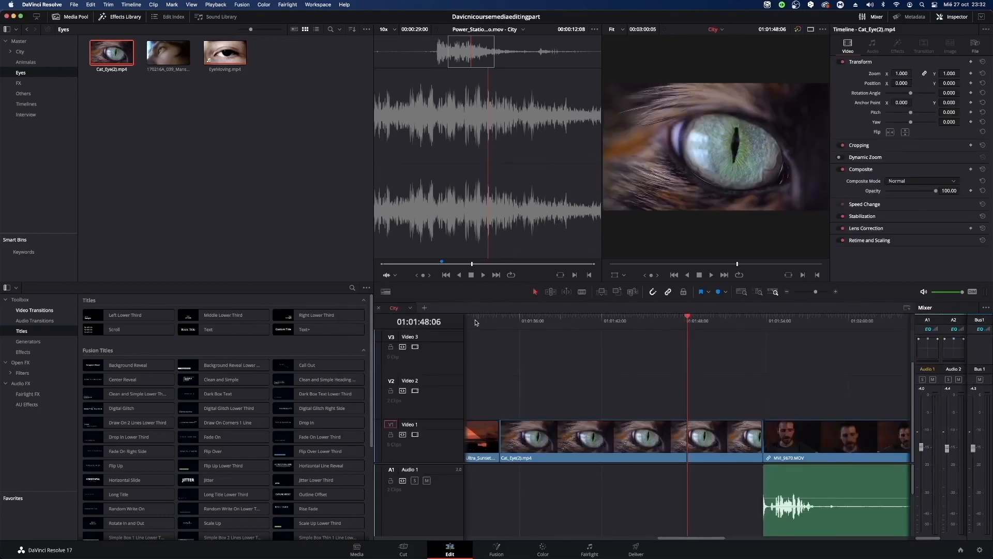
Create a new timeline in an additional tab from the 170216A_039_MansEye1_1080p.mp4 clip in the Eyes bin.
click(424, 308)
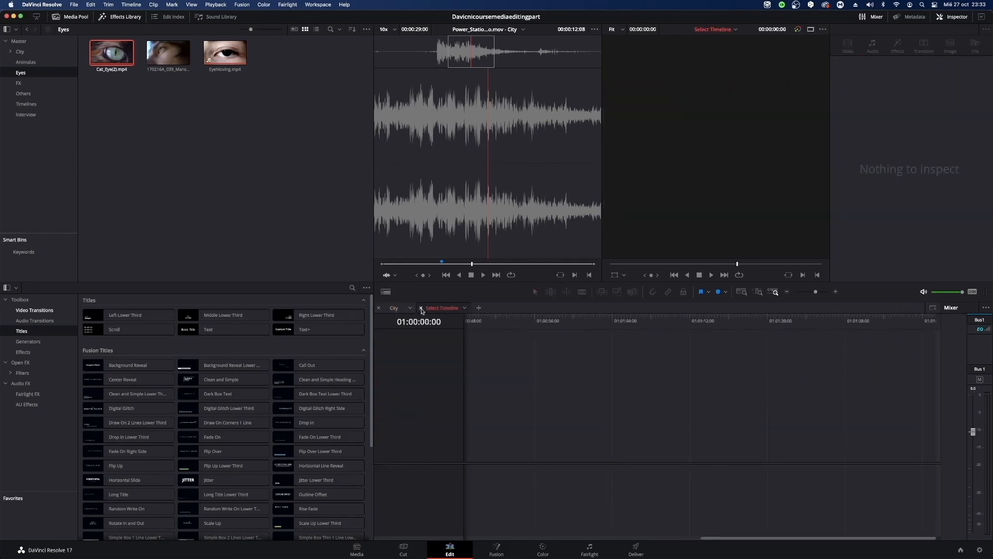
click(118, 54)
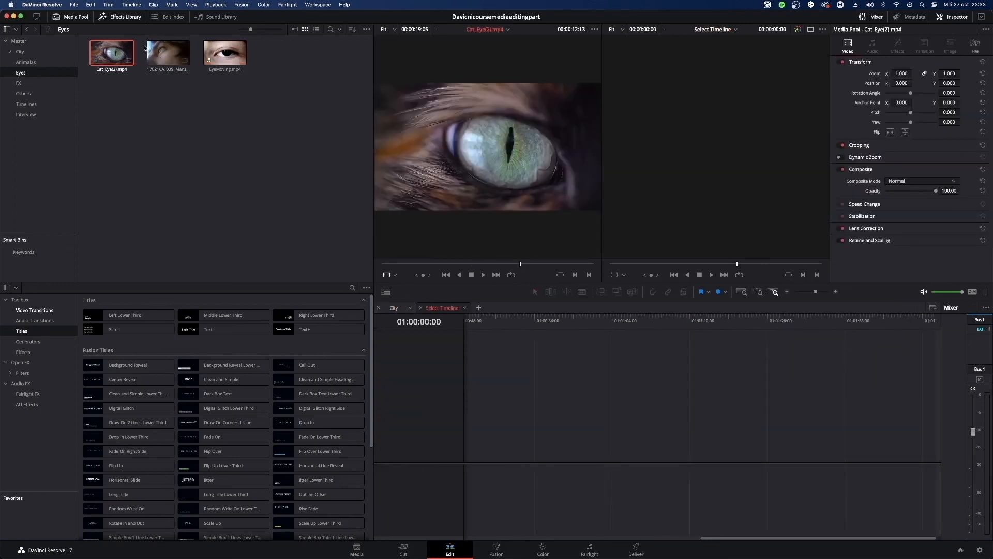
drag(167, 54, 463, 425)
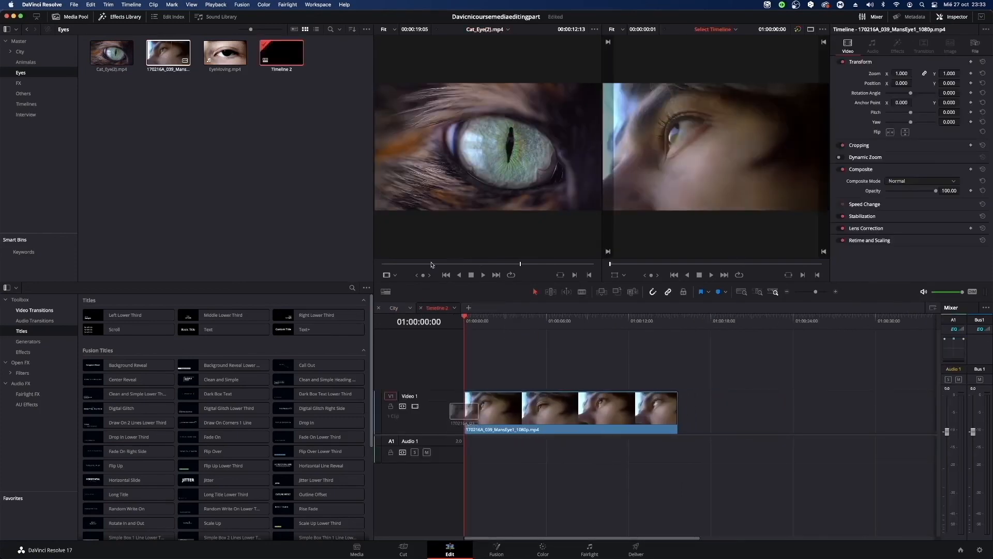
Delete Timeline 2 from the Eyes bin and confirm its removal.
right_click(279, 63)
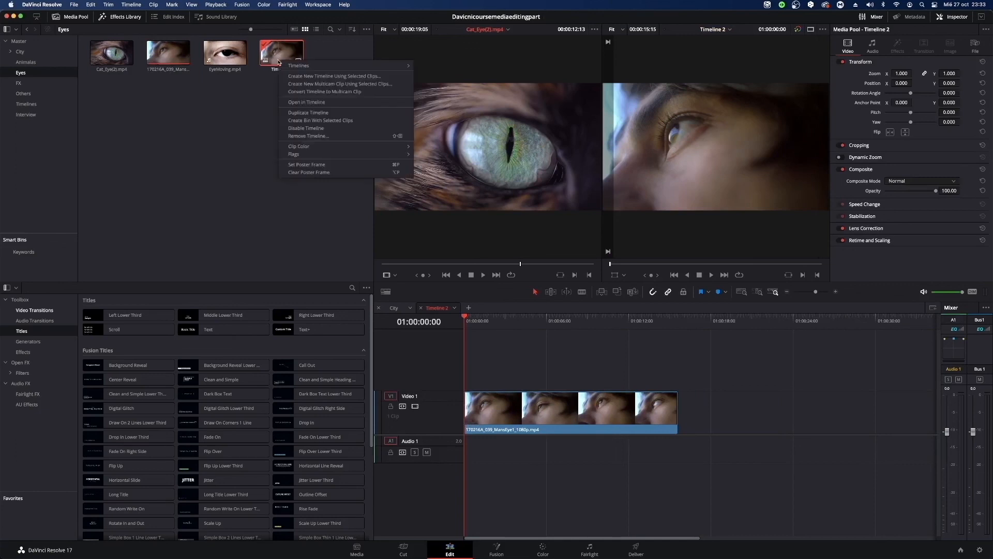
click(254, 122)
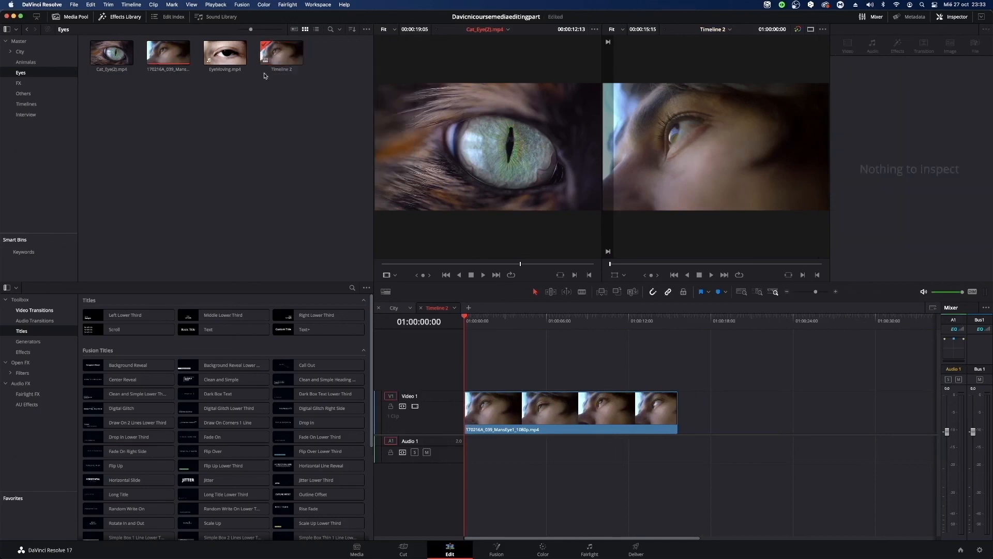
key(Delete)
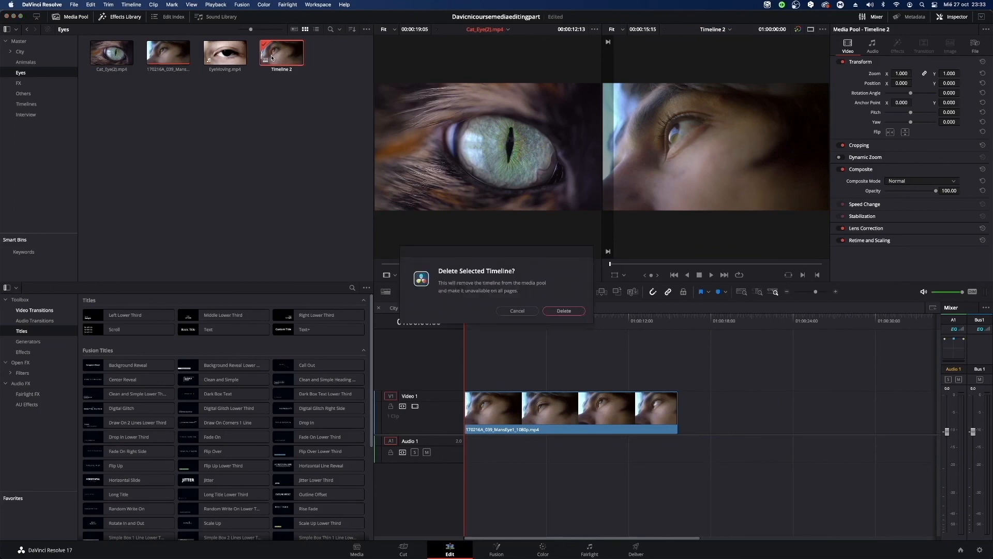
click(564, 311)
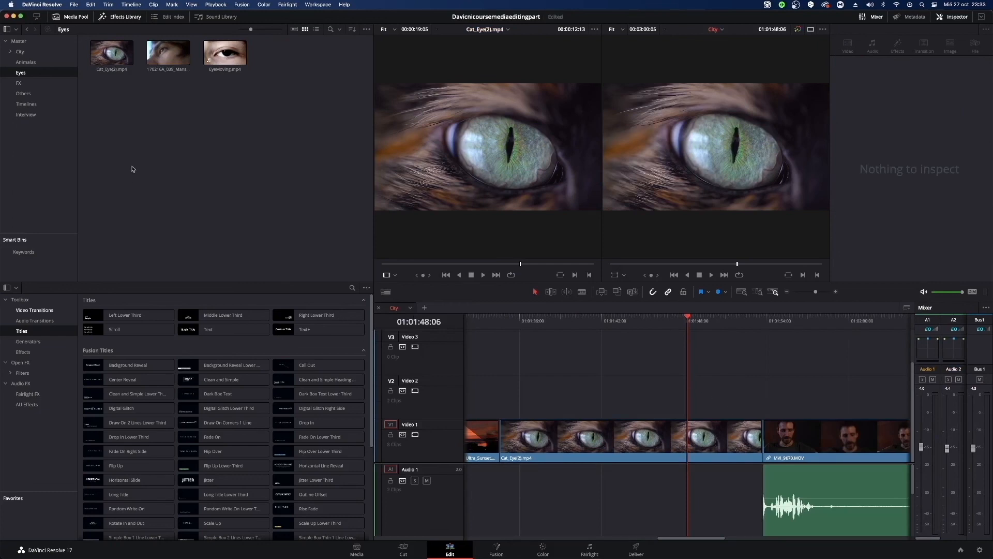
Duplicate the City timeline in the Timelines bin.
click(21, 42)
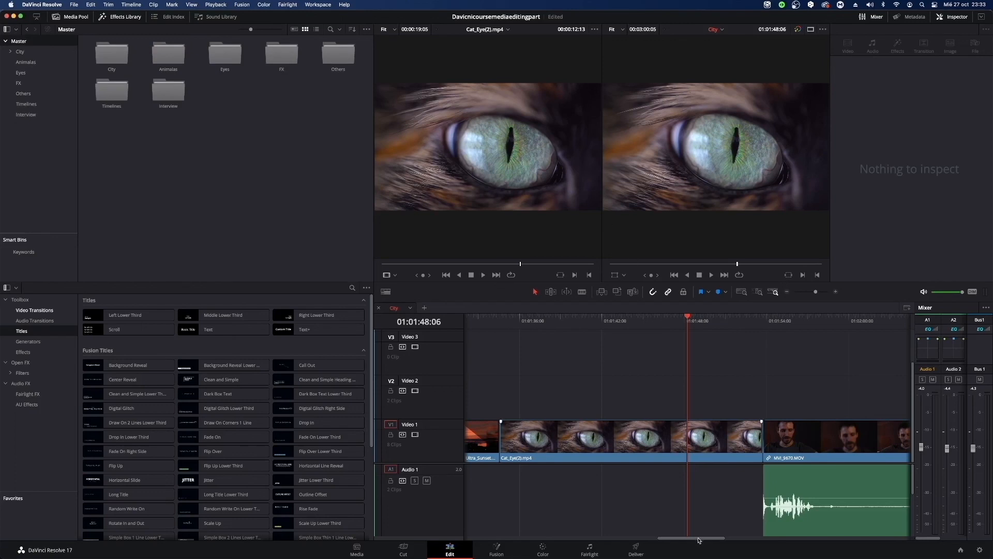
drag(703, 539, 511, 530)
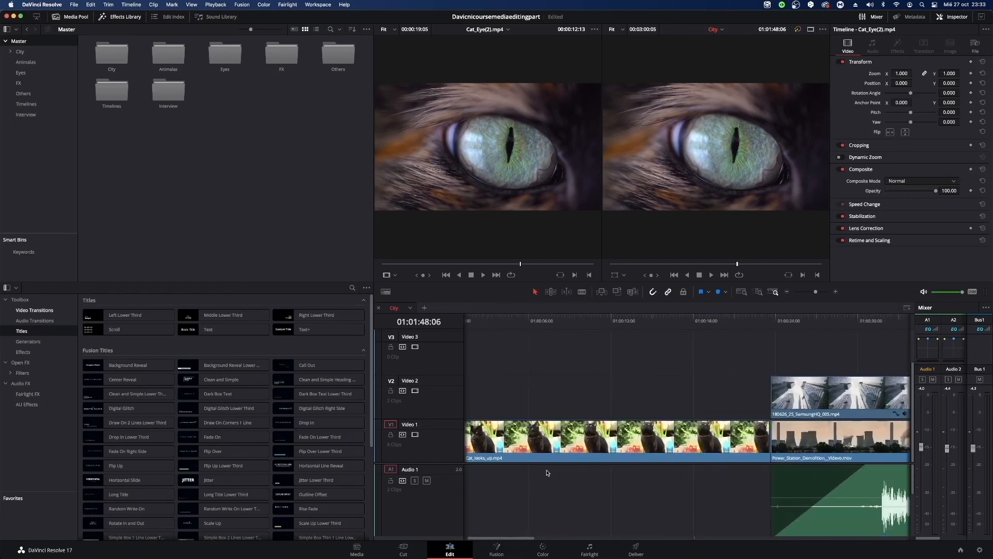
drag(531, 541, 691, 535)
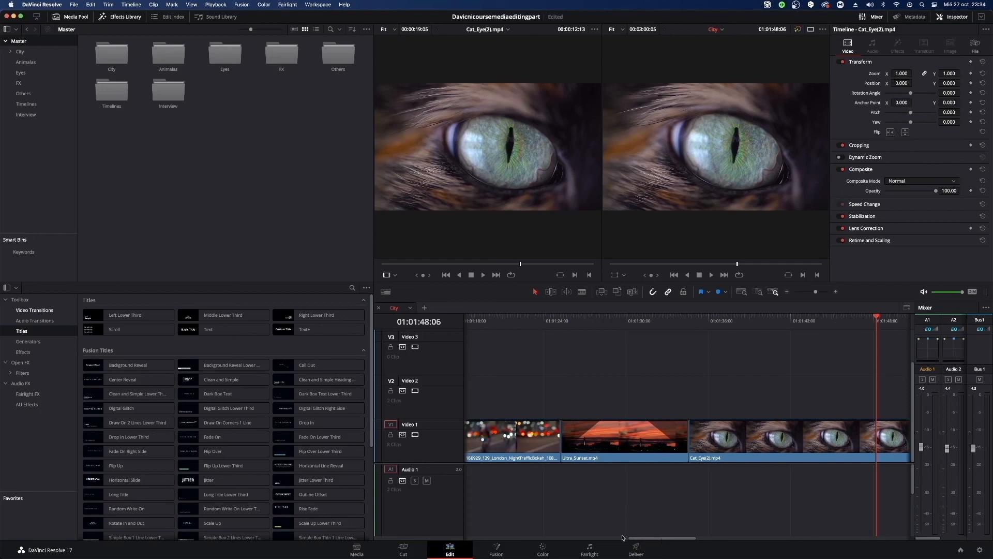
click(26, 104)
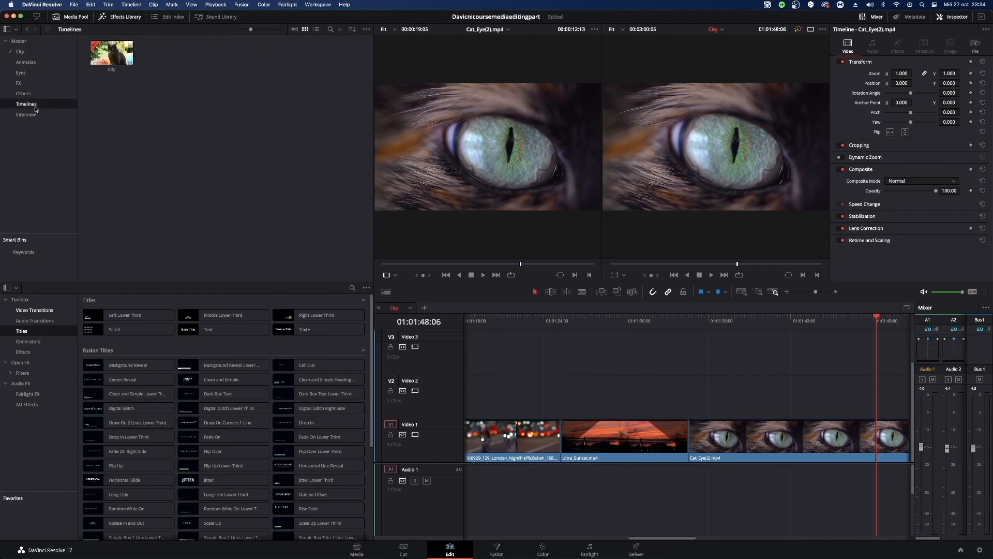
right_click(107, 54)
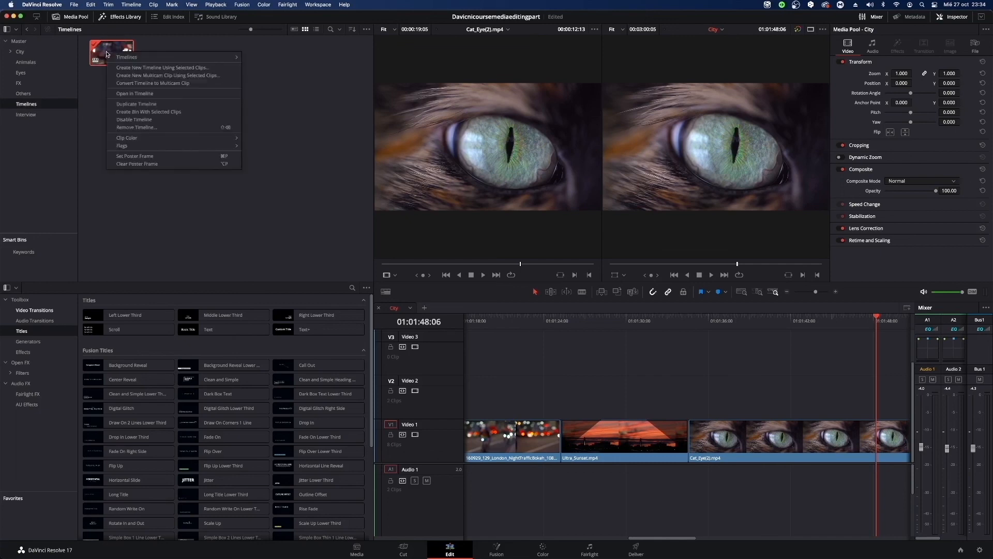
click(154, 104)
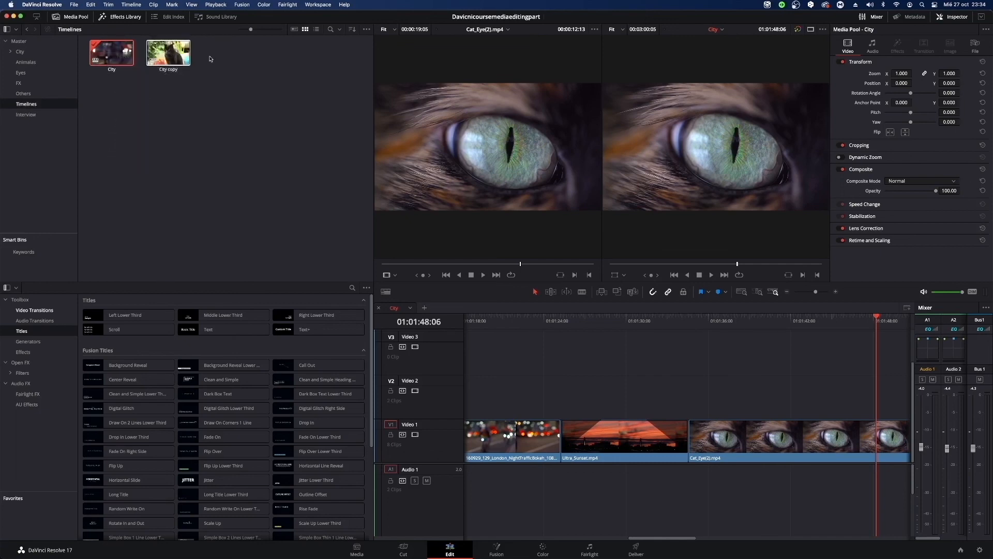
Open the City copy timeline and trim away roughly the first half of the Cat_Eye(2).mp4 clip.
click(170, 70)
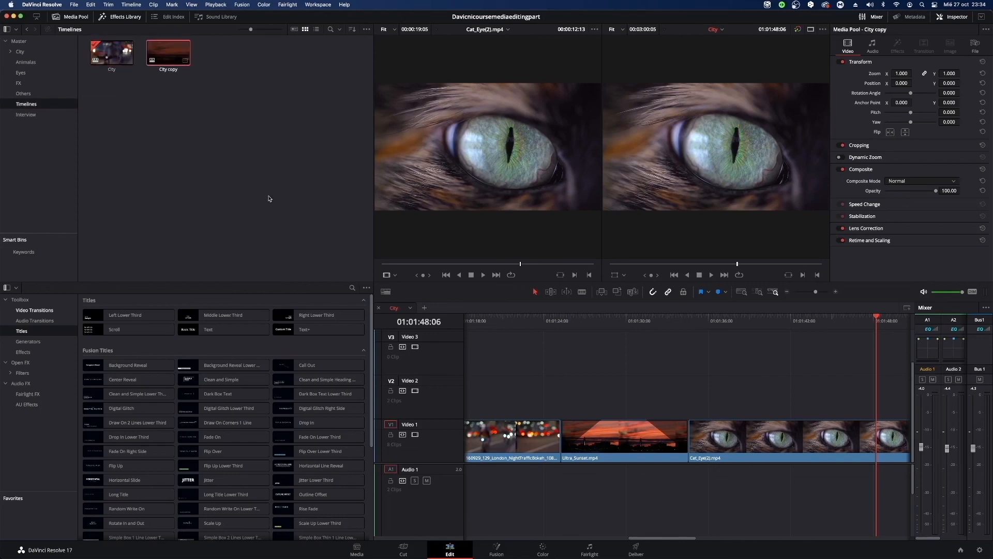
double_click(173, 60)
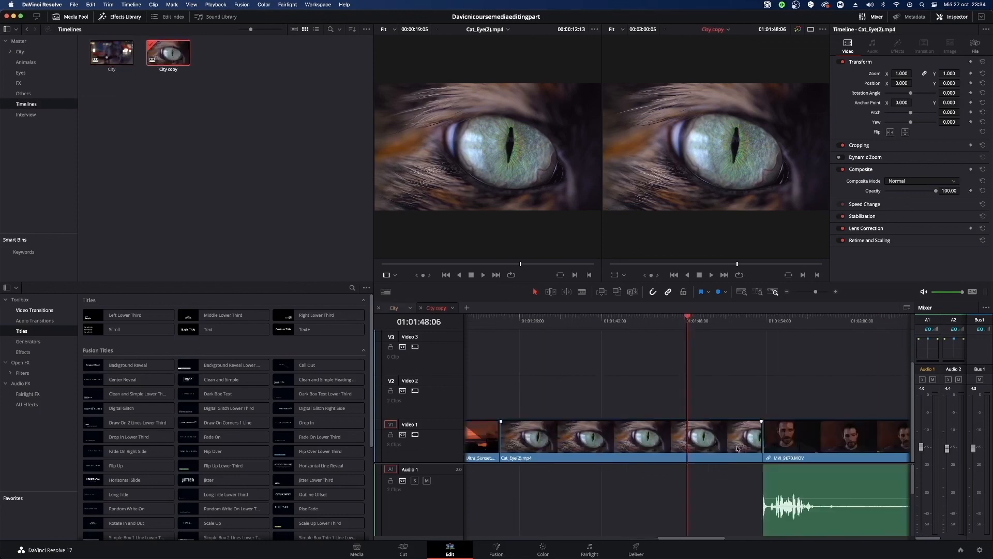
click(668, 432)
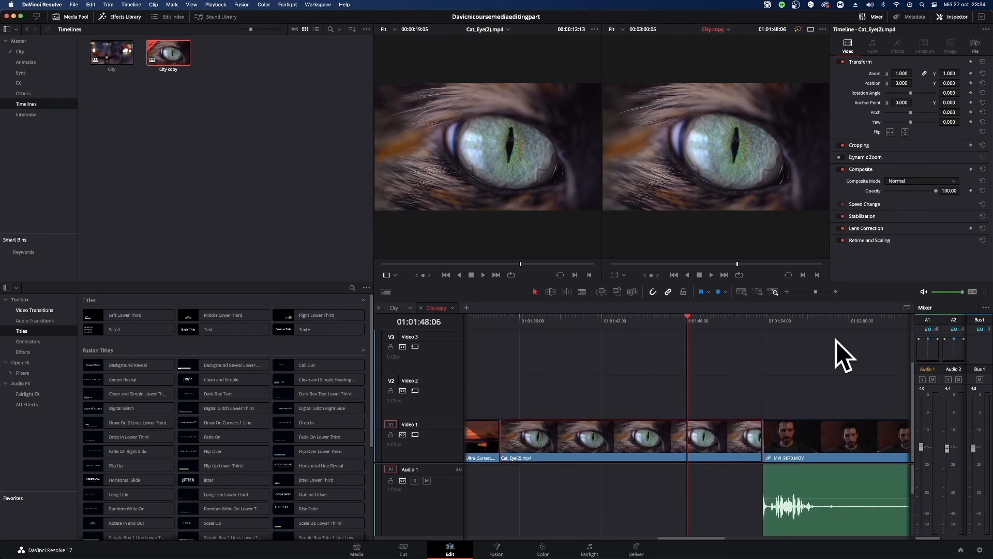
drag(499, 433, 625, 433)
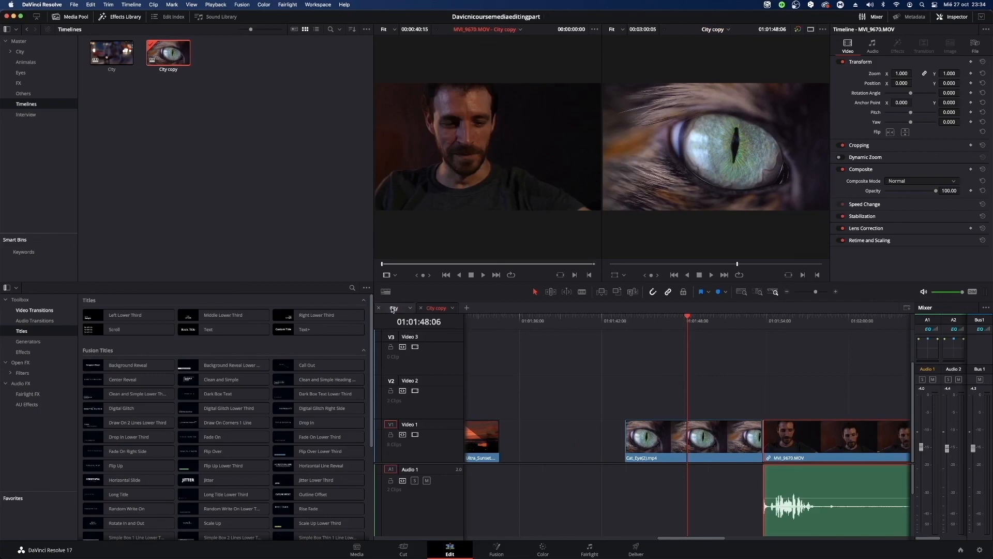
Compare the eye clip in the City timeline with the trimmed version in City copy, and close the City copy tab.
key(super+z)
drag(600, 327, 643, 337)
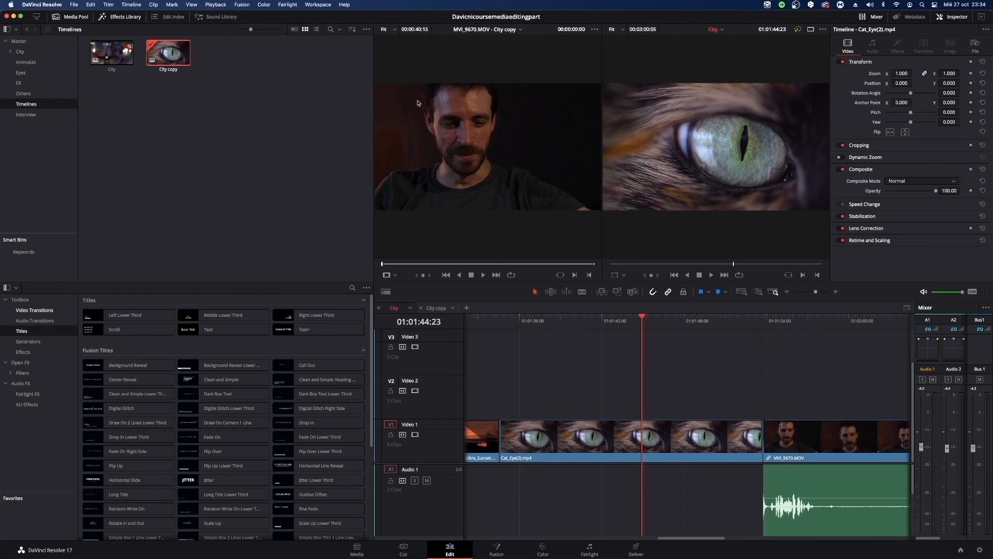
double_click(152, 47)
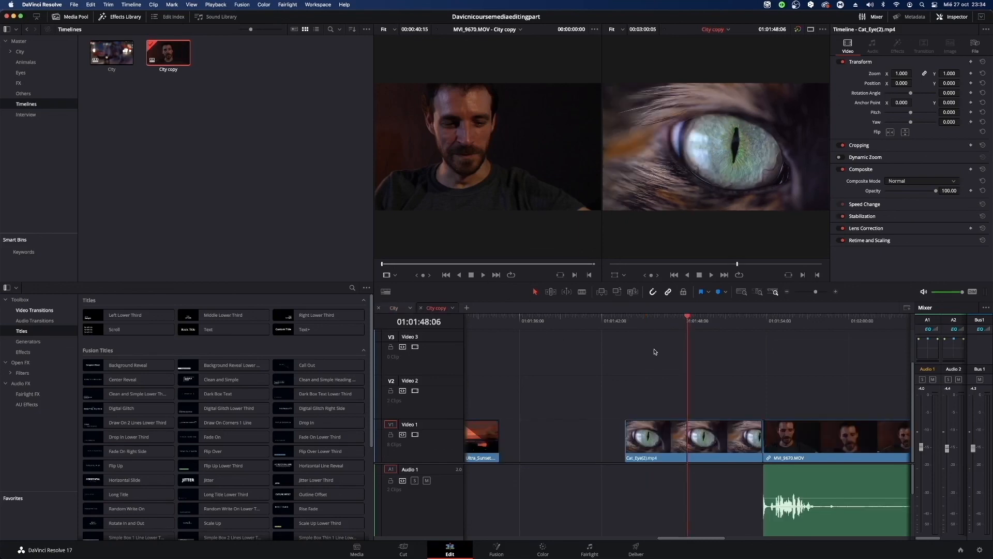
click(420, 308)
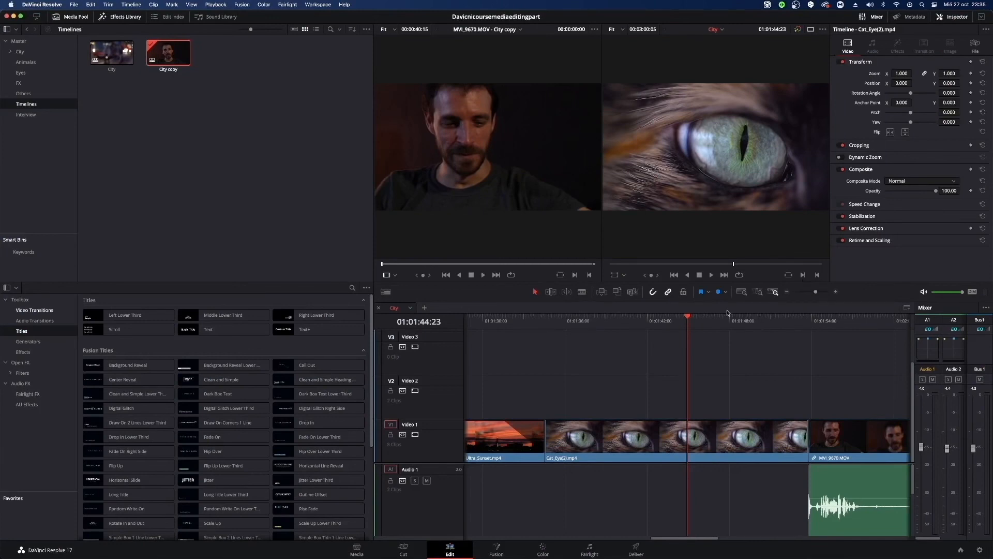
Place EyeMoving.mp4 from the Eyes bin on Video 2 above the Cat_Eye(2).mp4 clip in the City timeline.
drag(693, 319, 631, 318)
click(663, 430)
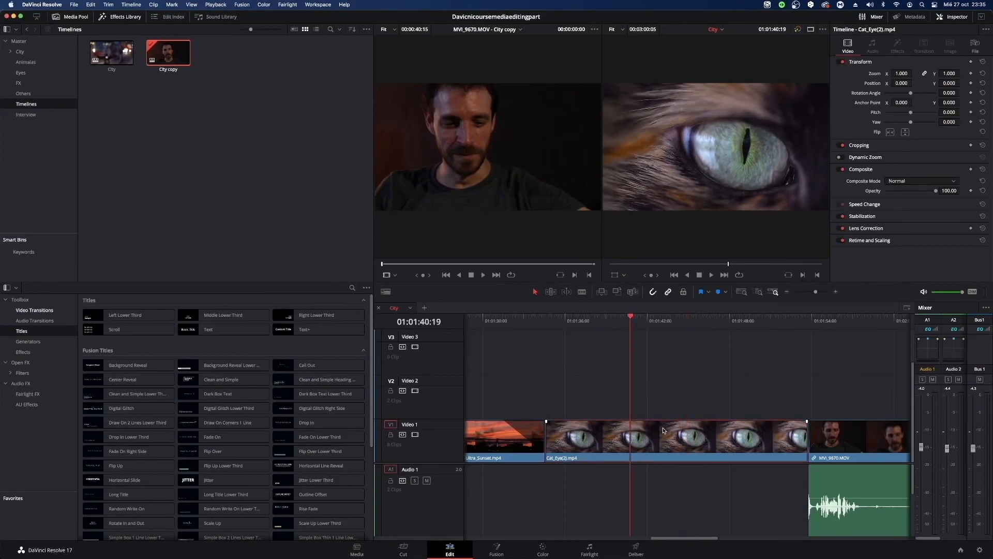
click(23, 73)
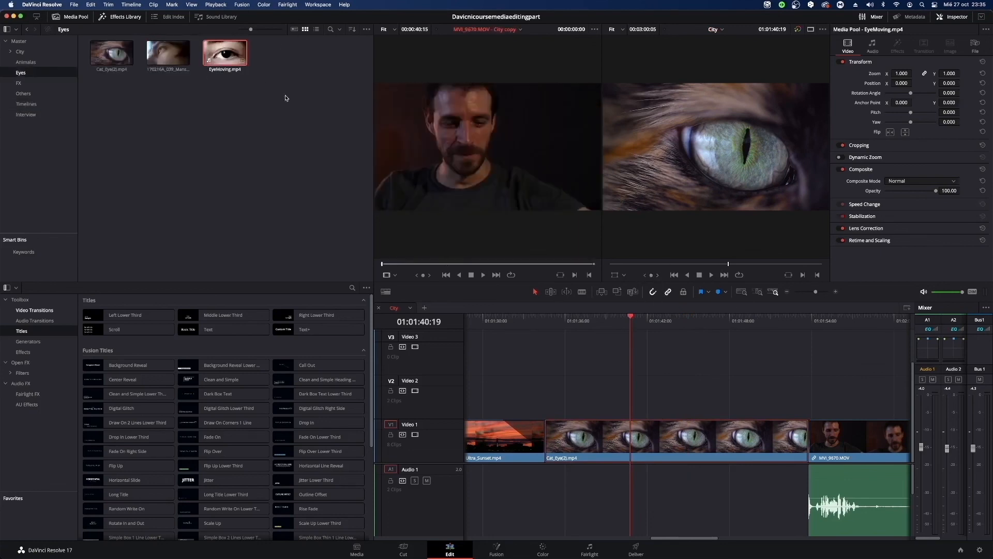
click(237, 66)
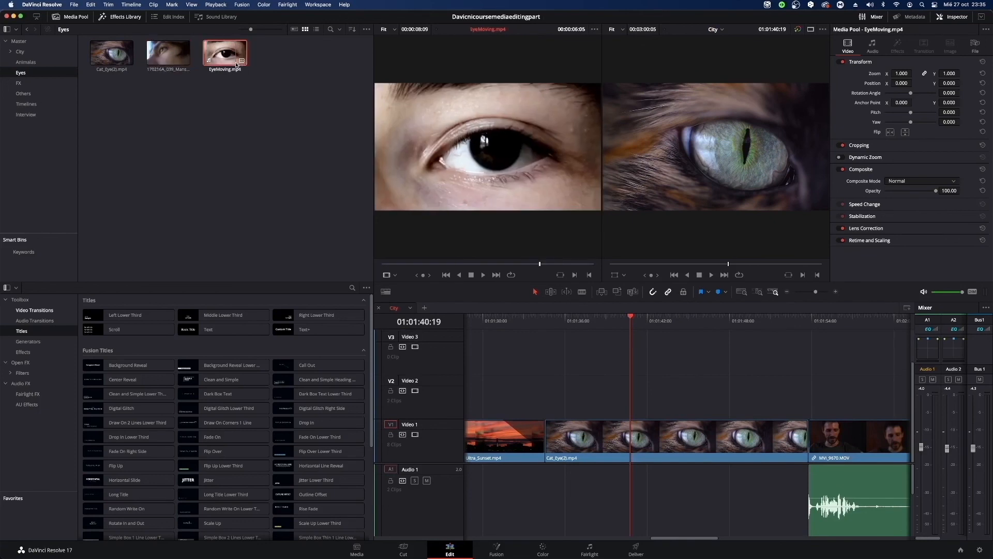
drag(237, 65, 579, 398)
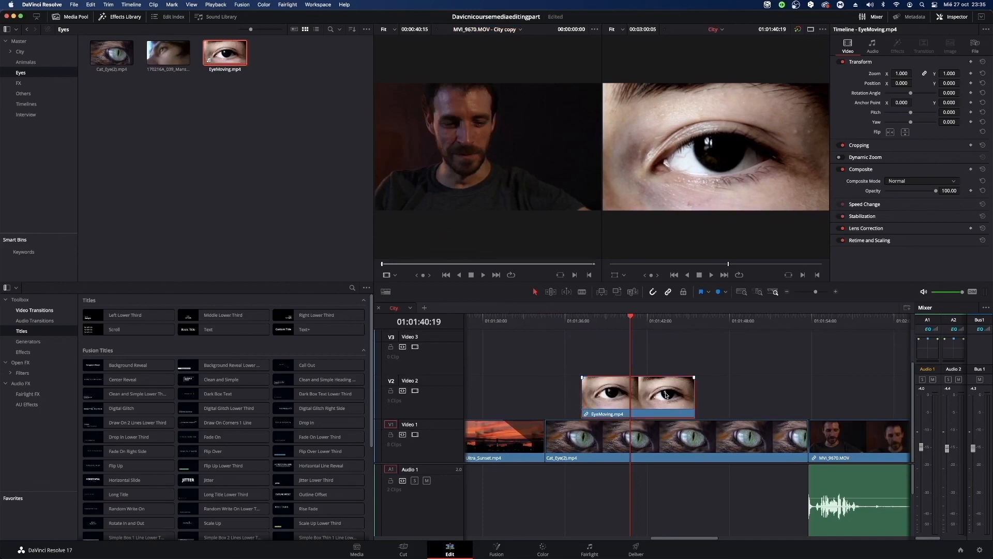
Unlink the EyeMoving.mp4 clip's video and audio, and delete its audio part from Audio 2.
scroll(672, 499, down, 3)
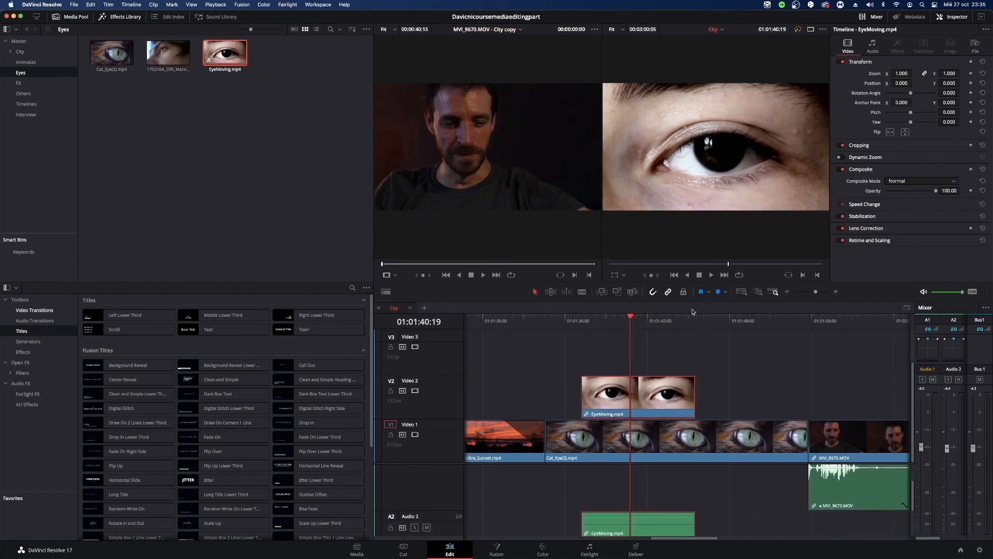
right_click(669, 395)
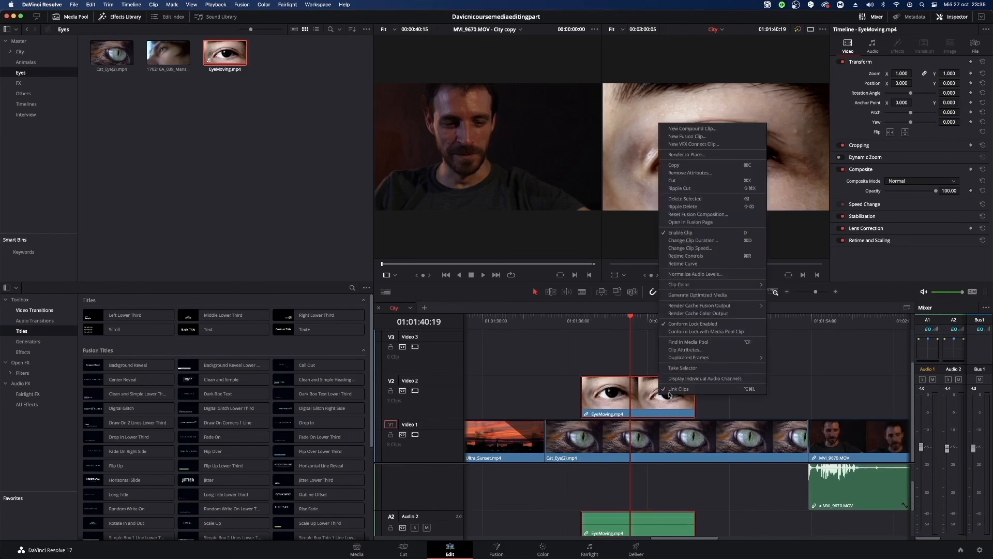
click(670, 389)
click(660, 525)
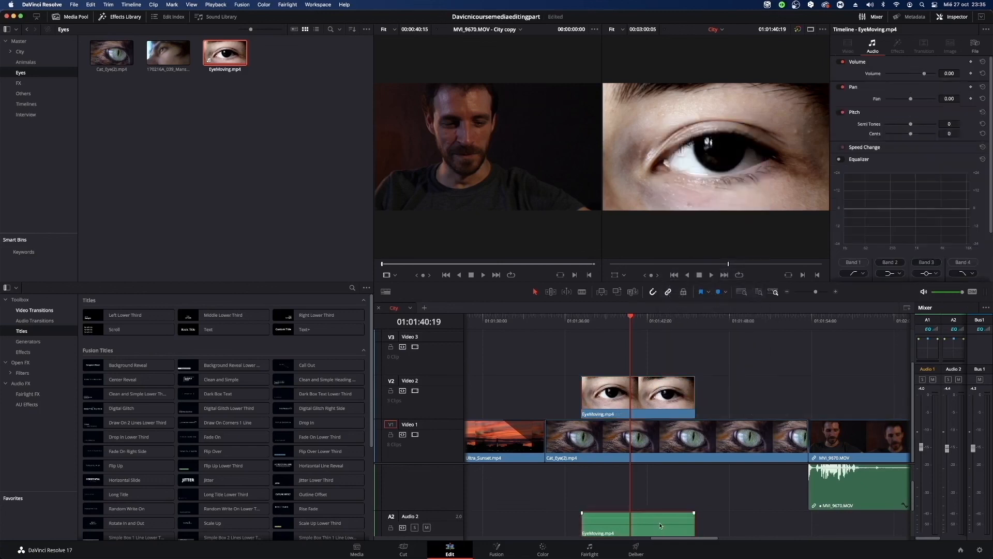
key(Delete)
Align EyeMoving.mp4 with the start of Cat_Eye(2).mp4 and trim the cat eye clip's end to the same length.
drag(646, 396, 610, 396)
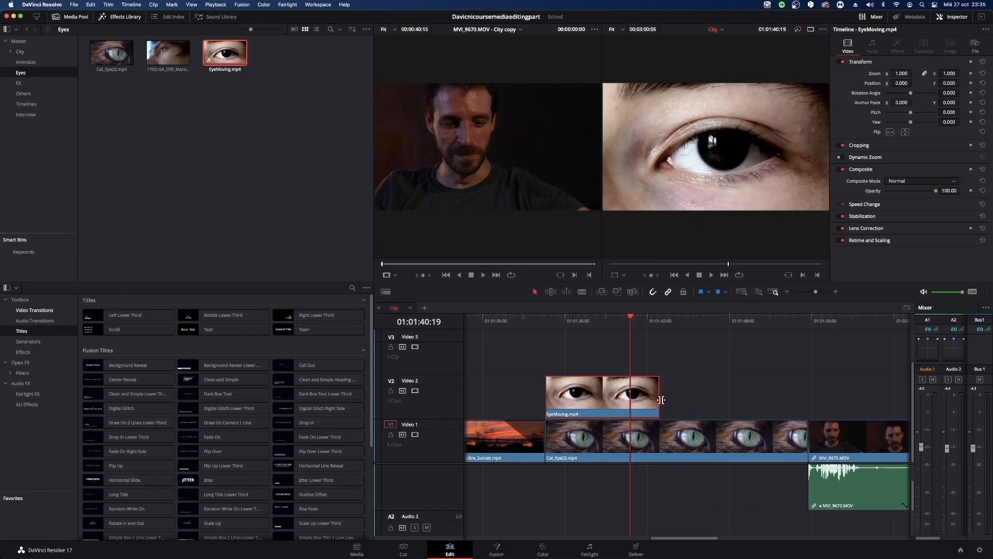
drag(807, 439, 659, 438)
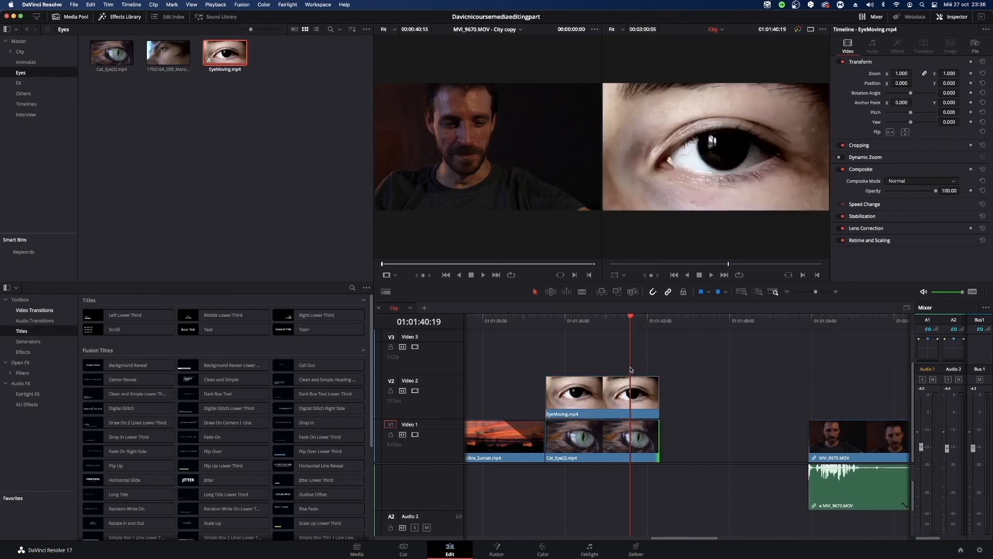
drag(635, 317, 589, 330)
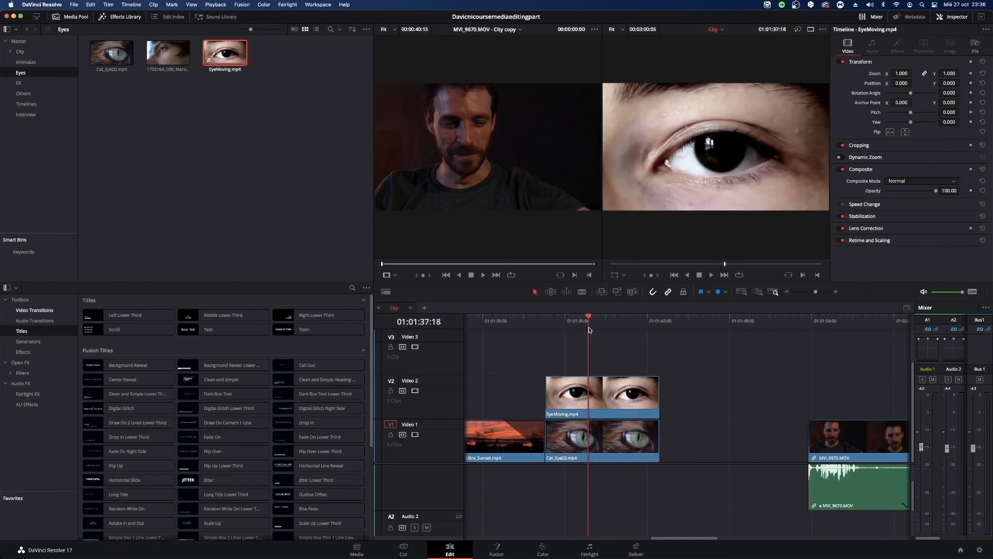
Set the composite mode of the EyeMoving.mp4 clip on Video 2 to Darken.
click(638, 401)
click(931, 181)
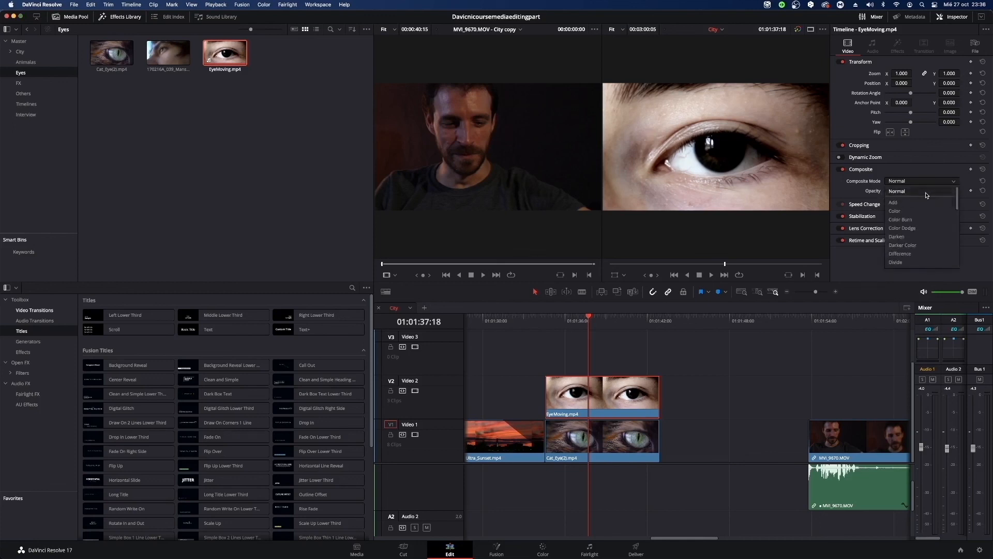
click(923, 237)
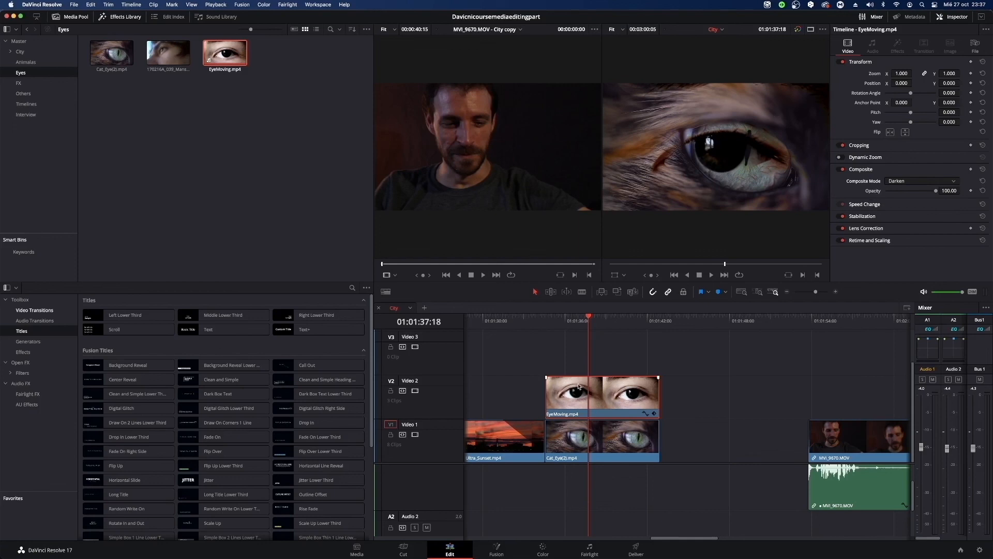
Delete the stacked EyeMoving.mp4 and Cat_Eye(2).mp4 clips from the City timeline.
click(626, 449)
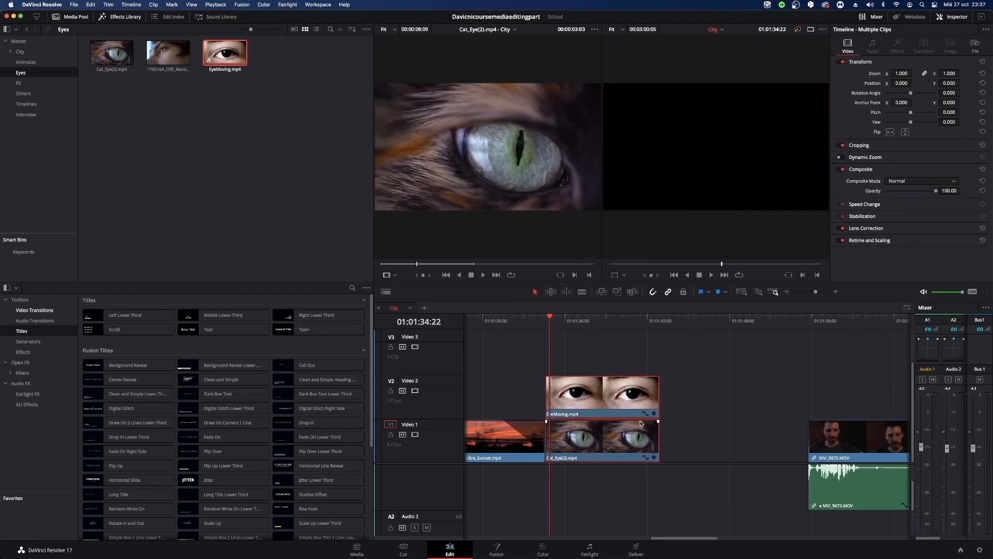
key(BackSpace)
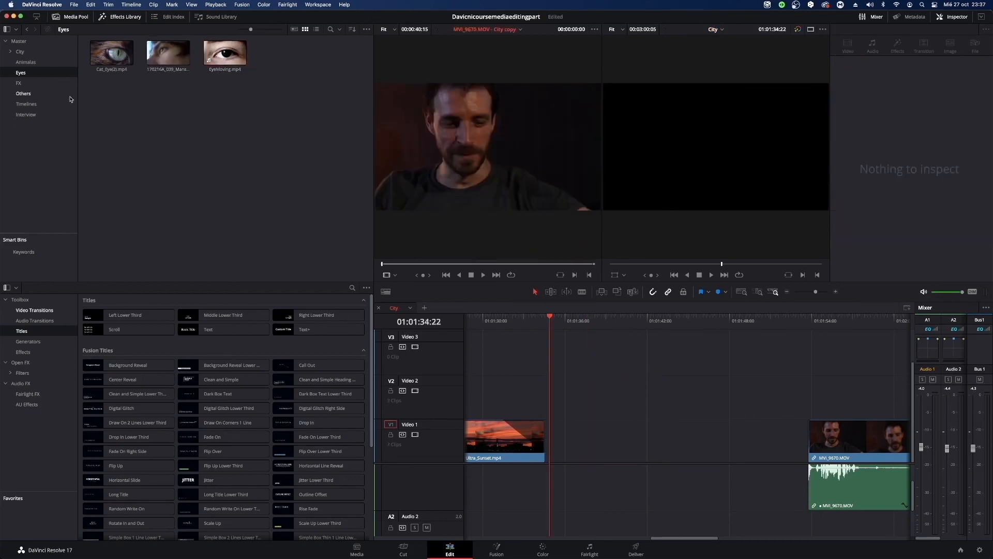
From the FX bin, add the Digital_Clock_Videvo clip to Video 1 after the sunset clip and Cars_Timelapse.mov above it on Video 2.
click(28, 85)
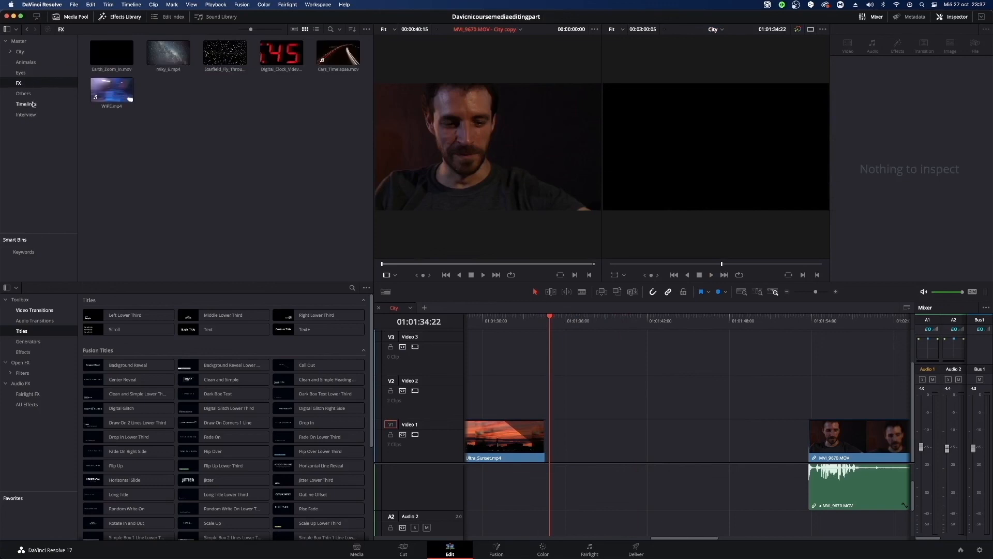
click(28, 94)
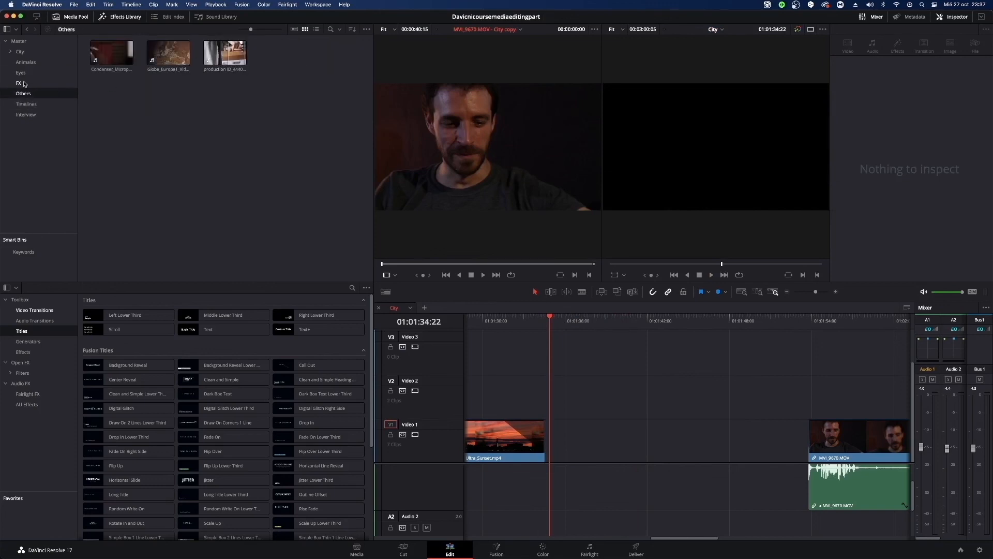
click(23, 84)
drag(281, 52, 524, 461)
drag(338, 52, 546, 401)
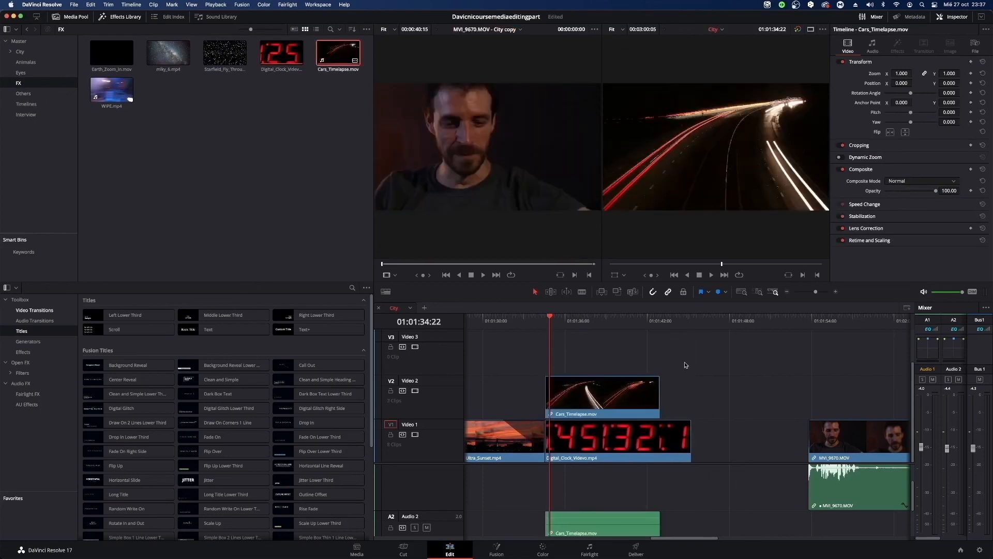
Trim the end of the Digital_Clock_Videvo clip to match the end of Cars_Timelapse.mov.
drag(655, 397, 688, 397)
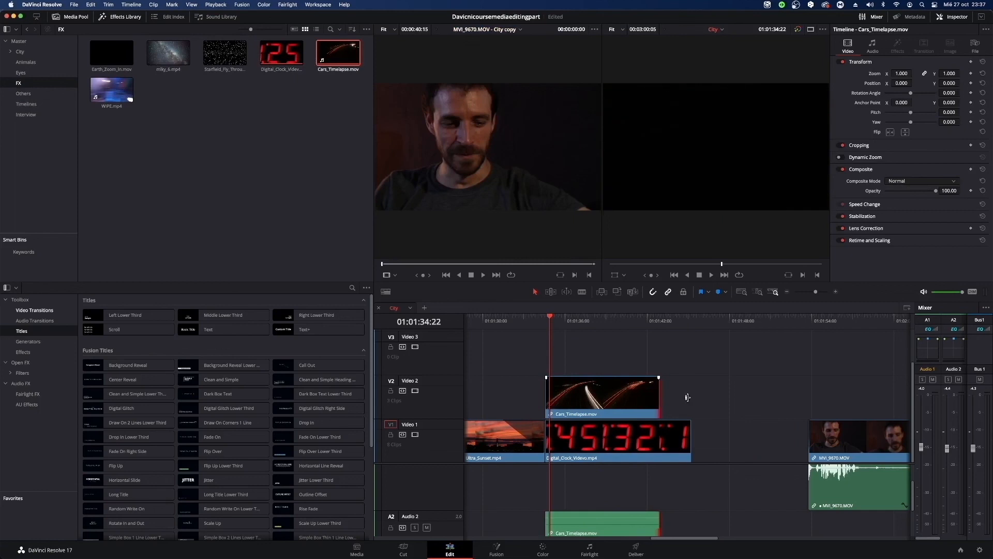
drag(689, 438, 659, 437)
click(679, 413)
Unlink the Cars_Timelapse.mov clip's video and audio, and delete its audio part from Audio 2.
click(610, 518)
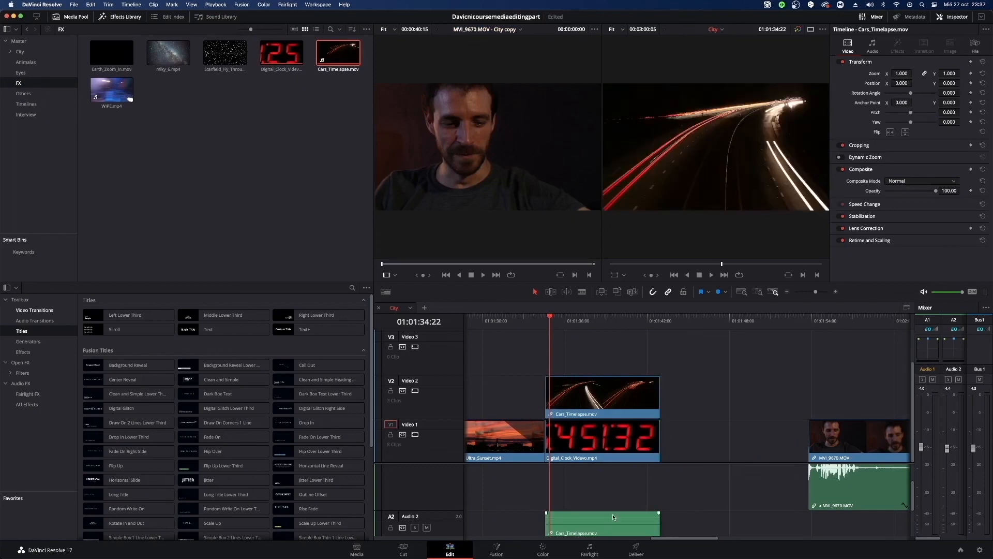
click(614, 522)
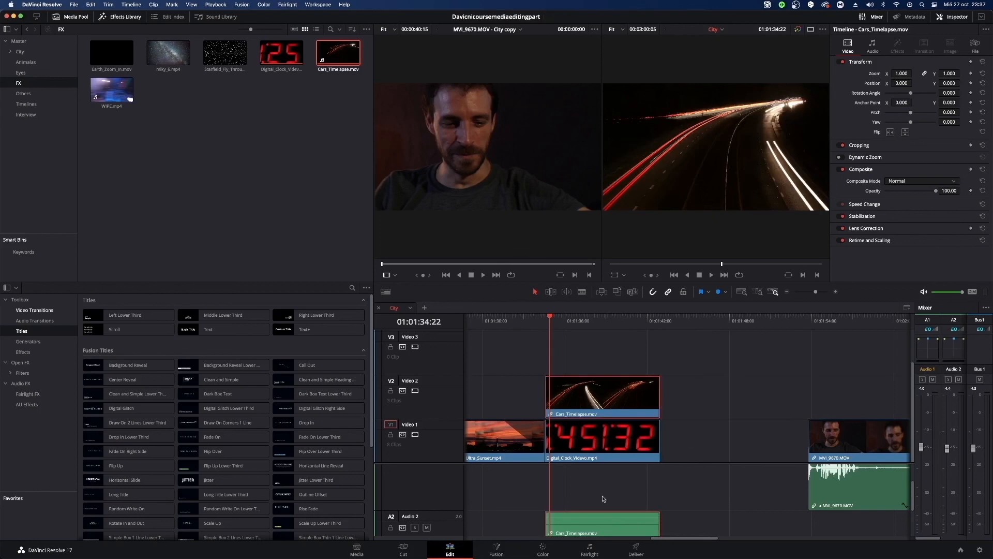
right_click(620, 399)
click(629, 395)
click(704, 416)
click(638, 526)
key(Delete)
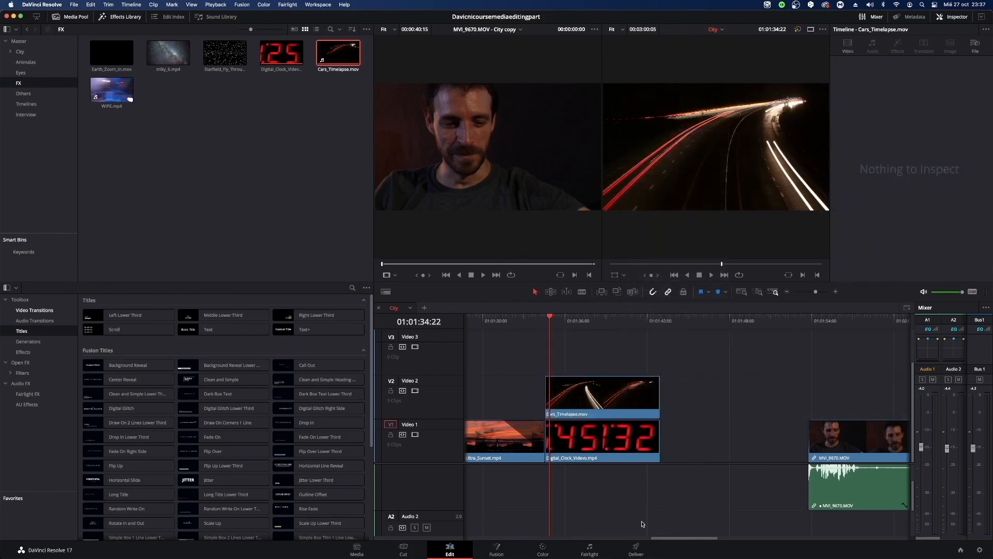
Try the Darken and Difference composite modes on the stacked Cars_Timelapse.mov and Digital_Clock_Videvo clips, and play back Difference.
click(629, 417)
click(922, 181)
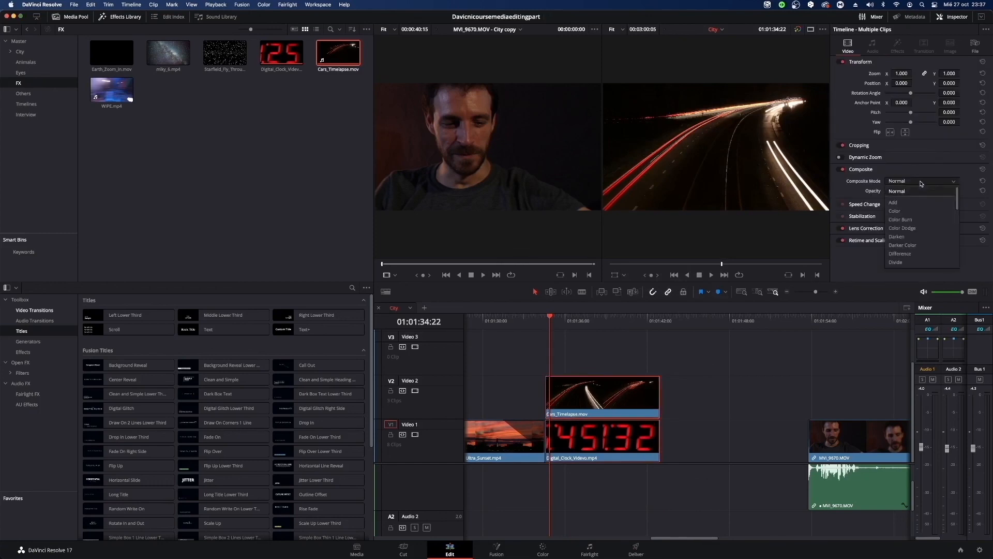
click(924, 237)
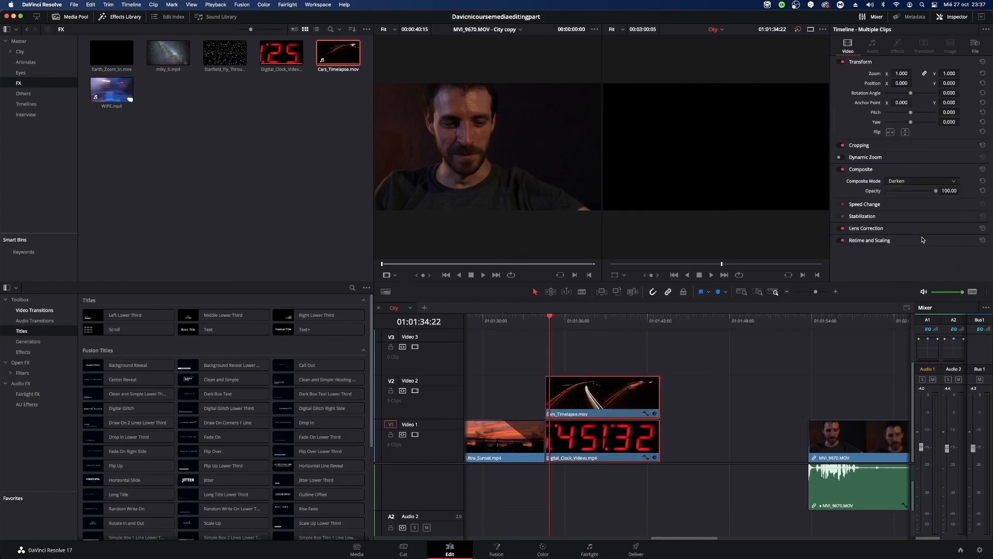
click(923, 181)
click(921, 258)
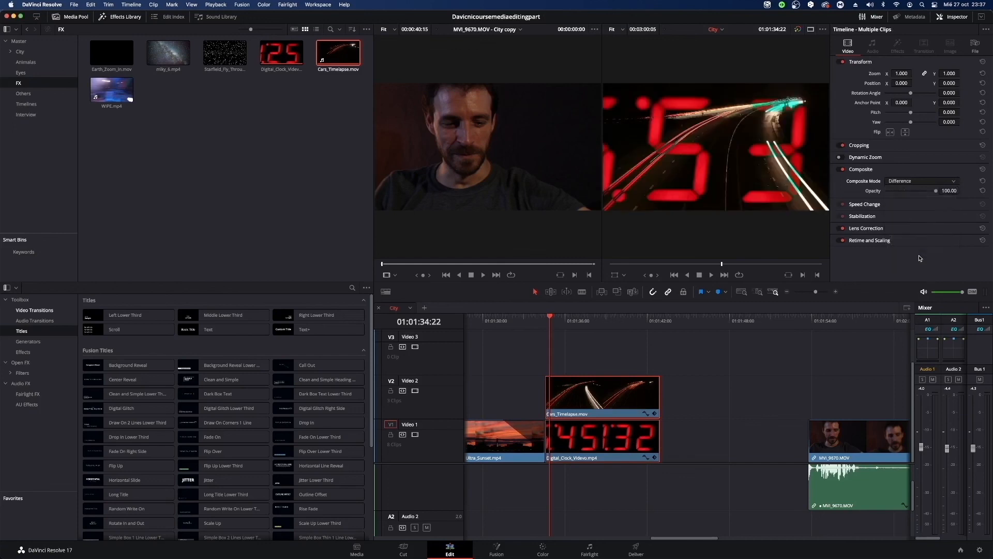
key(space)
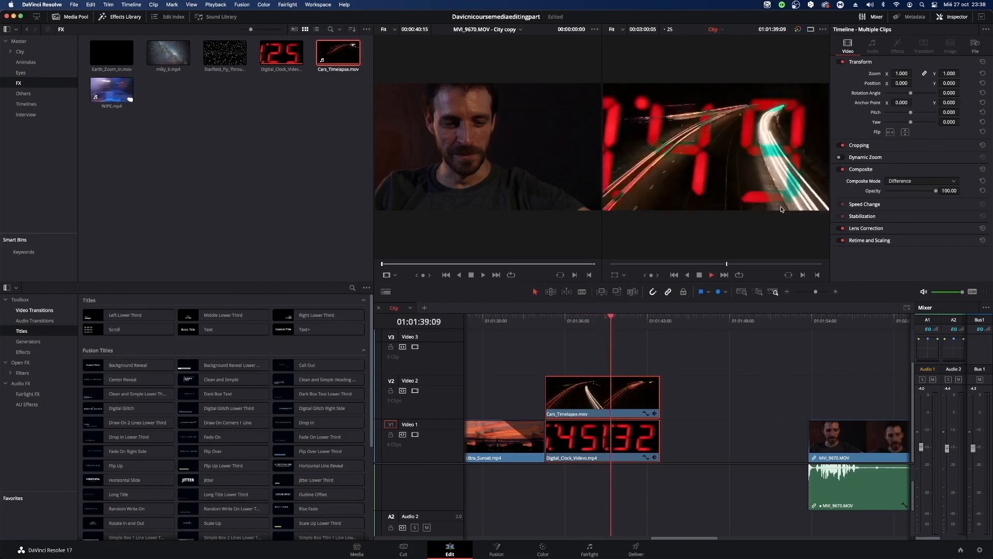
key(space)
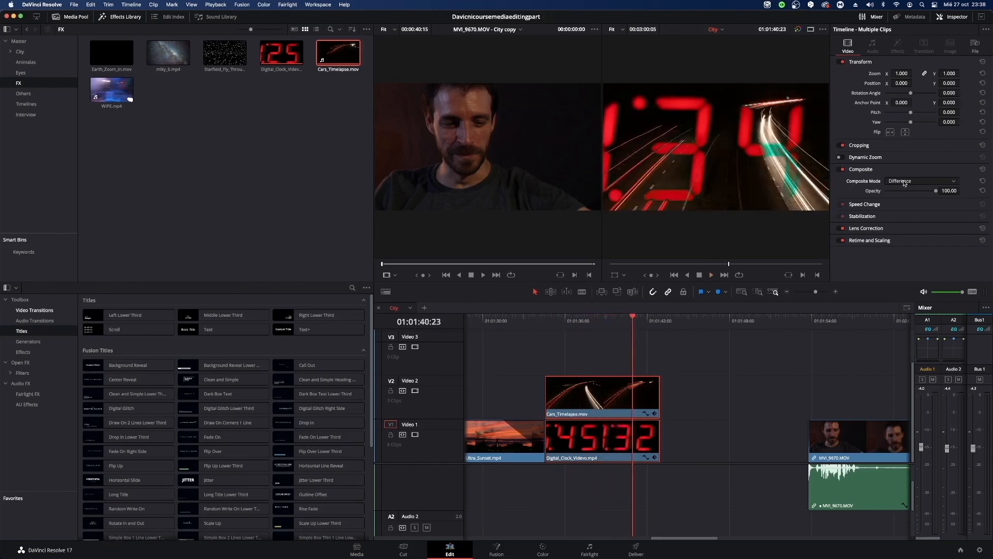
Try the Multiply, Linear Dodge and Vivid Light composite modes on the two stacked clips.
click(910, 181)
click(924, 254)
click(918, 181)
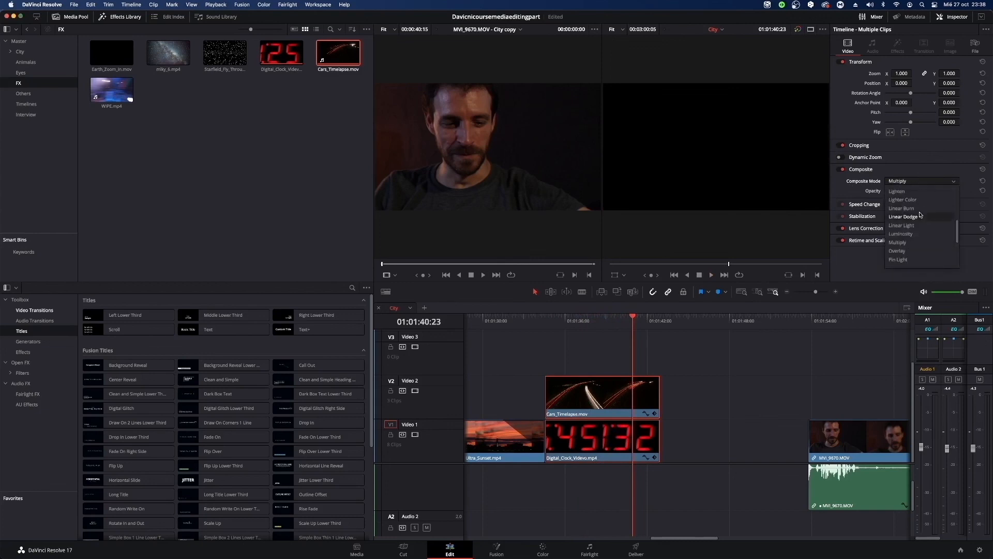
click(920, 215)
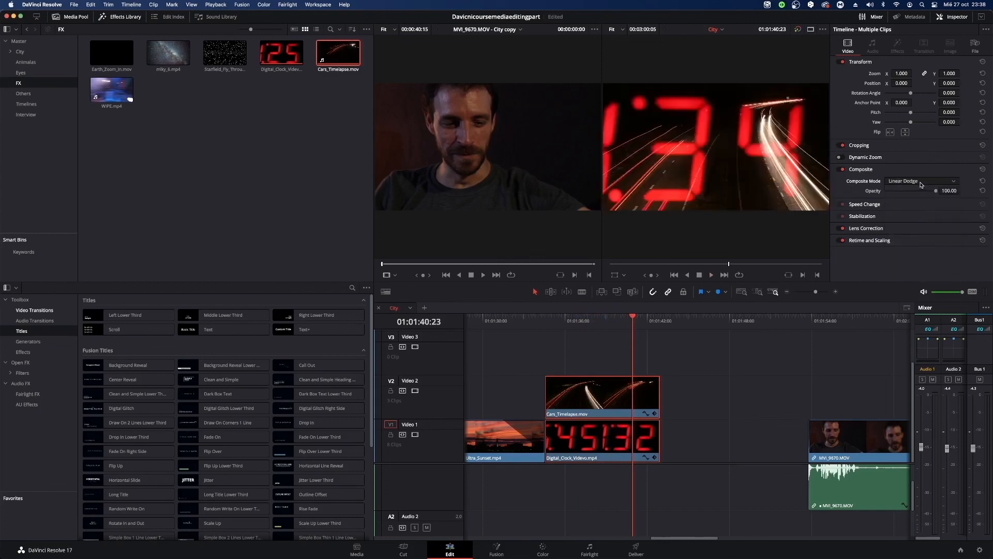
click(921, 182)
scroll(919, 232, down, 3)
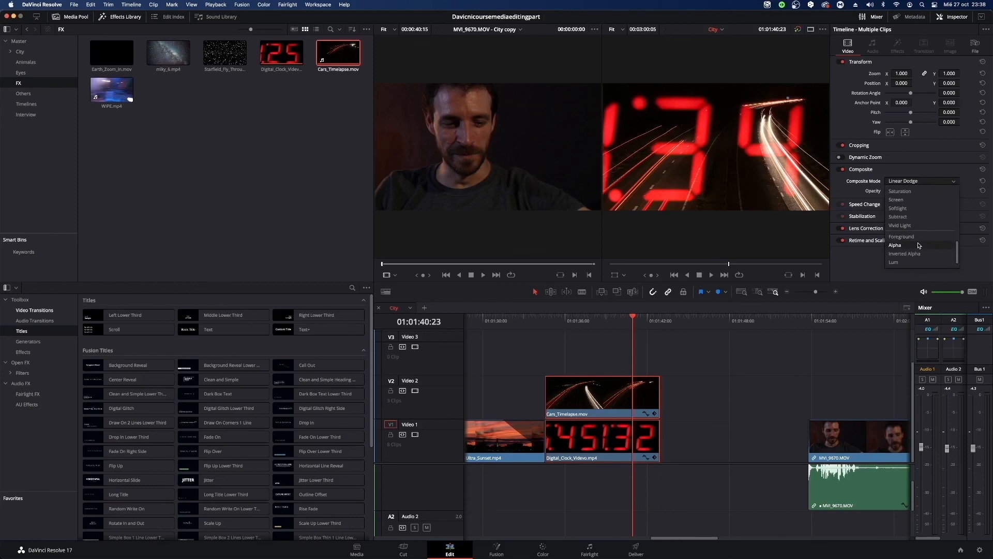
click(915, 226)
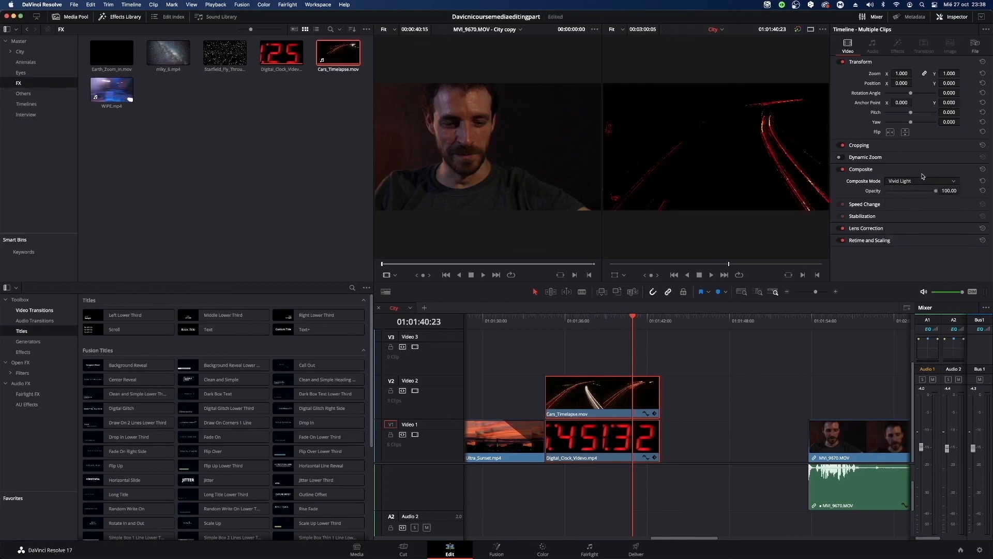
Set the composite mode of both stacked clips to Screen at full opacity and play back the blend.
key(space)
key(space)
drag(632, 318, 563, 319)
click(952, 181)
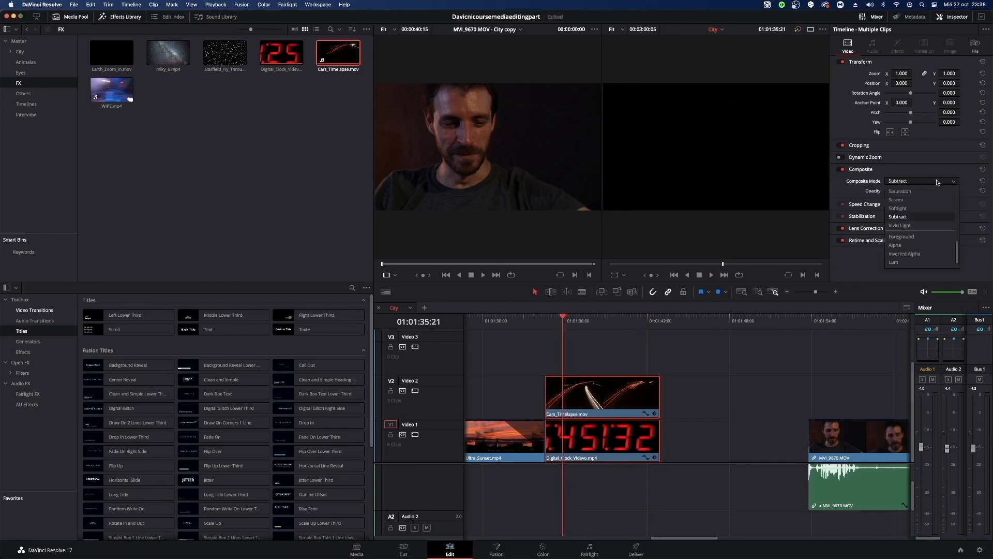
click(933, 198)
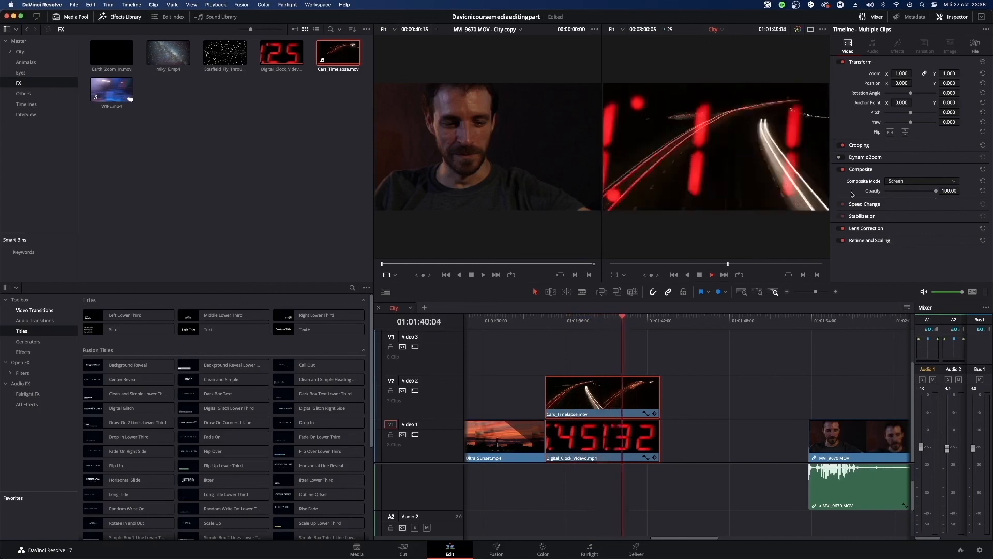
key(space)
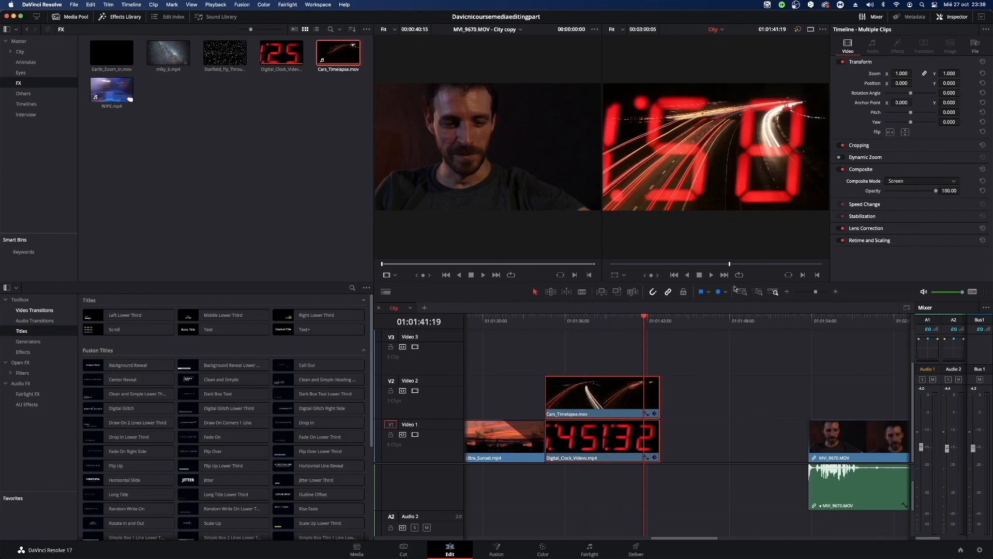
drag(646, 324, 584, 323)
mouse_move(936, 192)
mouse_down()
mouse_move(900, 196)
mouse_move(950, 194)
mouse_up()
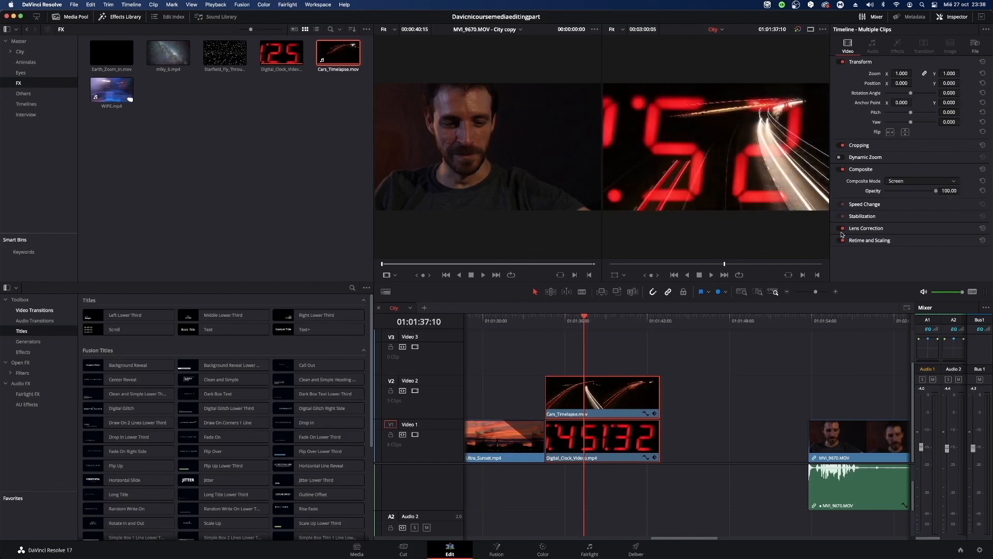
Add composite keyframes to Cars_Timelapse.mov alone at about 01:01:37:00 and 01:01:41:03.
click(626, 405)
mouse_move(584, 320)
mouse_down()
mouse_move(548, 333)
mouse_move(580, 334)
mouse_up()
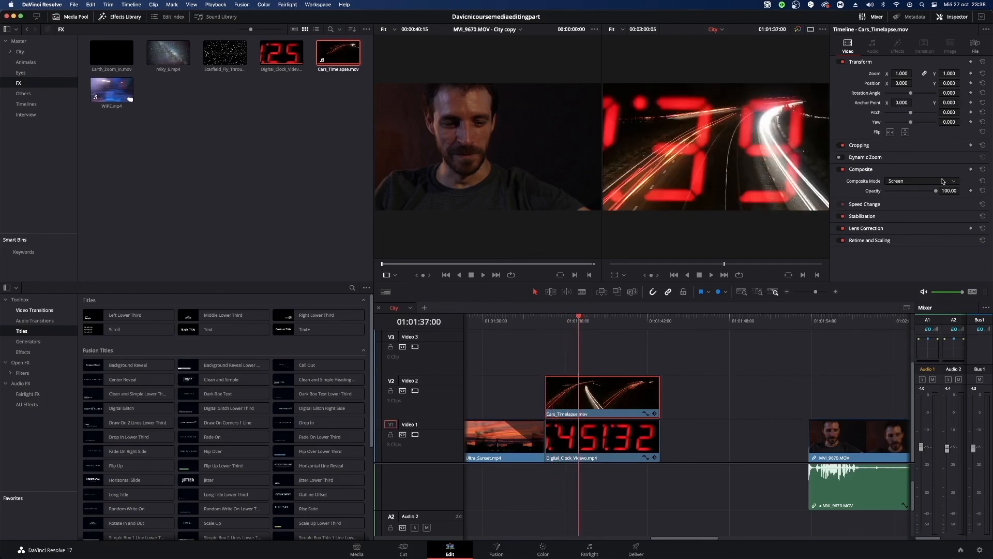
click(972, 171)
drag(580, 319, 641, 317)
click(970, 169)
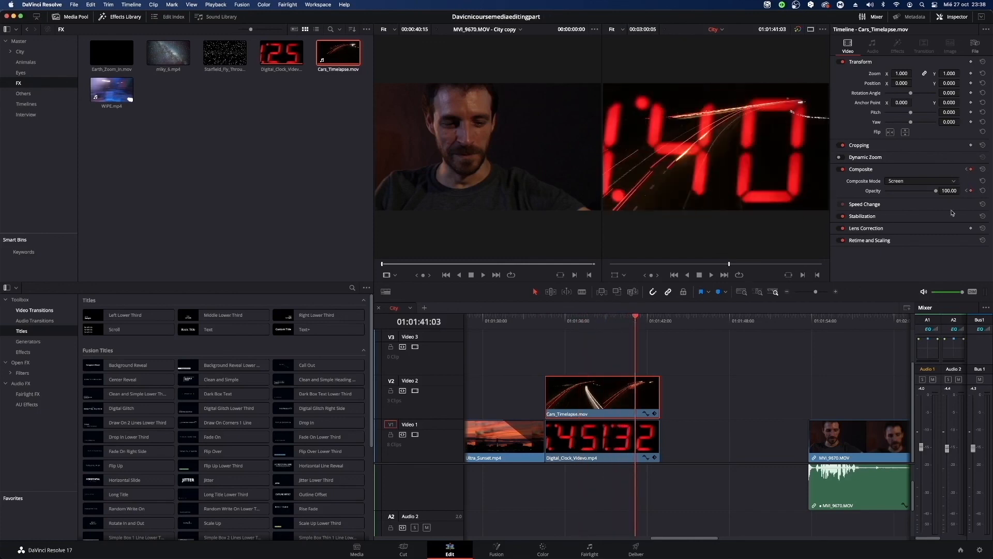
In the Cars_Timelapse.mov opacity curve, lower the second keyframe to about 48 and the first to about 0, and preview the fade.
click(646, 413)
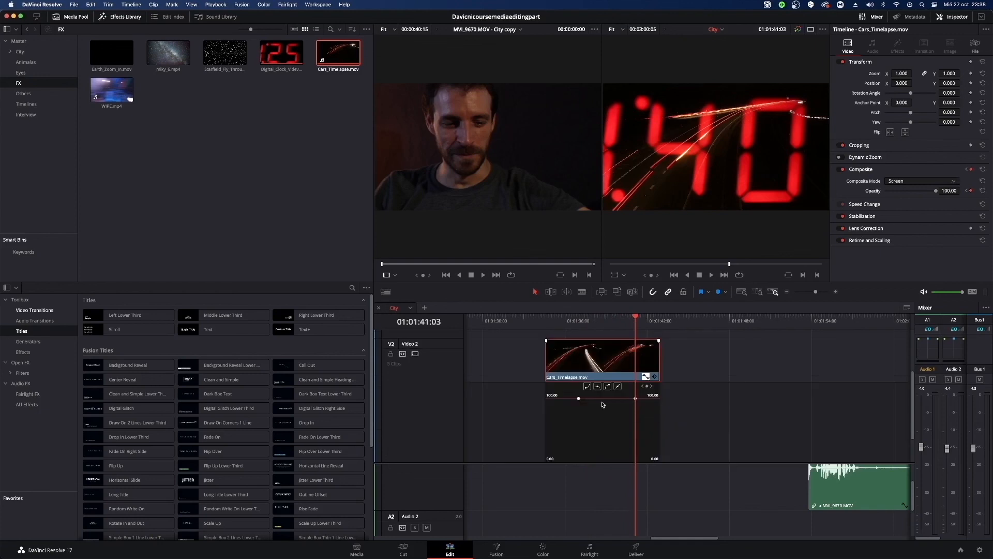
drag(635, 399, 630, 428)
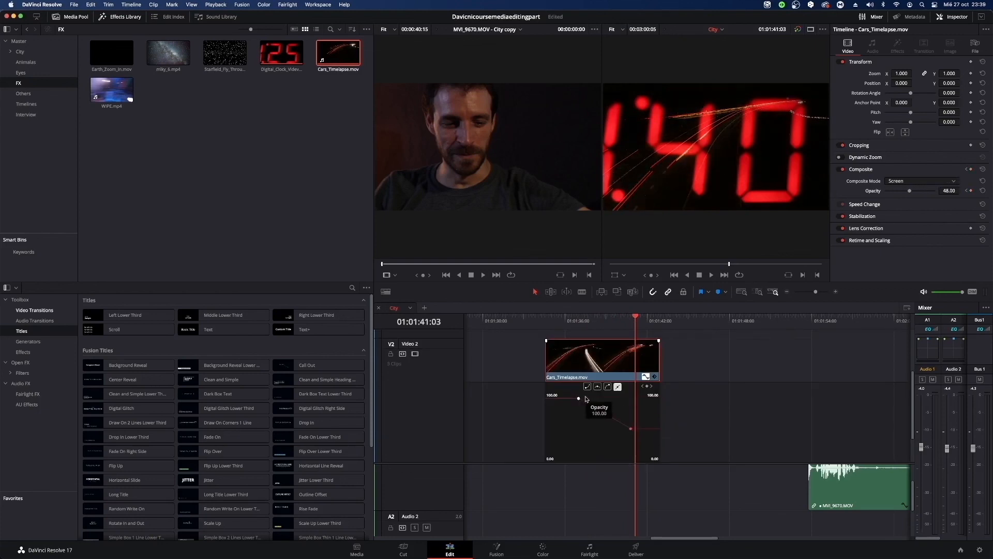
click(646, 376)
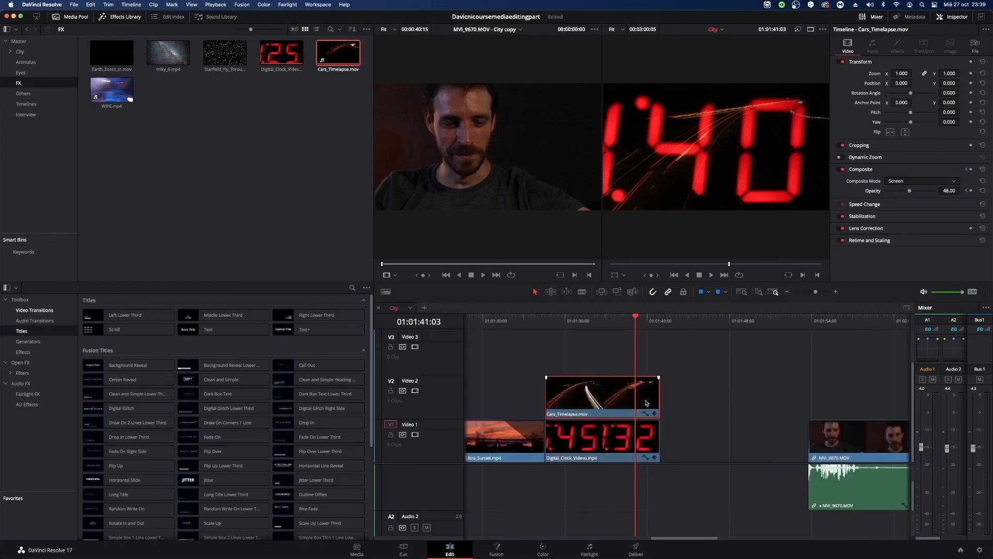
click(645, 413)
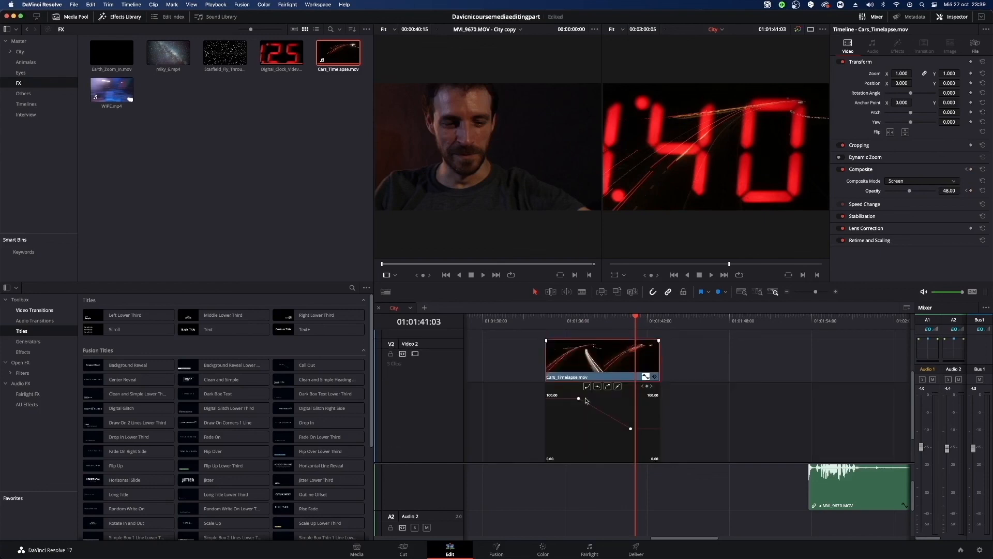
drag(579, 399, 579, 456)
mouse_move(580, 325)
mouse_down()
mouse_move(561, 331)
mouse_move(581, 331)
mouse_up()
key(space)
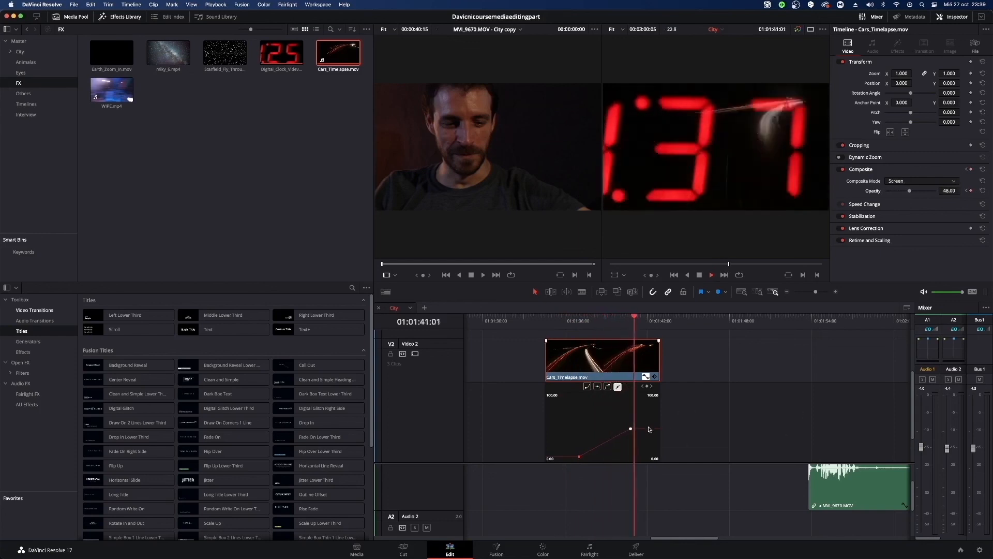
key(space)
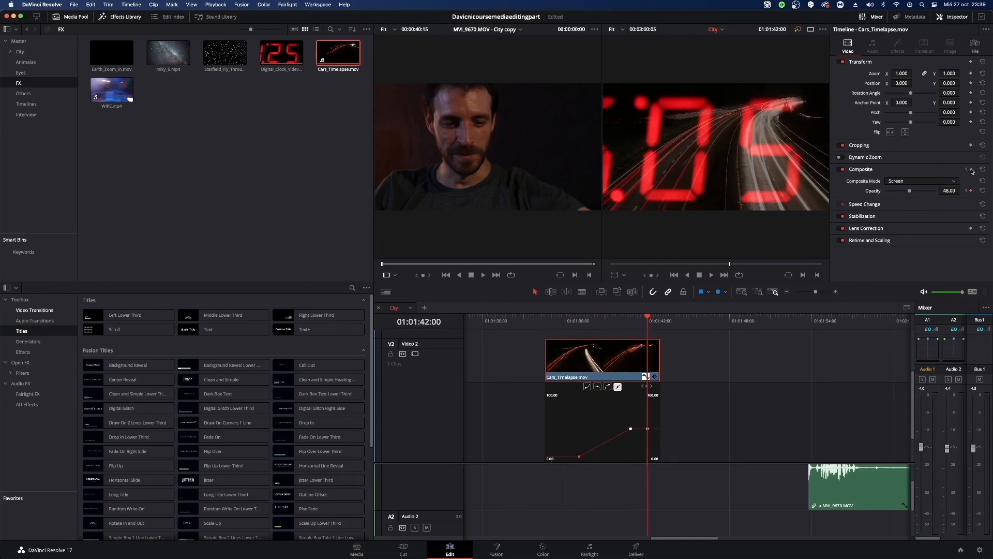
Lower the 01:01:42:00 opacity keyframe to about 0, raise the middle one earlier as a smoothed peak, and play back the fade.
drag(648, 429, 653, 453)
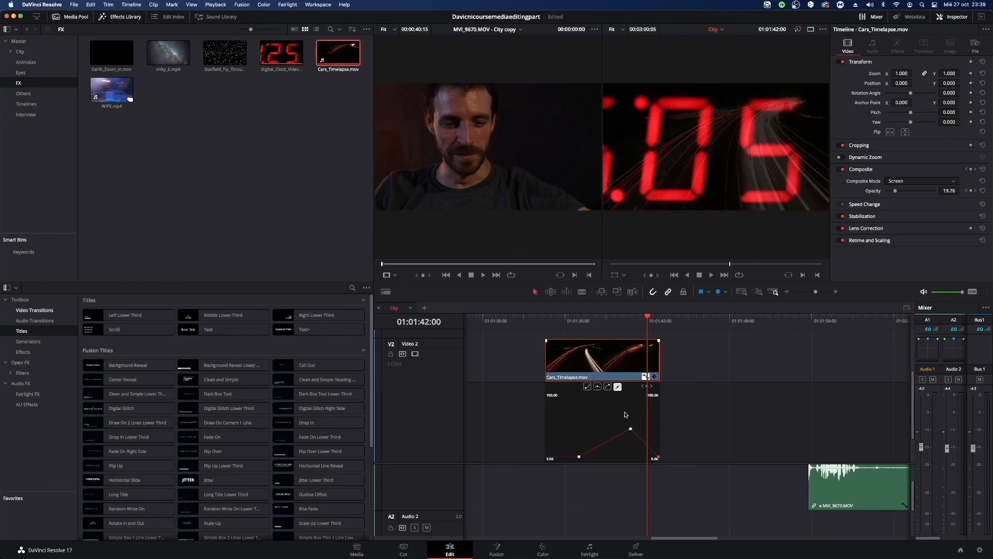
drag(631, 428, 638, 411)
drag(660, 462, 657, 462)
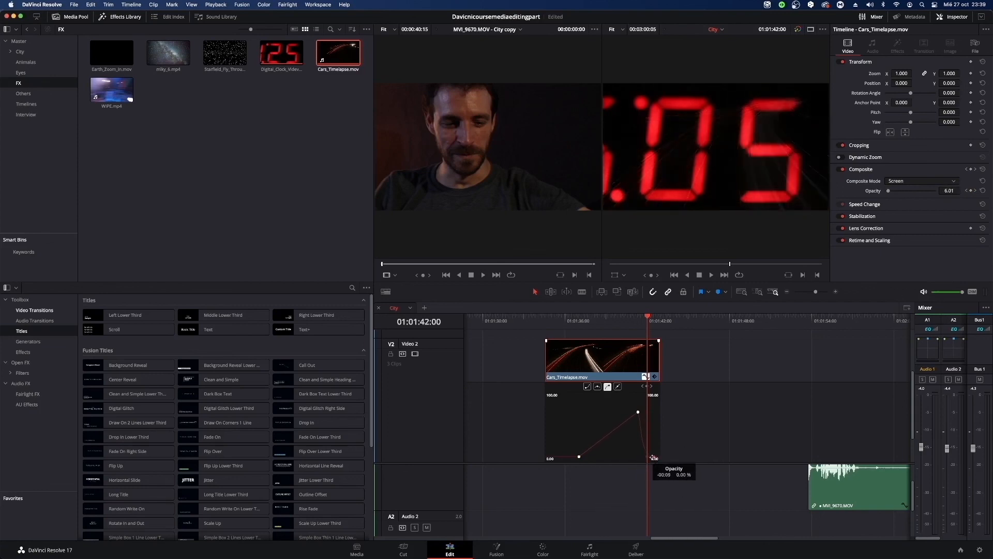
drag(638, 412, 617, 413)
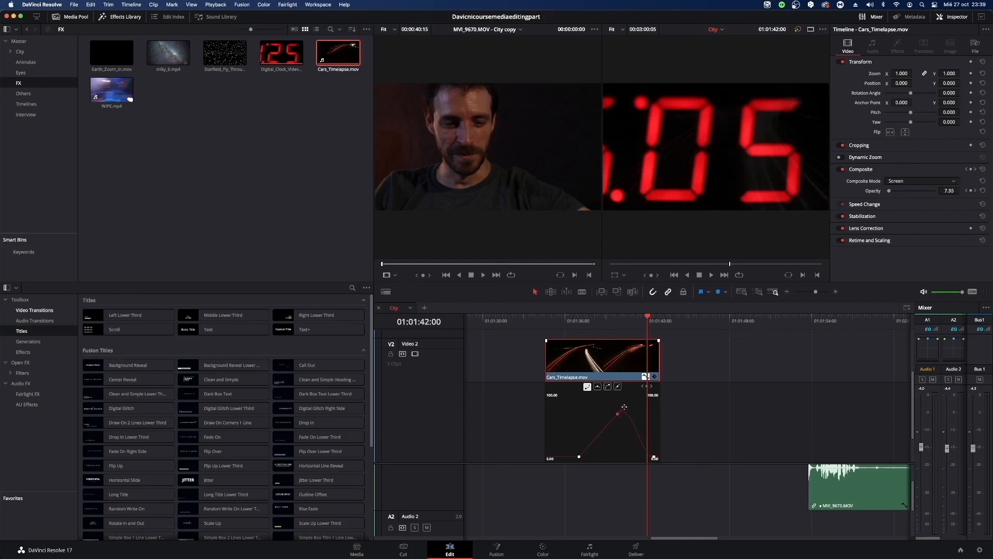
drag(629, 411, 609, 410)
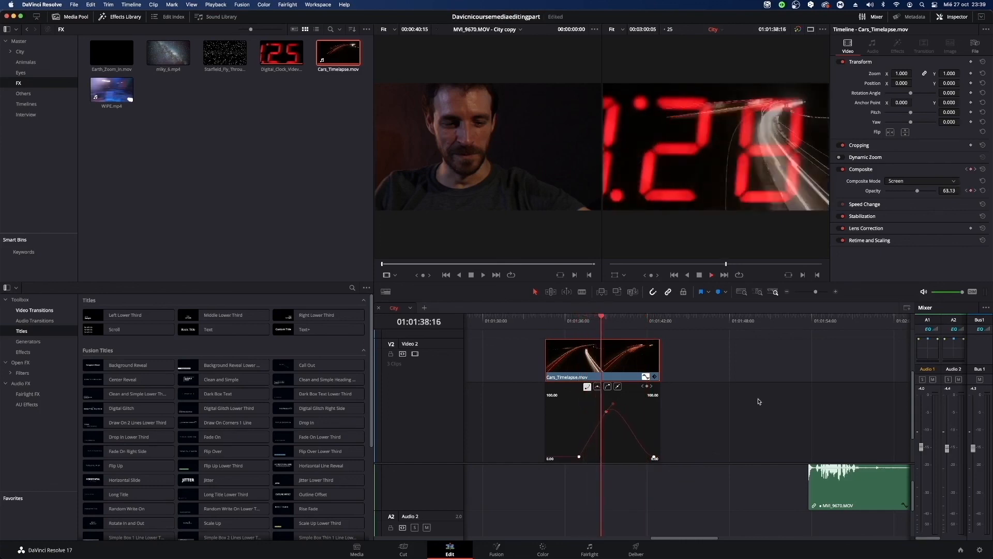
key(space)
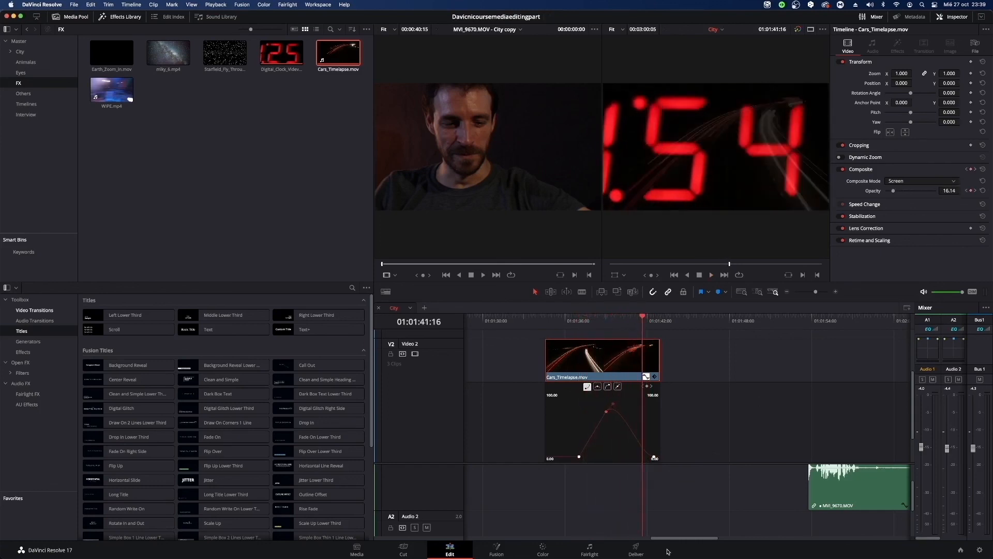
Reset the composite settings of the 180626_25_SamsungHQ_005.mp4 clip above the Power Station demolition clip.
drag(680, 540, 534, 519)
drag(640, 364, 622, 436)
click(594, 323)
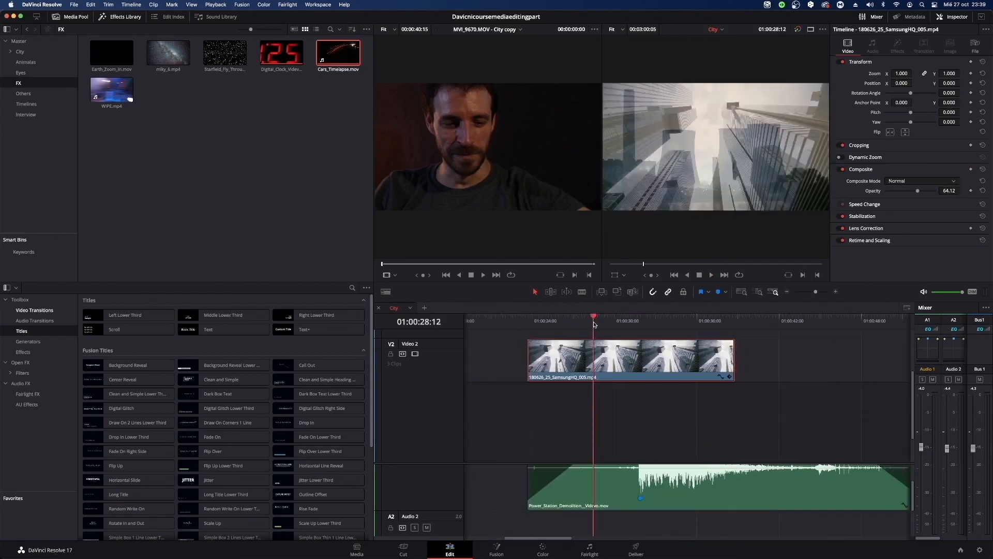
key(space)
scroll(716, 421, down, 3)
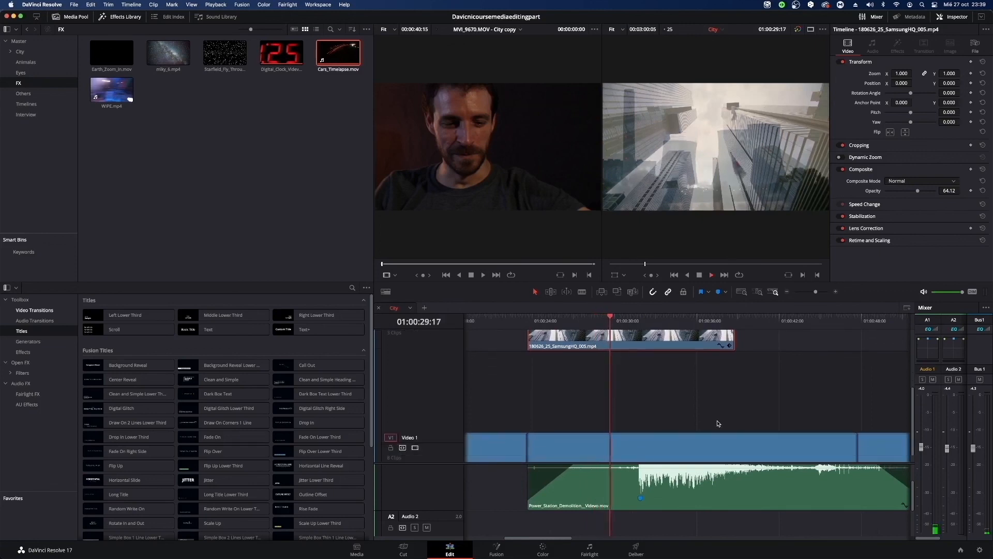
click(693, 448)
scroll(801, 352, up, 2)
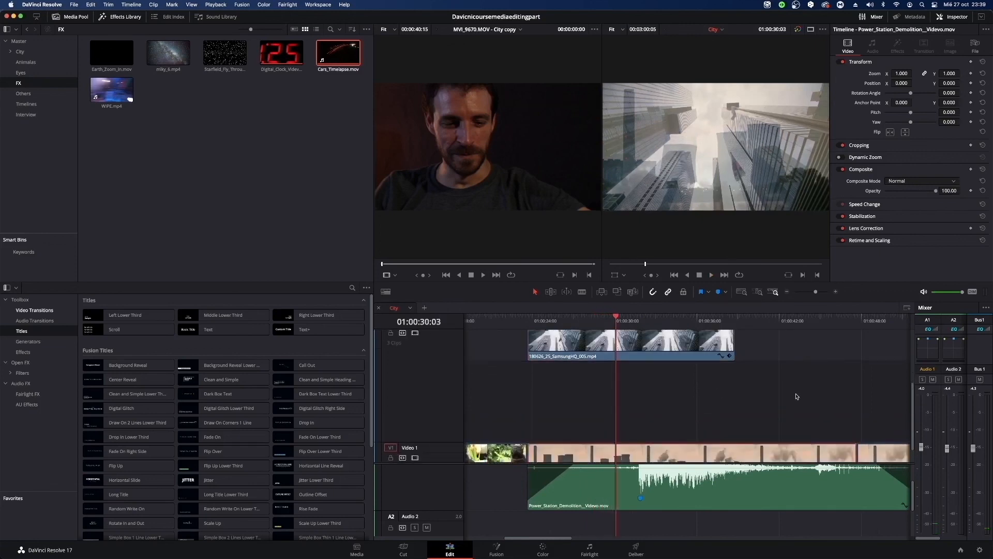
click(696, 342)
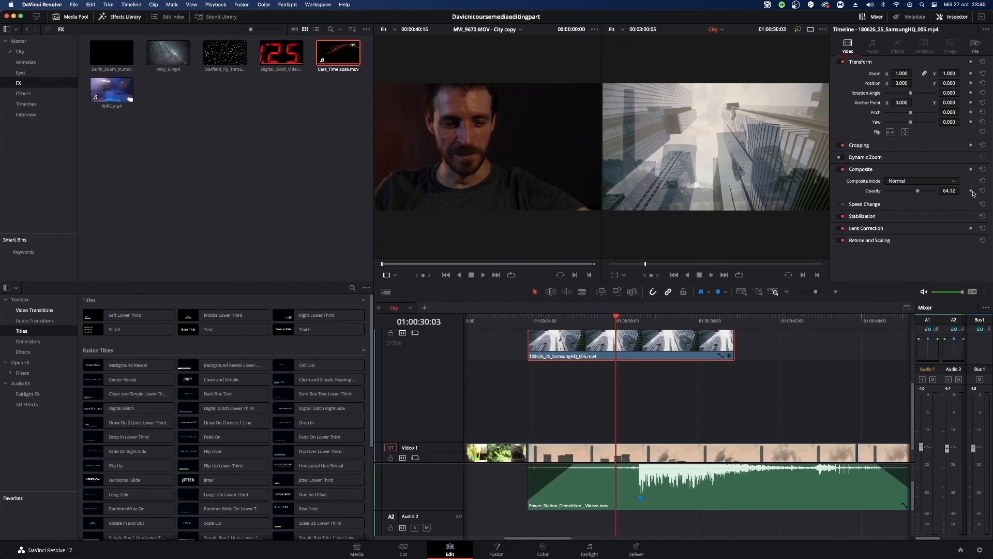
click(983, 170)
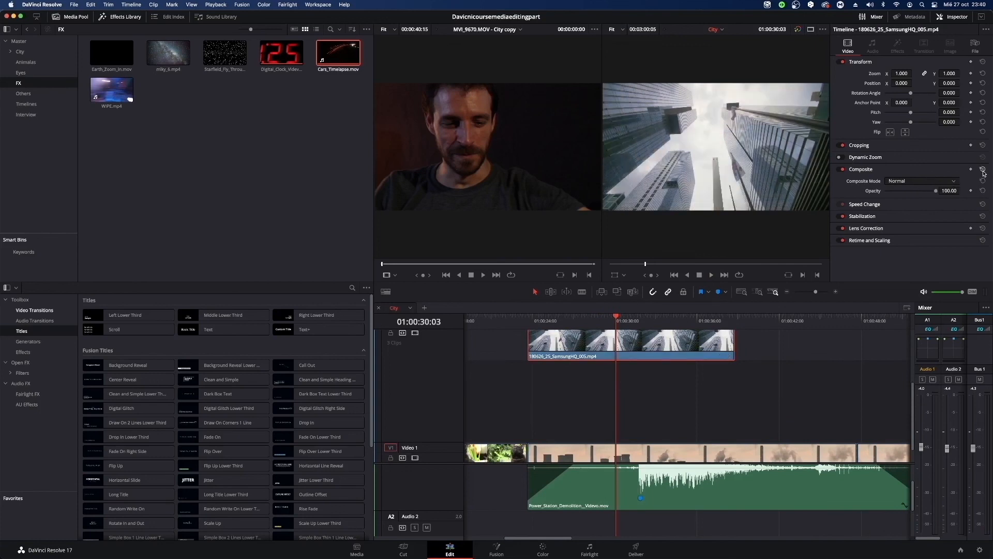
Open the 180626_25_SamsungHQ_005.mp4 clip in the source viewer, and place the timeline playhead at 01:00:31:02.
drag(651, 342, 648, 423)
drag(629, 332, 658, 348)
click(652, 460)
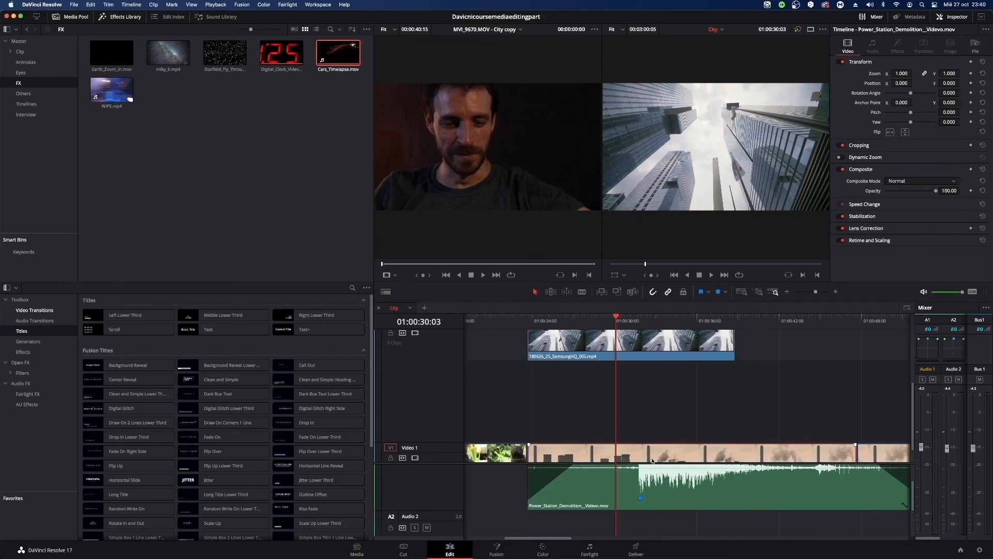
double_click(653, 460)
double_click(613, 344)
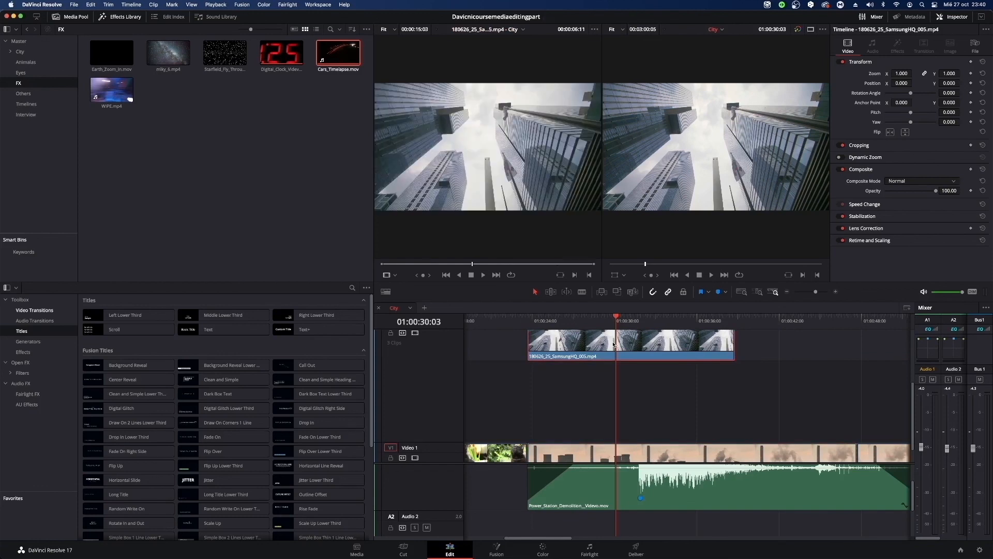
drag(614, 320, 629, 319)
scroll(740, 407, up, 2)
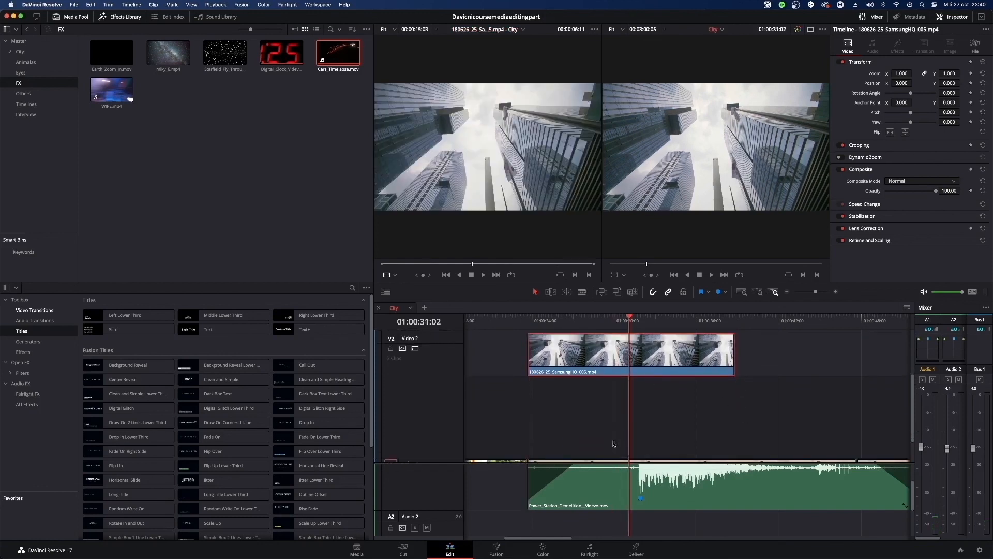
scroll(618, 447, down, 2)
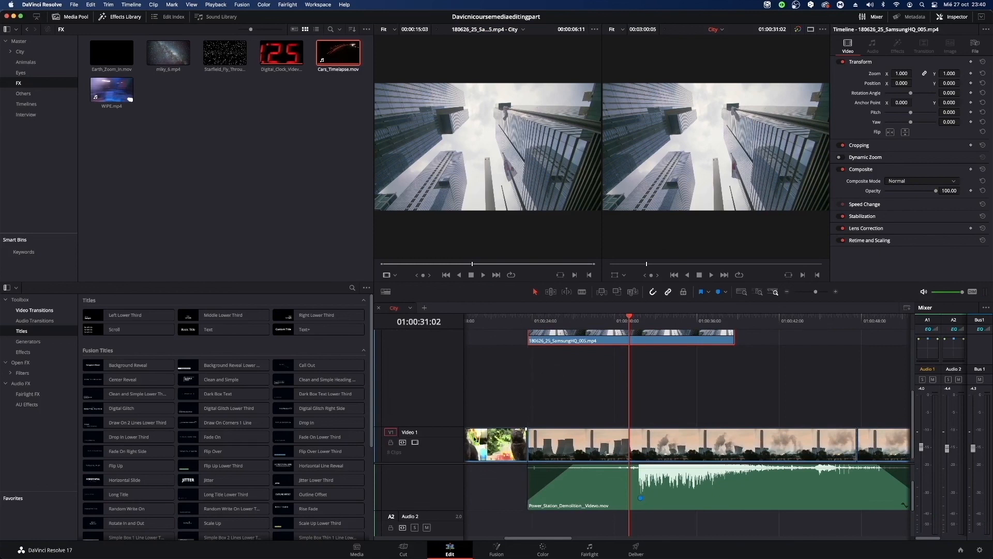
Delete the 180626_25_SamsungHQ_005.mp4 clip from Video 2 of the City timeline.
scroll(445, 428, down, 1)
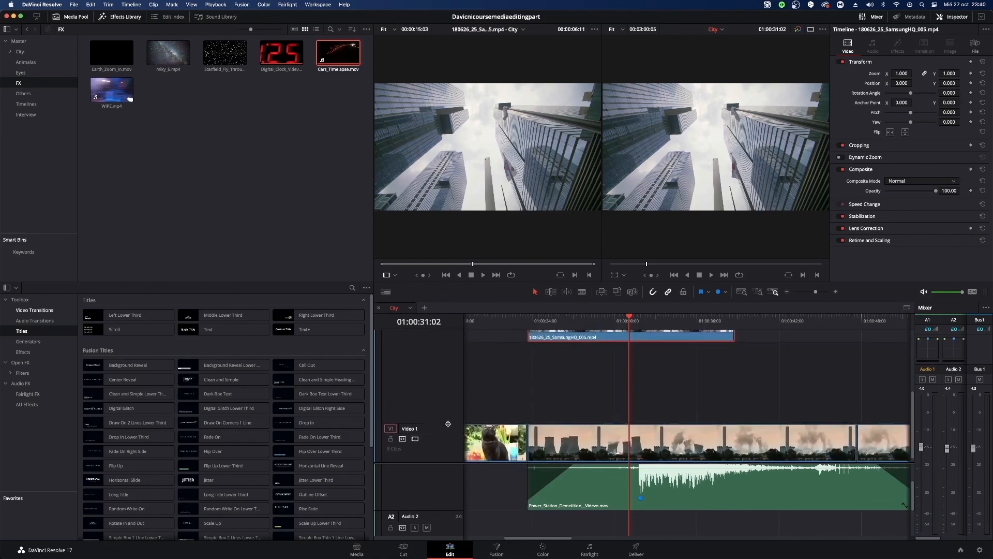
mouse_move(815, 295)
mouse_down()
mouse_move(802, 298)
mouse_move(812, 299)
mouse_up()
scroll(768, 378, down, 2)
scroll(768, 378, up, 6)
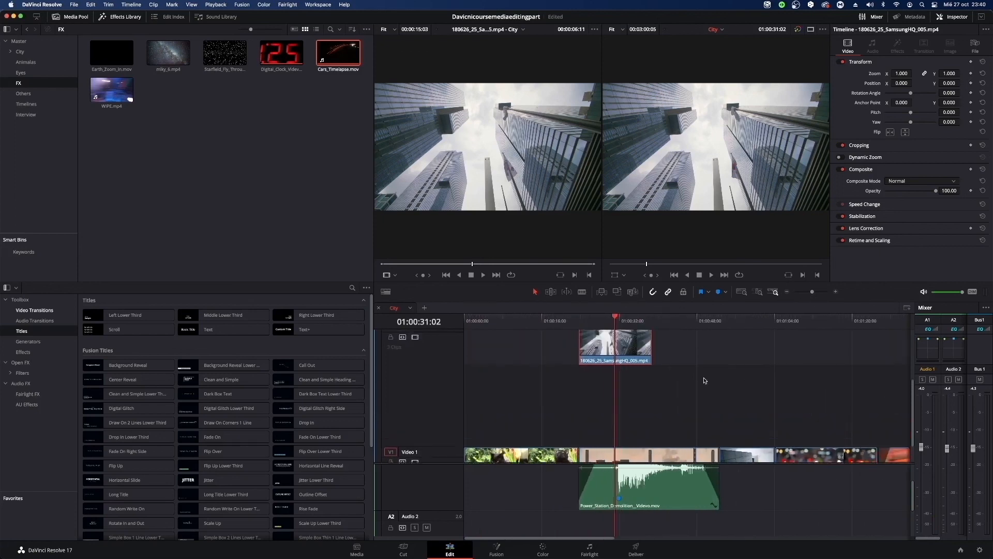
drag(600, 388, 582, 419)
scroll(517, 395, down, 2)
scroll(517, 395, up, 2)
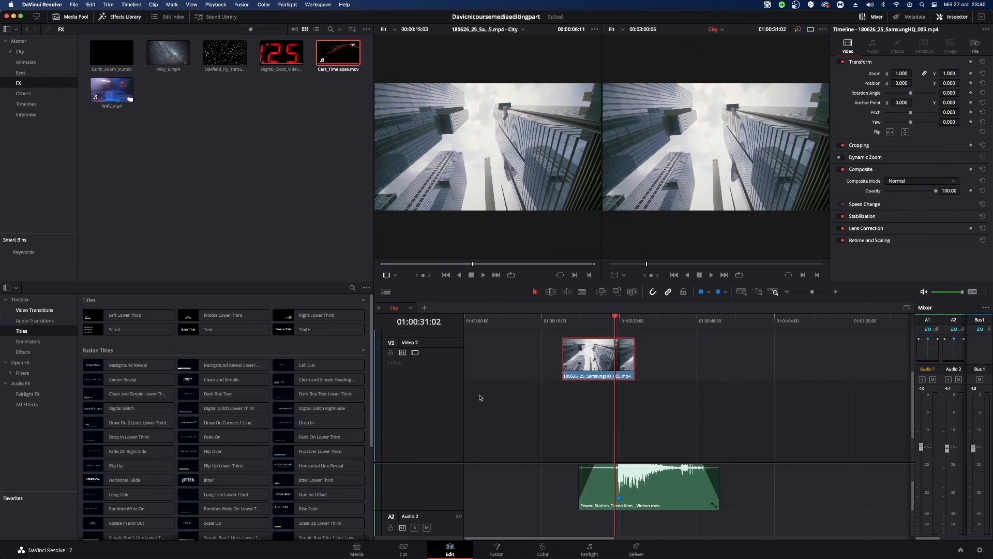
scroll(431, 338, up, 1)
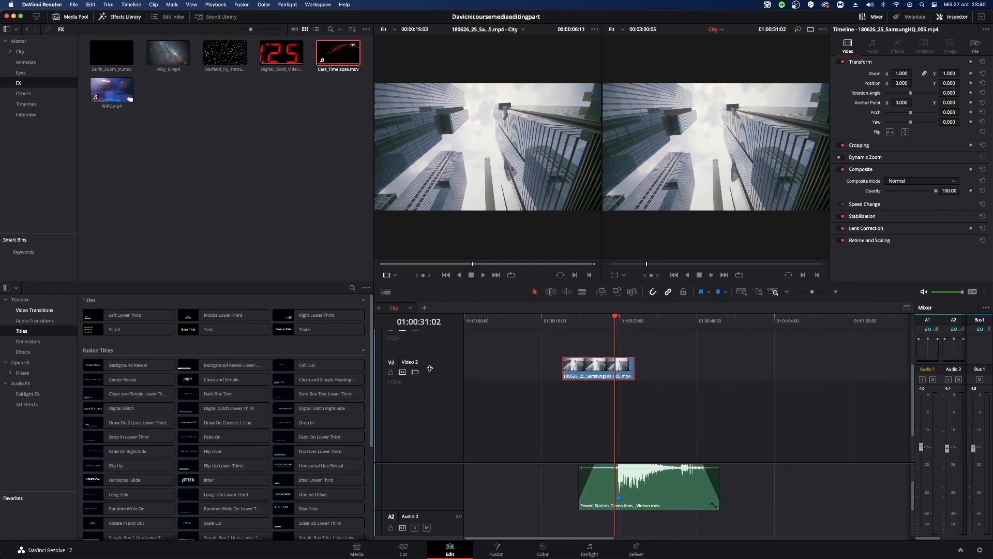
click(477, 381)
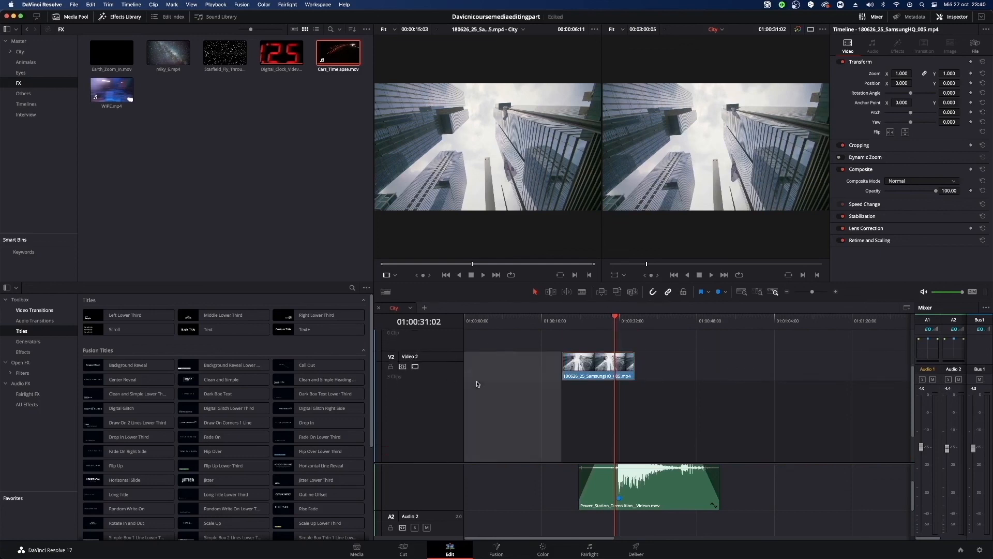
scroll(478, 383, down, 3)
scroll(635, 406, up, 2)
drag(592, 354, 658, 417)
key(BackSpace)
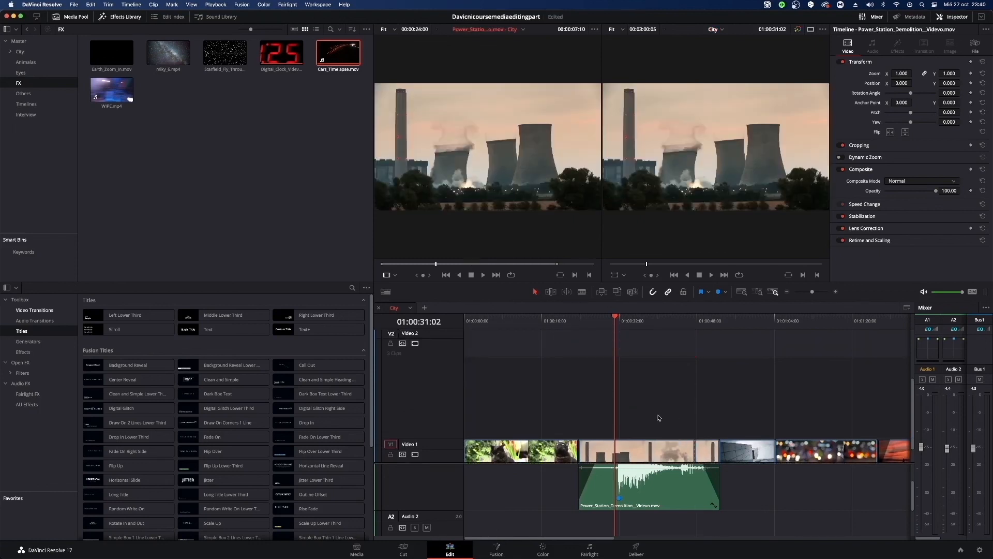
Place 160929_158_London_BigBenNight_1080p.mp4 from the City bin on Video 2, aligned with the start of the Power Station demolition clip.
scroll(657, 411, down, 2)
click(112, 90)
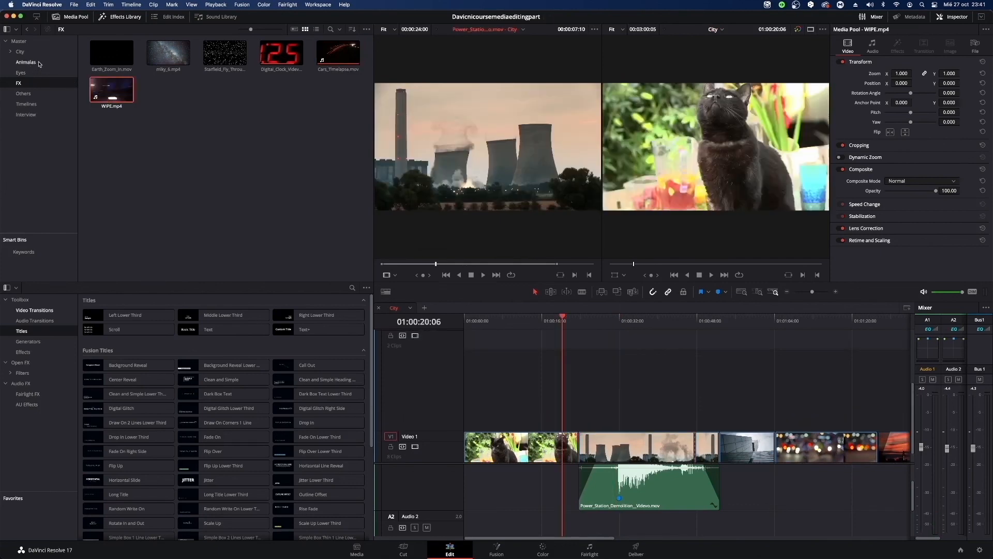
click(20, 52)
click(294, 87)
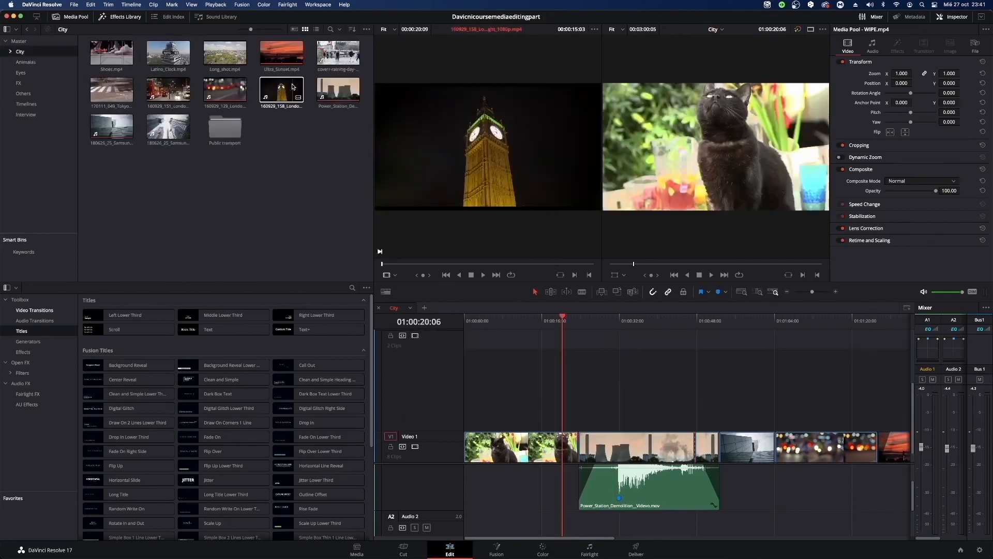
drag(294, 87, 582, 392)
click(616, 348)
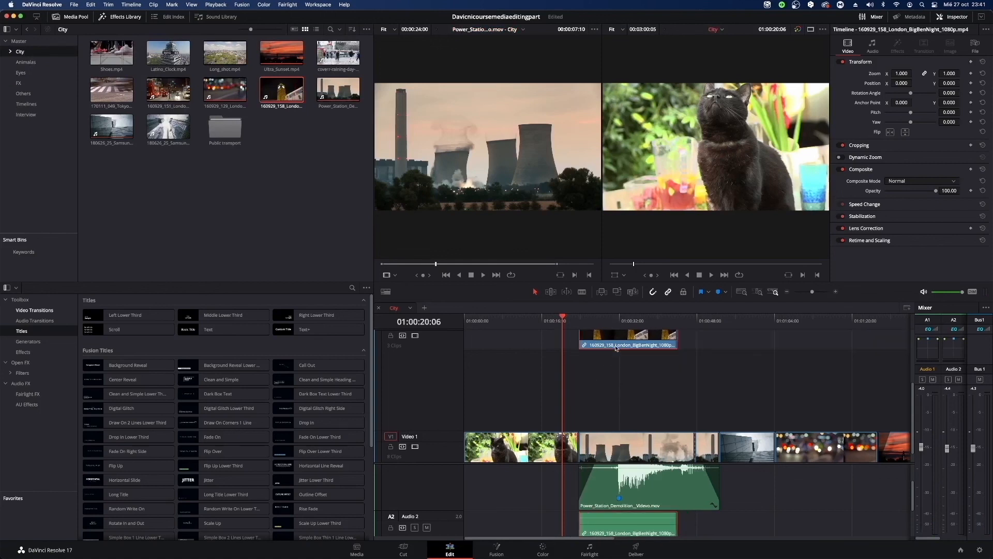
Place the playhead at Marker 1 (01:00:31:22) and set the Big Ben clip's zoom to 1.100 on both axes.
drag(569, 325, 619, 325)
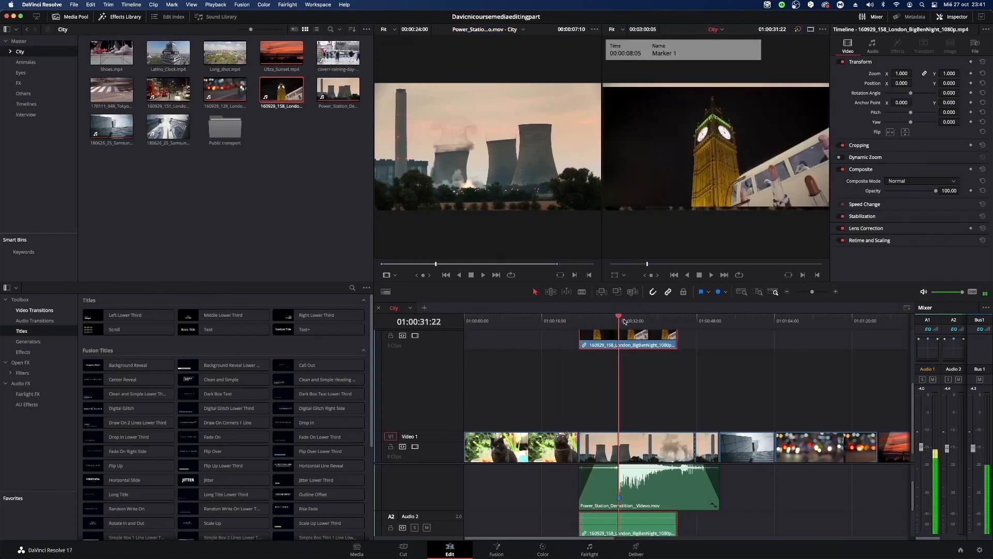
scroll(635, 361, up, 2)
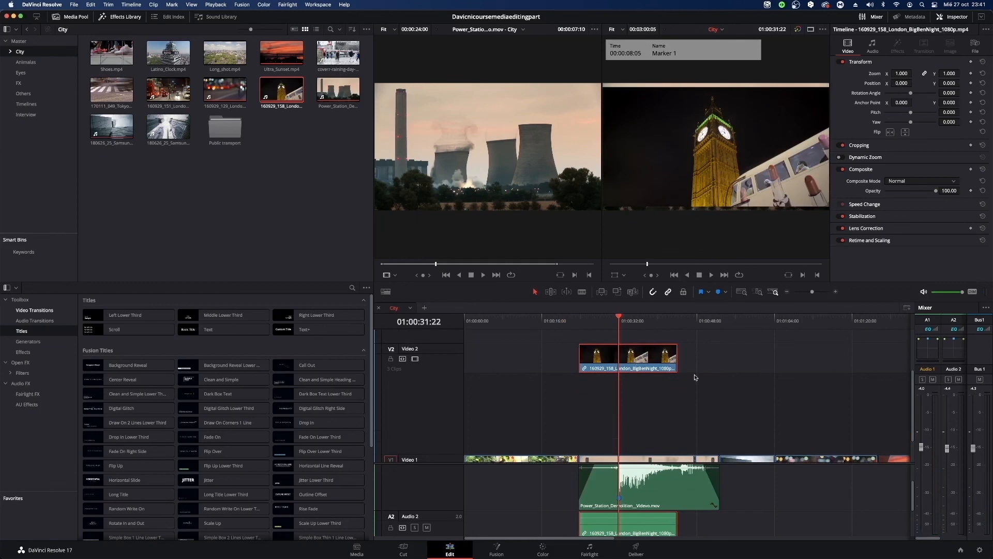
scroll(688, 370, down, 1)
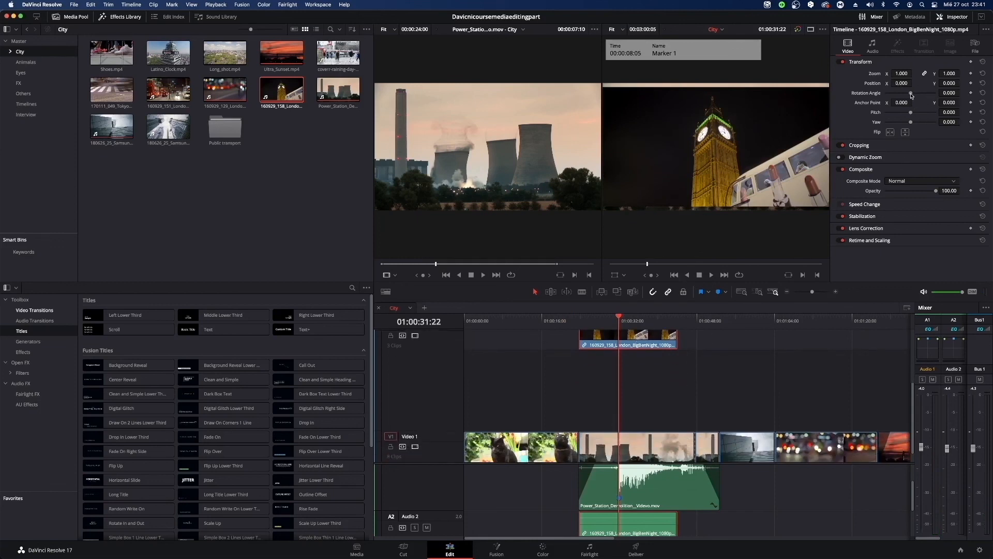
drag(912, 96, 914, 96)
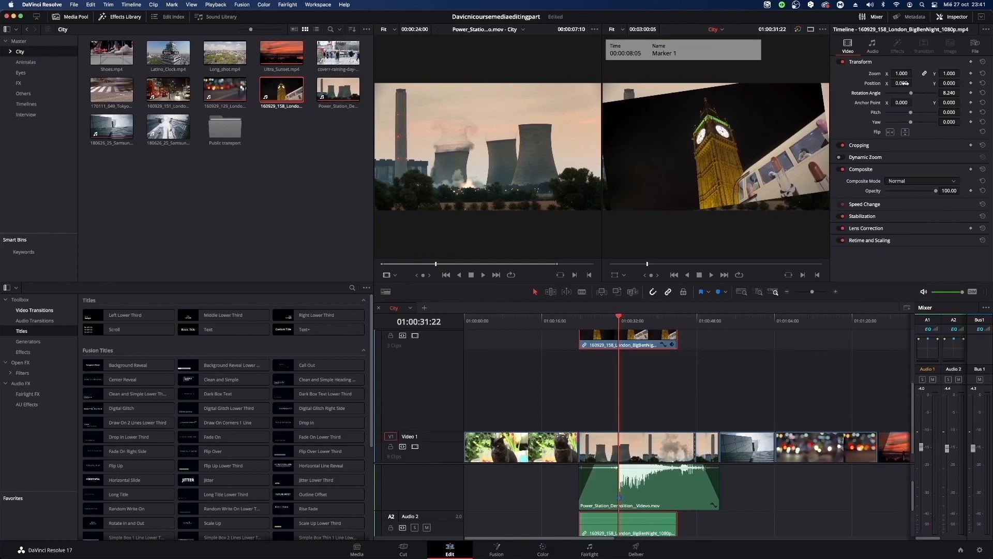
key(super+z)
drag(901, 73, 906, 73)
key(q)
key(q)
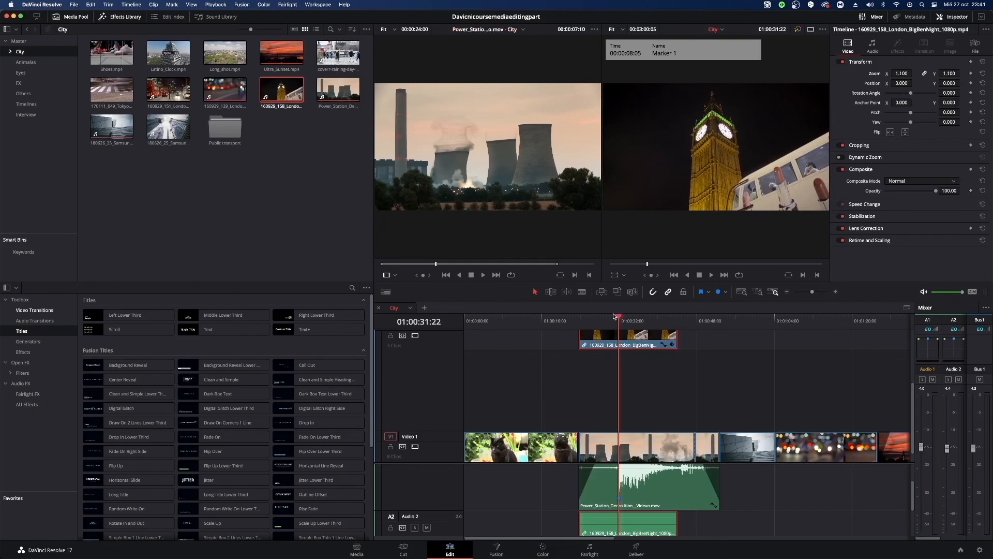
Preview the stacked clips from the Big Ben clip's start, and add a Crop Left keyframe of 0 at 01:00:30:10.
drag(614, 318, 579, 319)
key(space)
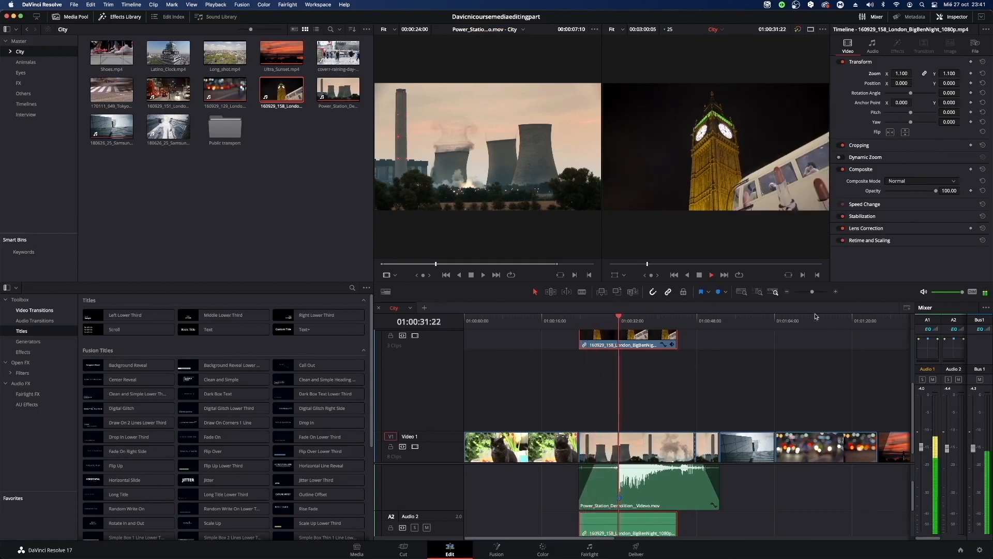
click(620, 320)
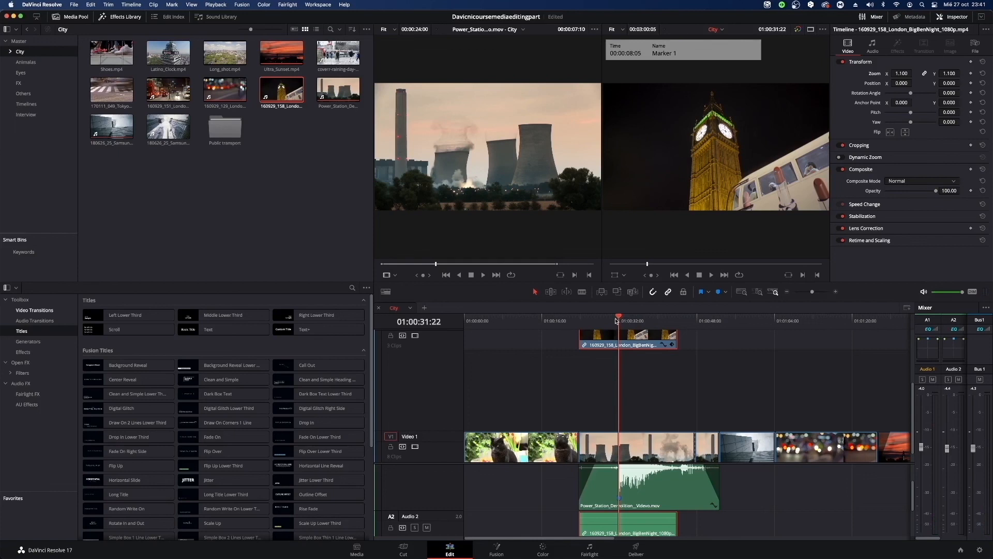
click(612, 317)
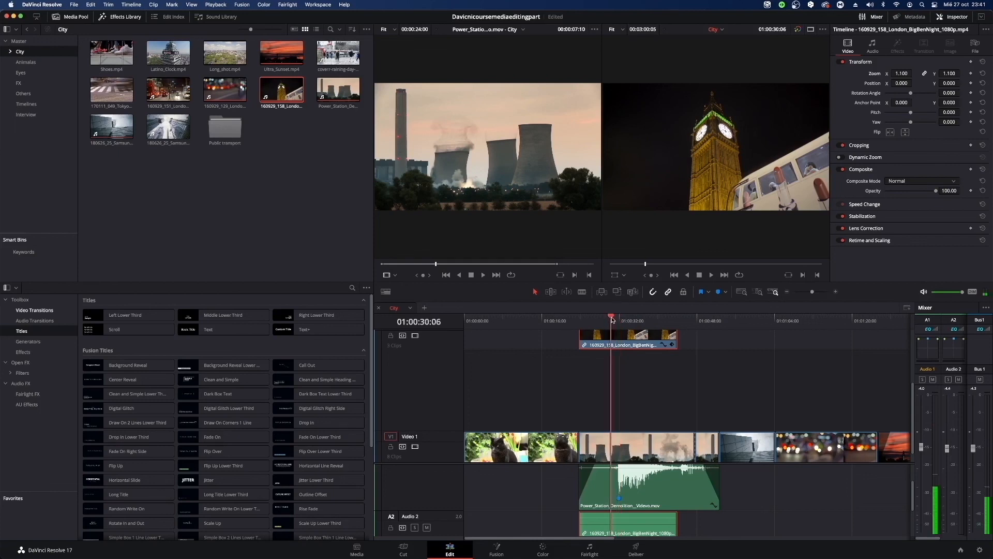
click(911, 150)
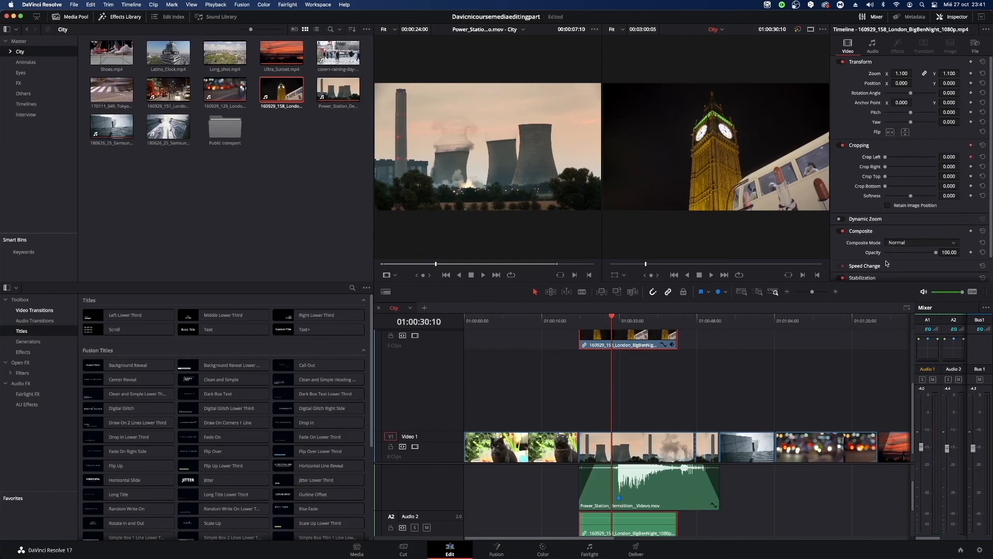
Set Crop Left to about 967 at 01:00:35:15, and play back the crop animation from the clip's start.
key(space)
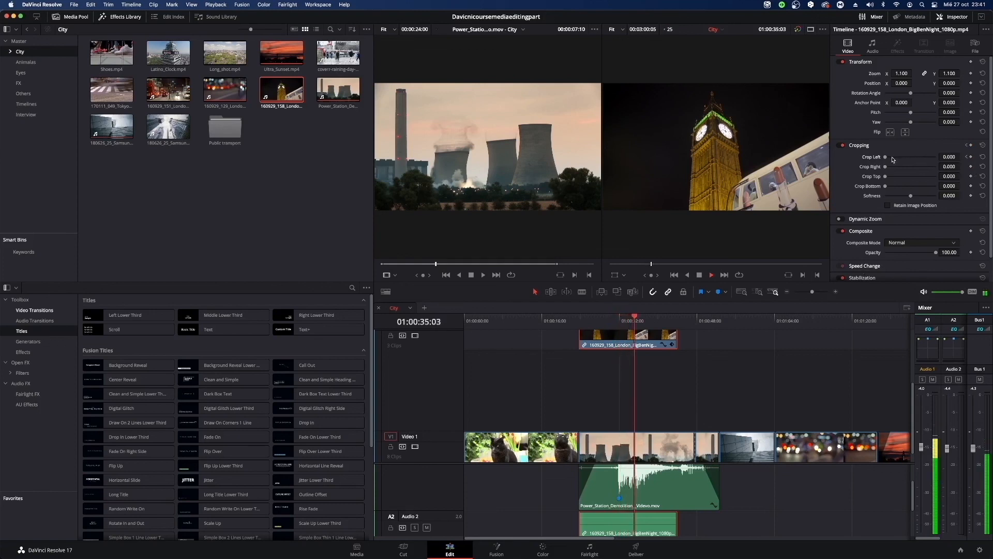
key(space)
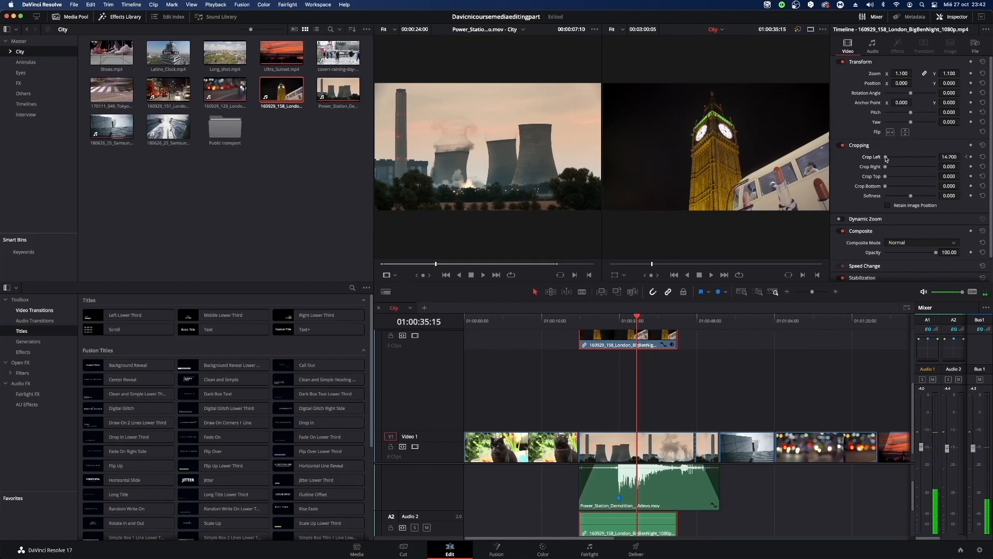
drag(886, 157, 912, 161)
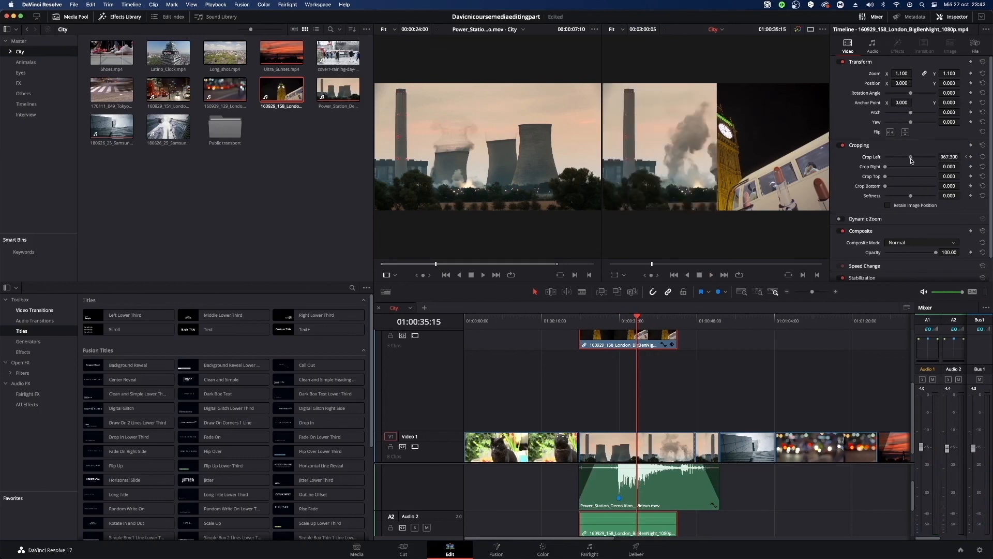
scroll(691, 371, up, 2)
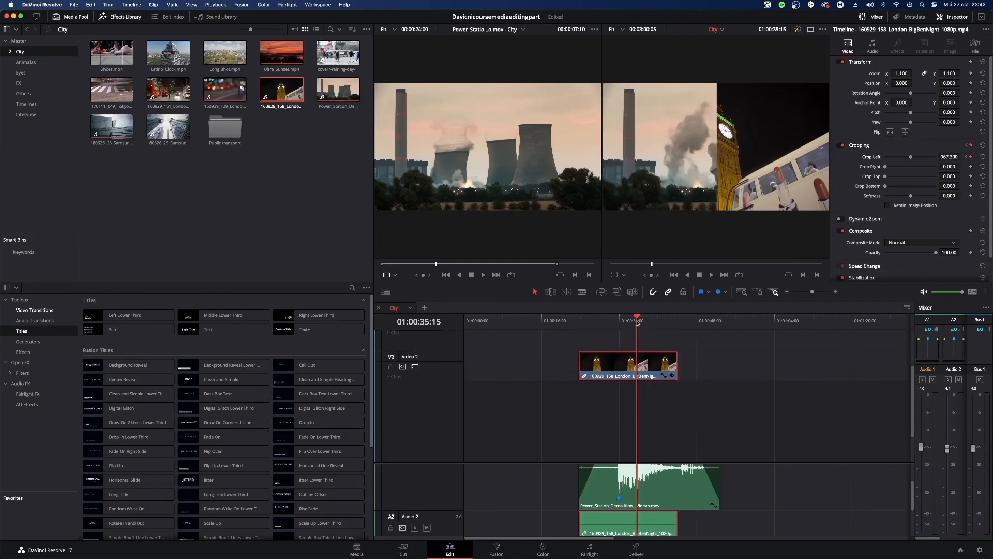
drag(638, 322, 583, 333)
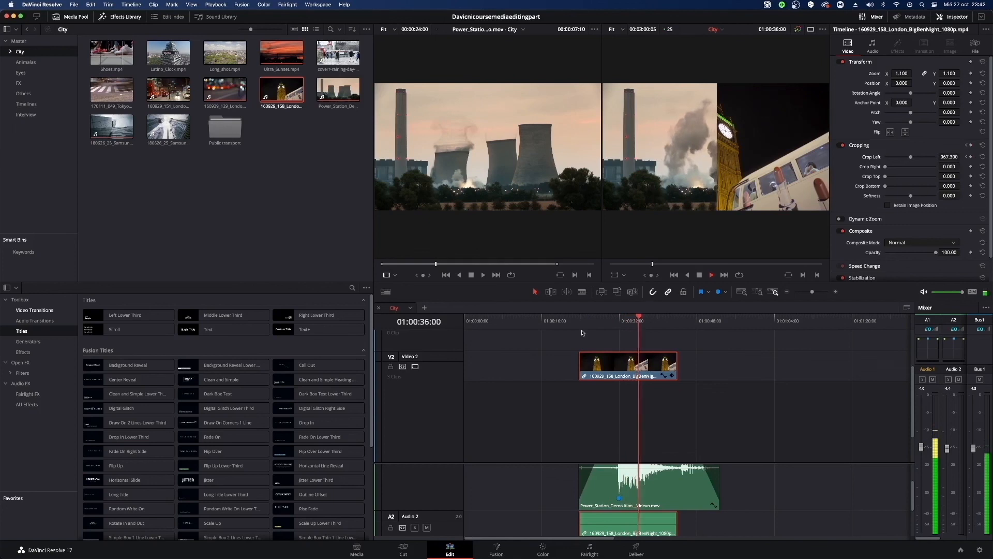
key(space)
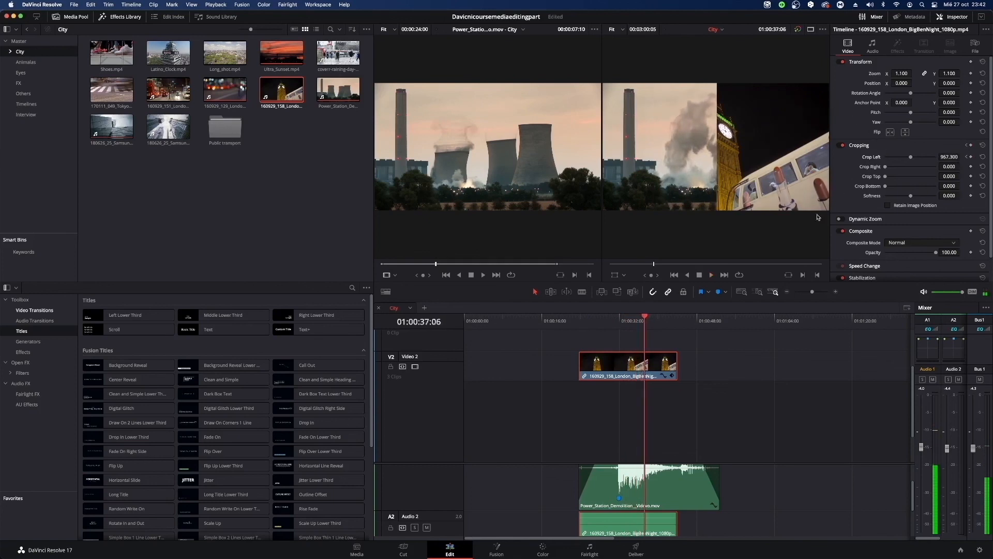
Keyframe Crop Bottom from 0 at 01:00:37:06 to about 1012.5 past 01:00:40:17, and return the playhead to the Big Ben clip's start.
scroll(839, 335, down, 4)
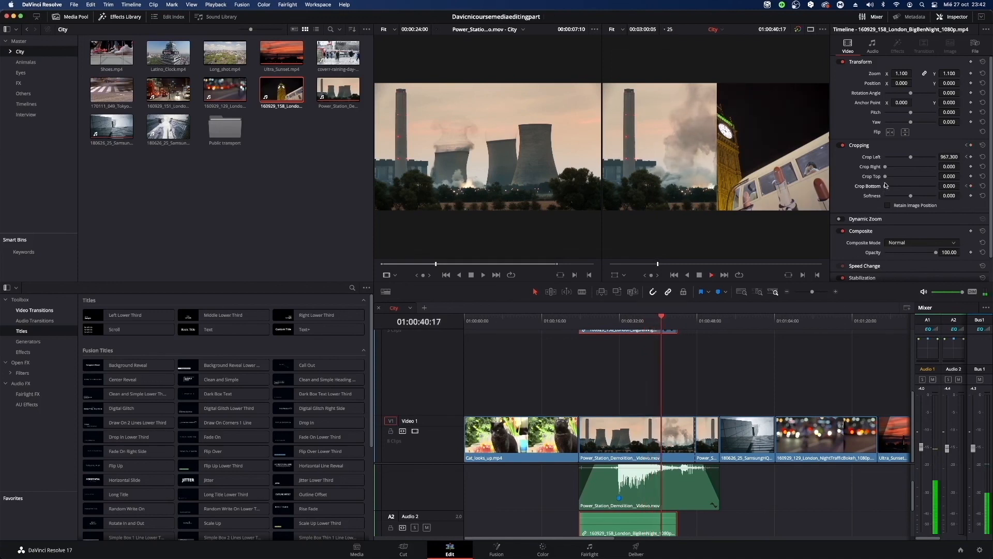
key(space)
drag(886, 187, 937, 187)
drag(664, 313, 580, 314)
scroll(657, 384, up, 3)
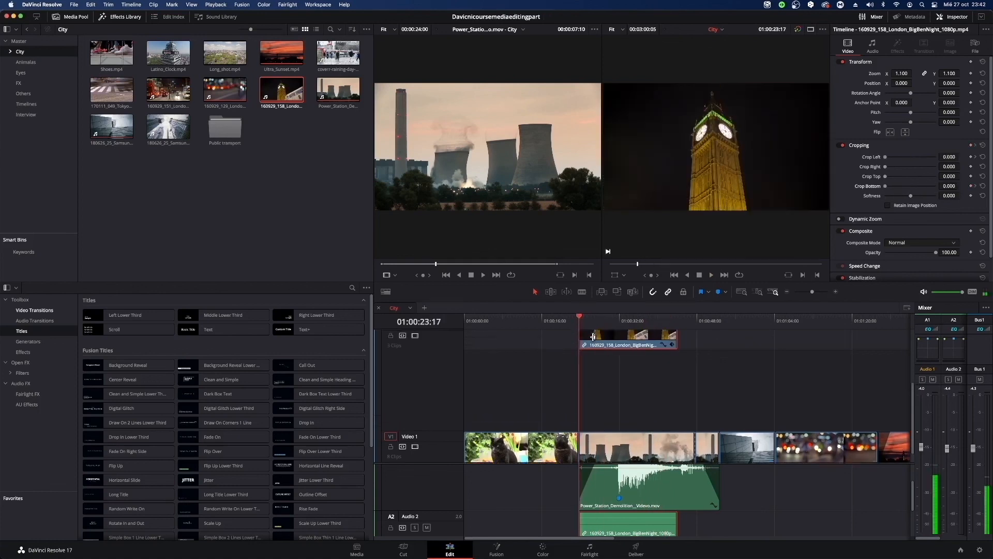
Open the Big Ben clip's curve view, and move the second Crop Left keyframe earlier and up to 1920.
click(663, 368)
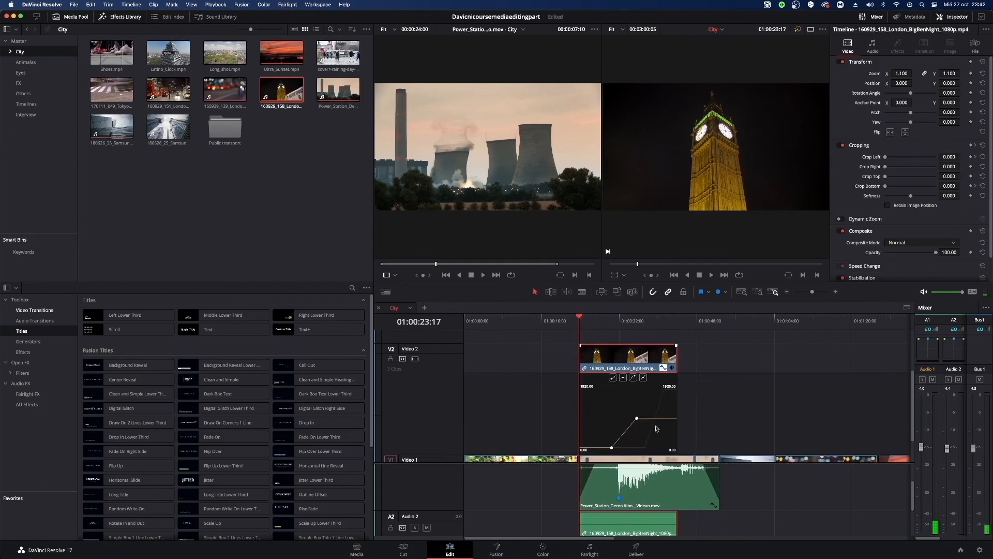
click(660, 402)
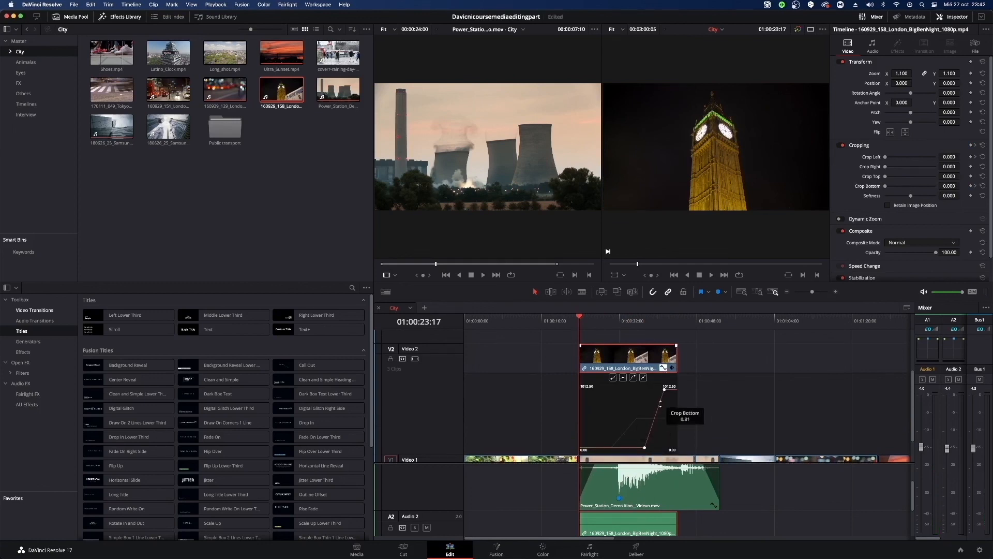
click(646, 418)
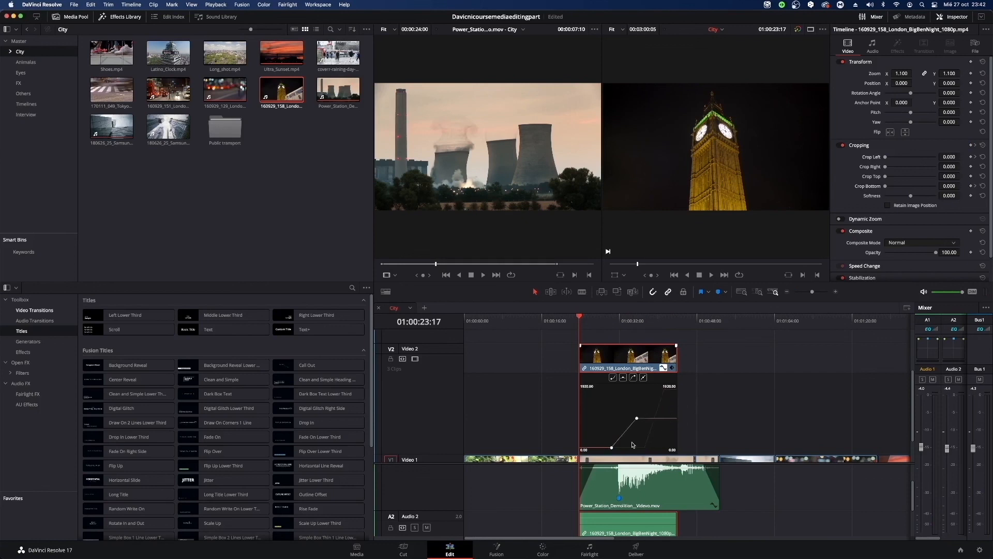
drag(637, 419, 627, 389)
Move both Crop Bottom keyframes earlier to line up with the Crop Left keyframes, and play the combined crop from 01:00:30:10.
click(657, 413)
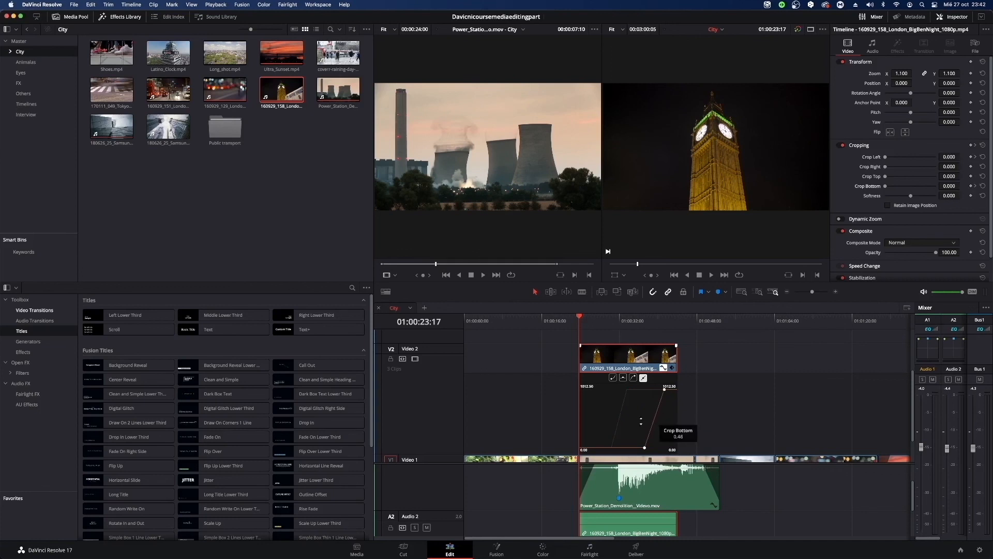
drag(641, 421, 613, 446)
click(644, 447)
drag(664, 391, 627, 389)
click(614, 325)
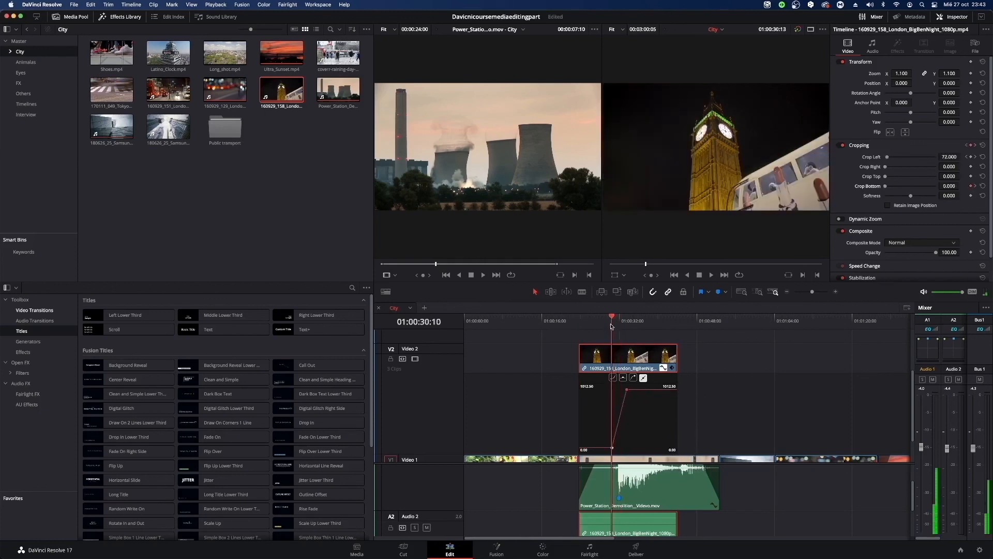
key(space)
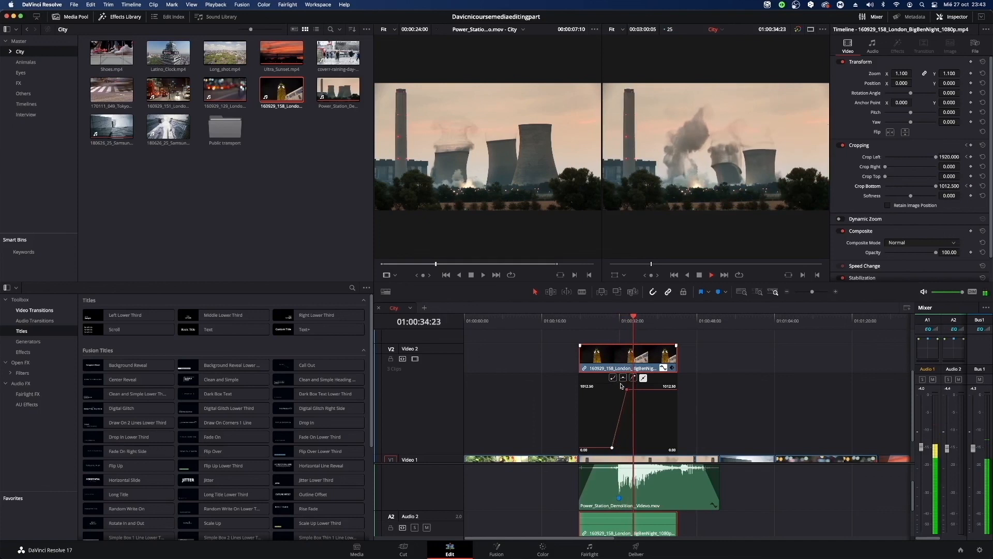
Shift the Big Ben clip's cropping keyframes in its keyframe track, starting Crop Bottom at the demolition marker, and collapse the track.
click(672, 368)
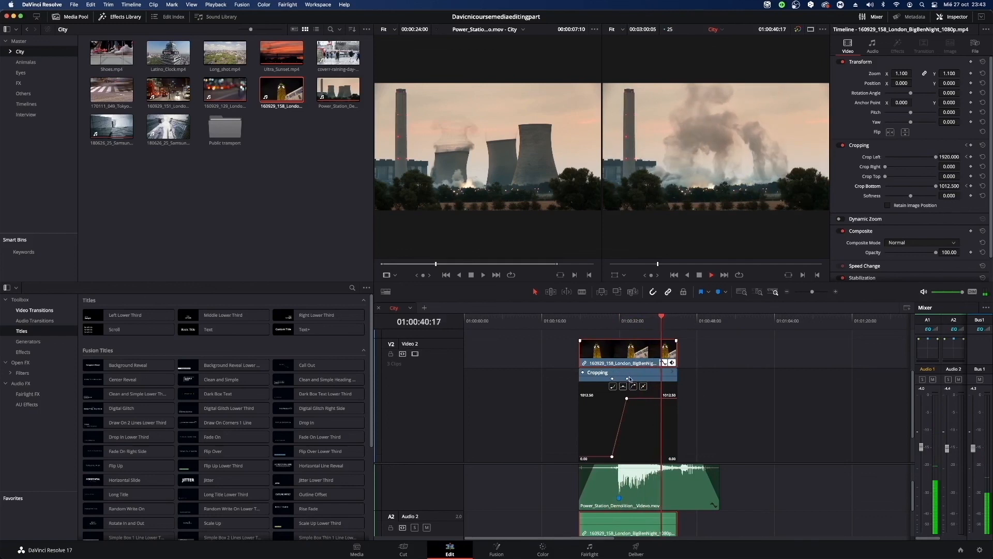
mouse_move(627, 378)
mouse_down()
mouse_move(650, 378)
mouse_move(618, 380)
mouse_up()
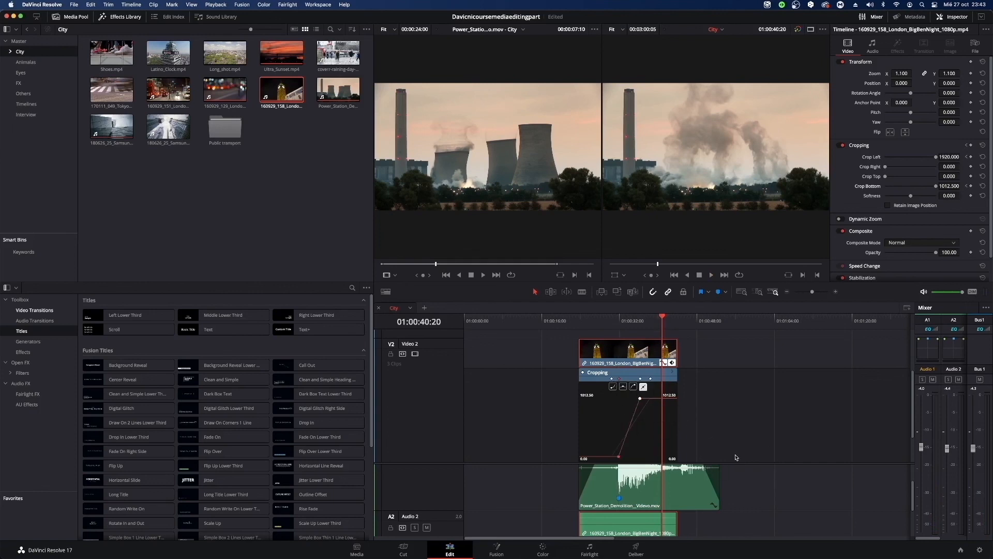
click(672, 362)
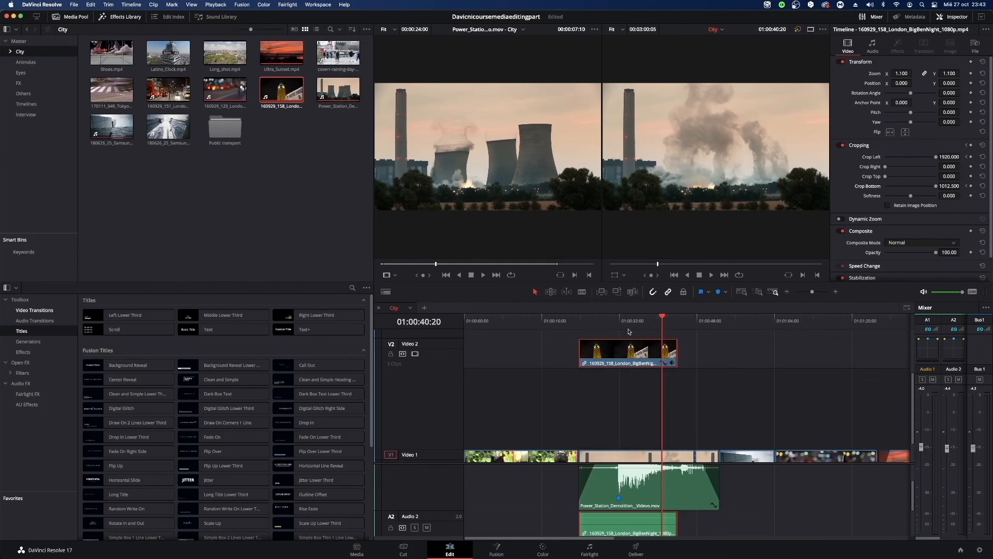
Open the Big Ben clip's curve view and check the crop around 01:00:35:24.
click(671, 362)
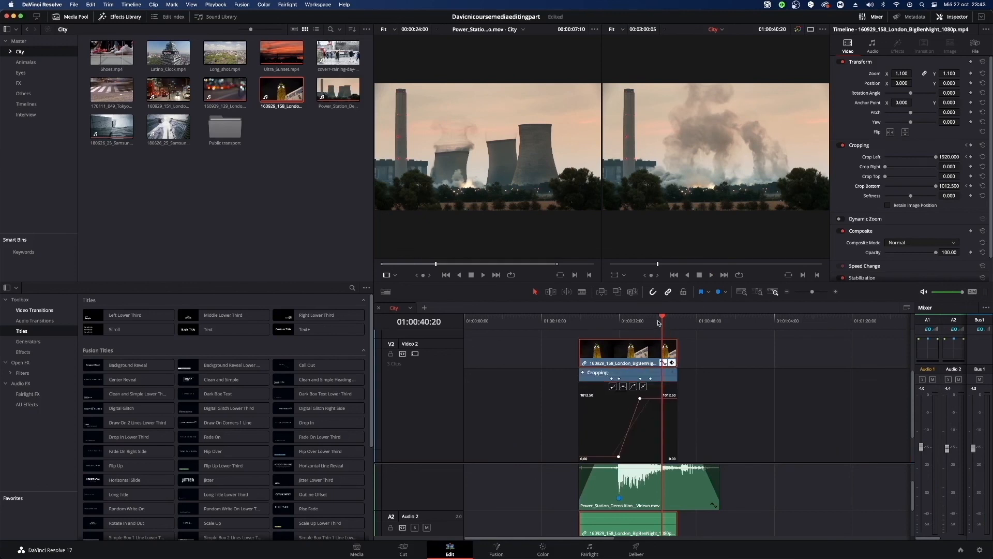
drag(659, 322, 639, 321)
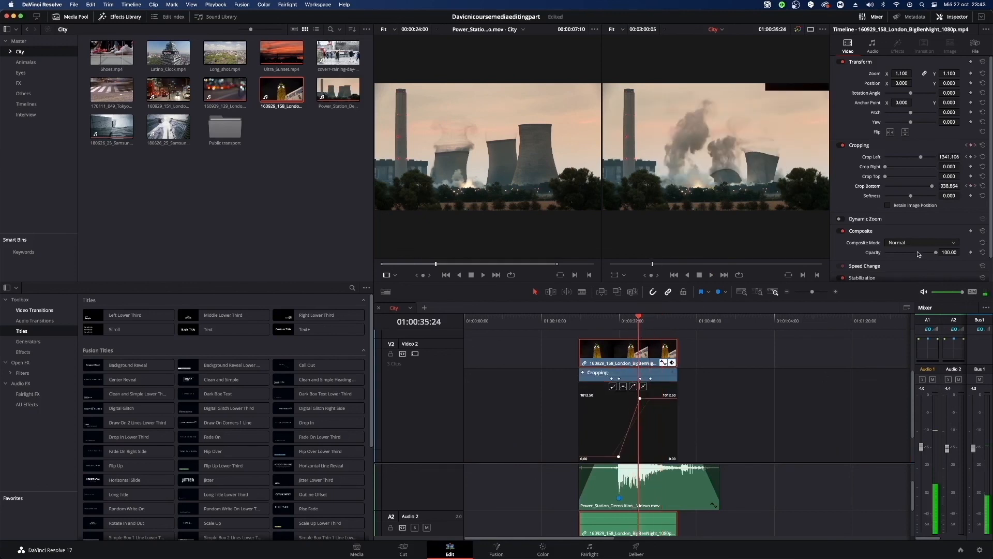
scroll(918, 254, down, 2)
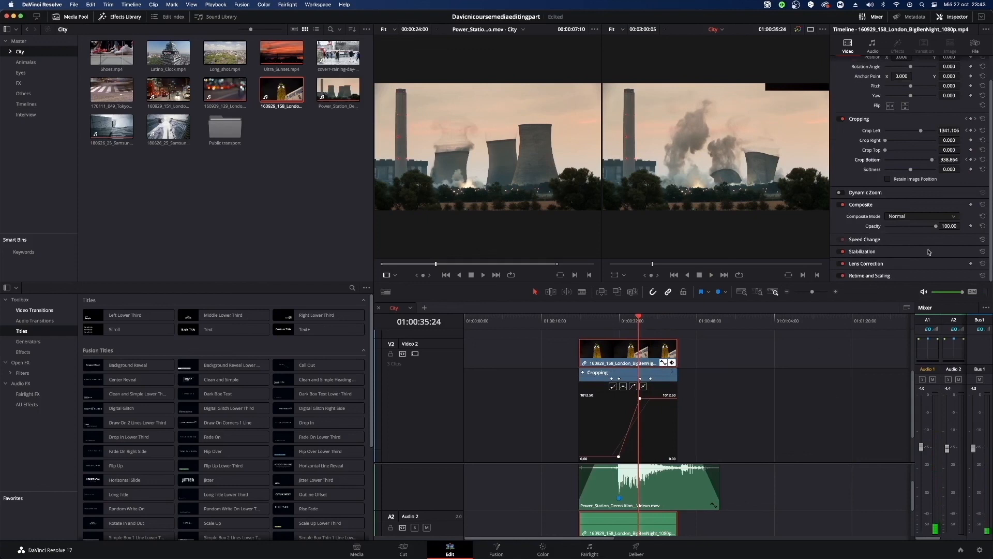
scroll(929, 251, up, 2)
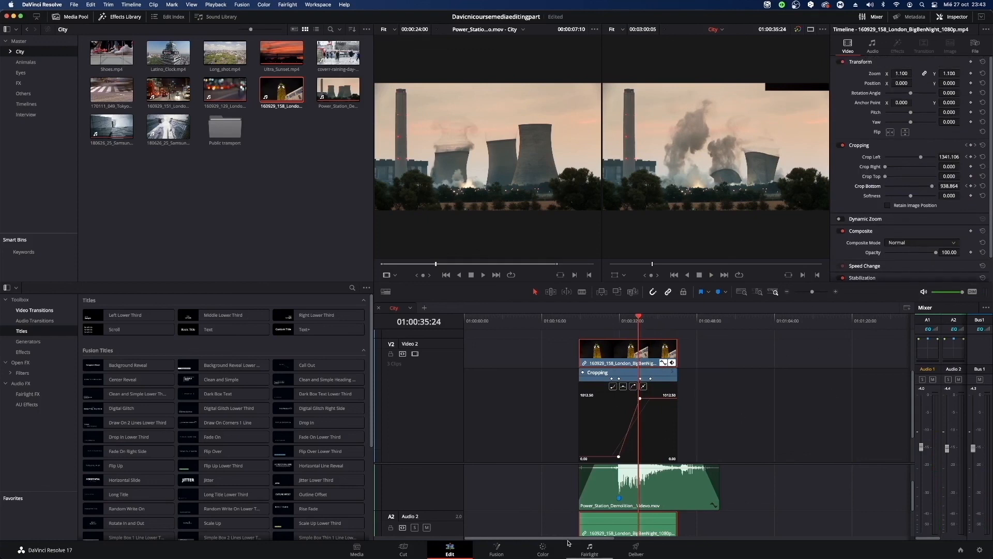
Select the Cat_looks_up.mp4 clip at 01:00:05:13 and enable its Dynamic Zoom.
drag(569, 540, 489, 537)
scroll(526, 462, down, 3)
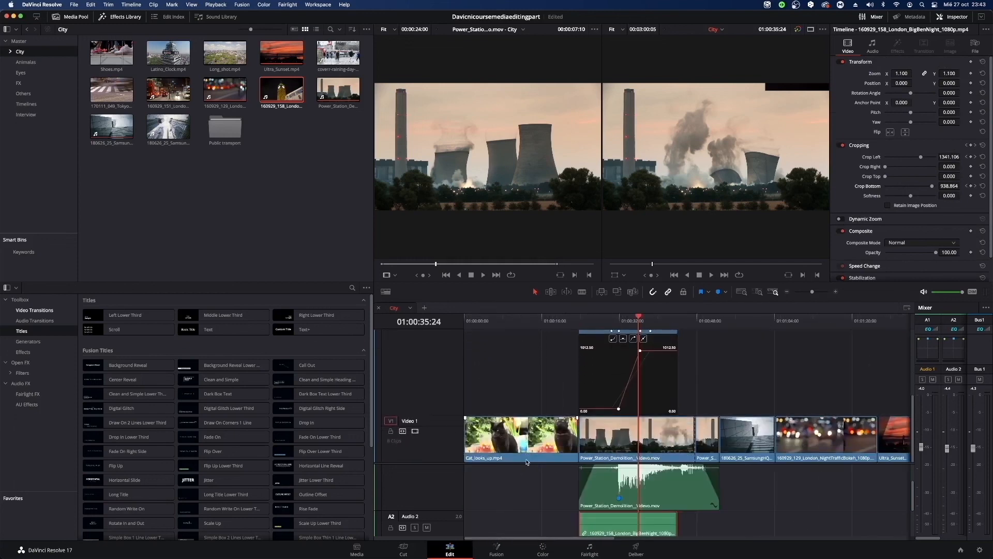
drag(537, 322, 492, 330)
double_click(510, 437)
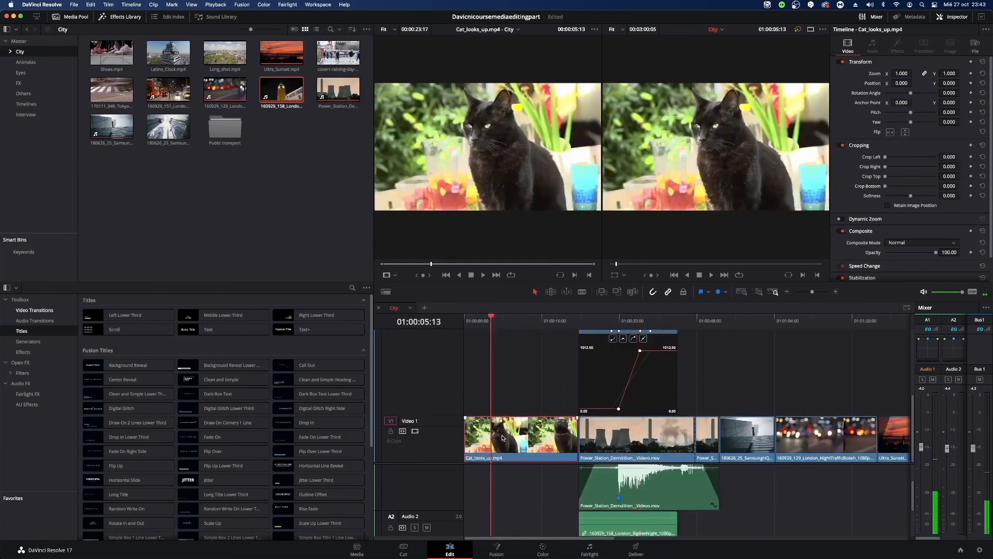
scroll(900, 243, down, 2)
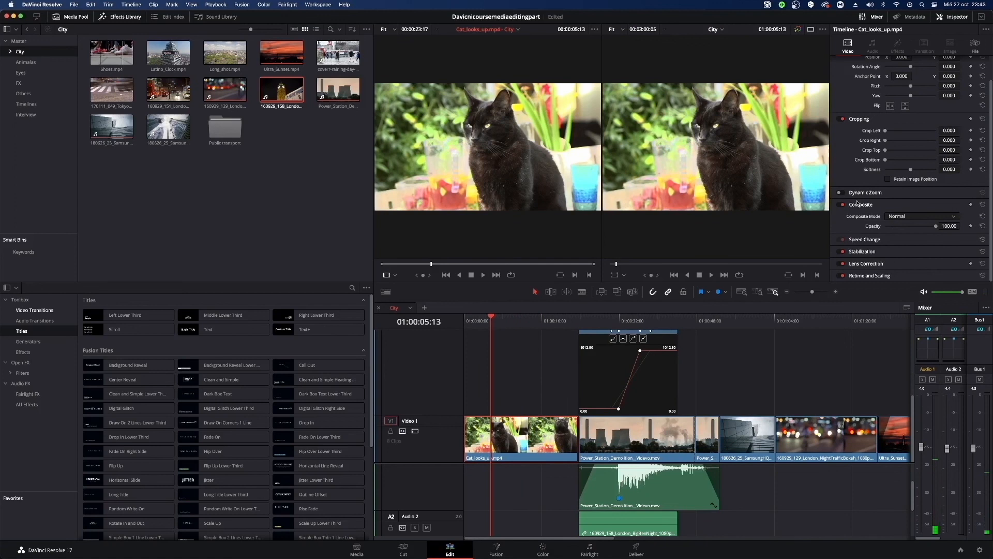
click(841, 194)
click(898, 218)
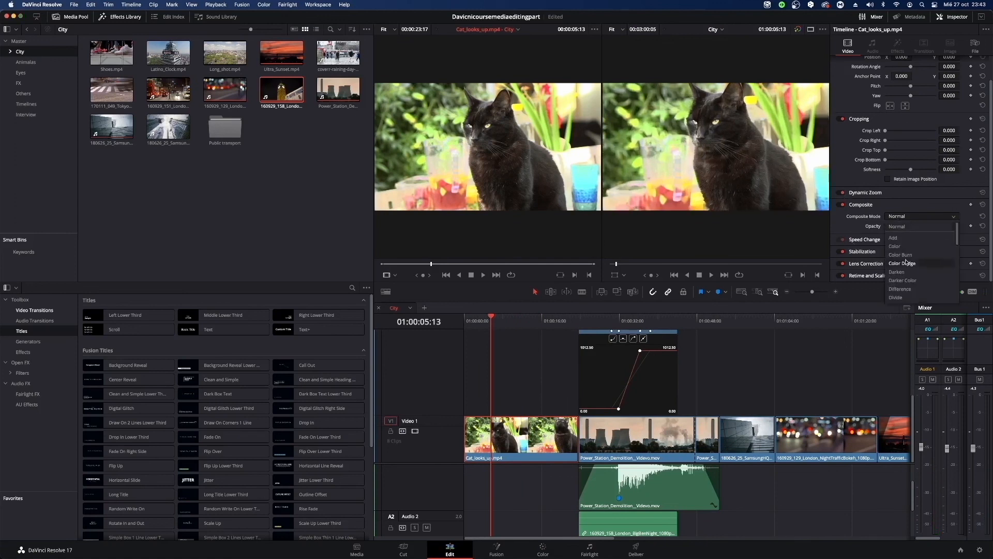
click(906, 264)
click(915, 216)
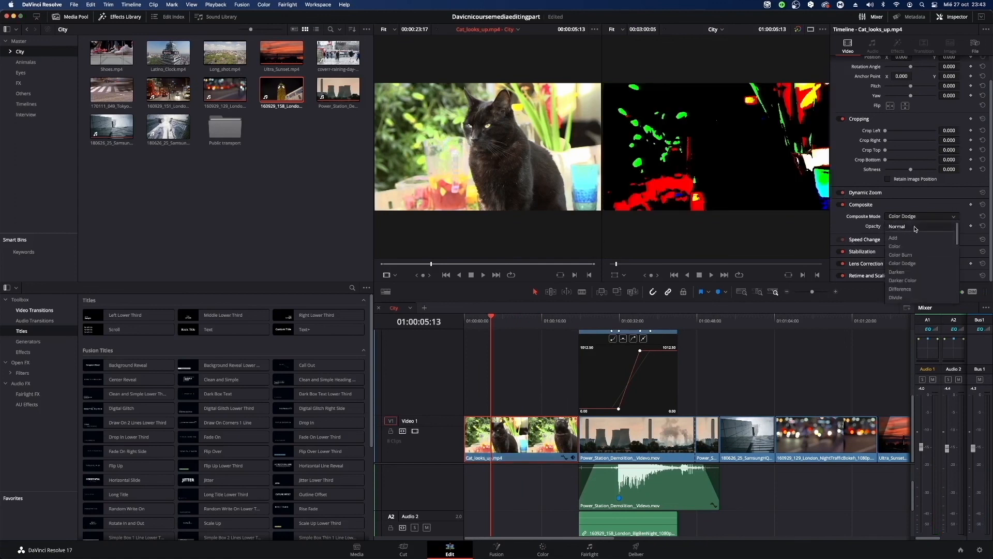
click(915, 229)
Set the cat clip's Dynamic Zoom Ease to Ease Out, and play the timeline from the start.
click(875, 193)
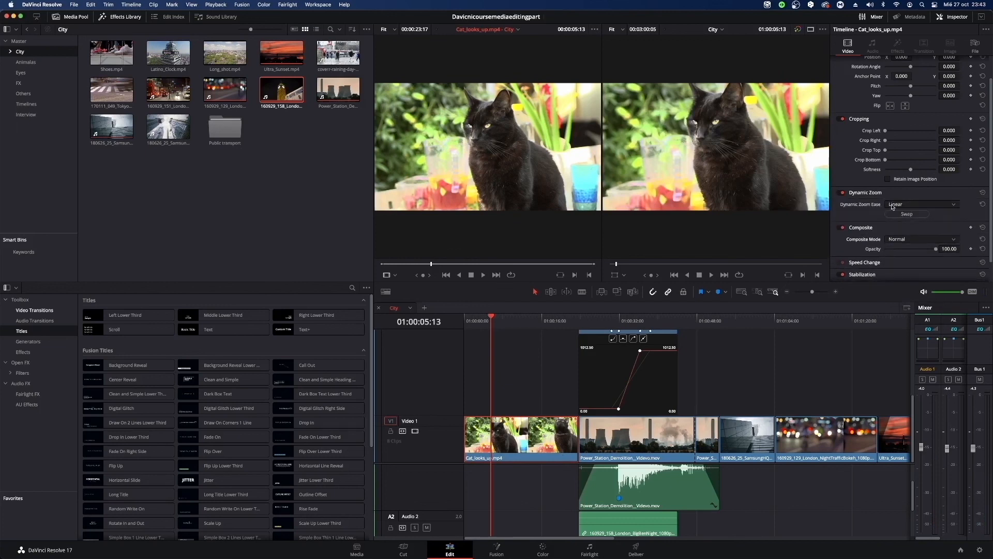
click(895, 204)
click(899, 231)
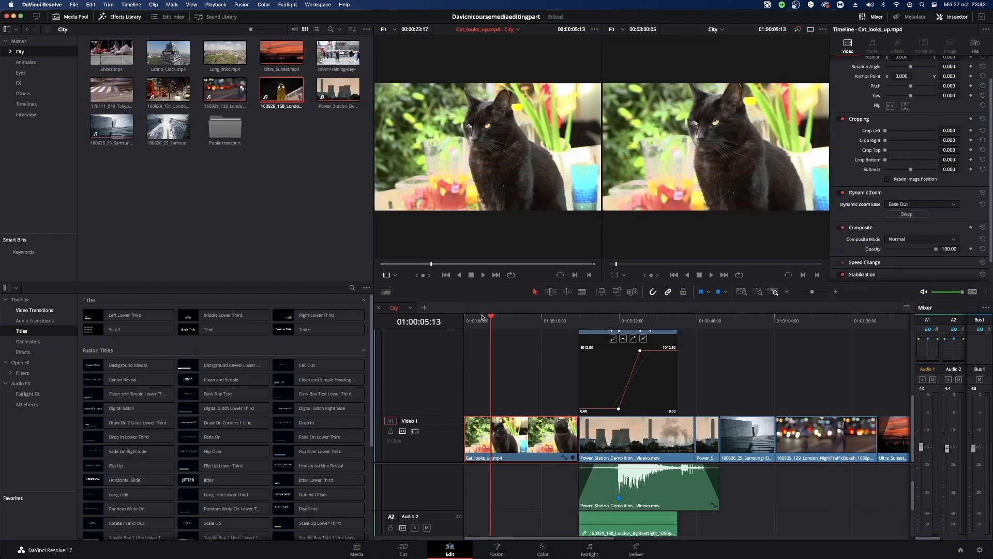
key(Home)
key(space)
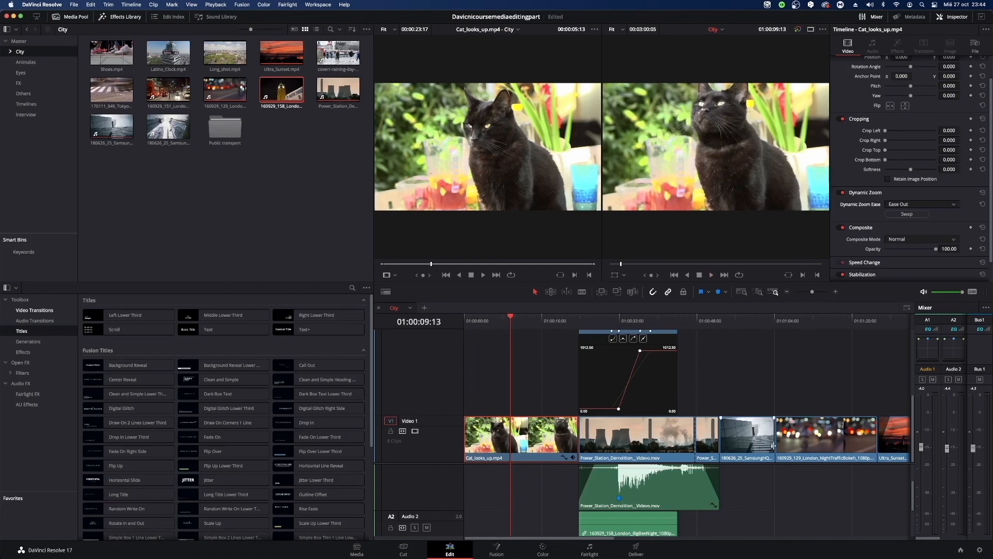
Select the 180626_25_SamsungHQ_001.mp4 clip on Video 1 and add a Zoom keyframe of 1.000 at its start, 01:00:52:17.
click(743, 319)
double_click(762, 446)
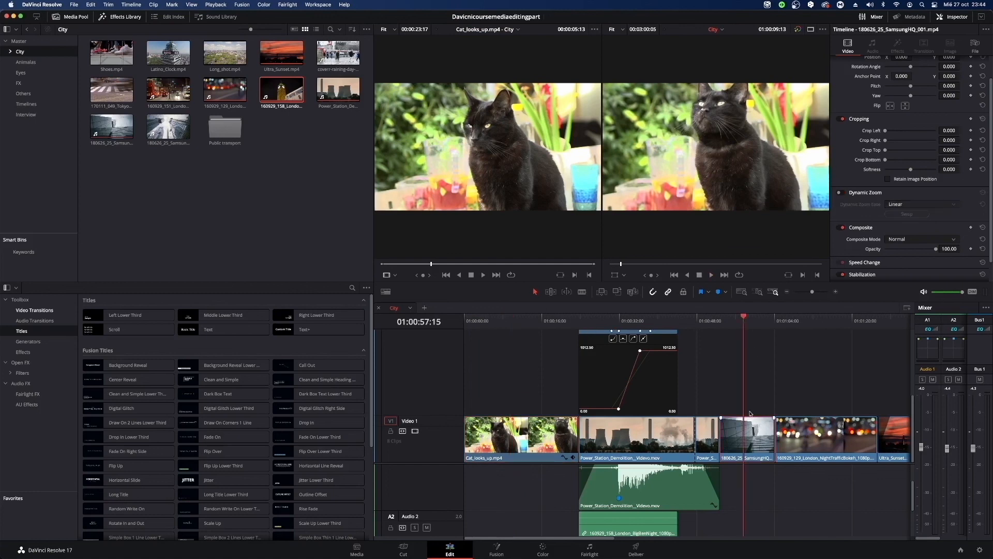
drag(737, 321, 719, 323)
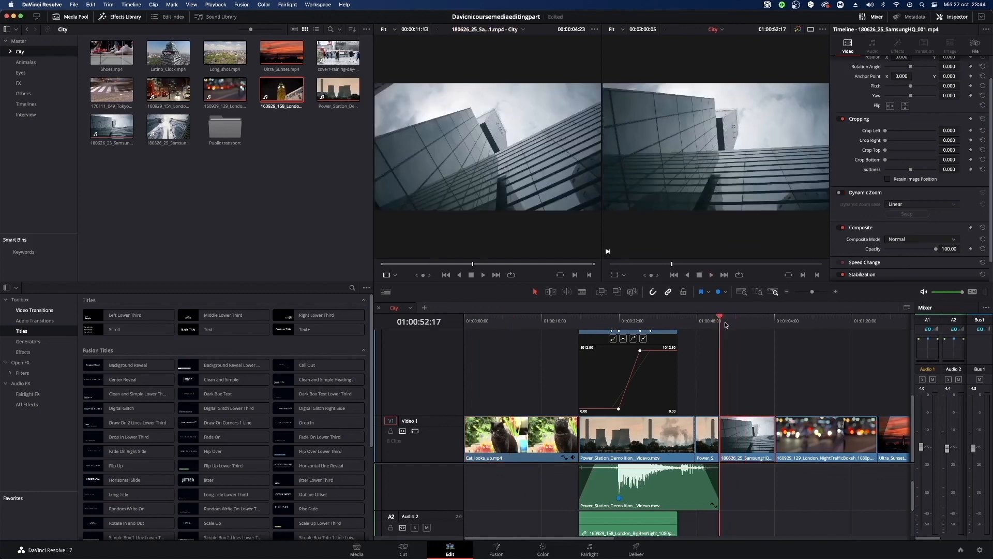
scroll(911, 128, up, 2)
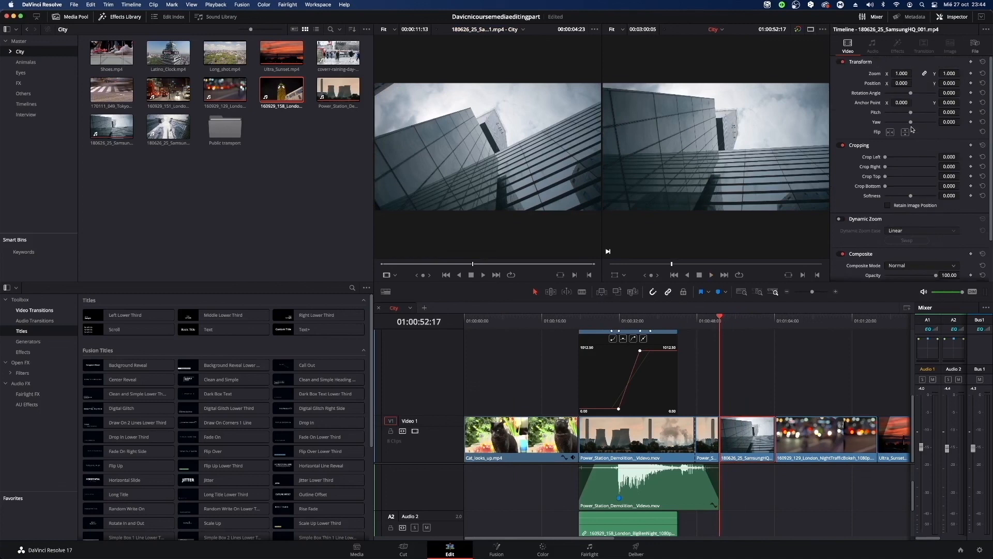
click(971, 74)
Keyframe the SamsungHQ clip's Zoom to about 2.970 near its end, at 01:01:03:22.
mouse_move(726, 318)
mouse_down()
mouse_move(774, 321)
mouse_move(719, 331)
mouse_up()
drag(722, 321, 769, 323)
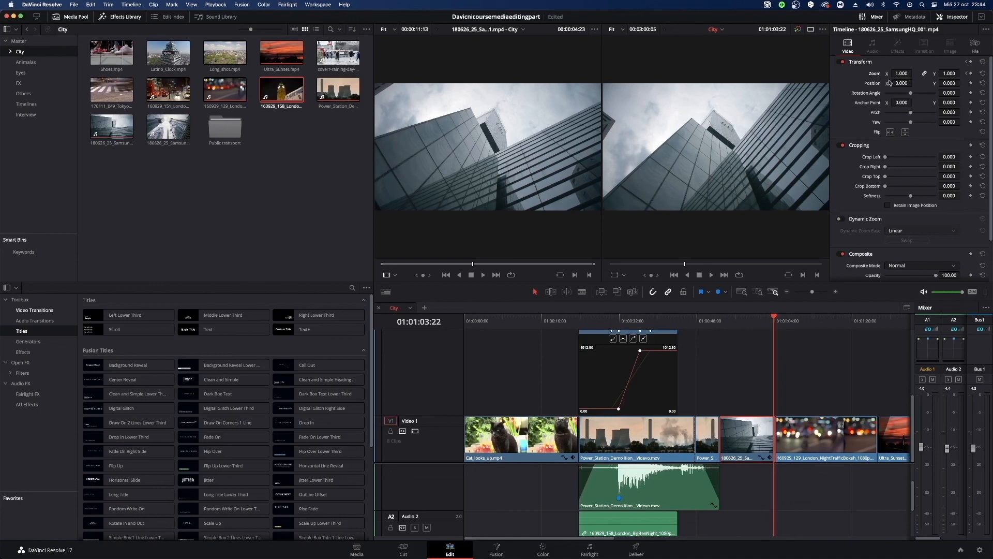
drag(901, 73, 992, 73)
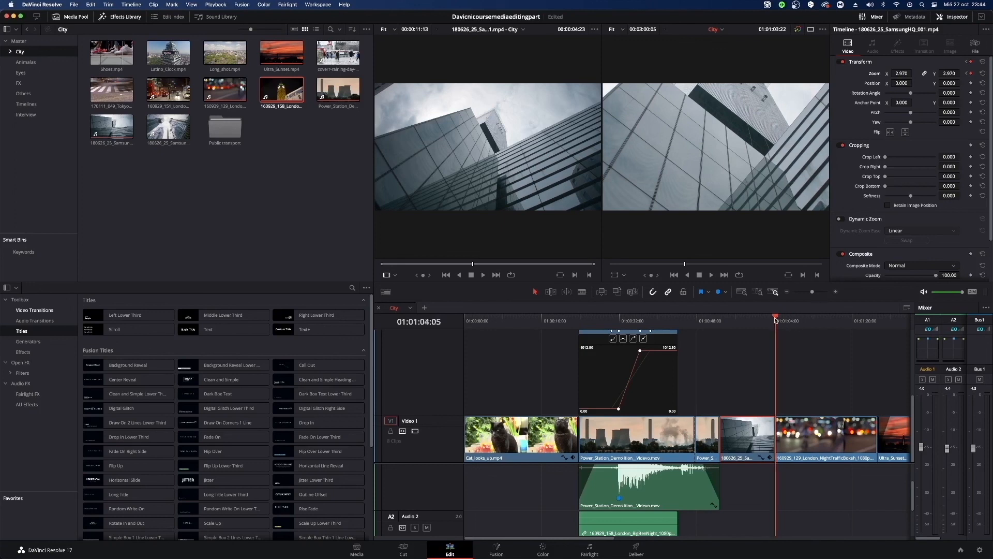
Play the SamsungHQ clip's zoom from its start, and add a Position keyframe of 0 at 01:00:55:21.
drag(778, 317, 723, 320)
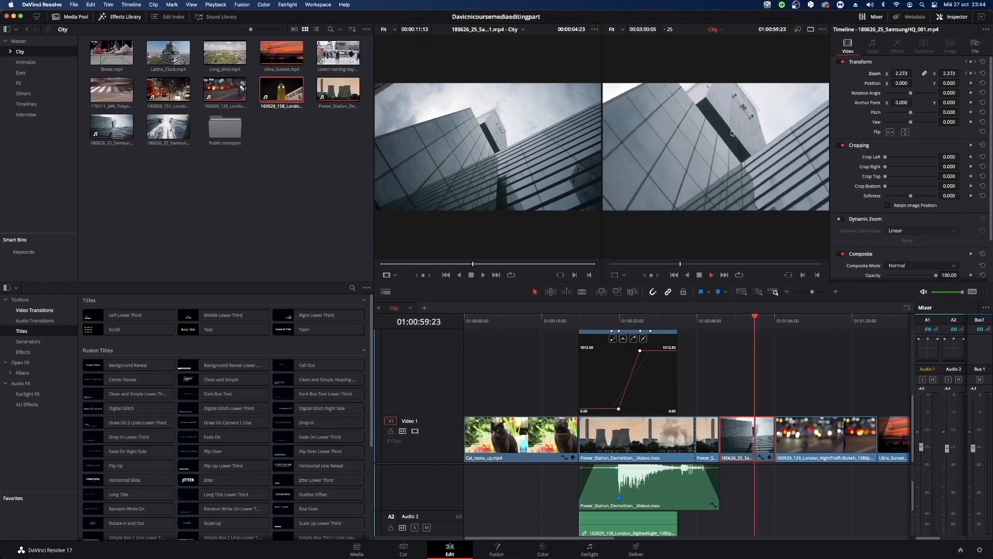
key(space)
drag(760, 320, 736, 323)
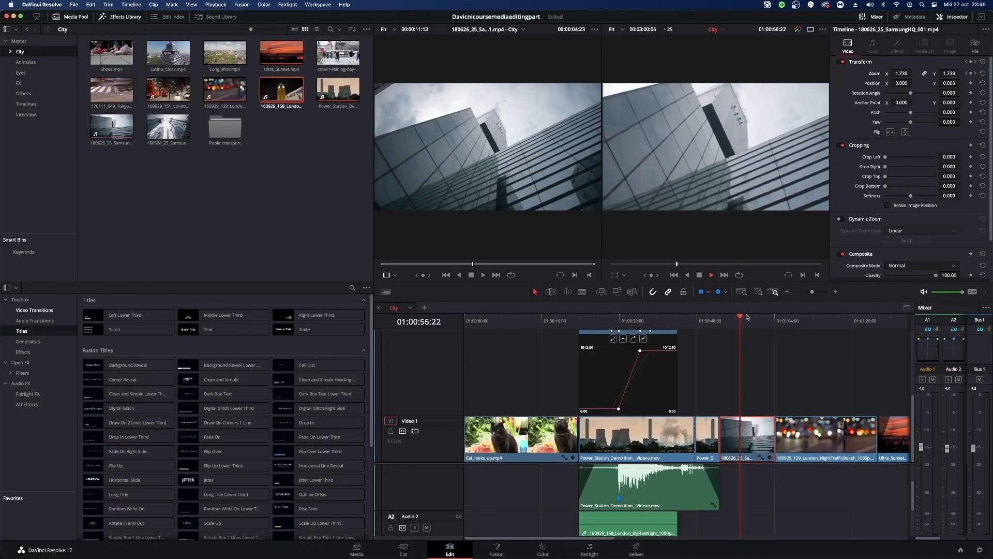
drag(743, 318, 735, 323)
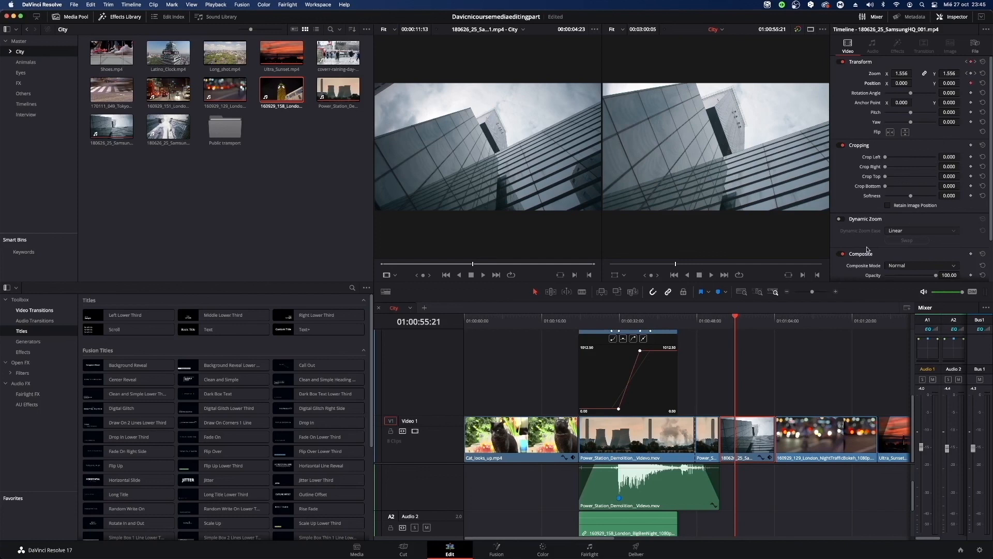
Play a little further into the SamsungHQ clip, and lower its Position Y to about -50 at 01:00:56:13.
key(space)
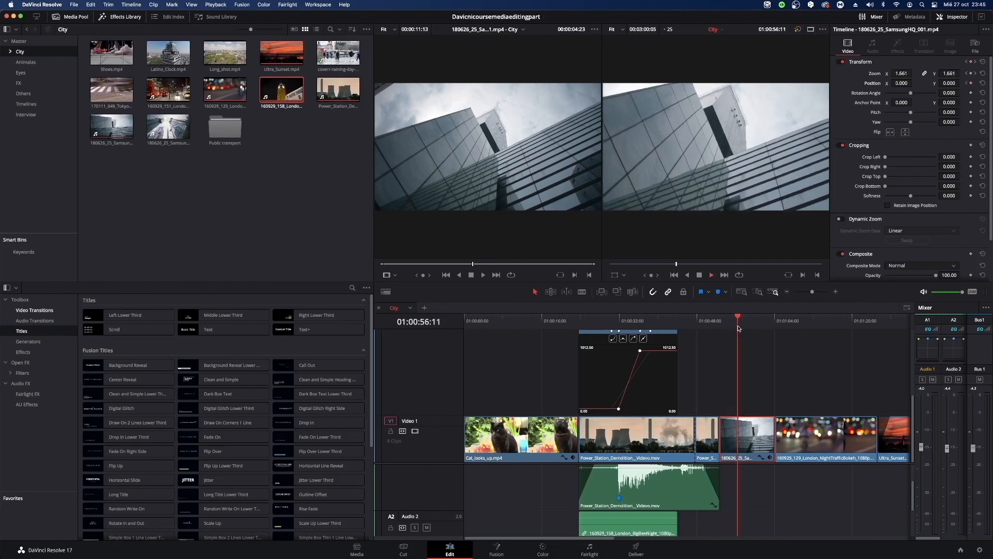
key(space)
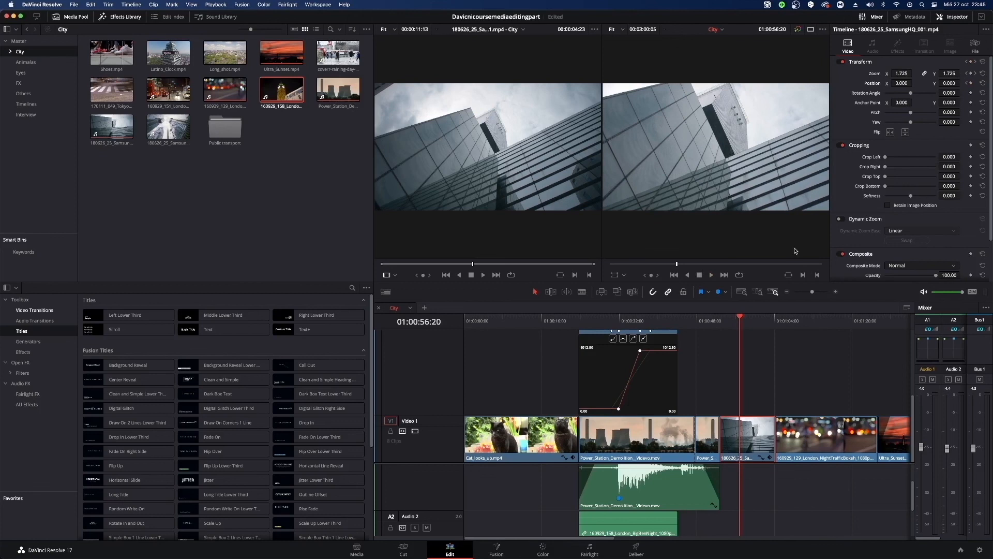
key(Left)
key(Left)
key(Left)
key(Left)
key(Left)
key(Left)
key(Left)
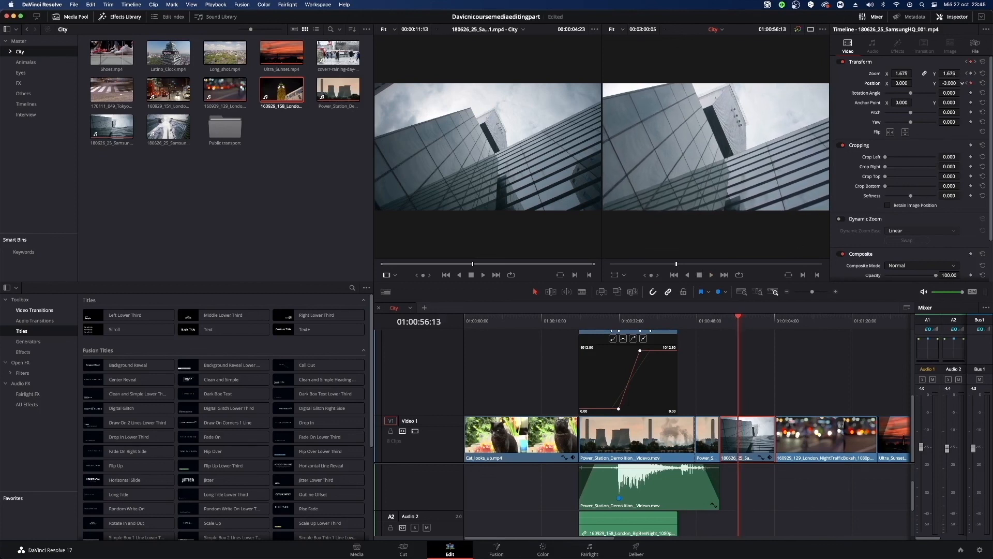
drag(949, 84, 924, 83)
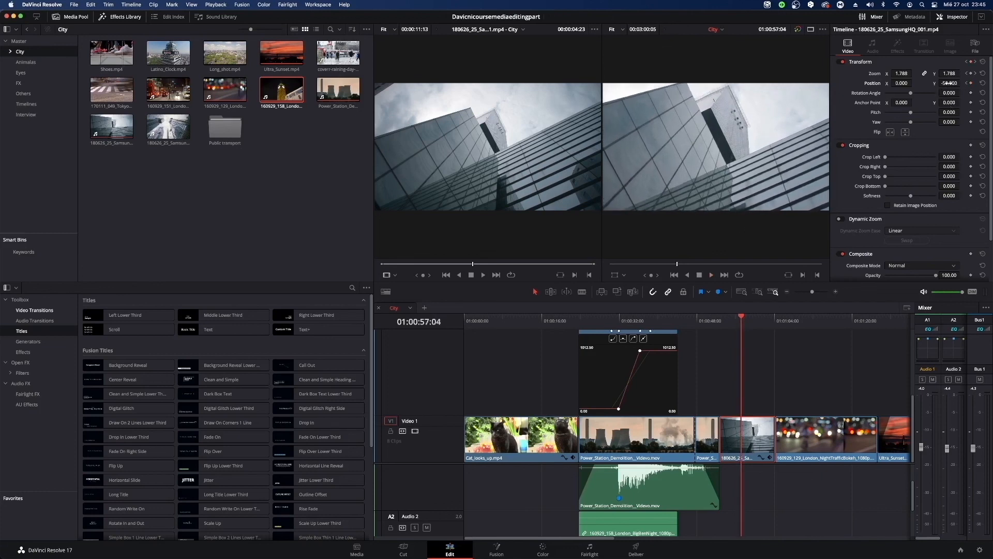
Keyframe lower Position Y values on the SamsungHQ clip at 01:00:57:04 and 01:00:57:23, and play on to 01:01:00:10.
drag(948, 83, 923, 82)
key(space)
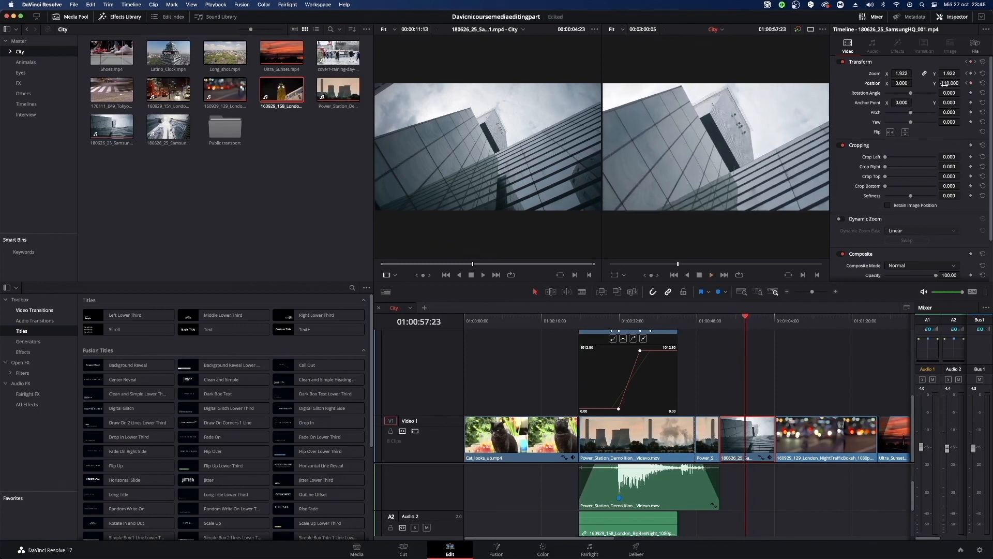
mouse_move(951, 83)
mouse_down()
mouse_move(962, 83)
mouse_move(934, 83)
mouse_move(961, 83)
mouse_up()
key(space)
key(space)
key(space)
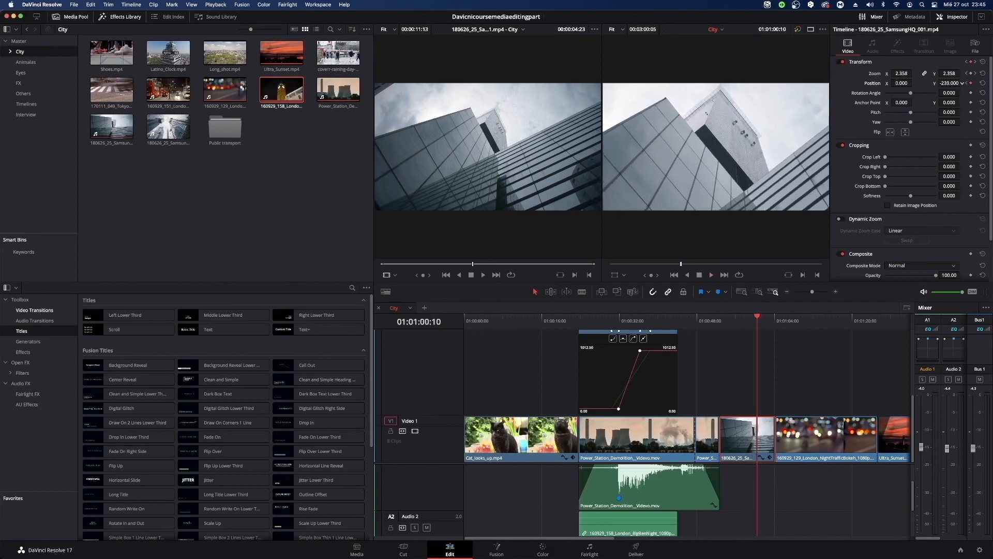
Keyframe the SamsungHQ clip's Position Y to -320 by 01:01:01:00 and down to -433 towards the clip's end.
drag(957, 83, 962, 83)
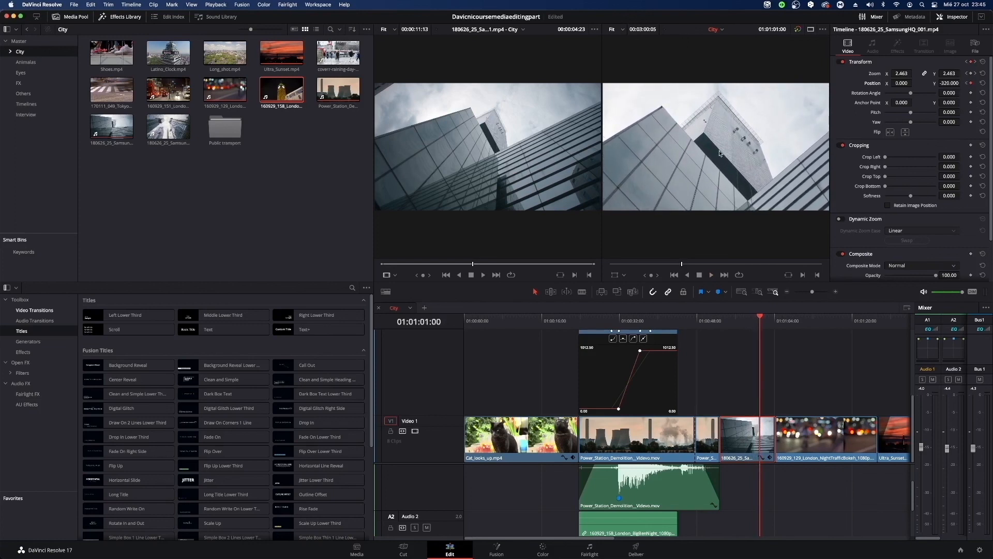
key(space)
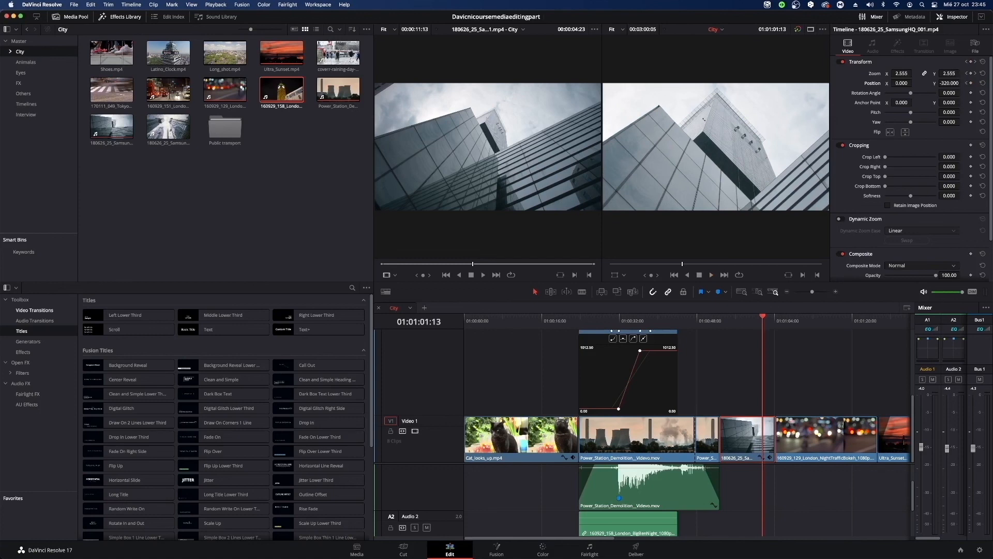
key(space)
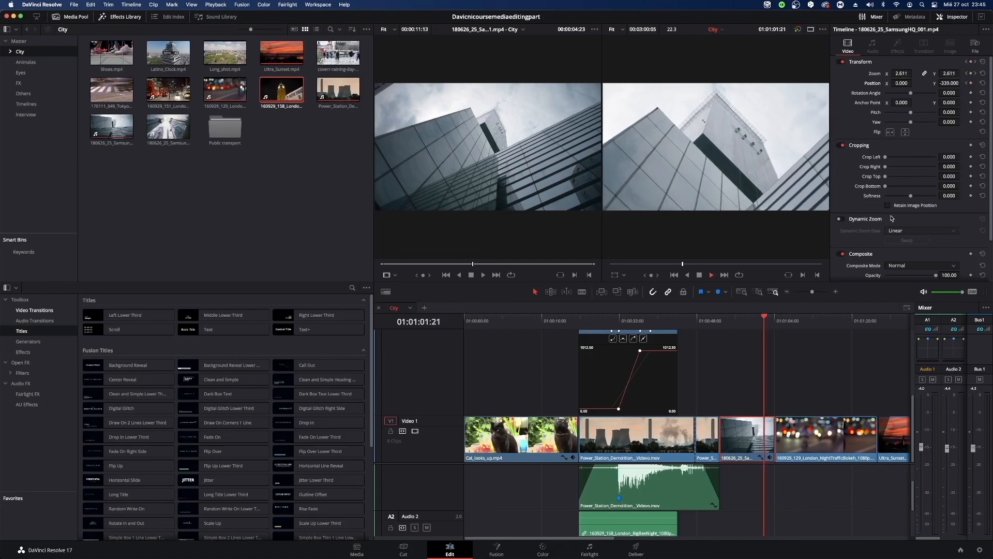
drag(962, 83, 963, 83)
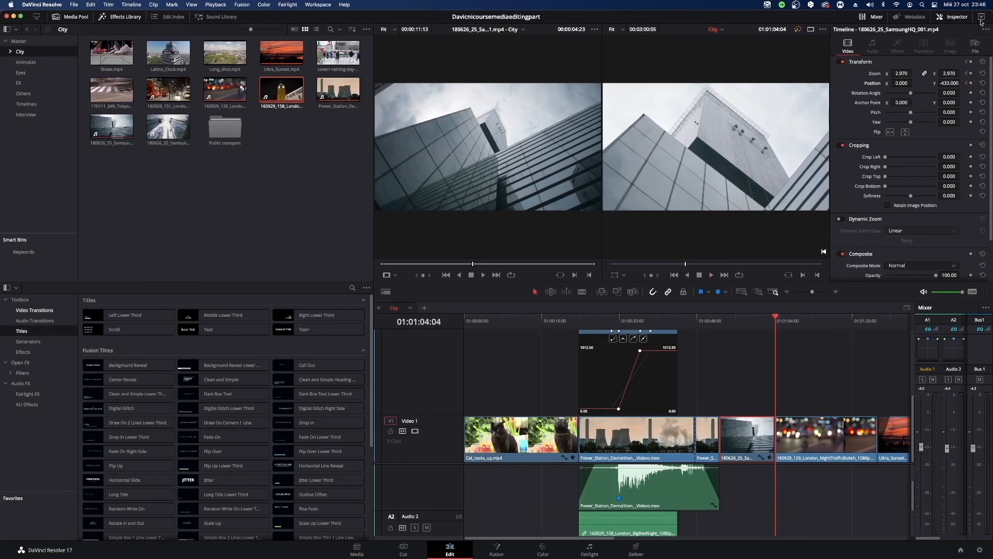
Play back the SamsungHQ clip's combined zoom and position animation, and open the clip's curve view.
drag(733, 316, 719, 333)
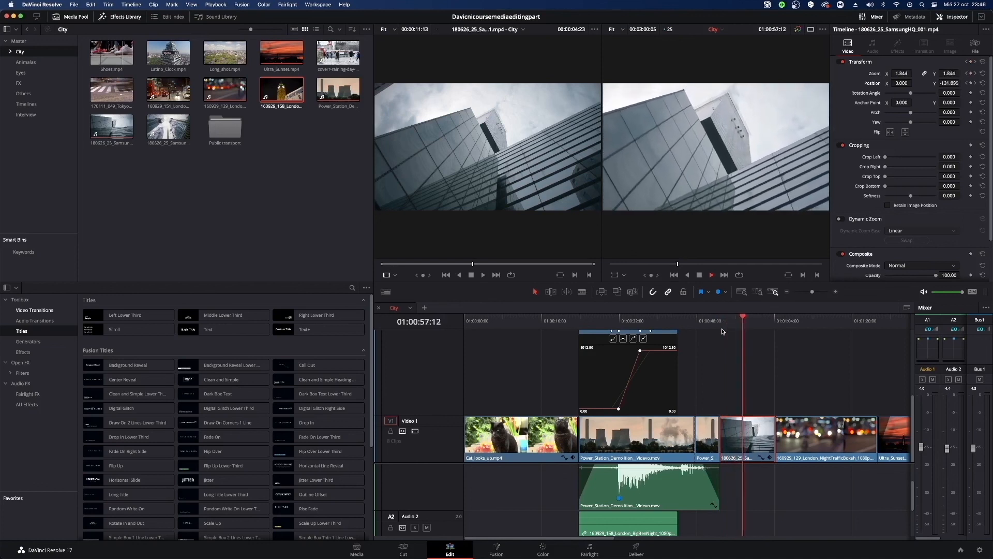
key(space)
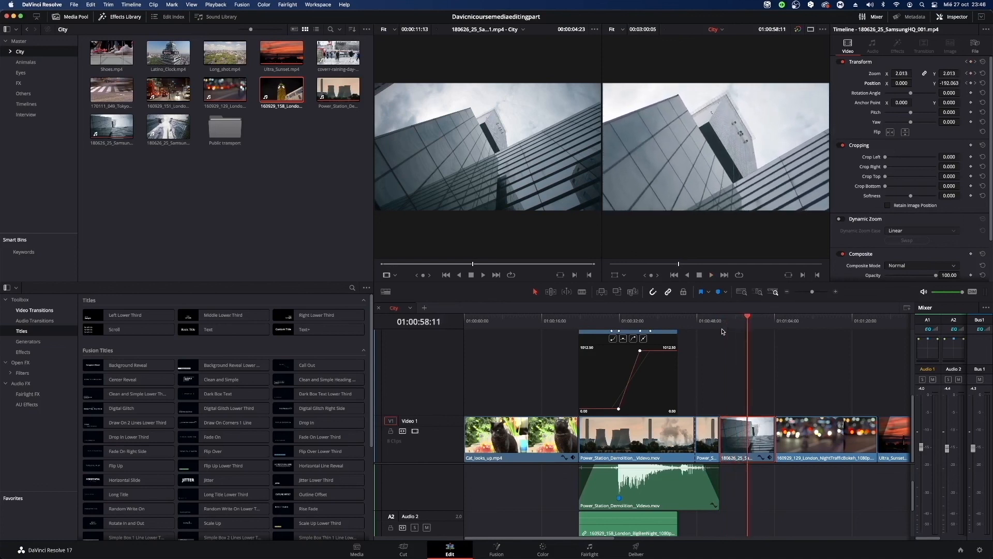
drag(756, 326, 727, 334)
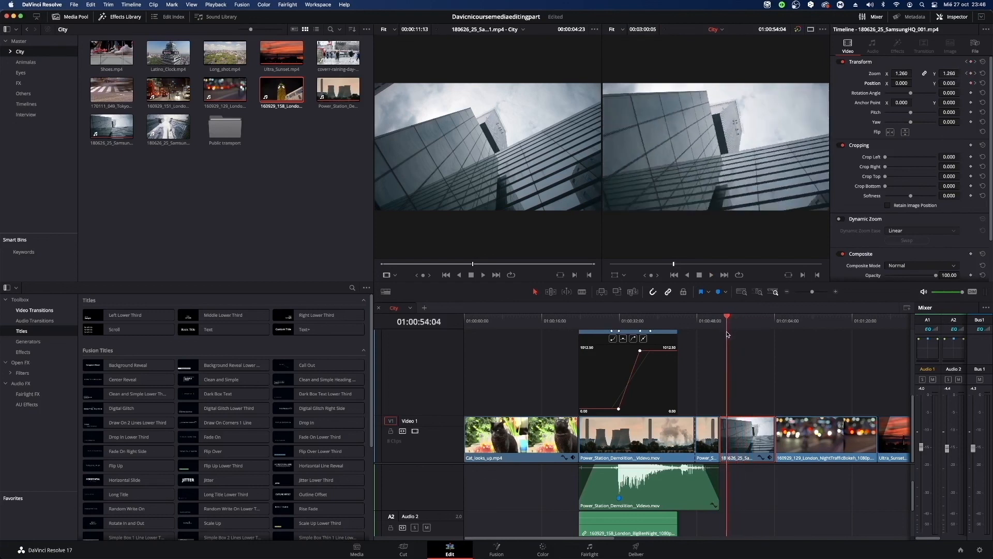
key(space)
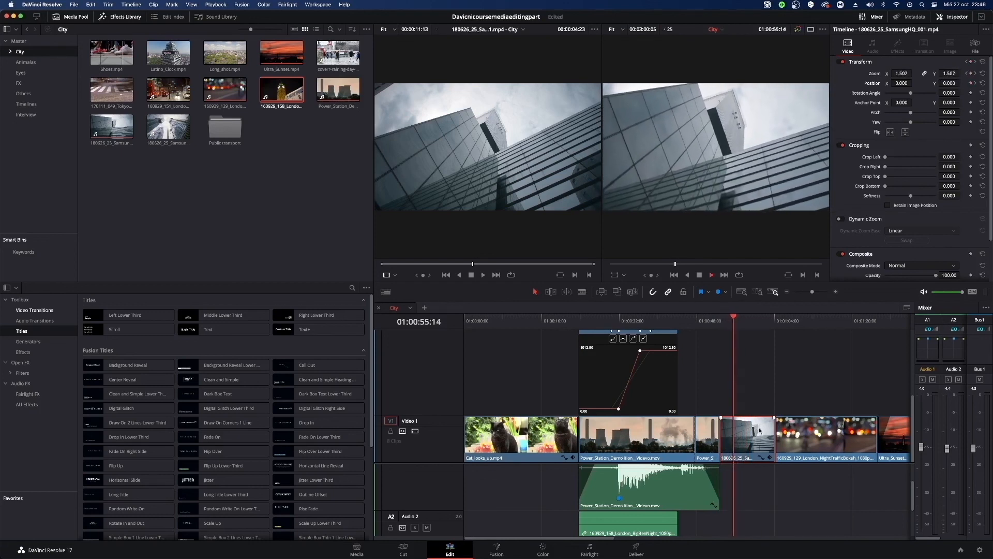
key(space)
click(761, 458)
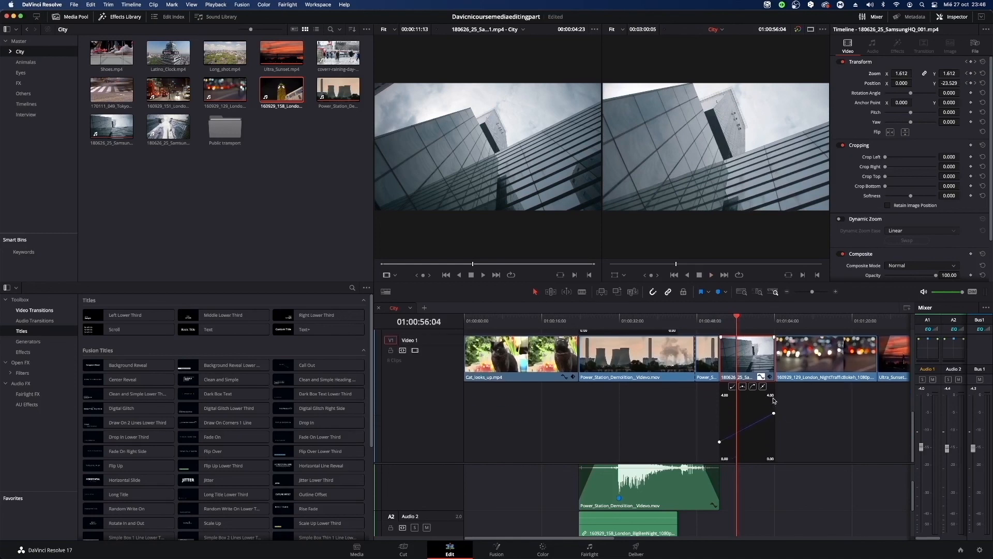
Show the SamsungHQ clip's Transform keyframe track, expand it to inspect the Zoom X, Zoom Y and Position rows, and collapse it again.
click(769, 377)
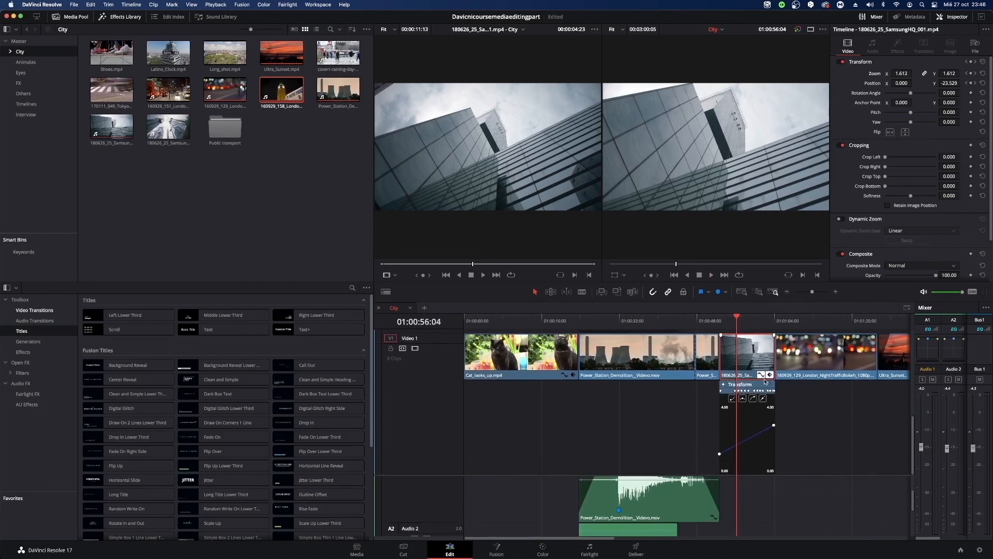
click(762, 377)
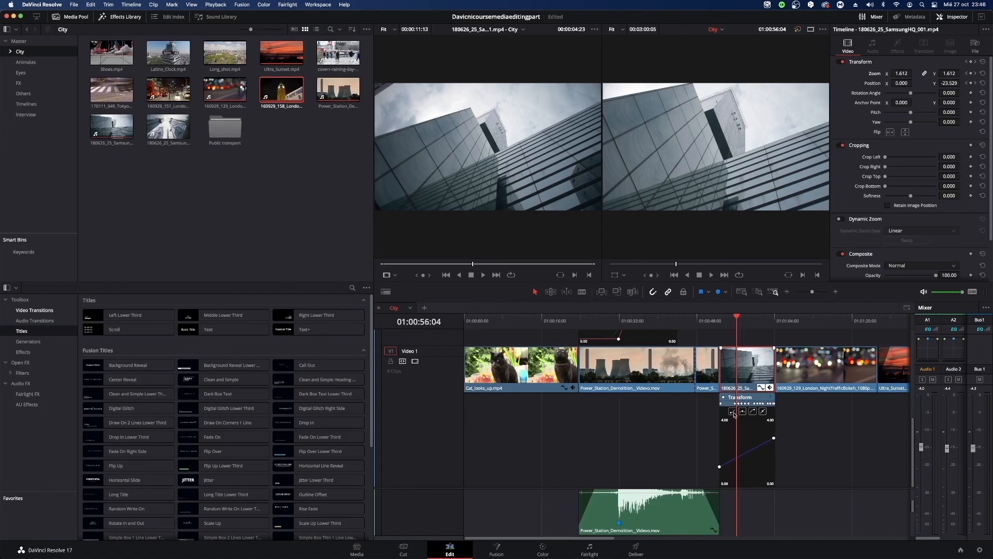
click(772, 399)
click(732, 411)
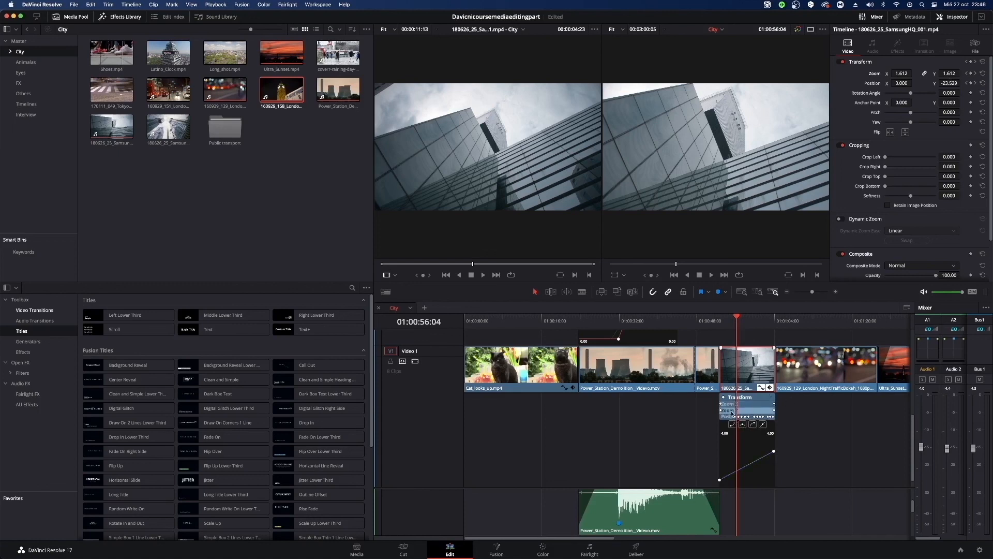
click(761, 405)
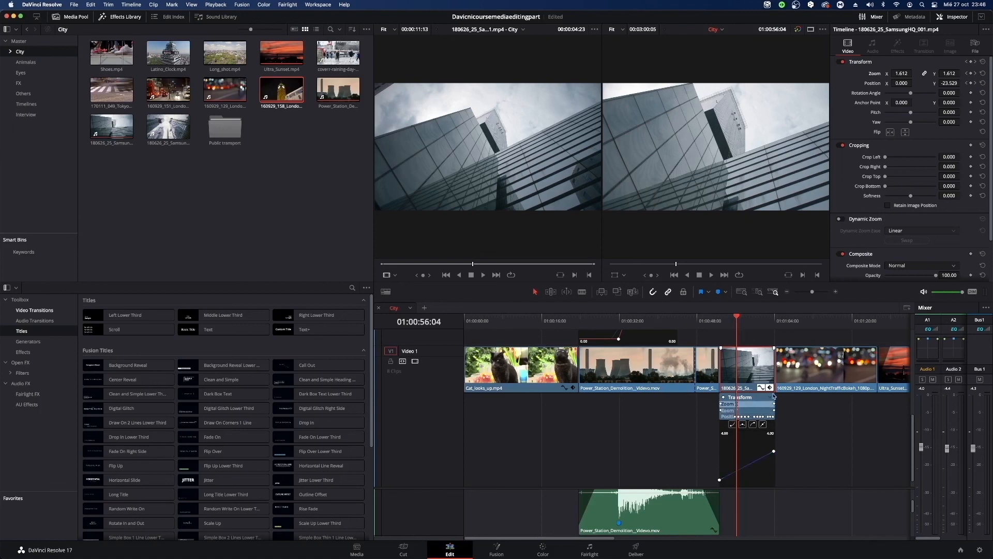
click(771, 399)
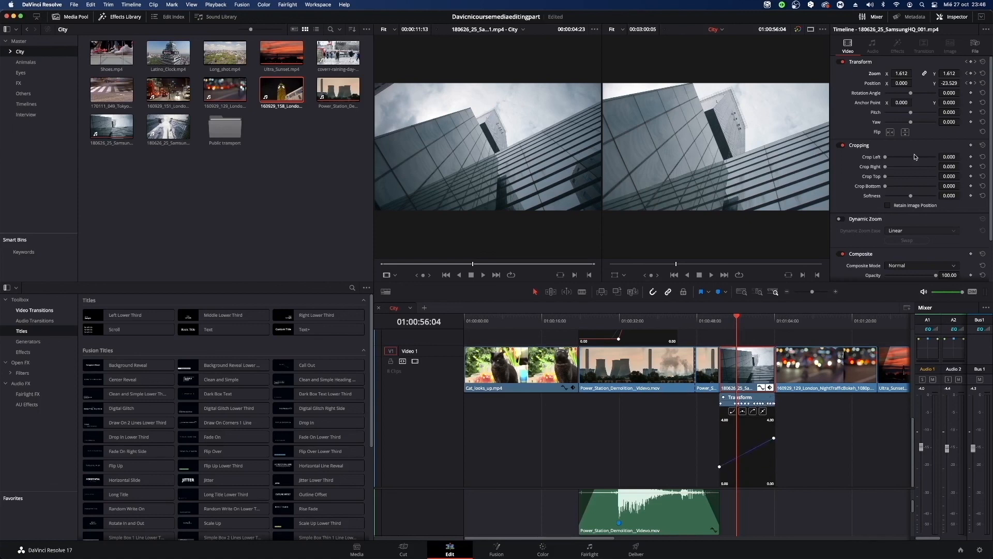
Select the BigBenNight clip and scrub between 01:00:30:10 and 01:00:33:15 to review its keyframed crop animation.
scroll(658, 368, up, 5)
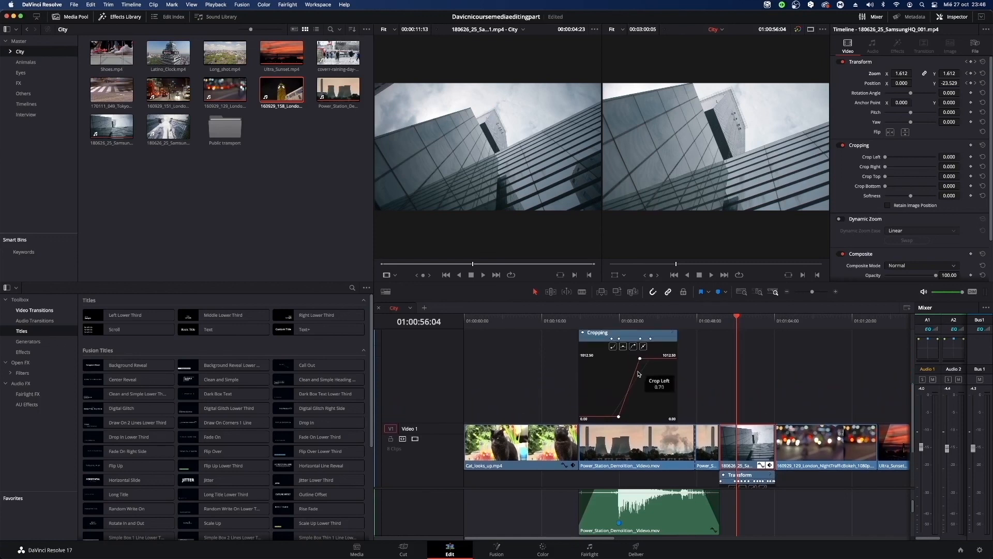
scroll(639, 372, up, 2)
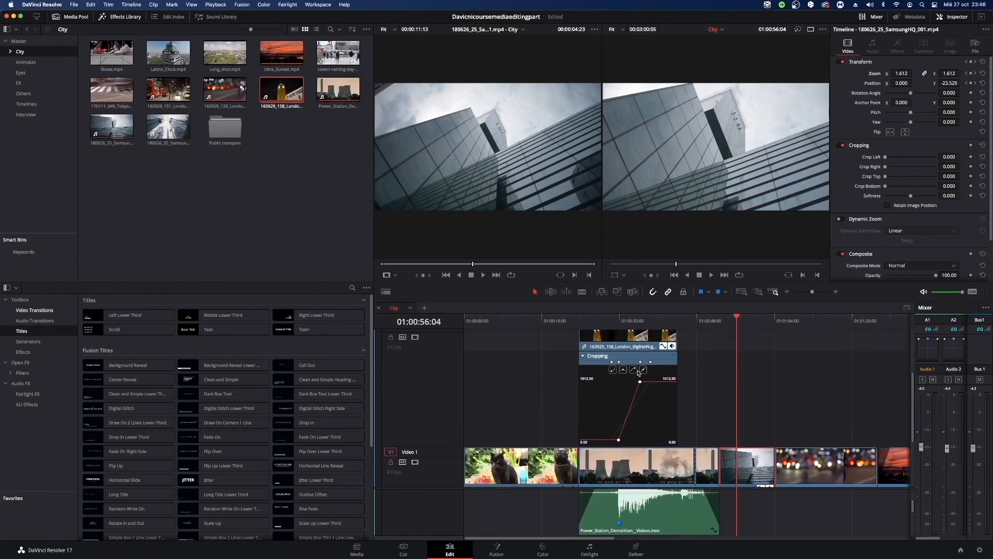
click(663, 361)
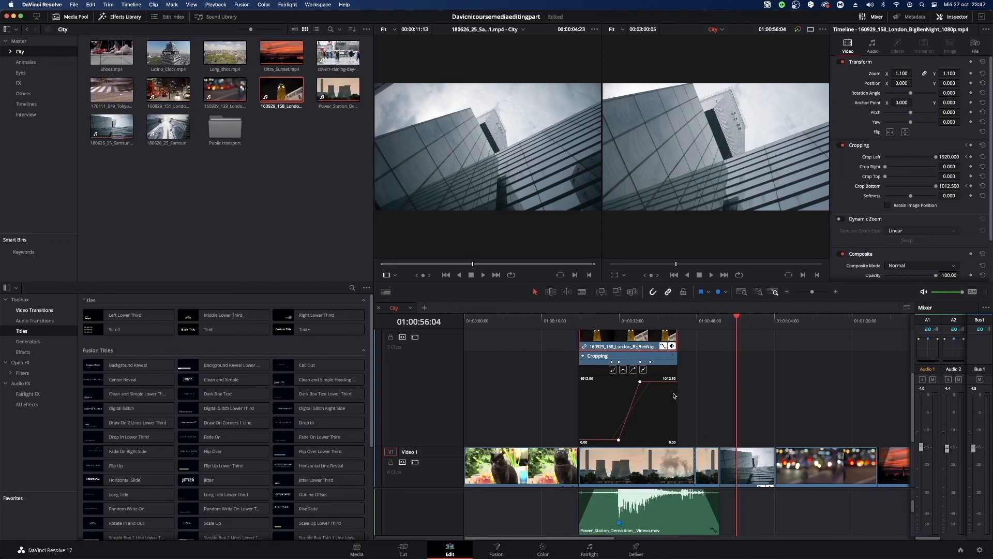
drag(631, 322, 612, 322)
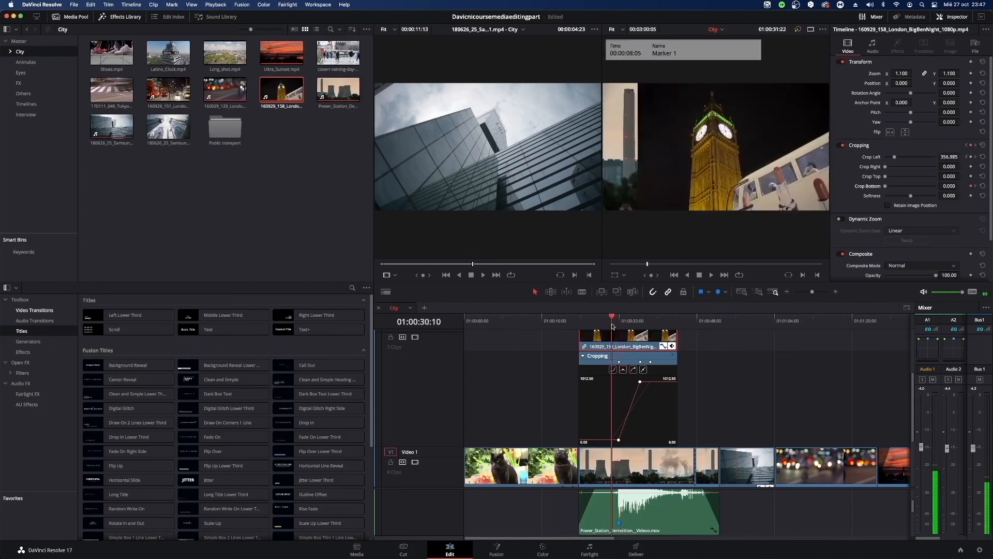
scroll(901, 161, down, 2)
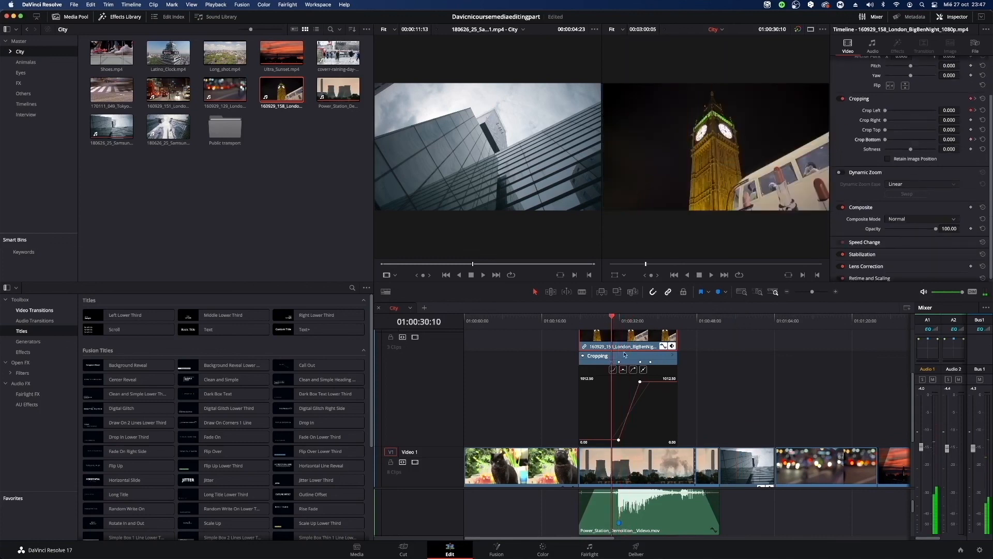
mouse_move(613, 320)
mouse_down()
mouse_move(640, 320)
mouse_move(627, 320)
mouse_up()
Return to the SamsungHQ clip and scrub and play through it to review the zoom and position motion.
scroll(750, 461, down, 3)
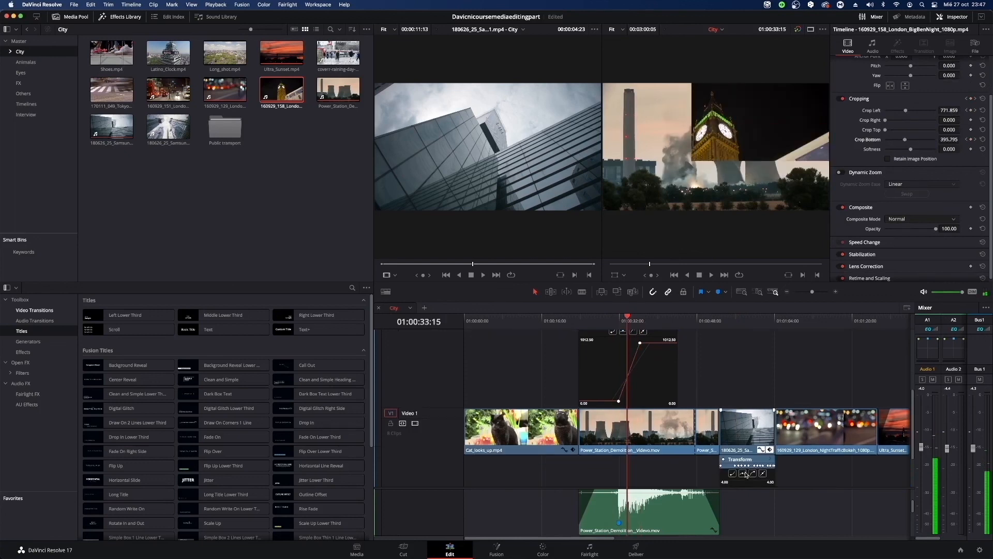
scroll(751, 461, down, 2)
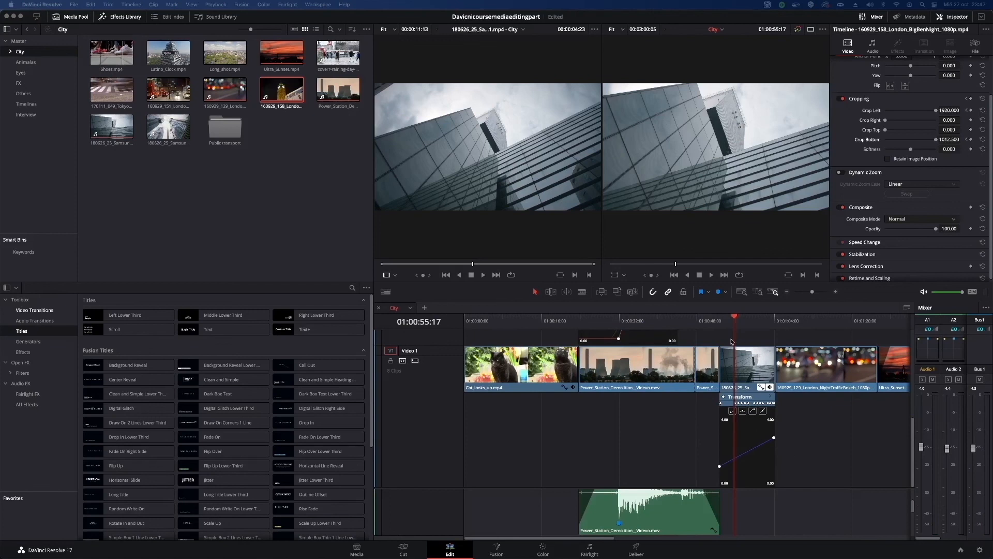
click(738, 325)
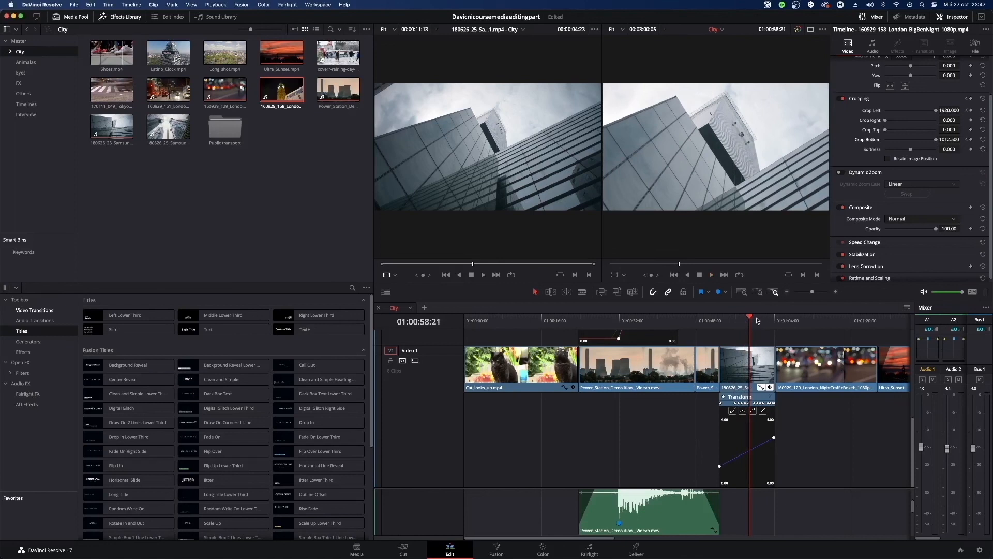
drag(756, 320, 720, 325)
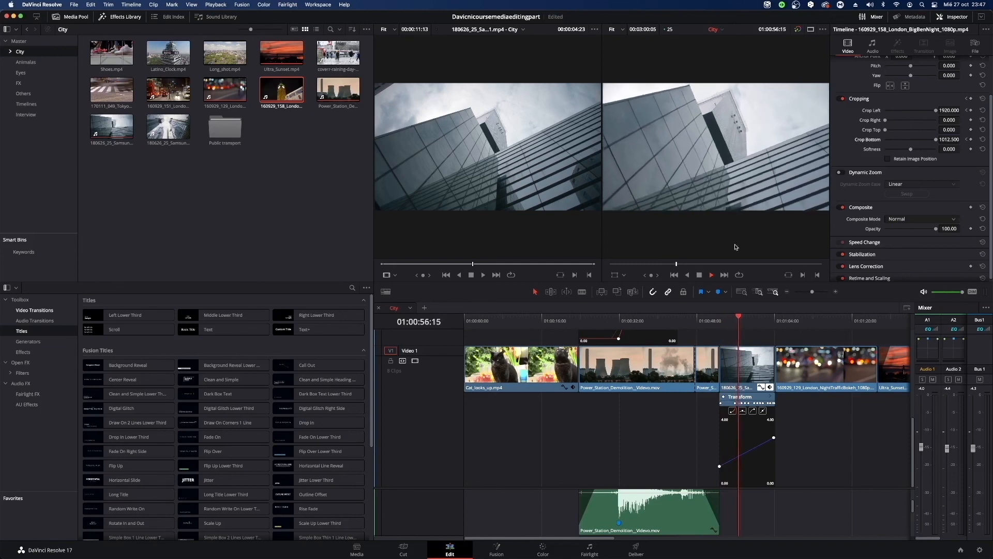
key(space)
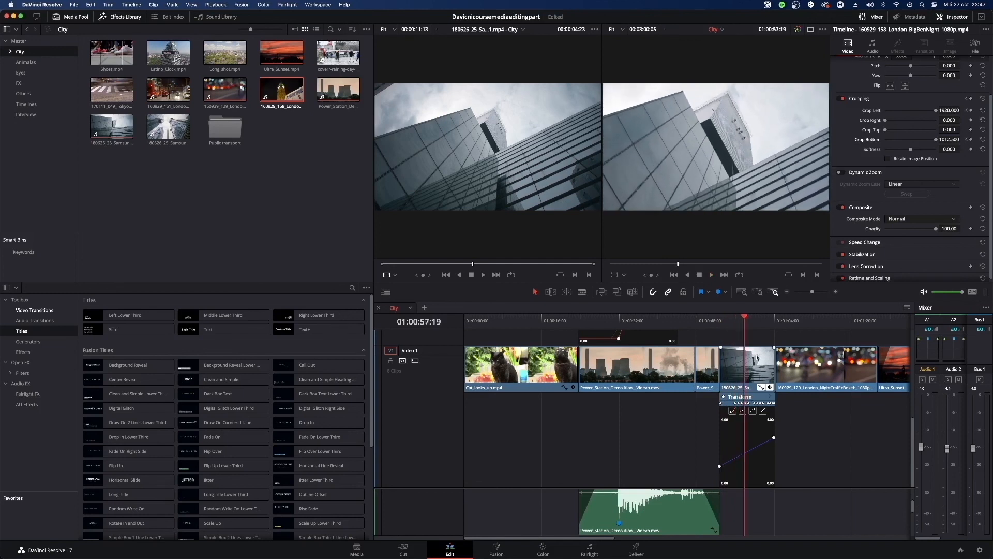
drag(746, 319, 723, 323)
key(space)
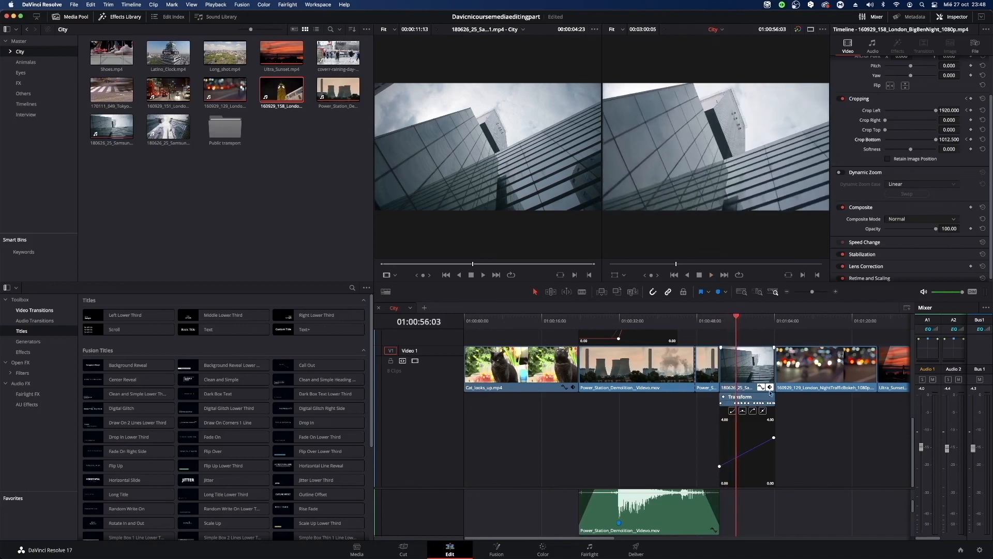
Select the SamsungHQ clip and step back frame by frame to 01:00:55:03, examining where its position movement begins.
key(Left)
key(Left)
key(Left)
key(Left)
key(Left)
key(Left)
key(Left)
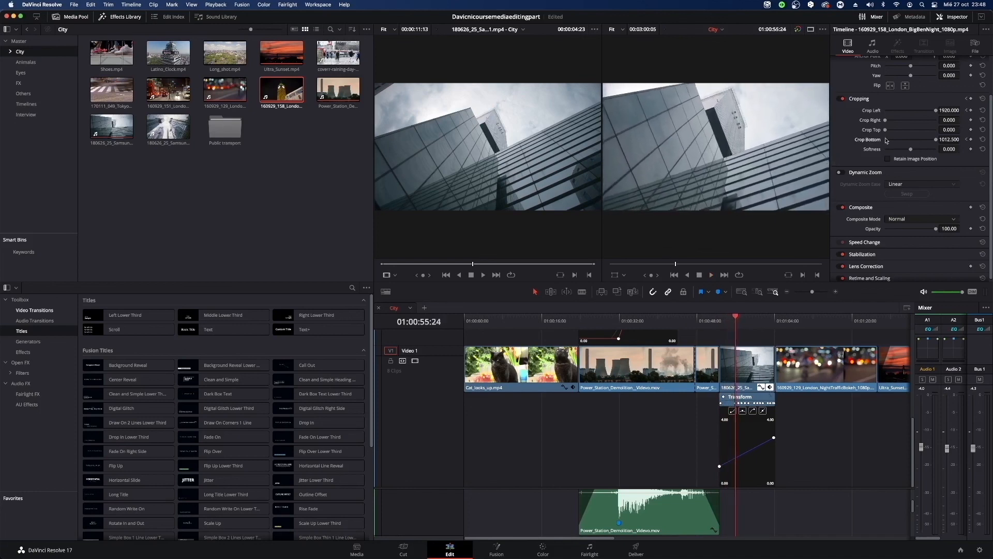
scroll(919, 130, up, 3)
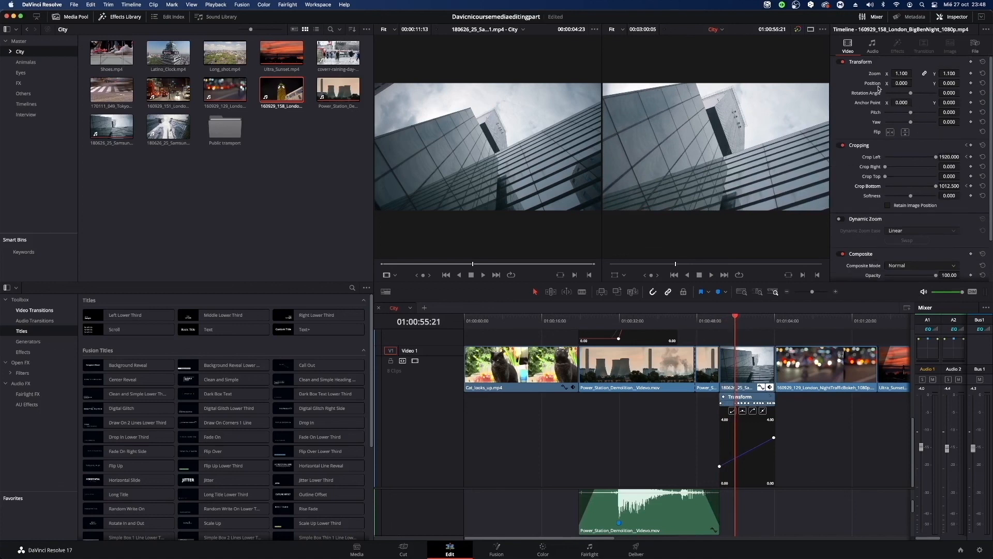
key(Left)
key(Left)
key(Left)
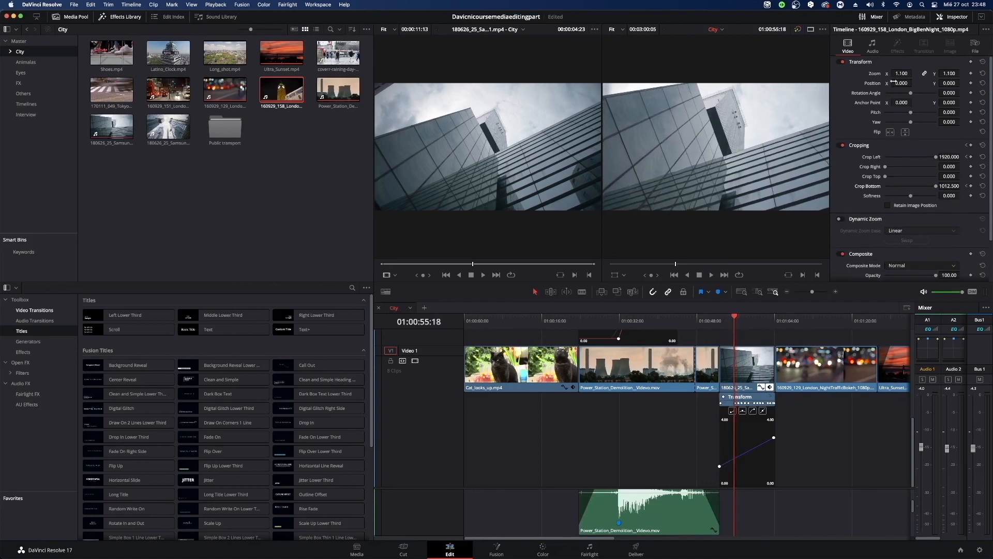
key(Left)
key(Left)
key(Left)
click(744, 365)
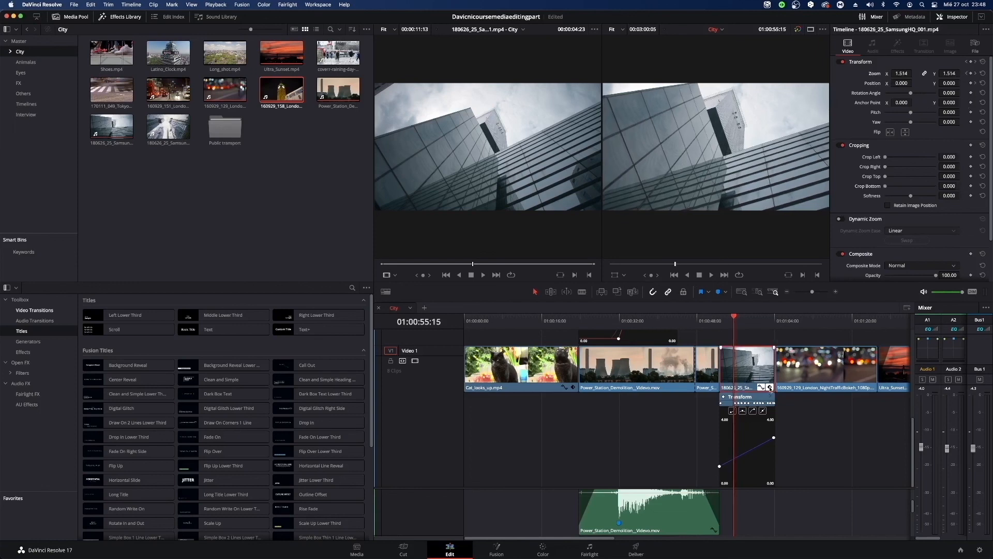
key(space)
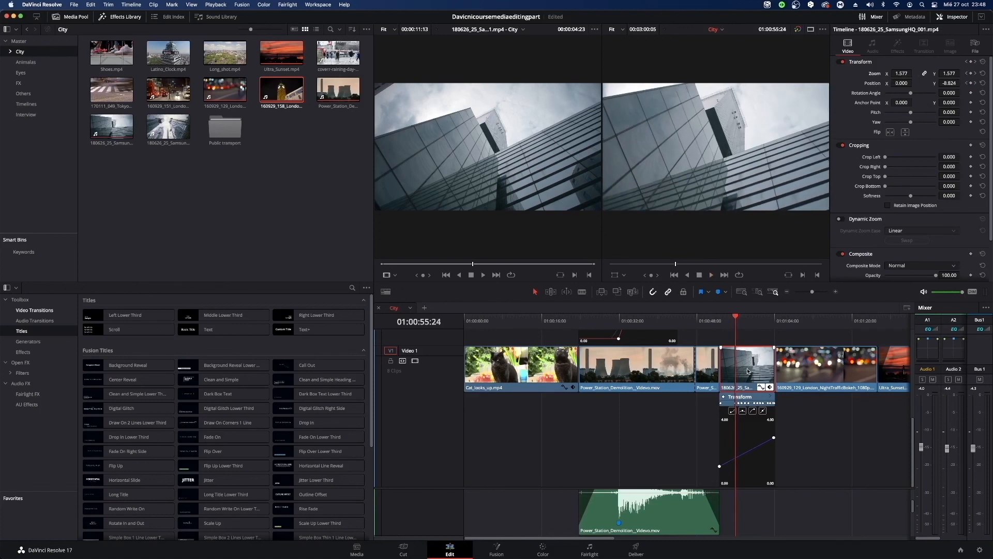
key(Left)
key(Left)
key(Left)
key(Left)
key(Left)
key(Left)
key(Left)
key(Left)
key(Left)
key(Left)
key(Left)
key(Left)
key(Left)
key(Left)
key(Left)
key(Left)
key(Left)
key(Left)
key(Left)
key(Left)
key(Left)
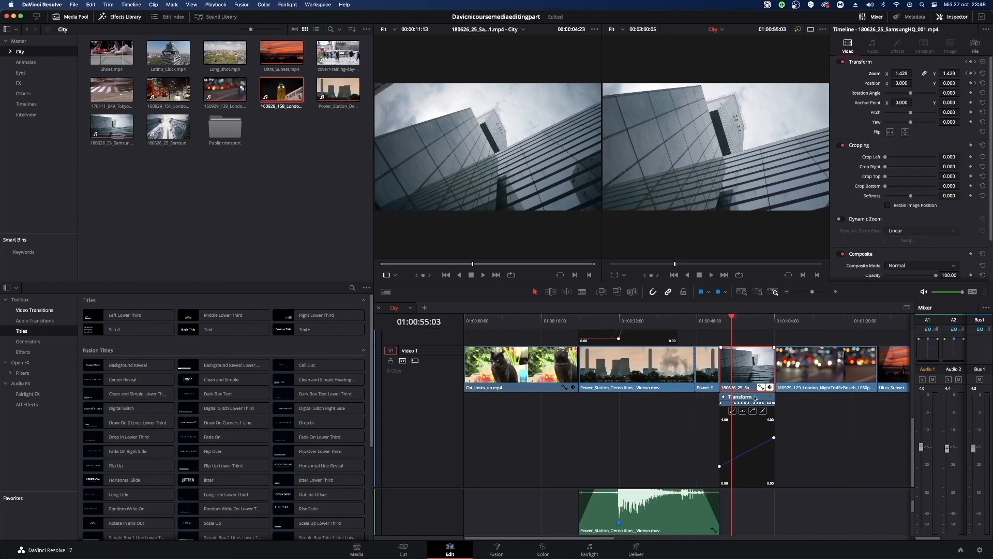
Expand the SamsungHQ clip's Transform keyframes and move its first zoom keyframe to about 01:00:53:20 on the Zoom Y curve.
click(770, 398)
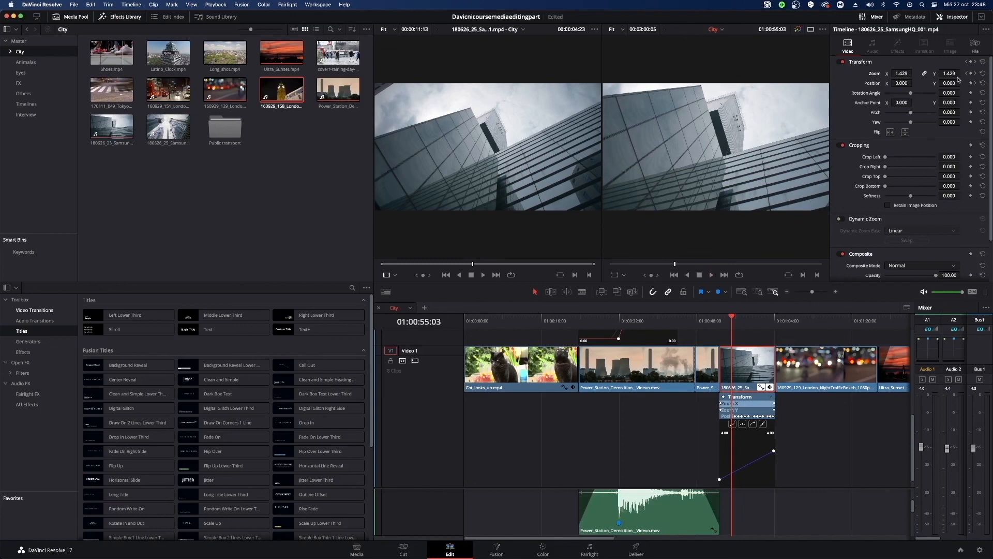
click(748, 411)
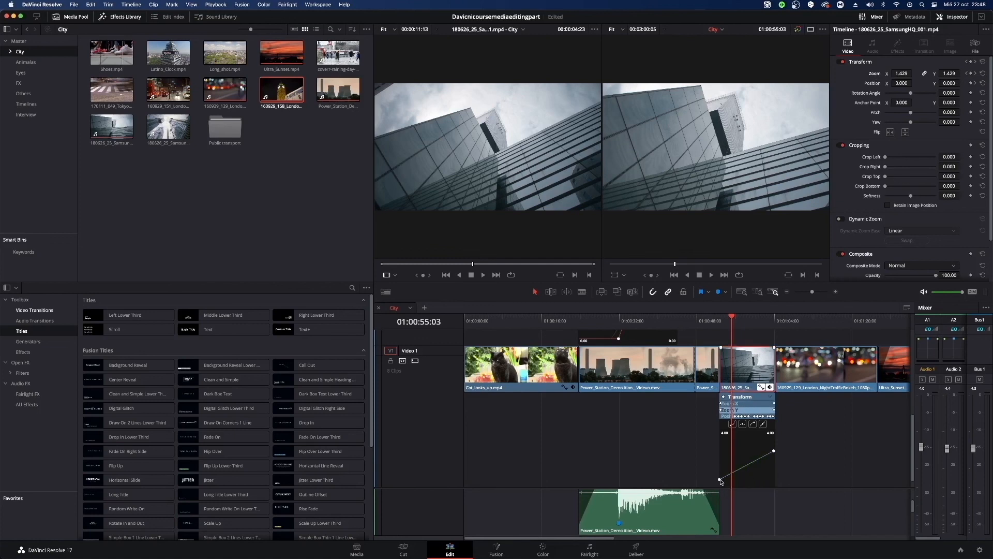
drag(719, 479, 724, 479)
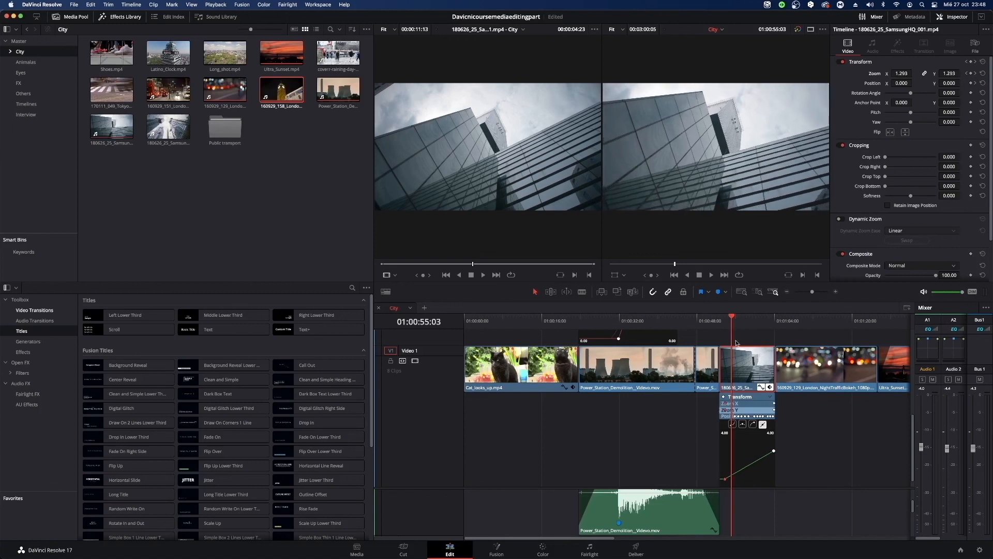
Display the SamsungHQ clip's Position keyframes and play the clip from its start at 01:00:52:17 to 01:00:55:20.
drag(732, 317, 721, 323)
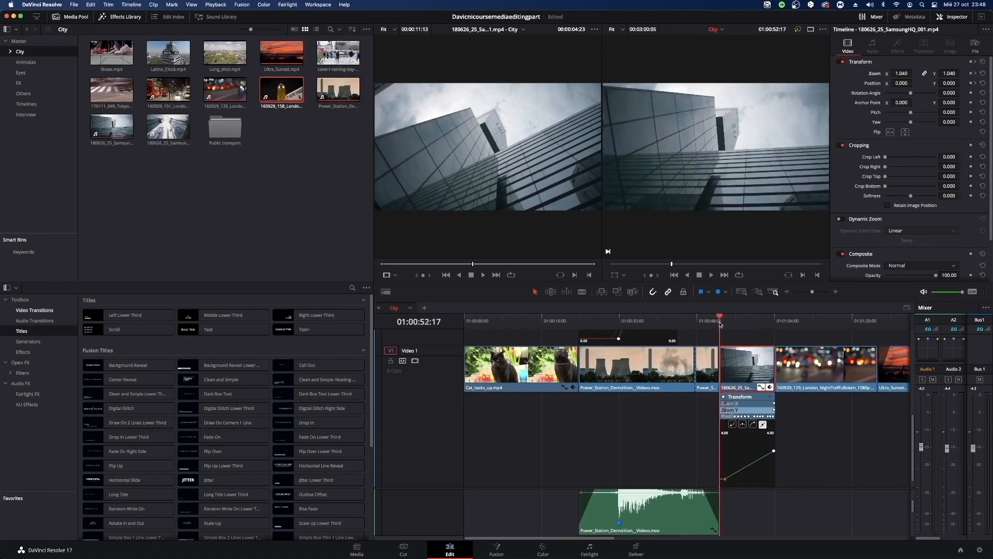
click(729, 416)
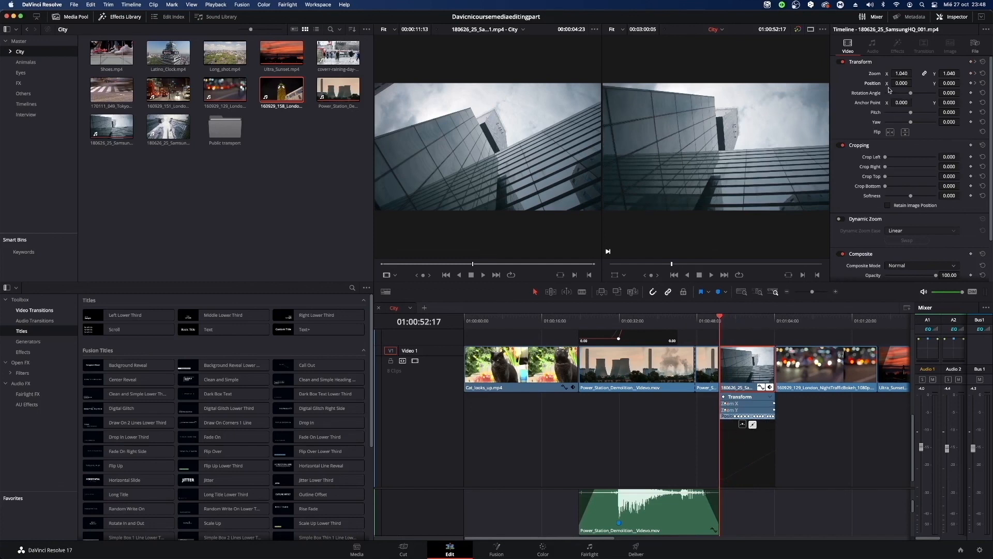
key(space)
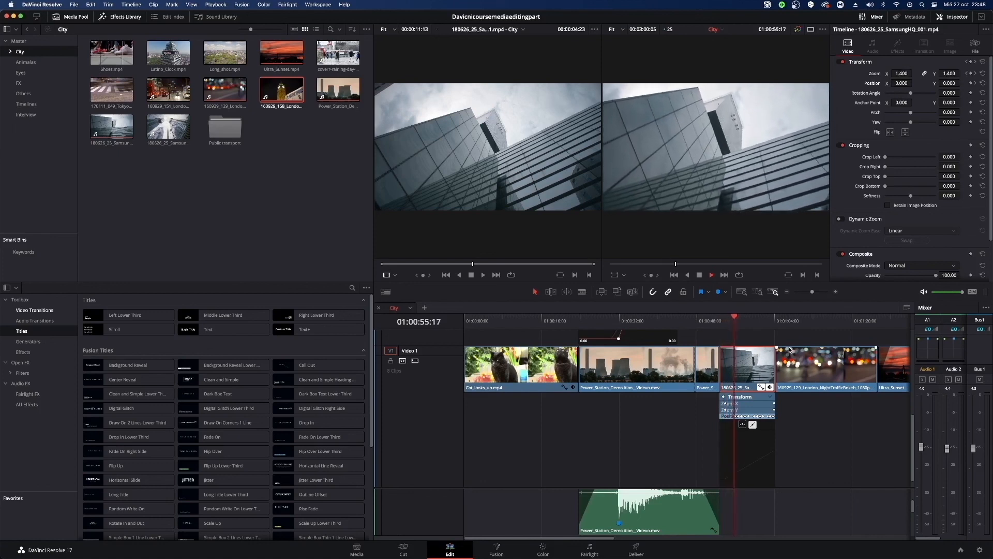
key(space)
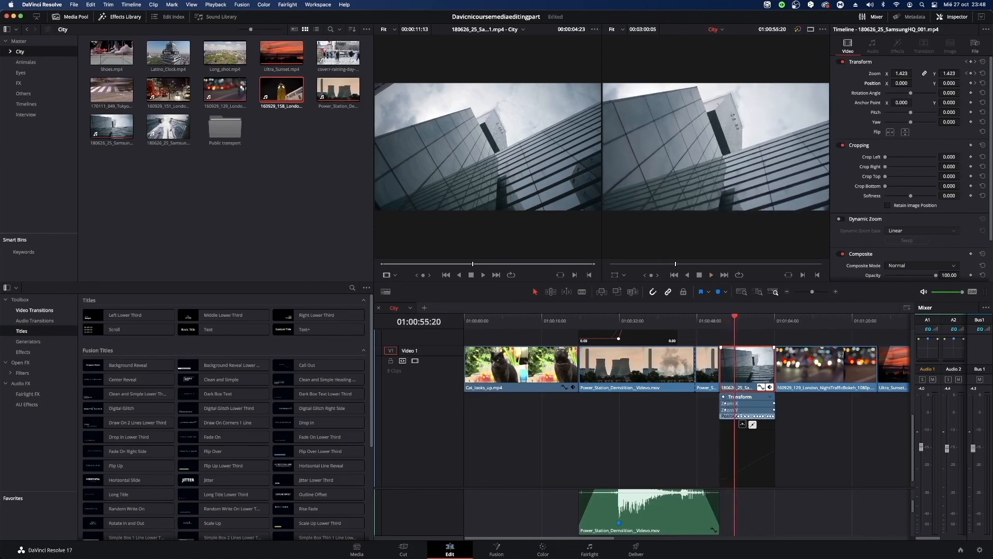
Select the first keyframe on the SamsungHQ clip's Position X curve and enlarge the timeline around the clip.
click(742, 416)
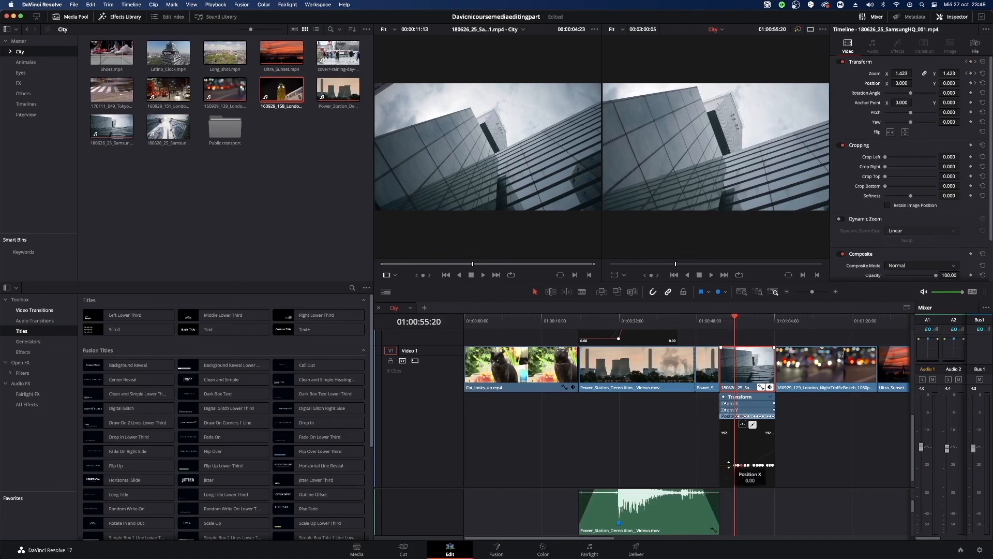
click(735, 465)
drag(812, 293, 818, 296)
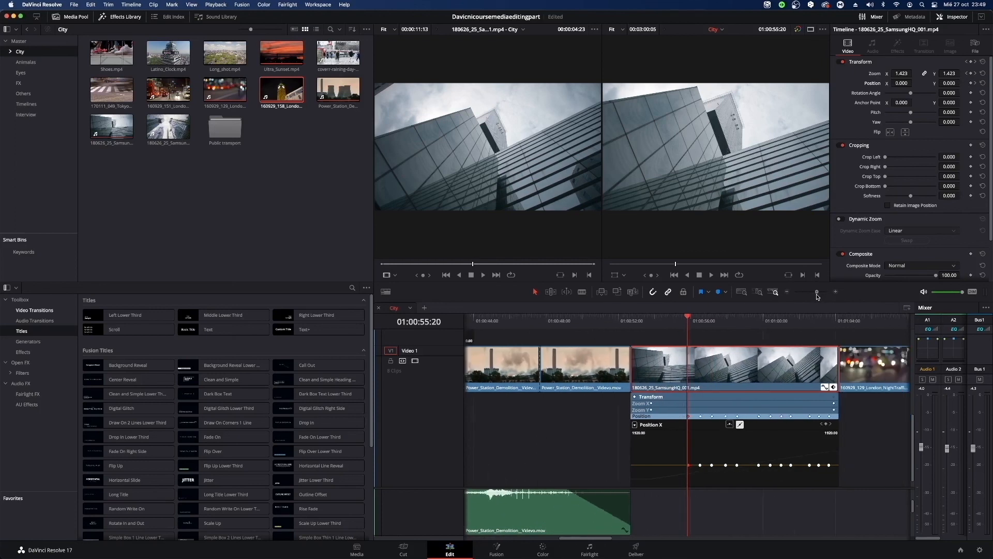
Play from the SamsungHQ clip's start to check the zoom, and add a Position Y keyframe at 01:00:53:20, where the zoom starts.
drag(690, 322, 632, 325)
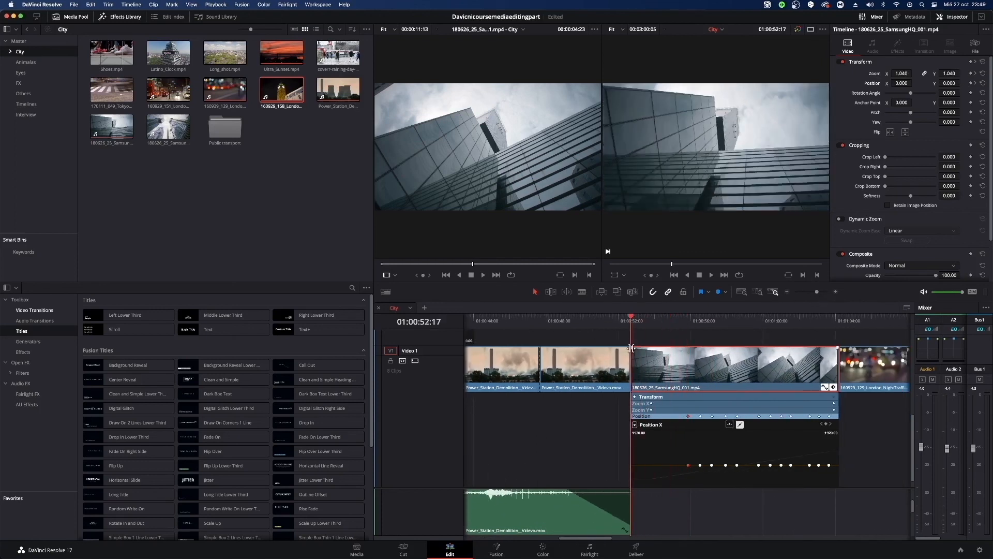
key(space)
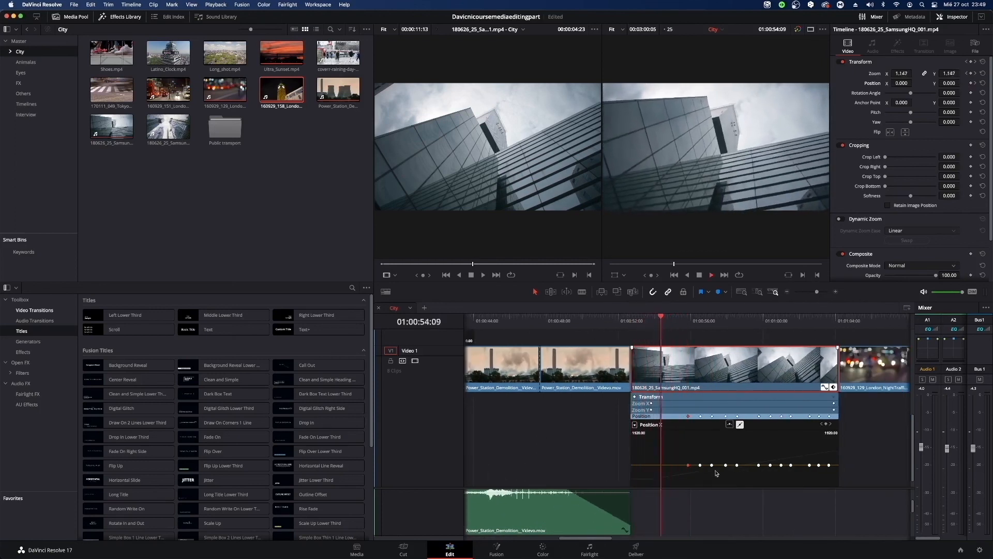
key(space)
drag(664, 317, 655, 322)
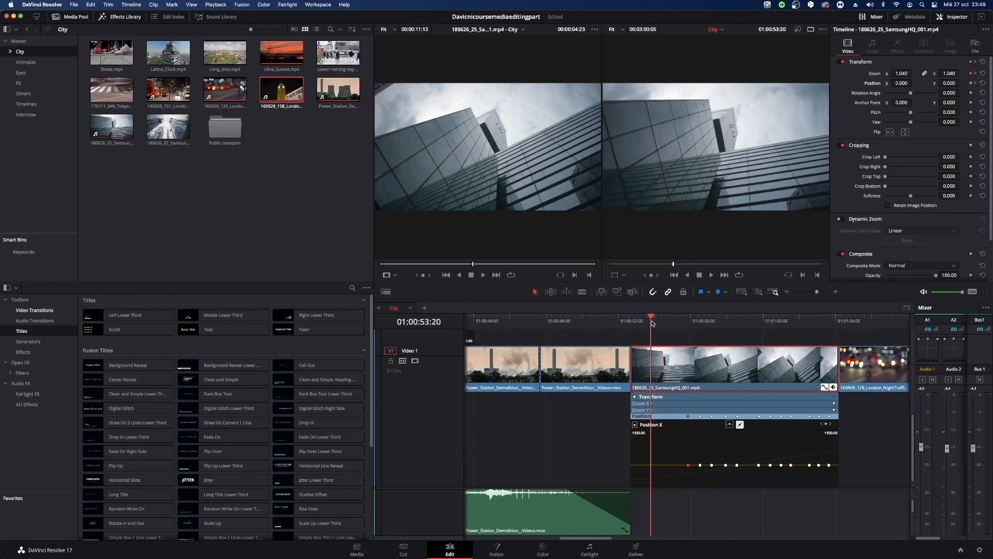
drag(949, 82, 962, 83)
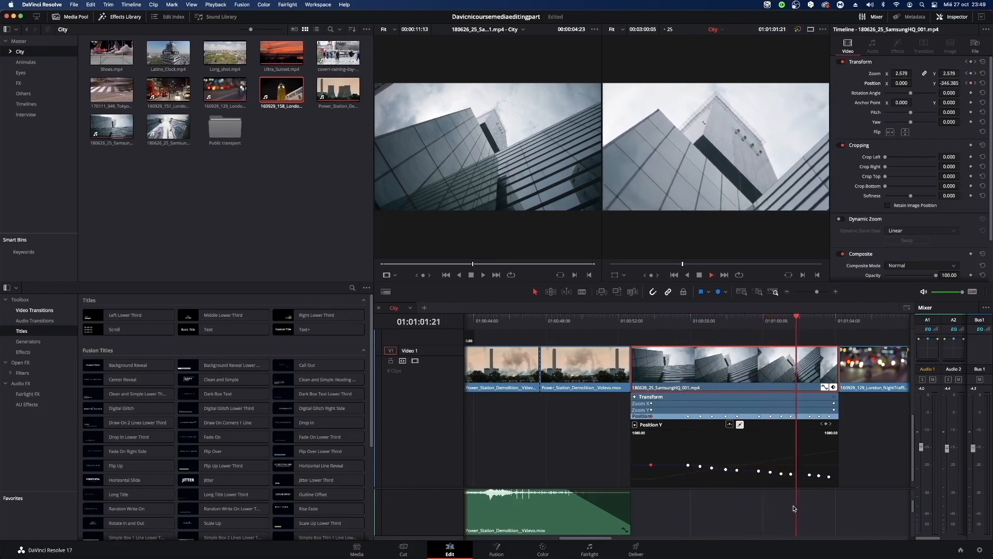
Stop playback at 01:01:02:09 and look through the effects library's titles, audio transitions and video transitions.
key(space)
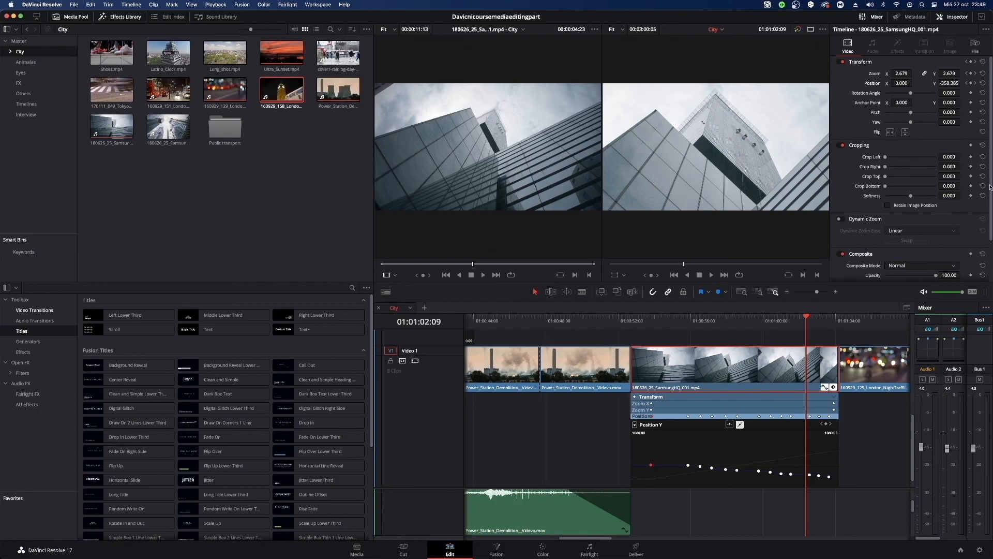
drag(990, 187, 991, 233)
click(40, 305)
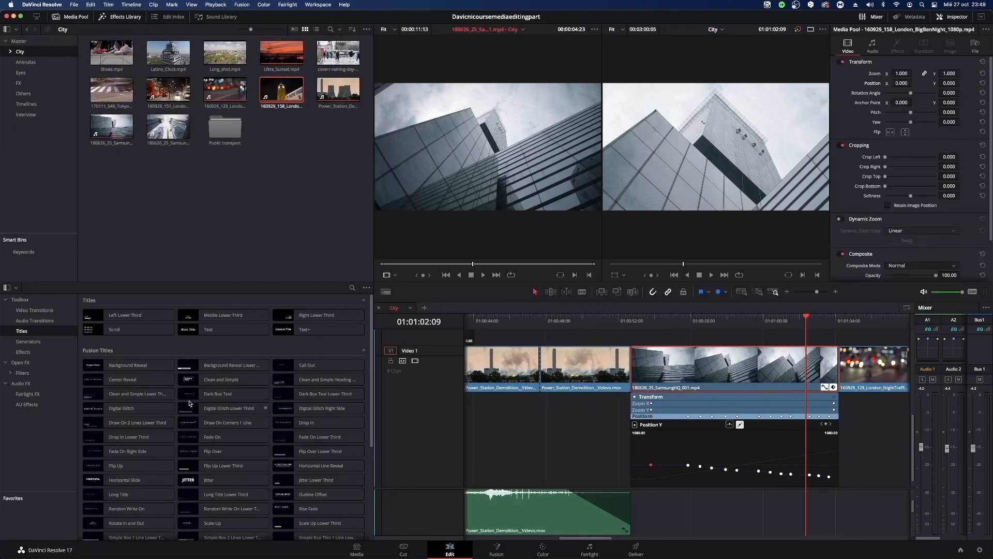
scroll(222, 365, down, 5)
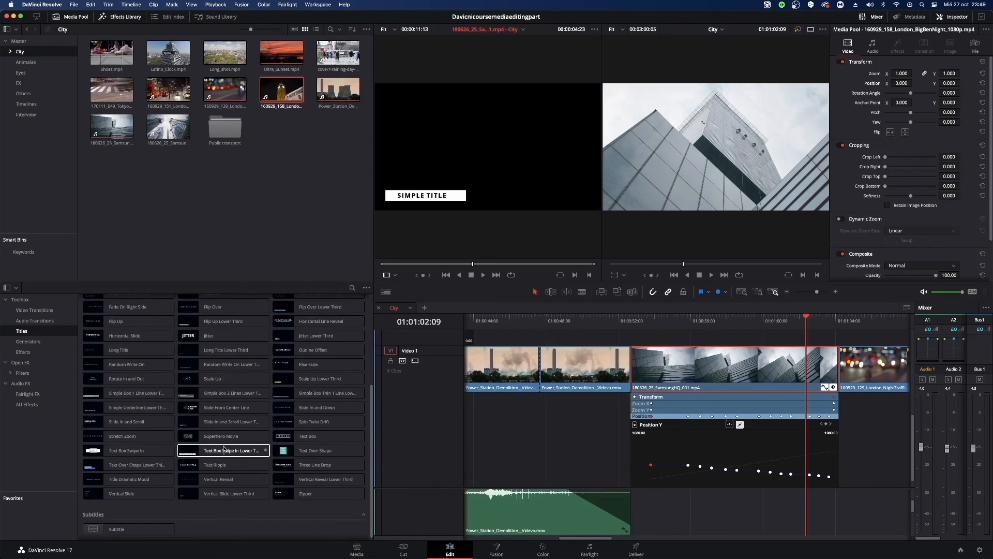
click(38, 321)
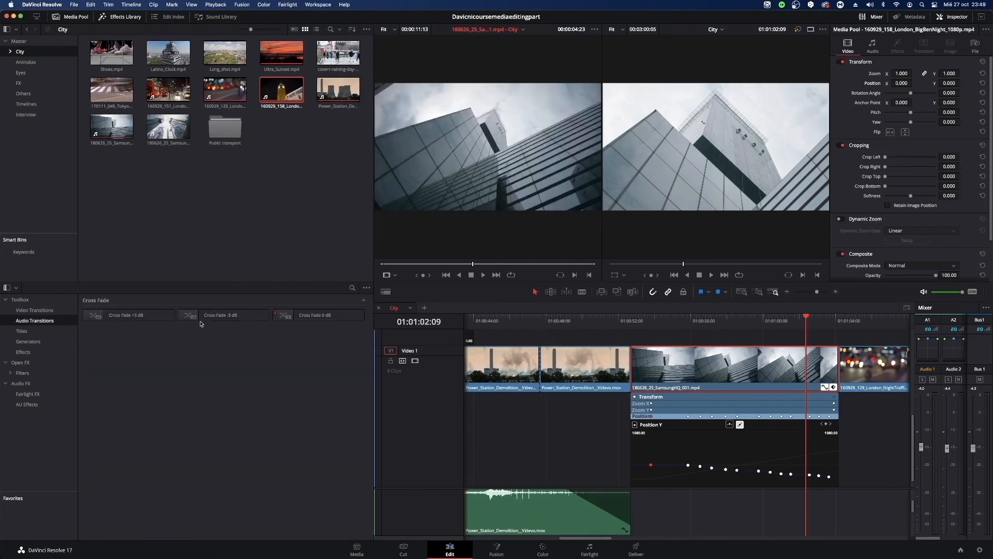
click(37, 310)
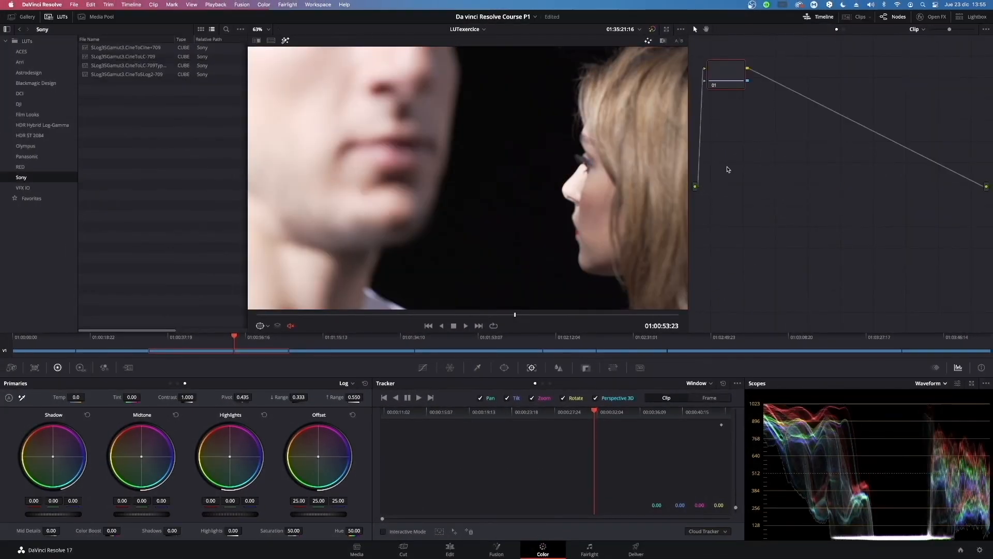
right_click(816, 136)
mouse_move(863, 254)
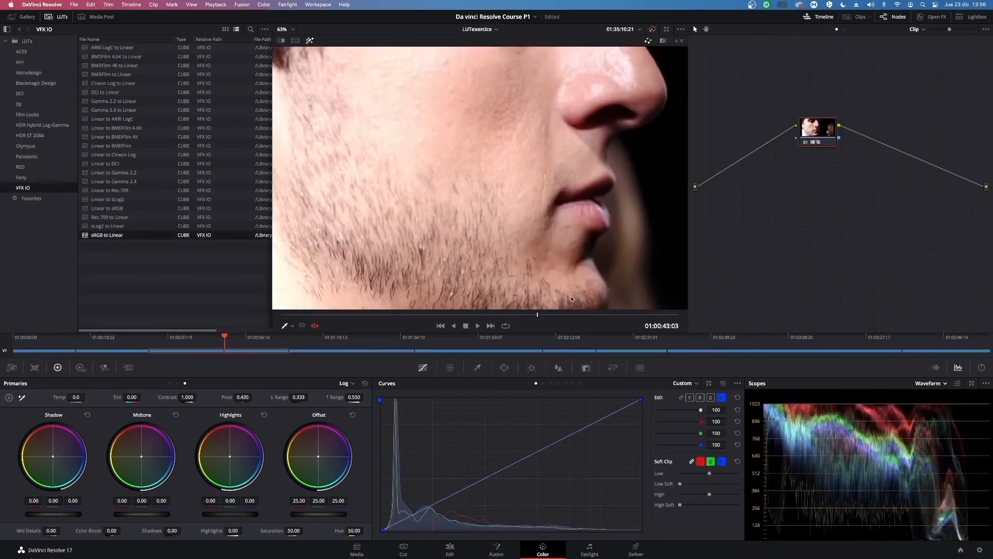